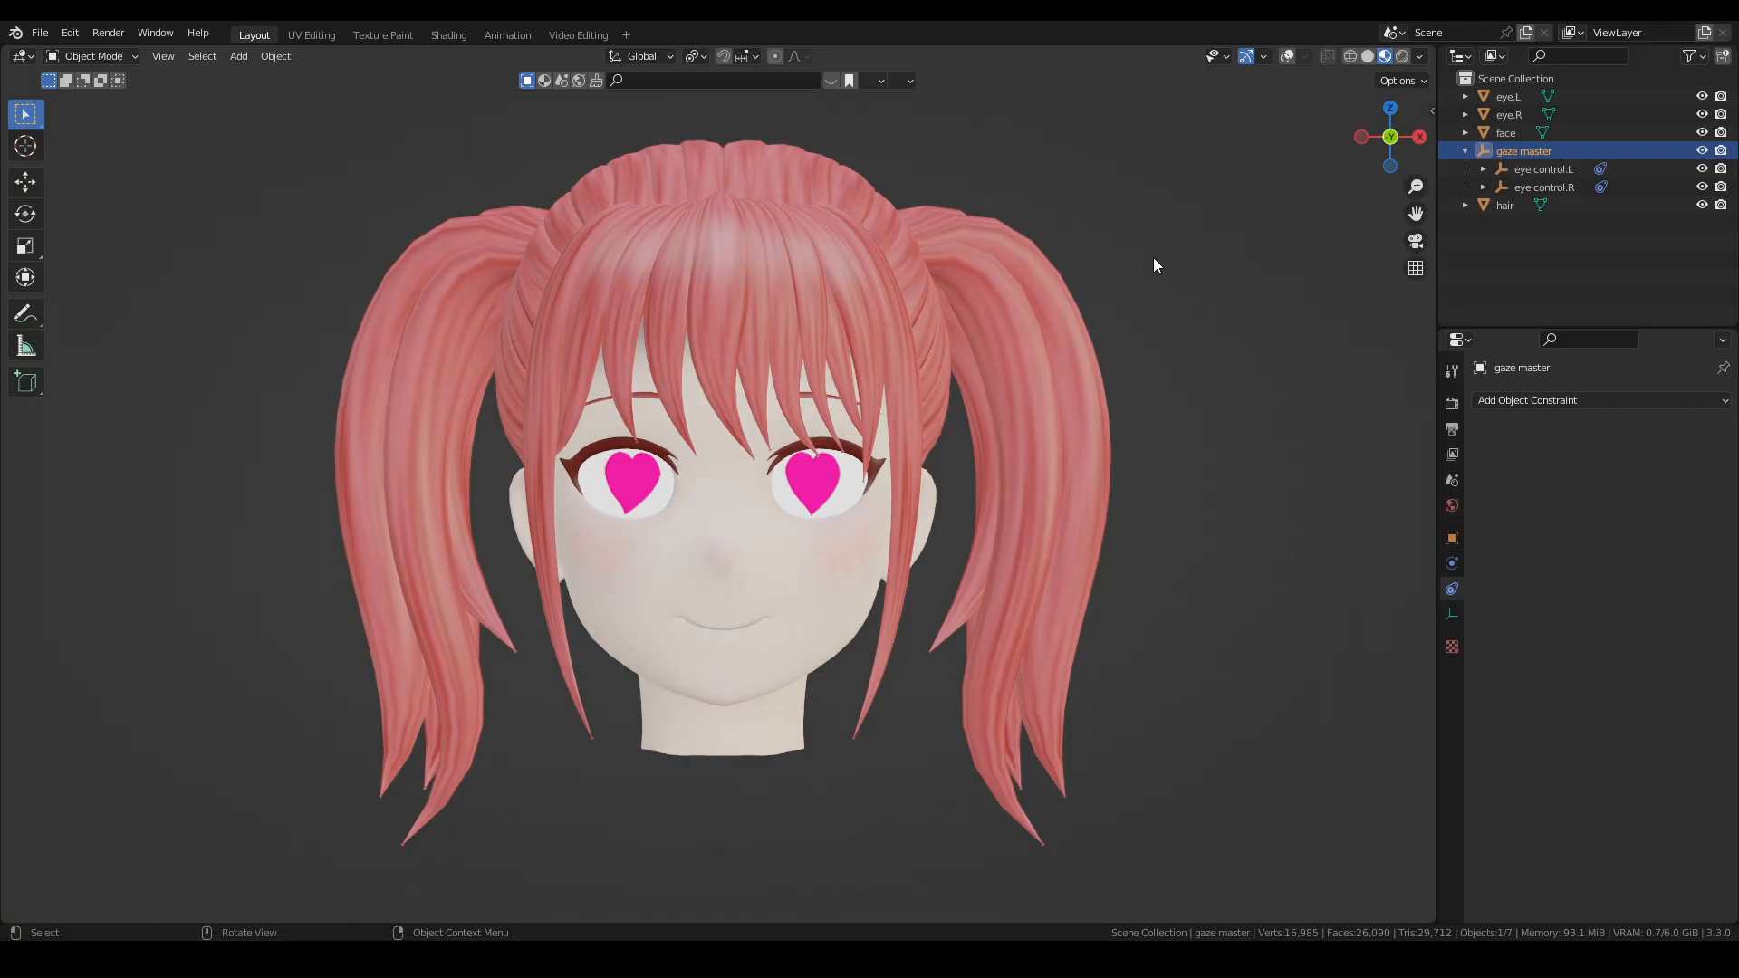
# Step: Test the gaze rig by moving the gaze master empty so that both heart pupils follow it
pyautogui.press('g')
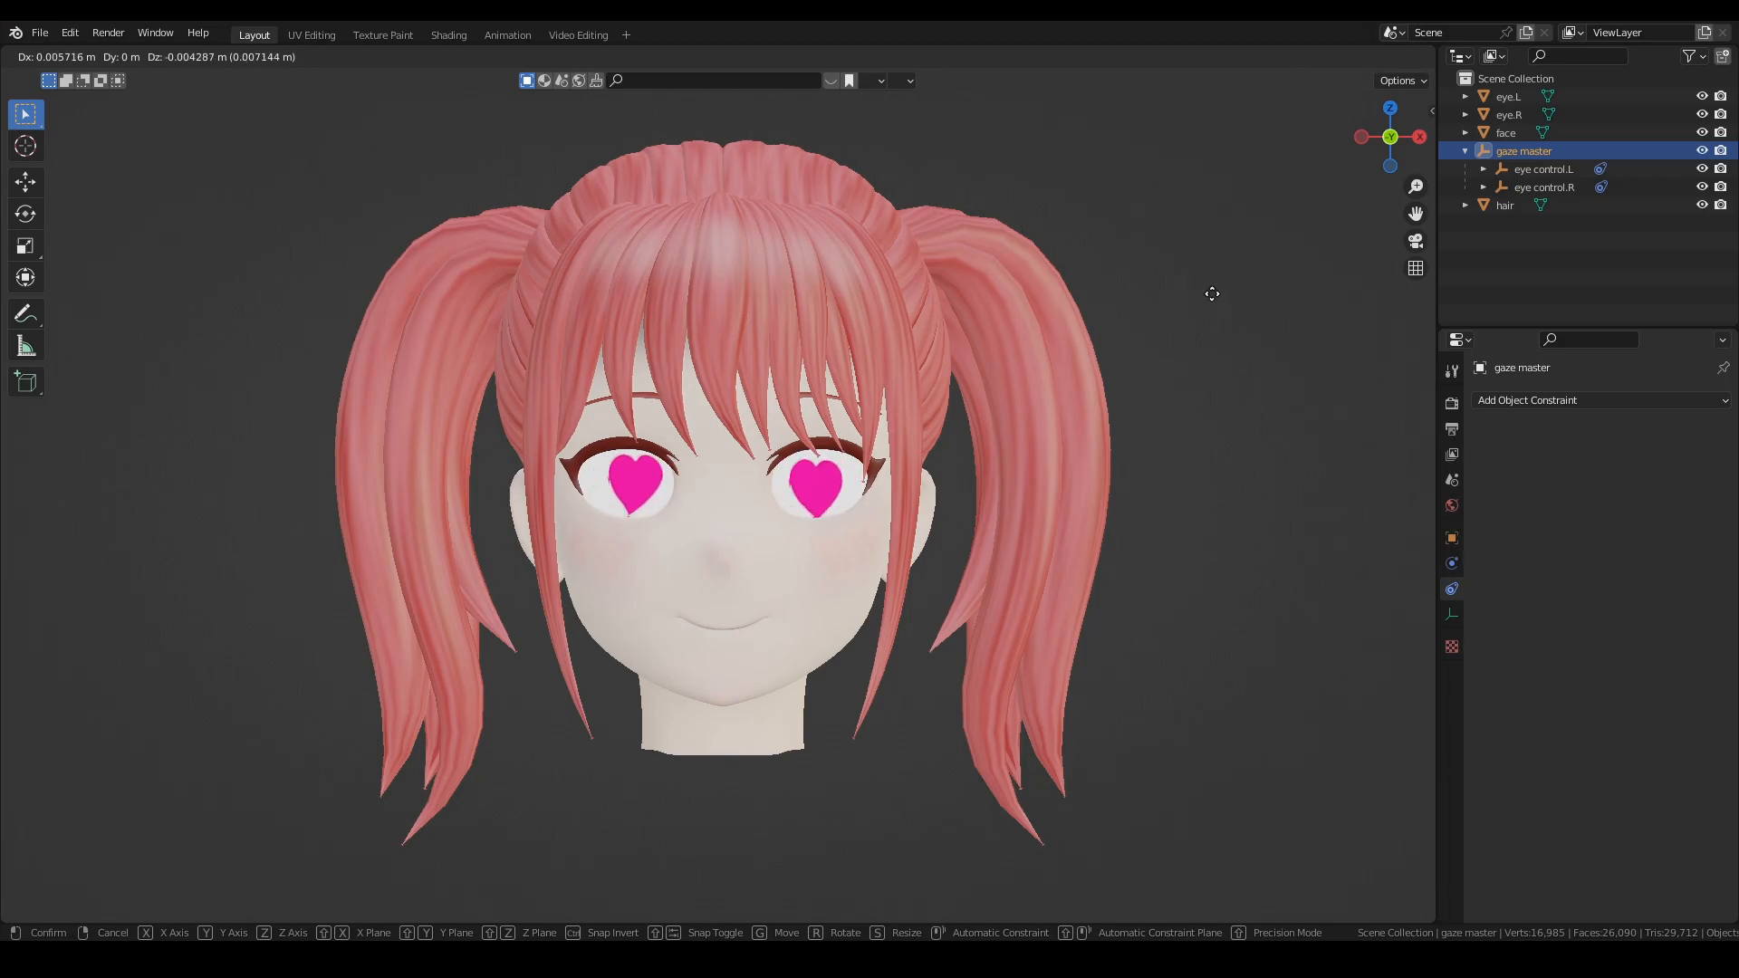
pyautogui.click(1216, 294)
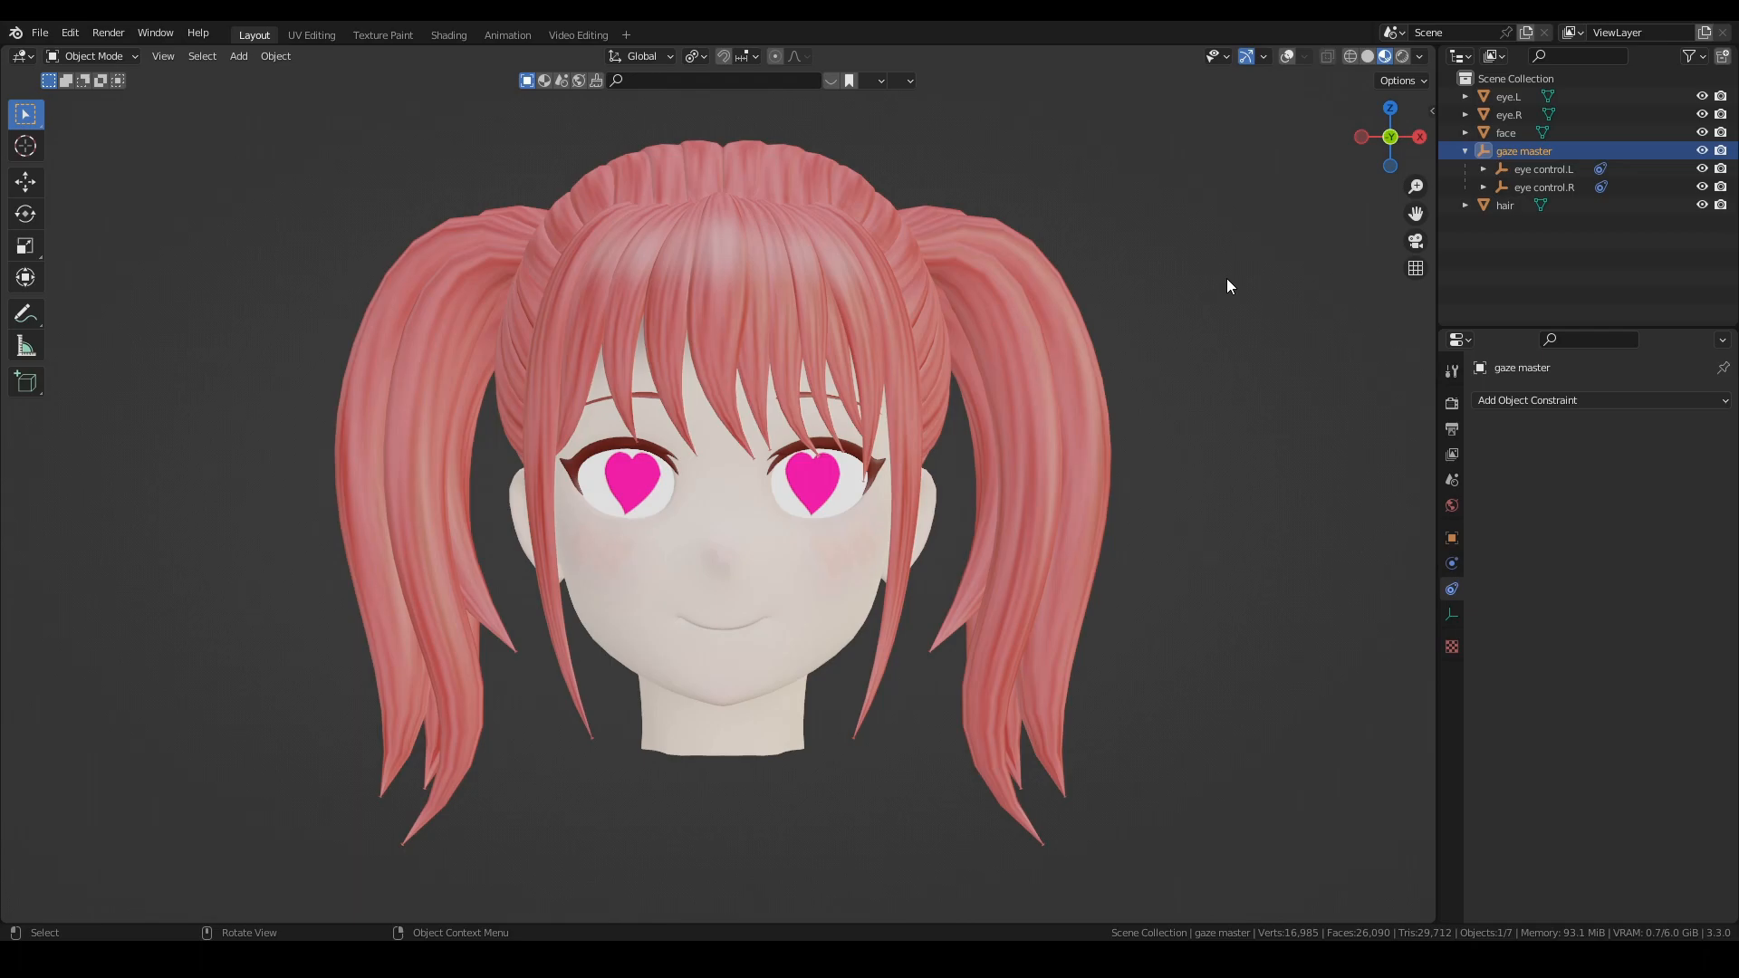
pyautogui.press('g')
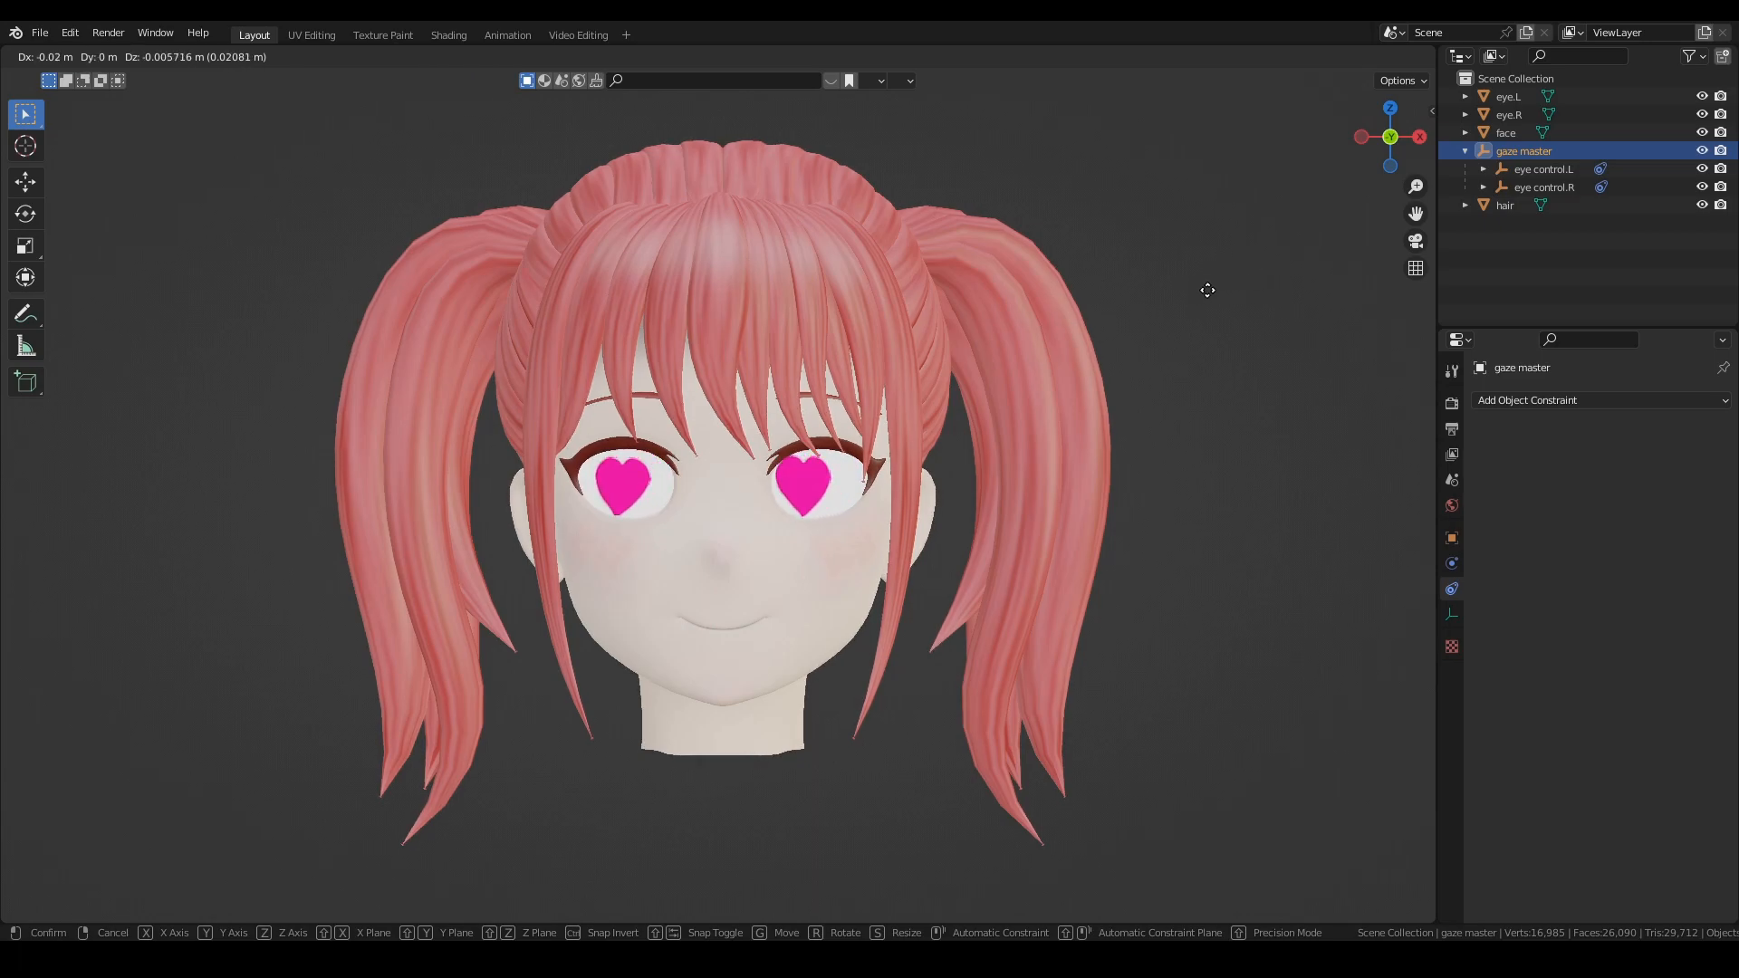
pyautogui.click(1226, 284)
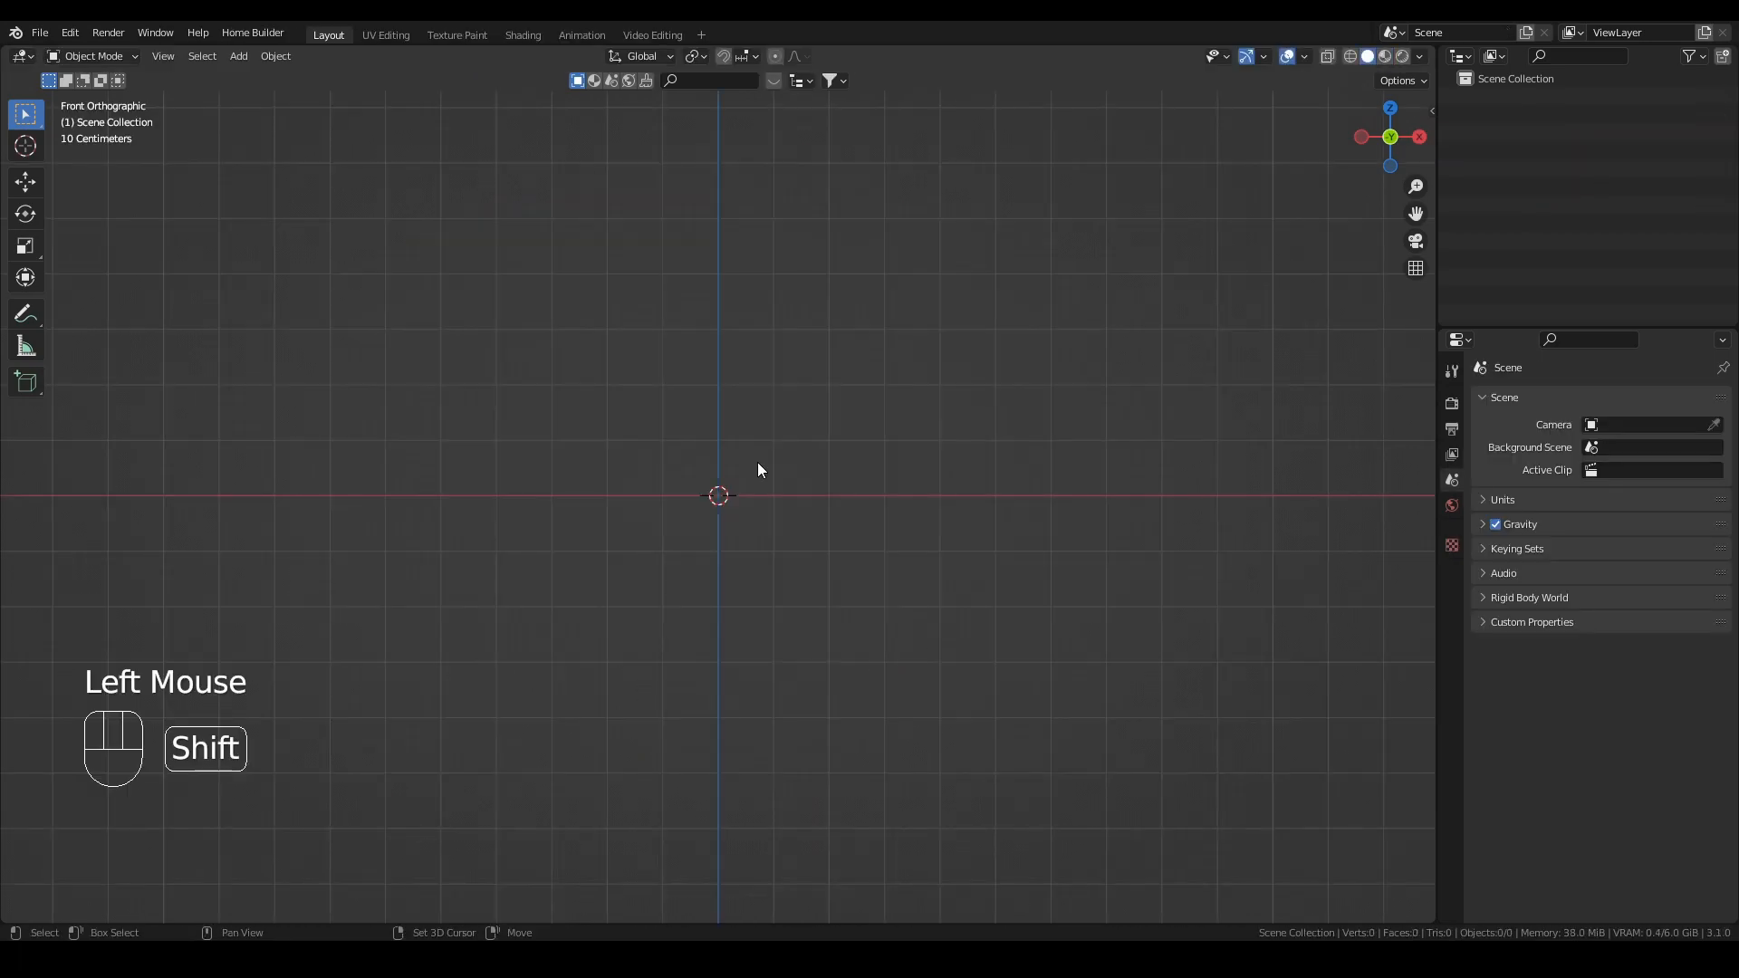
# Step: Add a mesh circle at the origin of the empty scene
pyautogui.hotkey('shift', 'a')
pyautogui.moveTo(712, 489)
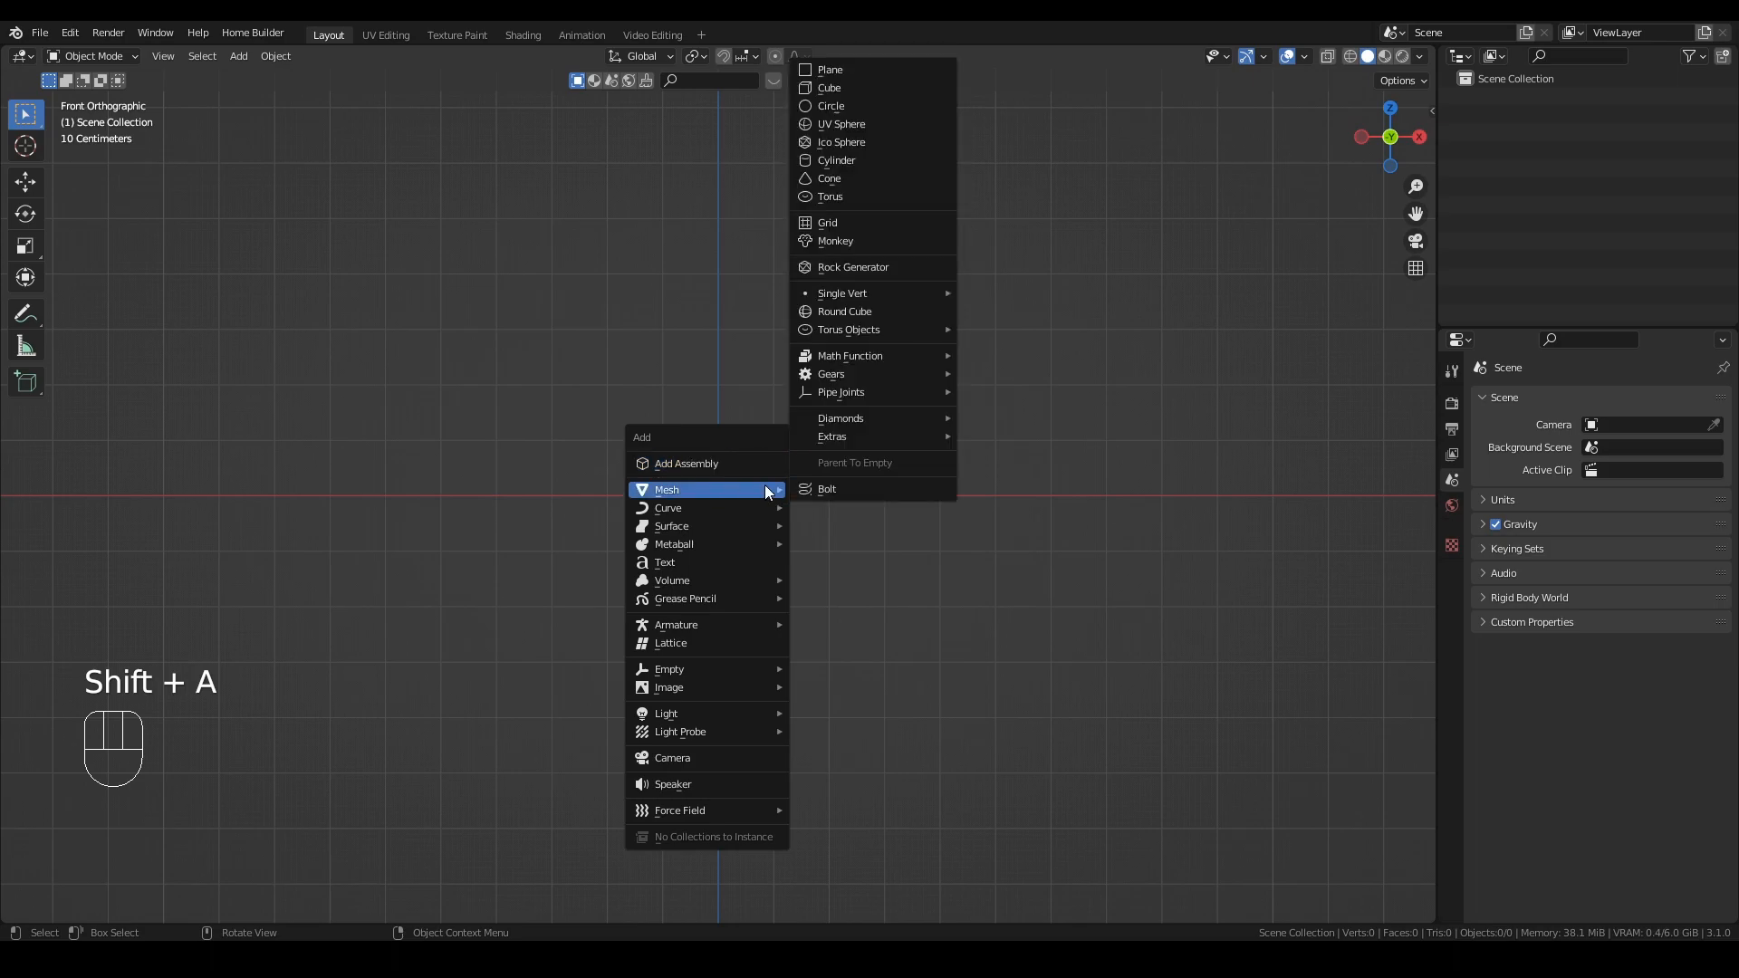
pyautogui.click(844, 106)
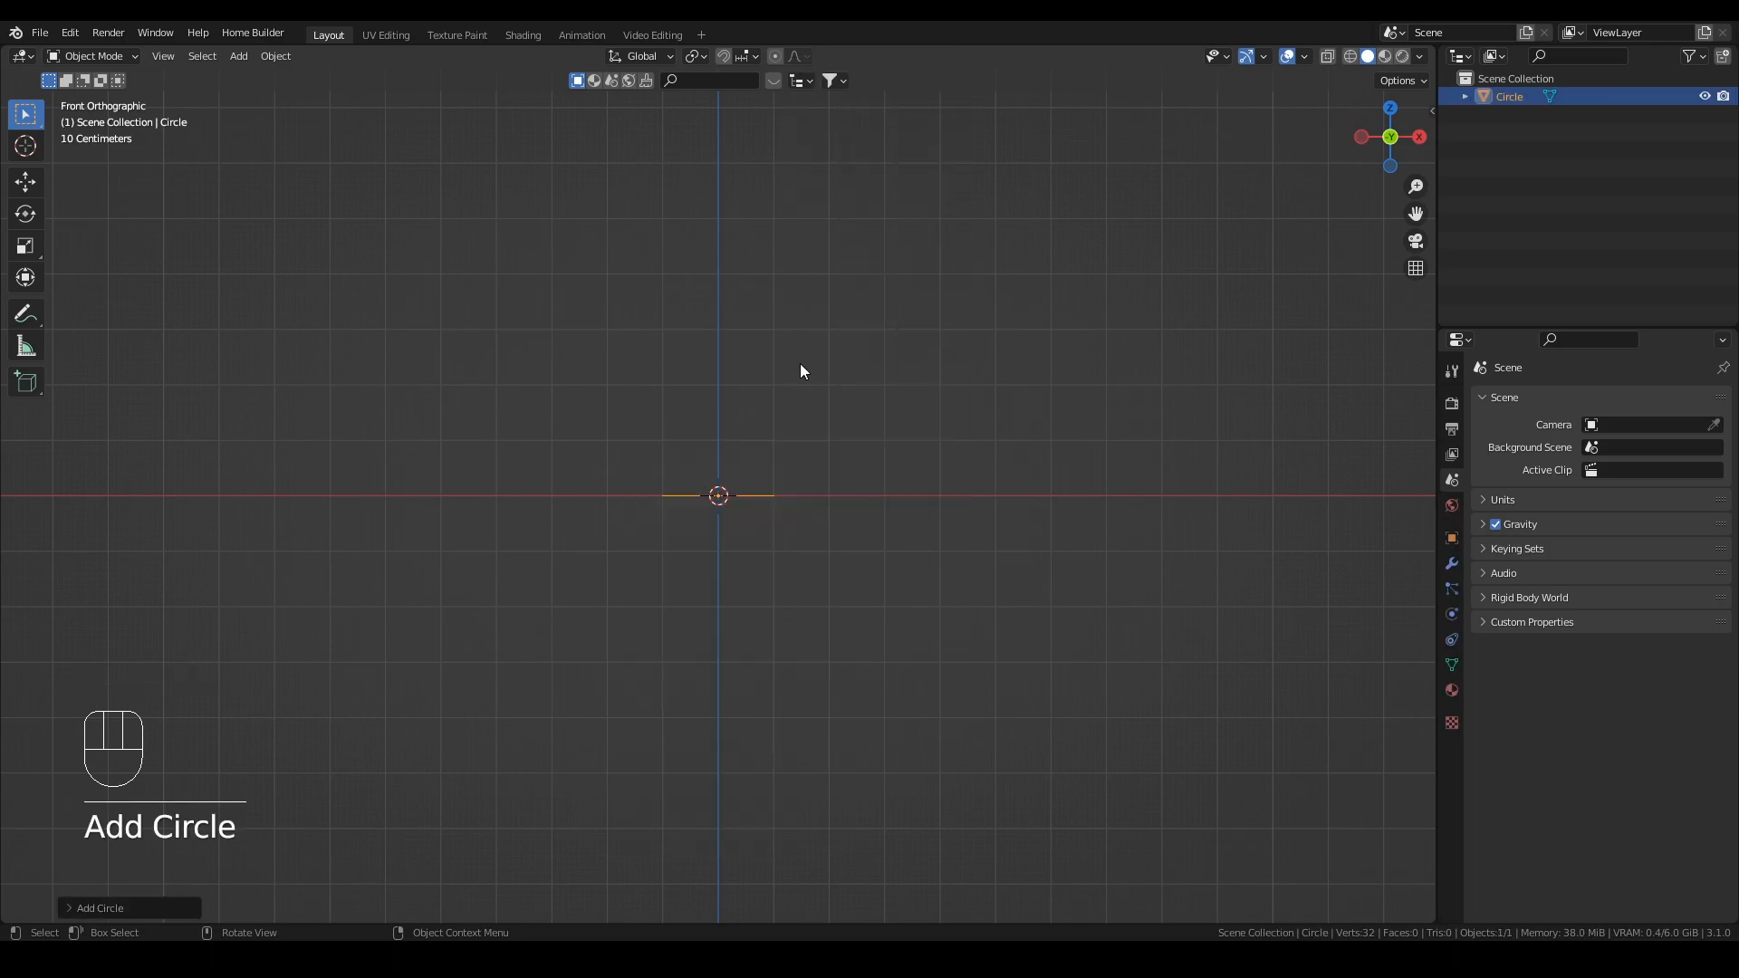
# Step: Fill the whole circle with a single face in Edit Mode and return to Object Mode
pyautogui.press('KP_7')
pyautogui.scroll(3, 786, 508)
pyautogui.scroll(1, 786, 508)
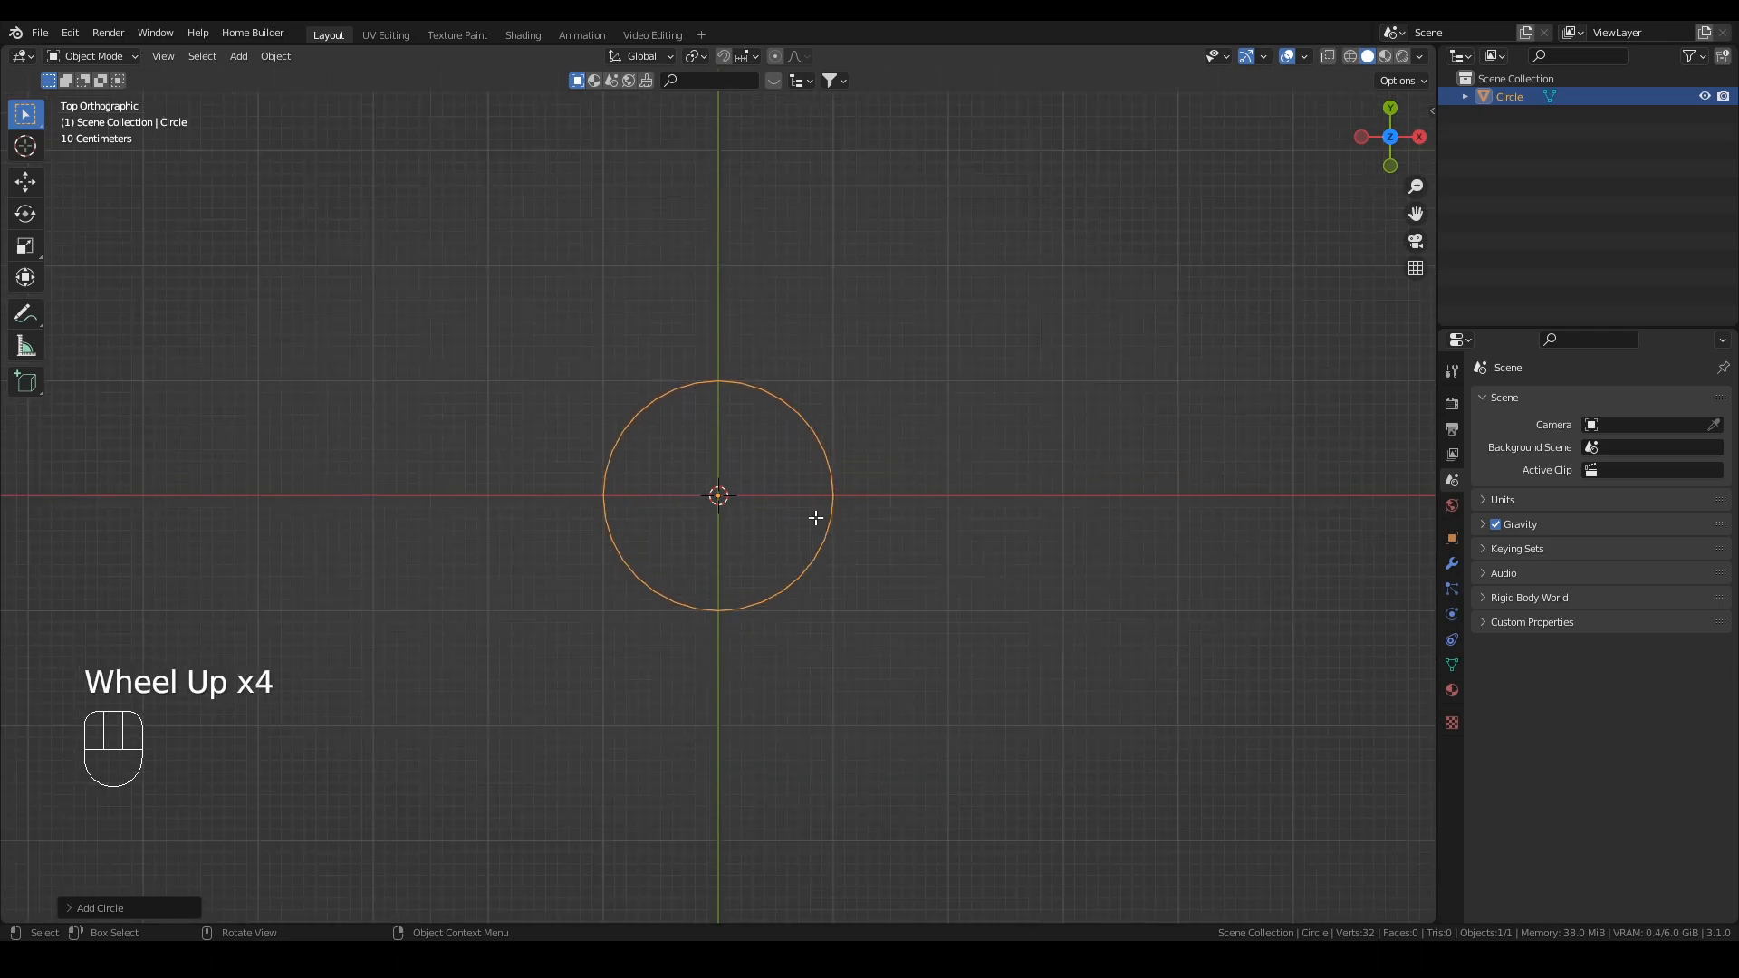
pyautogui.press('Tab')
pyautogui.press('a')
pyautogui.press('f')
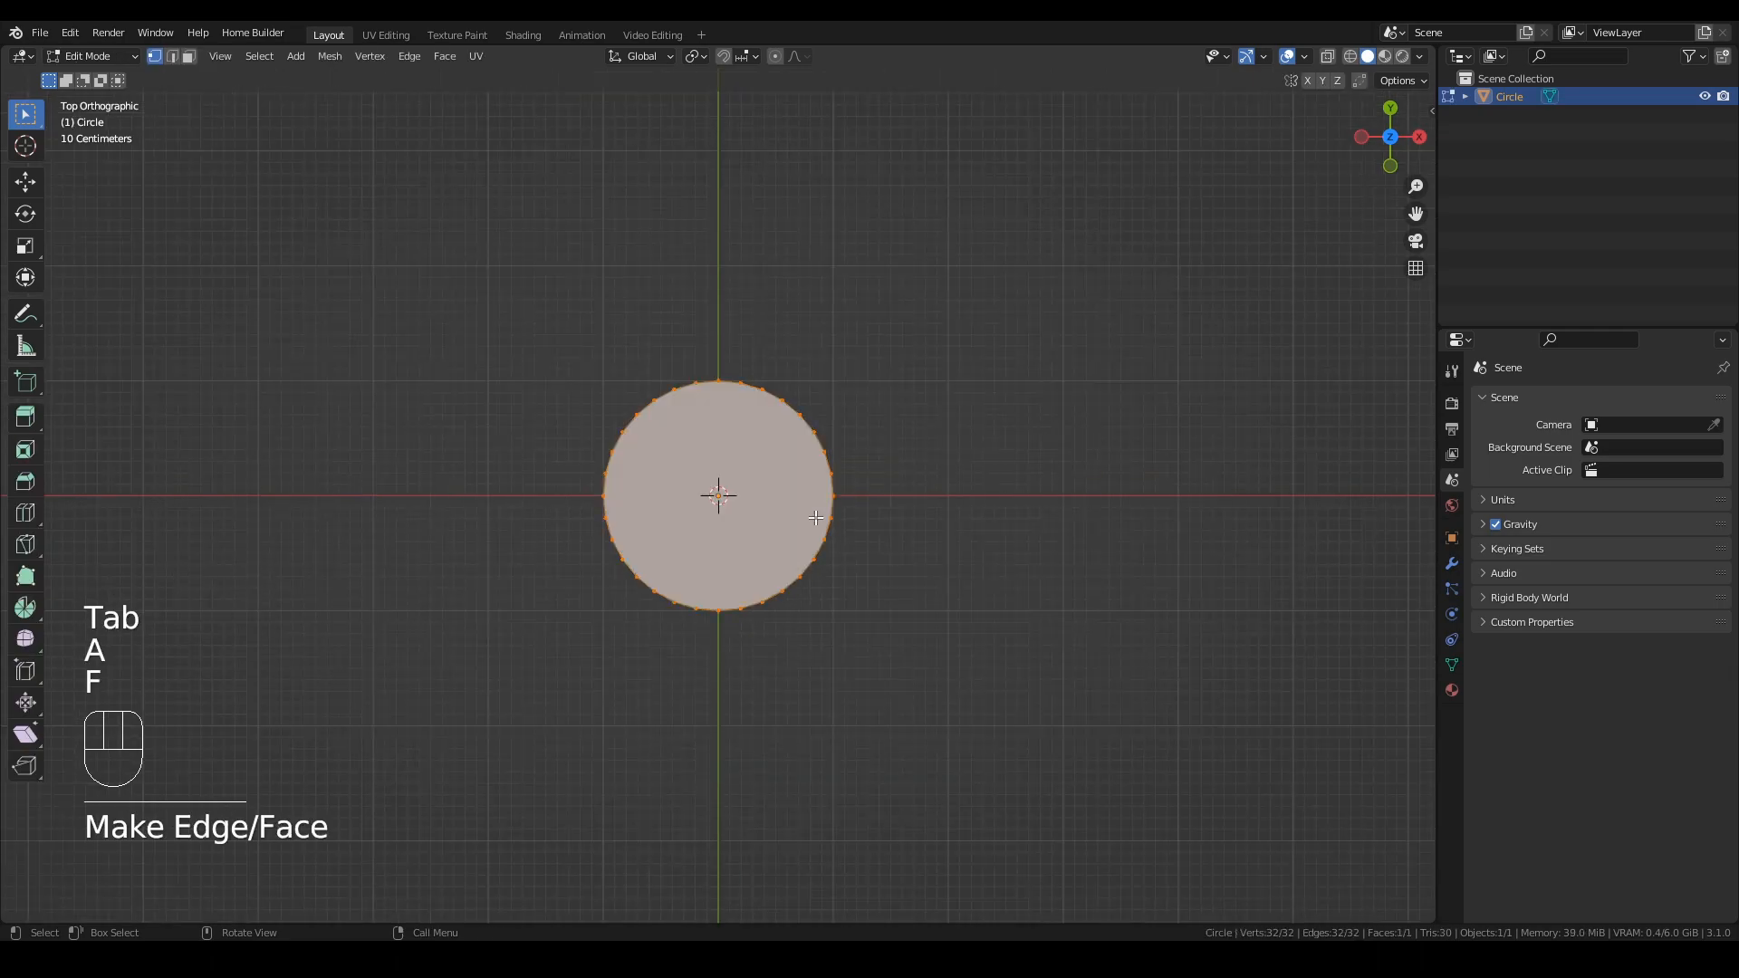
pyautogui.press('Tab')
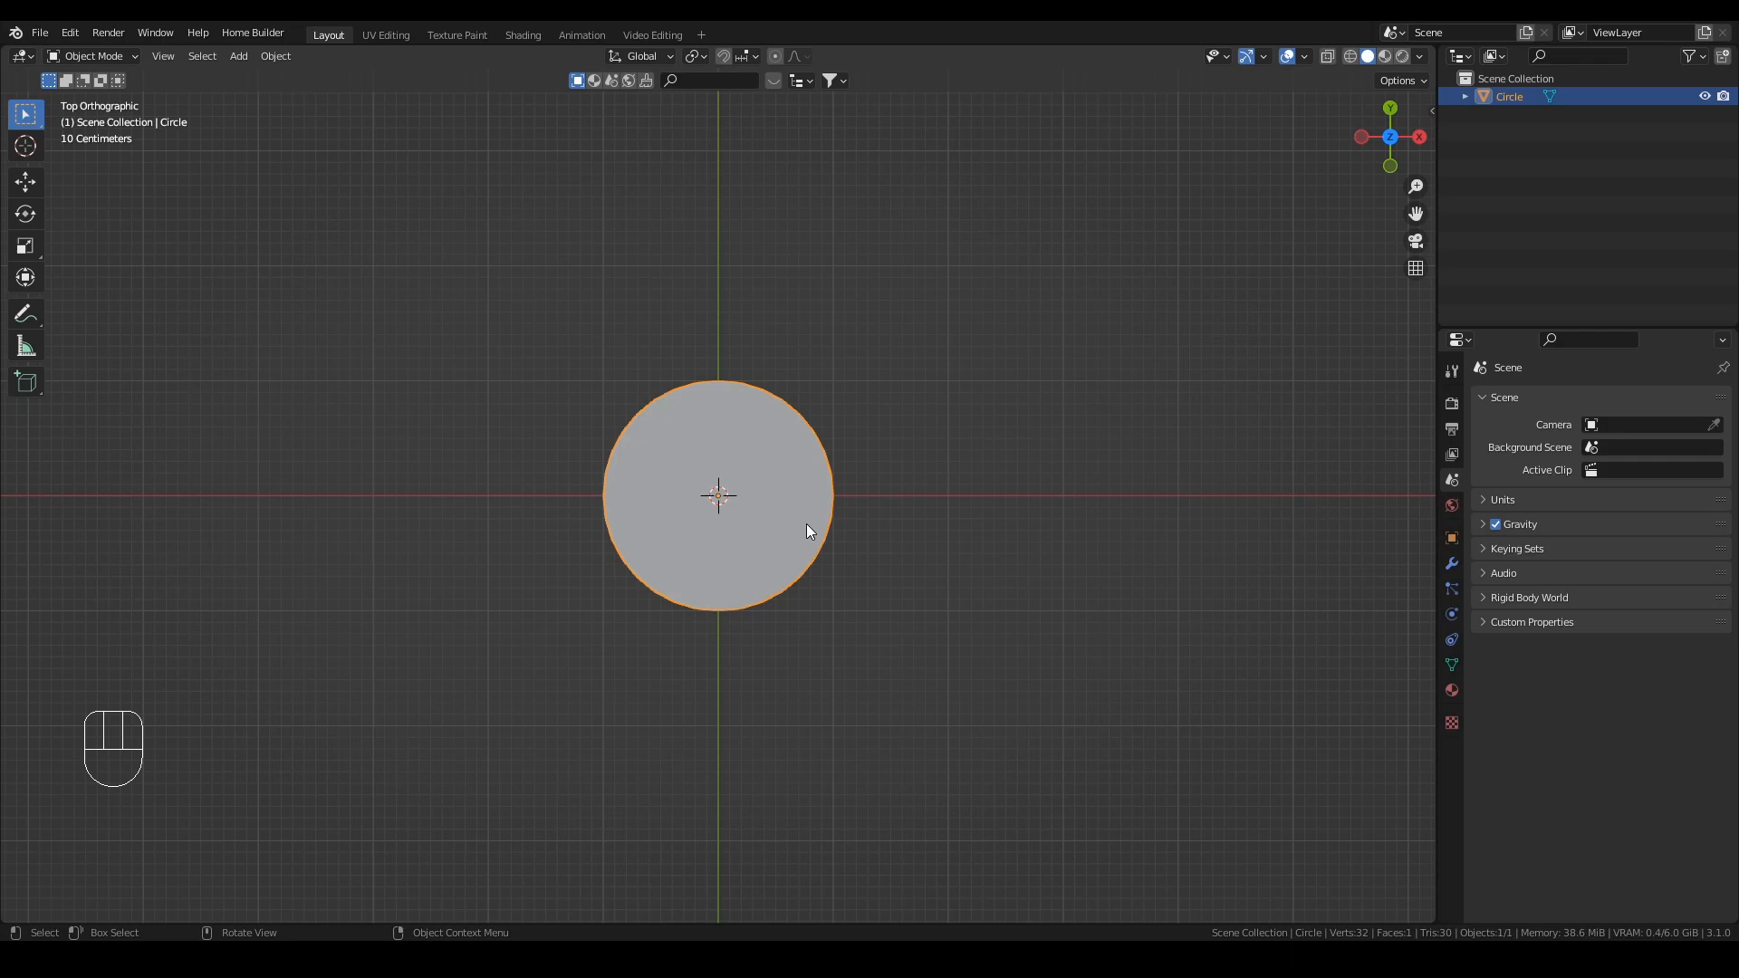
# Step: Scale the disc down along the X axis into an upright oval and apply the object transform
pyautogui.press('KP_1')
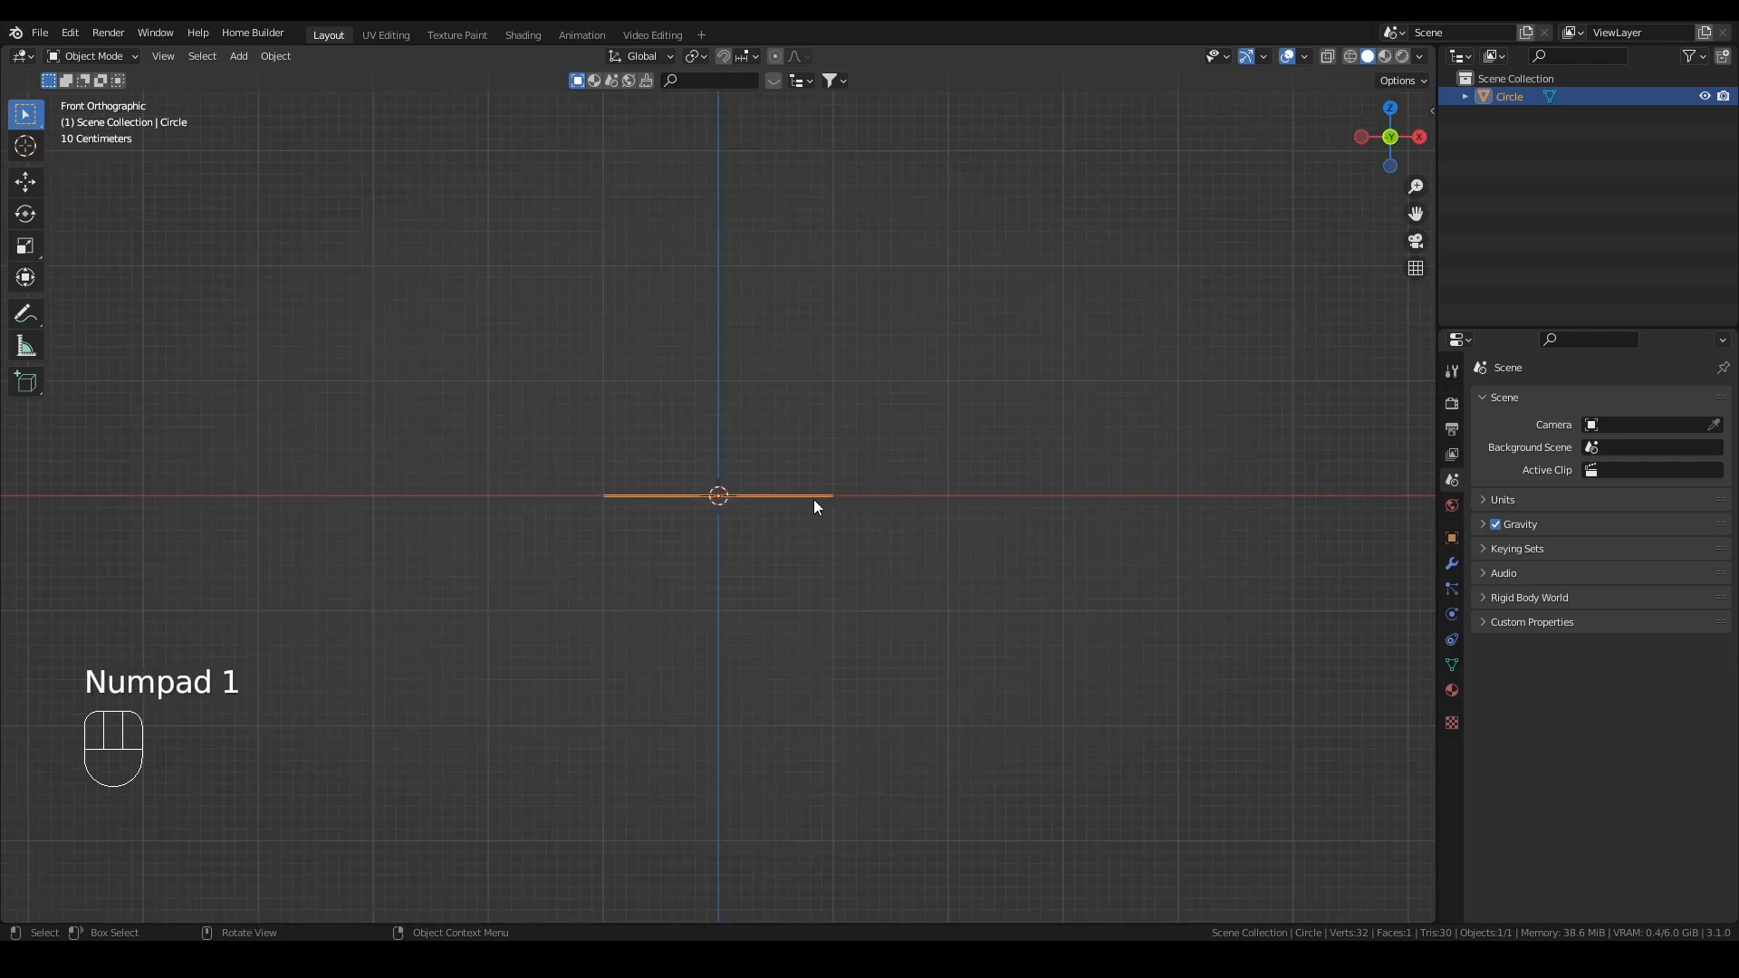
pyautogui.moveTo(811, 486); pyautogui.dragTo(771, 532, button='middle')
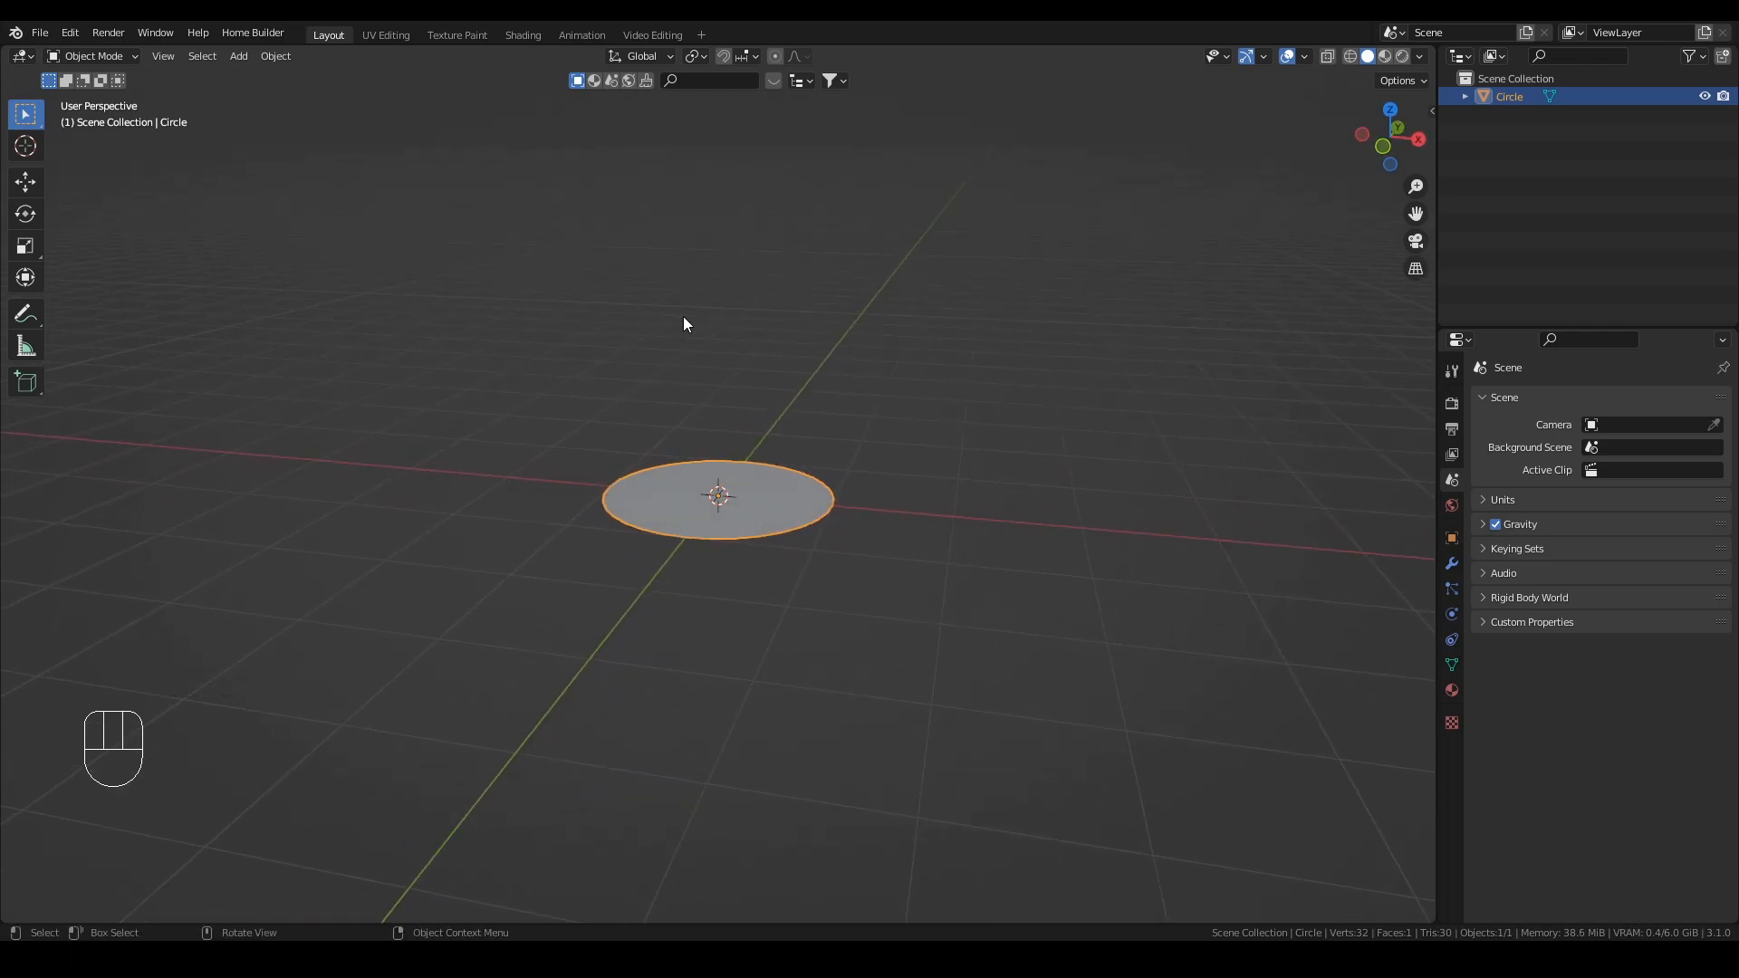
pyautogui.moveTo(578, 341); pyautogui.dragTo(726, 525, button='middle')
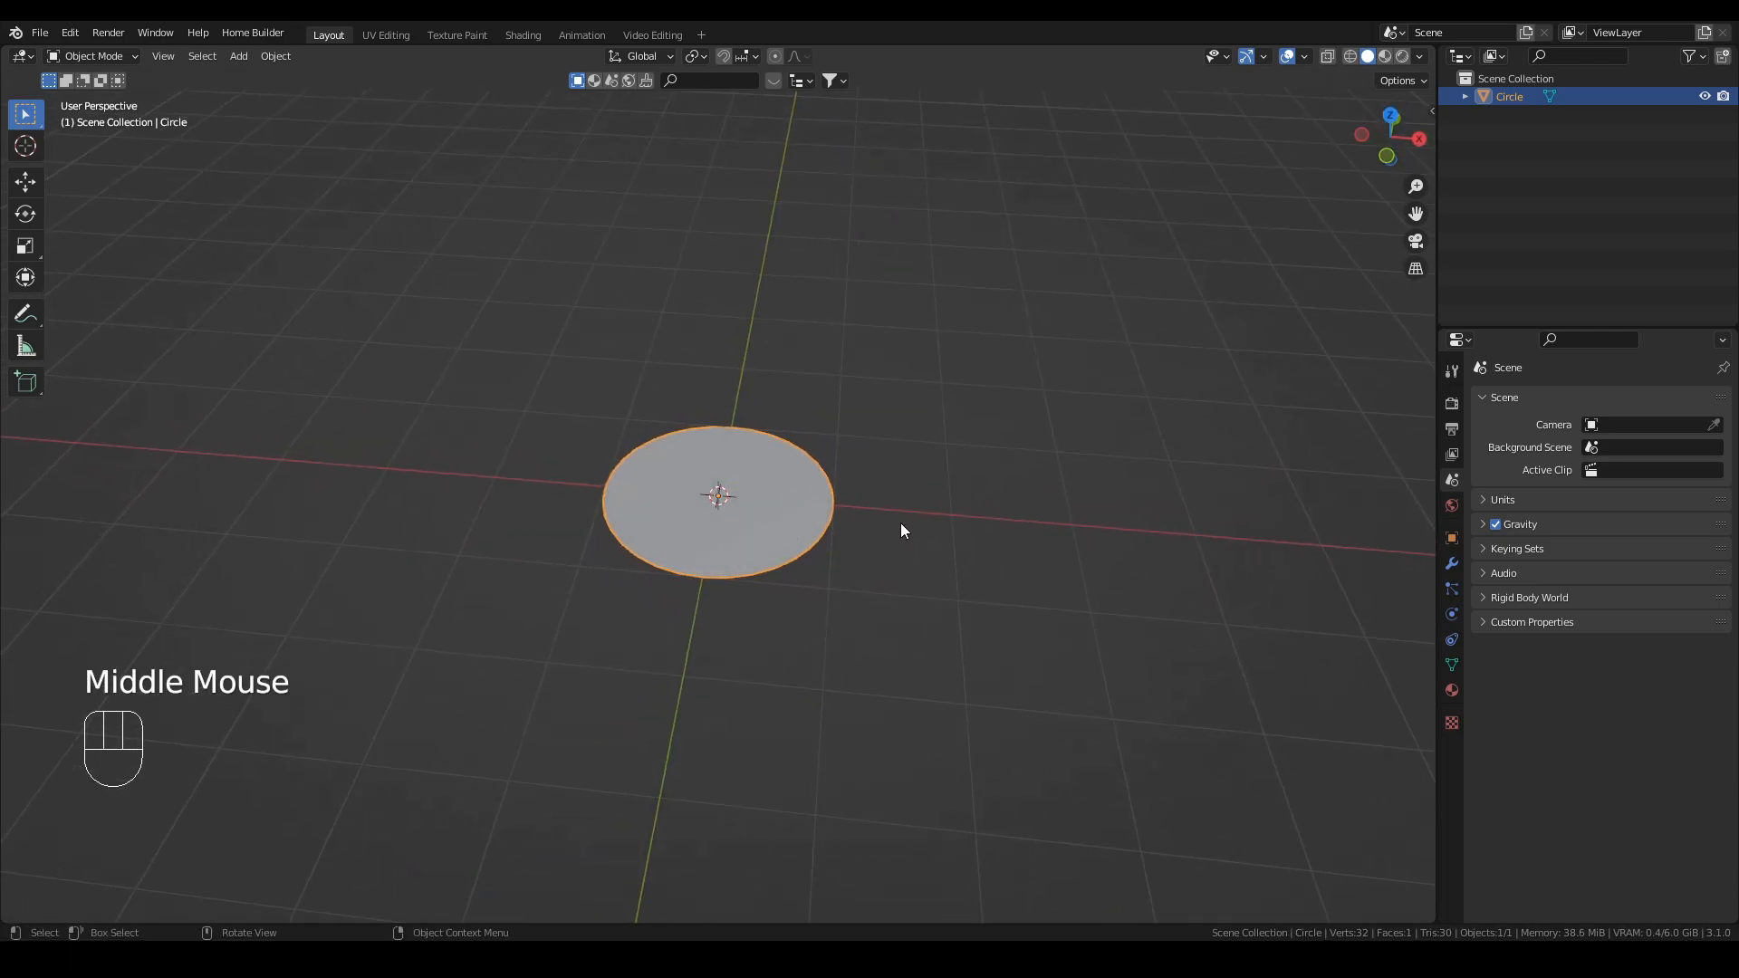
pyautogui.press('s')
pyautogui.press('x')
pyautogui.click(850, 512)
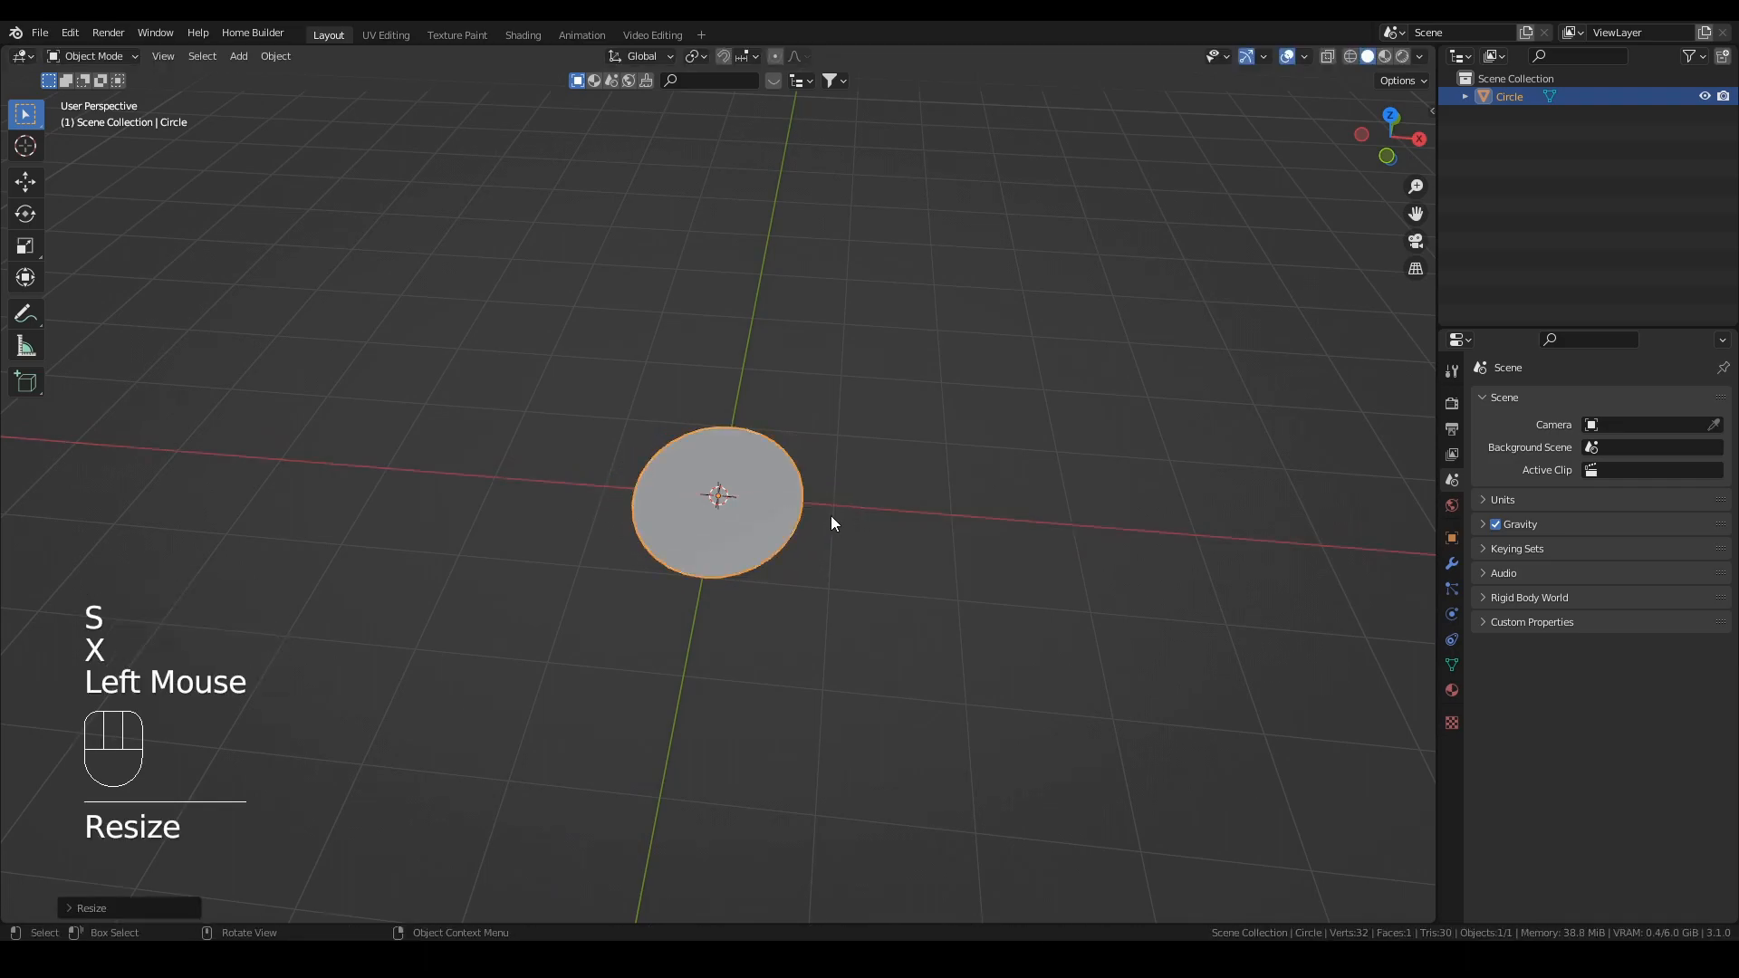
pyautogui.hotkey('ctrl', 'a')
pyautogui.click(780, 568)
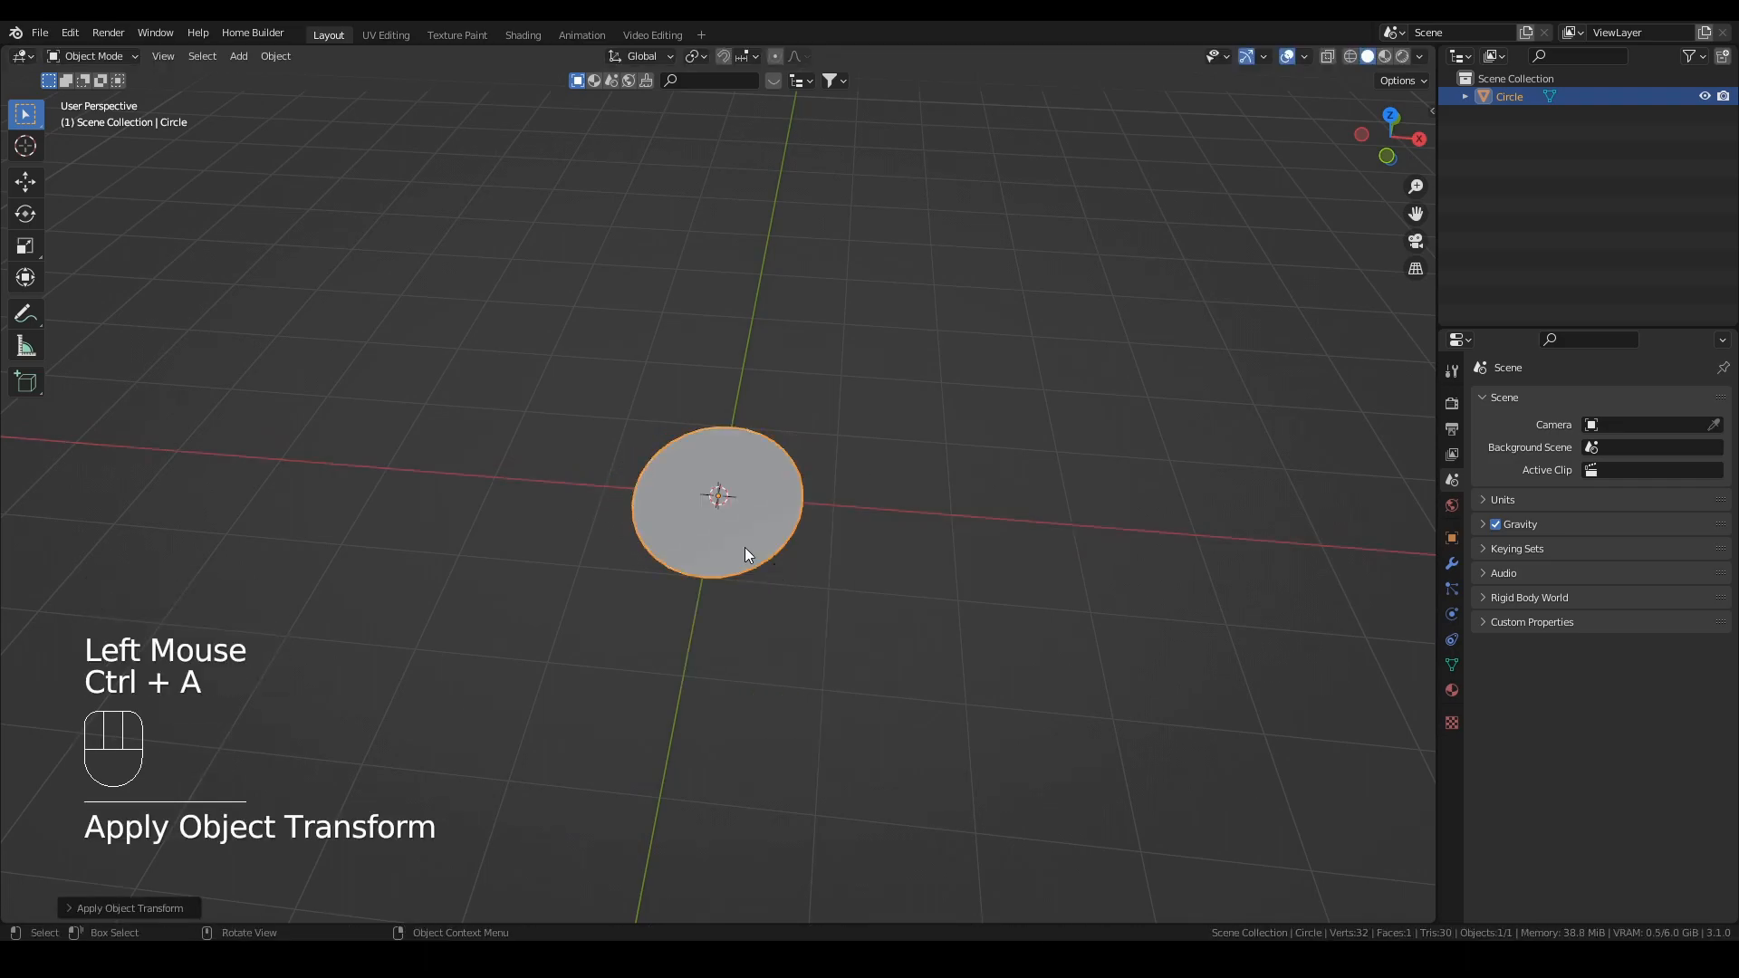
# Step: Set up the Shading workspace without the file browser and image editor, and frame the oval from the top
pyautogui.click(520, 36)
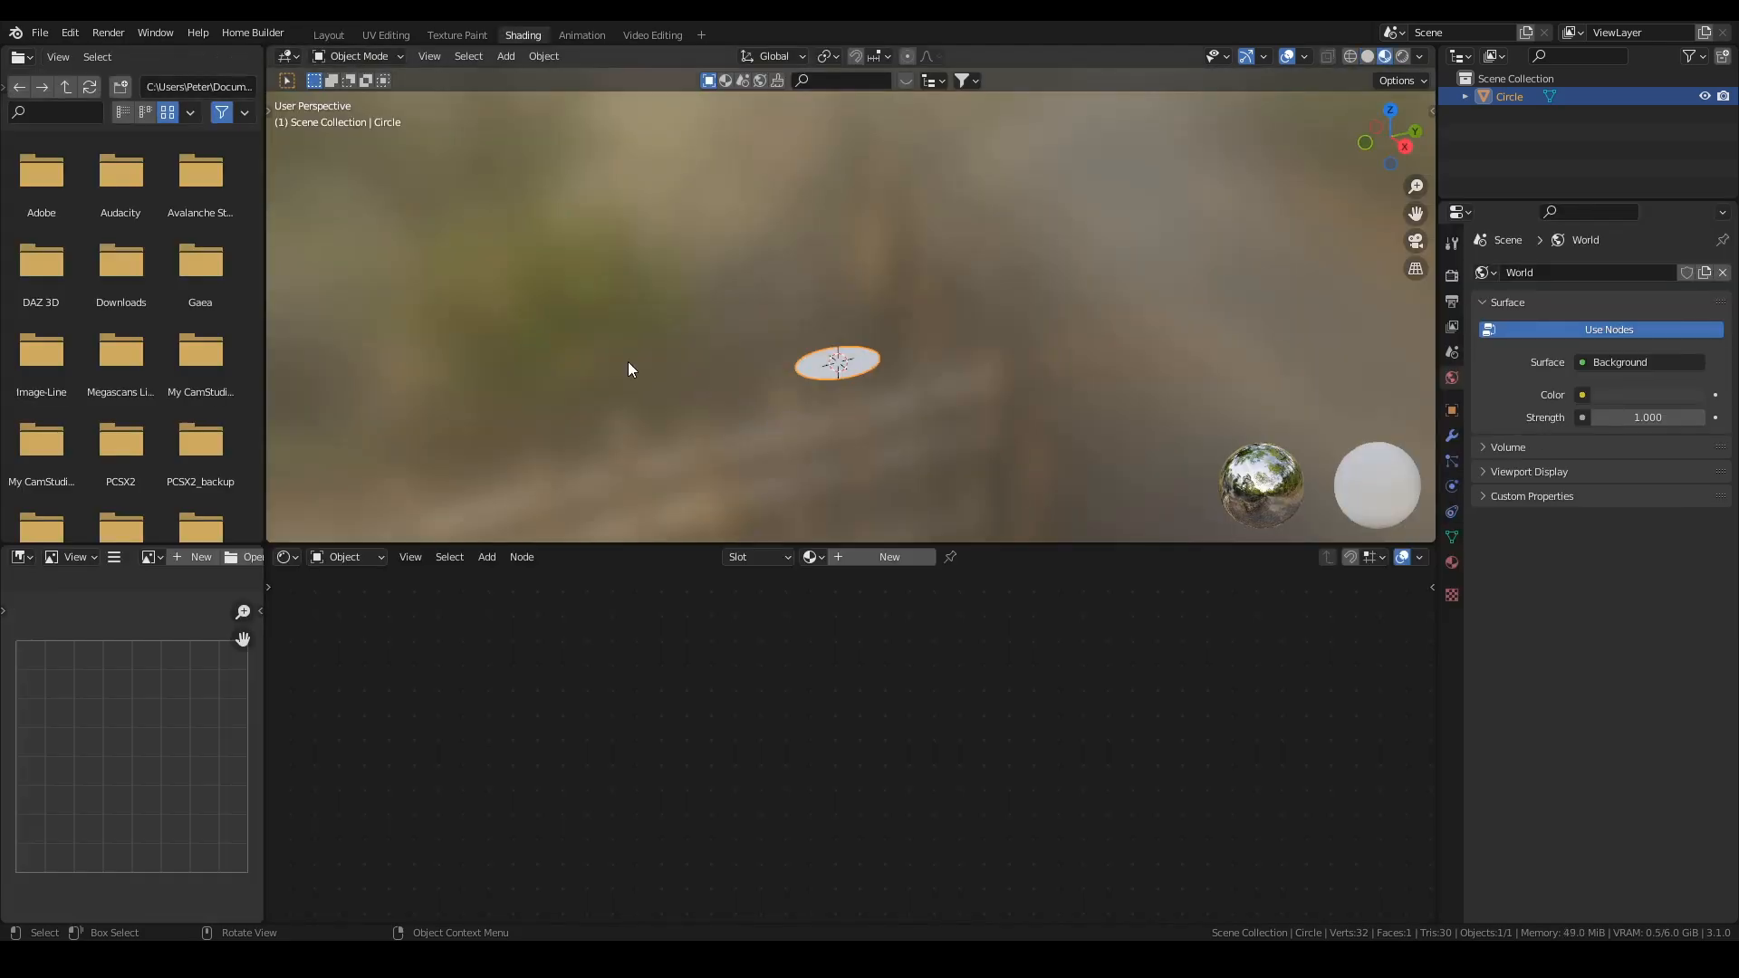
pyautogui.moveTo(269, 538); pyautogui.dragTo(136, 589)
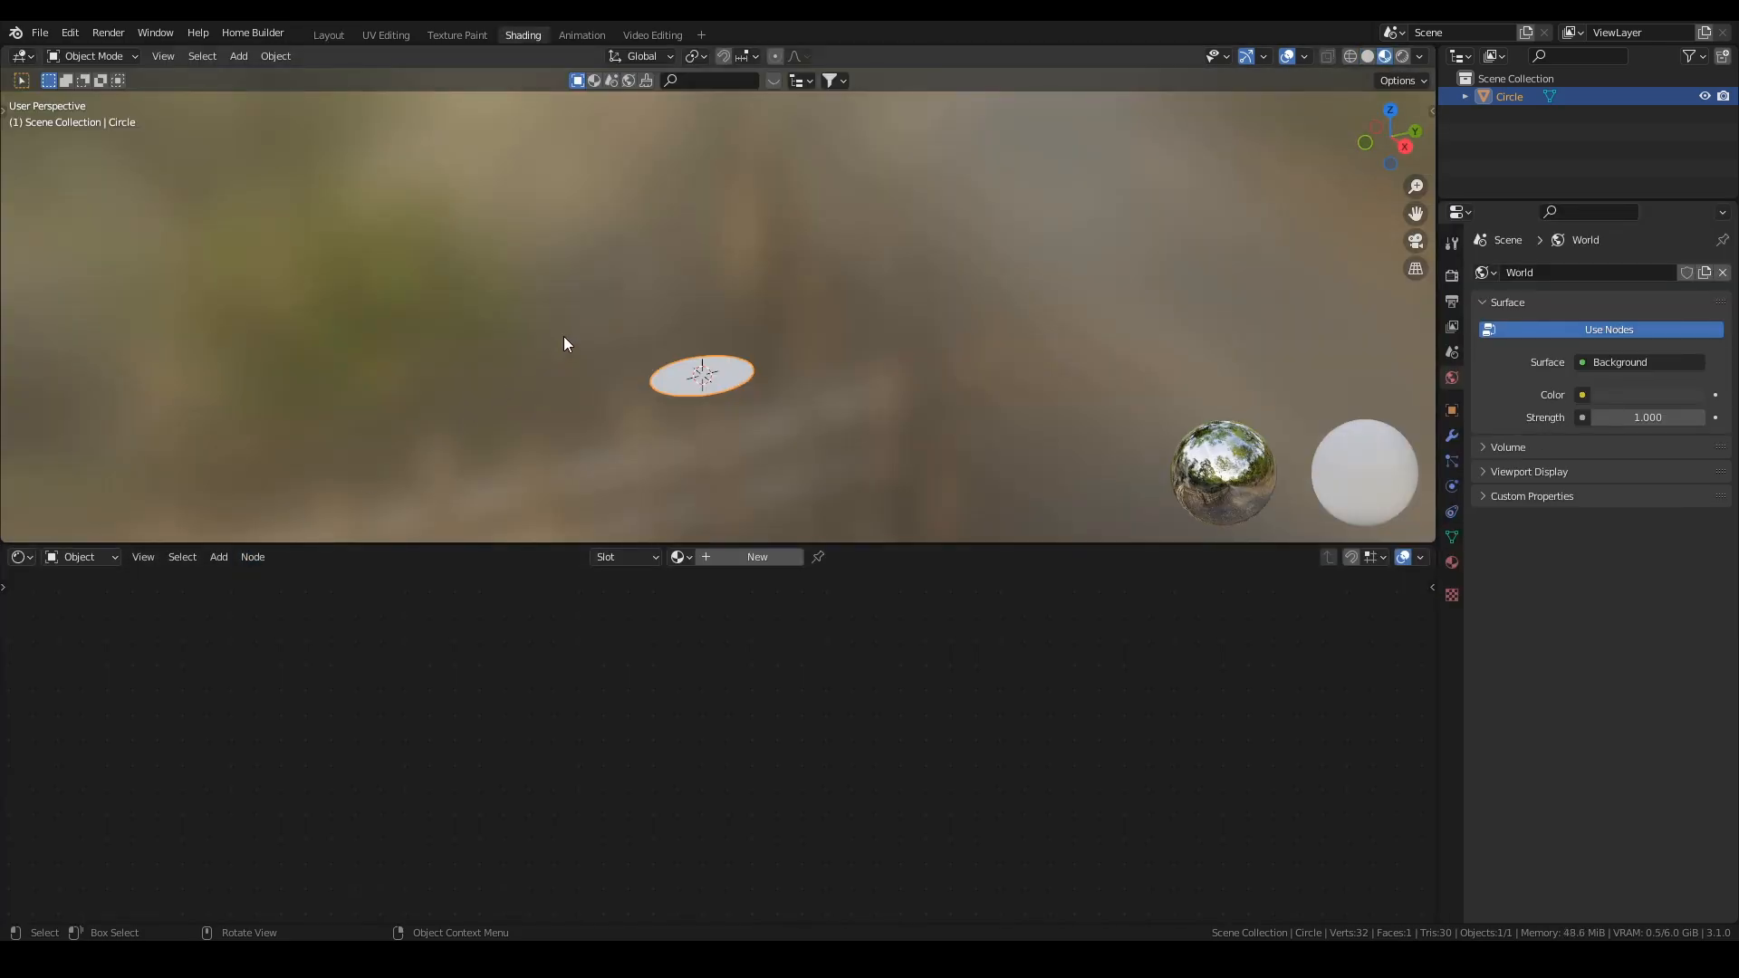
pyautogui.press('KP_7')
pyautogui.press('KP_Decimal')
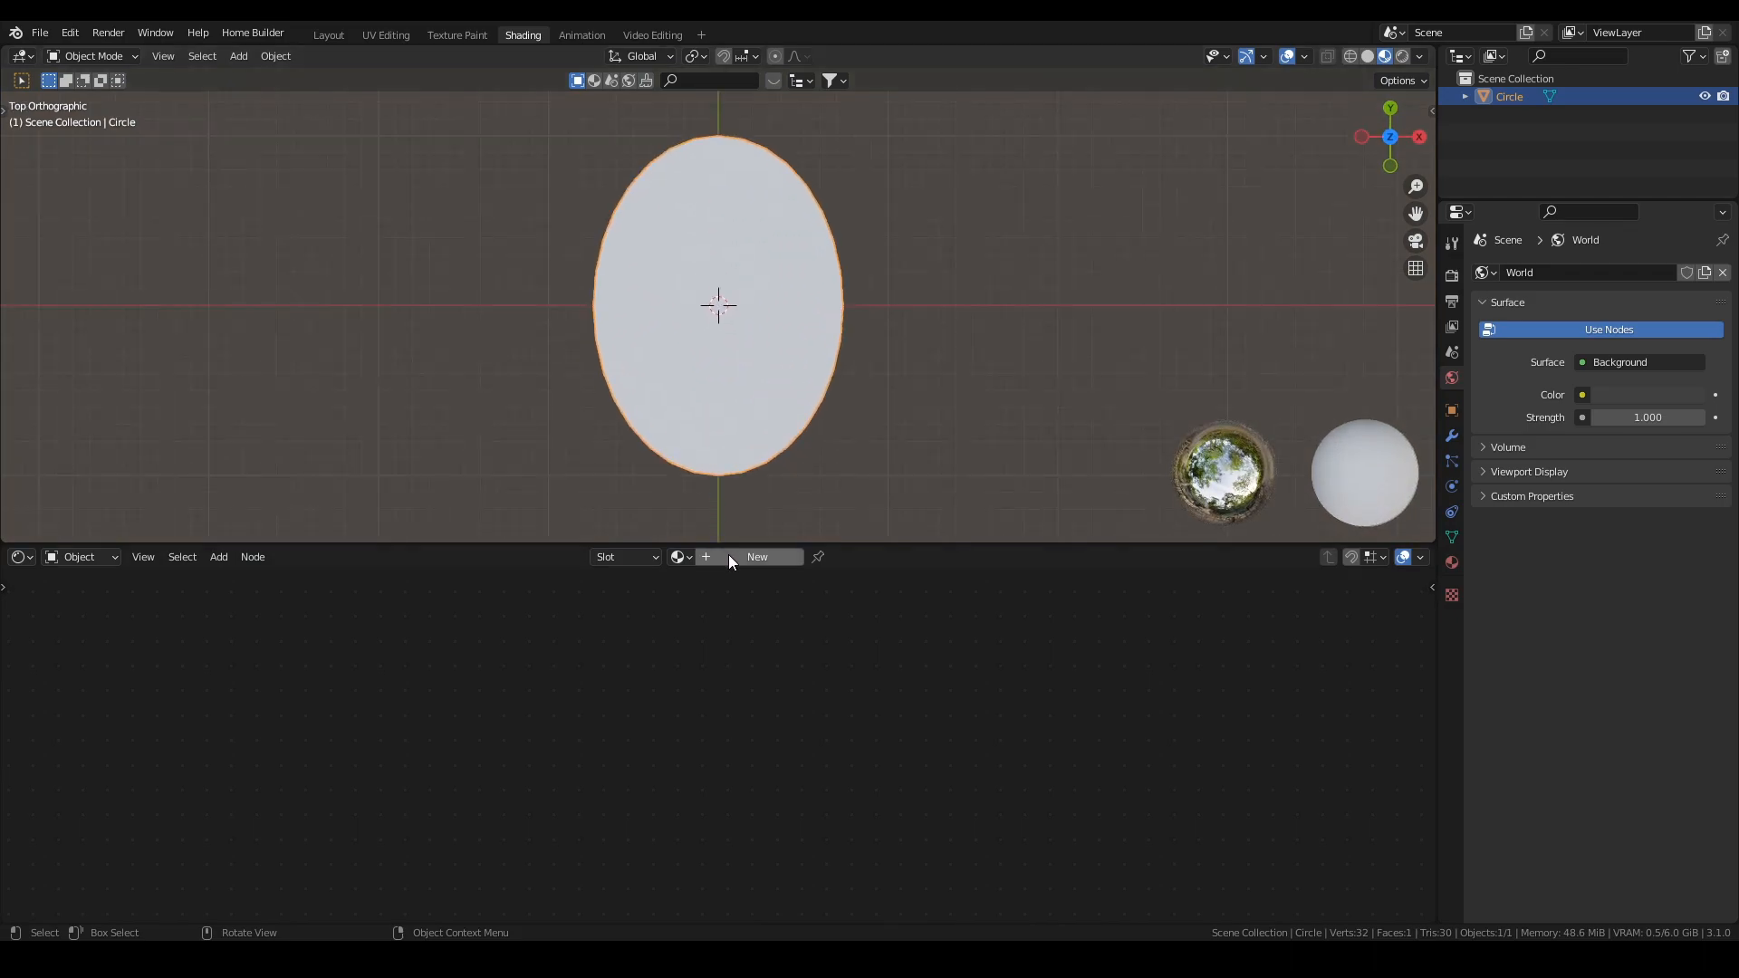
# Step: Add a Plain Axes empty at the centre of the oval
pyautogui.hotkey('shift', 'a')
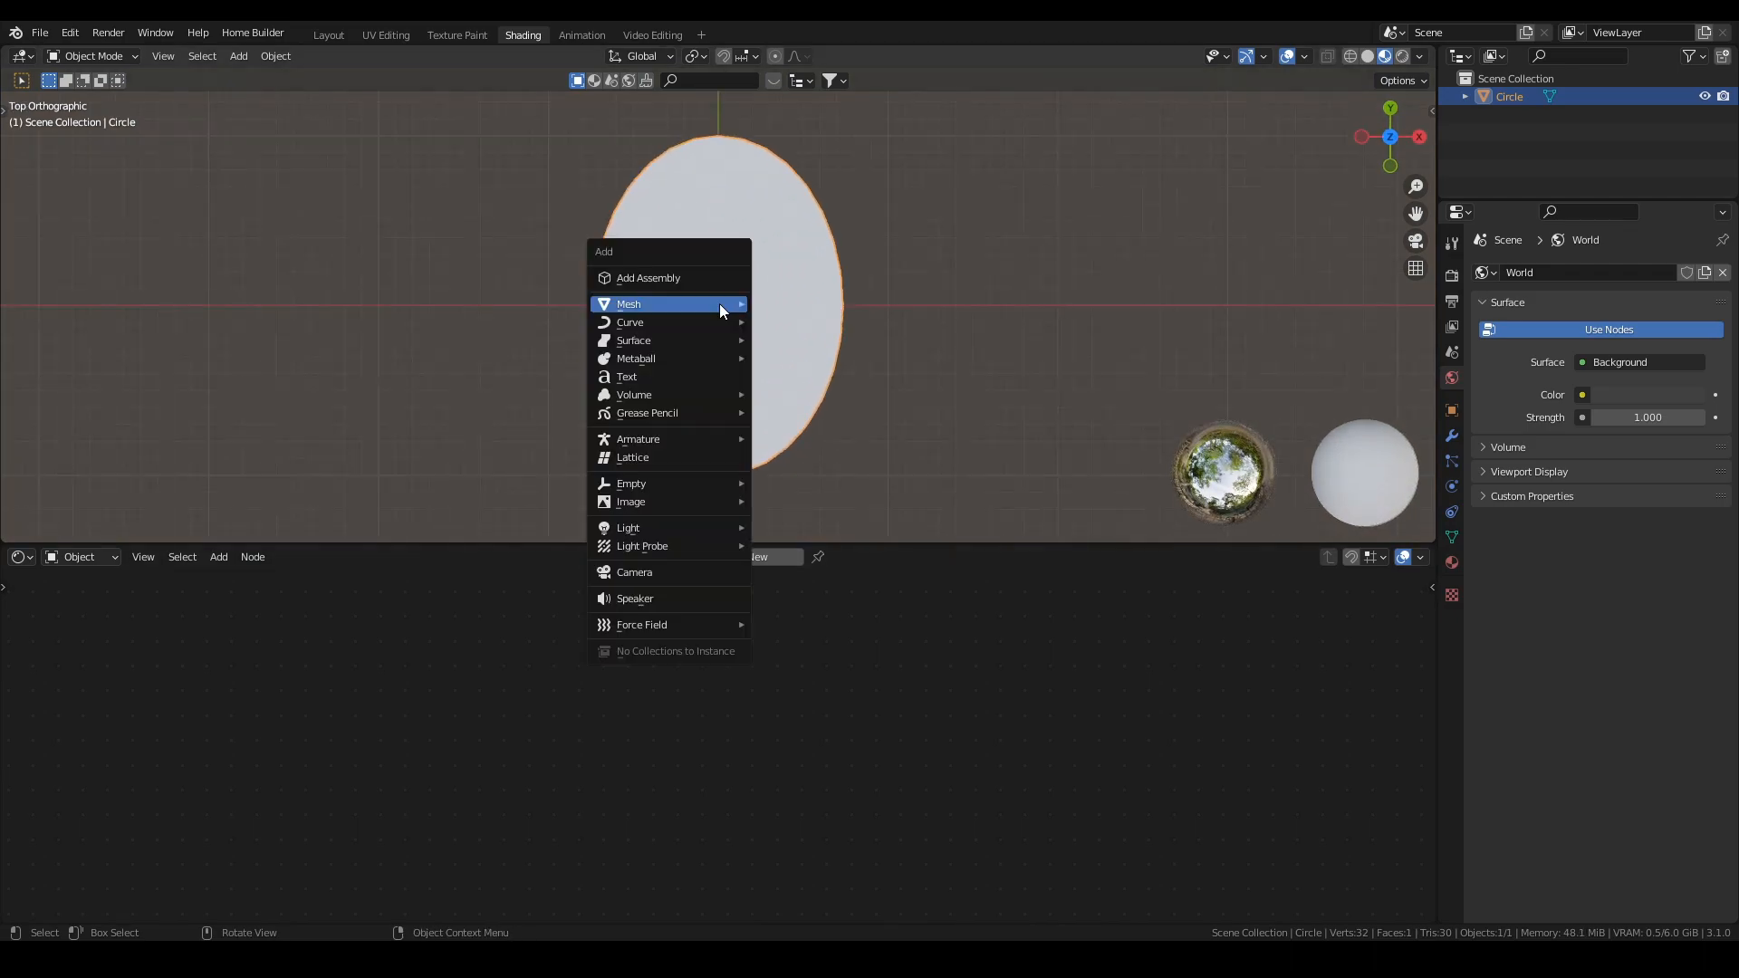
pyautogui.moveTo(657, 485)
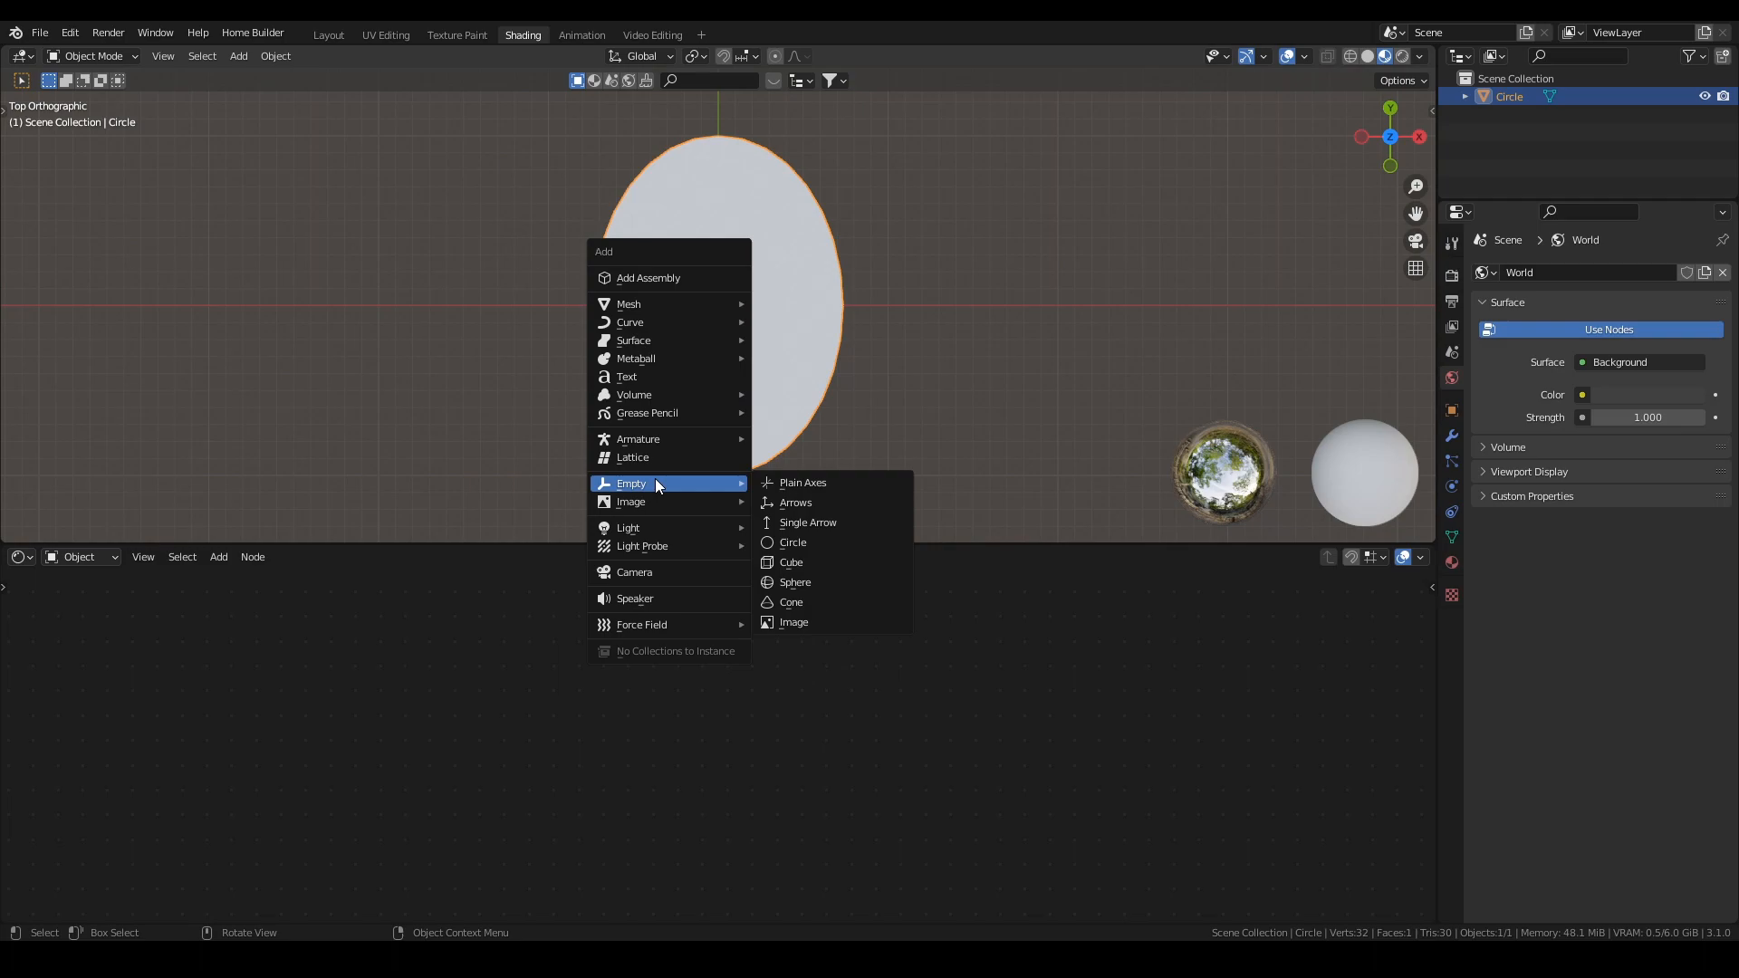
pyautogui.click(799, 483)
pyautogui.click(799, 396)
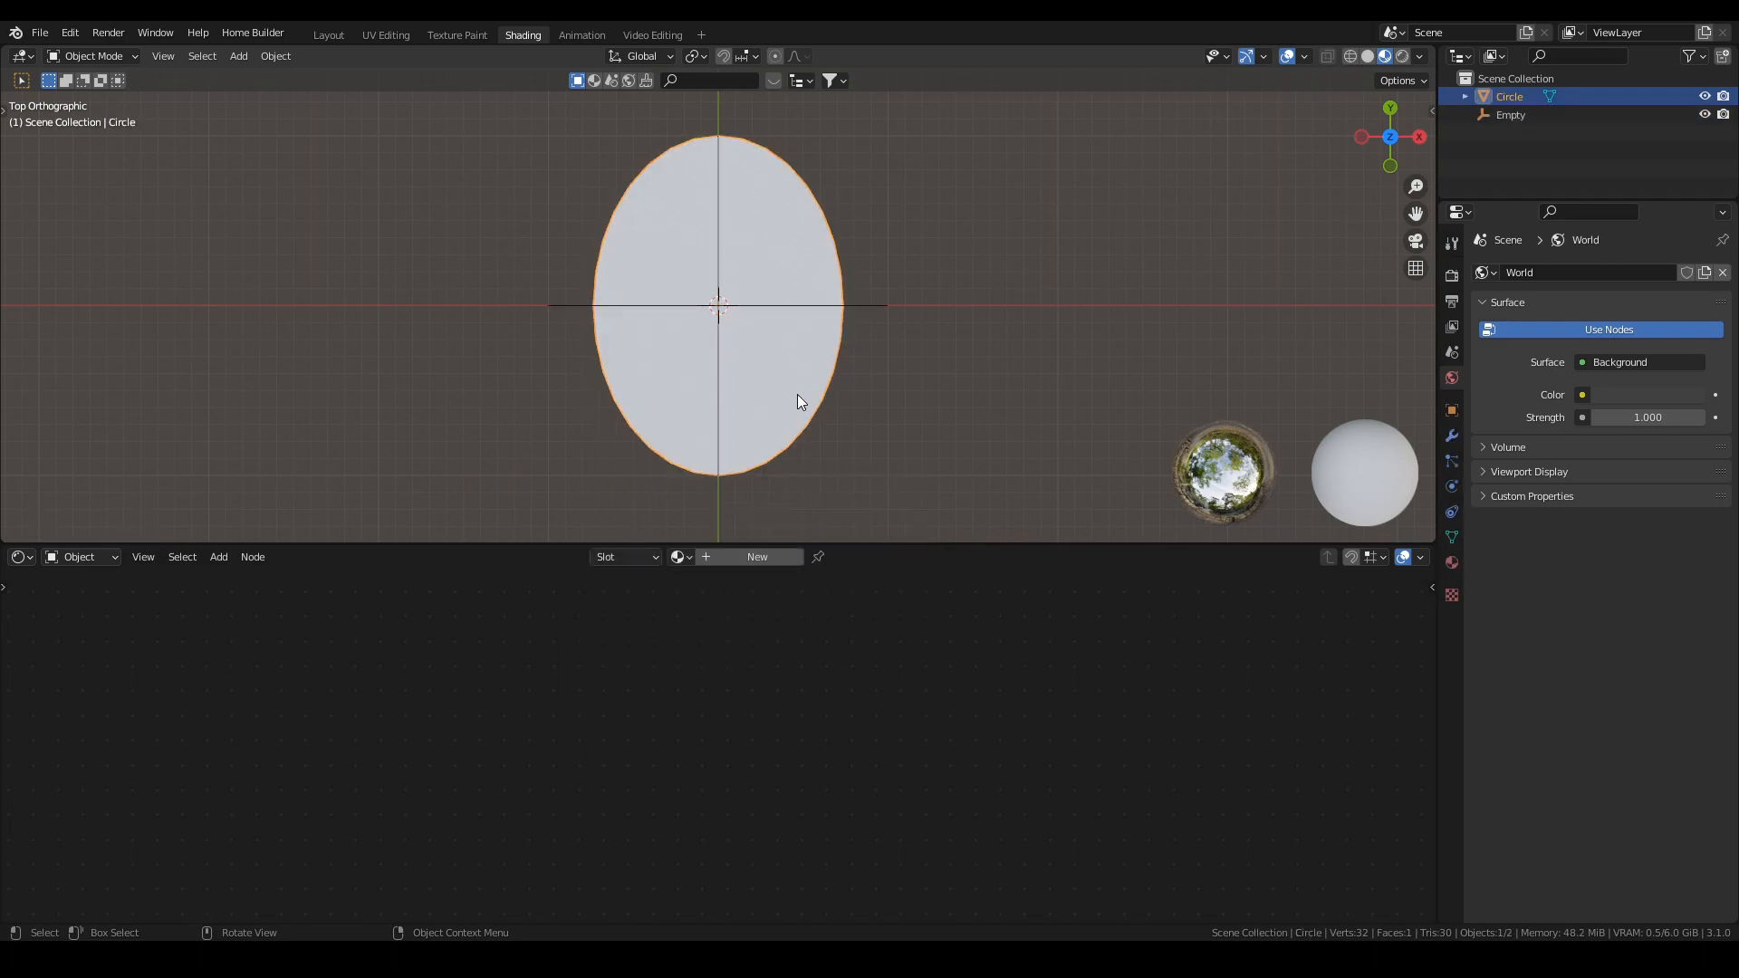
# Step: Rename the empty as eye control.L
pyautogui.click(876, 306)
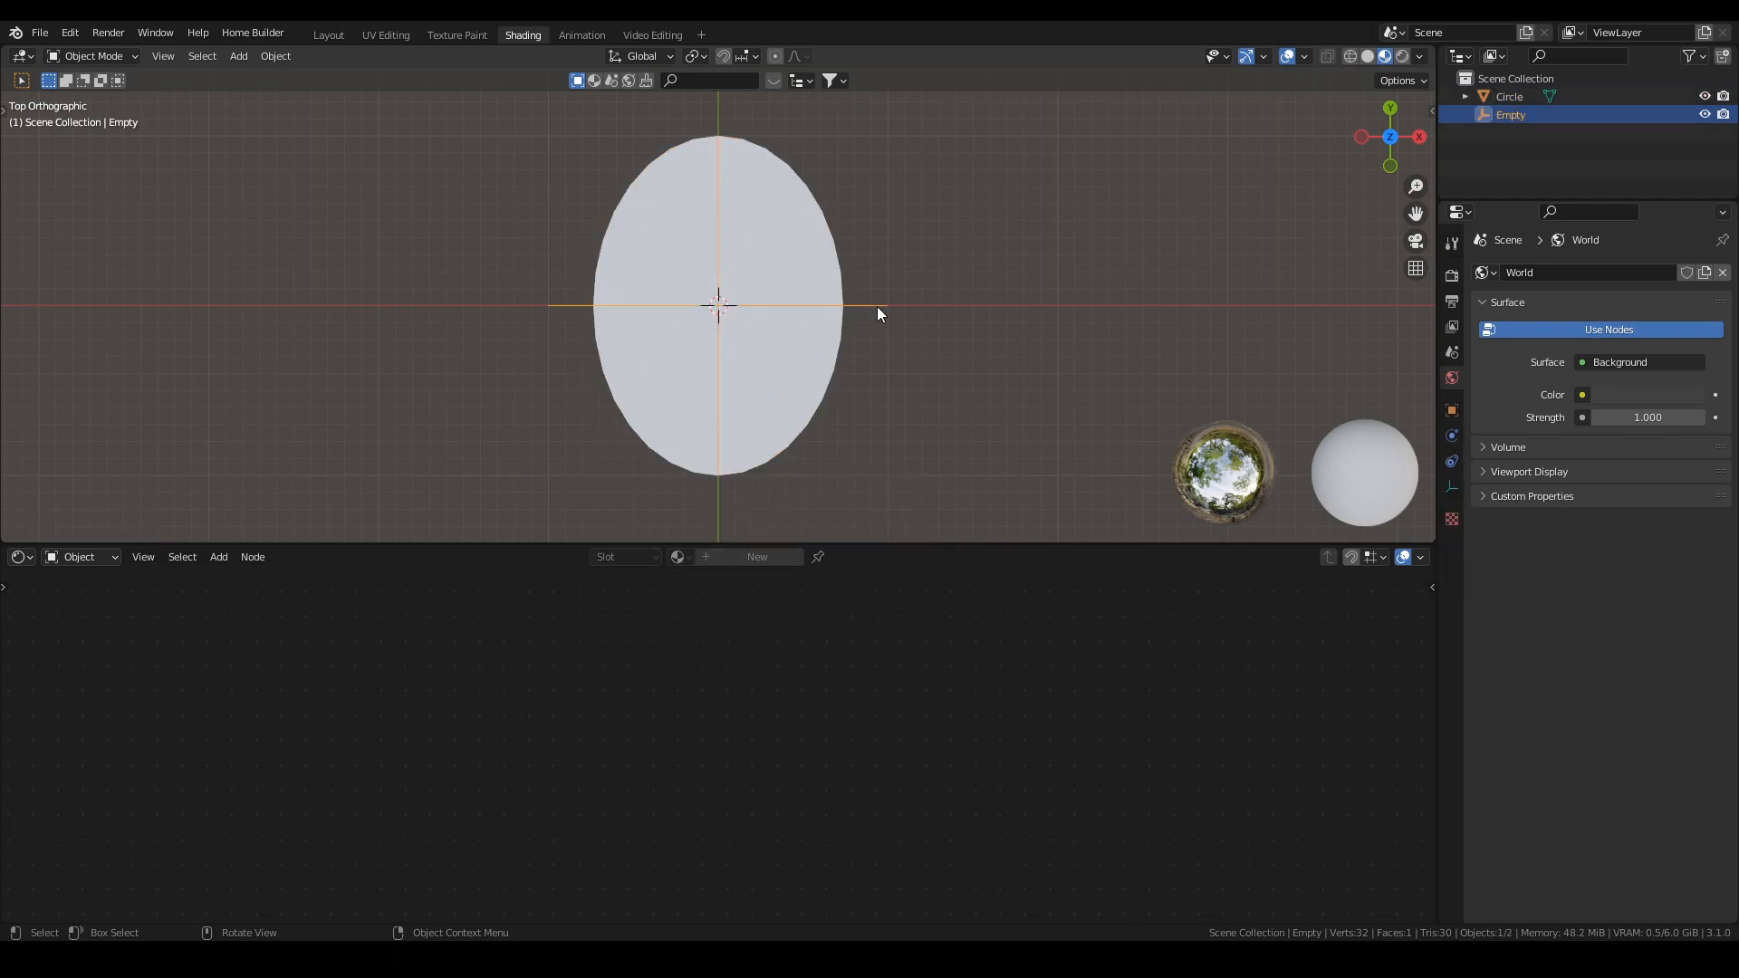
pyautogui.press('F2')
pyautogui.write('eye control')
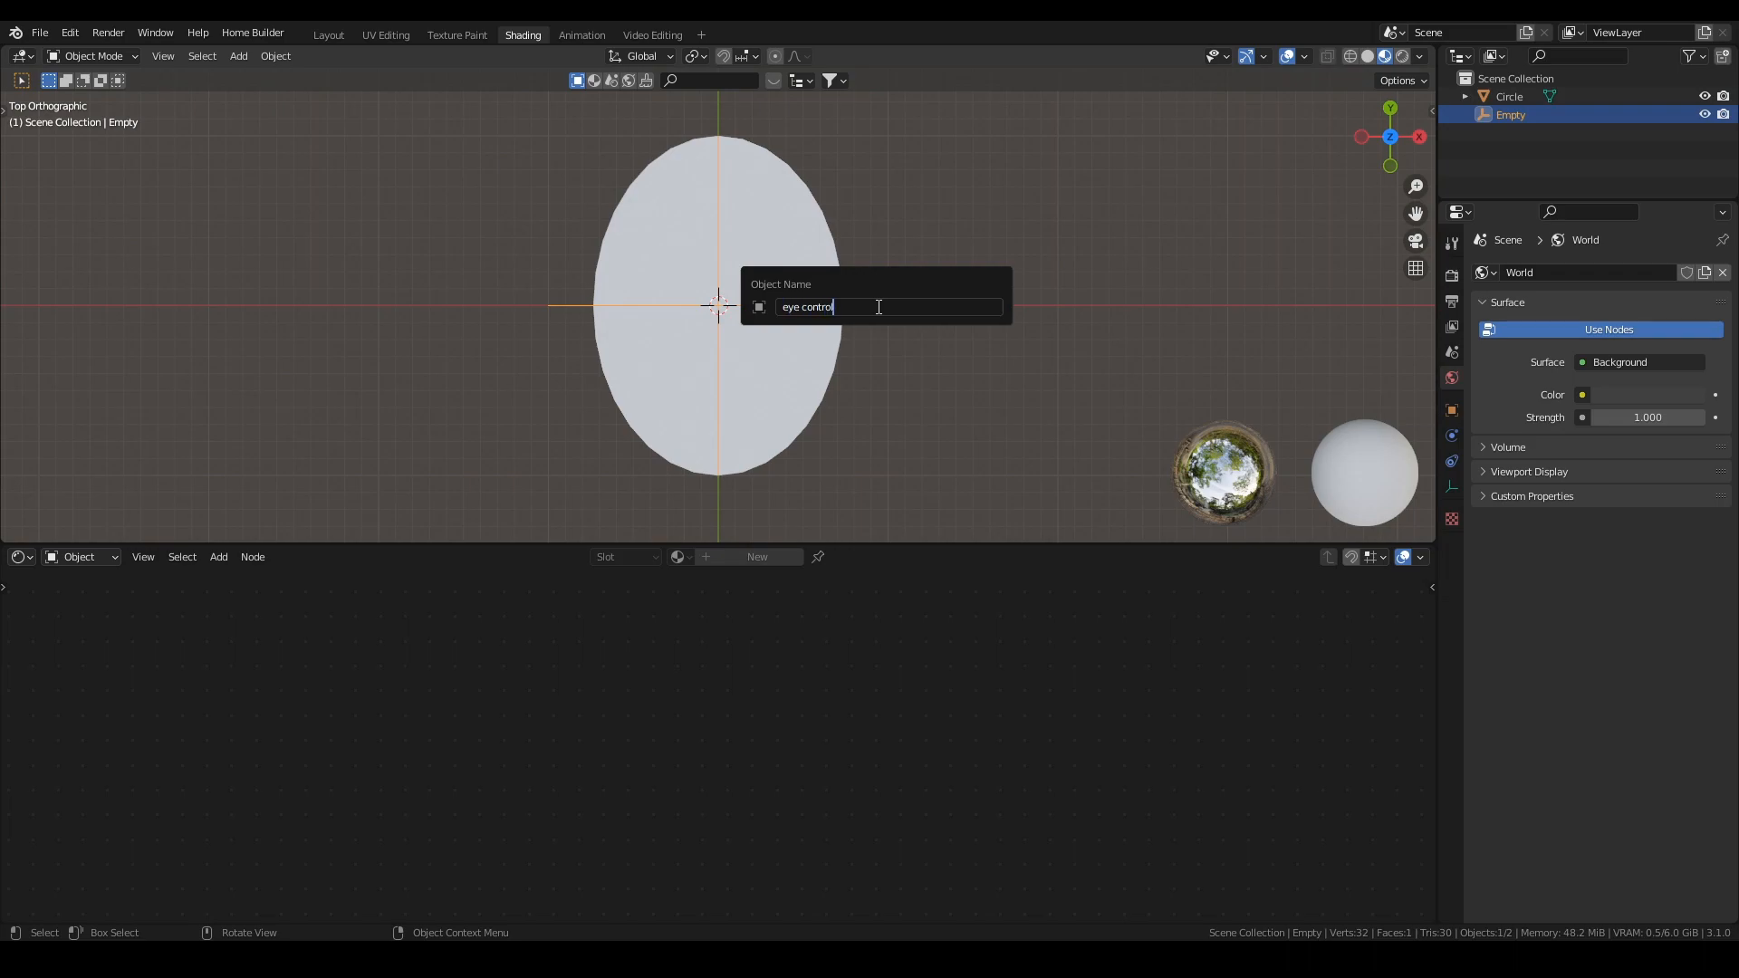
pyautogui.write('.L')
pyautogui.press('Return')
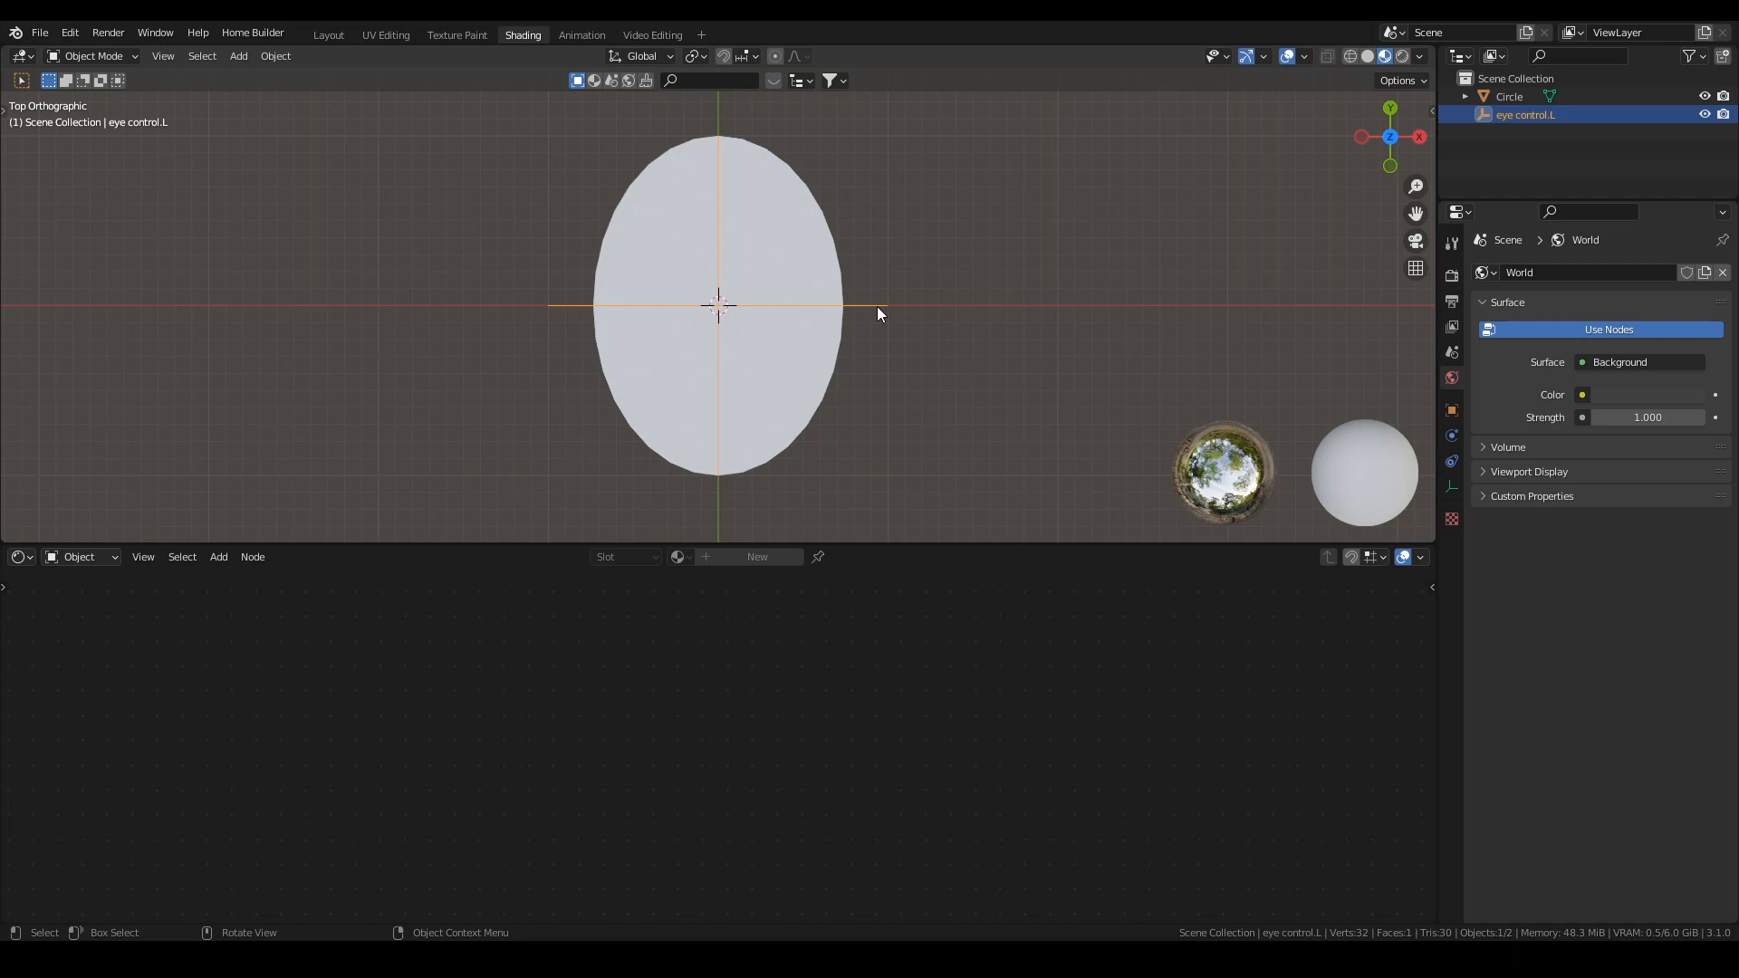
# Step: Rename the oval mesh object as eye.L
pyautogui.click(787, 367)
pyautogui.press('F2')
pyautogui.write('eye.L')
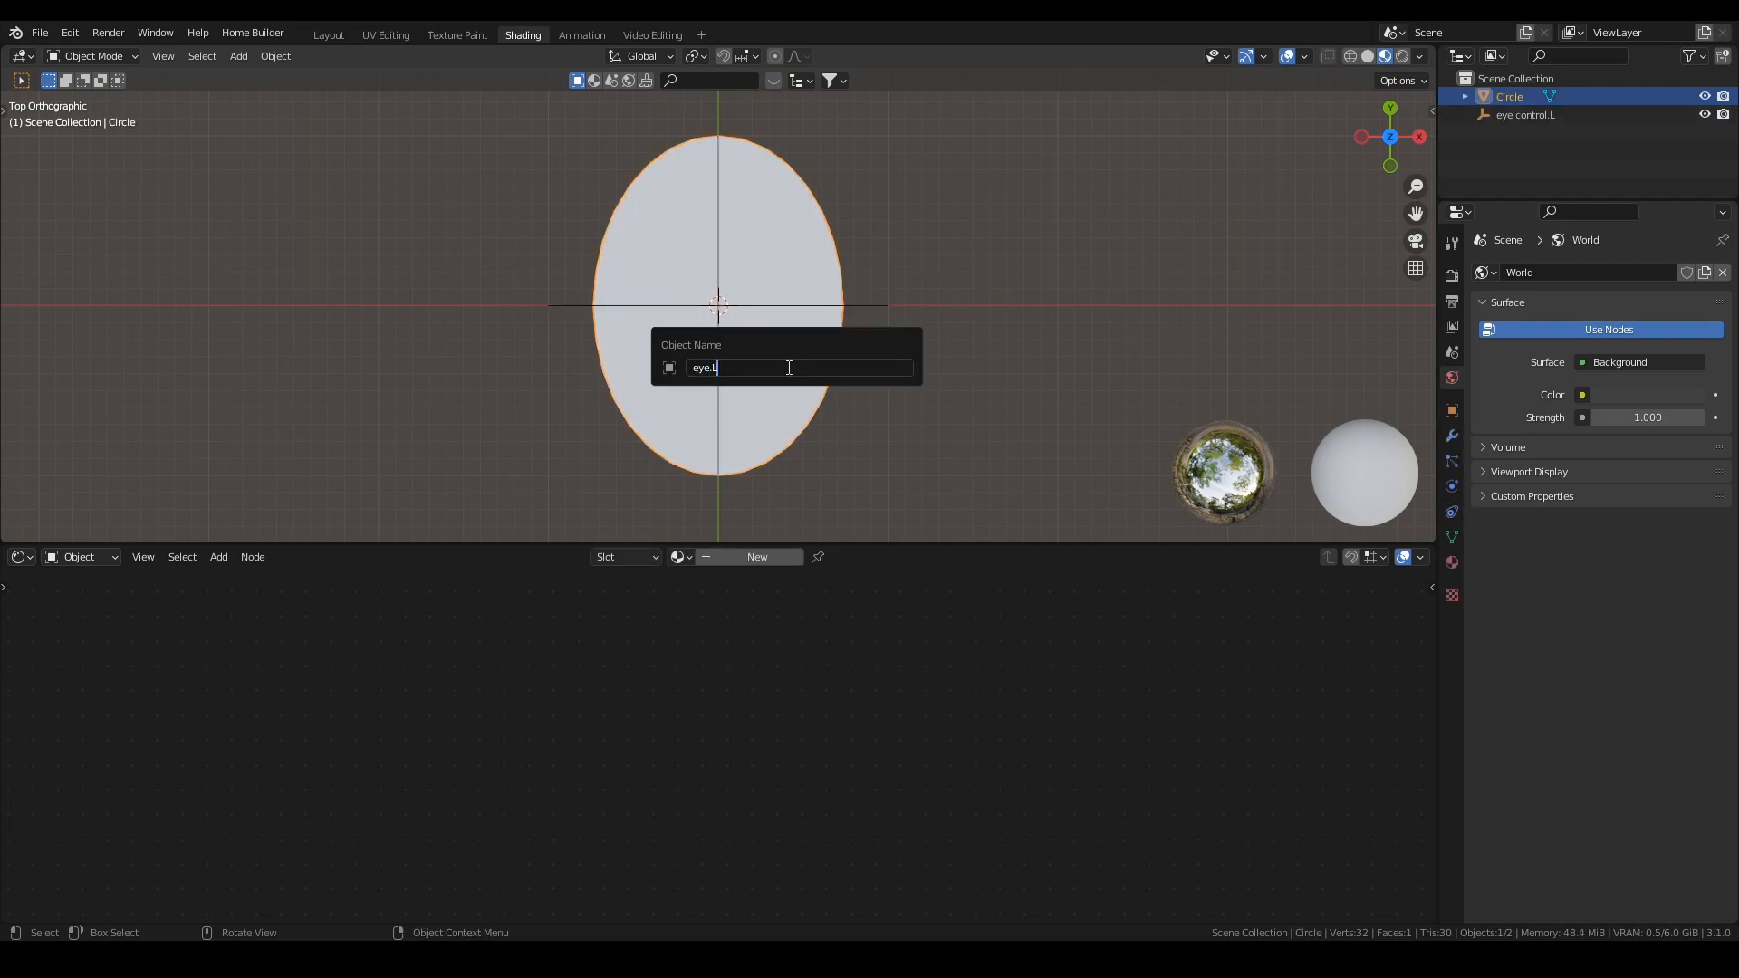
pyautogui.press('Return')
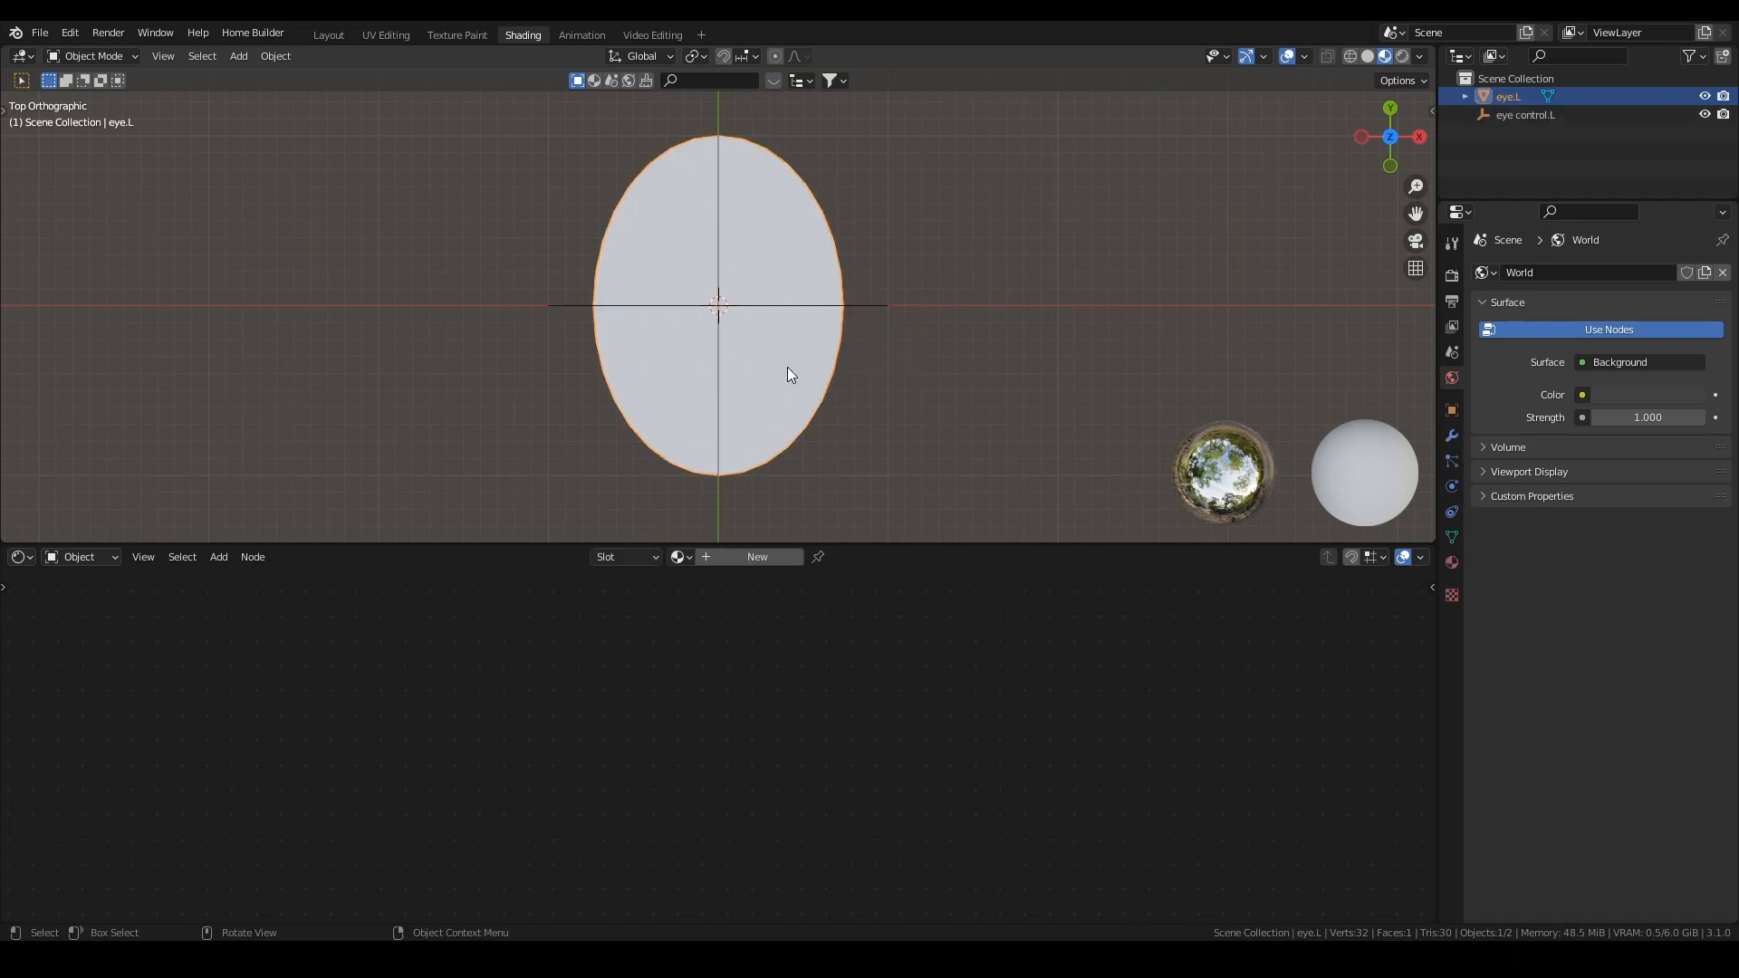
# Step: Create a new material on the oval and name it eye.L
pyautogui.click(762, 555)
pyautogui.click(724, 557)
pyautogui.write('eye.L4')
pyautogui.press('BackSpace')
pyautogui.press('Return')
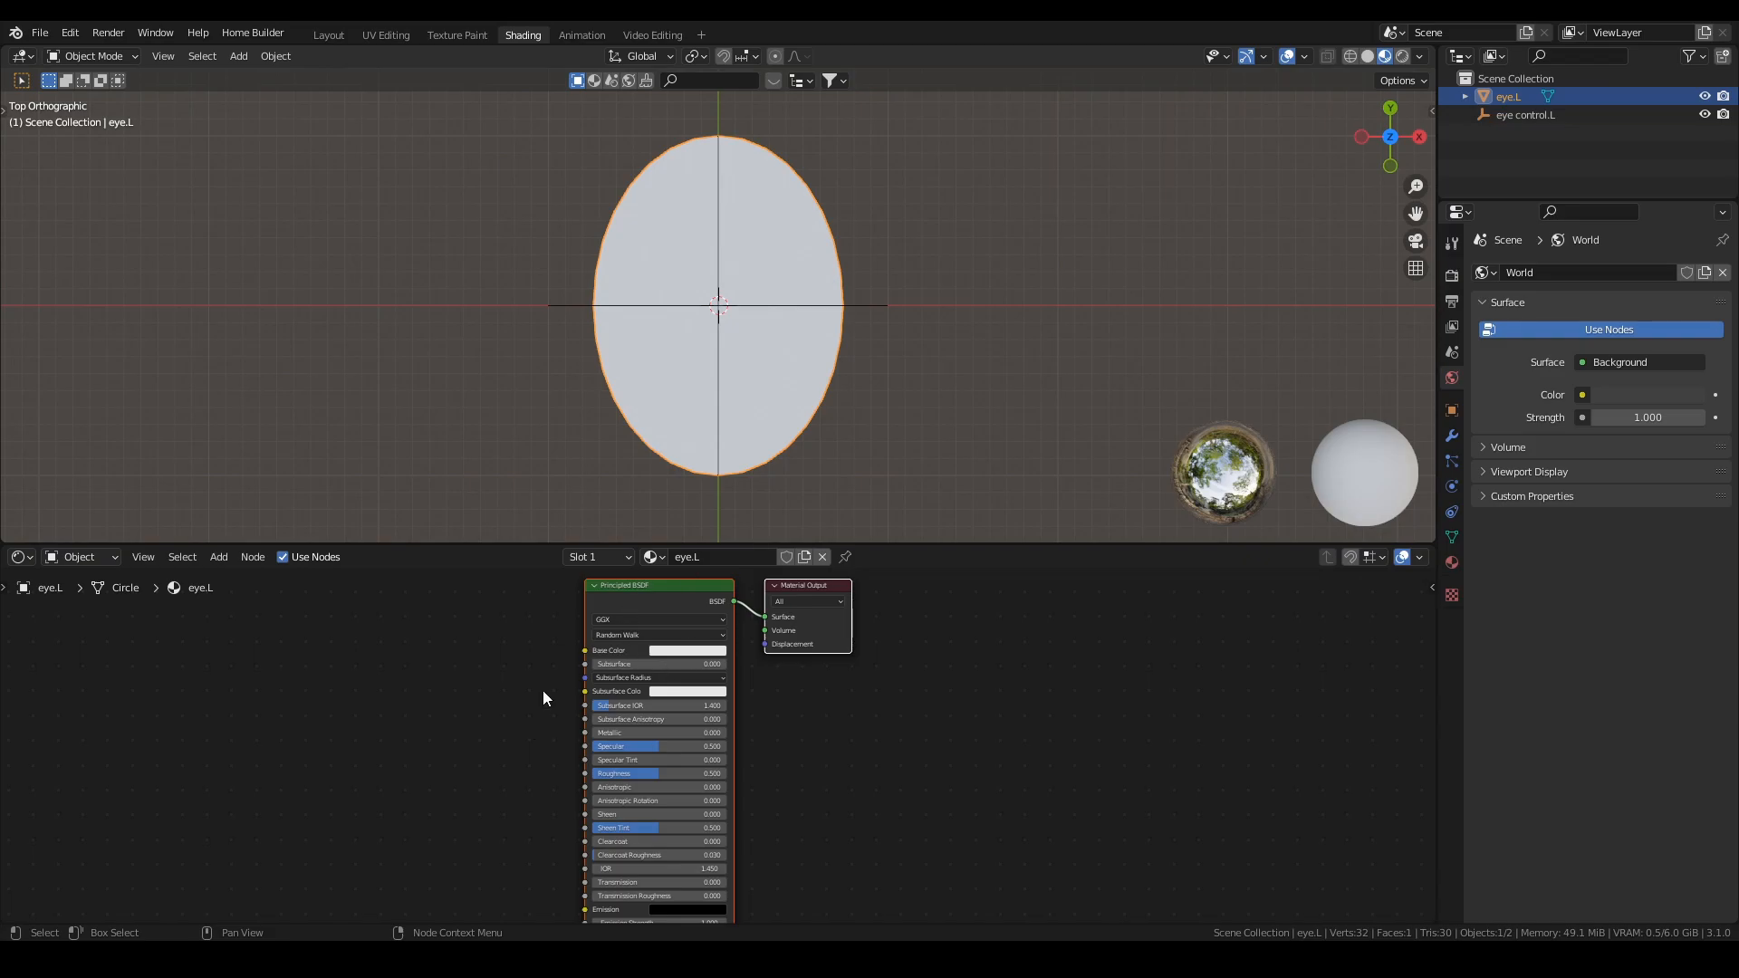
# Step: Add an Image Texture node with blue light.jpg and connect its Color output to the Principled BSDF's Base Color
pyautogui.moveTo(525, 702); pyautogui.dragTo(669, 700, button='middle')
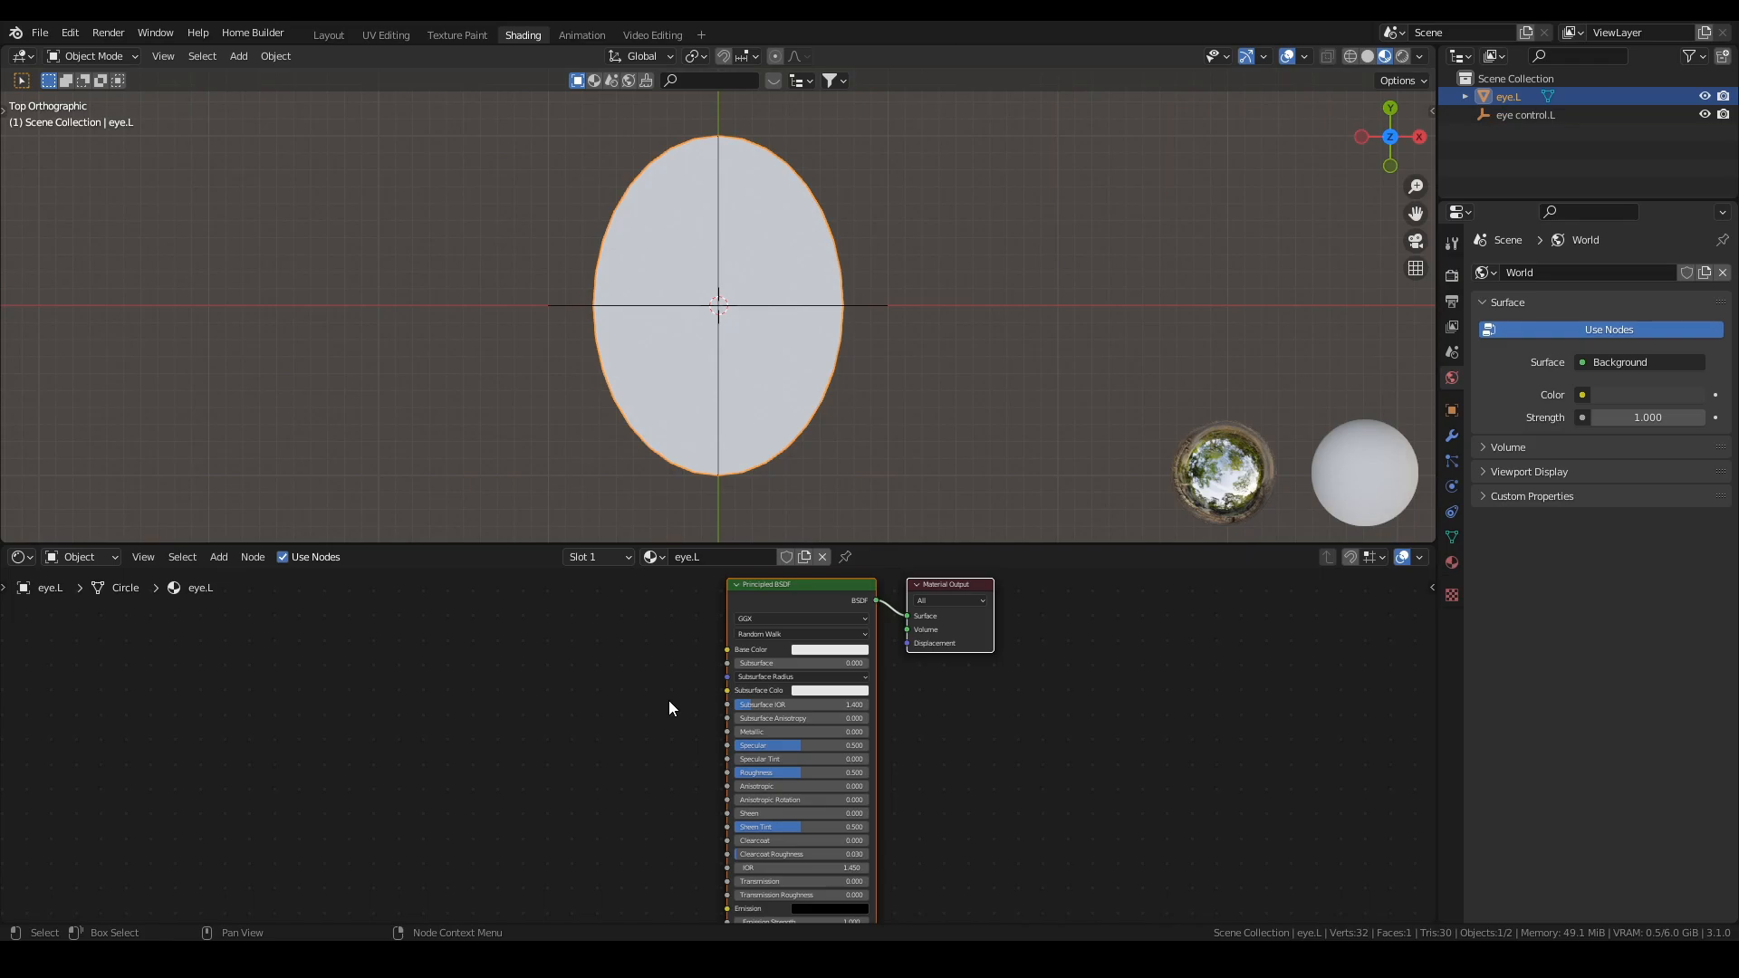
pyautogui.press('q')
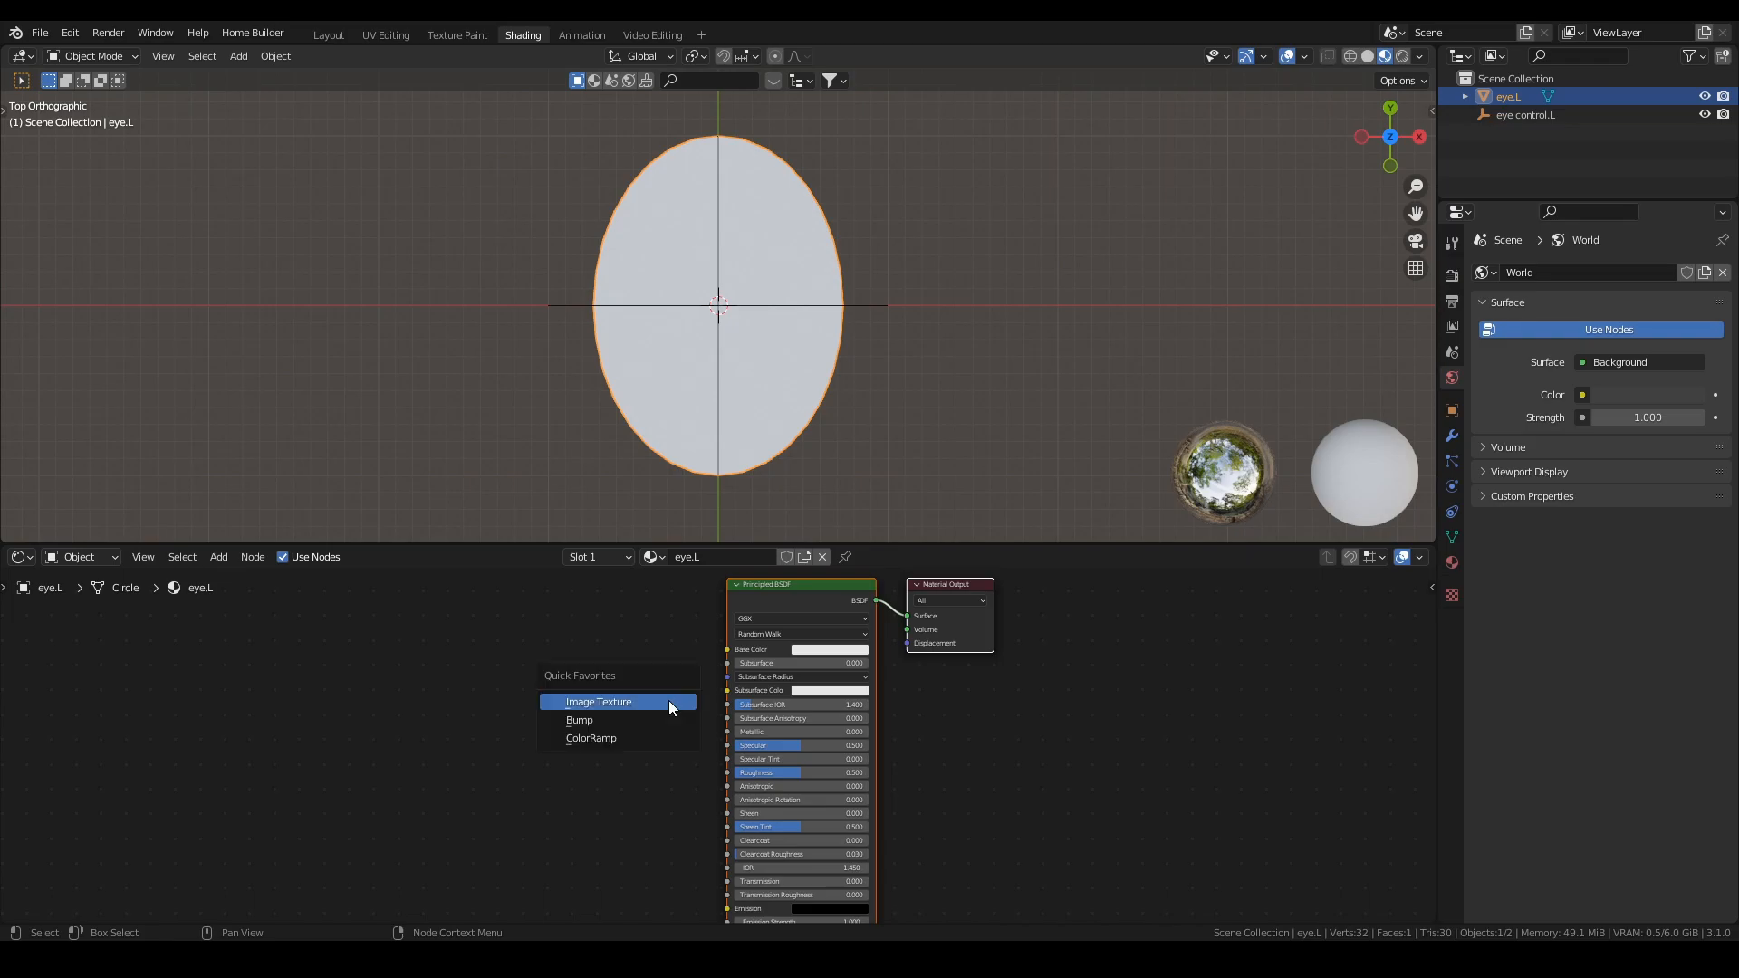
pyautogui.click(668, 703)
pyautogui.click(456, 610)
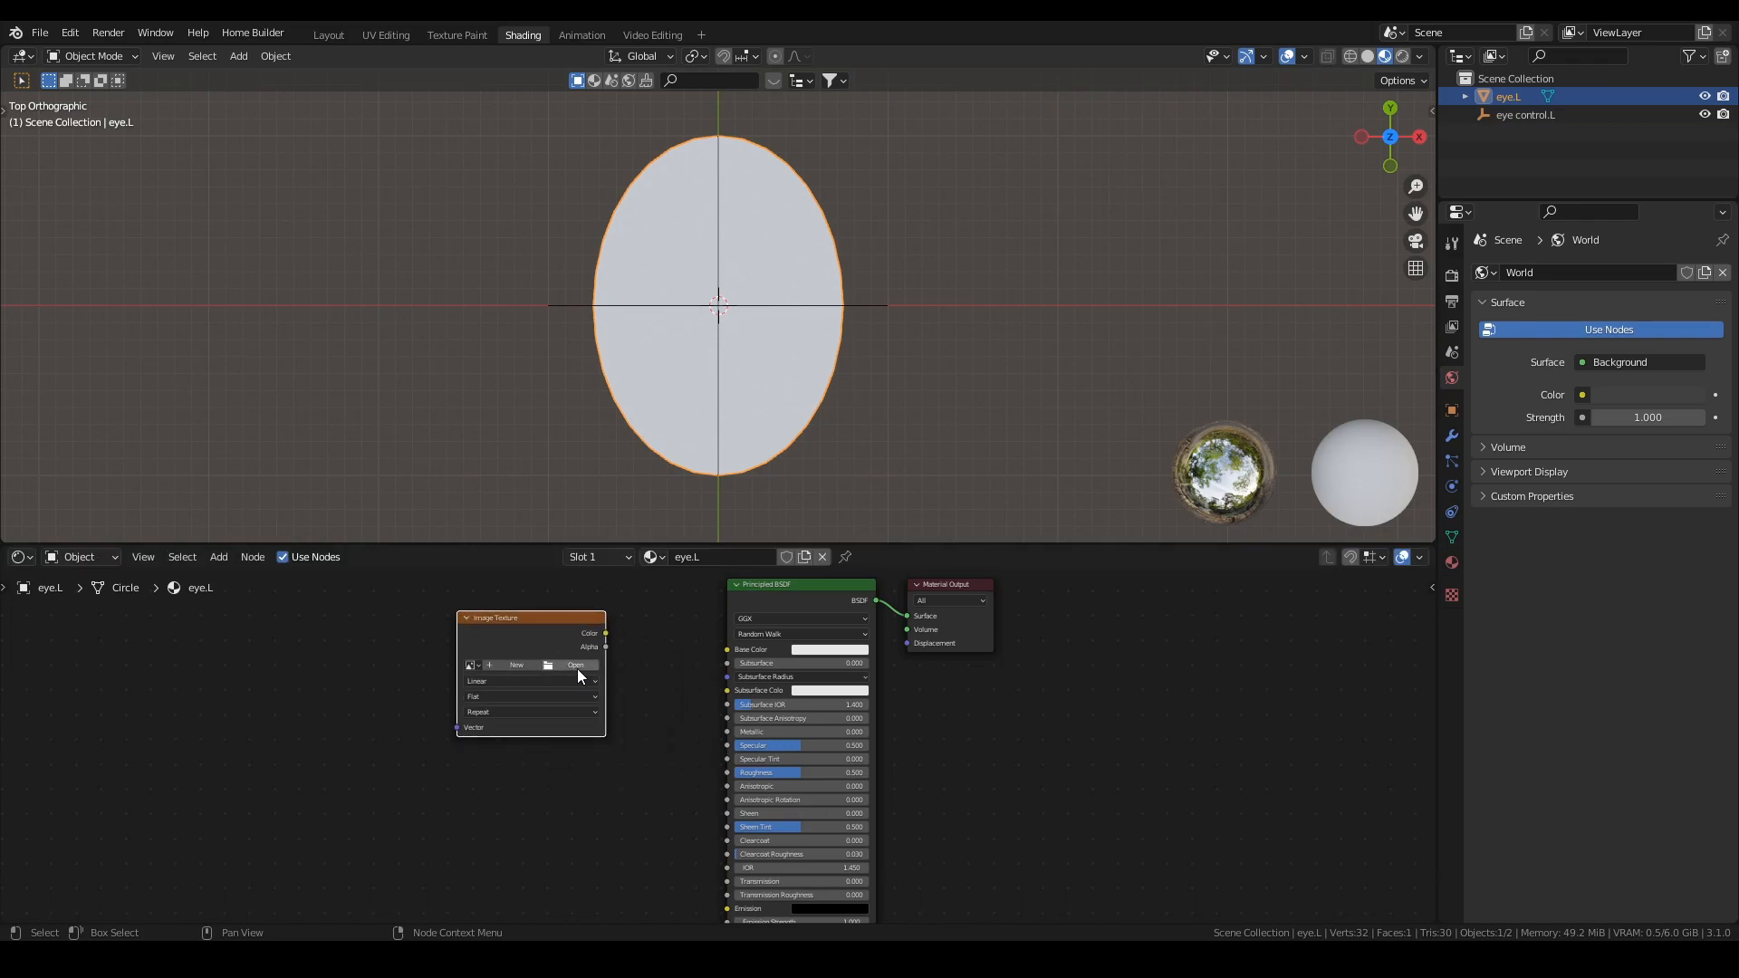
pyautogui.click(576, 666)
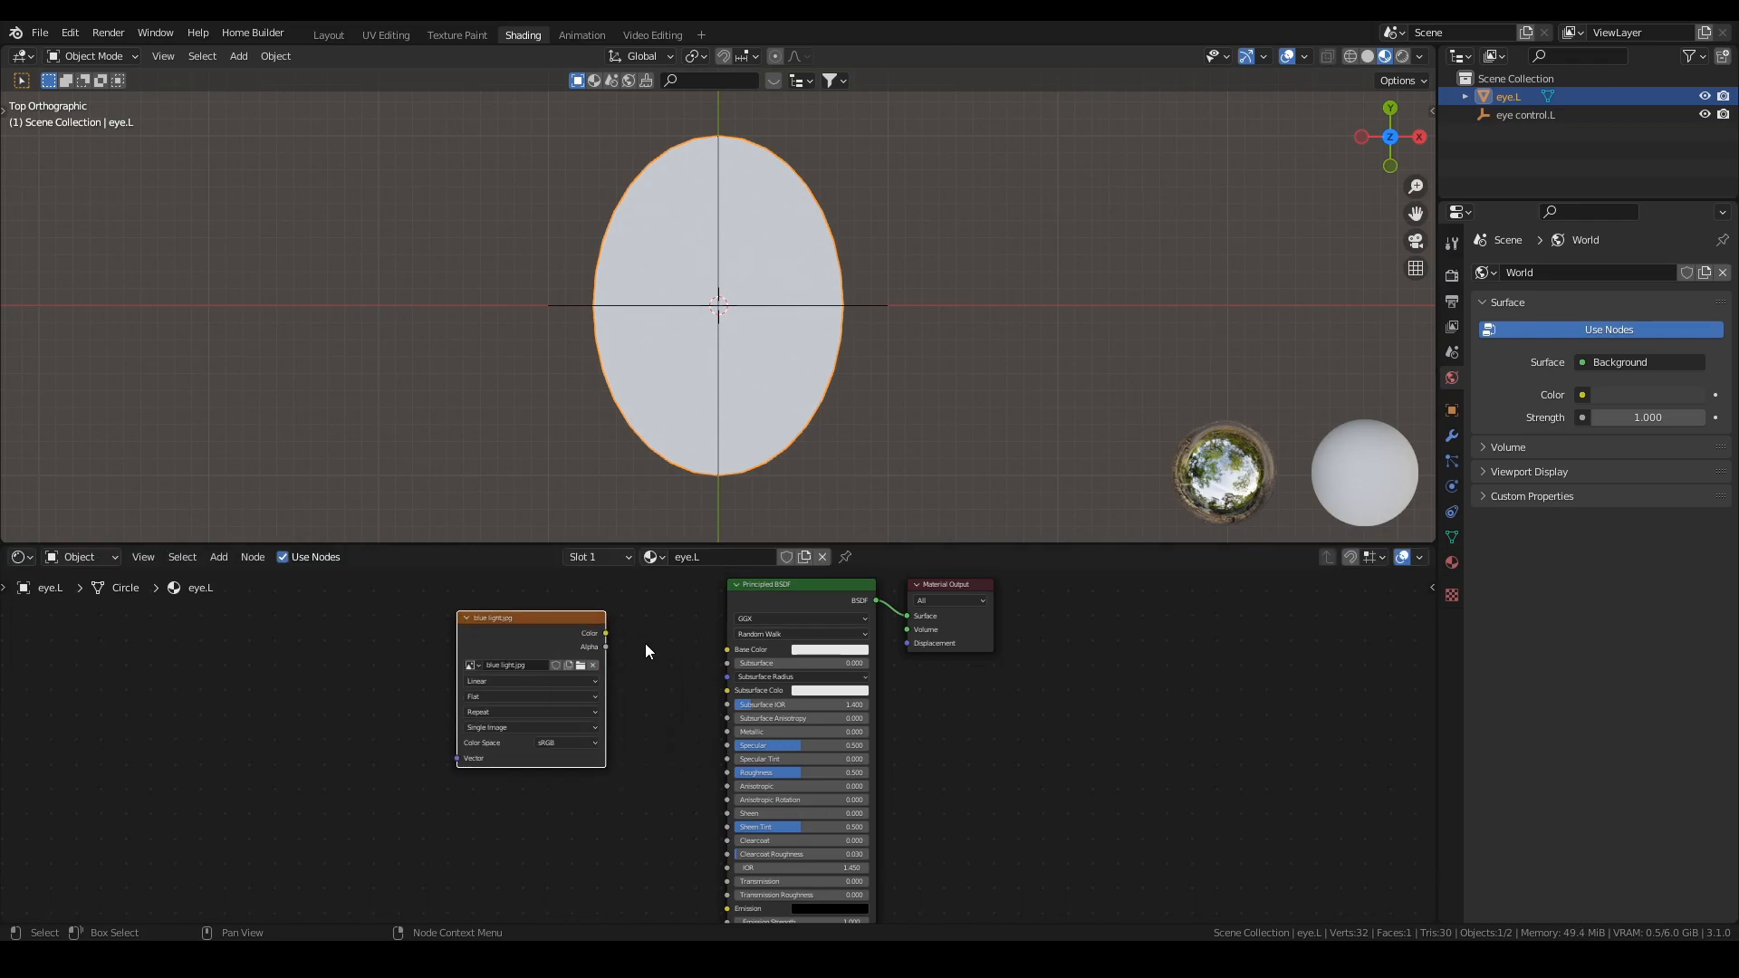
pyautogui.moveTo(606, 632); pyautogui.dragTo(729, 650)
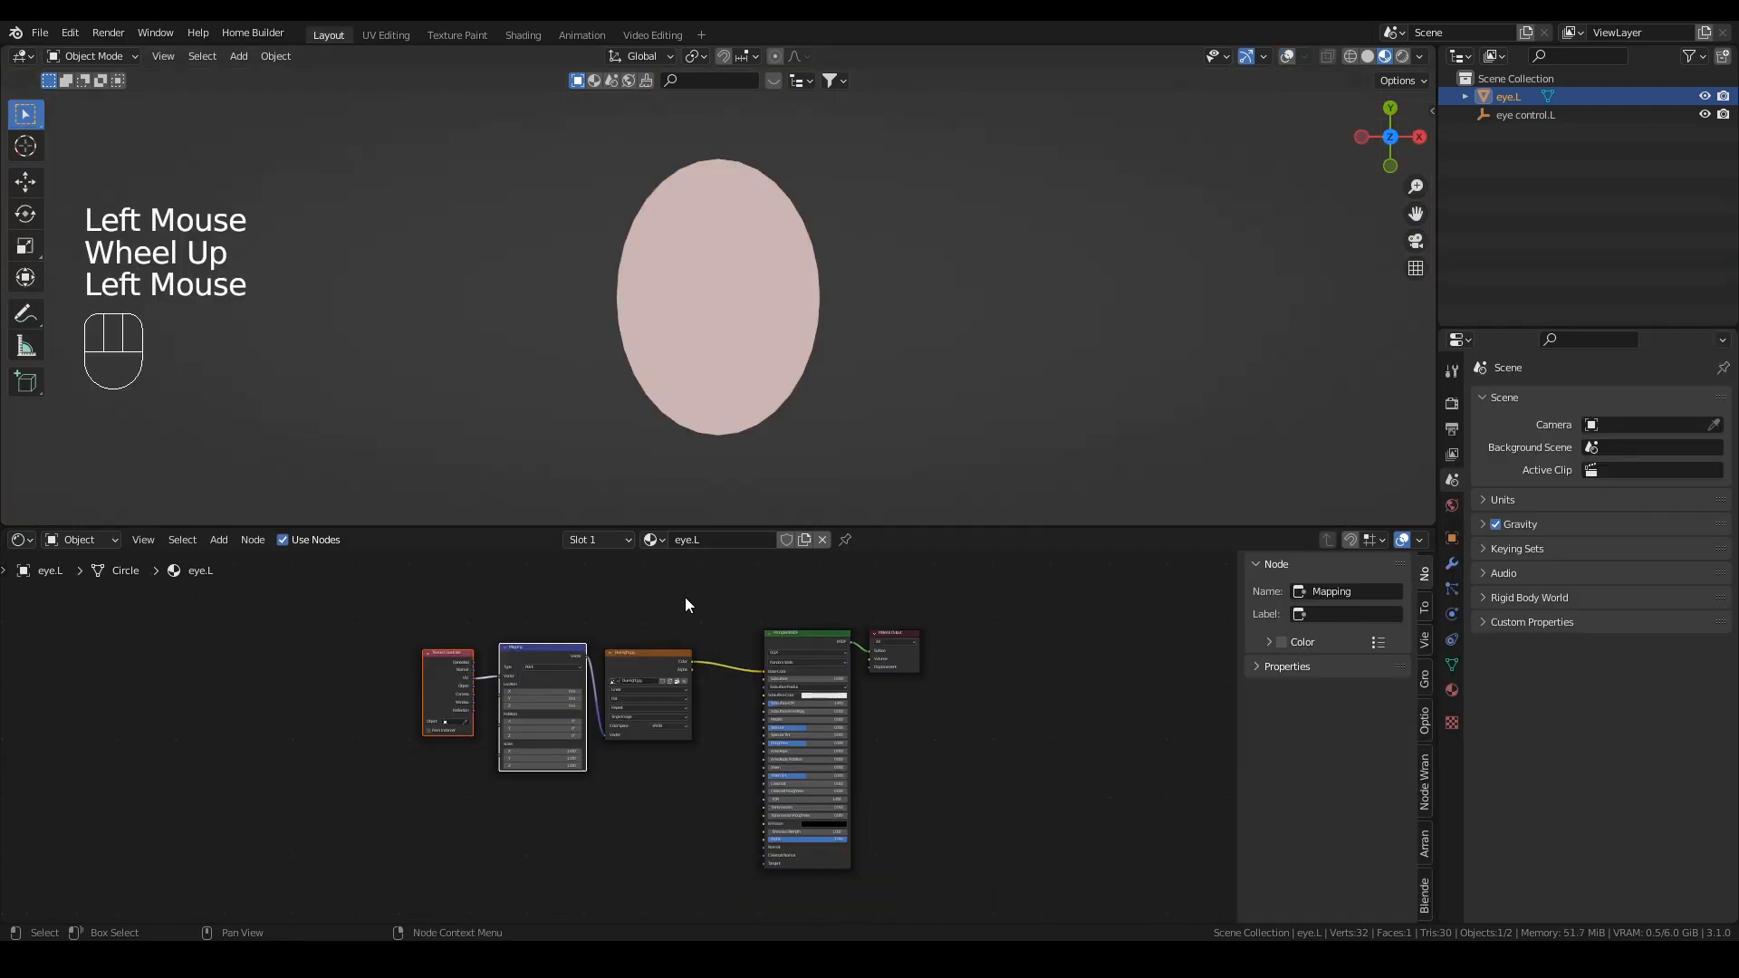
# Step: Feed the Mapping node from the Texture Coordinate's Object output and set its reference object to eye control.L
pyautogui.scroll(3, 534, 681)
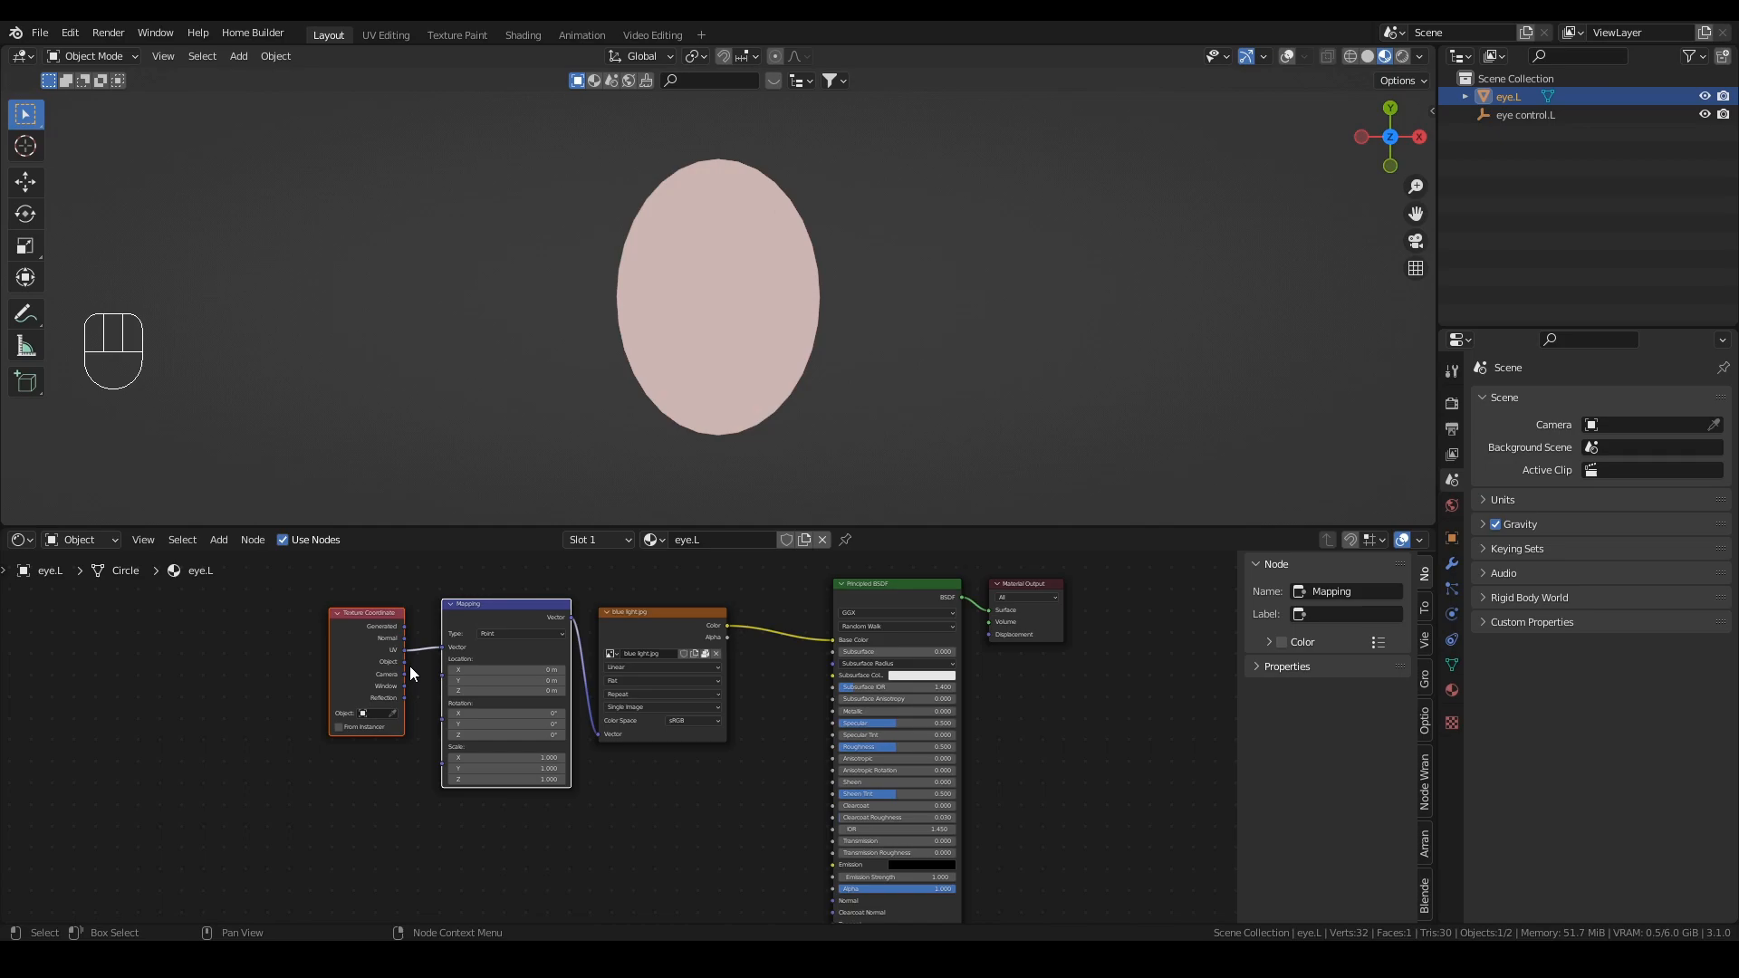
pyautogui.moveTo(404, 661); pyautogui.dragTo(440, 645)
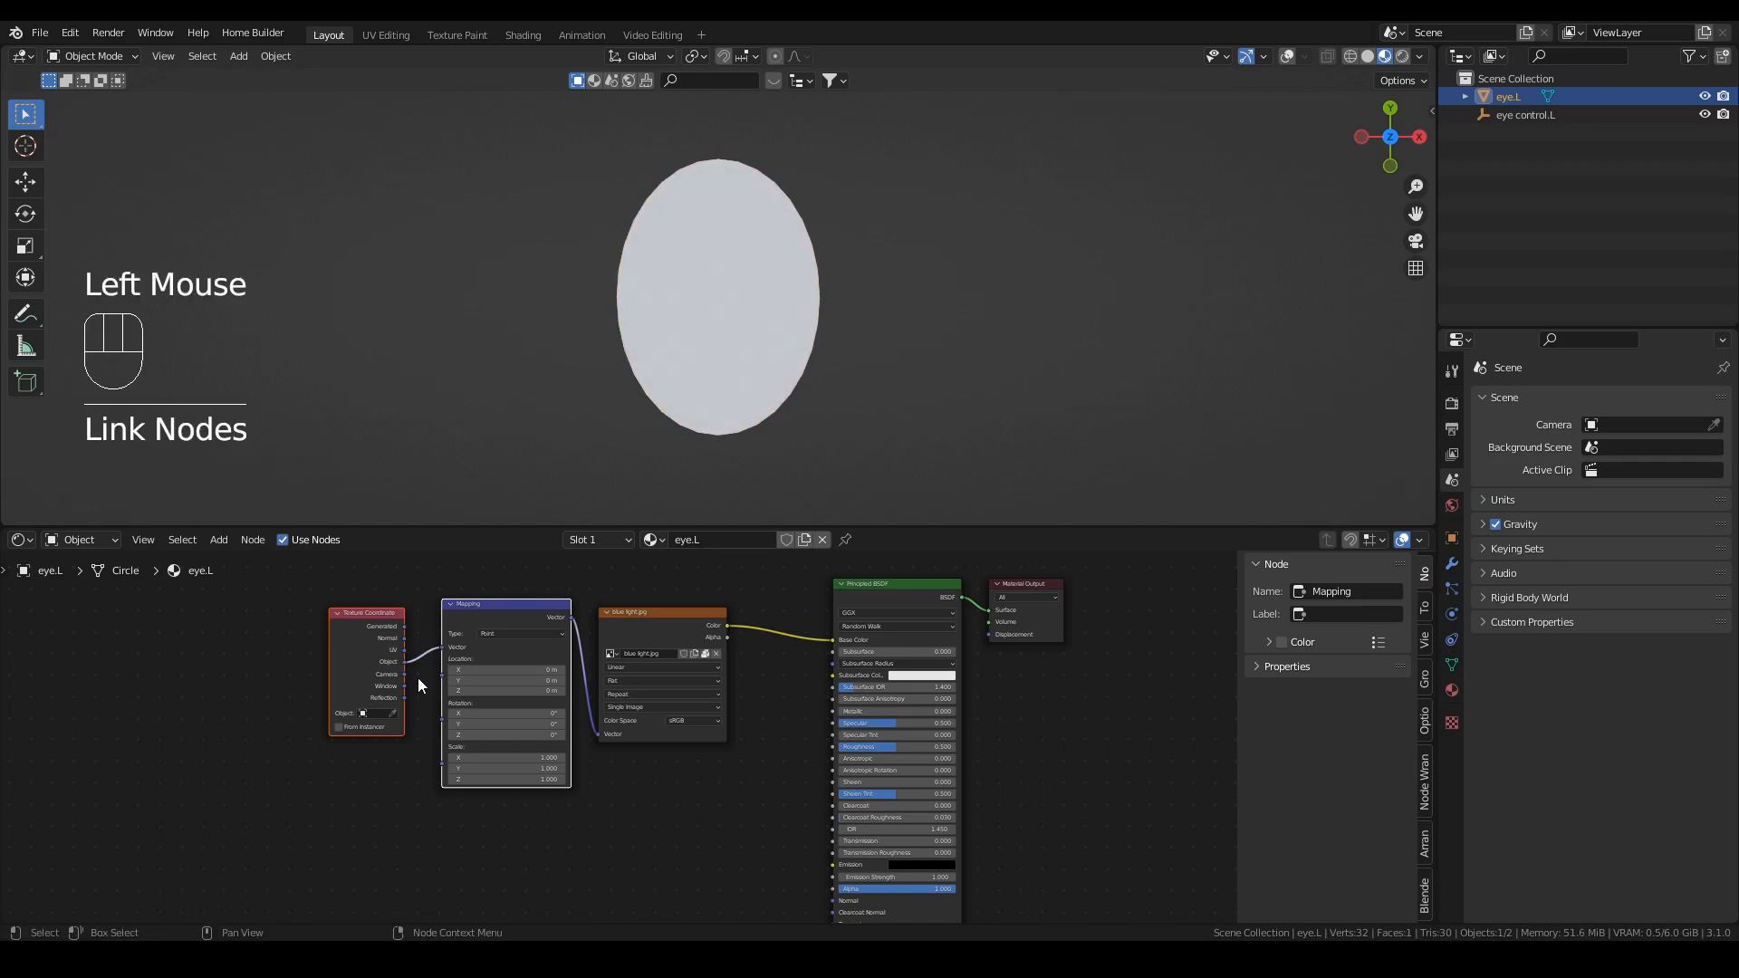
pyautogui.doubleClick(384, 715)
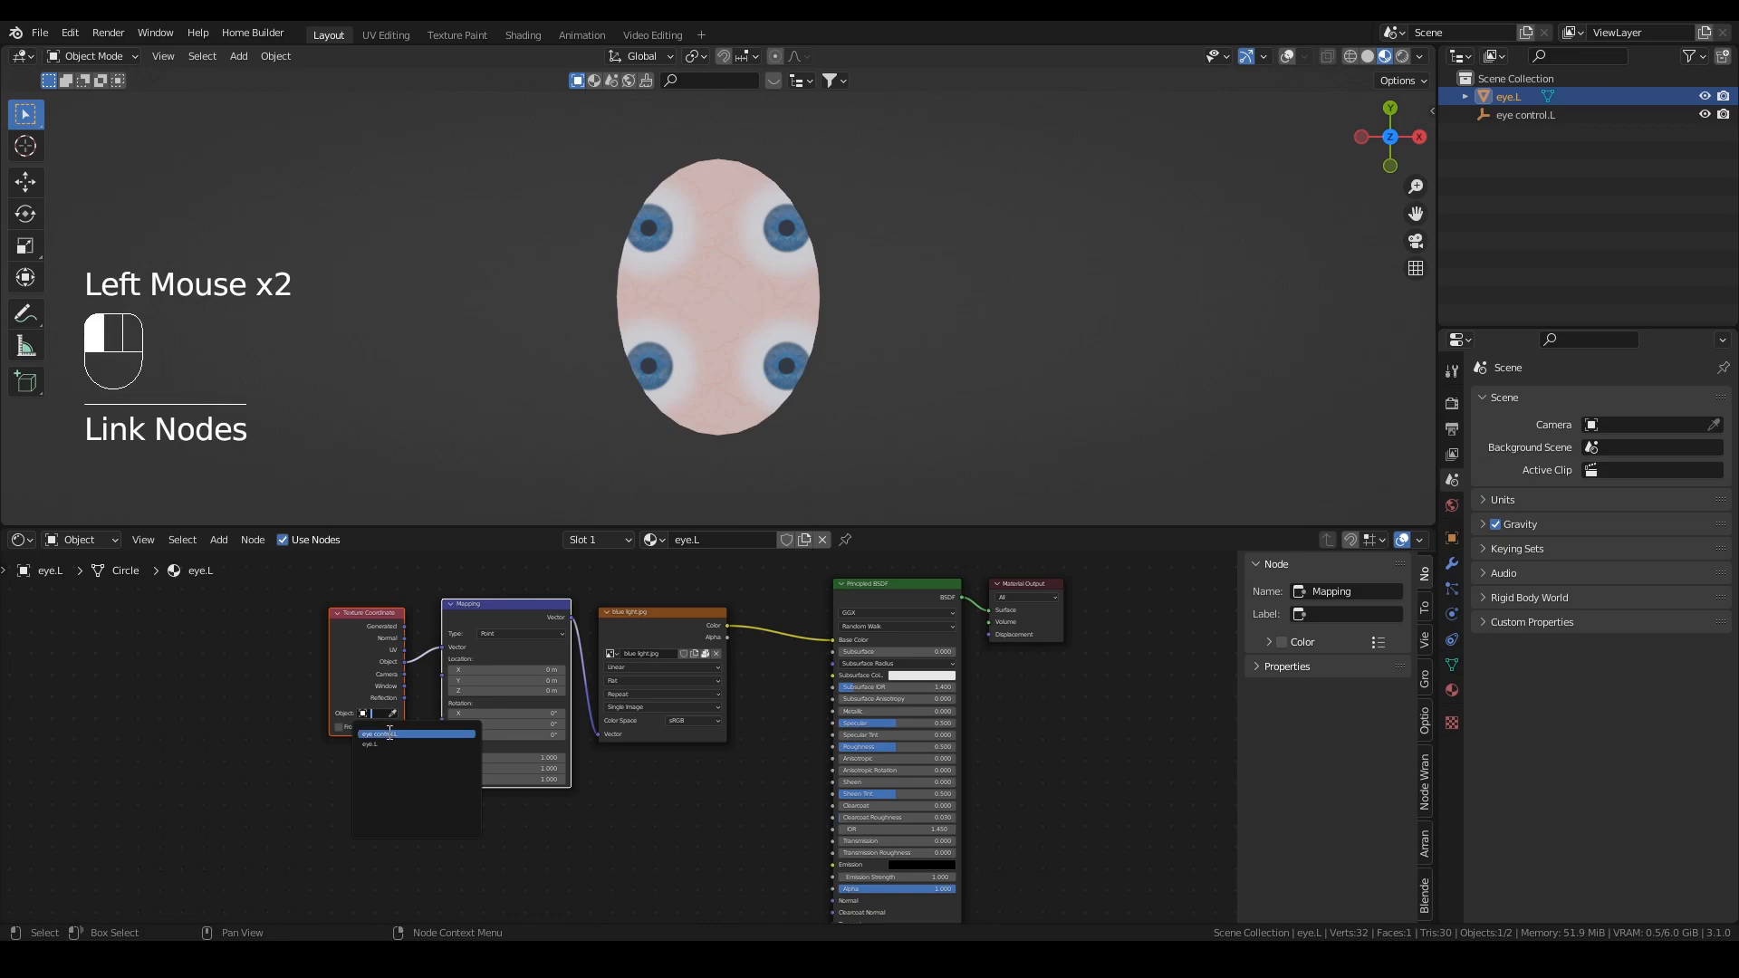
pyautogui.click(389, 733)
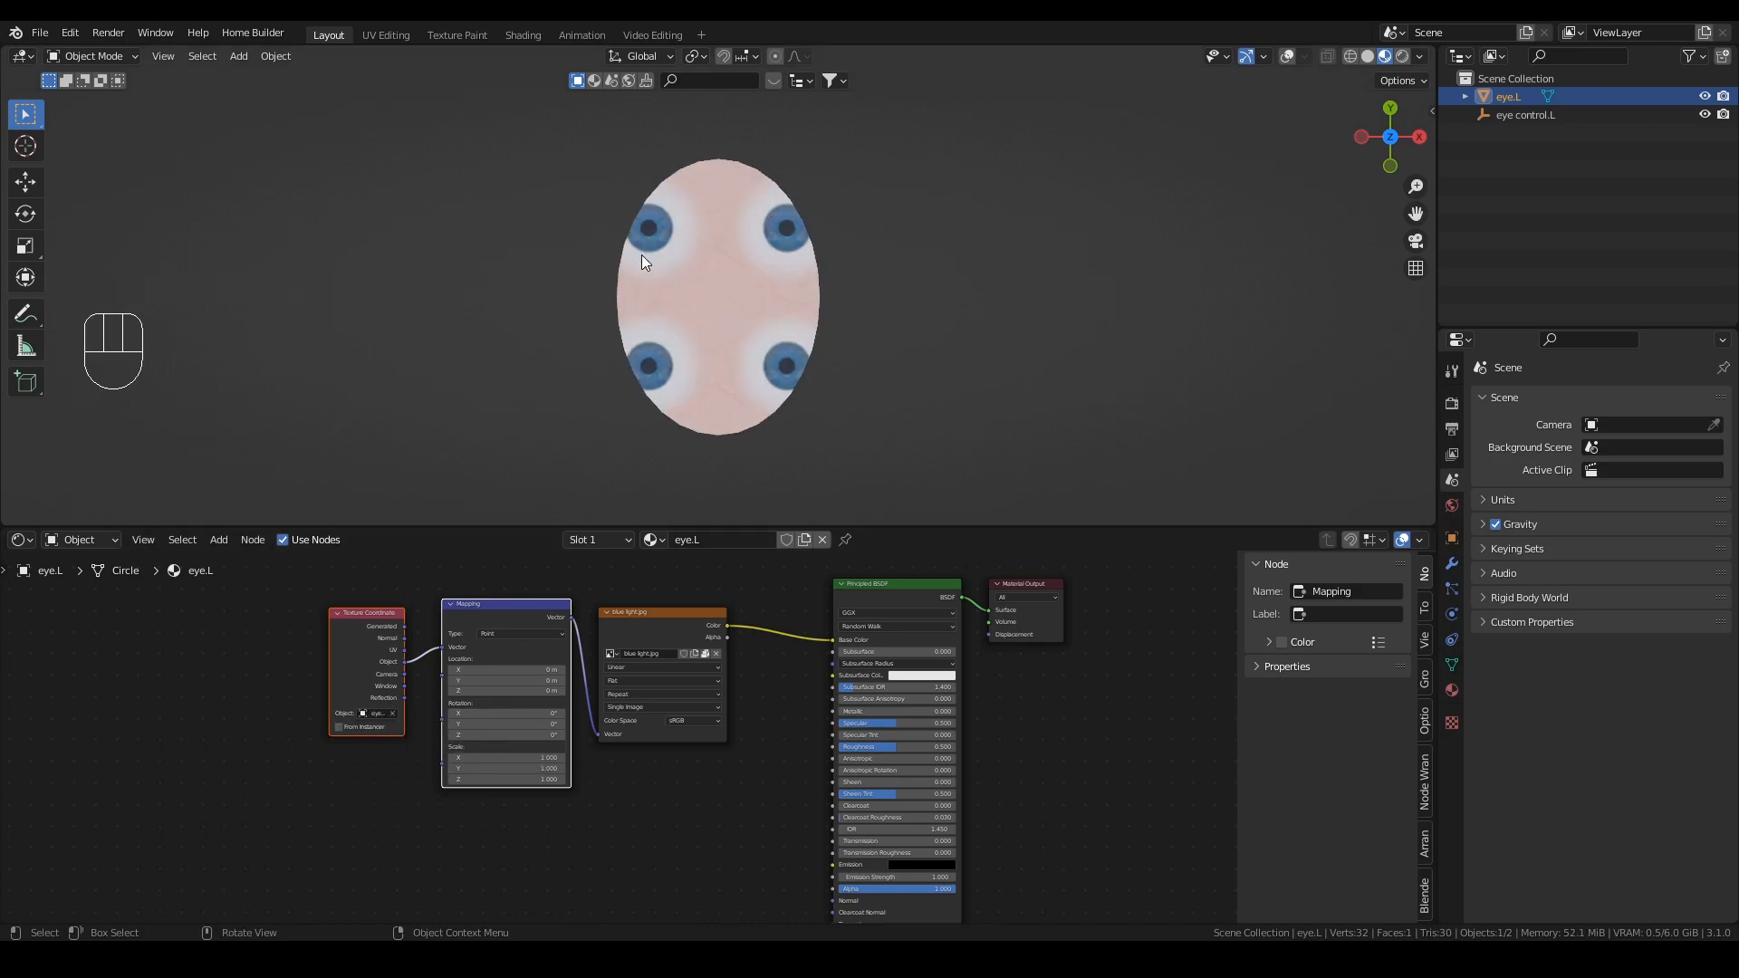
# Step: Set the blue light.jpg Image Texture node's extension mode to Clip
pyautogui.scroll(3, 687, 681)
pyautogui.moveTo(612, 649)
pyautogui.mouseDown(button='middle')
pyautogui.moveTo(695, 627)
pyautogui.moveTo(617, 622)
pyautogui.mouseUp(button='middle')
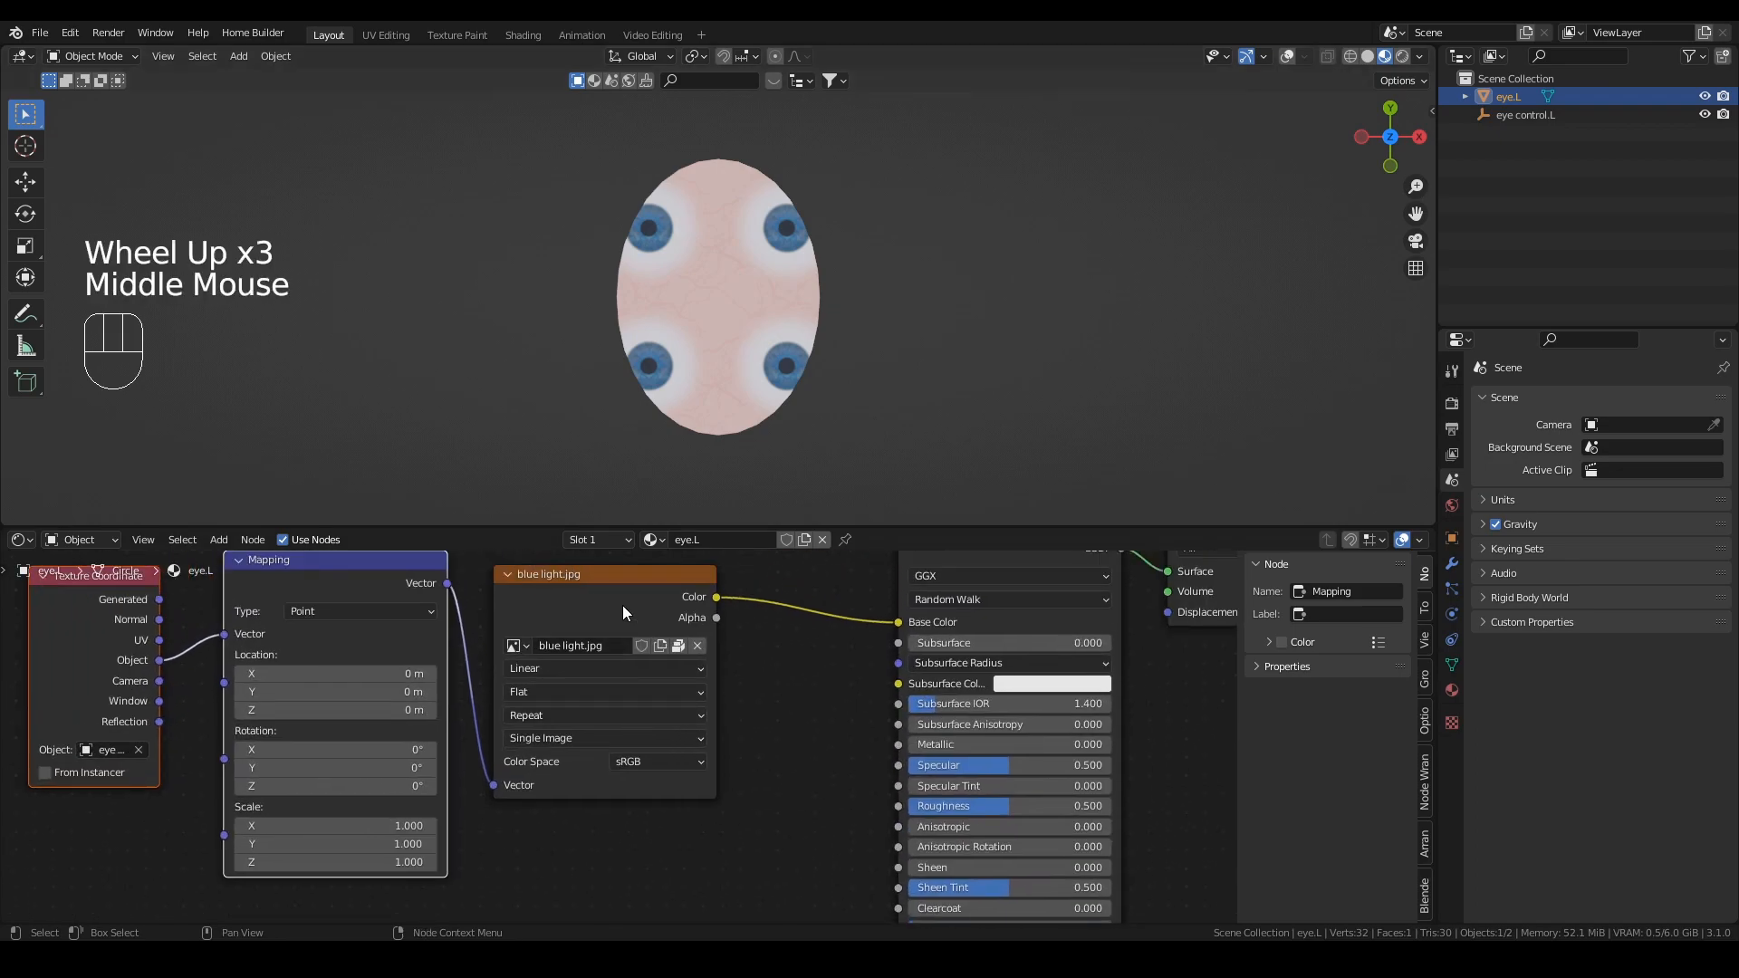
pyautogui.click(572, 715)
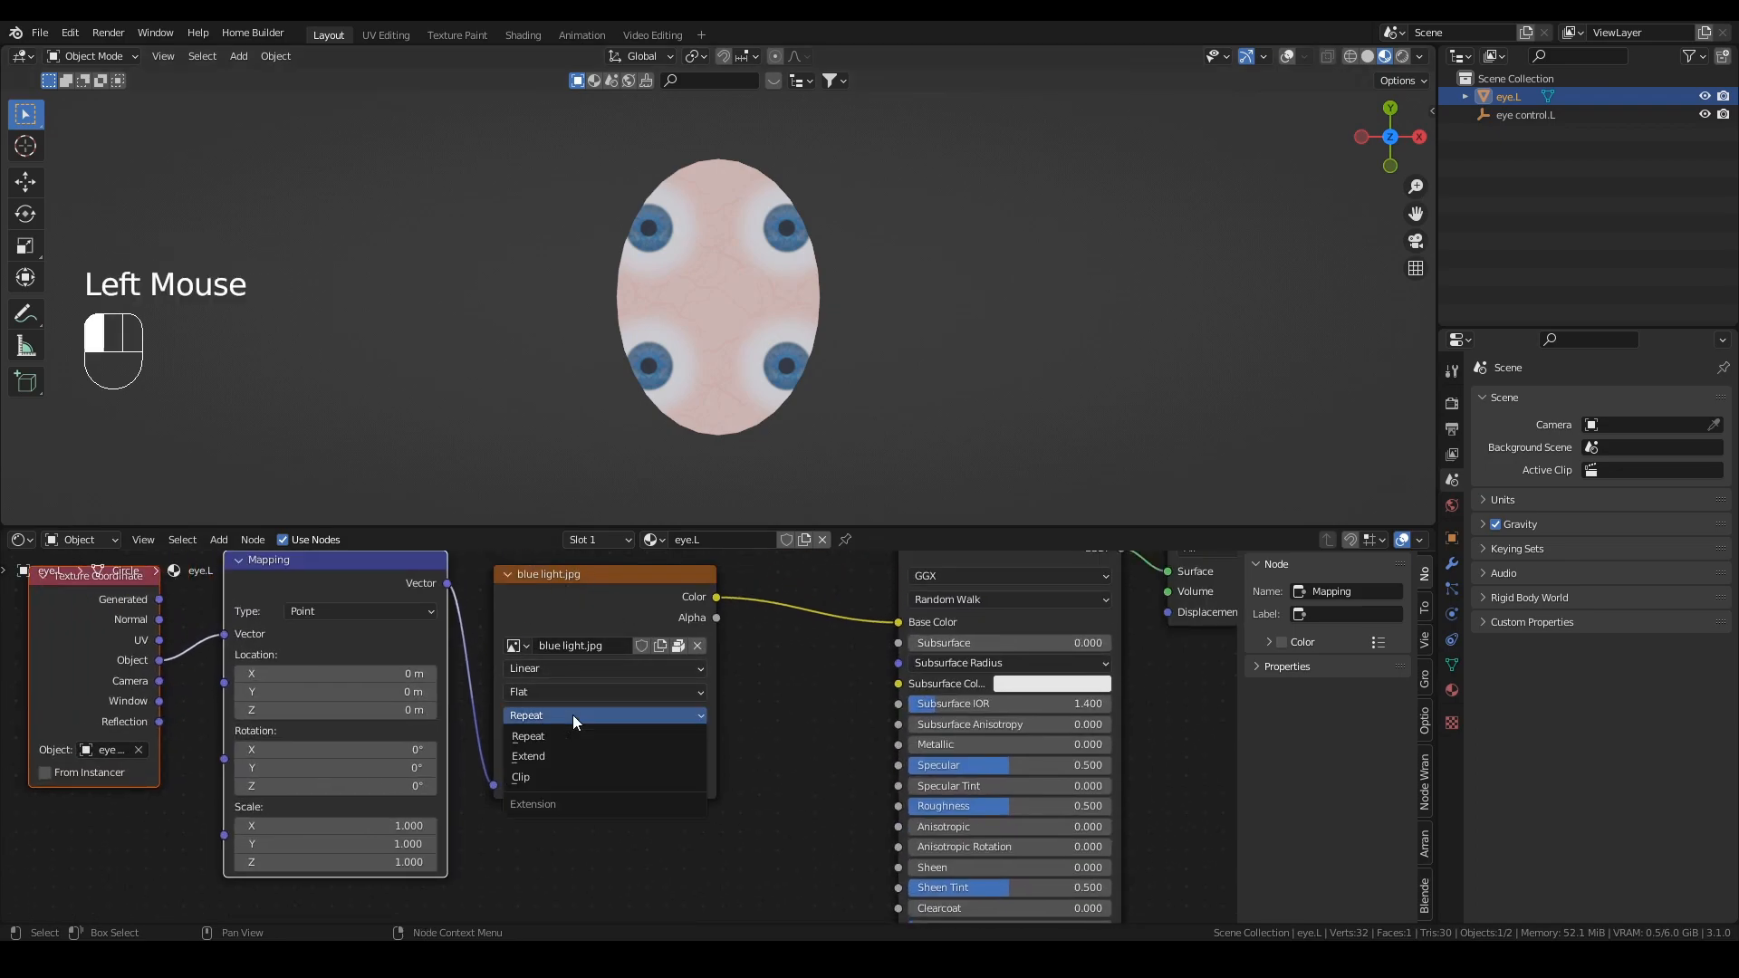
pyautogui.click(543, 777)
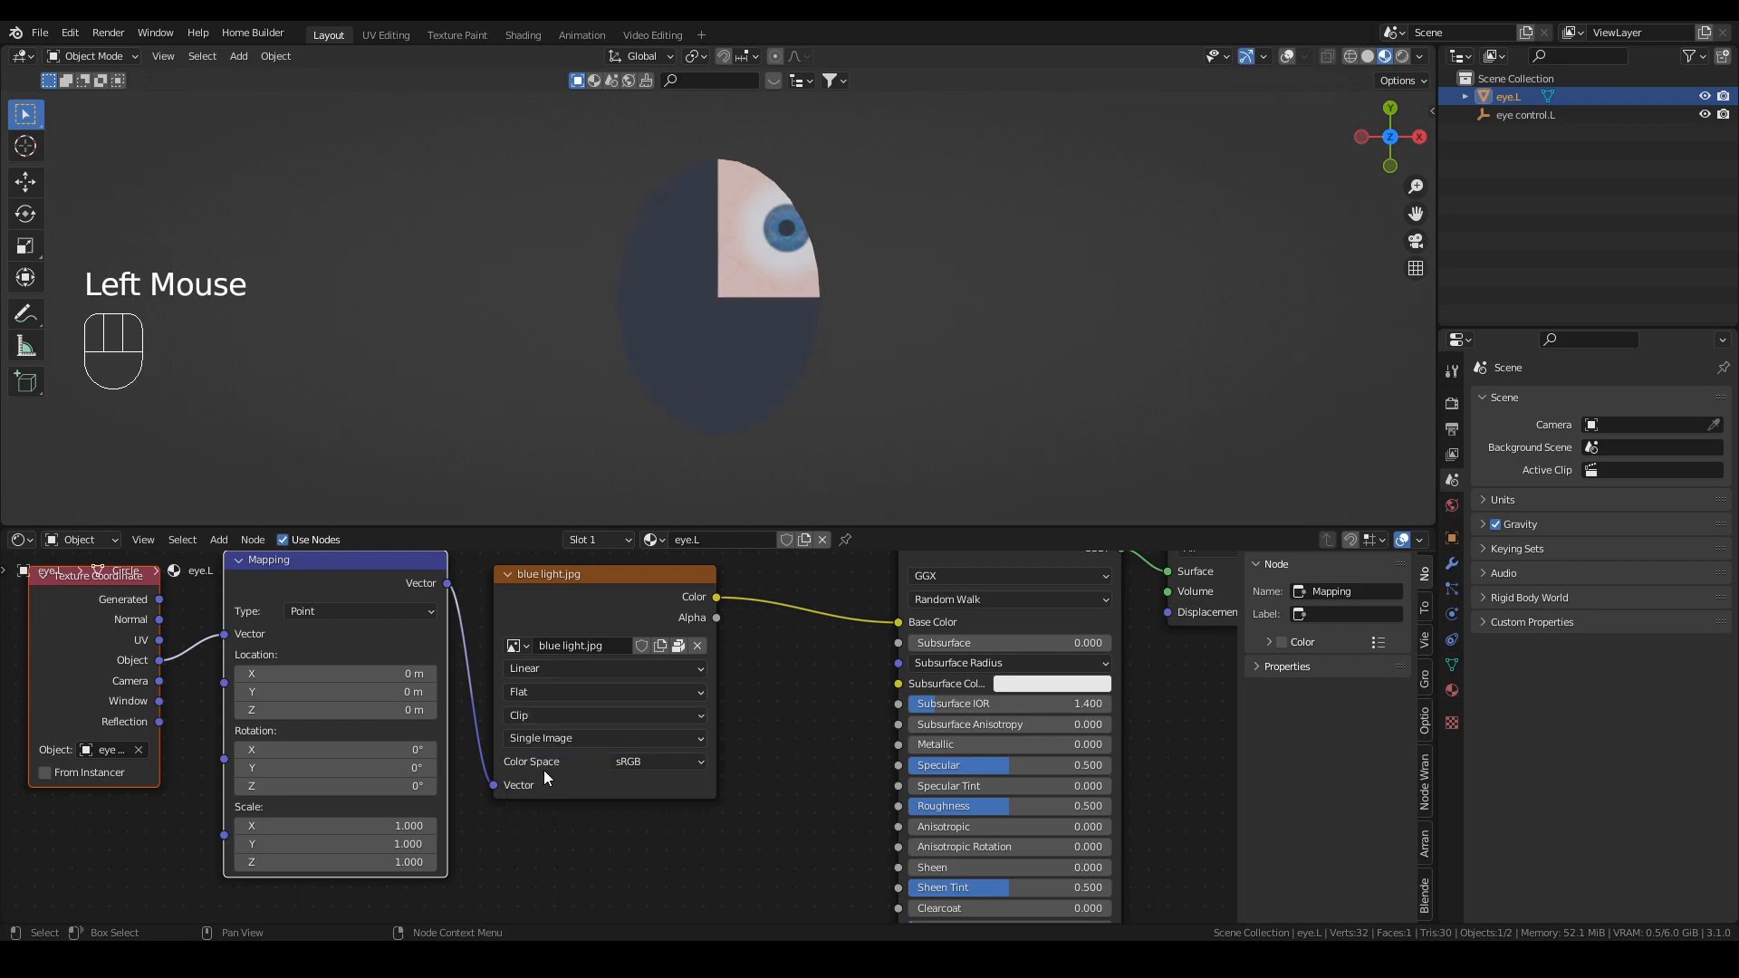
# Step: Try moving the eye control.L empty to preview how the clipped iris image follows it
pyautogui.click(1540, 117)
pyautogui.press('g')
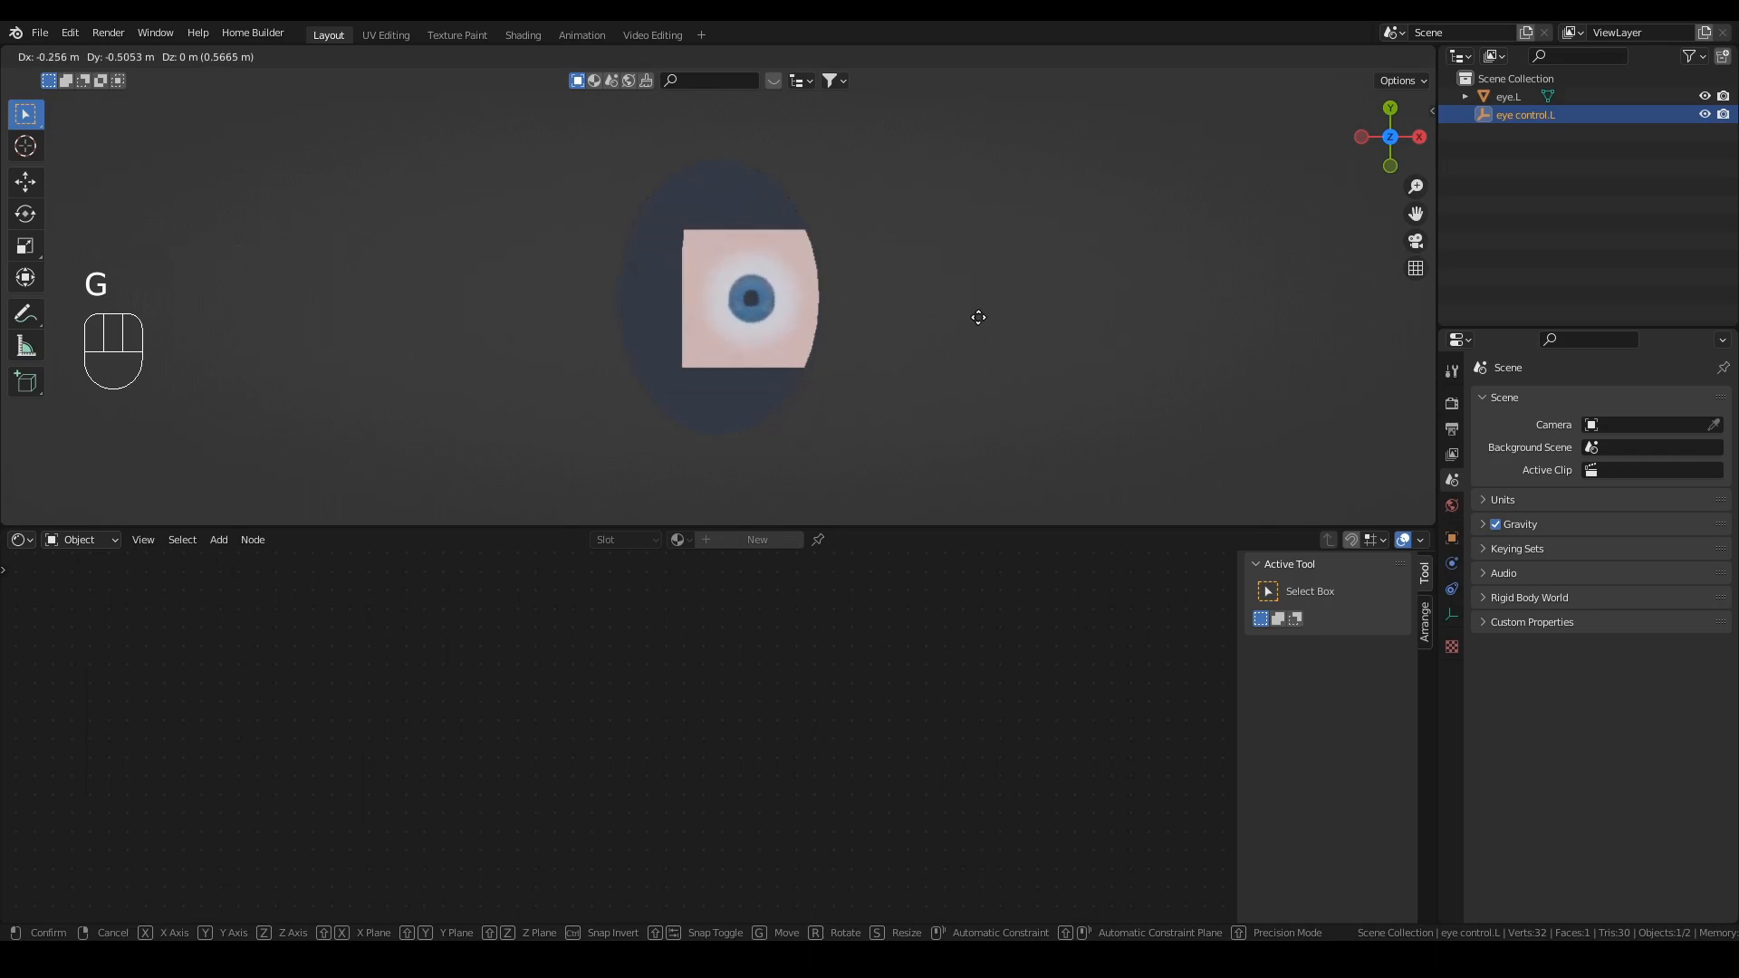
pyautogui.rightClick(815, 224)
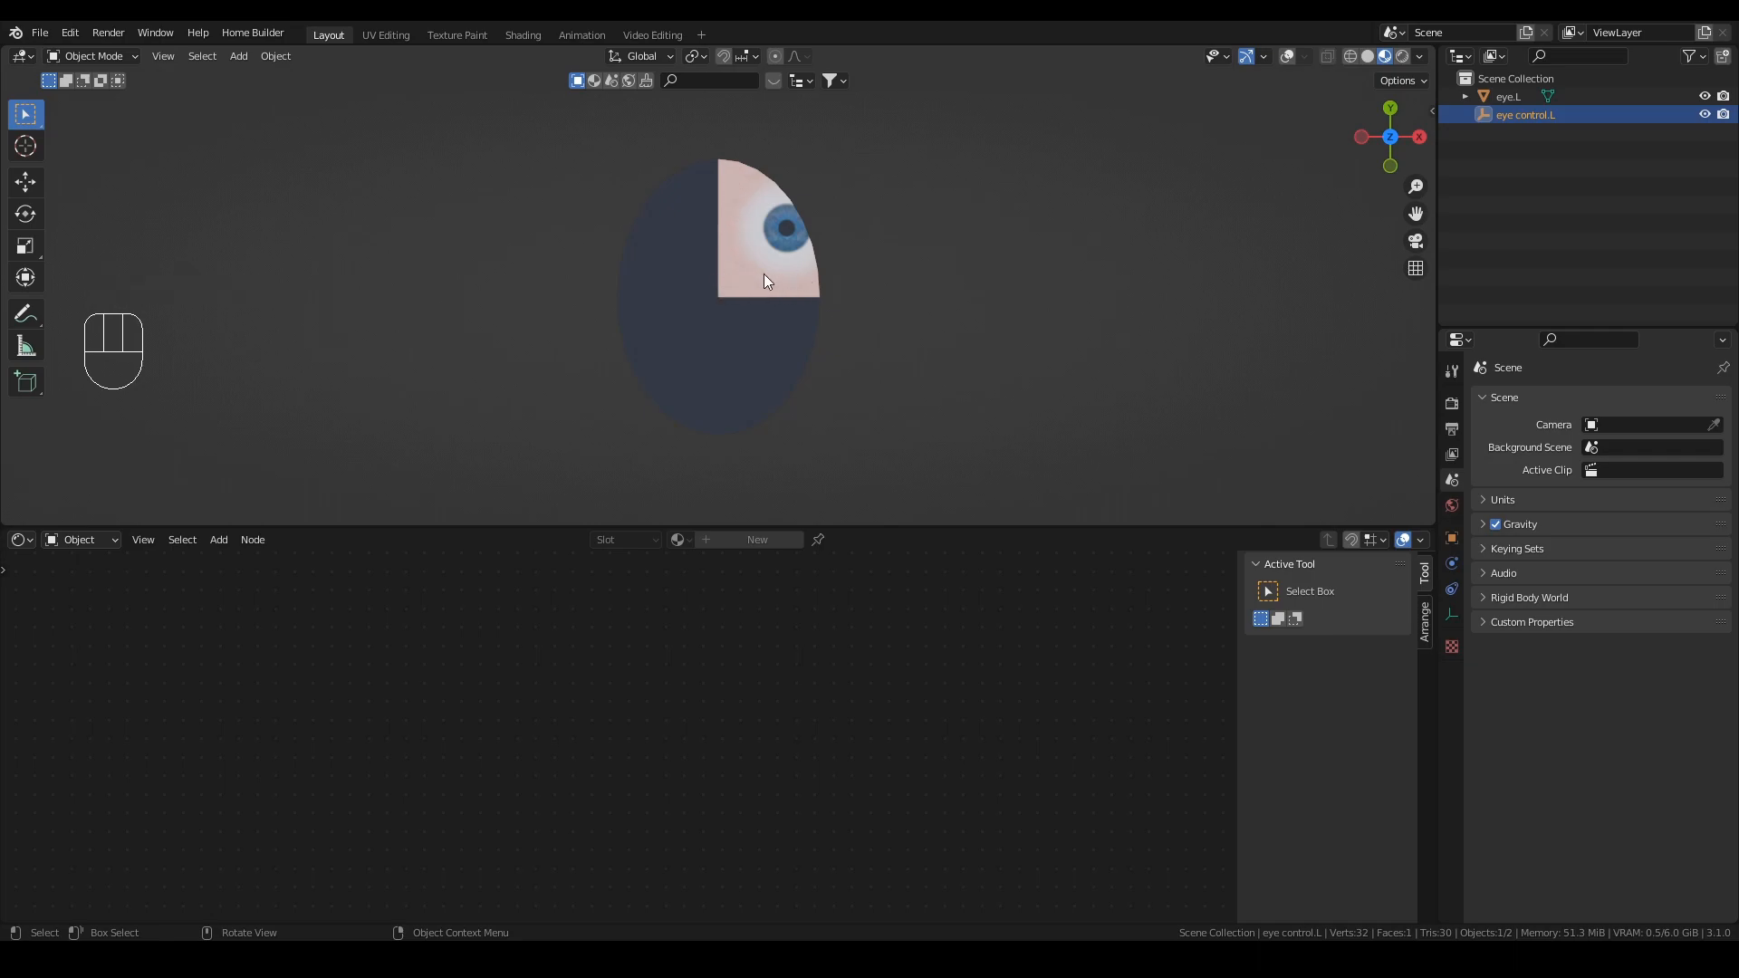
# Step: Set the X and Y location of eye.L's Mapping node to 0.5 m
pyautogui.click(1510, 96)
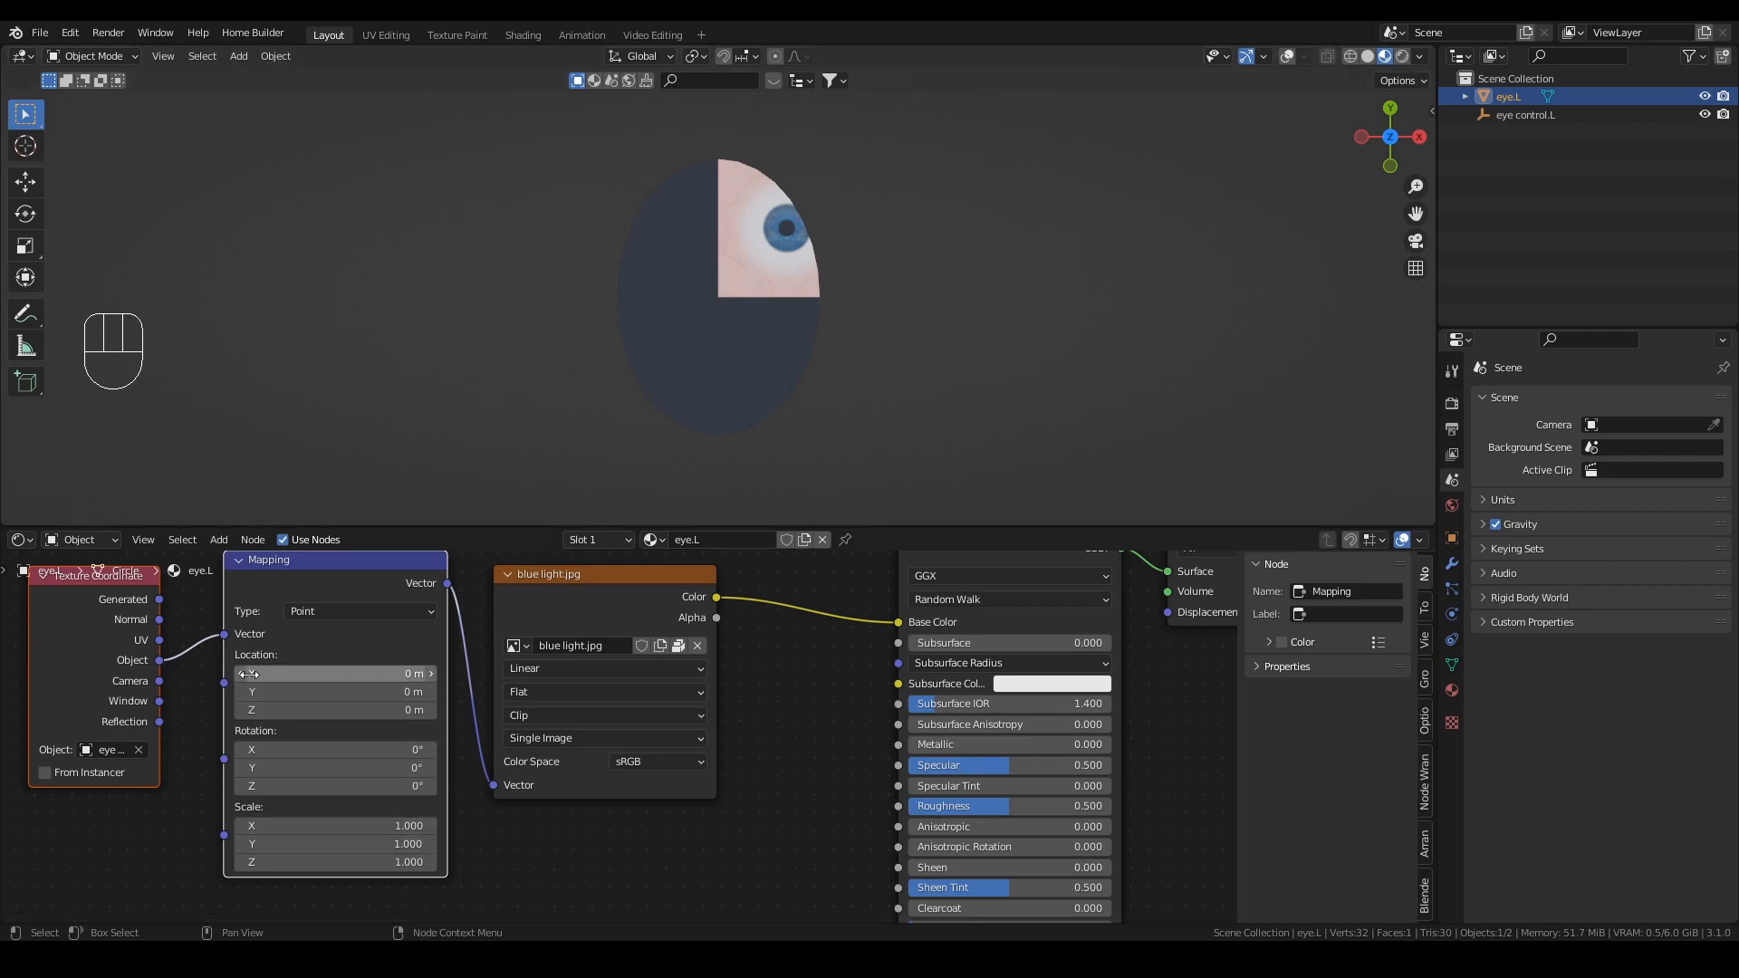
pyautogui.moveTo(337, 675); pyautogui.dragTo(337, 692)
pyautogui.write('0.5')
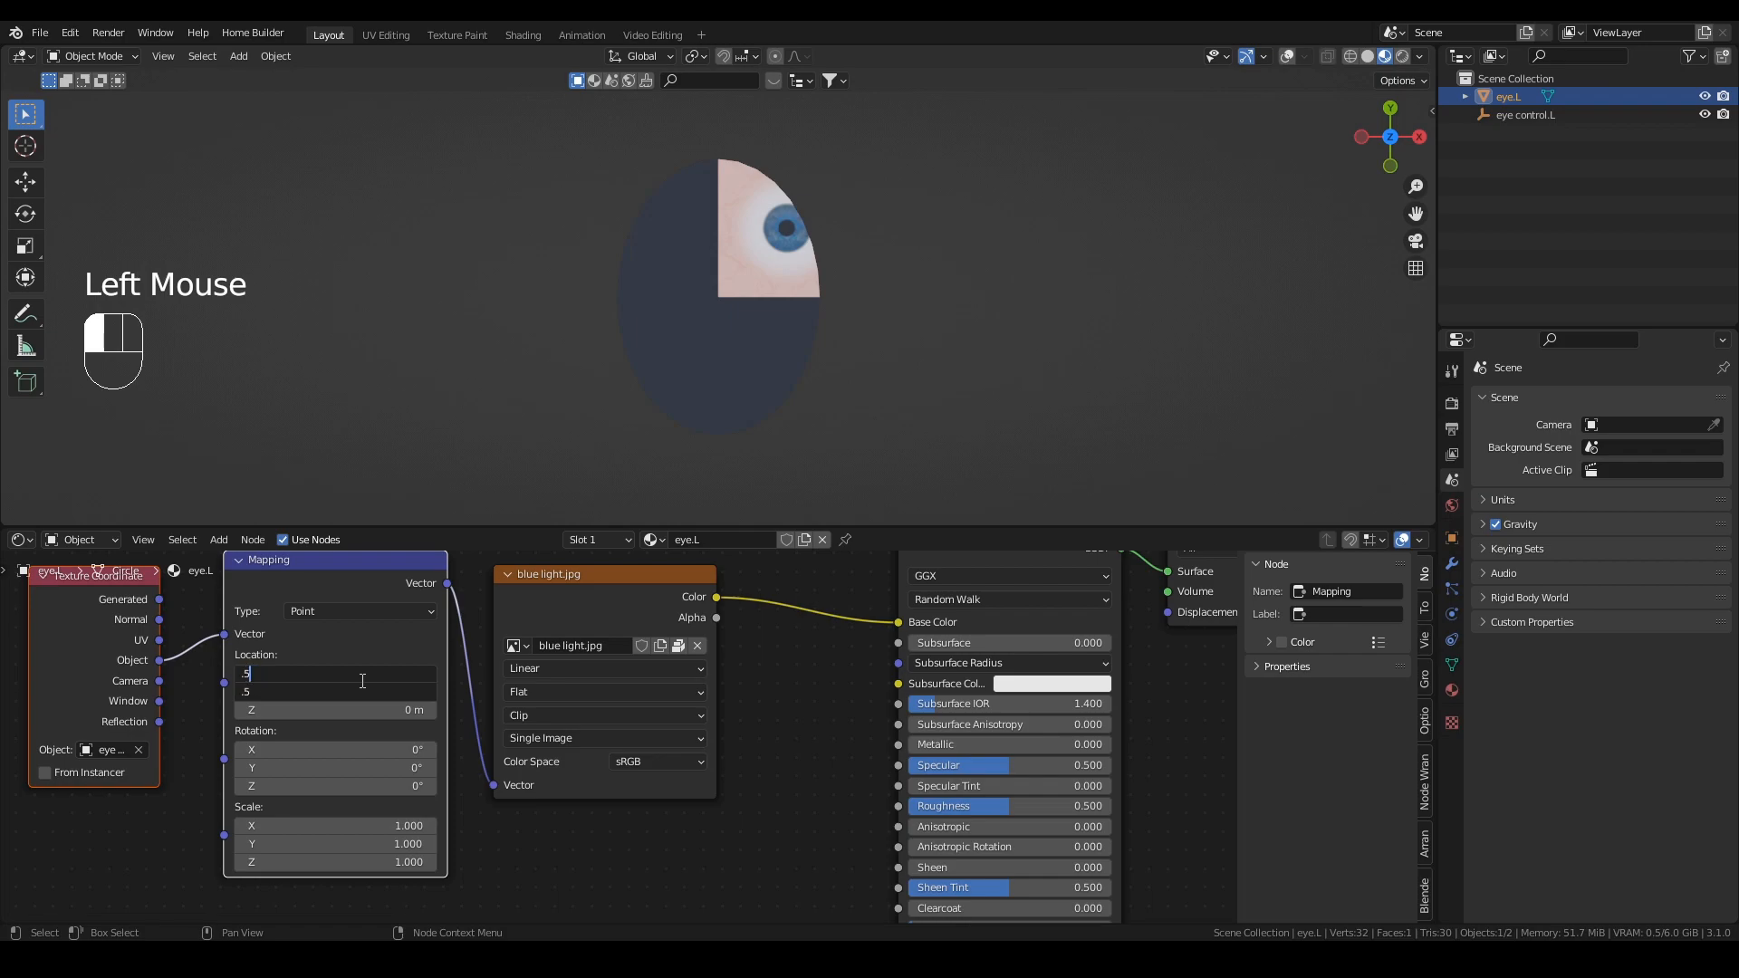
pyautogui.press('Return')
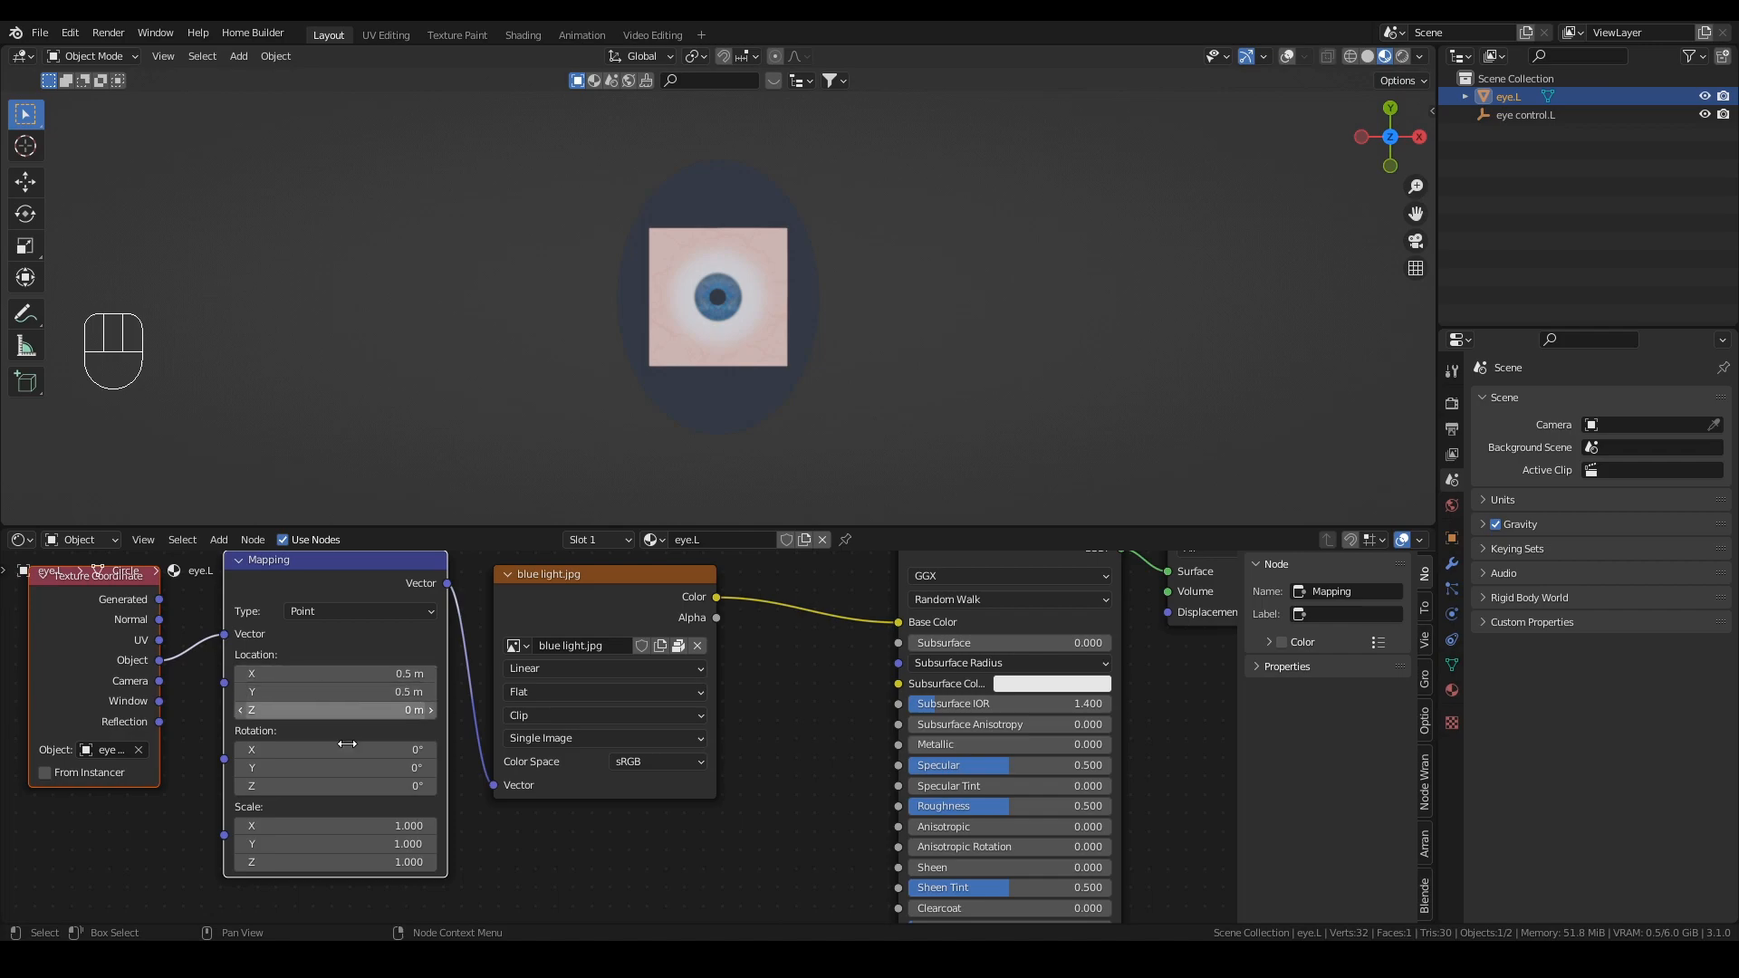
# Step: Set the Mapping node's scale to 0.5 on all three axes
pyautogui.moveTo(350, 823); pyautogui.dragTo(350, 862)
pyautogui.write('0.5')
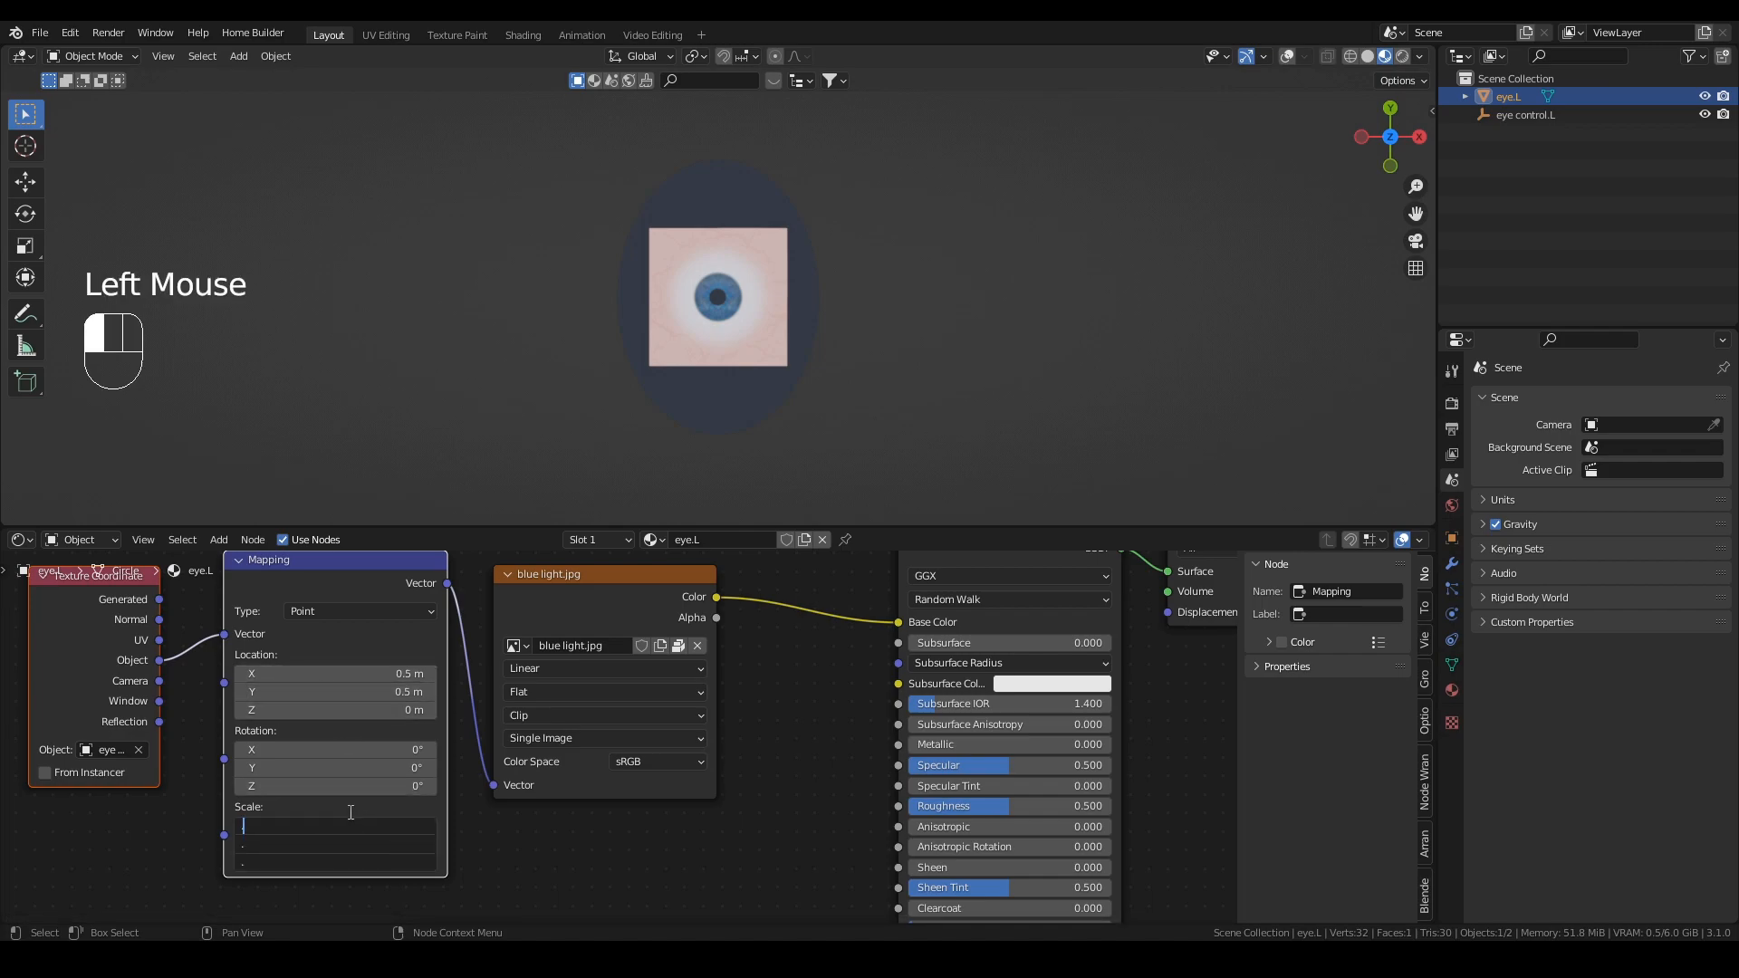
pyautogui.press('Return')
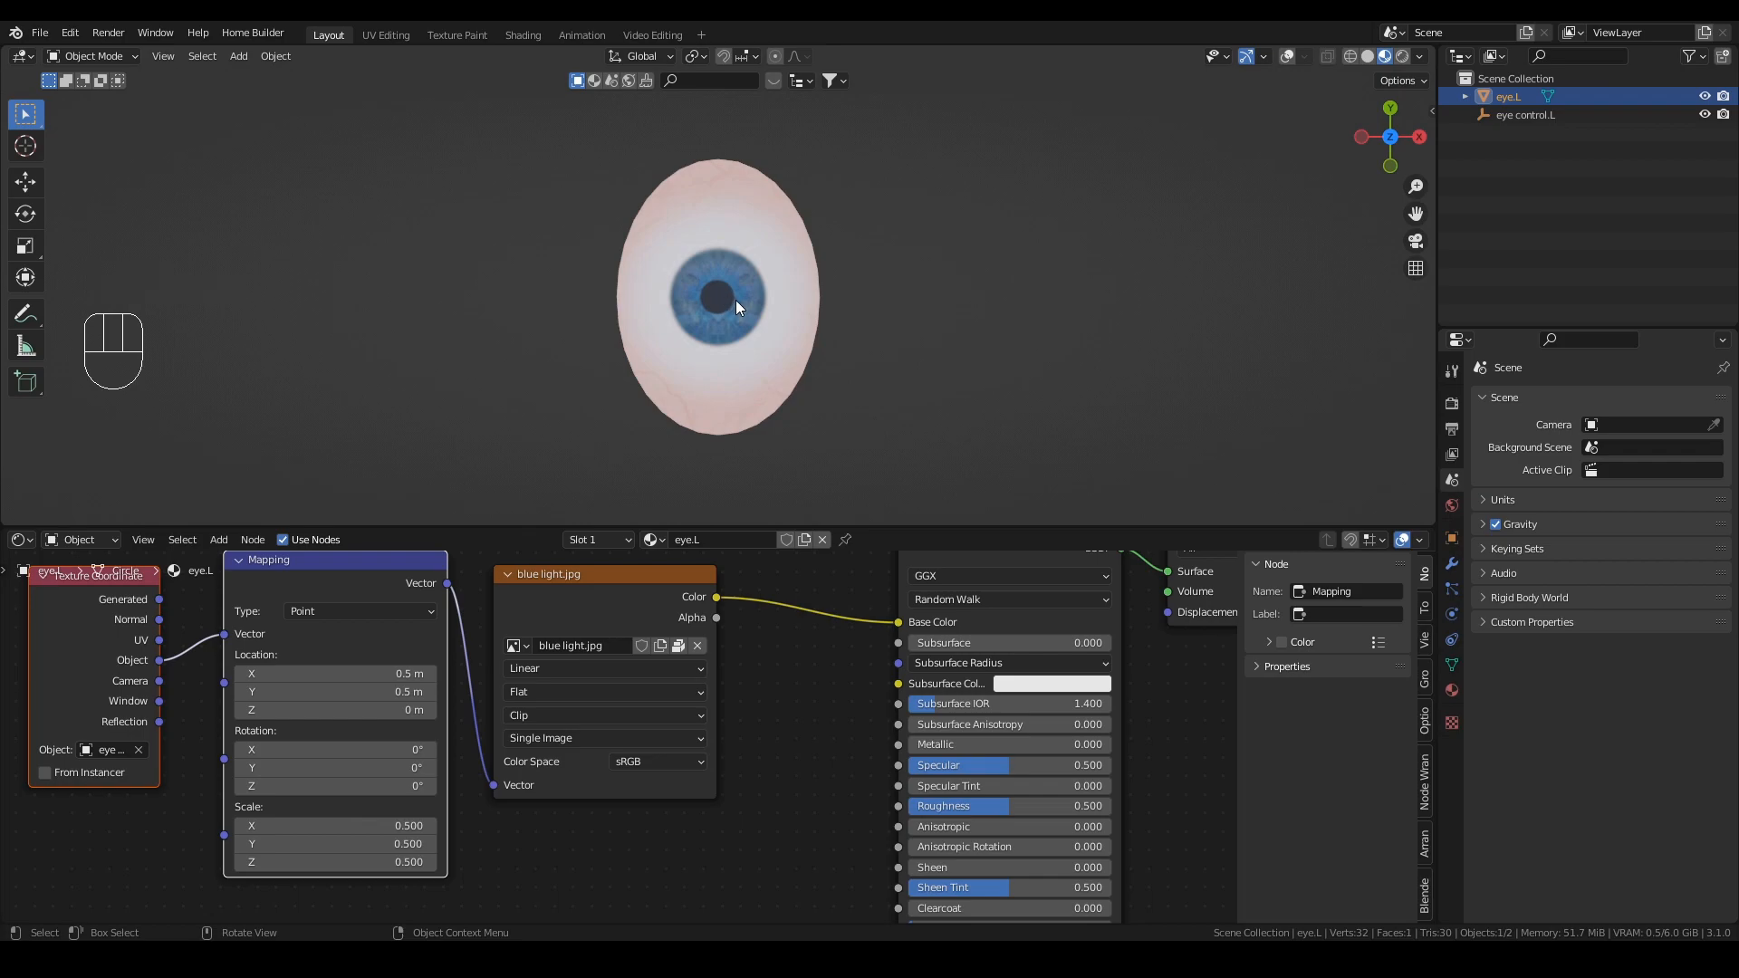
# Step: Reduce the Principled BSDF's Specular to 0 to remove the reflection from the pupil
pyautogui.scroll(5, 741, 313)
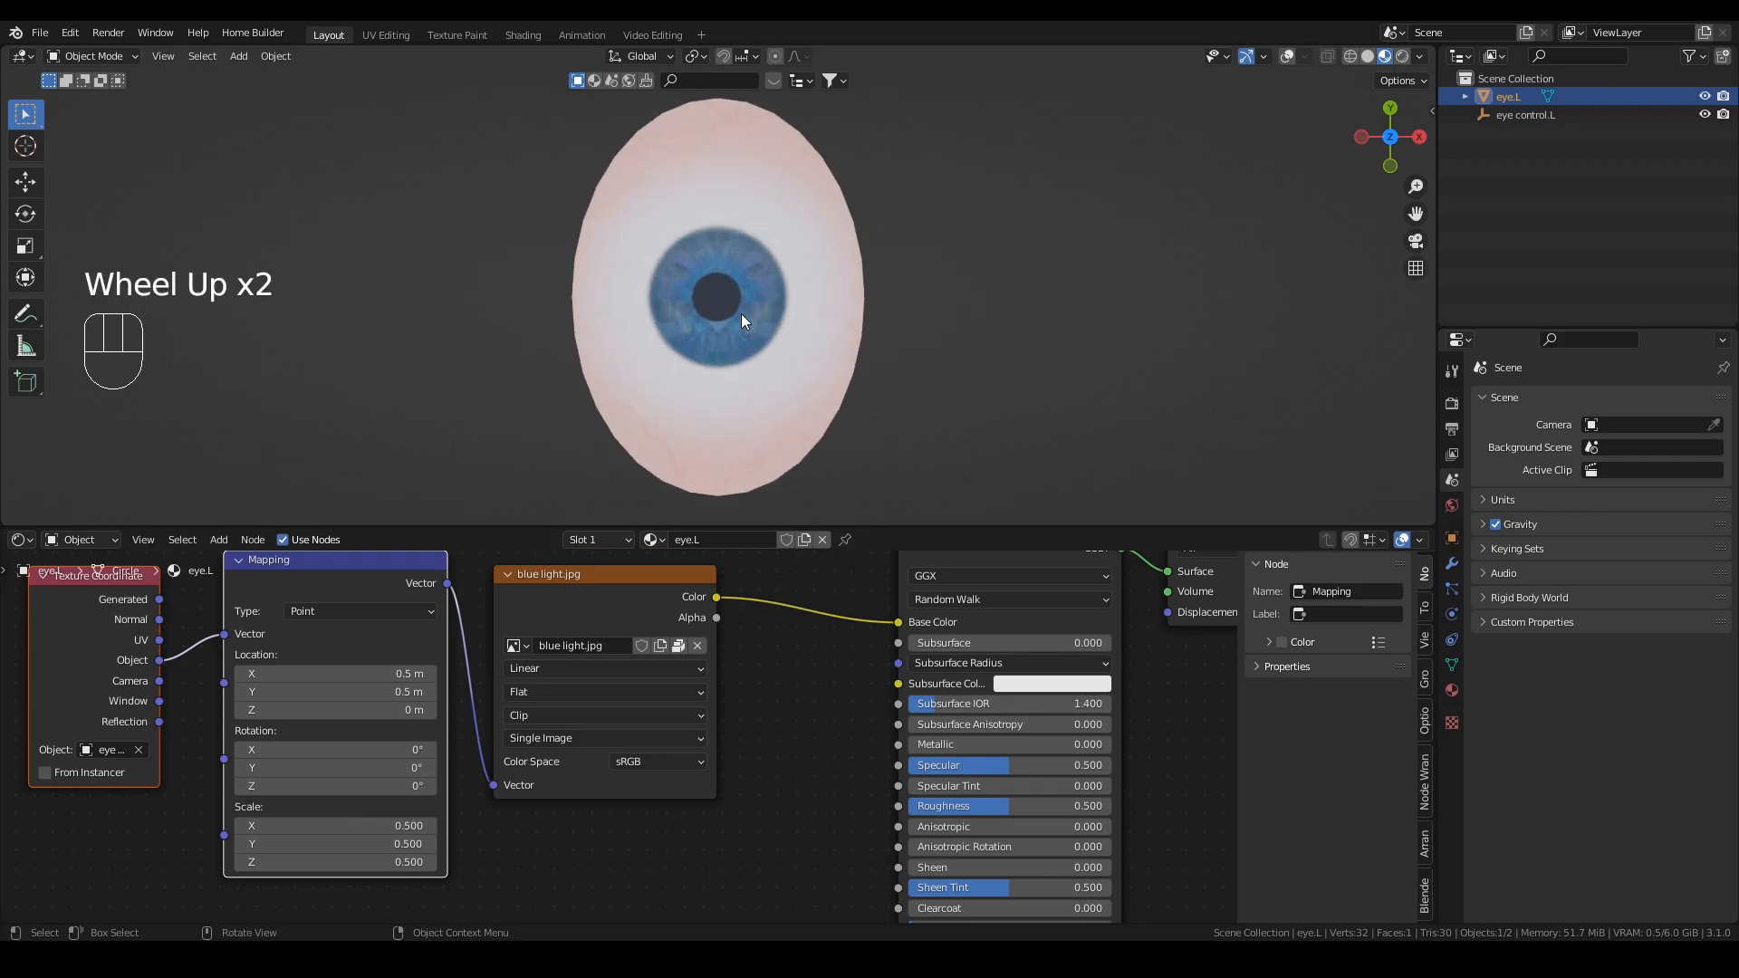
pyautogui.scroll(2, 742, 321)
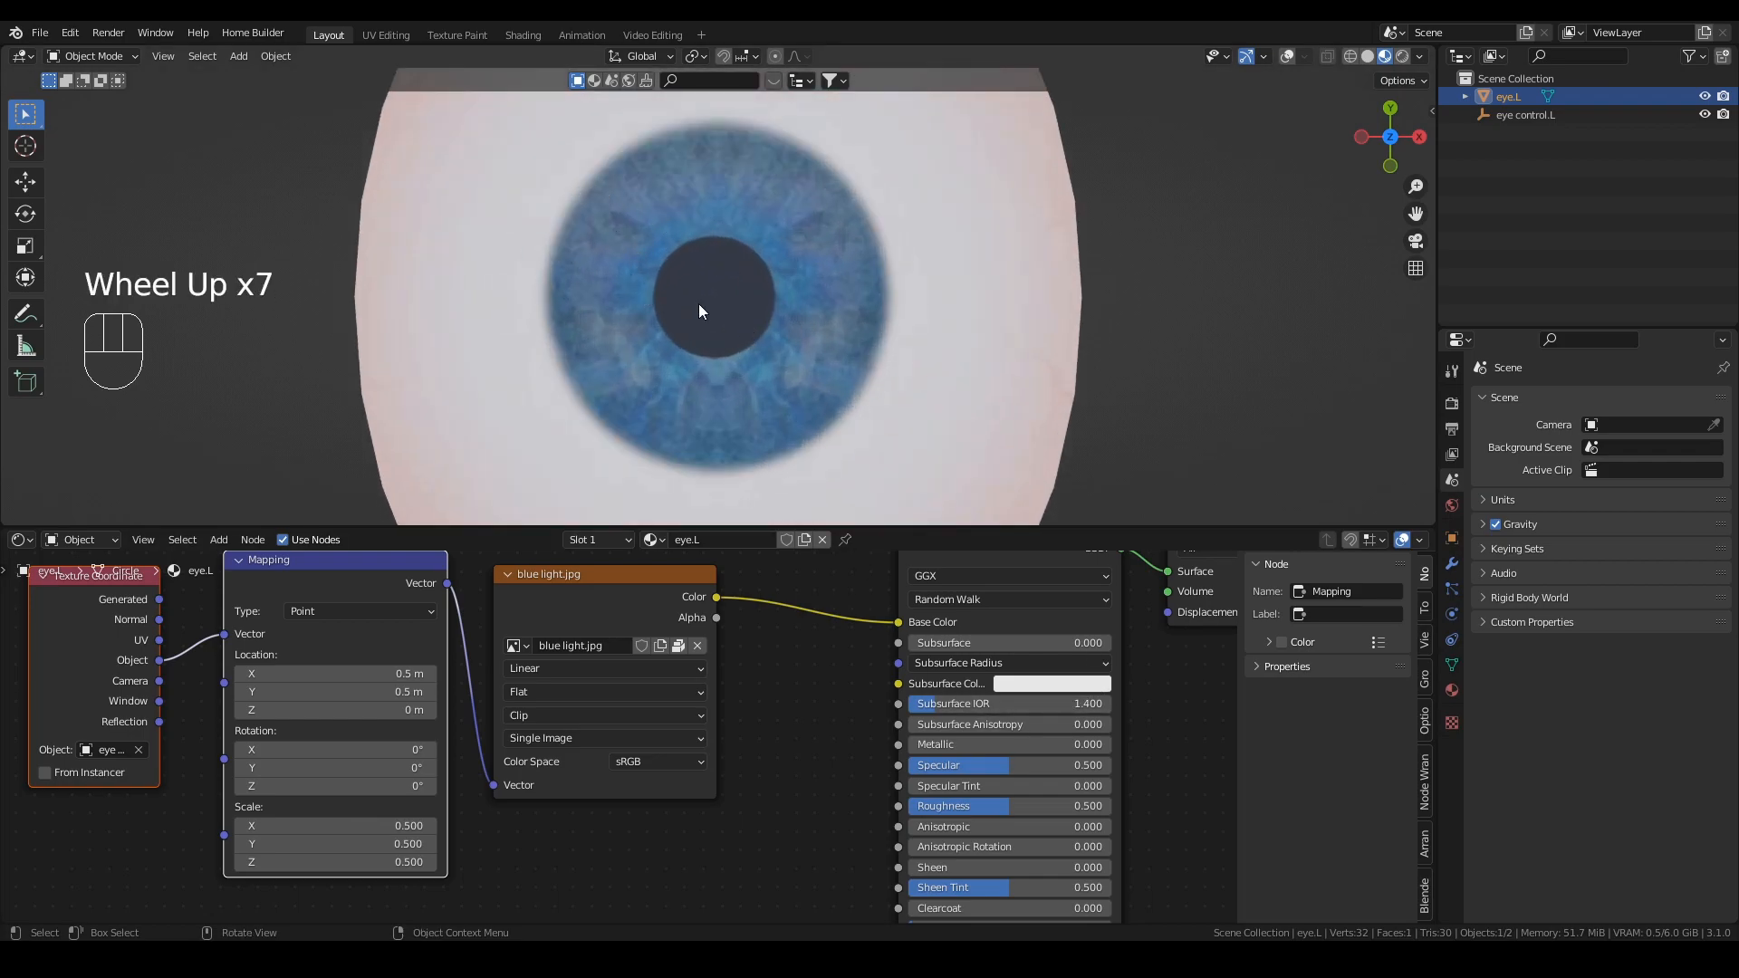
pyautogui.moveTo(1068, 765); pyautogui.dragTo(912, 768)
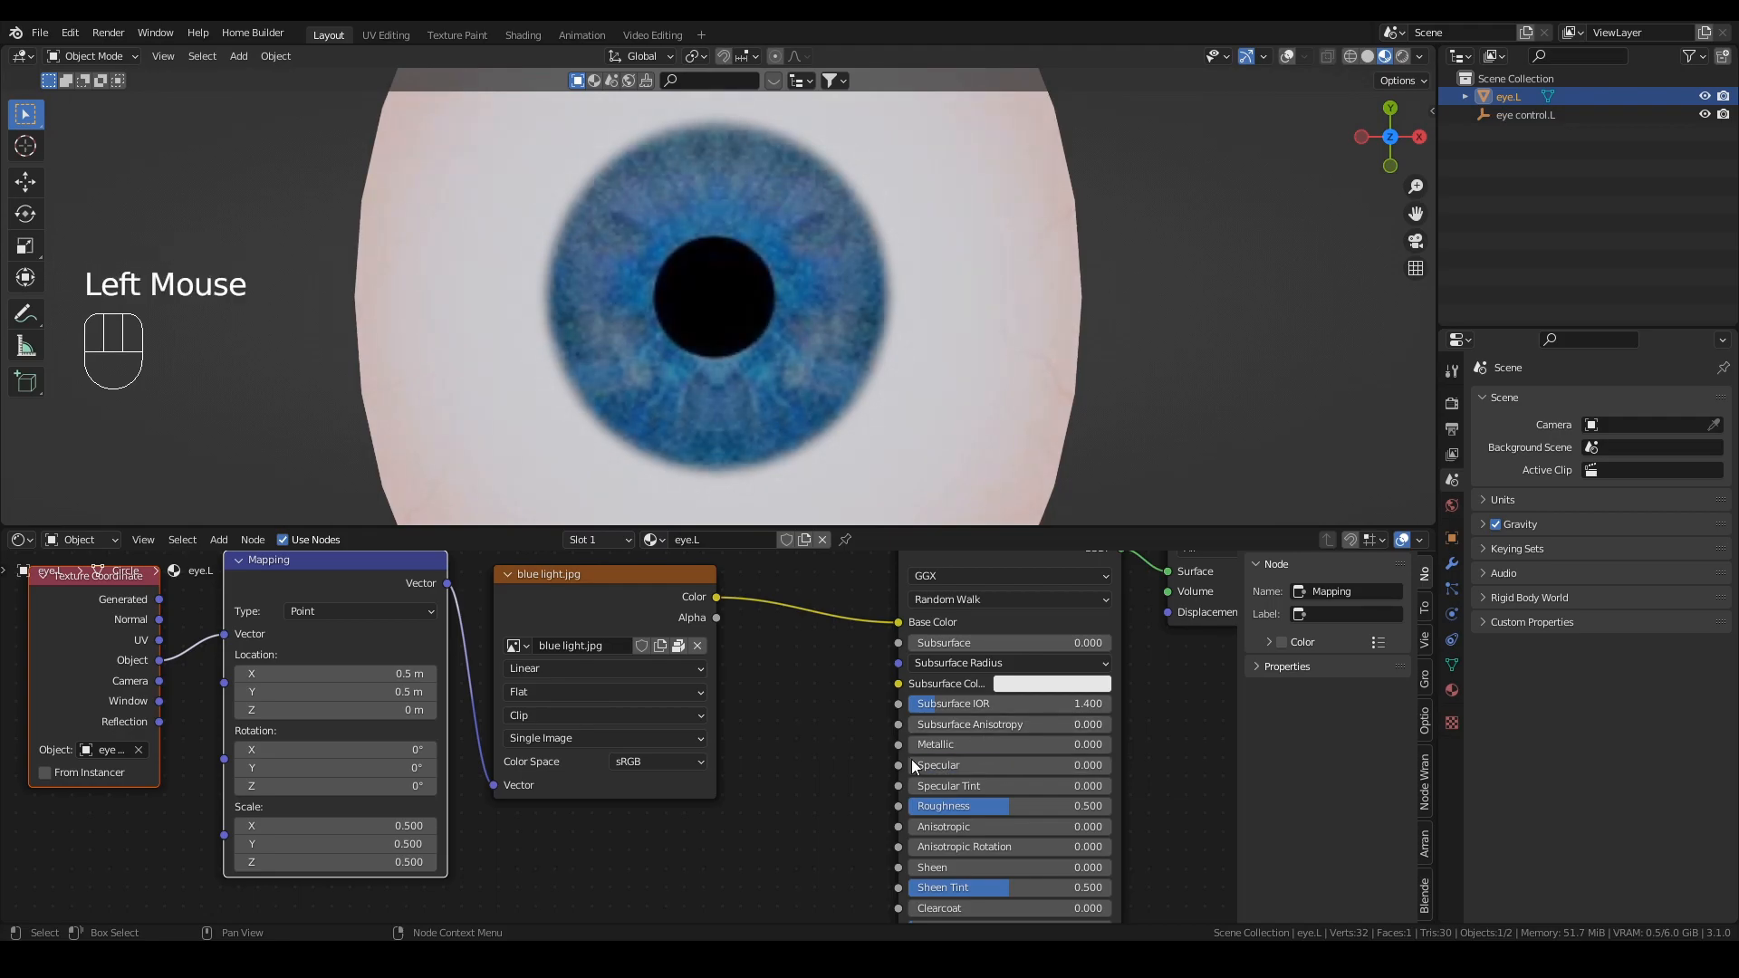
pyautogui.scroll(-4, 795, 353)
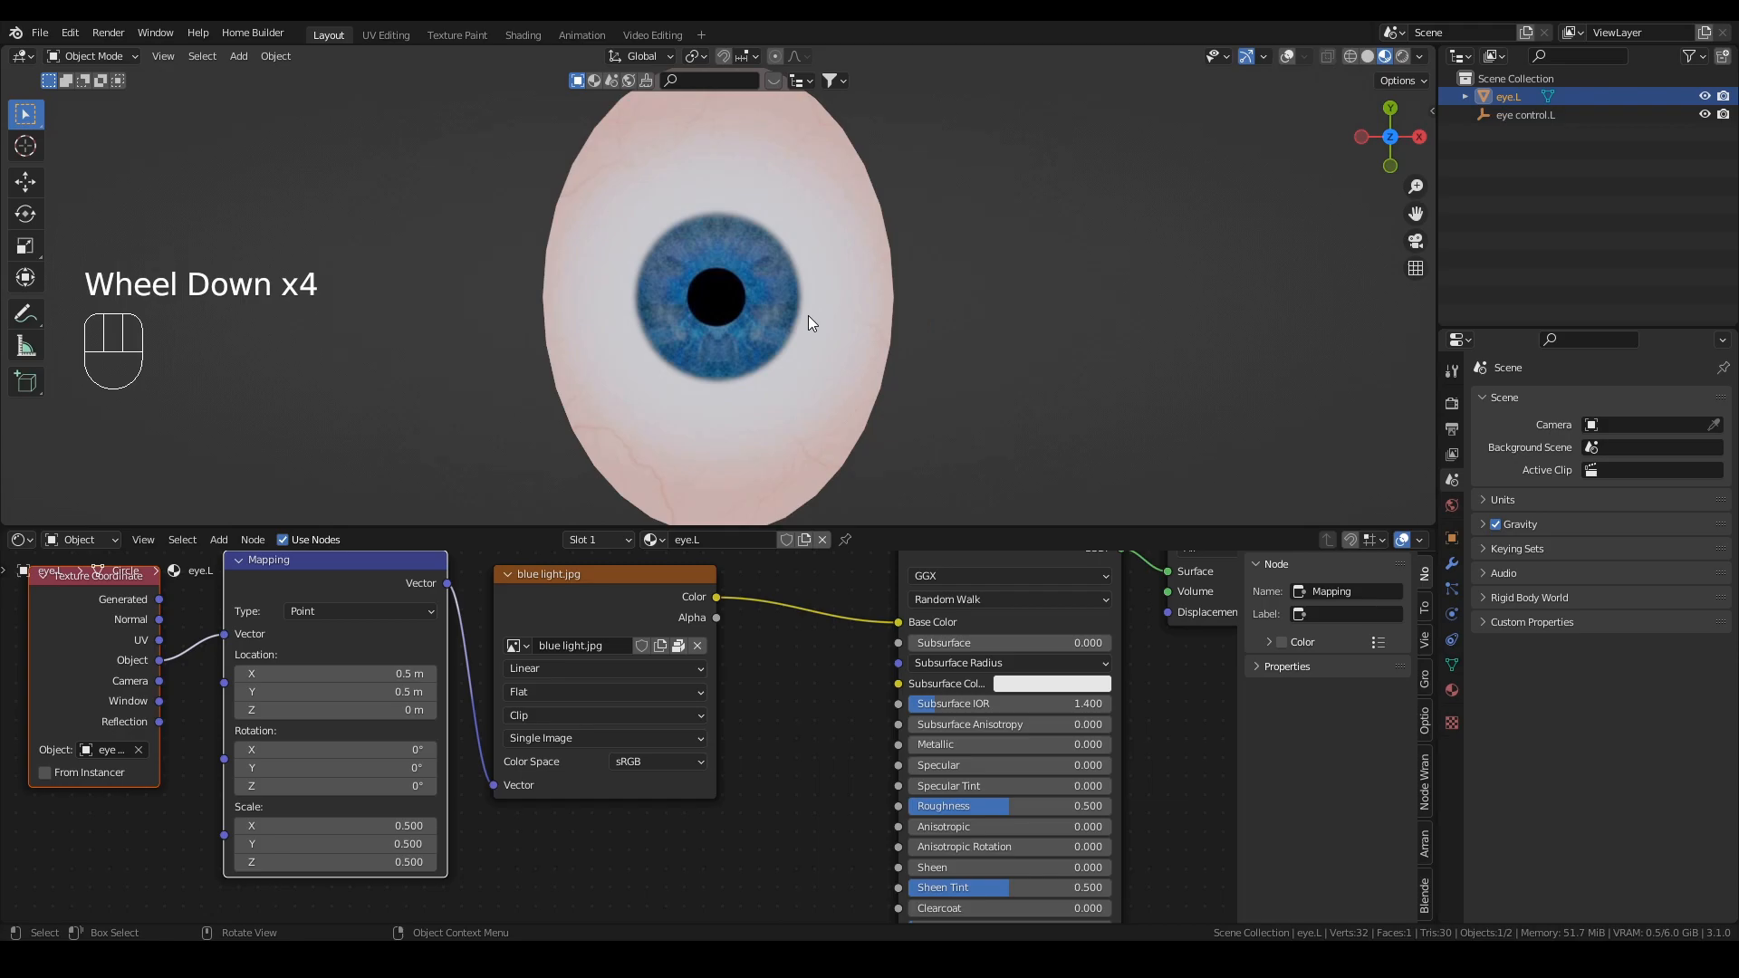
# Step: Try moving the eye control.L empty sideways to test the centred iris's gaze movement
pyautogui.click(1520, 112)
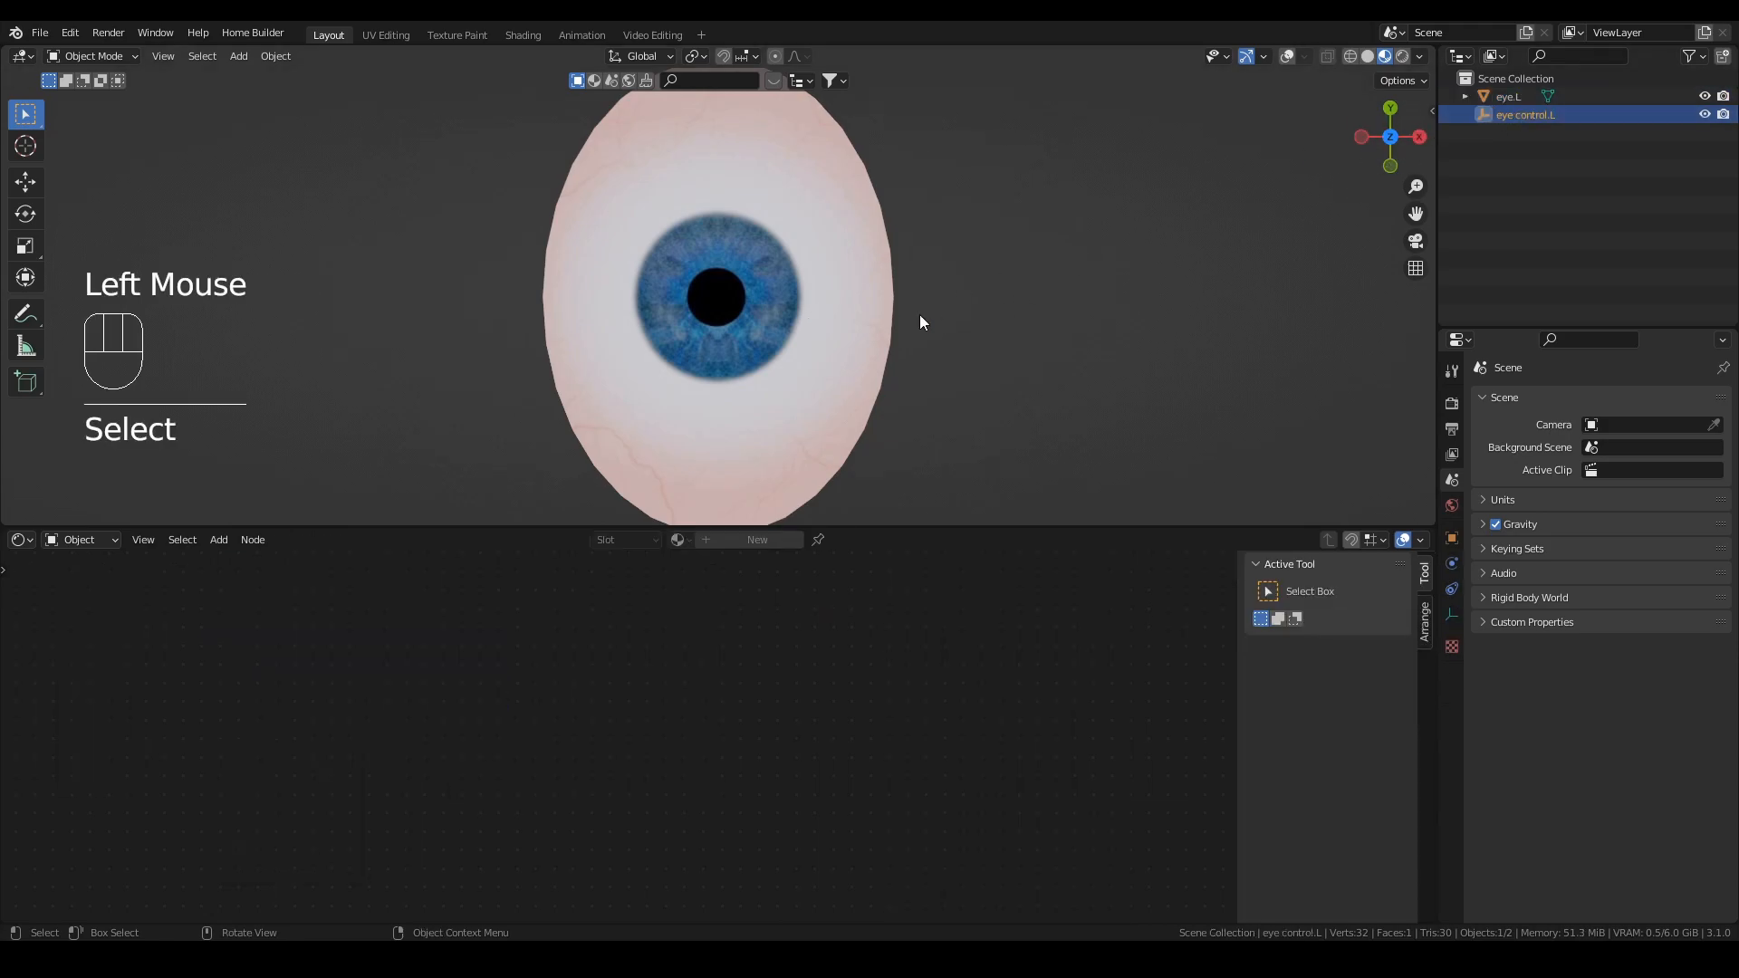
pyautogui.press('g')
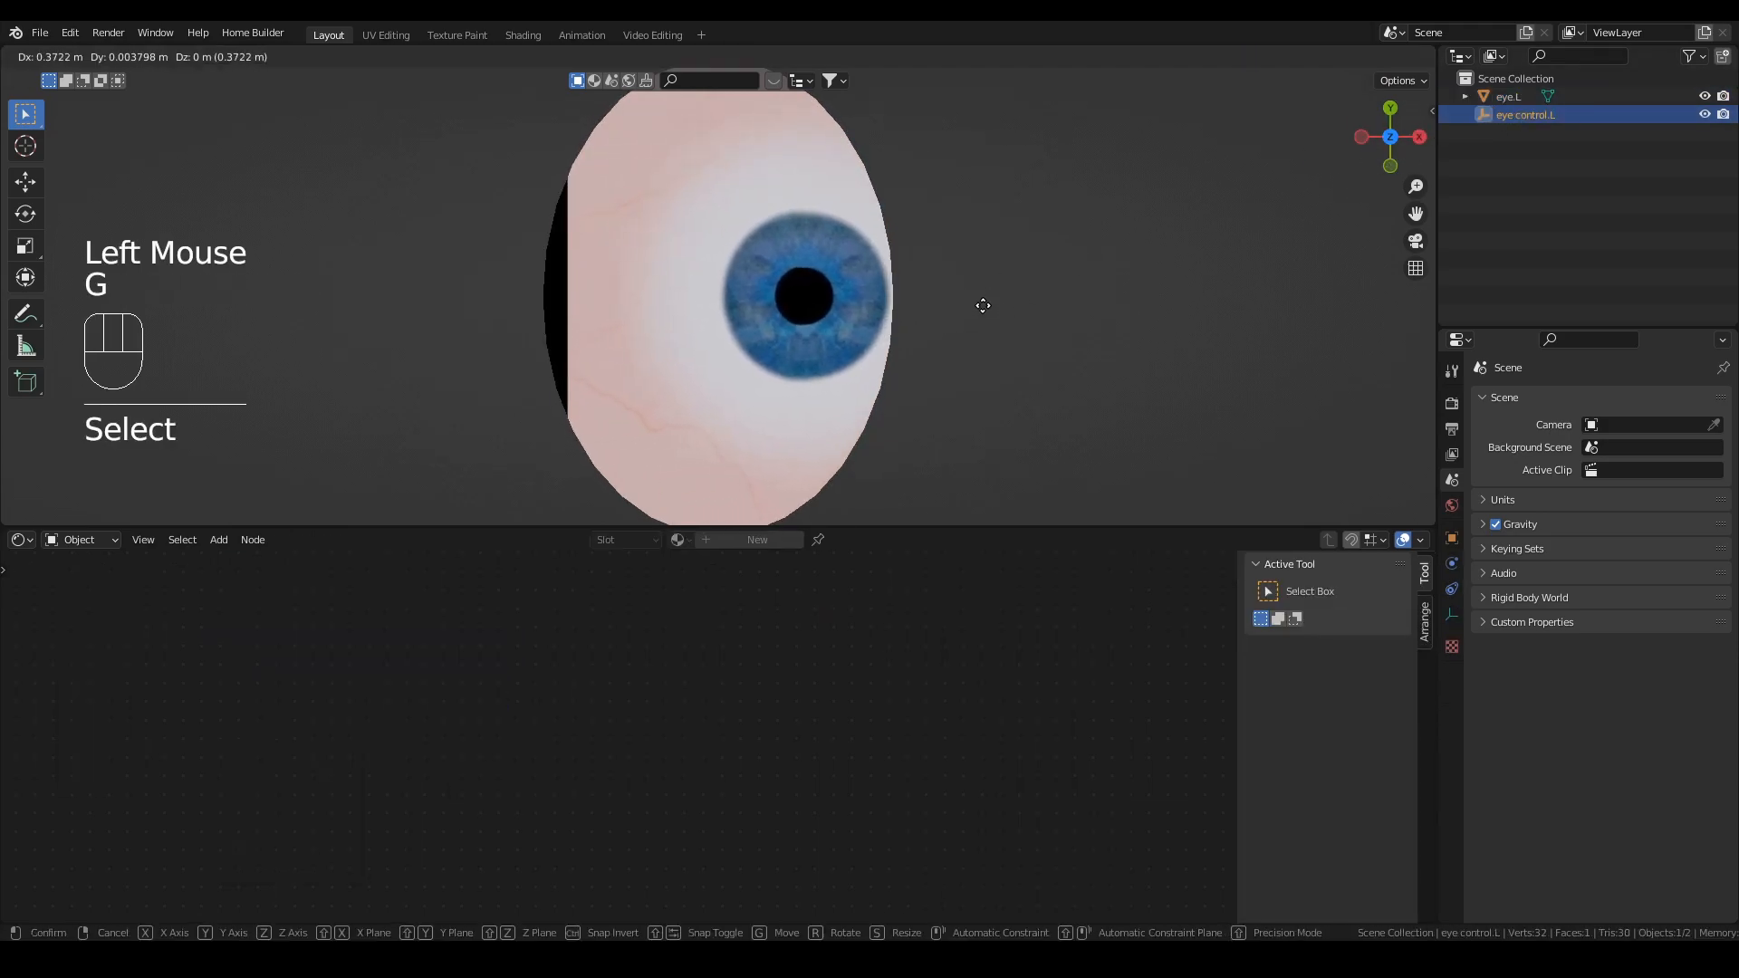
pyautogui.rightClick(758, 263)
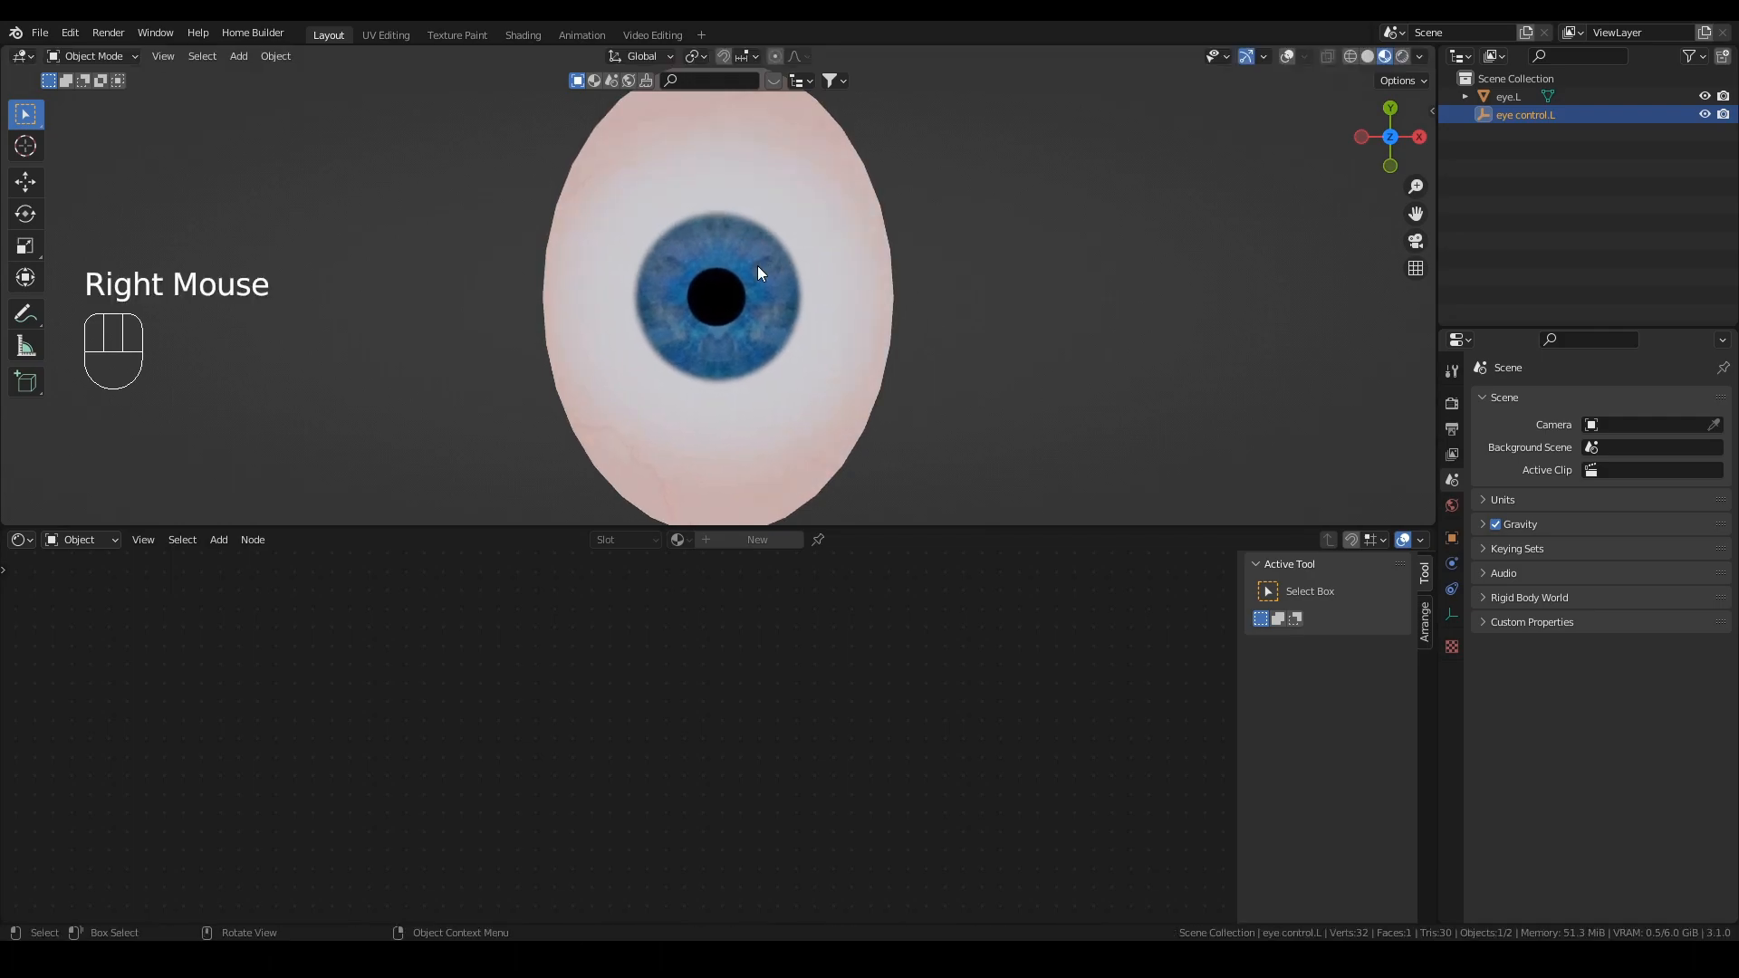
# Step: Select eye.L and move its Texture Coordinate, Mapping and Image Texture nodes farther away from the Principled BSDF
pyautogui.click(855, 285)
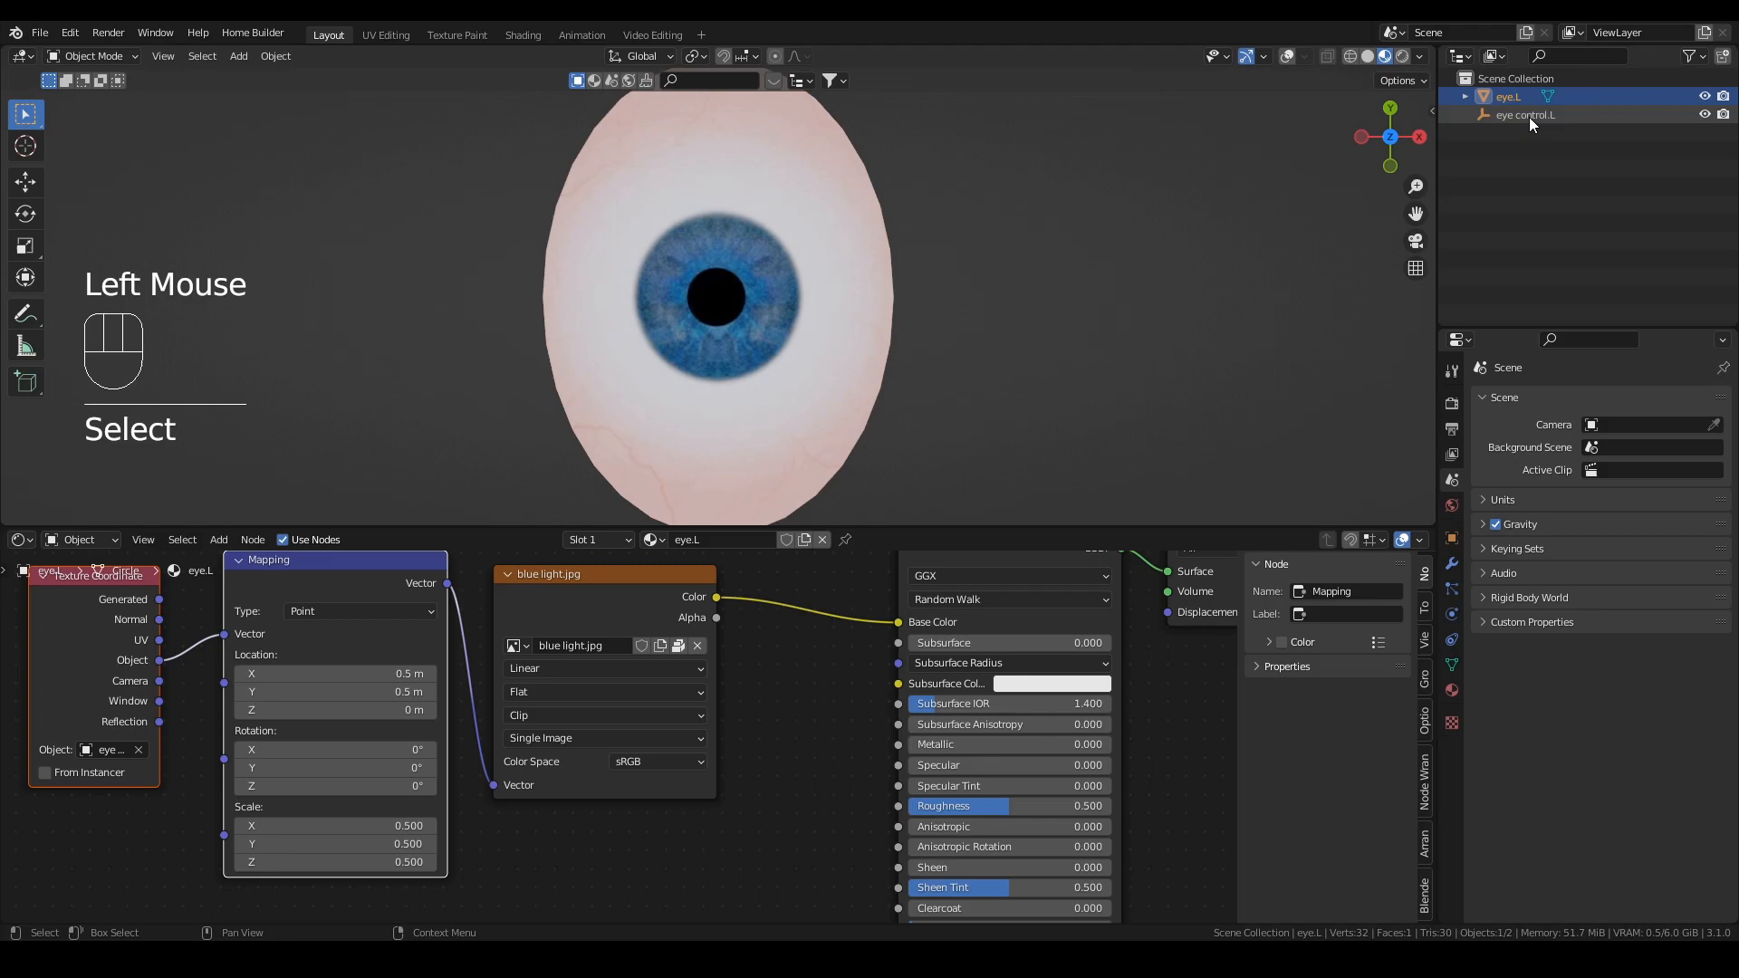
pyautogui.scroll(-2, 696, 645)
pyautogui.moveTo(148, 614); pyautogui.dragTo(503, 693)
pyautogui.press('g')
pyautogui.moveTo(679, 743); pyautogui.dragTo(682, 696, button='middle')
# Step: Add a Gradient Texture node and place it well above the blue light.jpg node
pyautogui.hotkey('shift', 'a')
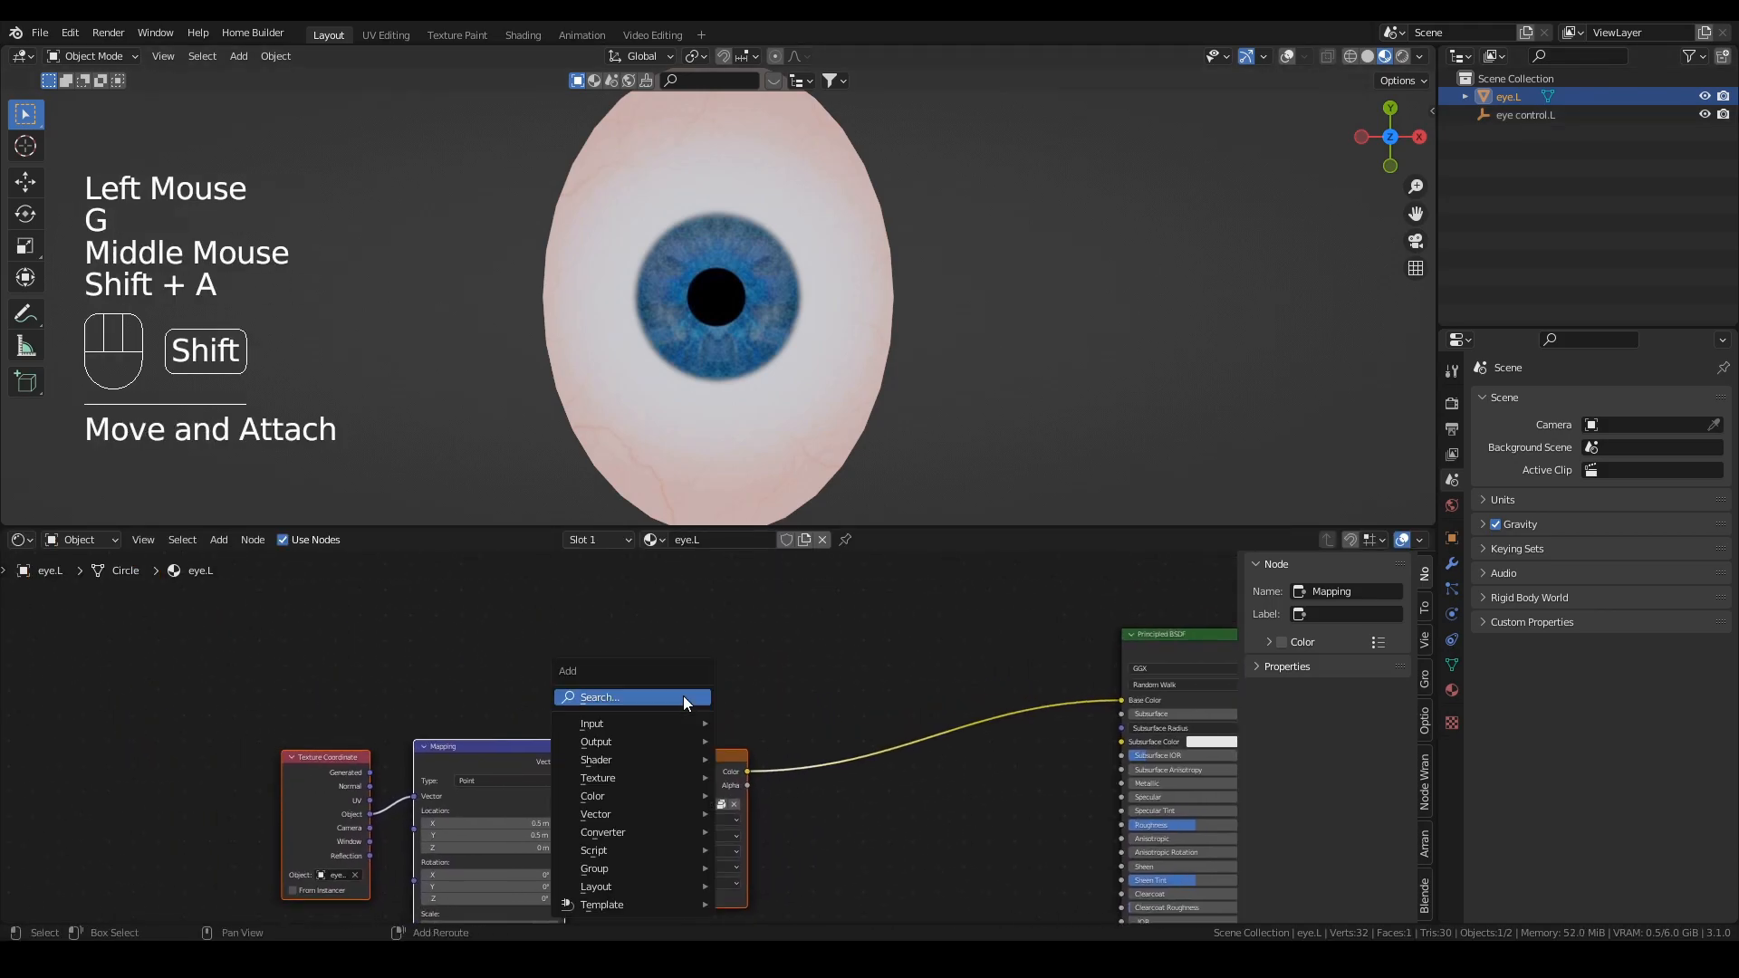
pyautogui.write('grad')
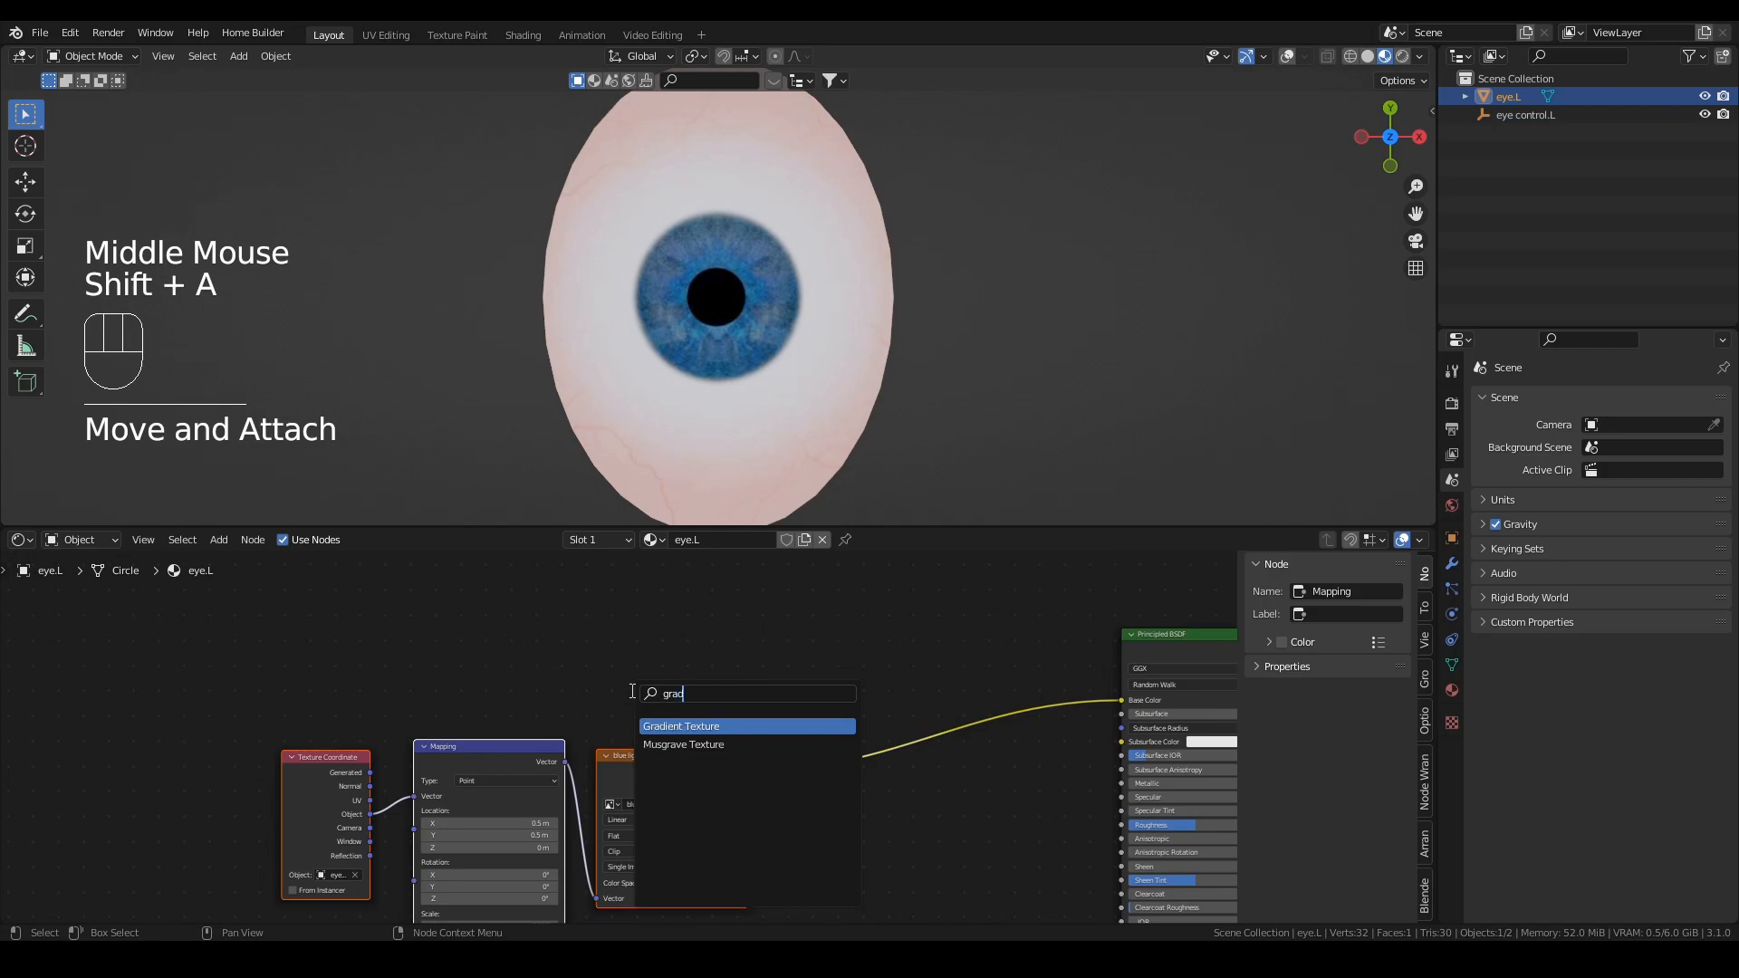
pyautogui.press('Return')
pyautogui.moveTo(652, 594); pyautogui.dragTo(650, 632, button='middle')
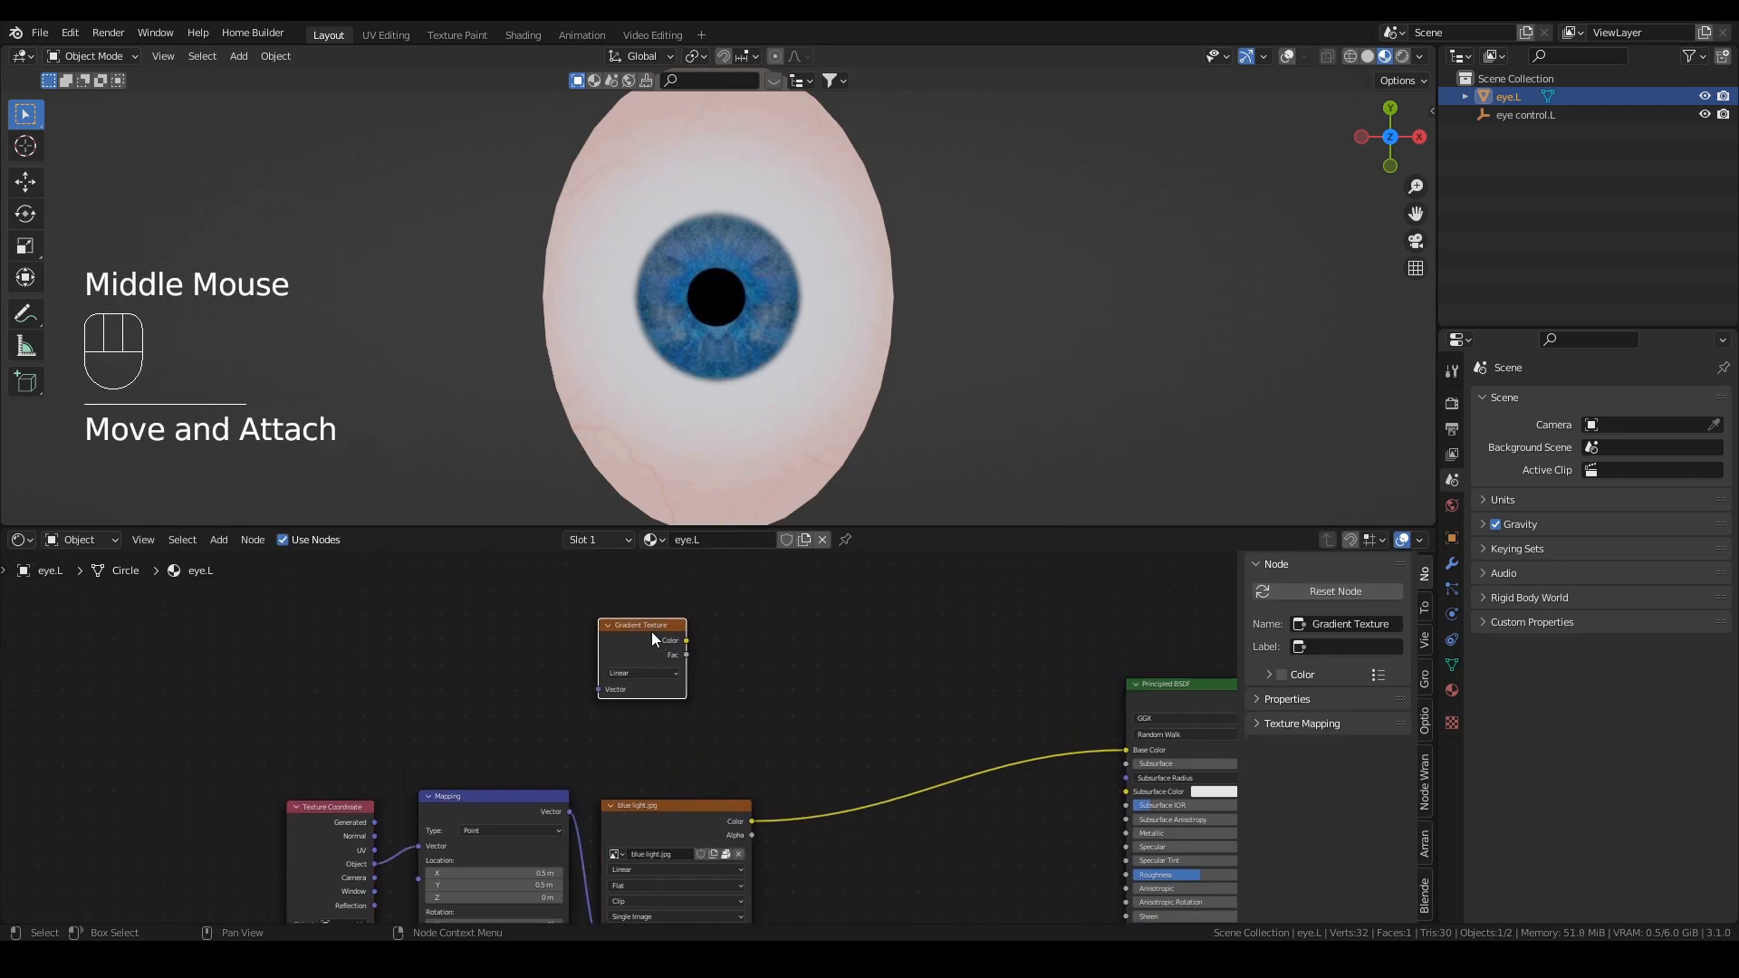
pyautogui.click(649, 628)
pyautogui.press('g')
pyautogui.click(623, 568)
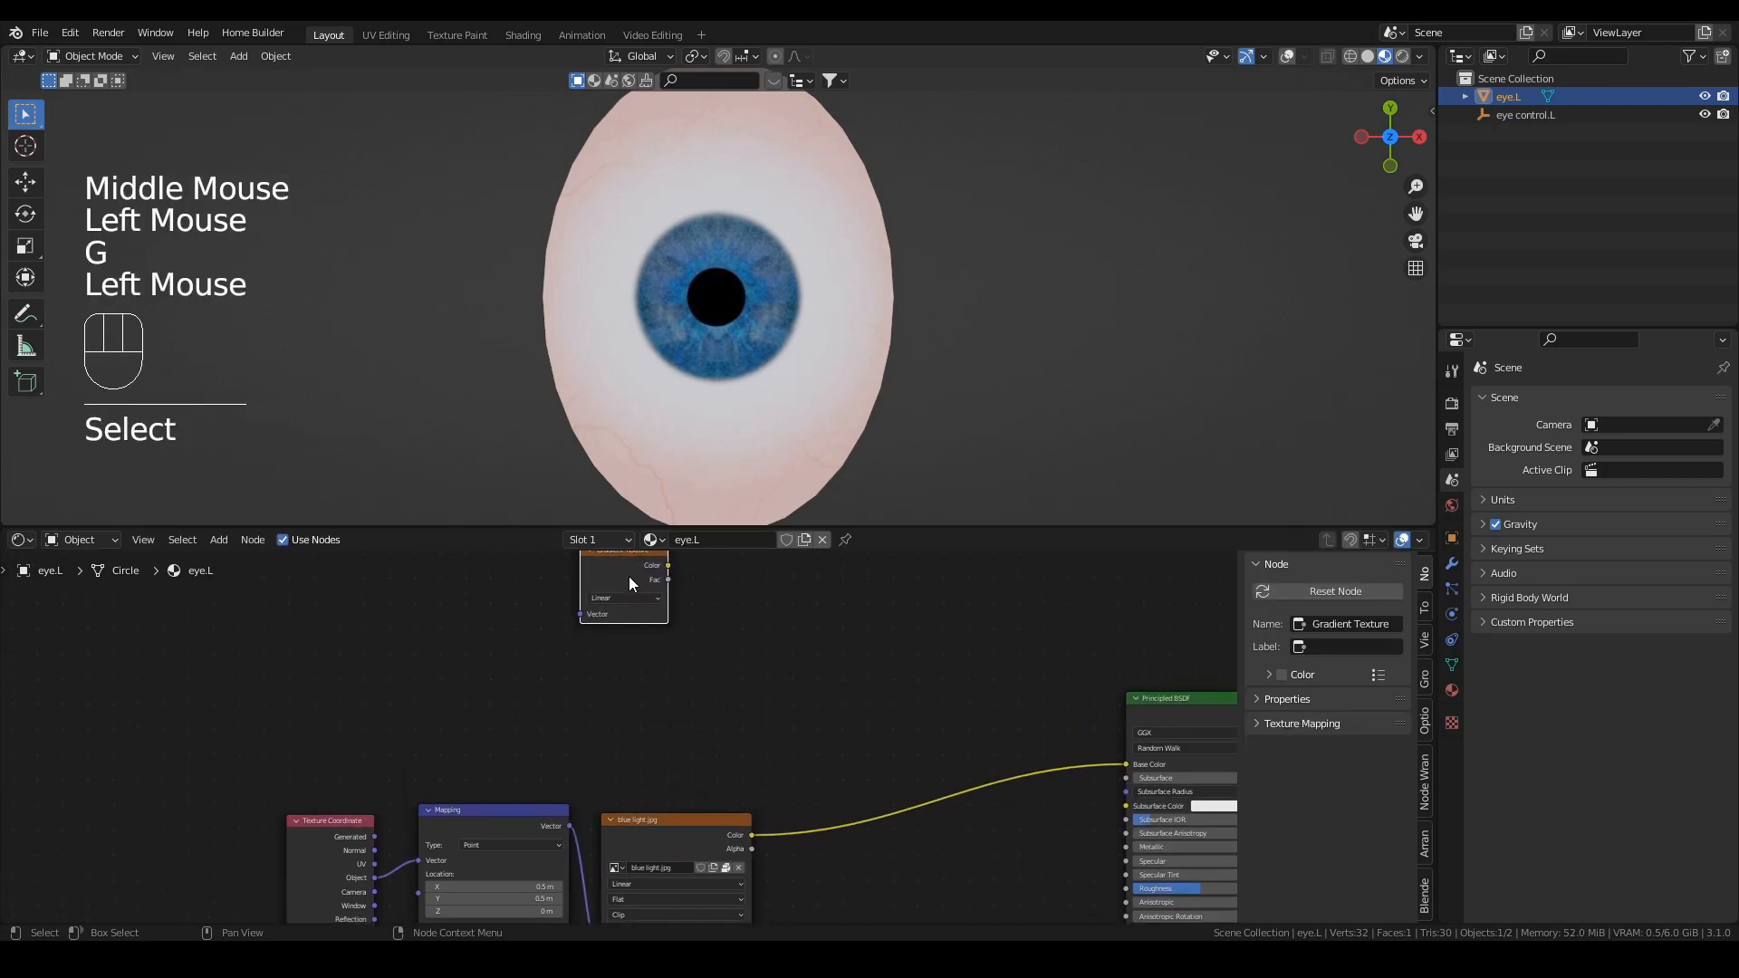
# Step: Add a Mapping node setup to the Gradient Texture and feed its Vector from the original Texture Coordinate's Object output
pyautogui.hotkey('ctrl', 't')
pyautogui.moveTo(373, 856); pyautogui.dragTo(480, 837, button='middle')
pyautogui.moveTo(481, 855); pyautogui.dragTo(505, 618)
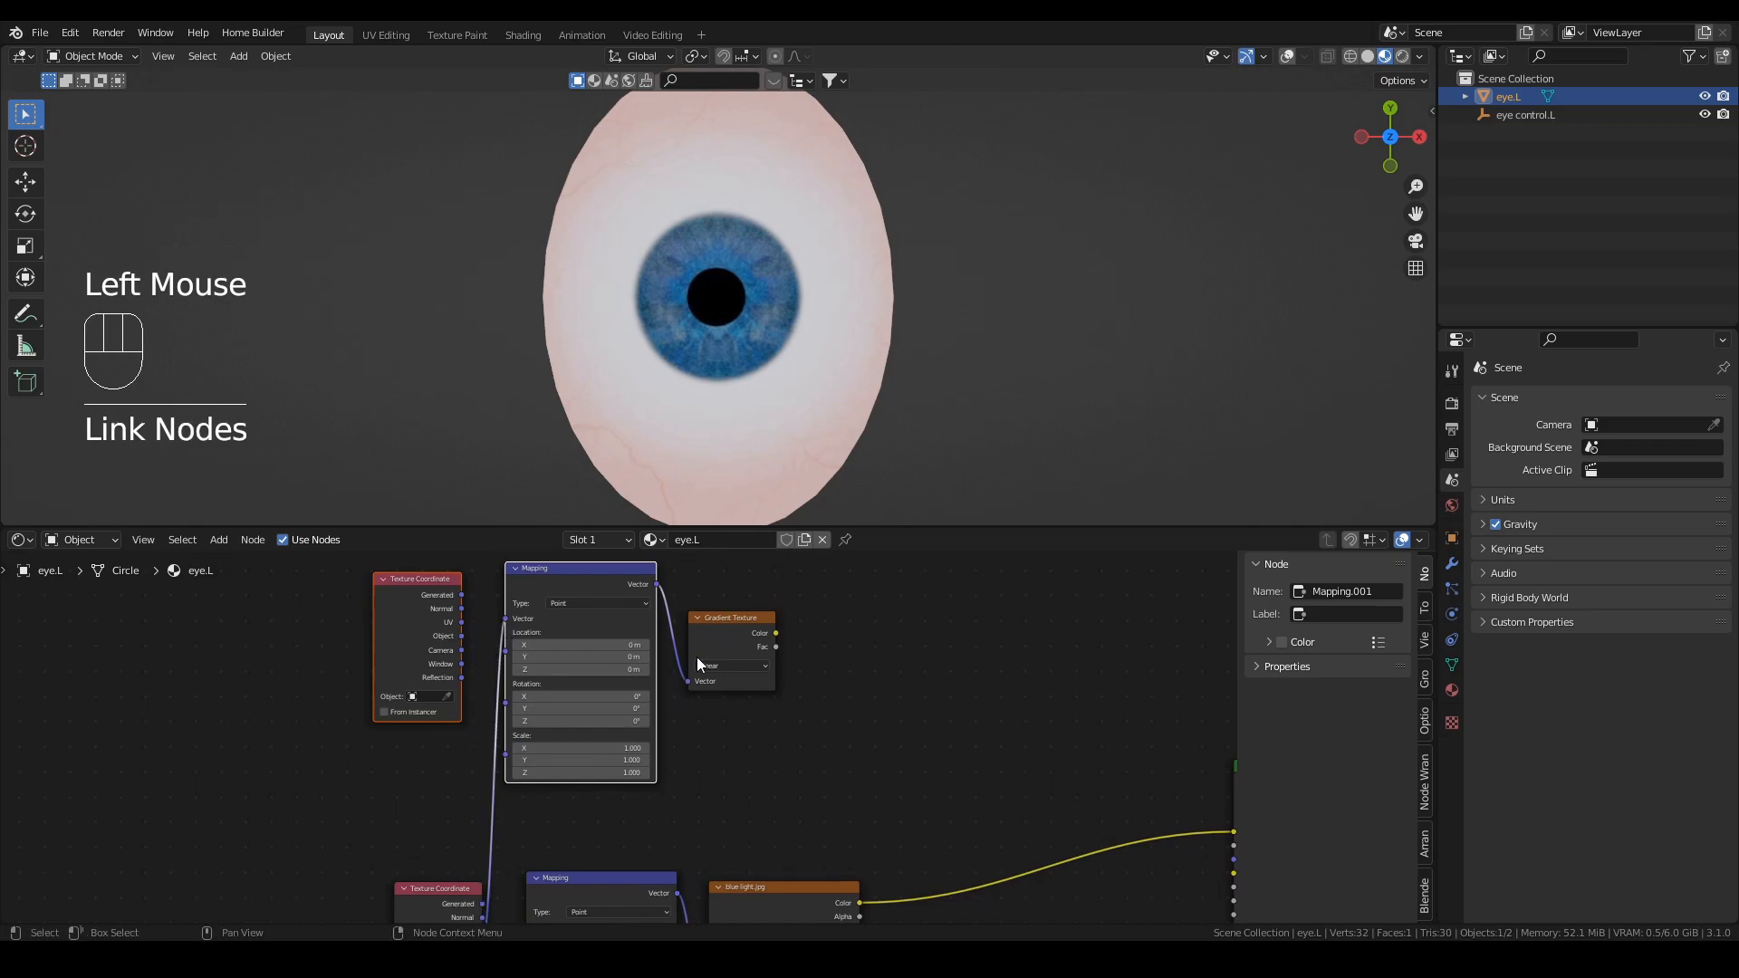
# Step: Set the Gradient Texture type to Spherical and delete the spare Texture Coordinate node beside its Mapping node
pyautogui.click(742, 667)
pyautogui.click(728, 733)
pyautogui.click(420, 585)
pyautogui.press('x')
# Step: Add a ColorRamp node beside the Gradient Texture and set its interpolation to Constant
pyautogui.moveTo(748, 663); pyautogui.dragTo(563, 676, button='middle')
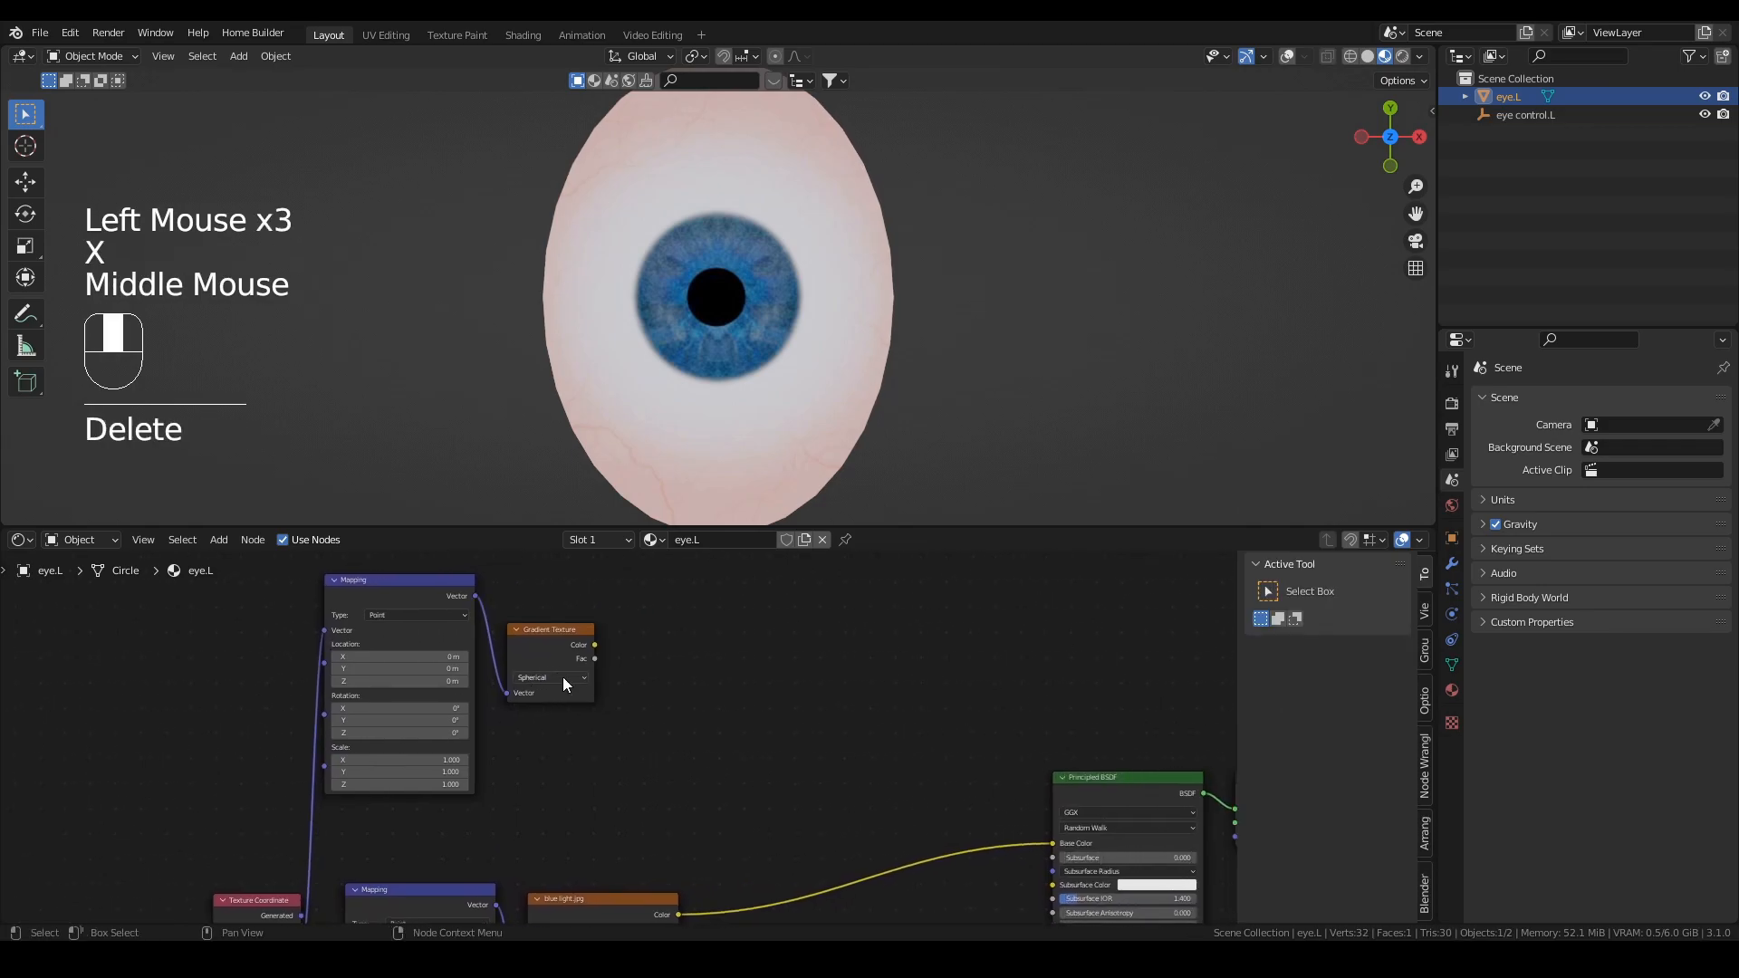
pyautogui.press('q')
pyautogui.click(486, 713)
pyautogui.click(782, 681)
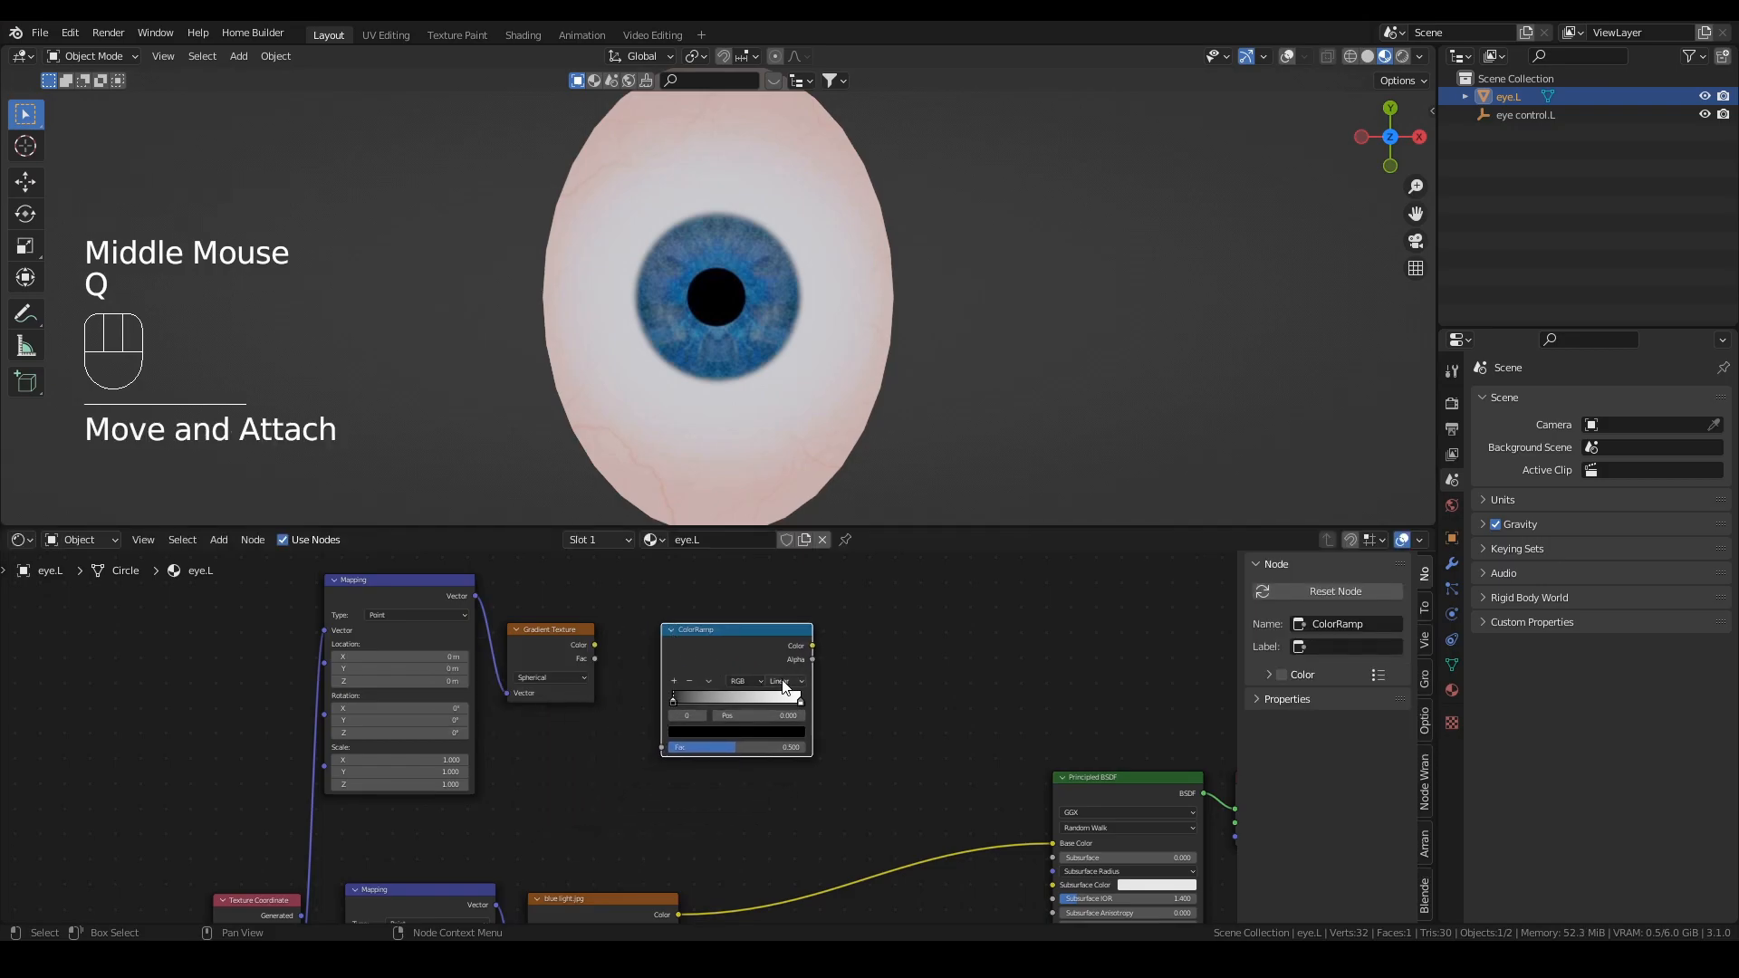
pyautogui.click(783, 681)
pyautogui.click(790, 751)
# Step: Feed the Gradient Texture's Color into the ColorRamp's Fac with the white stop at about 0.55, and preview the ramp
pyautogui.moveTo(799, 699); pyautogui.dragTo(742, 702)
pyautogui.moveTo(594, 645); pyautogui.dragTo(663, 747)
pyautogui.keyDown('ctrl'); pyautogui.keyDown('shift'); pyautogui.click(737, 633); pyautogui.keyUp('shift'); pyautogui.keyUp('ctrl')
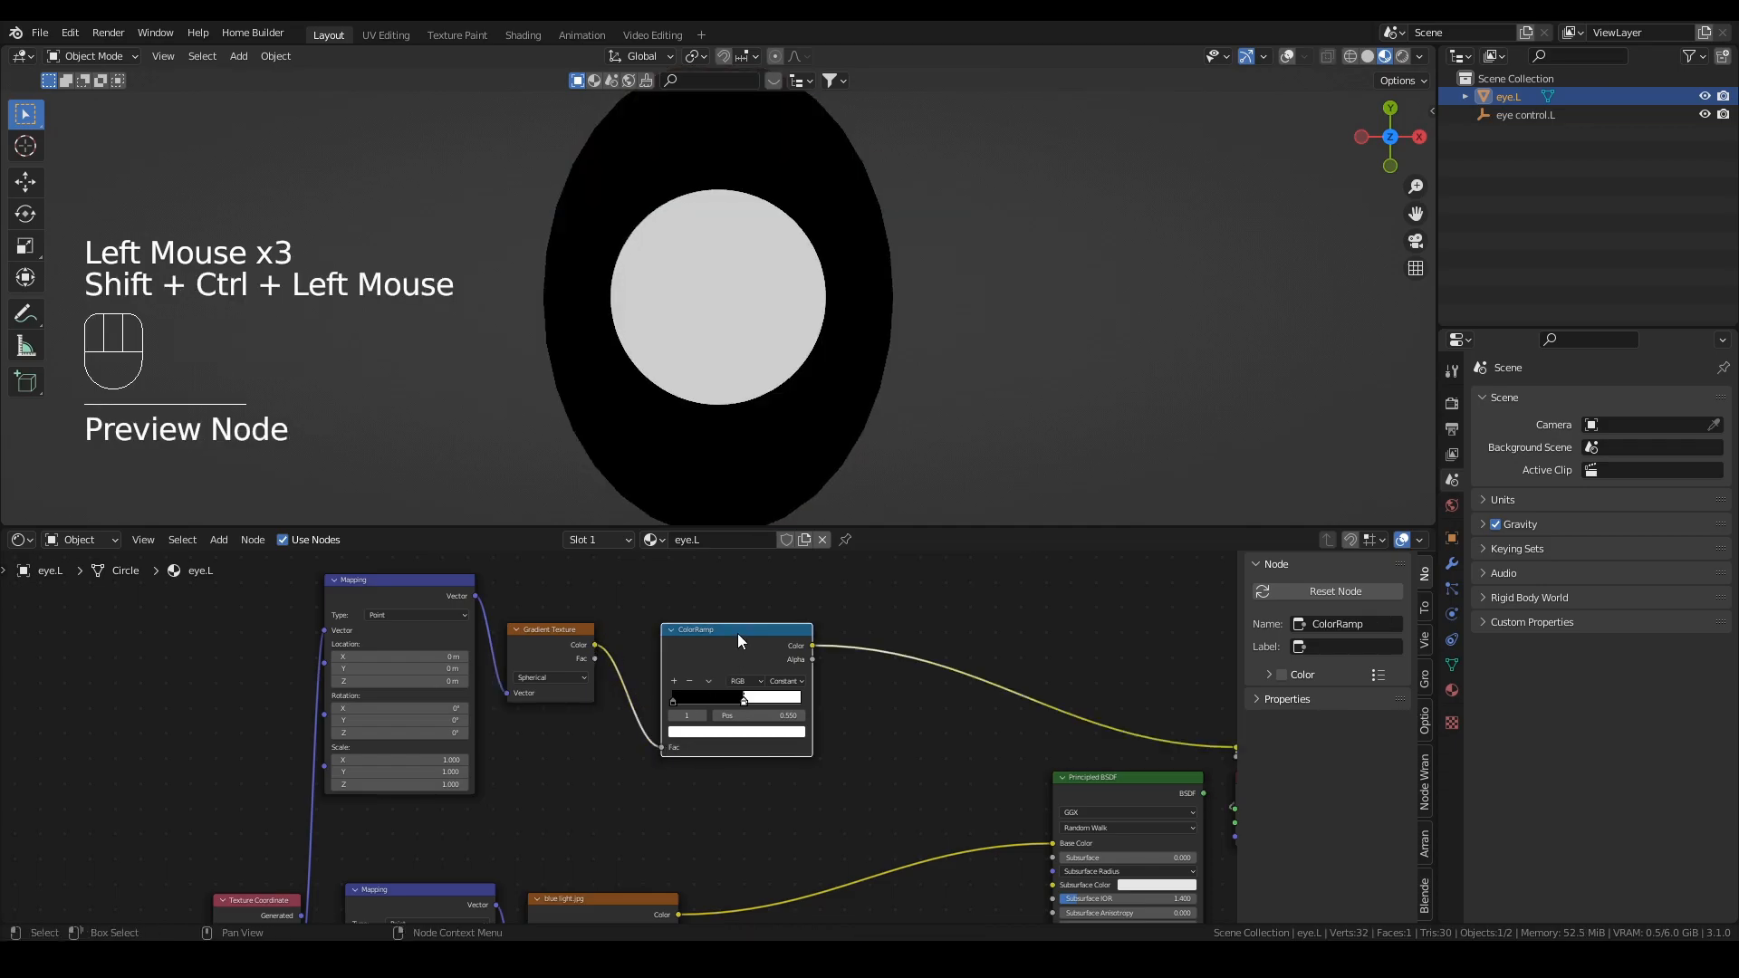
# Step: Flip the ColorRamp to run from white to black, with the black stop at about 0.64 to cover the iris
pyautogui.moveTo(742, 703)
pyautogui.mouseDown()
pyautogui.moveTo(674, 699)
pyautogui.moveTo(757, 697)
pyautogui.moveTo(670, 703)
pyautogui.moveTo(757, 698)
pyautogui.mouseUp()
pyautogui.click(753, 699)
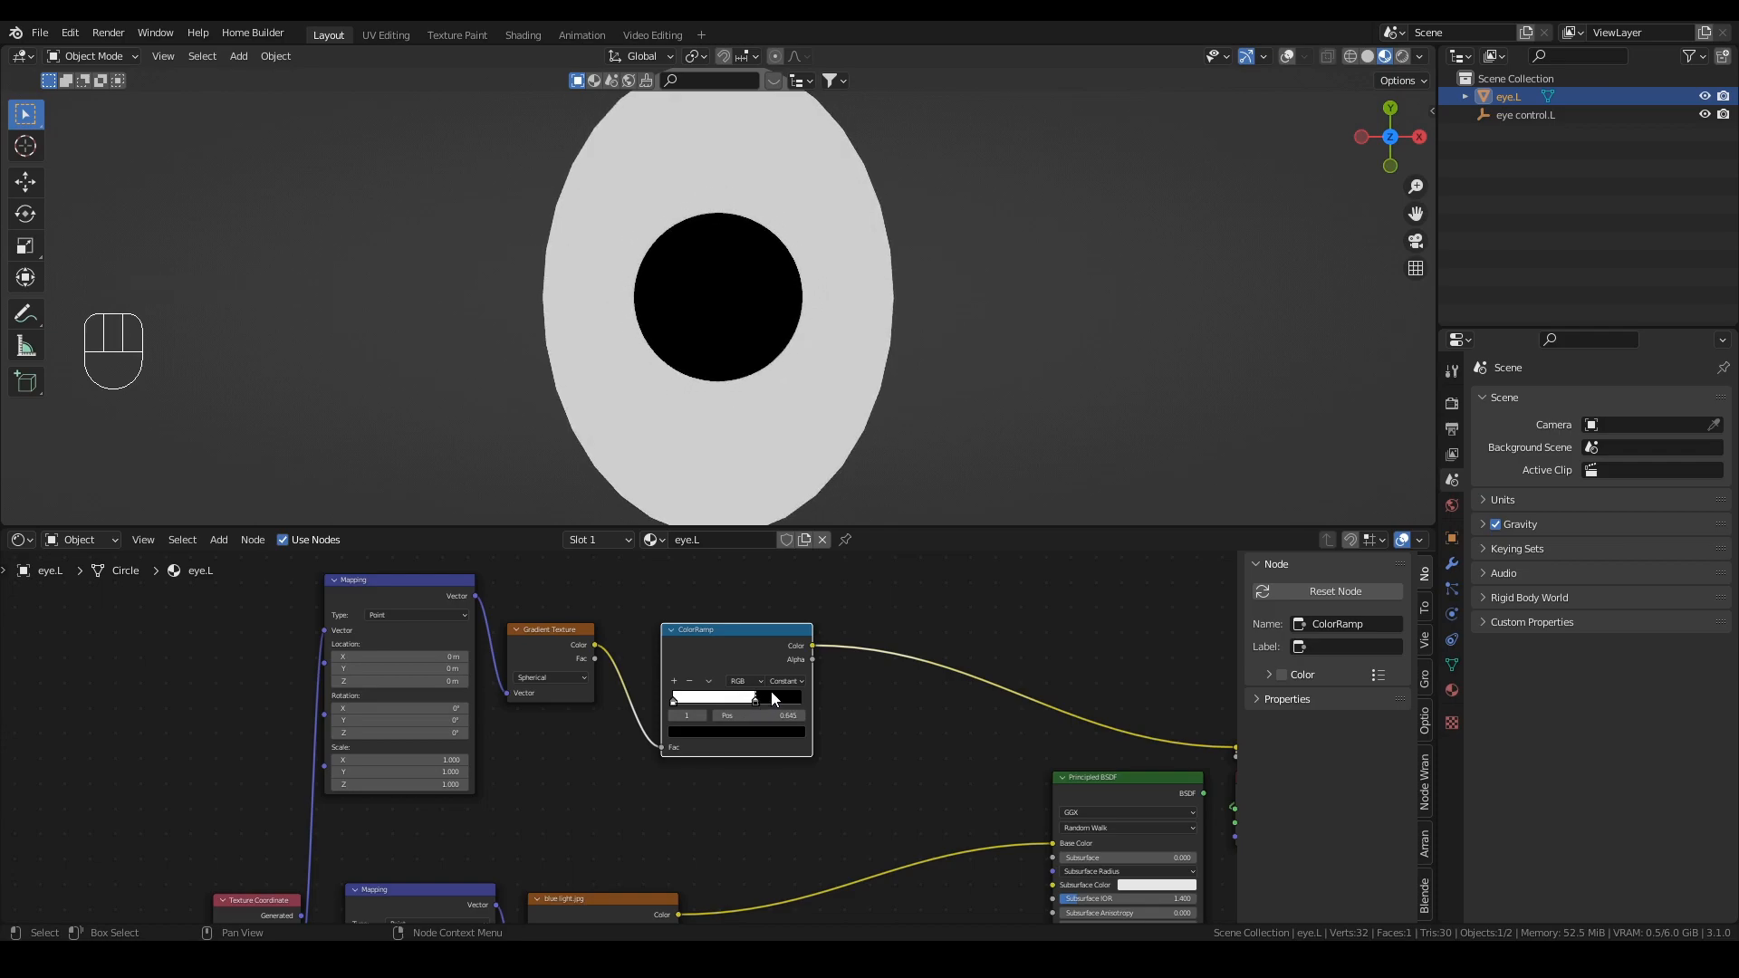
# Step: Add a MixRGB node and insert it between the blue light.jpg texture and the Principled BSDF's Base Color
pyautogui.scroll(-1, 917, 699)
pyautogui.moveTo(917, 699); pyautogui.dragTo(765, 634, button='middle')
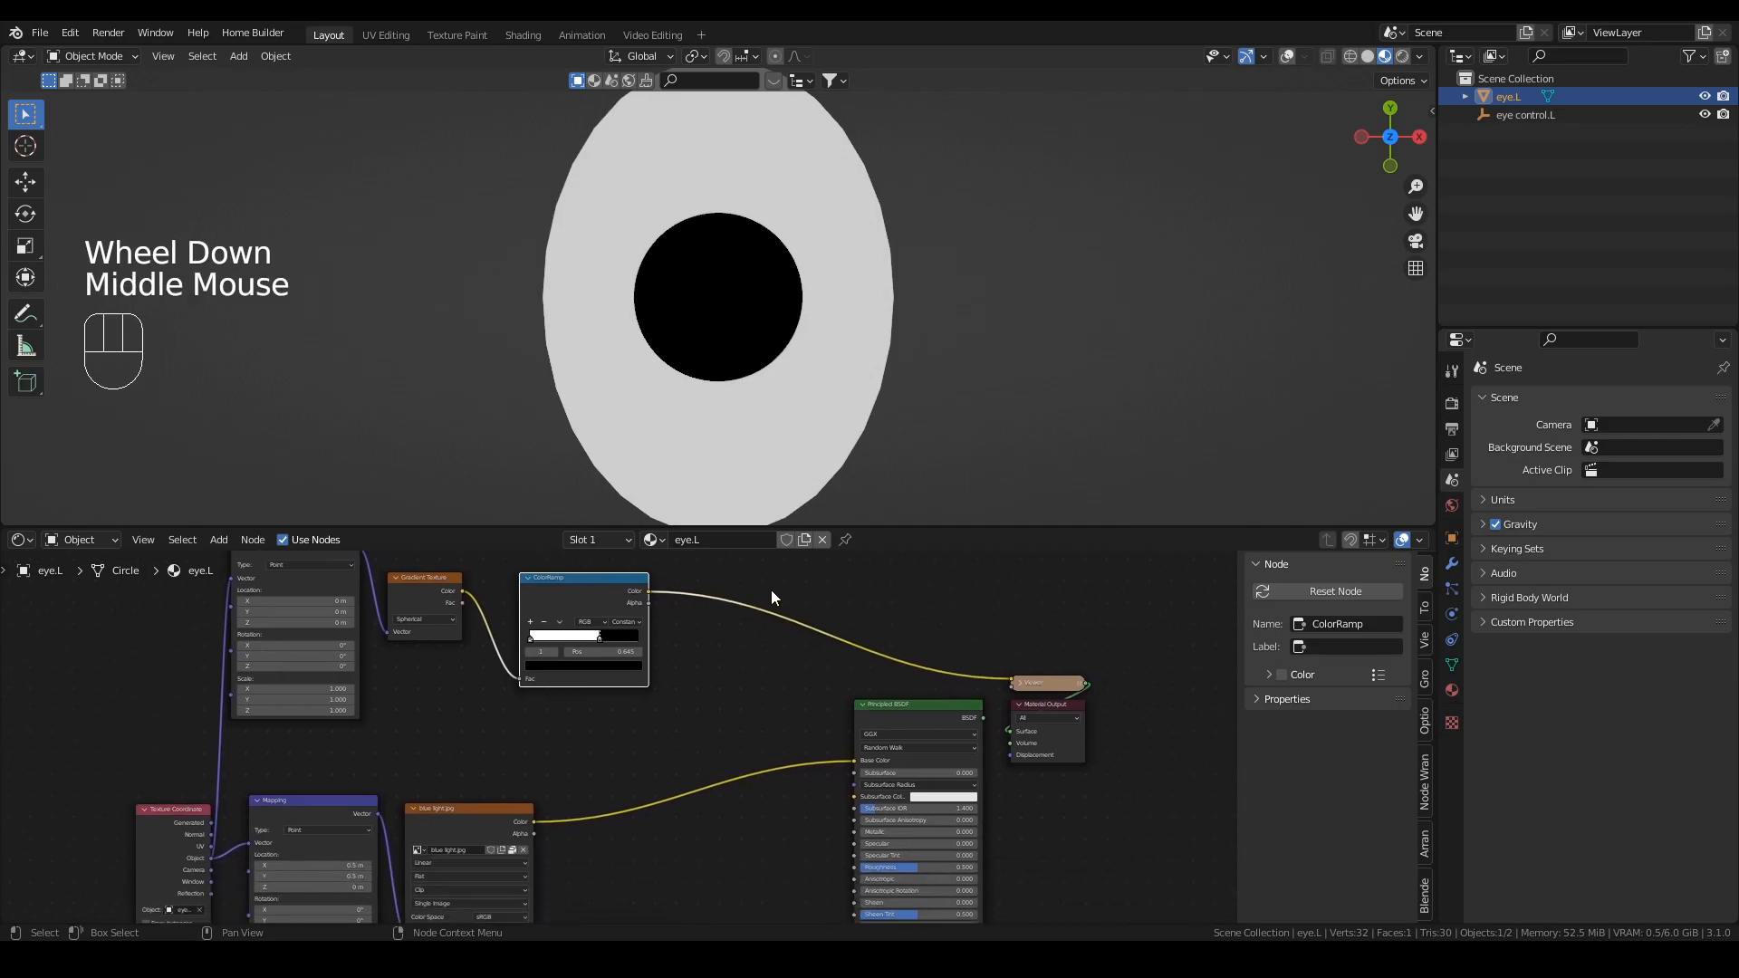
pyautogui.hotkey('shift', 'a')
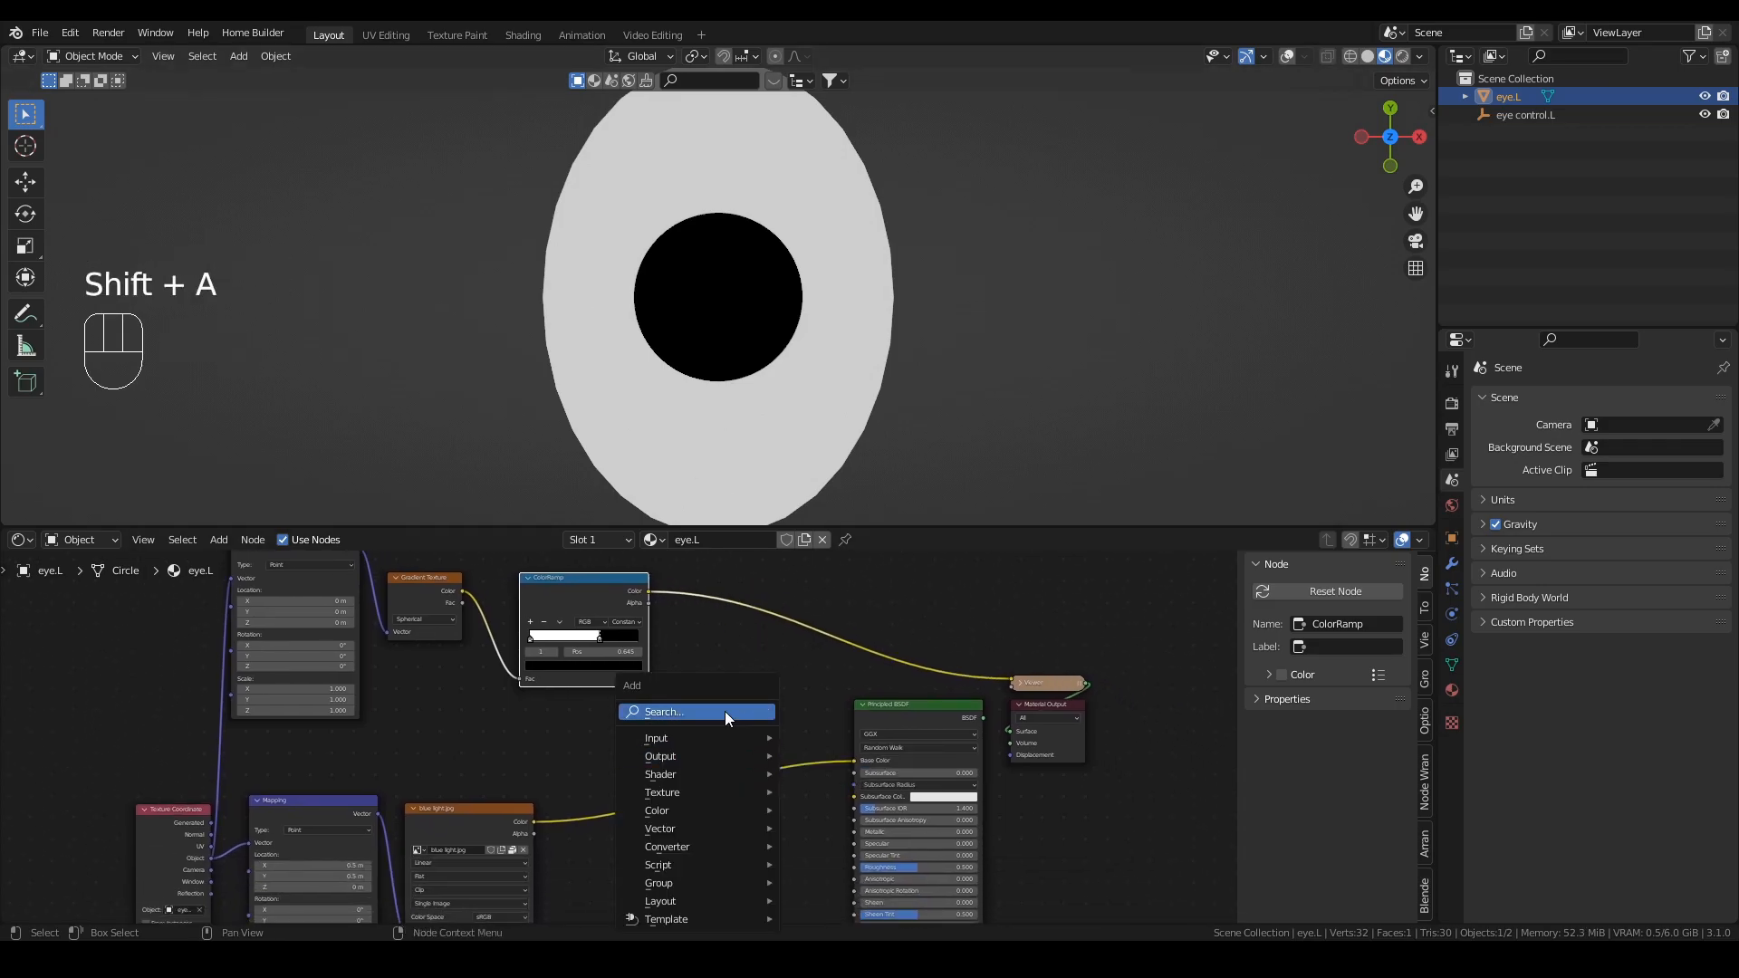
pyautogui.click(726, 715)
pyautogui.write('mix')
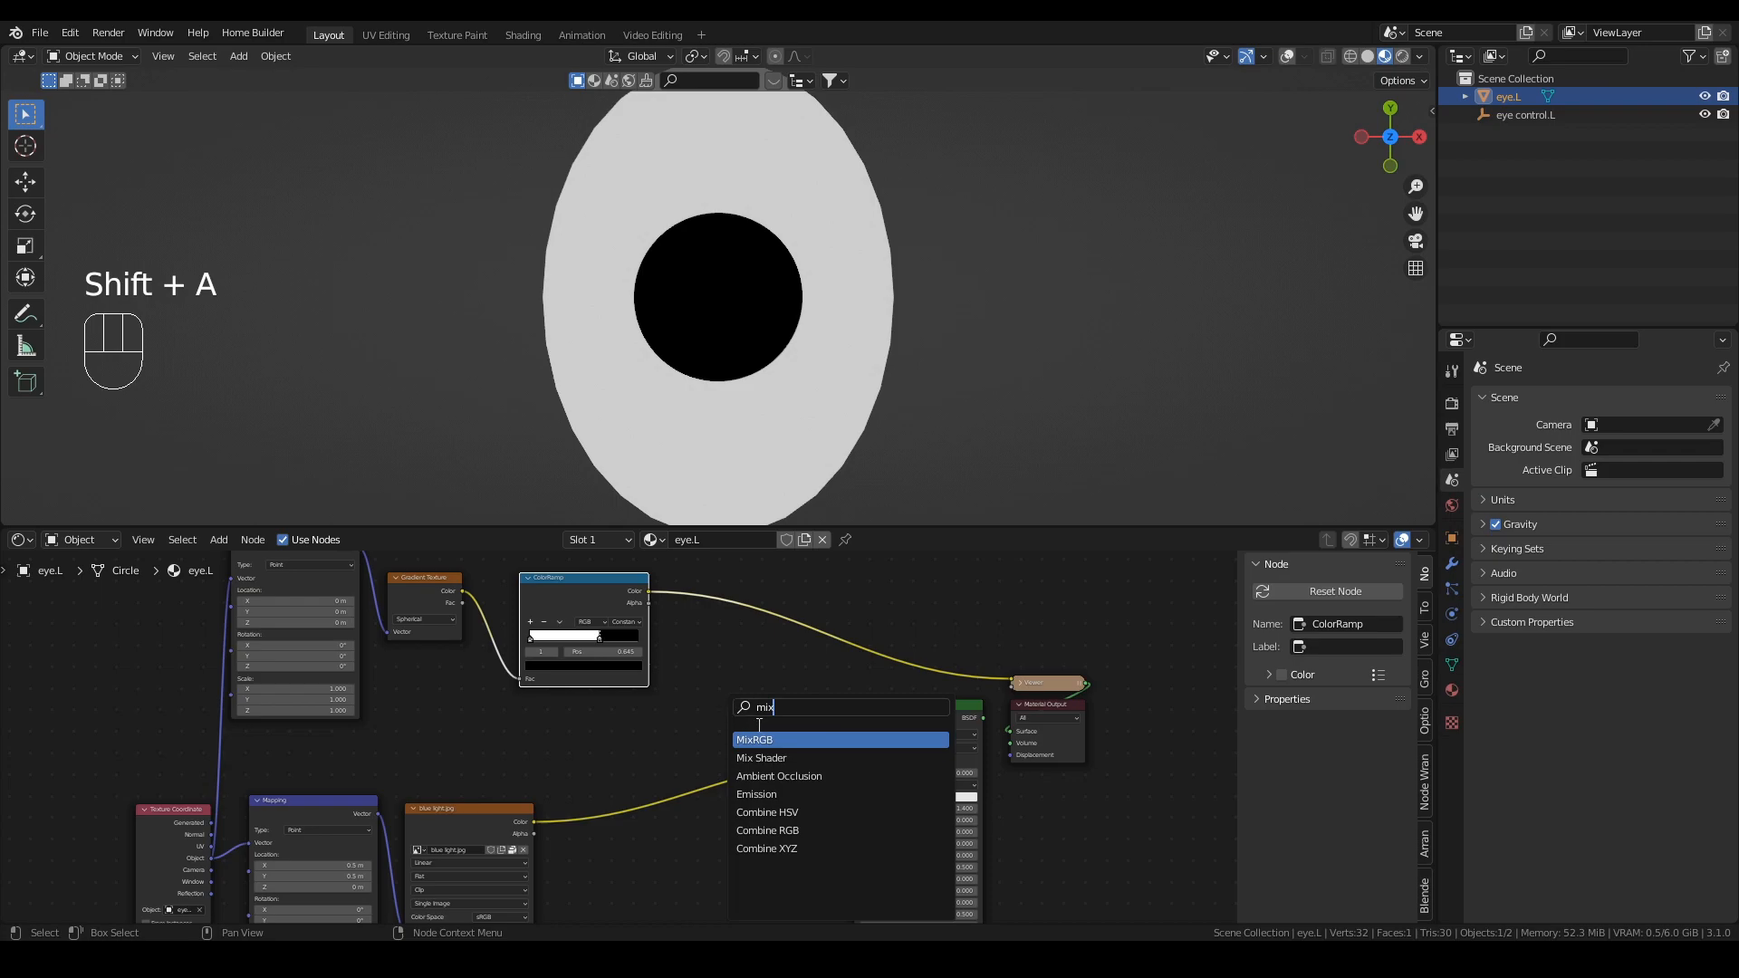
pyautogui.click(771, 740)
pyautogui.click(825, 730)
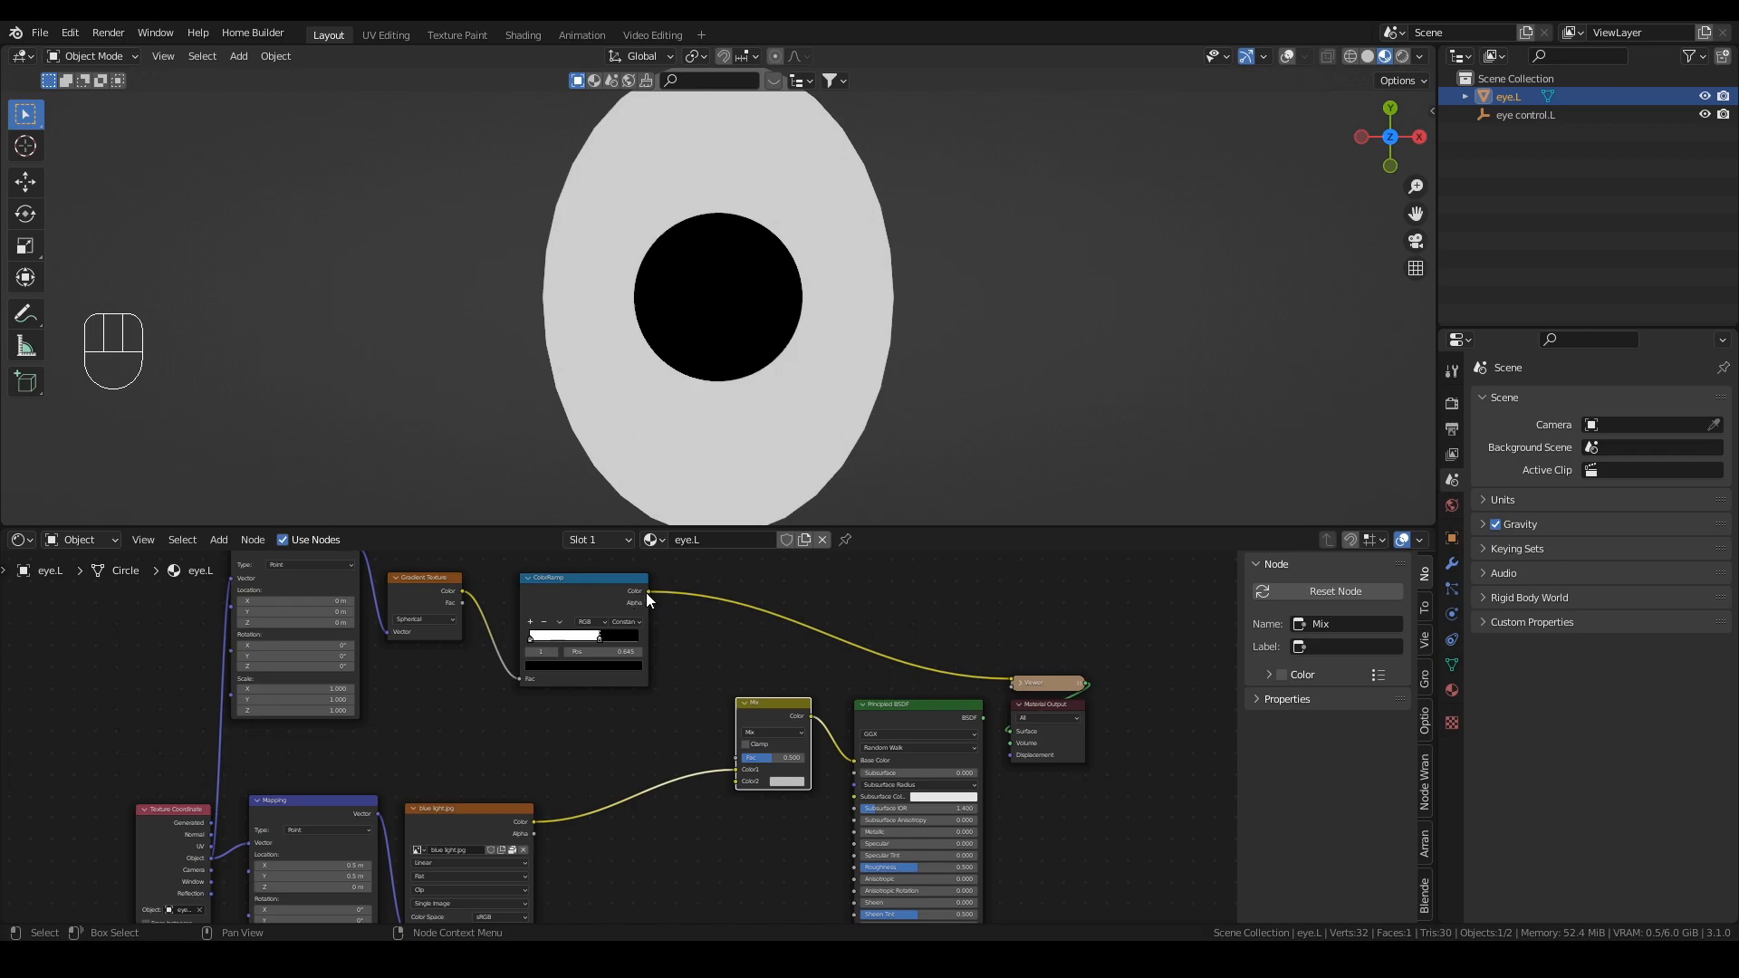
# Step: Connect the ColorRamp's Color to the Mix node's Fac and route the Principled BSDF back to the Material Output
pyautogui.moveTo(648, 593); pyautogui.dragTo(737, 757)
pyautogui.keyDown('ctrl'); pyautogui.keyDown('shift'); pyautogui.click(943, 705); pyautogui.keyUp('shift'); pyautogui.keyUp('ctrl')
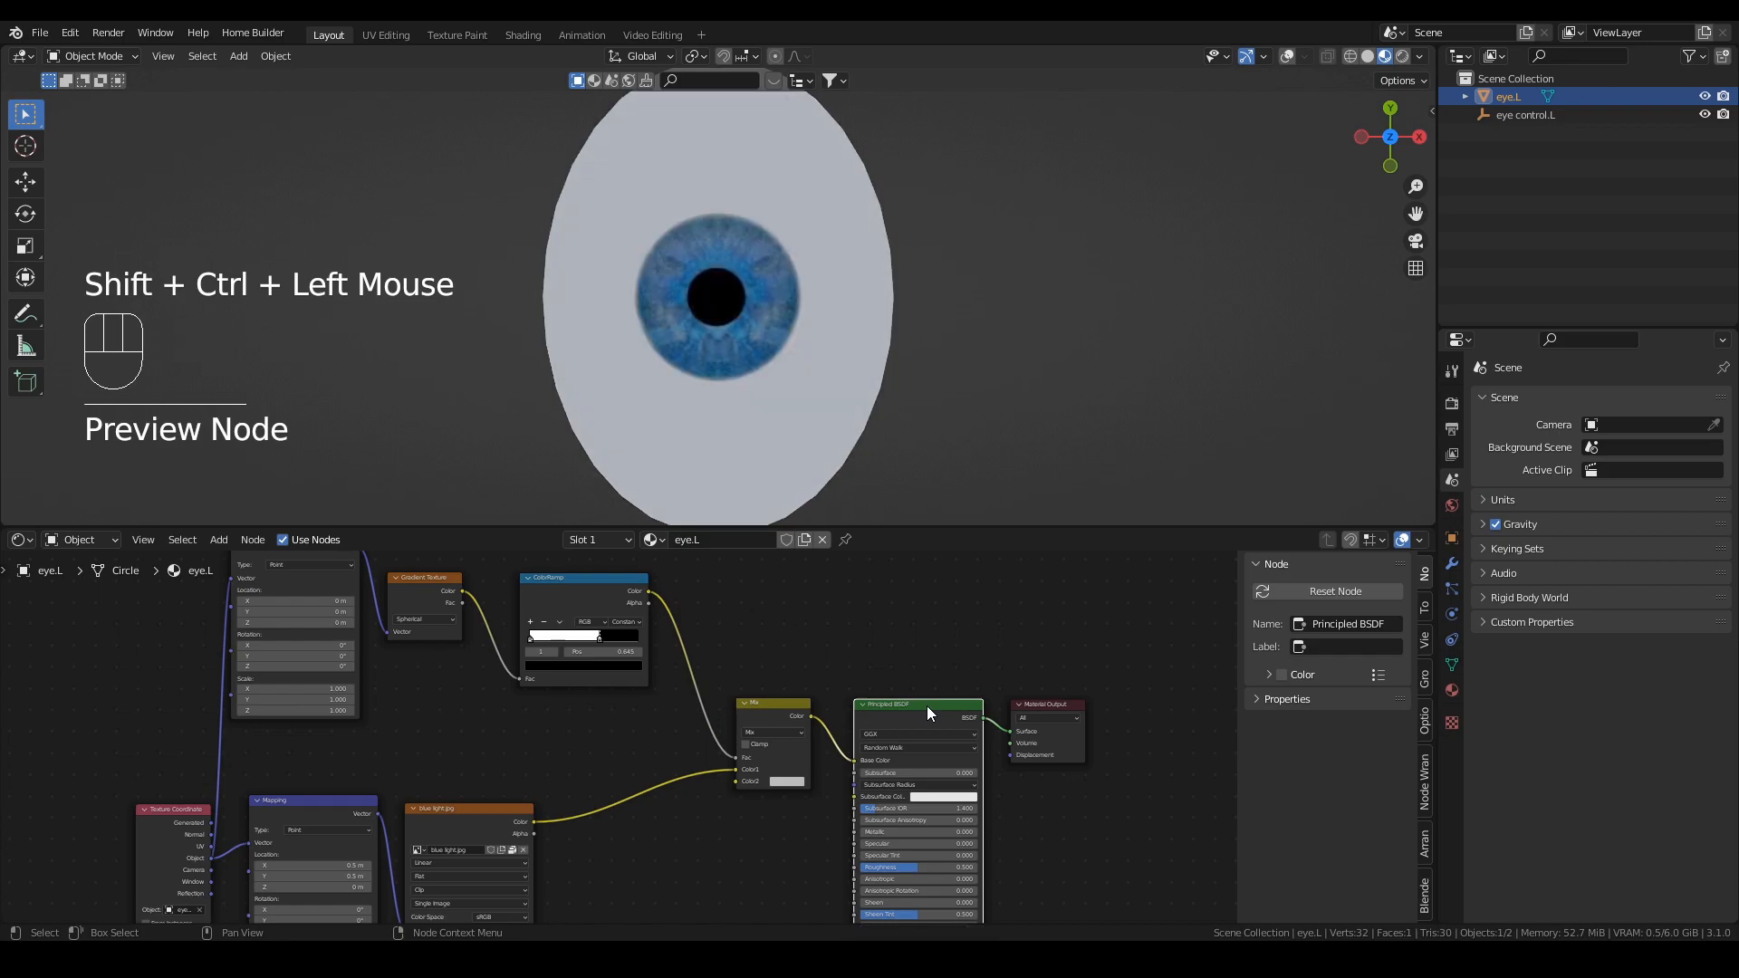
# Step: Fine-tune the ColorRamp's black stop at 0.641 to match the edge of the iris
pyautogui.scroll(2, 807, 739)
pyautogui.scroll(2, 808, 739)
pyautogui.moveTo(589, 589); pyautogui.dragTo(589, 590)
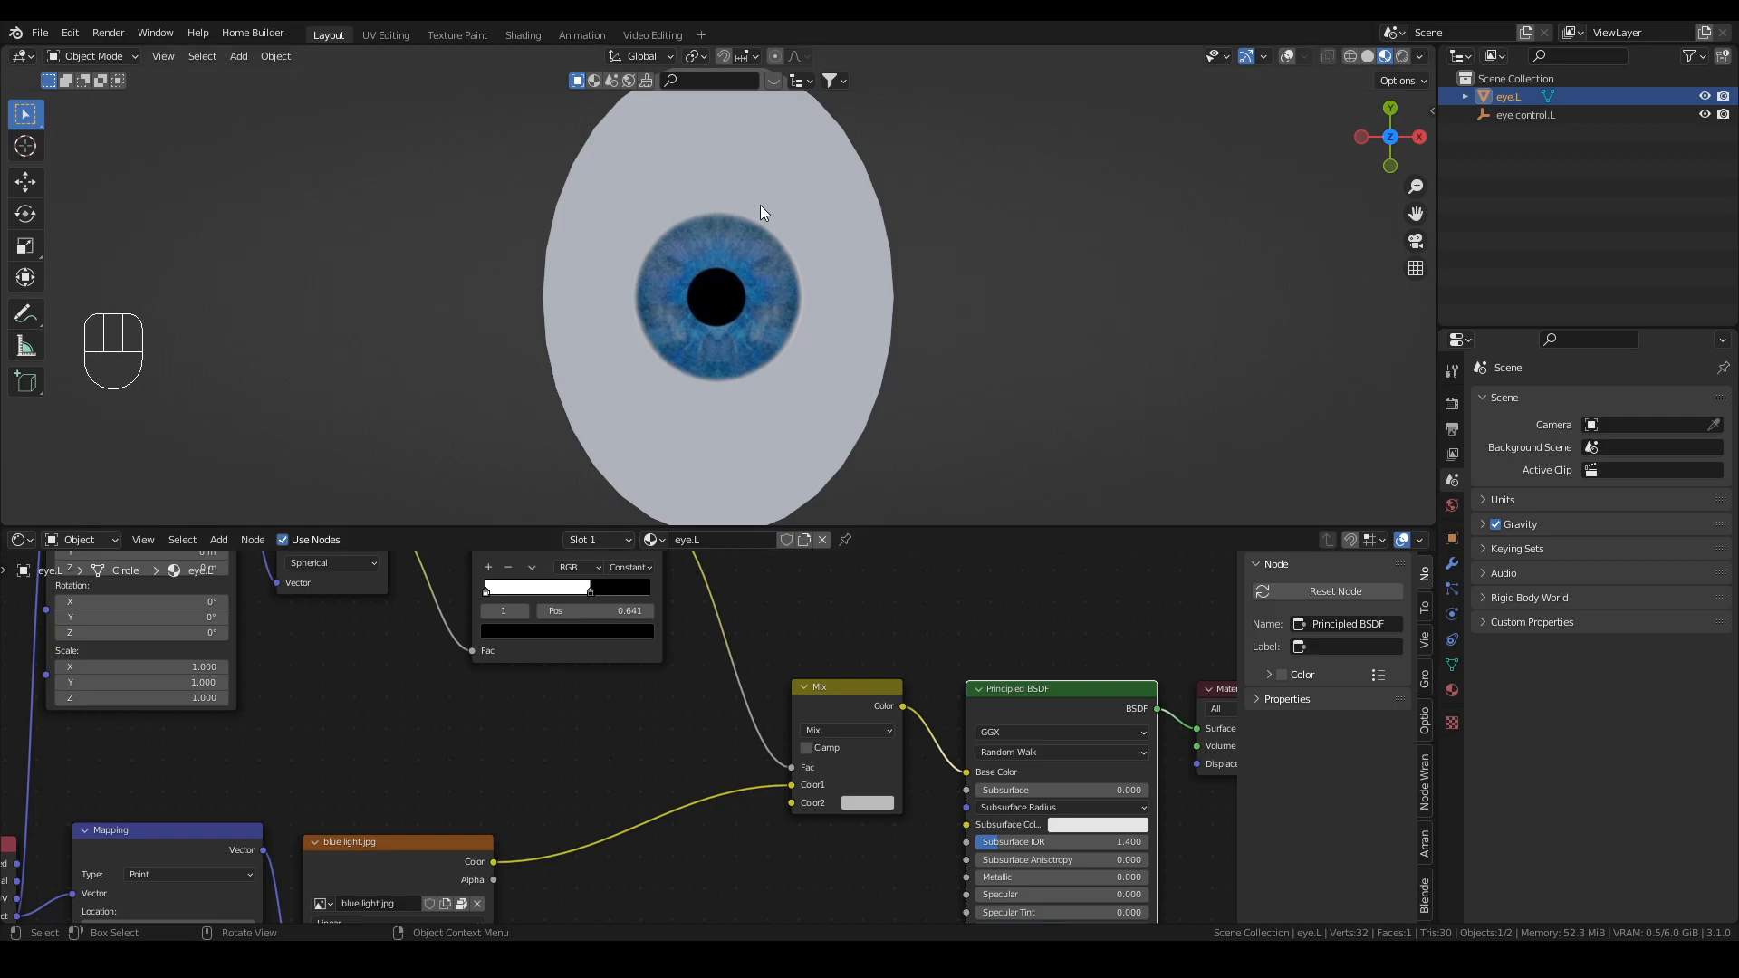
# Step: Set the Mix node's Color2 to full-brightness white for the eye white
pyautogui.scroll(2, 902, 729)
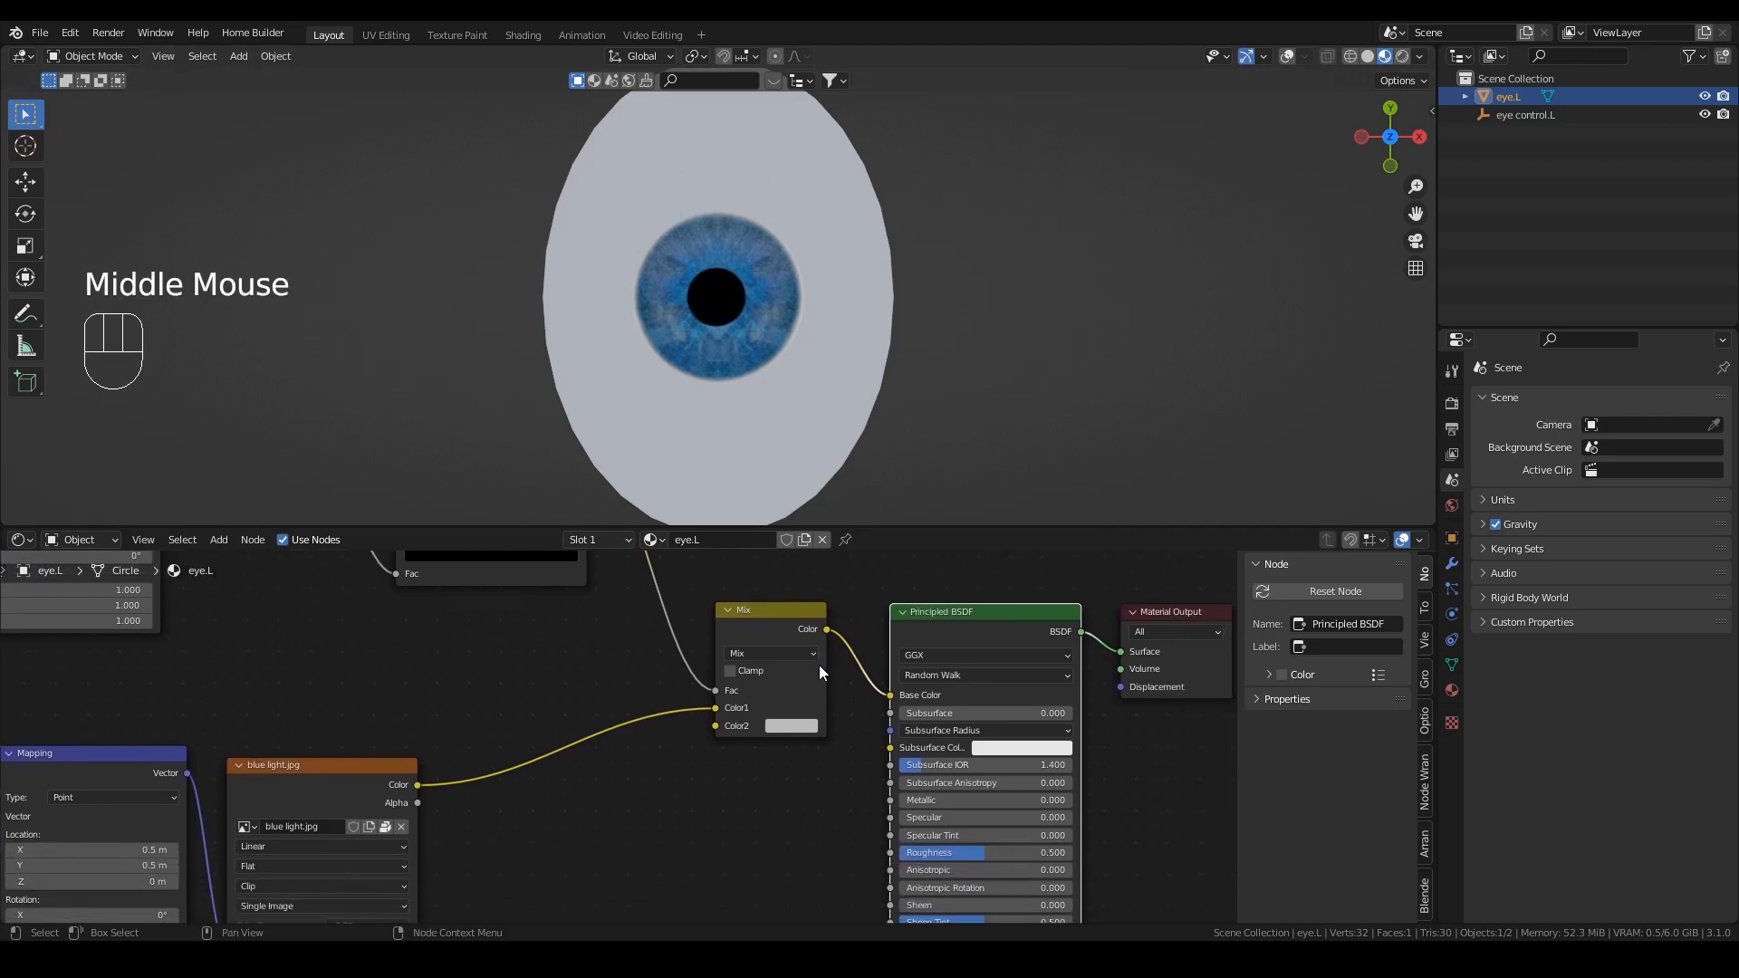
pyautogui.click(839, 723)
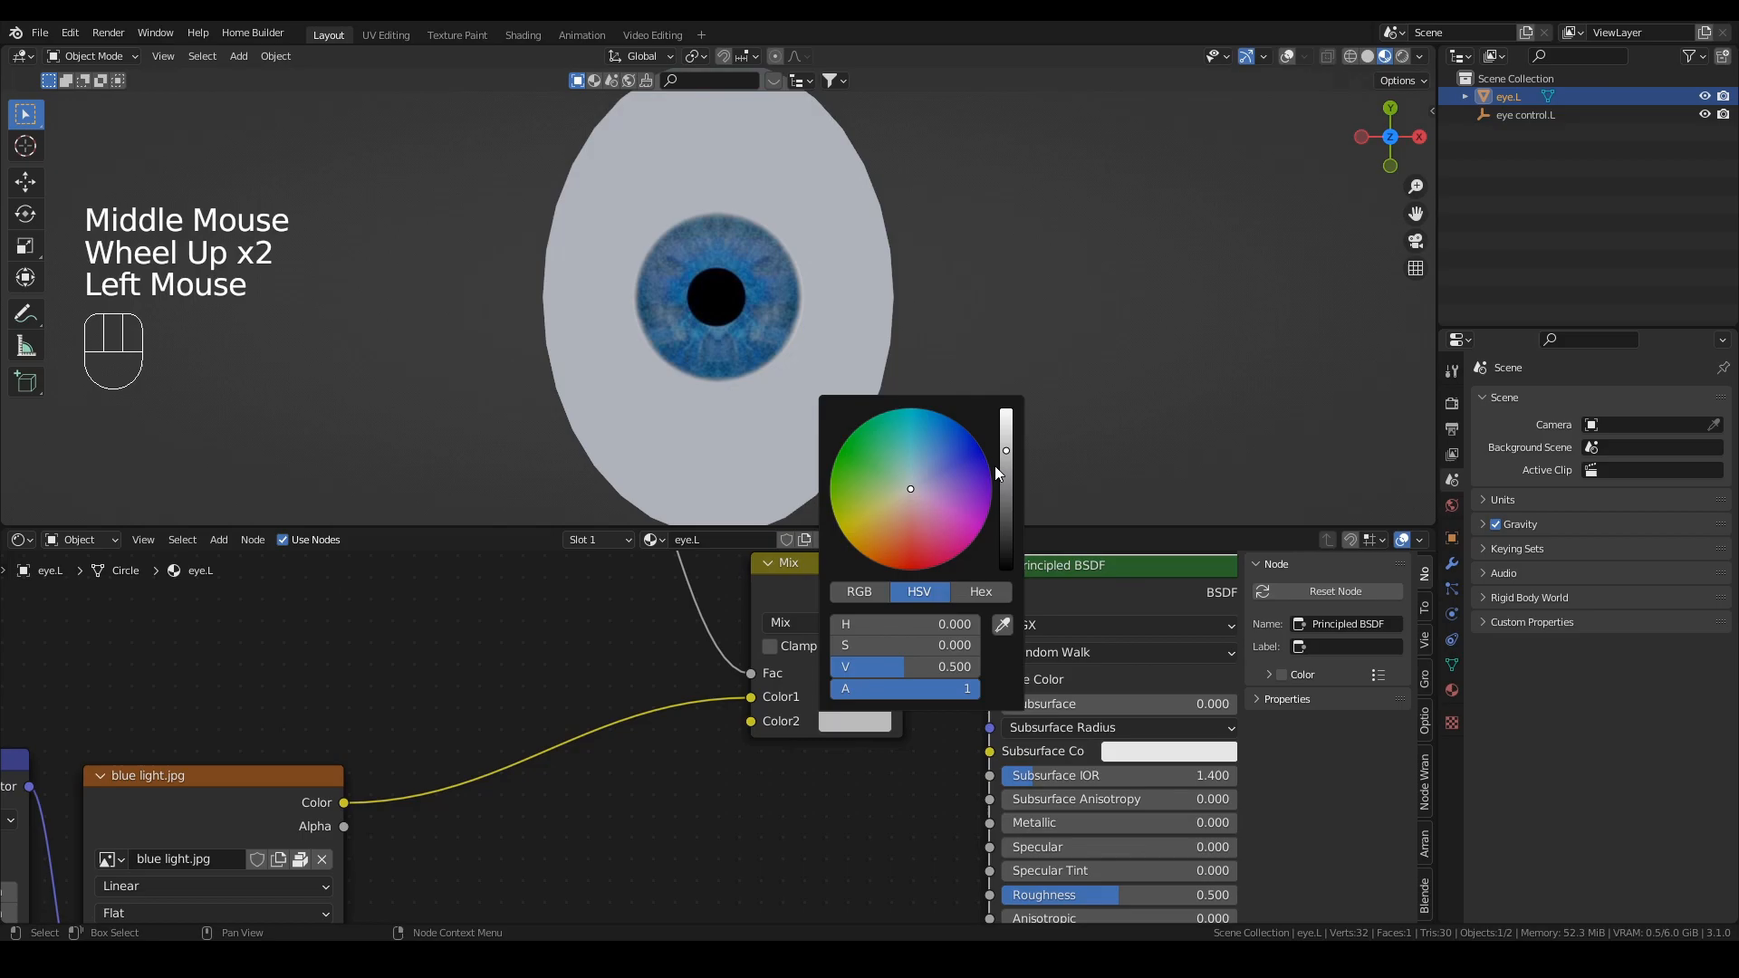
pyautogui.moveTo(1007, 450); pyautogui.dragTo(1007, 408)
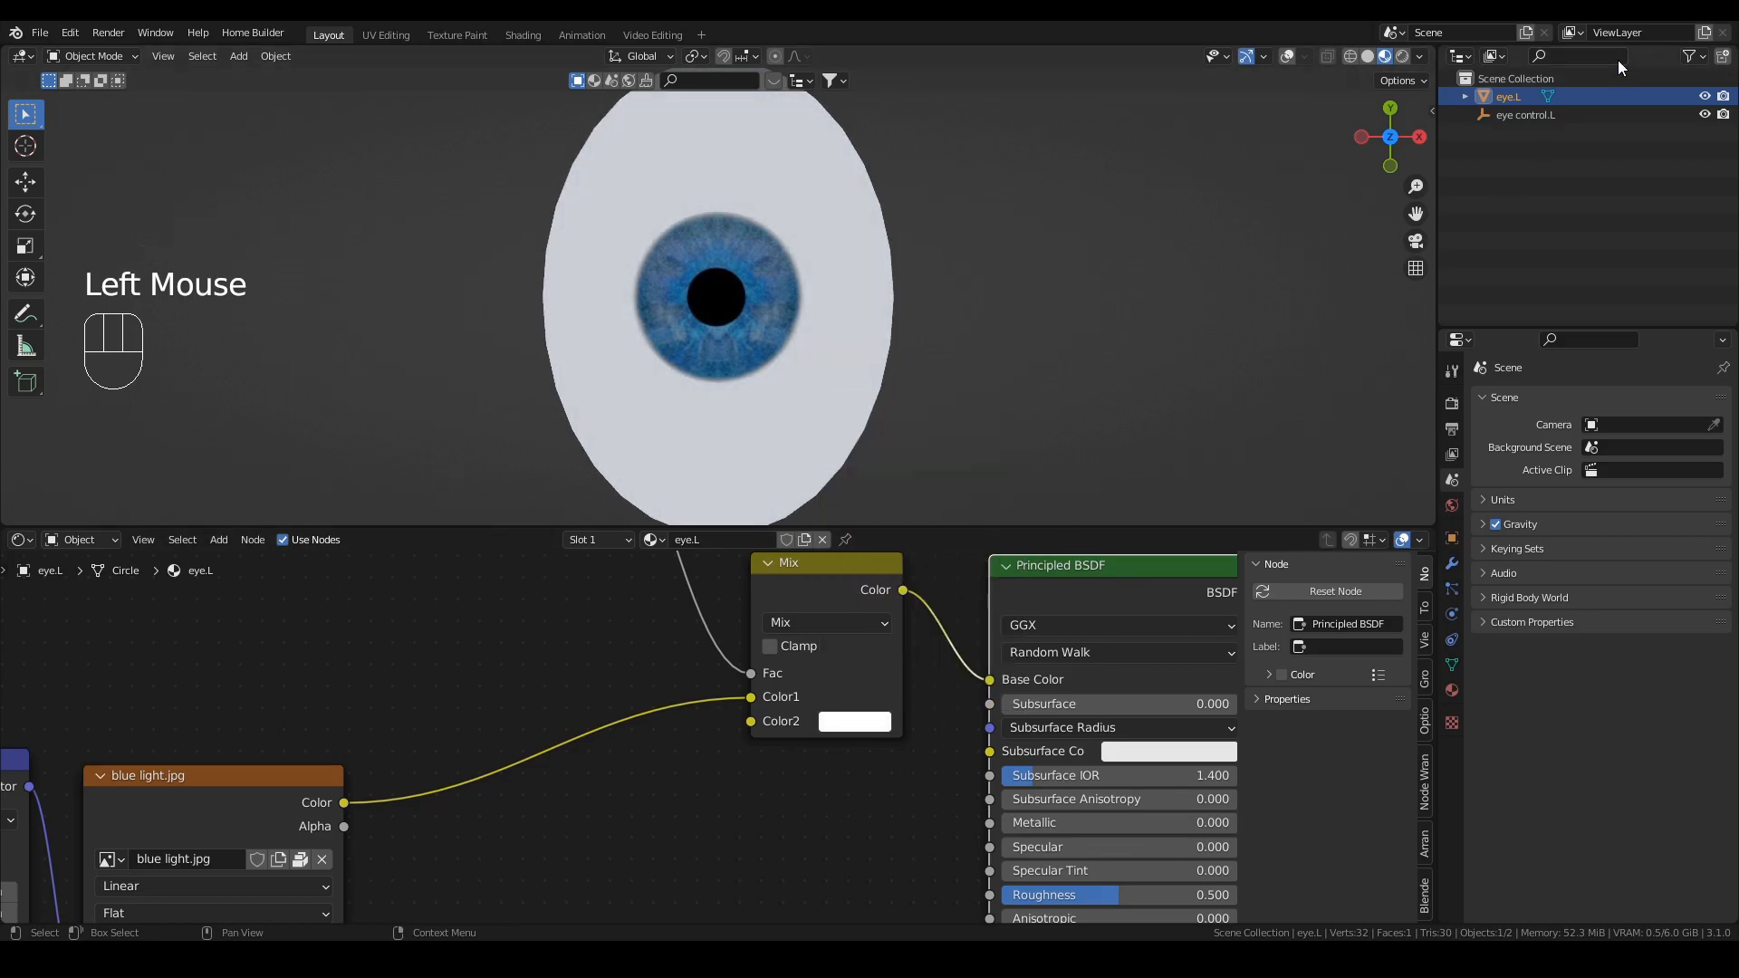
# Step: Show the viewport overlays and test-move the eye control.L empty across the eye, cancelling each move
pyautogui.click(1529, 115)
pyautogui.press('g')
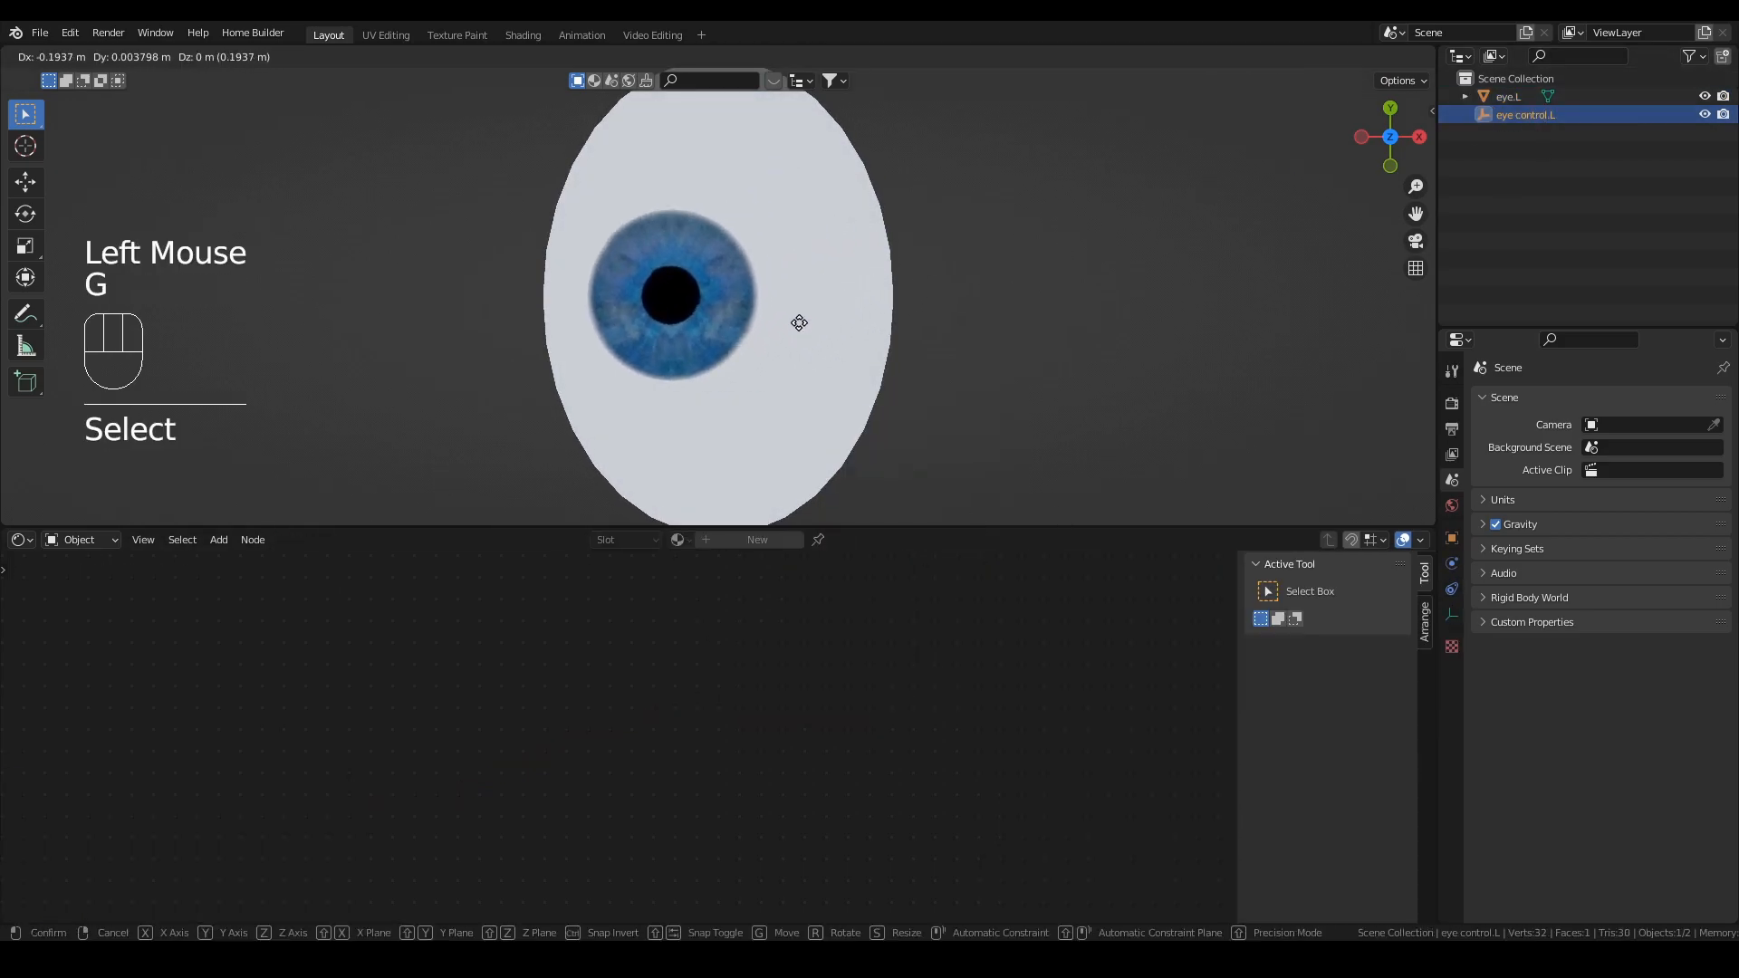
pyautogui.rightClick(883, 340)
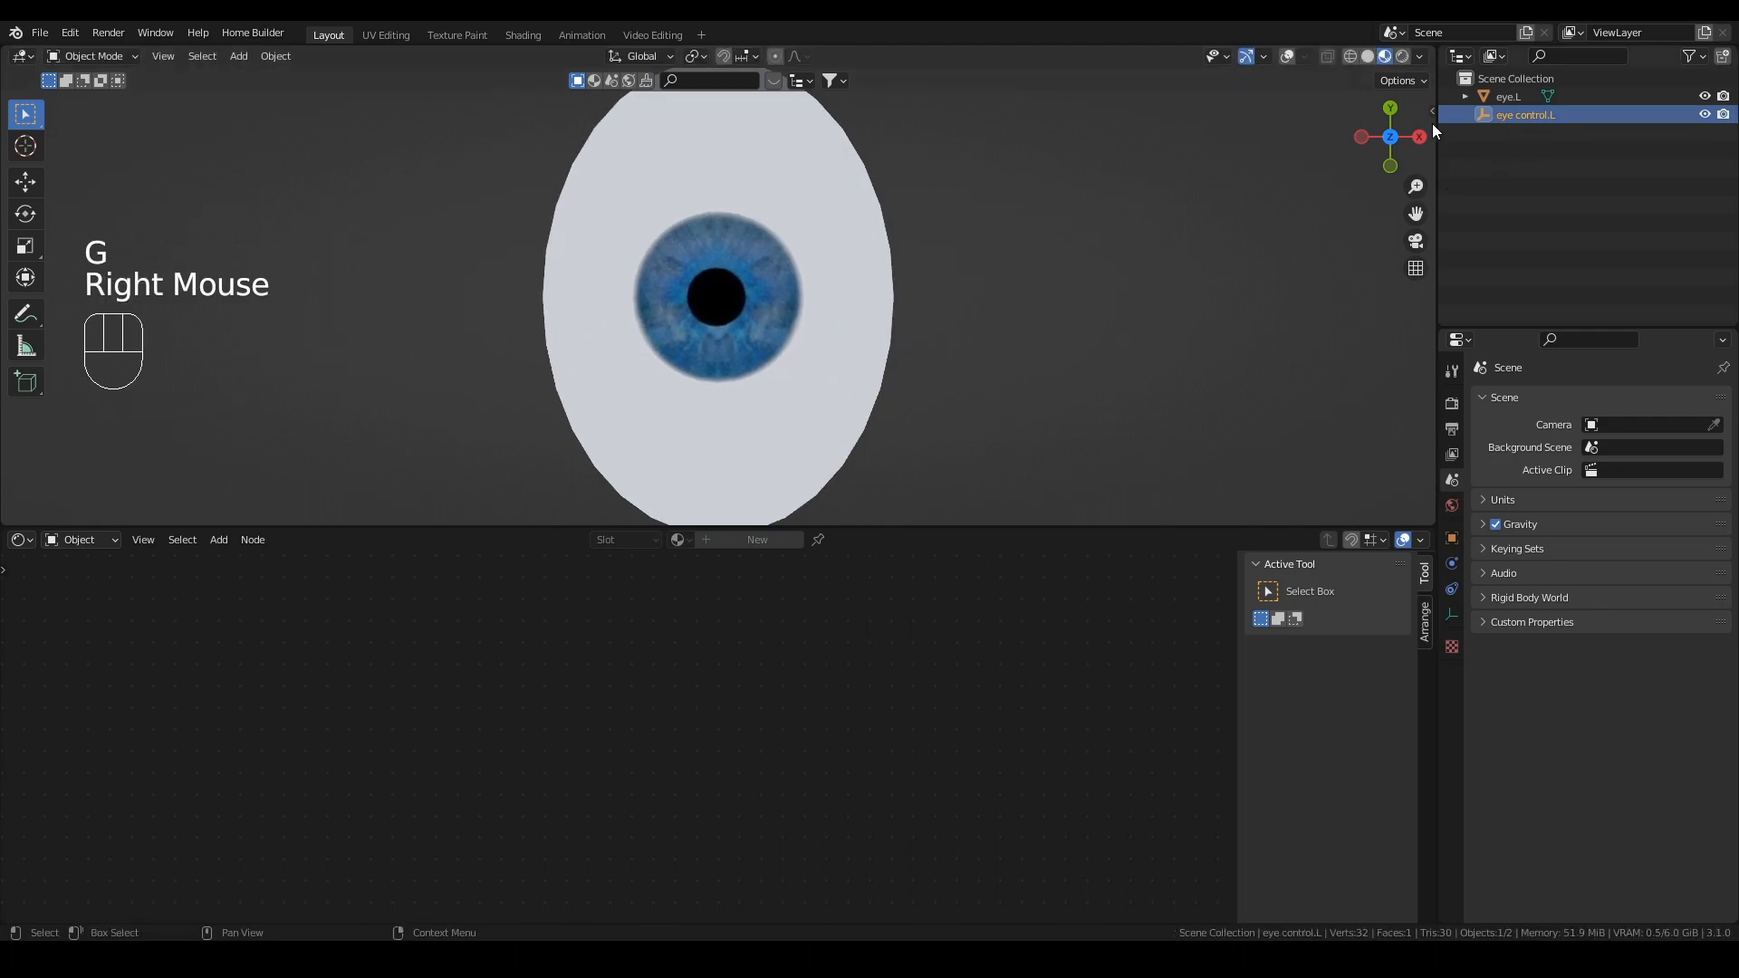
pyautogui.click(1287, 56)
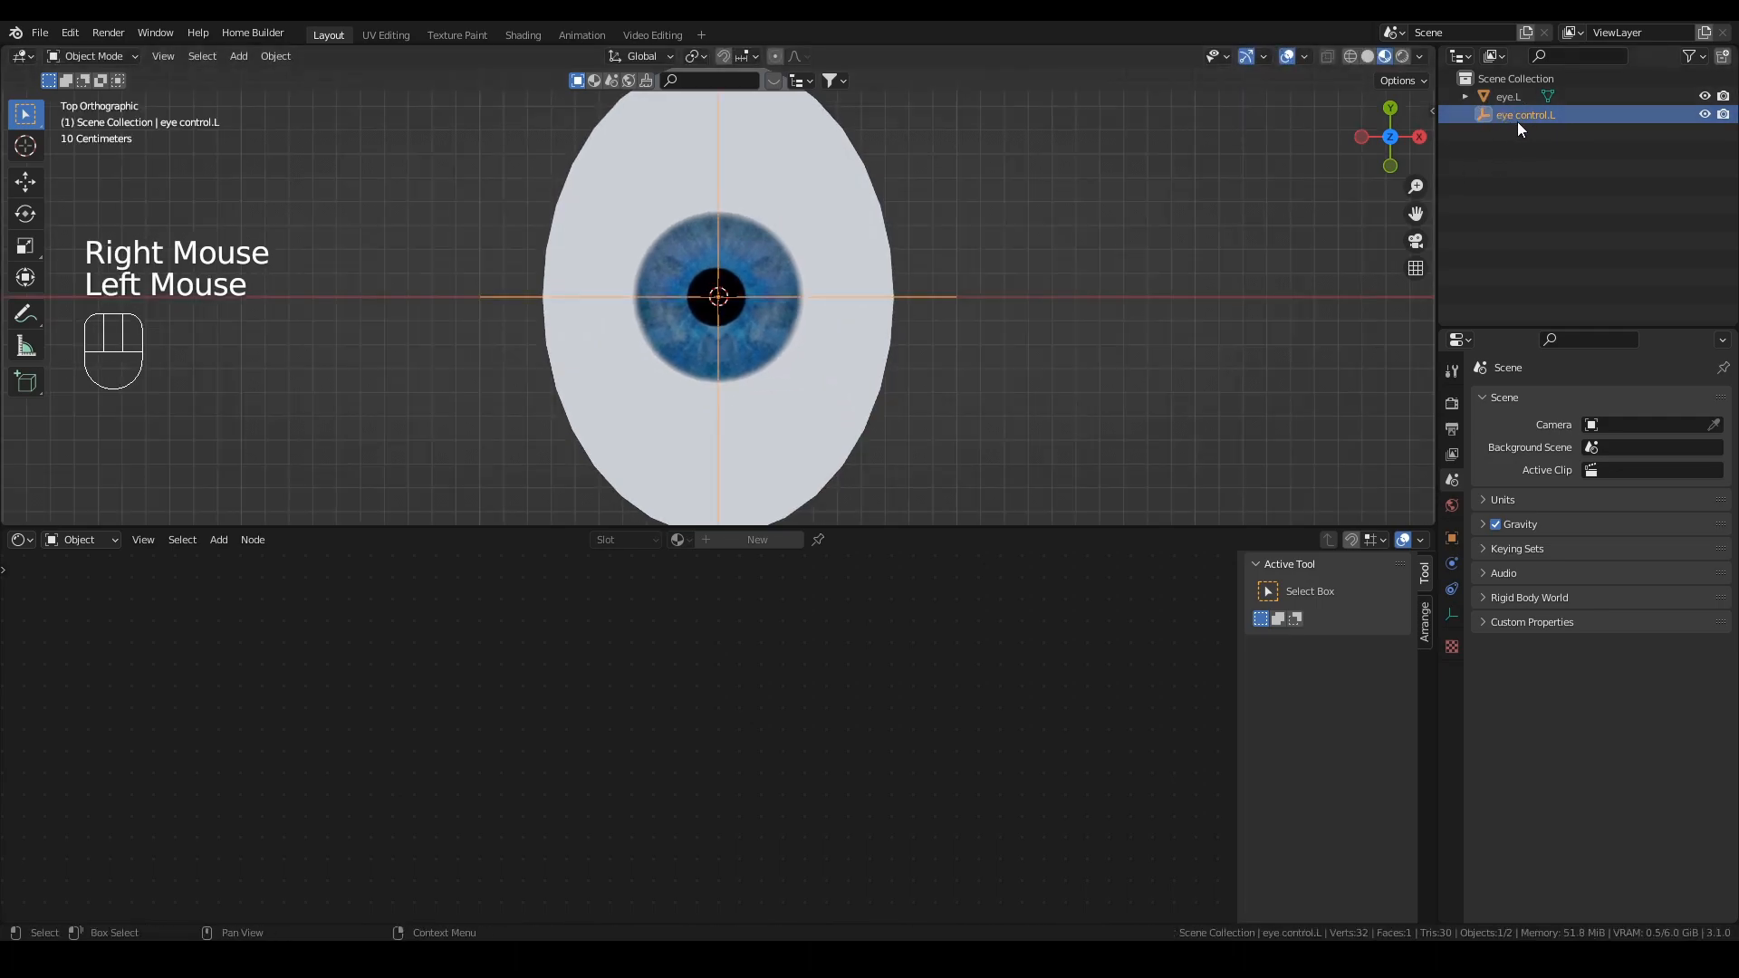
pyautogui.press('g')
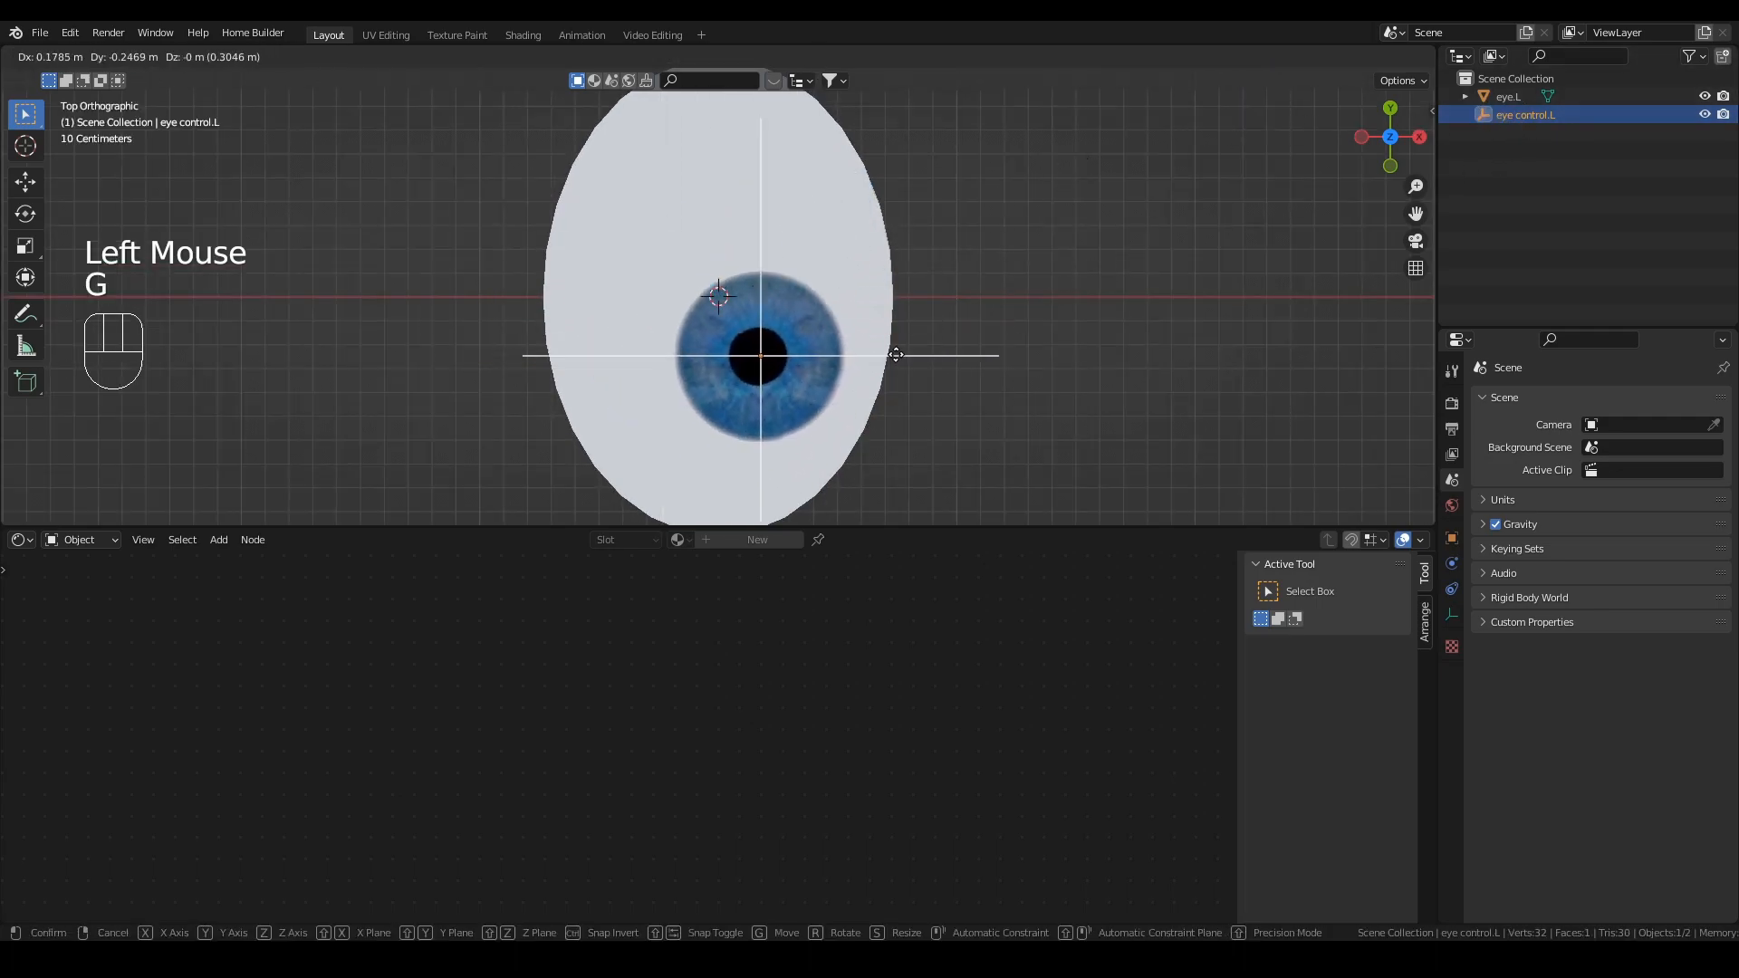
pyautogui.rightClick(846, 342)
# Step: Add a Shrinkwrap constraint targeting eye.L to the eye control.L empty, and test it with a trial move
pyautogui.click(1452, 589)
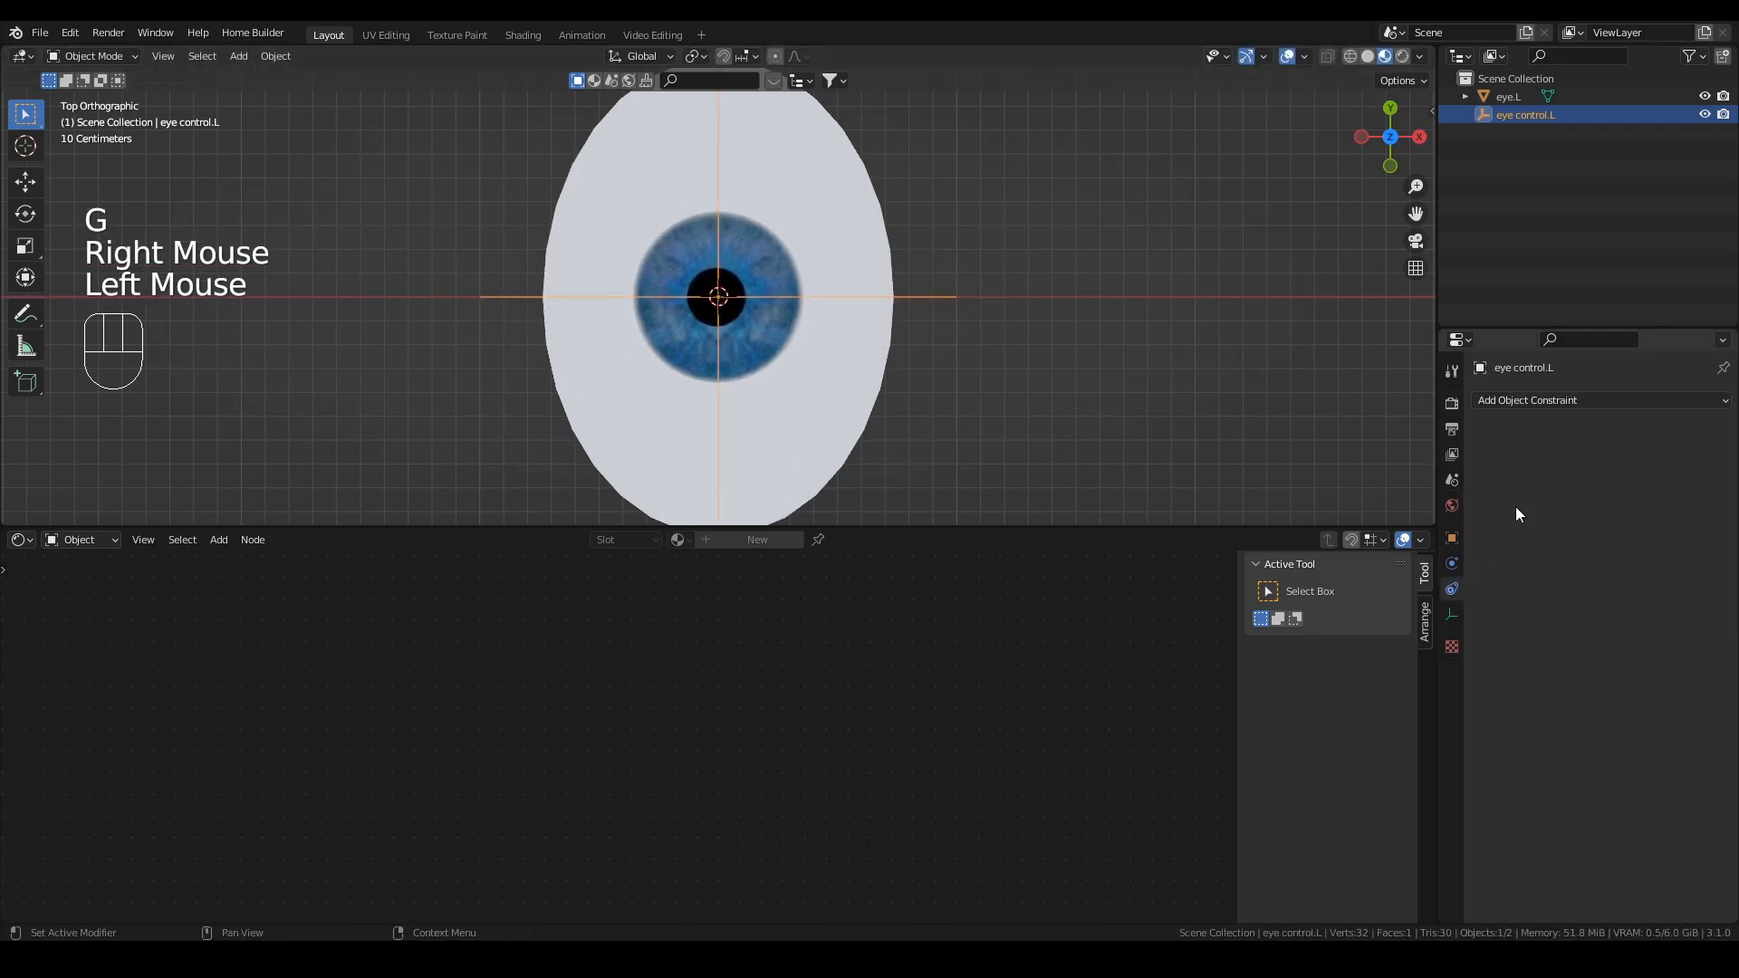
pyautogui.click(1556, 400)
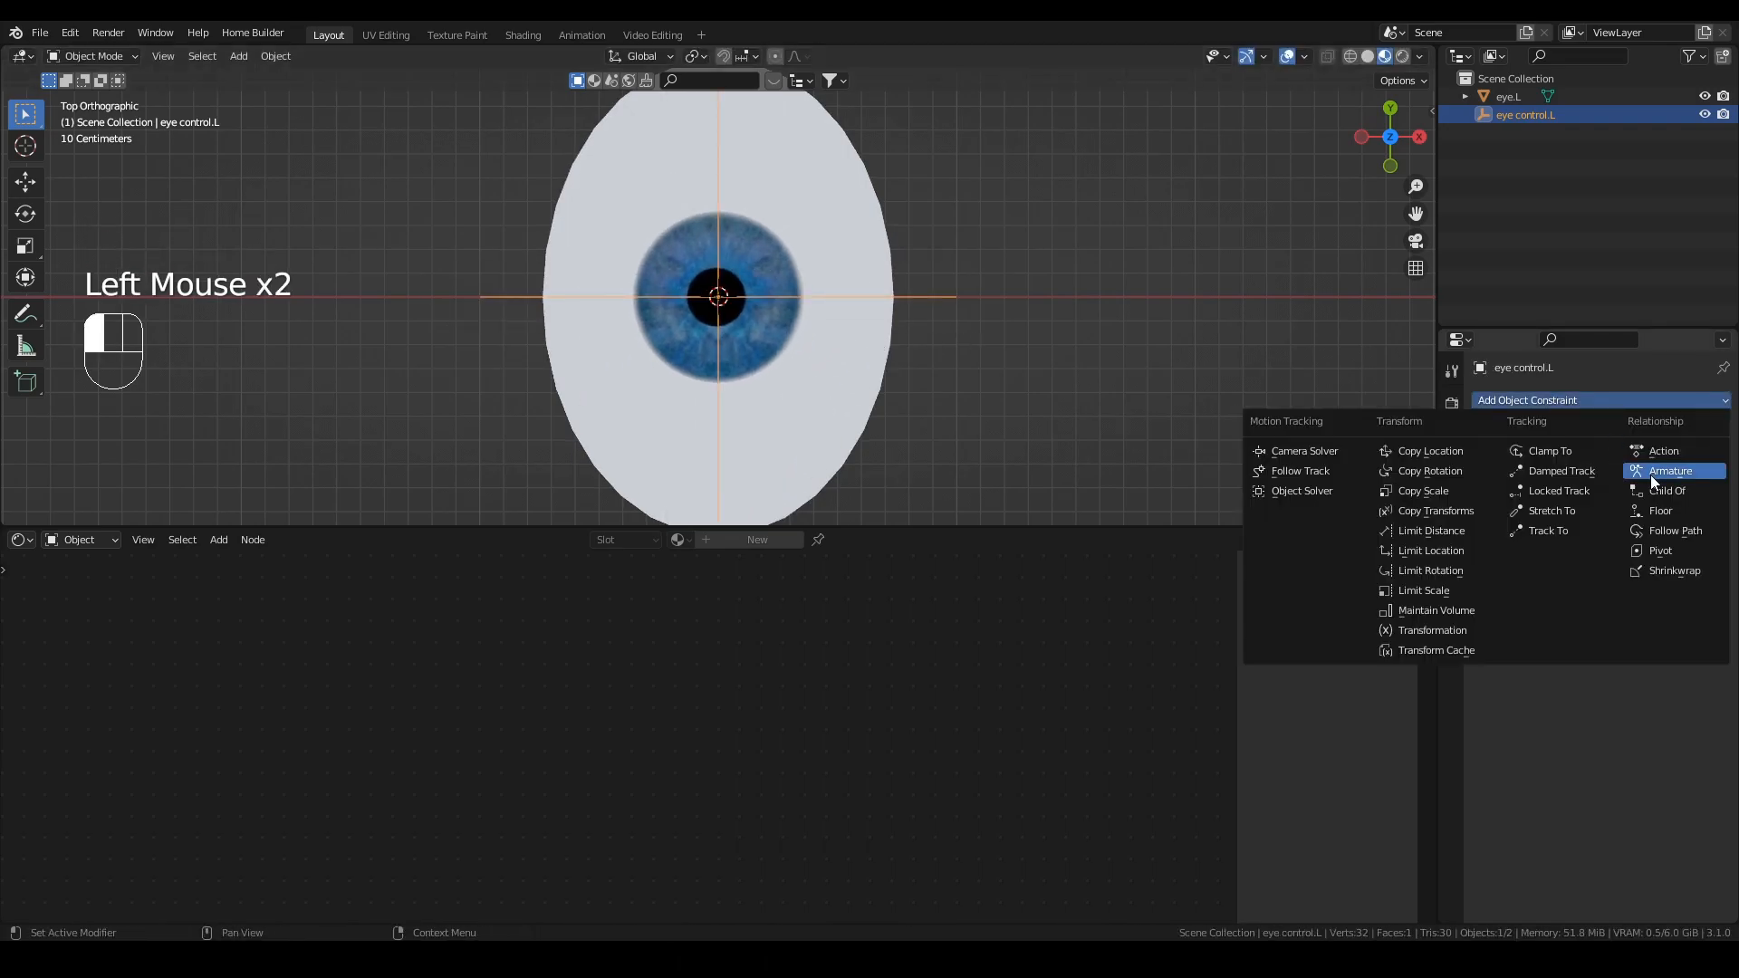
pyautogui.click(1676, 571)
pyautogui.click(1694, 457)
pyautogui.click(832, 310)
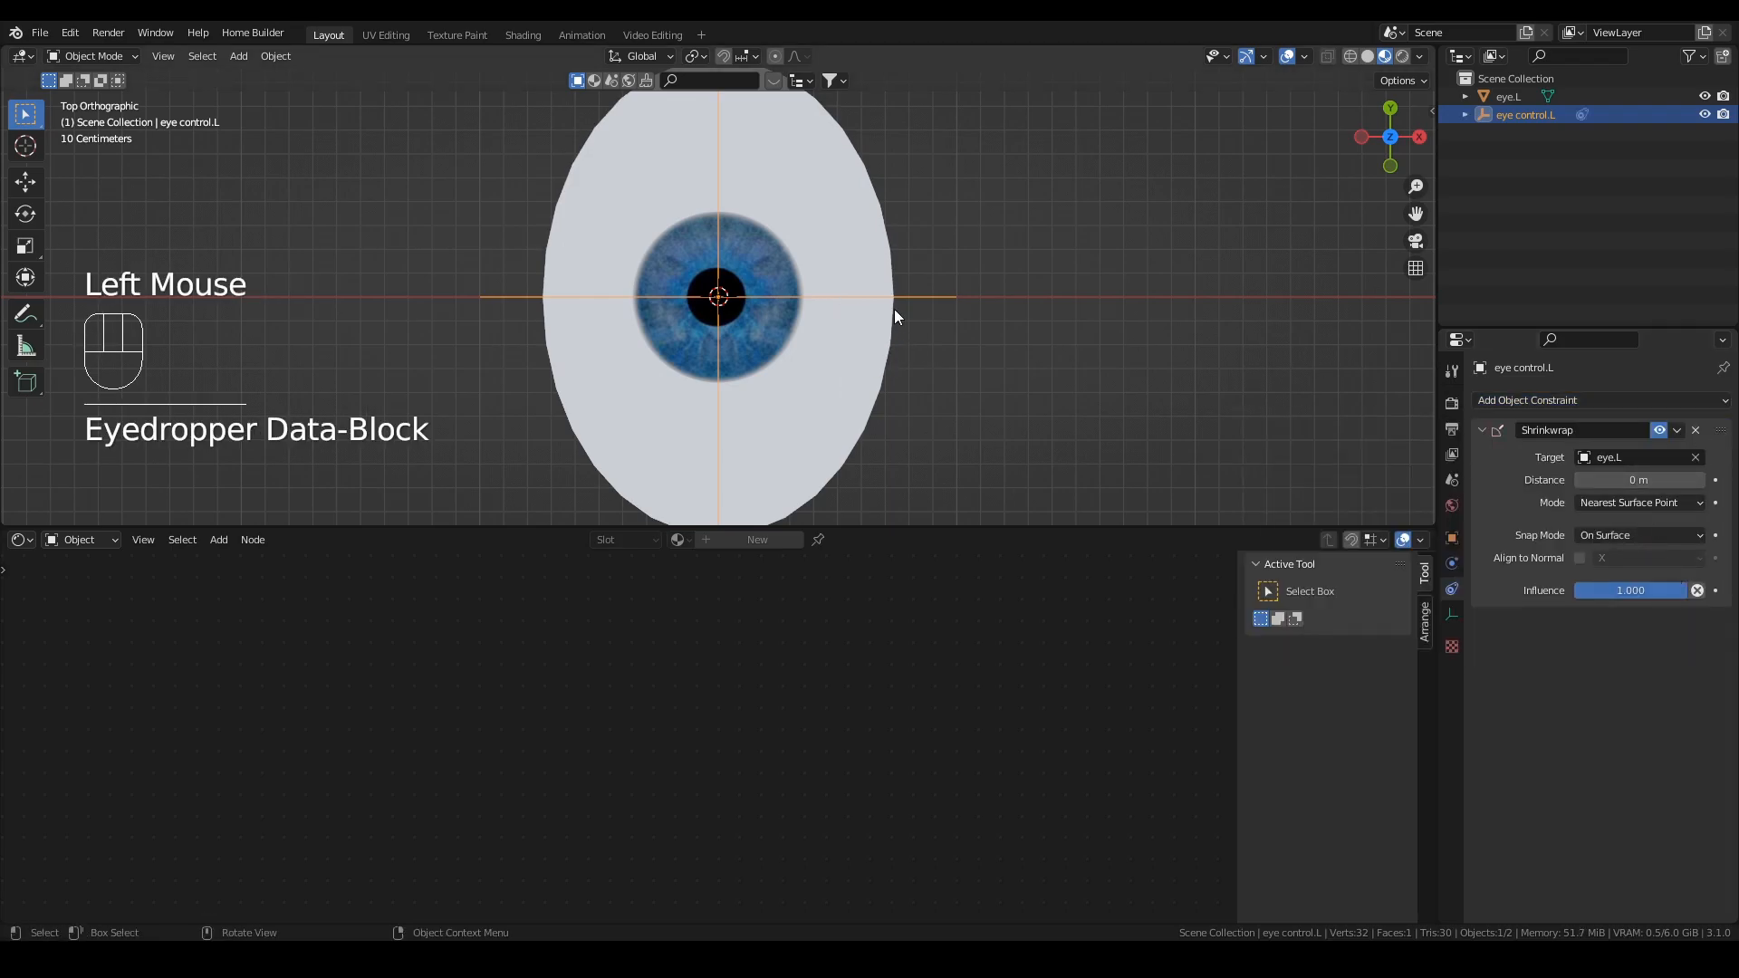
pyautogui.press('g')
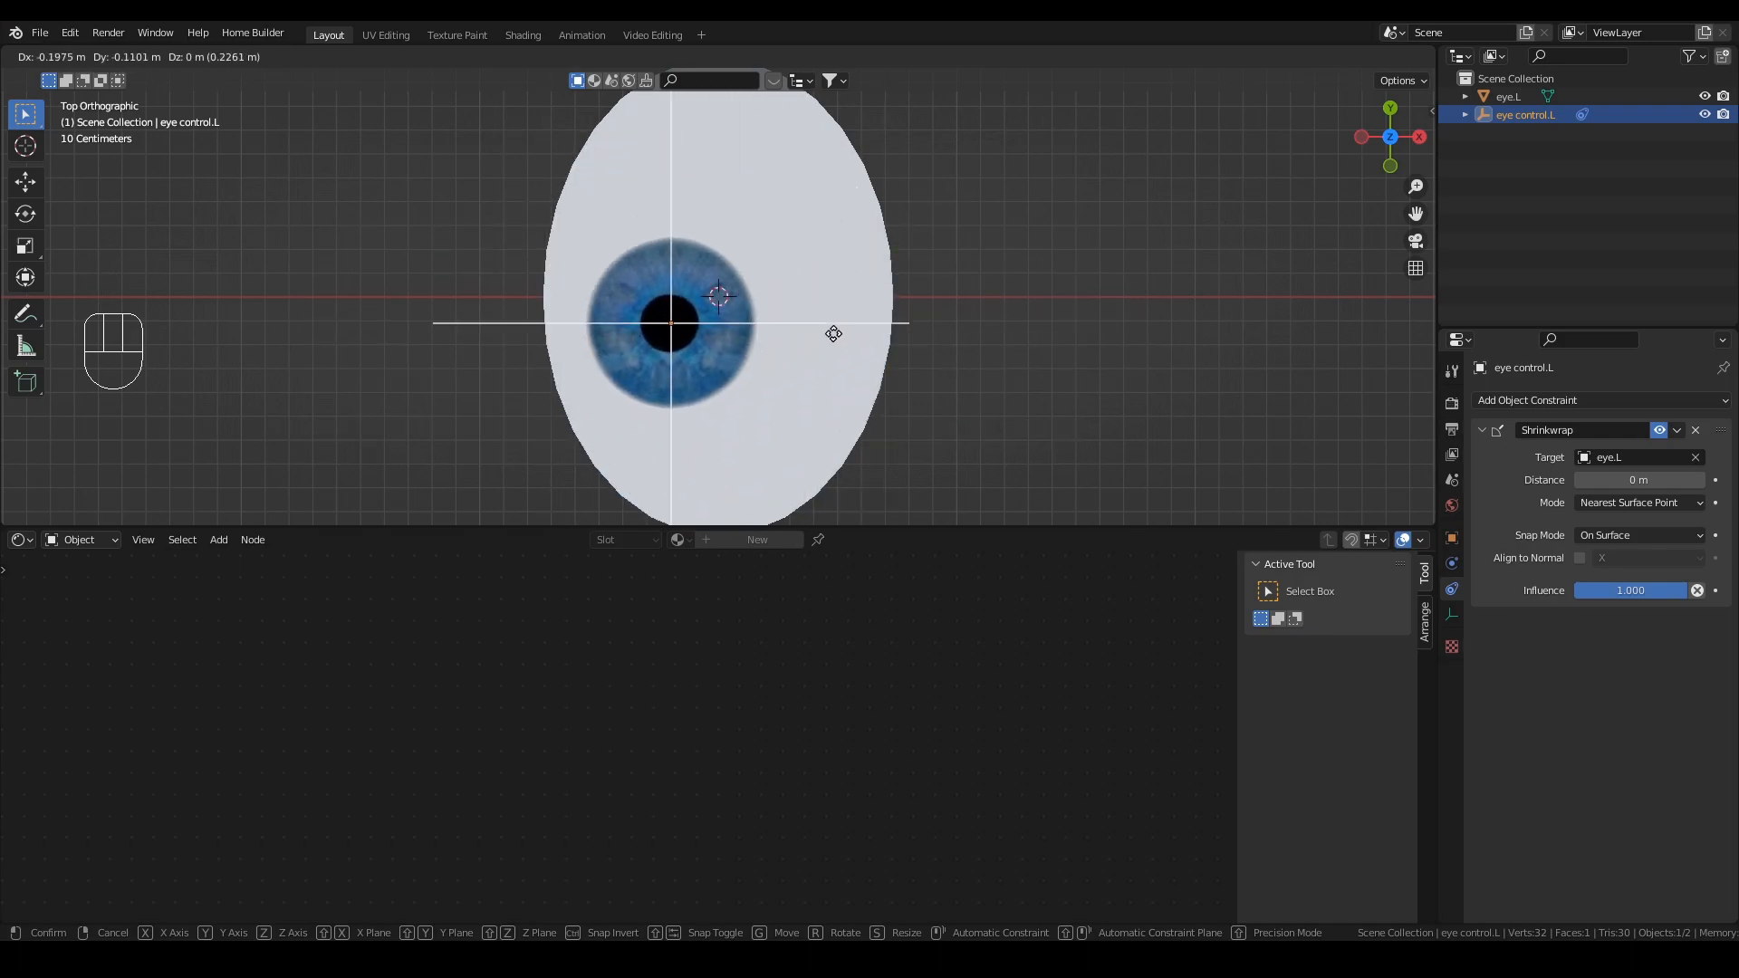
pyautogui.rightClick(875, 303)
# Step: Move eye.L together with its eye control.L empty 1 m along the X axis
pyautogui.click(819, 404)
pyautogui.scroll(-2, 841, 328)
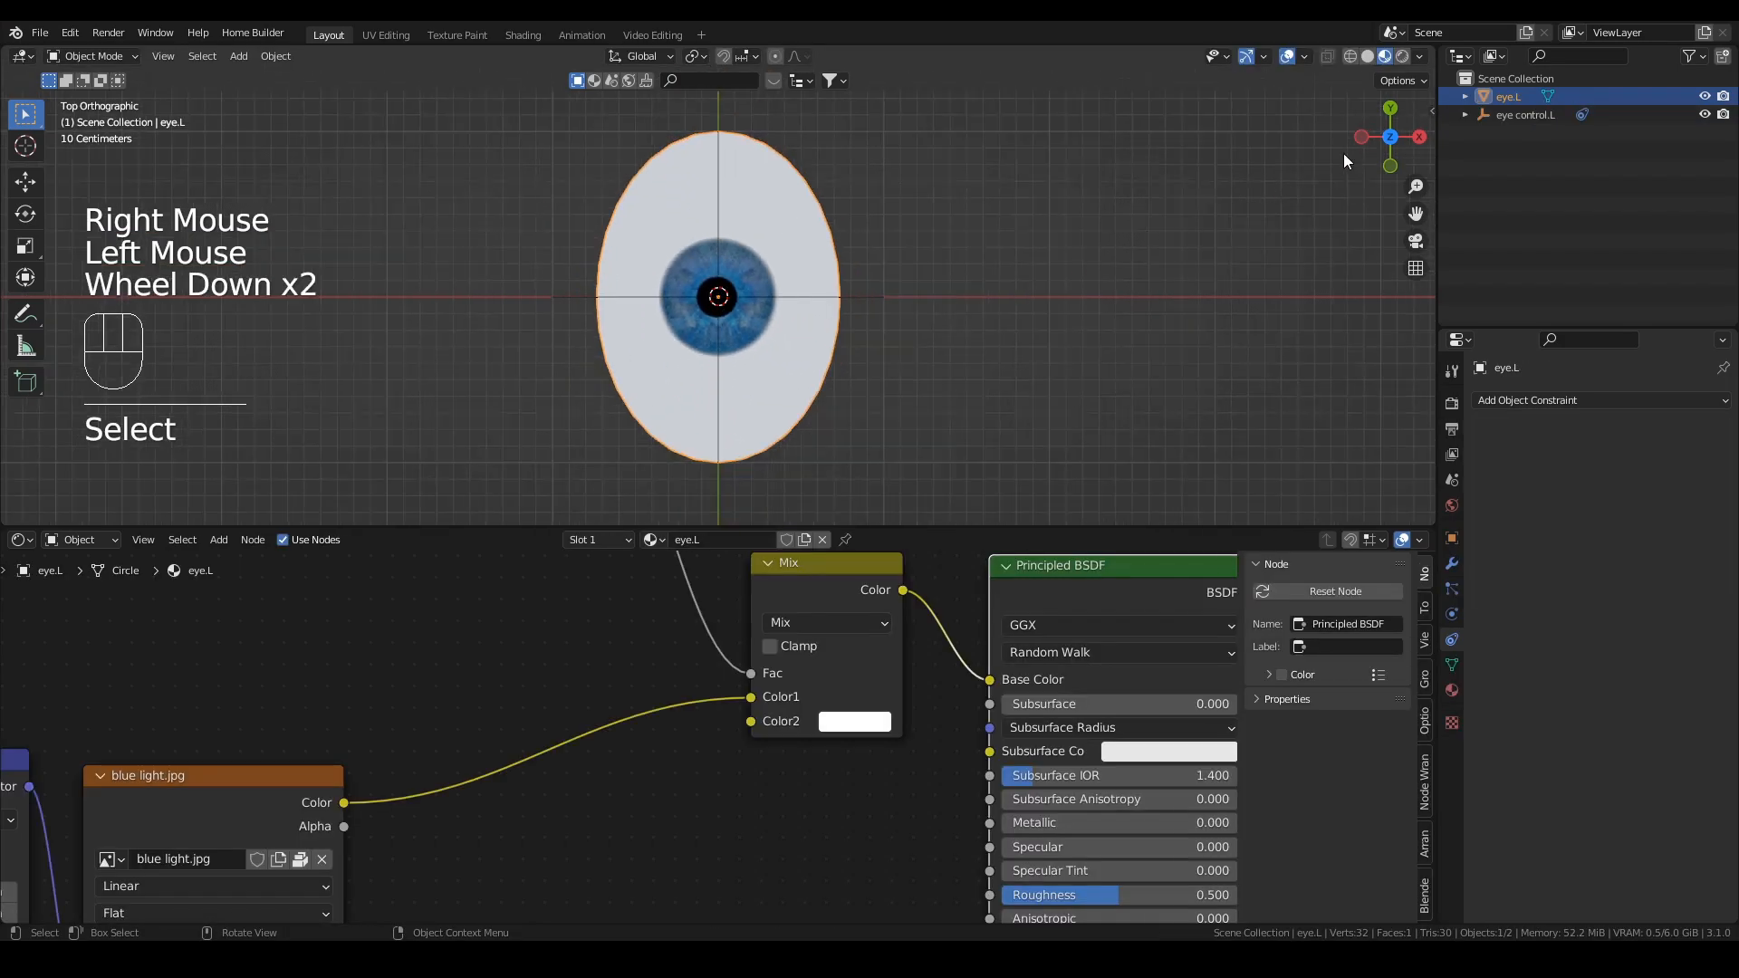
pyautogui.keyDown('shift'); pyautogui.click(1539, 115); pyautogui.keyUp('shift')
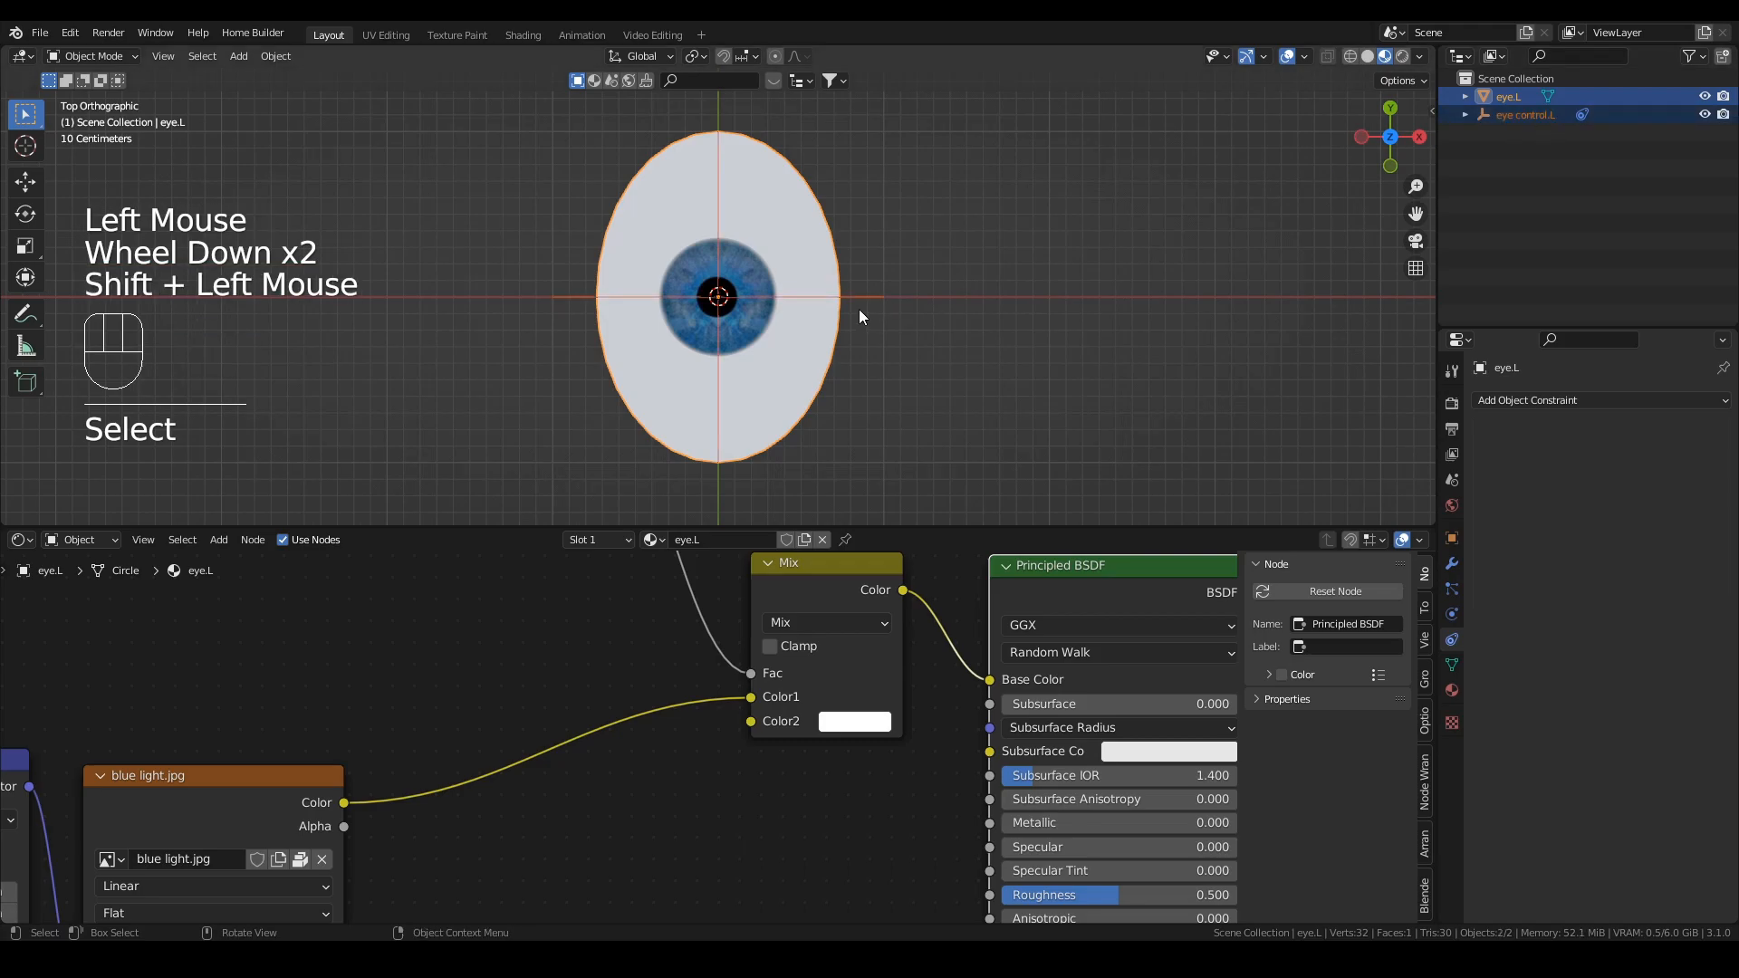
pyautogui.press('g')
pyautogui.press('x')
pyautogui.press('1')
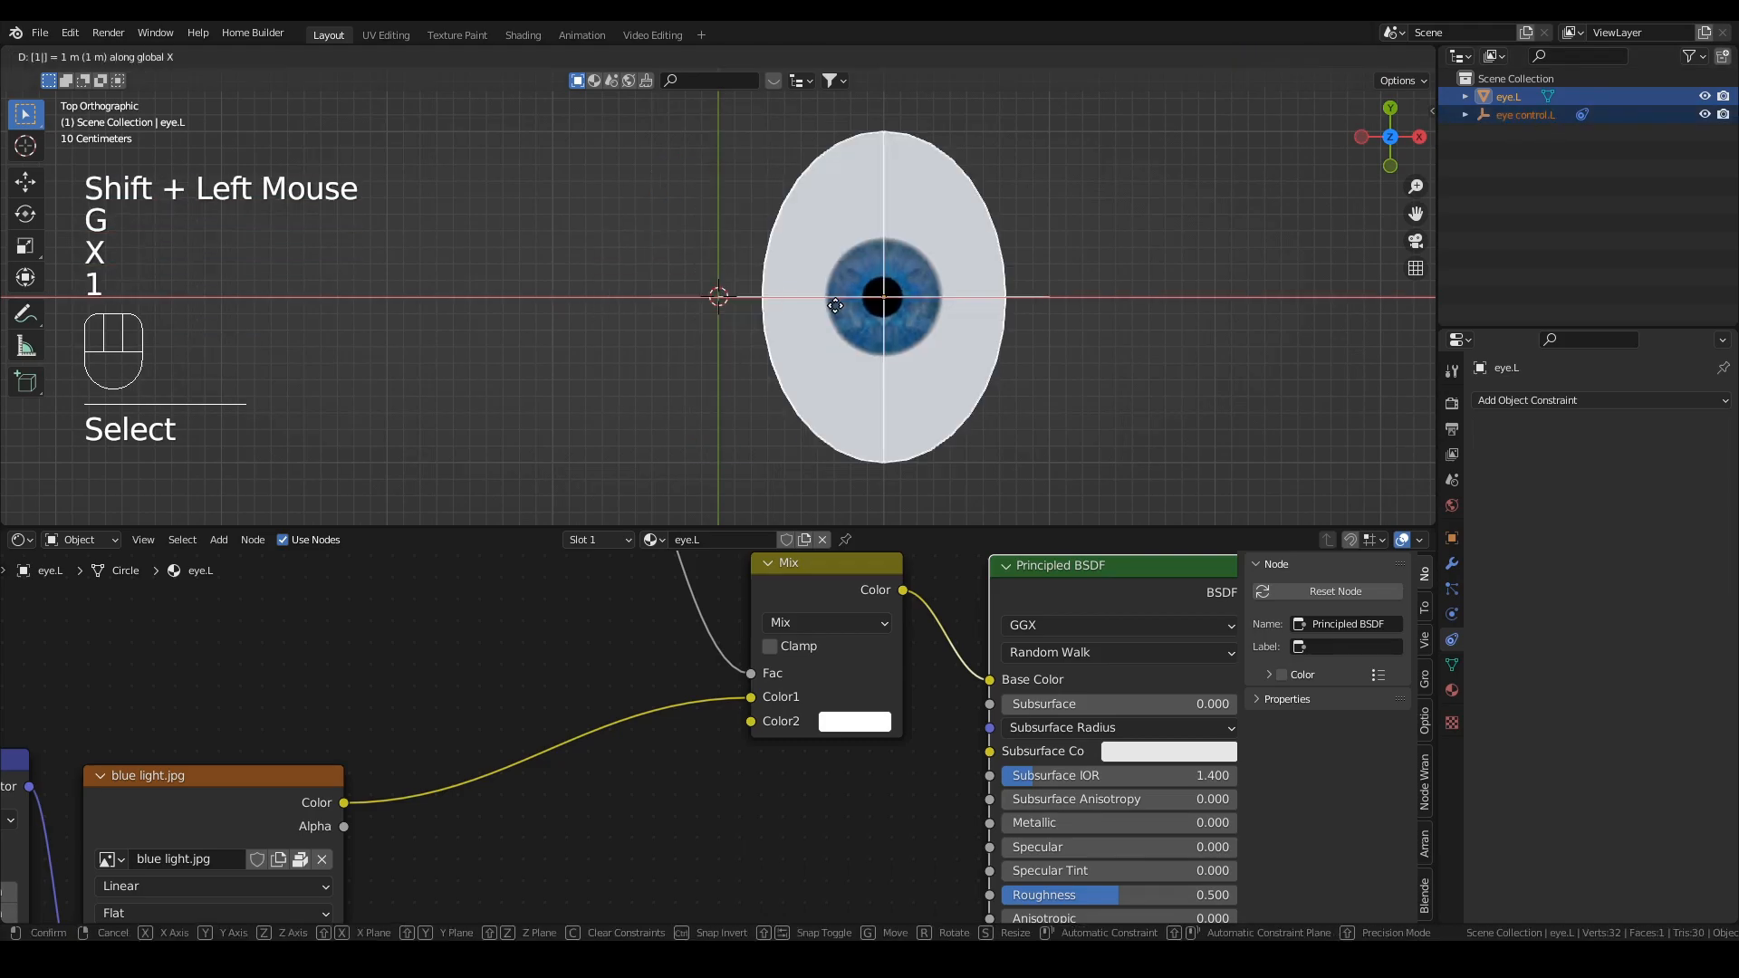
pyautogui.press('Return')
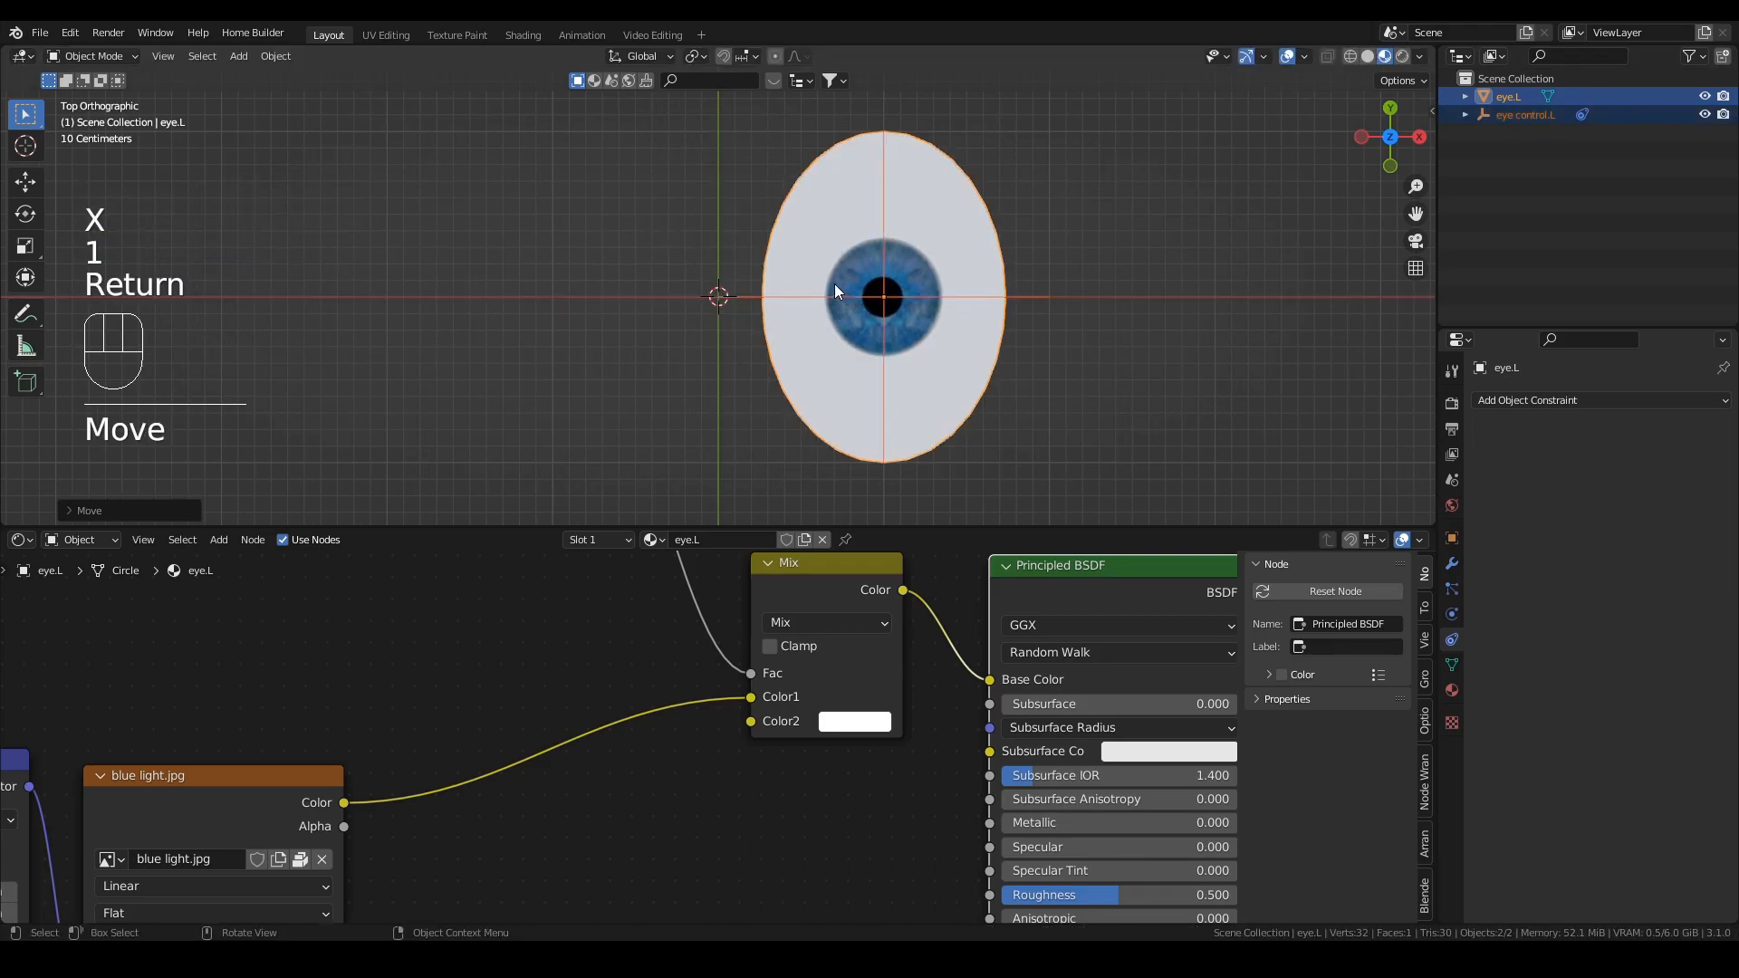
# Step: Duplicate eye.L and its control empty, and move the copies -2 m along the X axis
pyautogui.press('shift')
pyautogui.hotkey('shift', 'd')
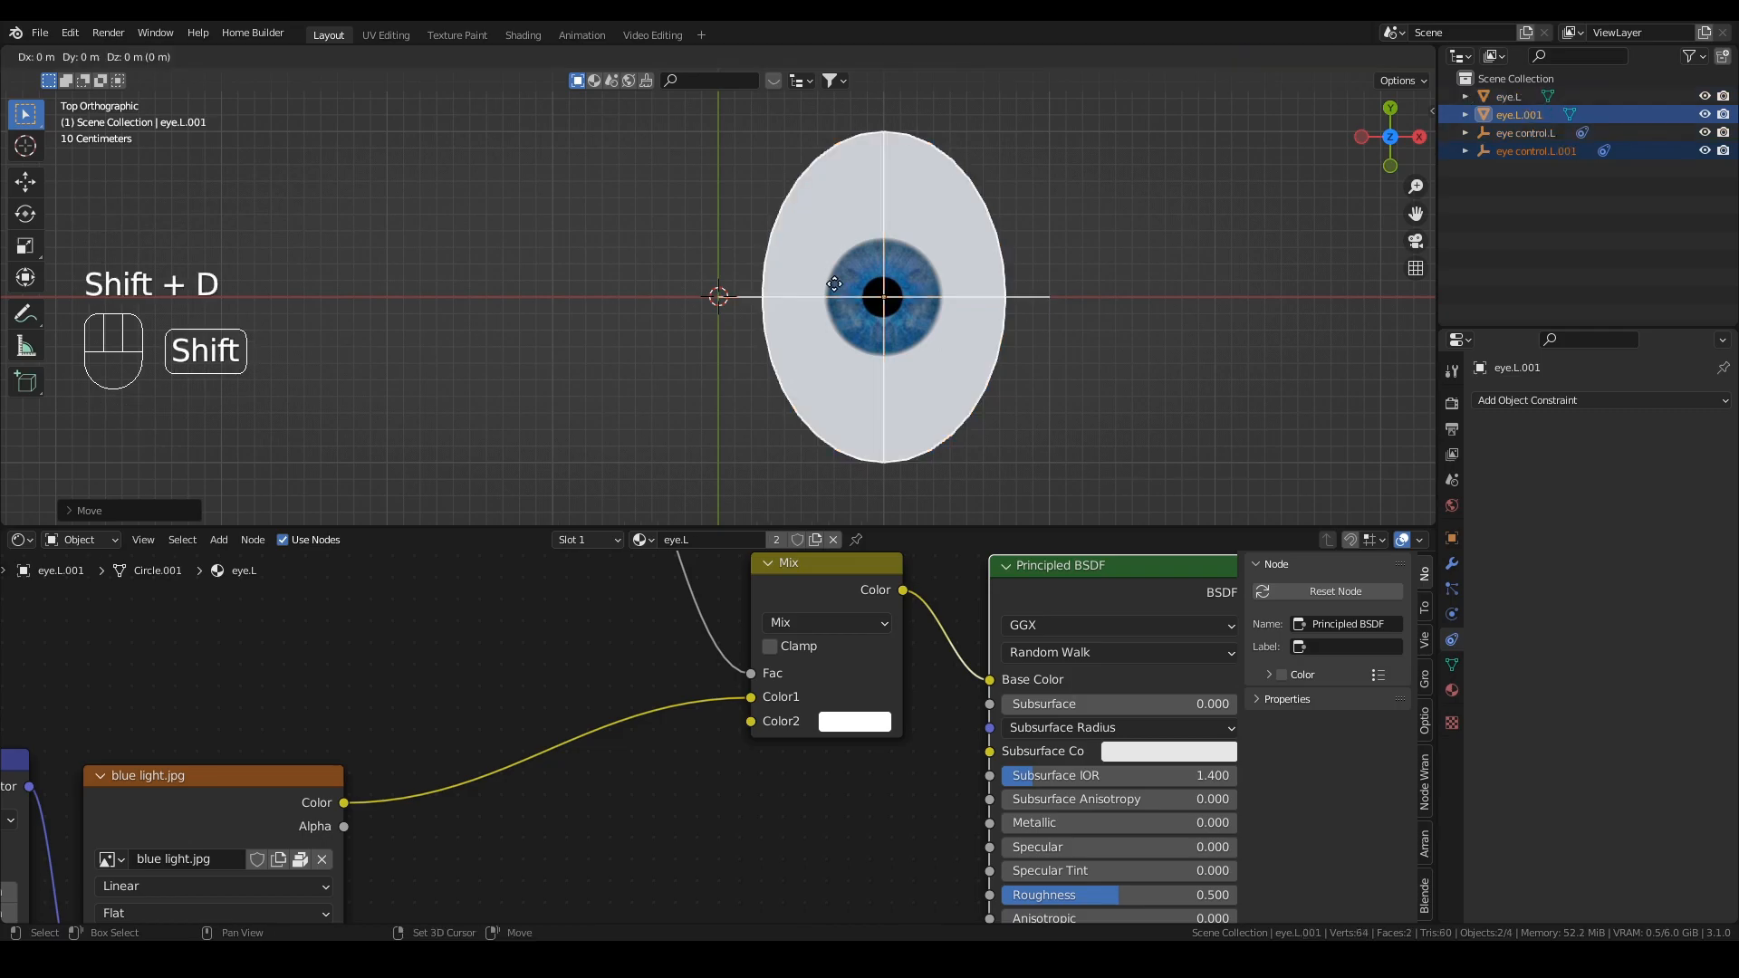
pyautogui.press('Escape')
pyautogui.press('g')
pyautogui.press('z')
pyautogui.press('Escape')
pyautogui.press('g')
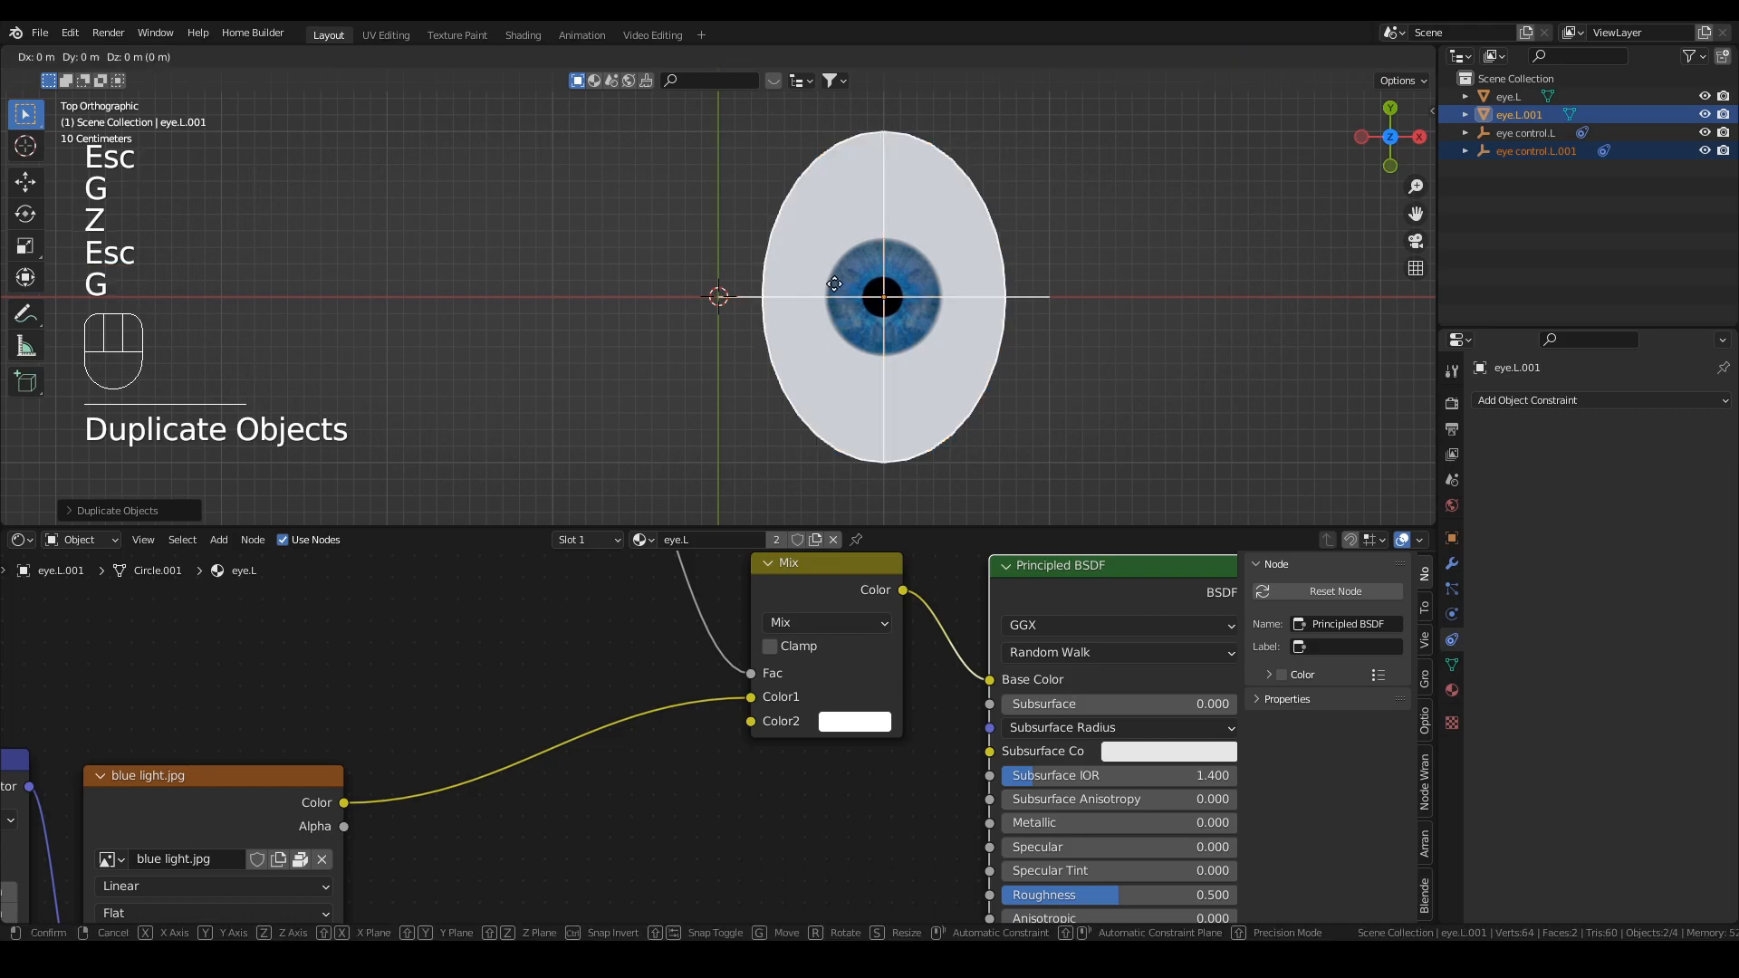
pyautogui.press('x')
pyautogui.press('-')
pyautogui.press('2')
pyautogui.press('Return')
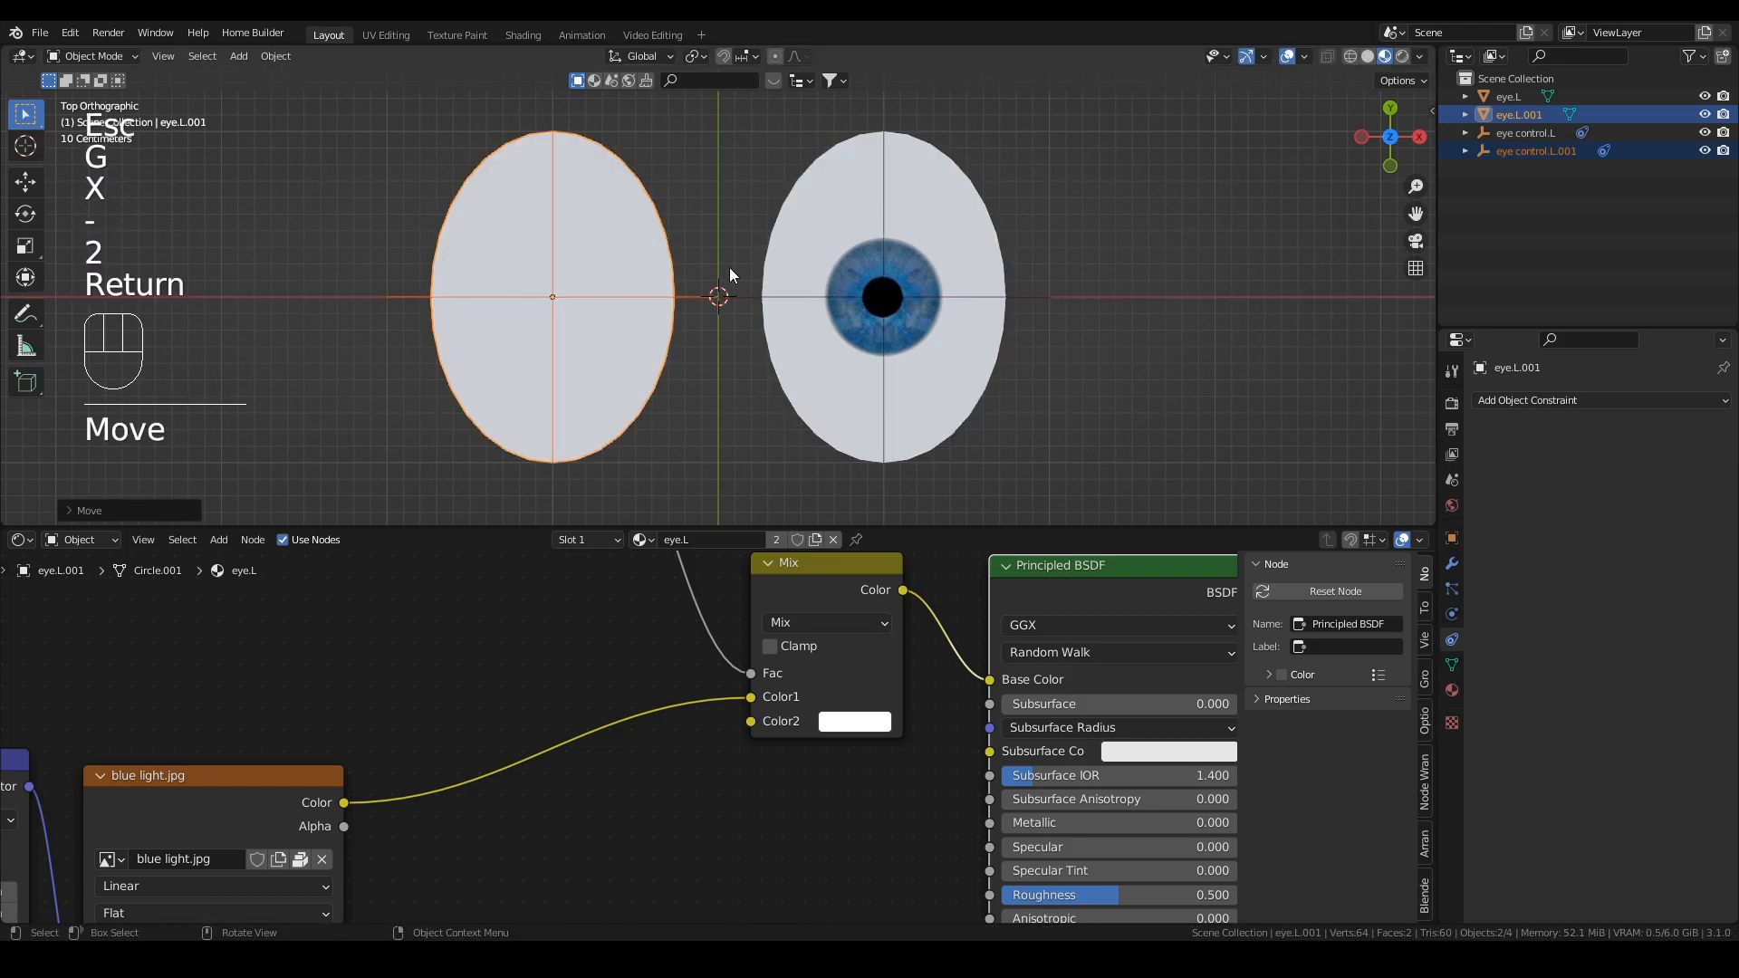
# Step: Give the duplicated eye its own copy of the material and name it eye.r
pyautogui.click(626, 249)
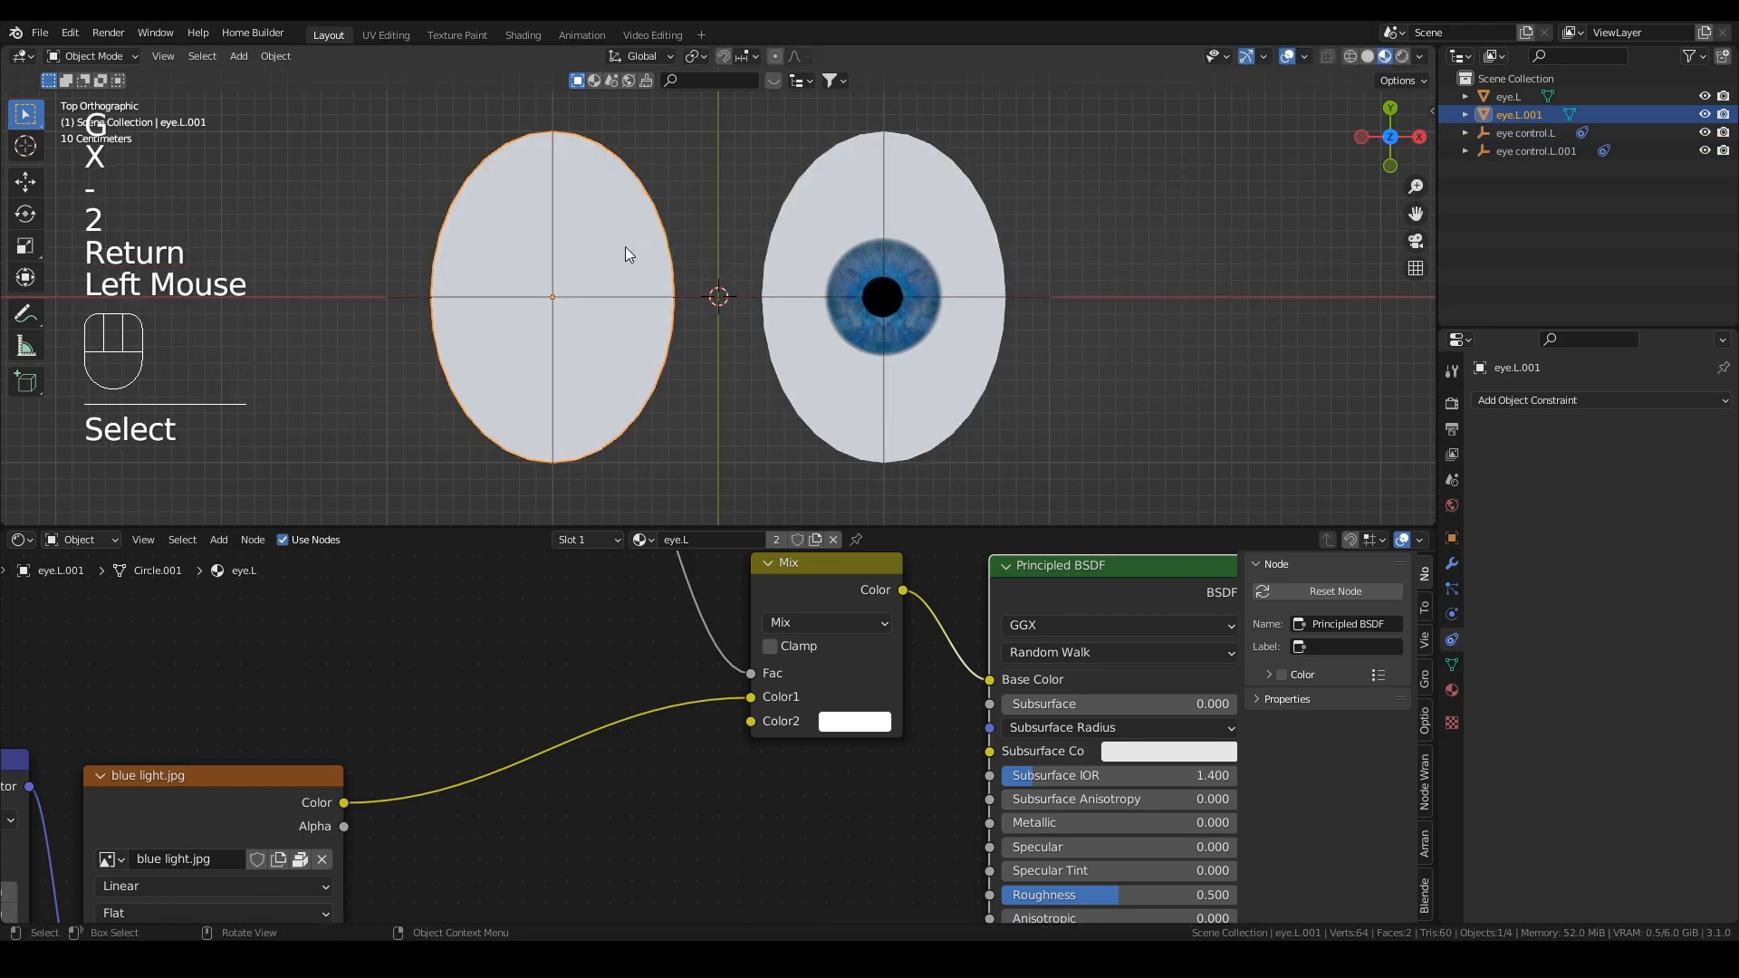
pyautogui.click(1451, 690)
pyautogui.click(1545, 410)
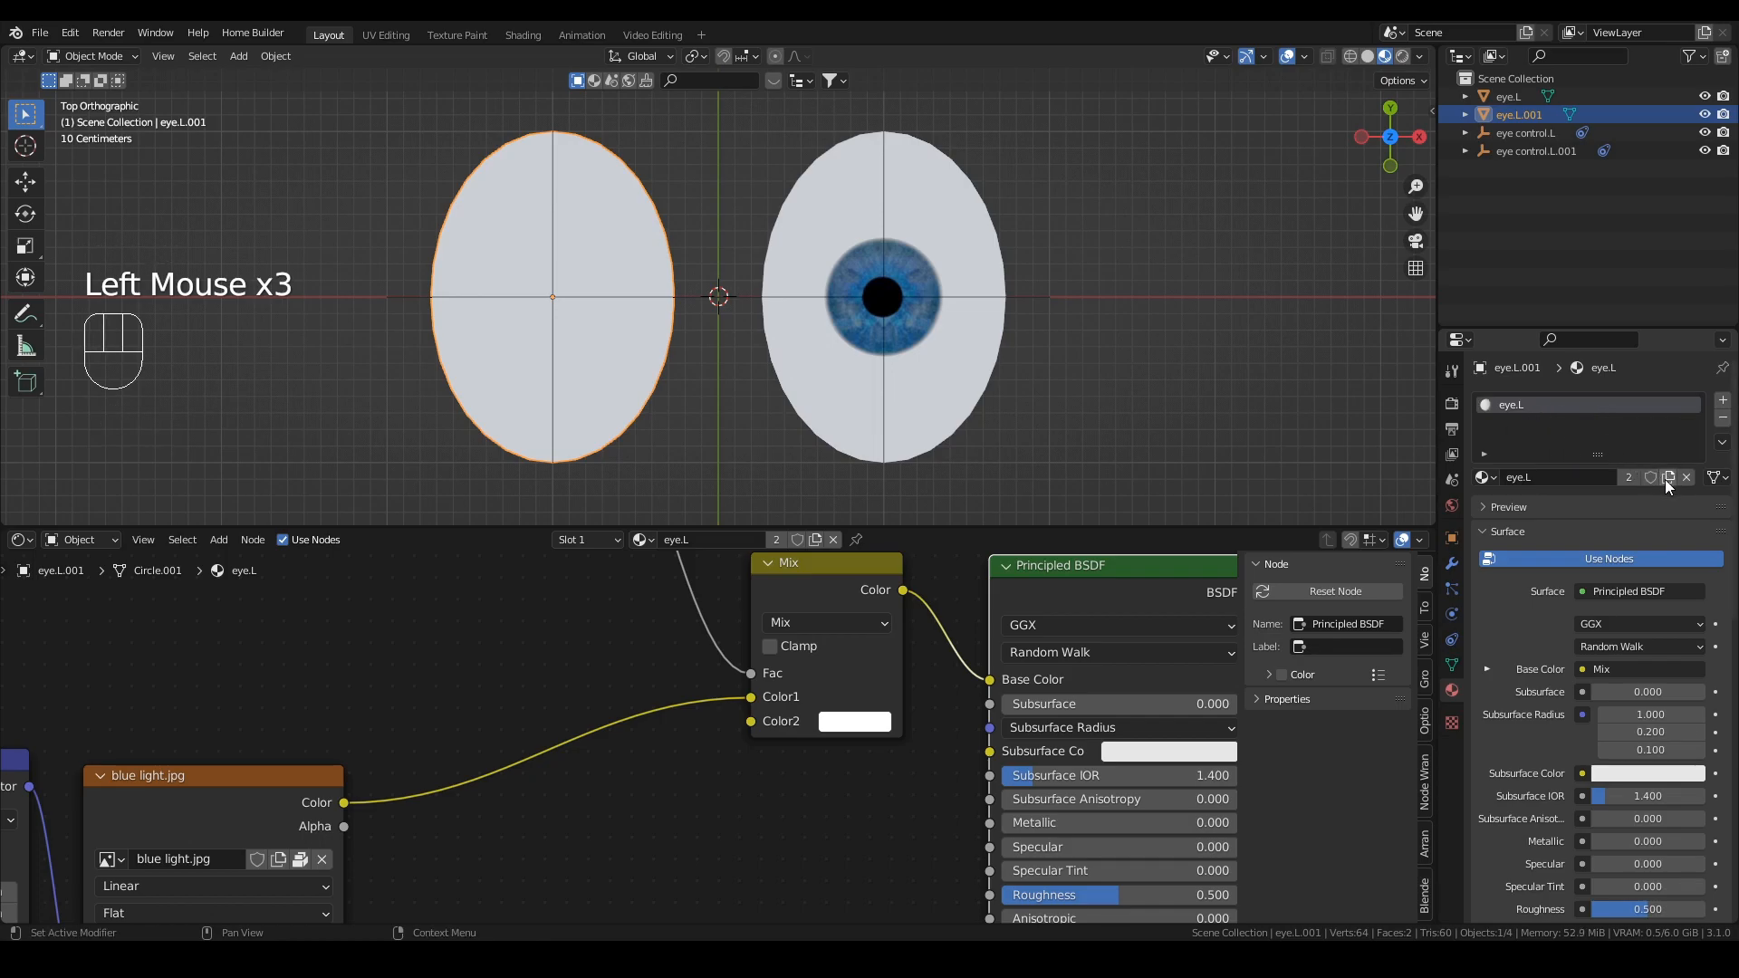
pyautogui.click(1666, 477)
pyautogui.doubleClick(1557, 404)
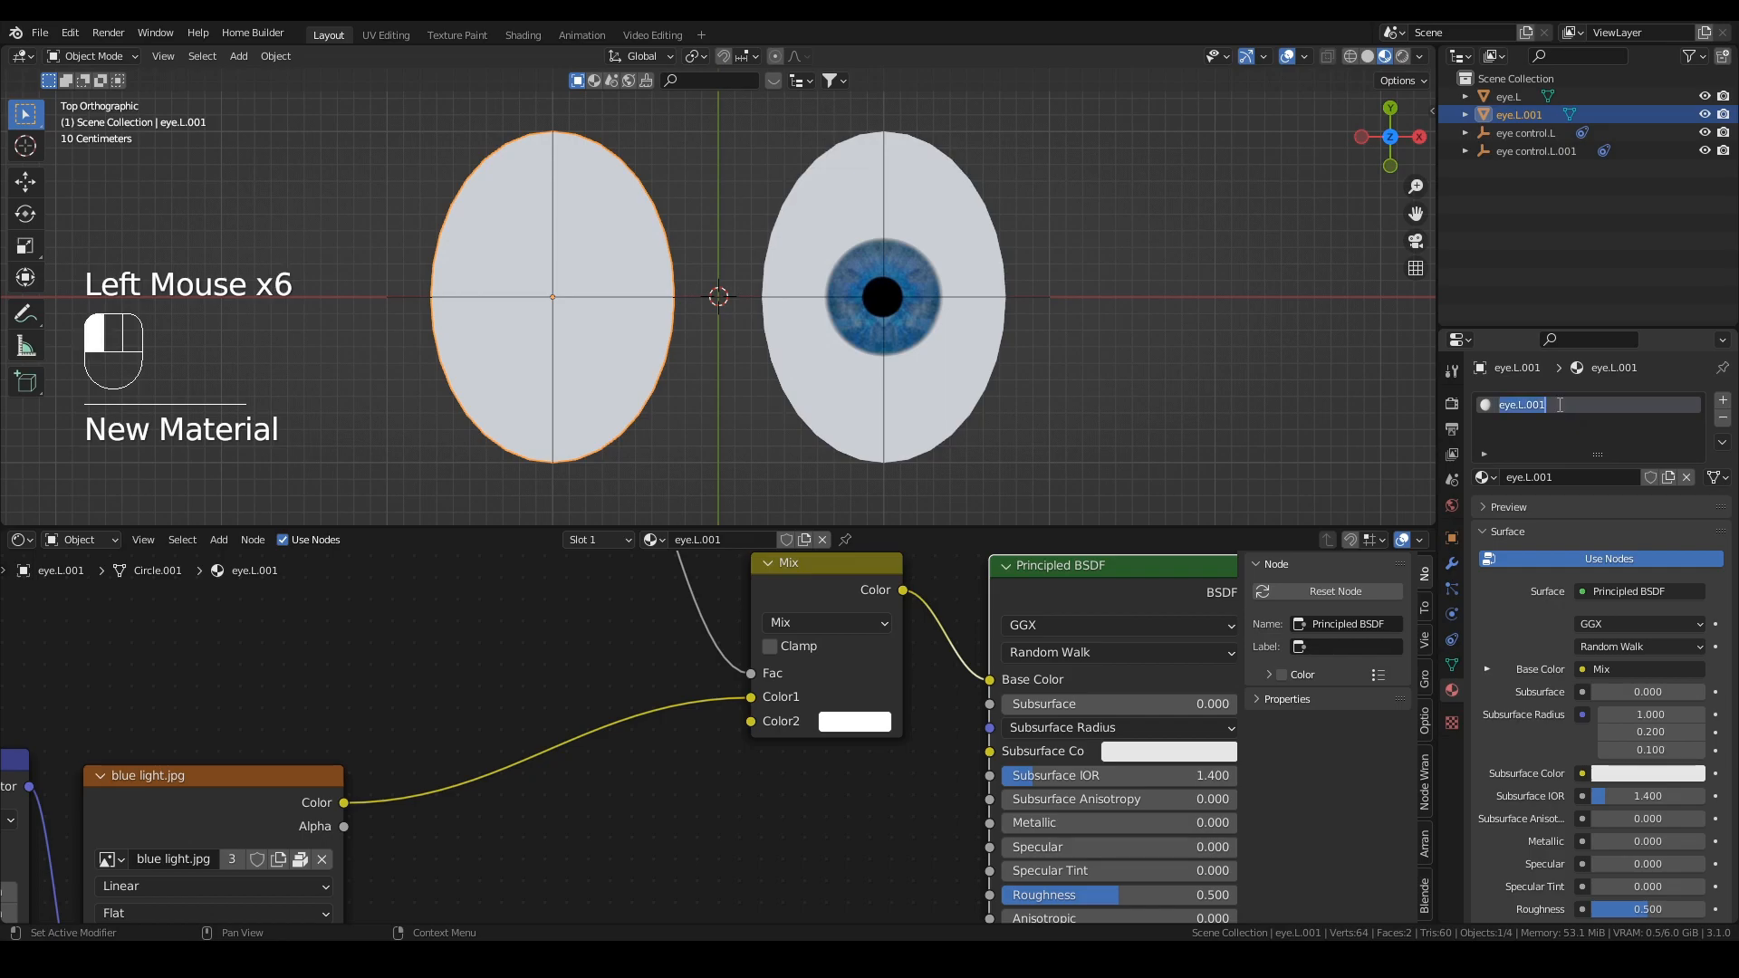
pyautogui.press('BackSpace')
pyautogui.press('BackSpace')
pyautogui.press('BackSpace')
pyautogui.write('r')
pyautogui.press('Return')
# Step: Rename the duplicated eye mesh eye.R and the duplicated empty eye control.R
pyautogui.doubleClick(1522, 116)
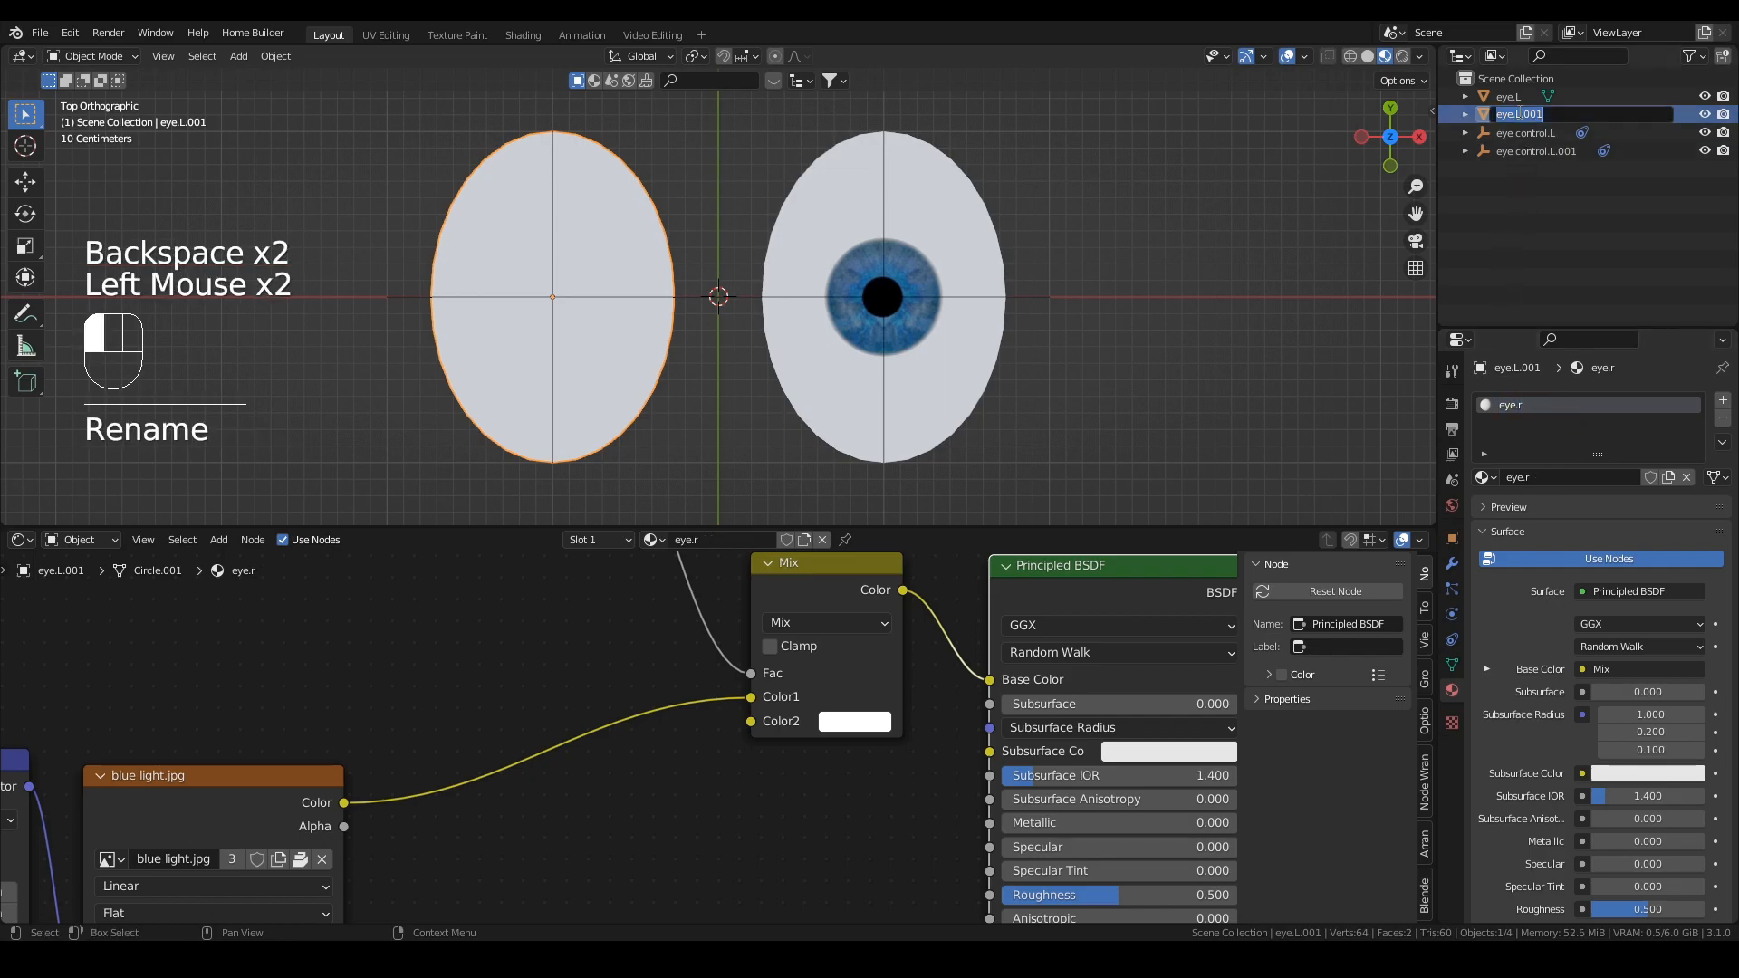
pyautogui.write('eye.R')
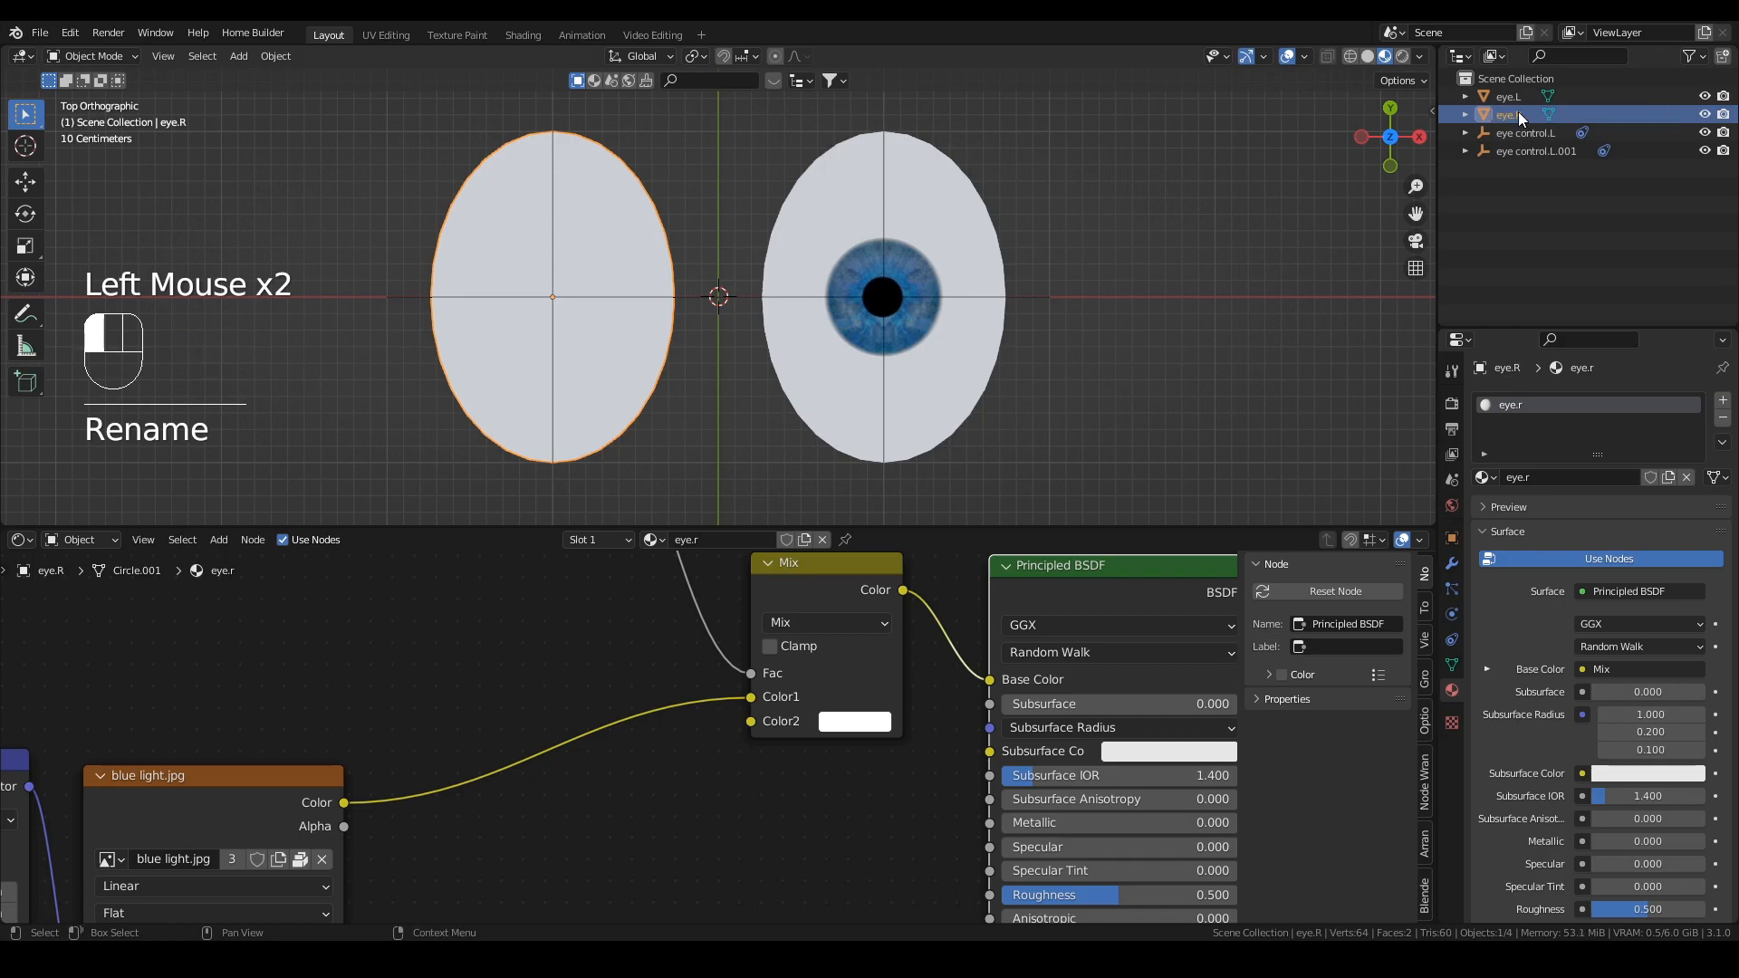
pyautogui.press('Return')
pyautogui.doubleClick(1530, 154)
pyautogui.click(1593, 147)
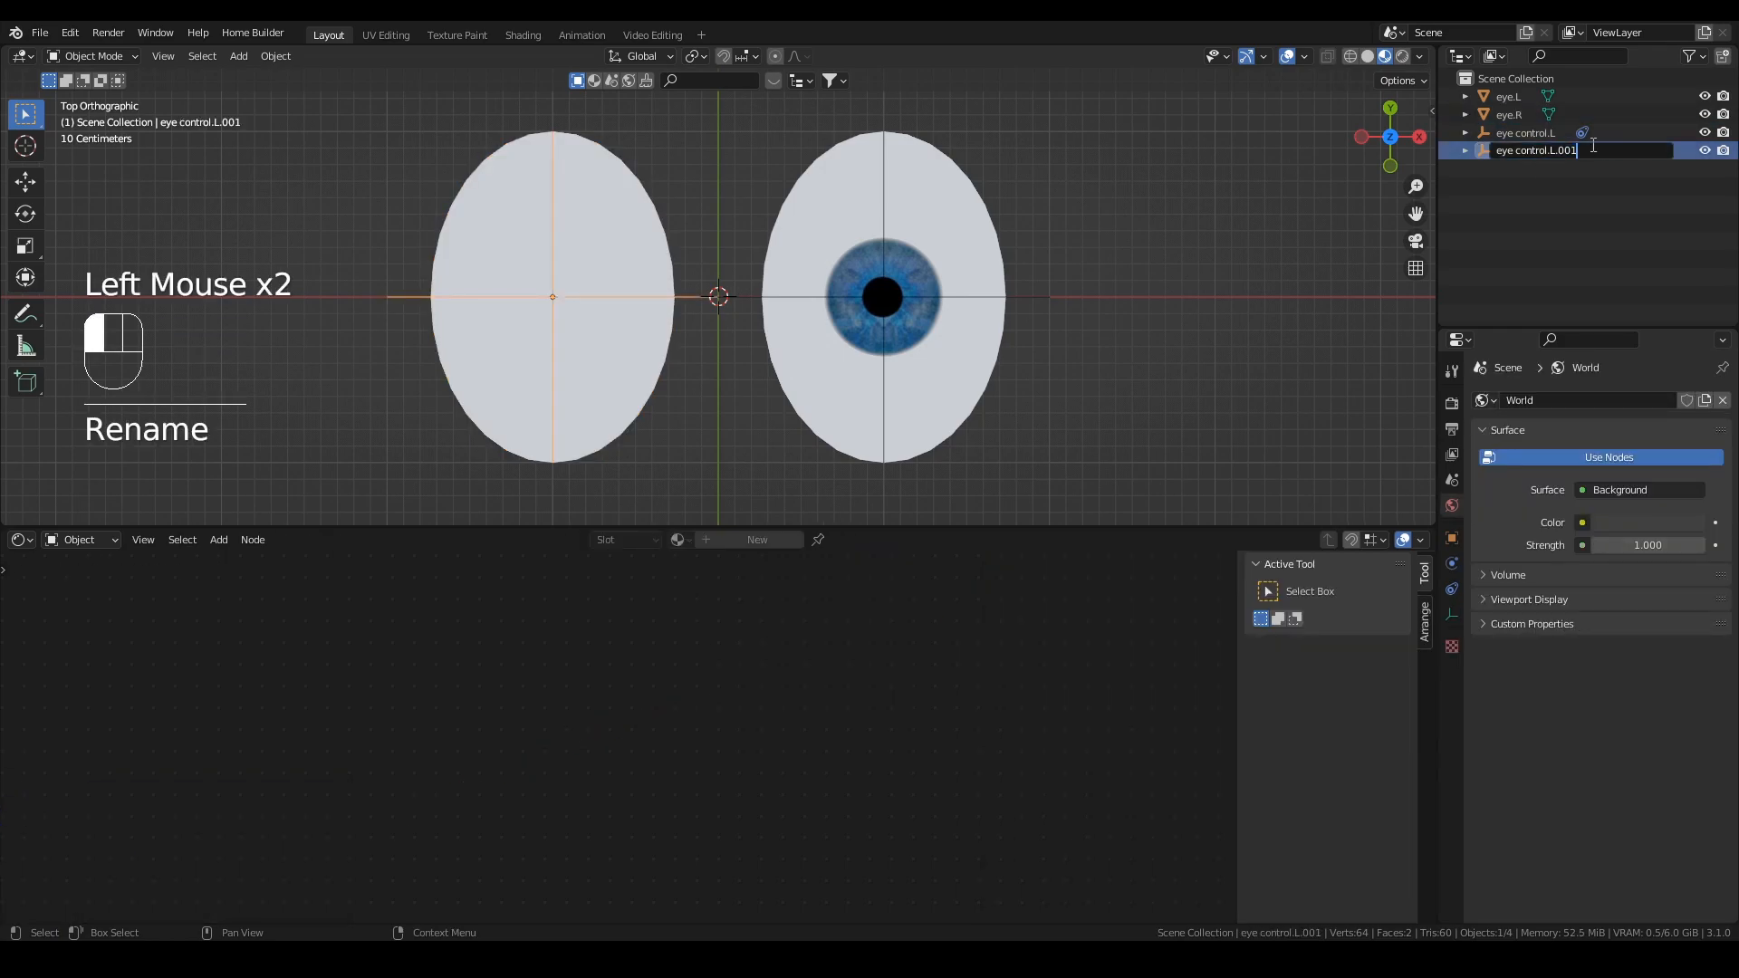
pyautogui.press('BackSpace')
pyautogui.press('BackSpace')
pyautogui.write('R')
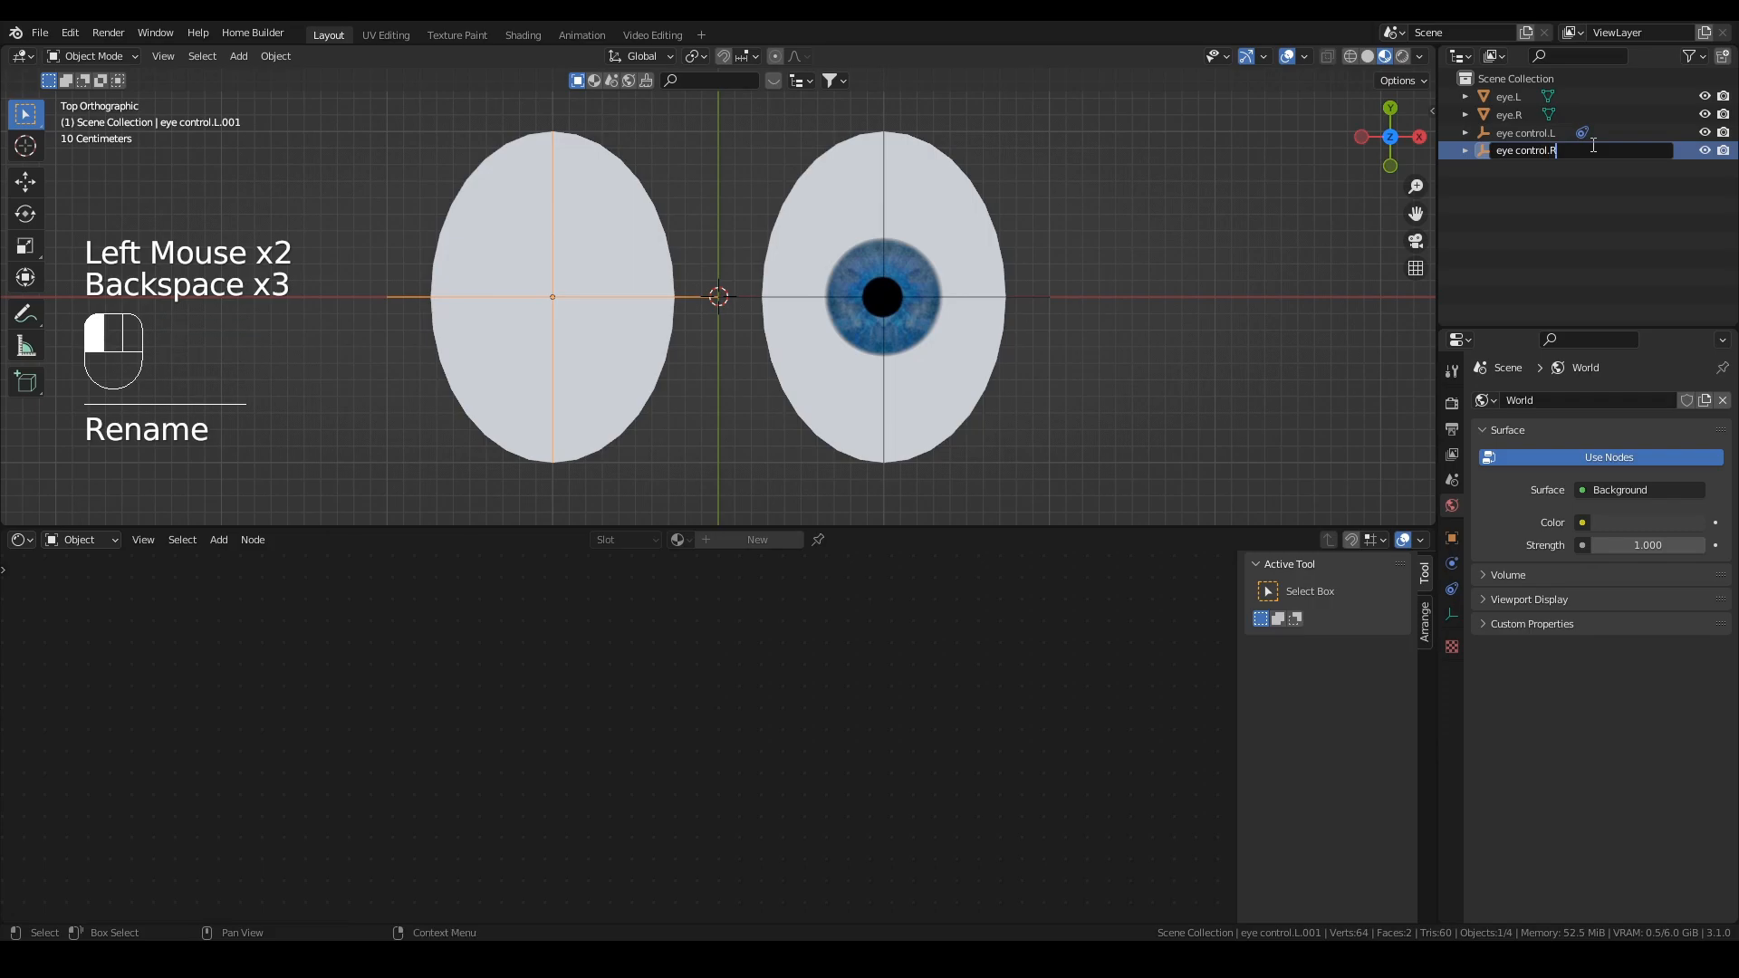
pyautogui.press('Return')
# Step: In the eye.r material, set the Texture Coordinate node's object to eye control.R
pyautogui.click(598, 269)
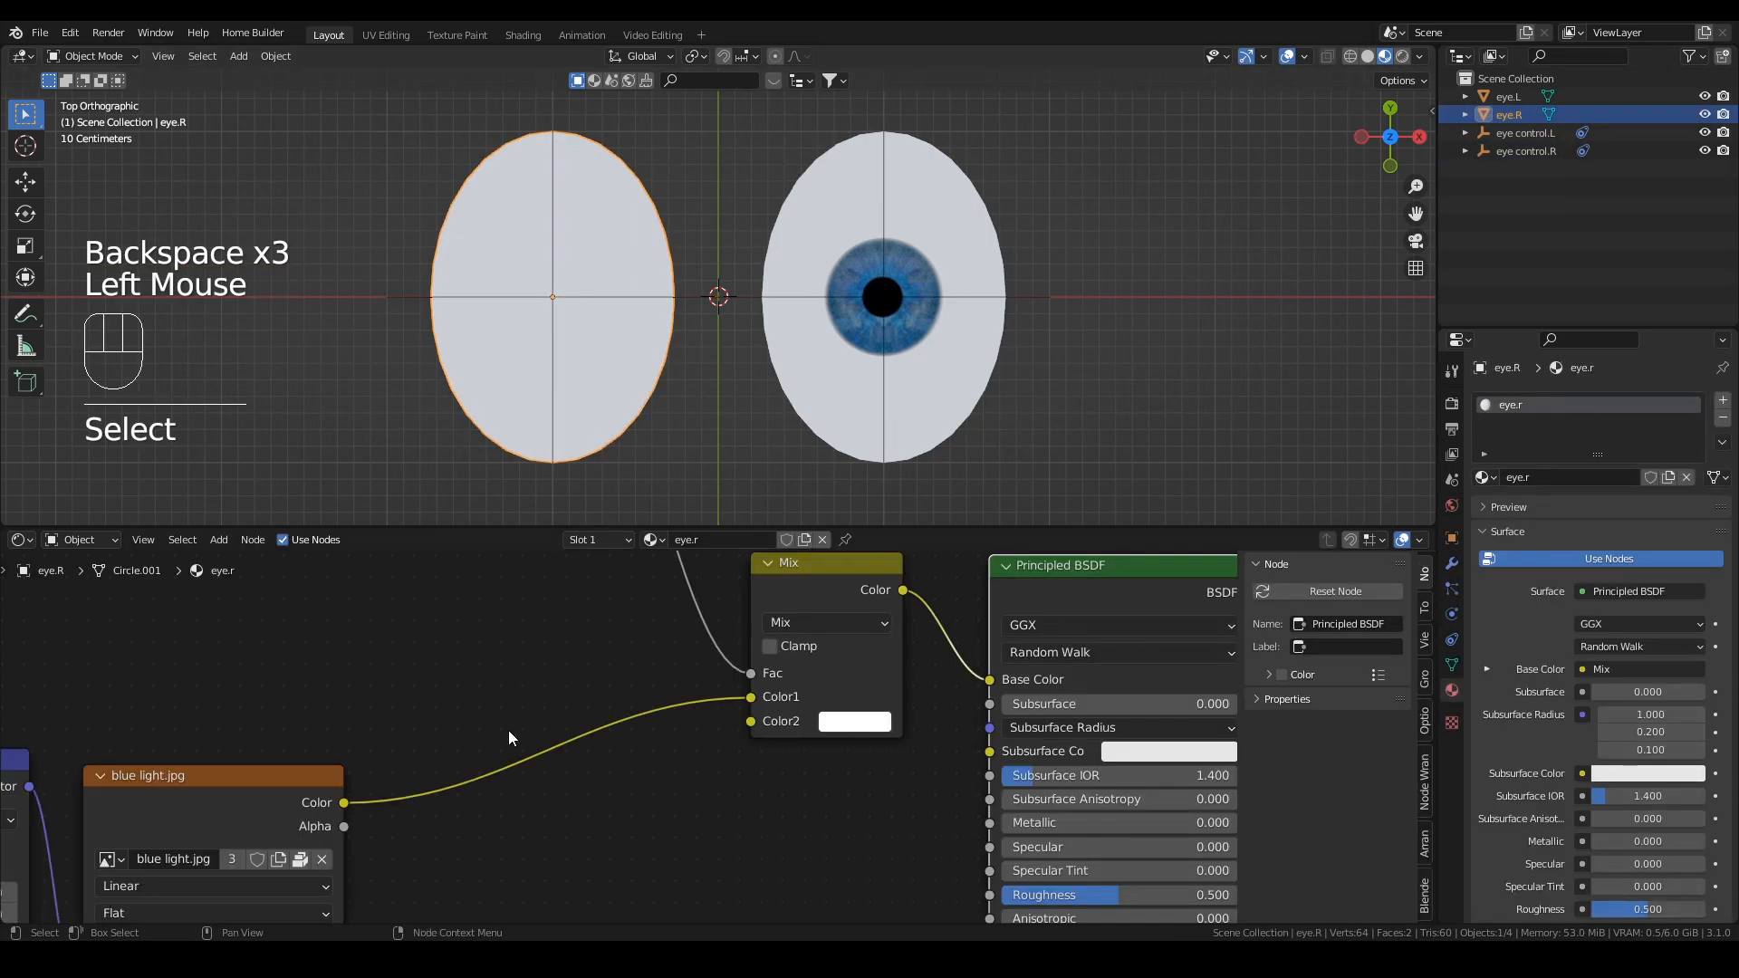
pyautogui.scroll(-3, 502, 729)
pyautogui.moveTo(486, 742); pyautogui.dragTo(622, 640, button='middle')
pyautogui.scroll(4, 613, 729)
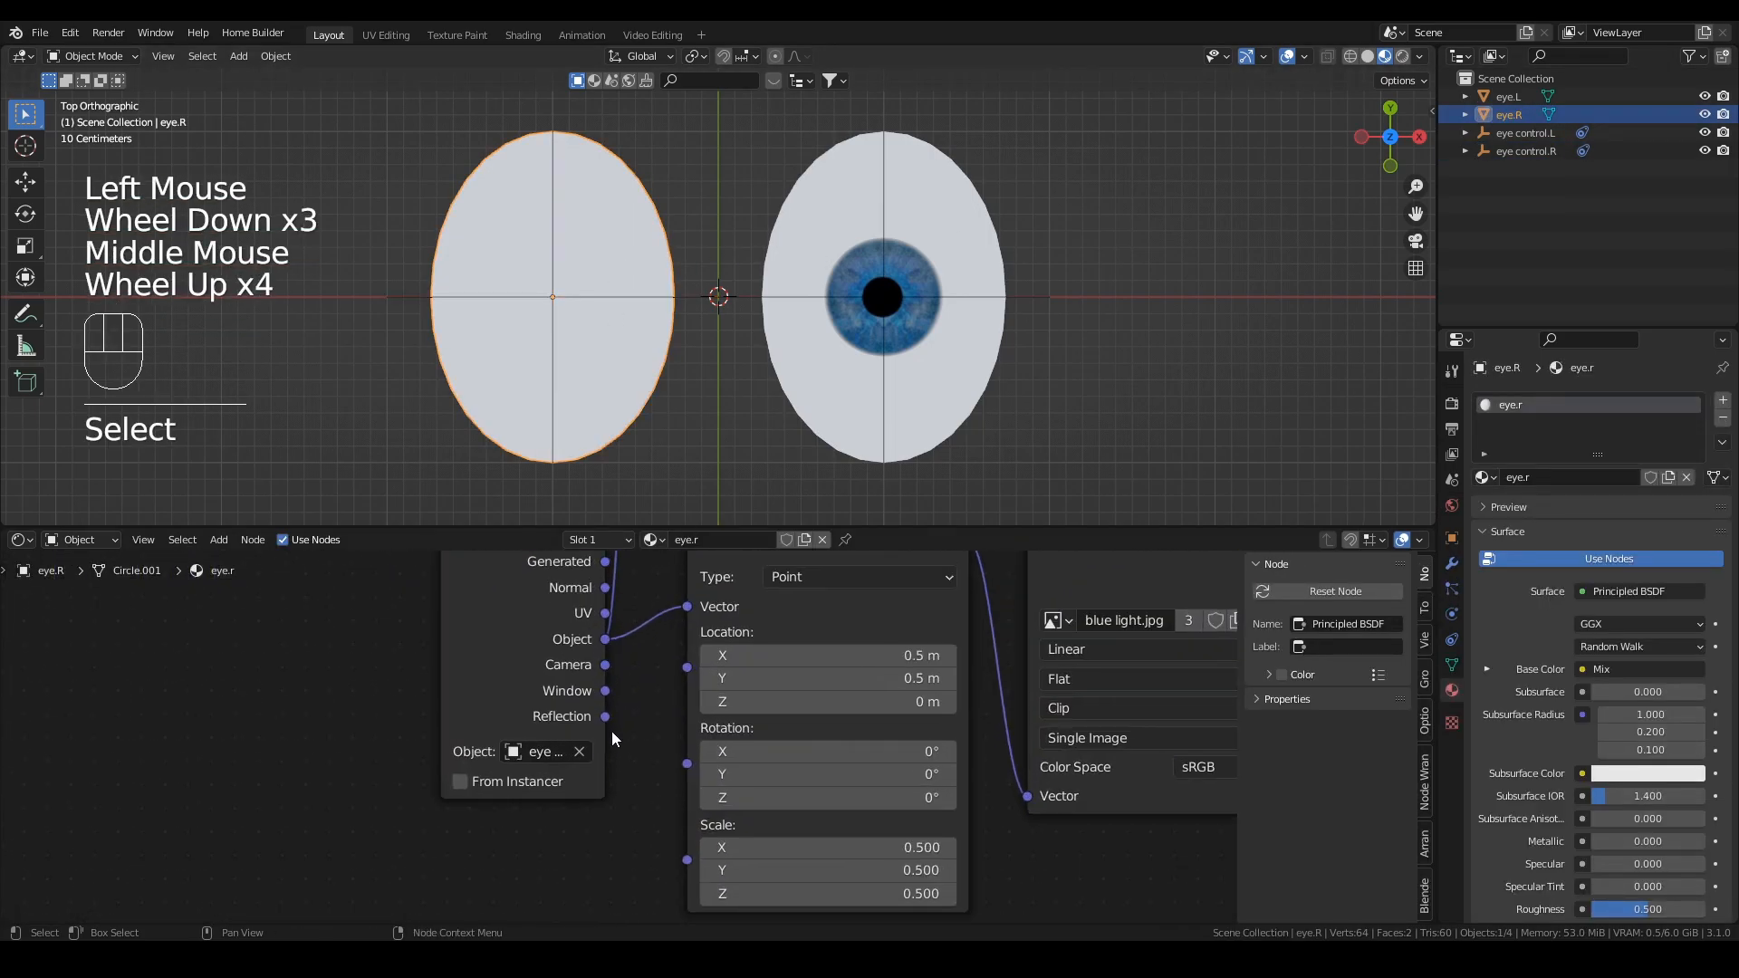
pyautogui.click(546, 752)
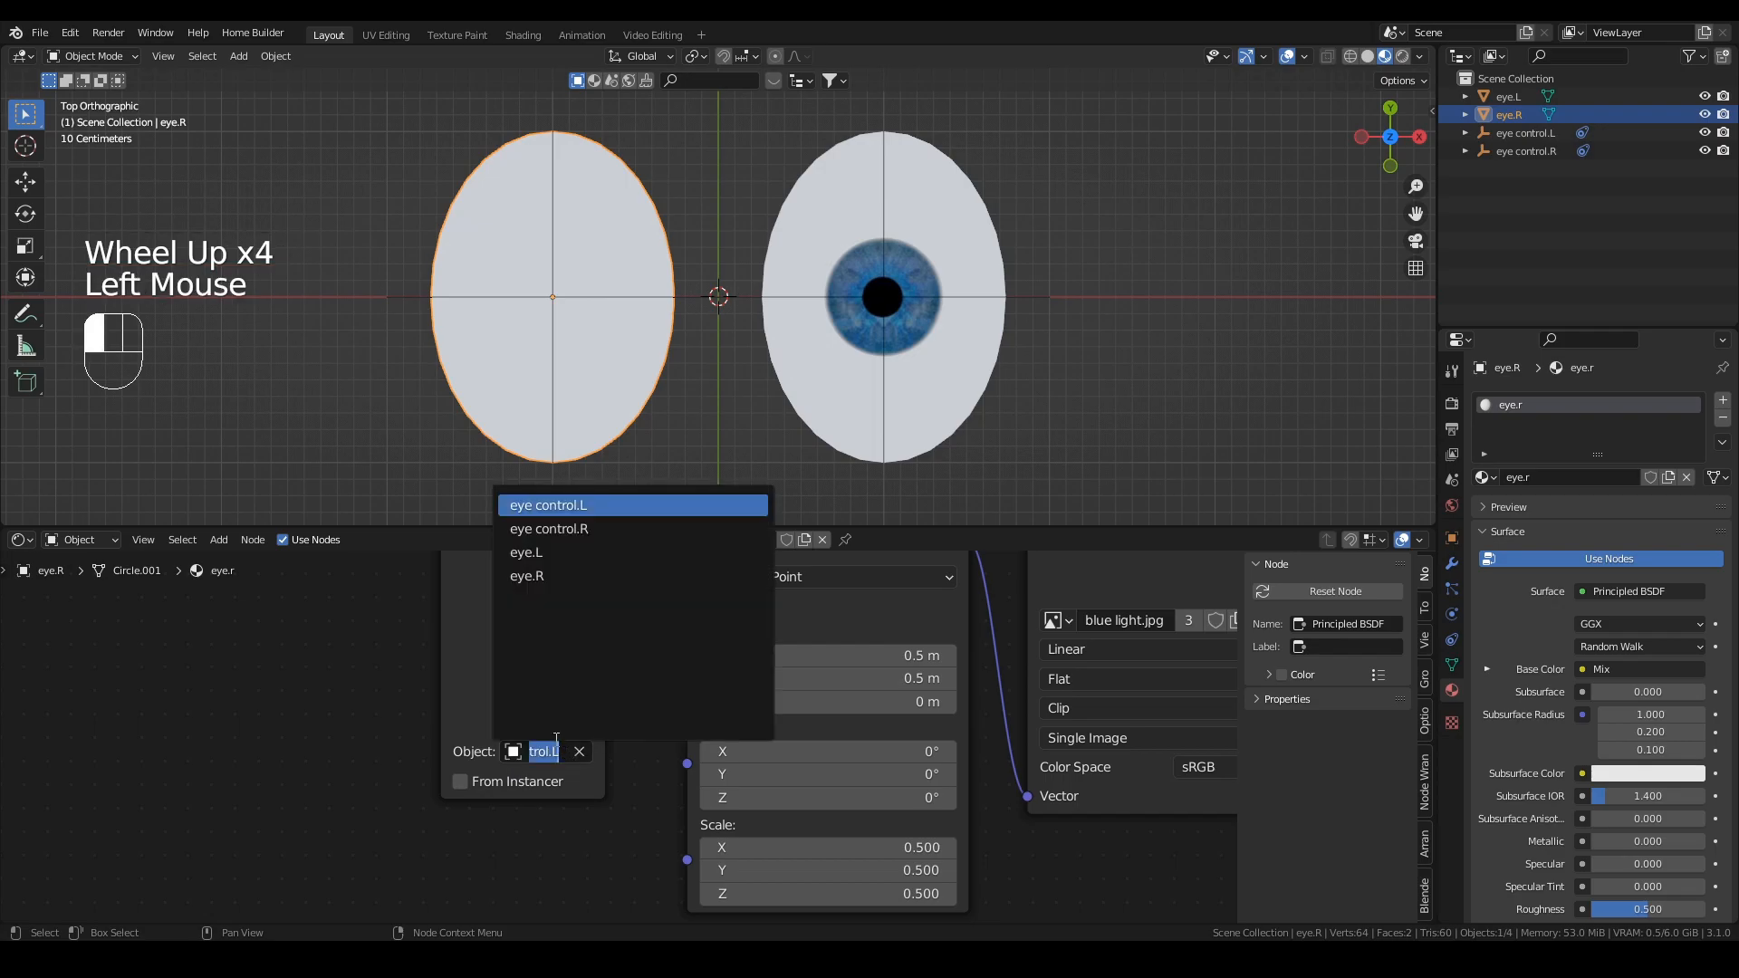
pyautogui.click(568, 528)
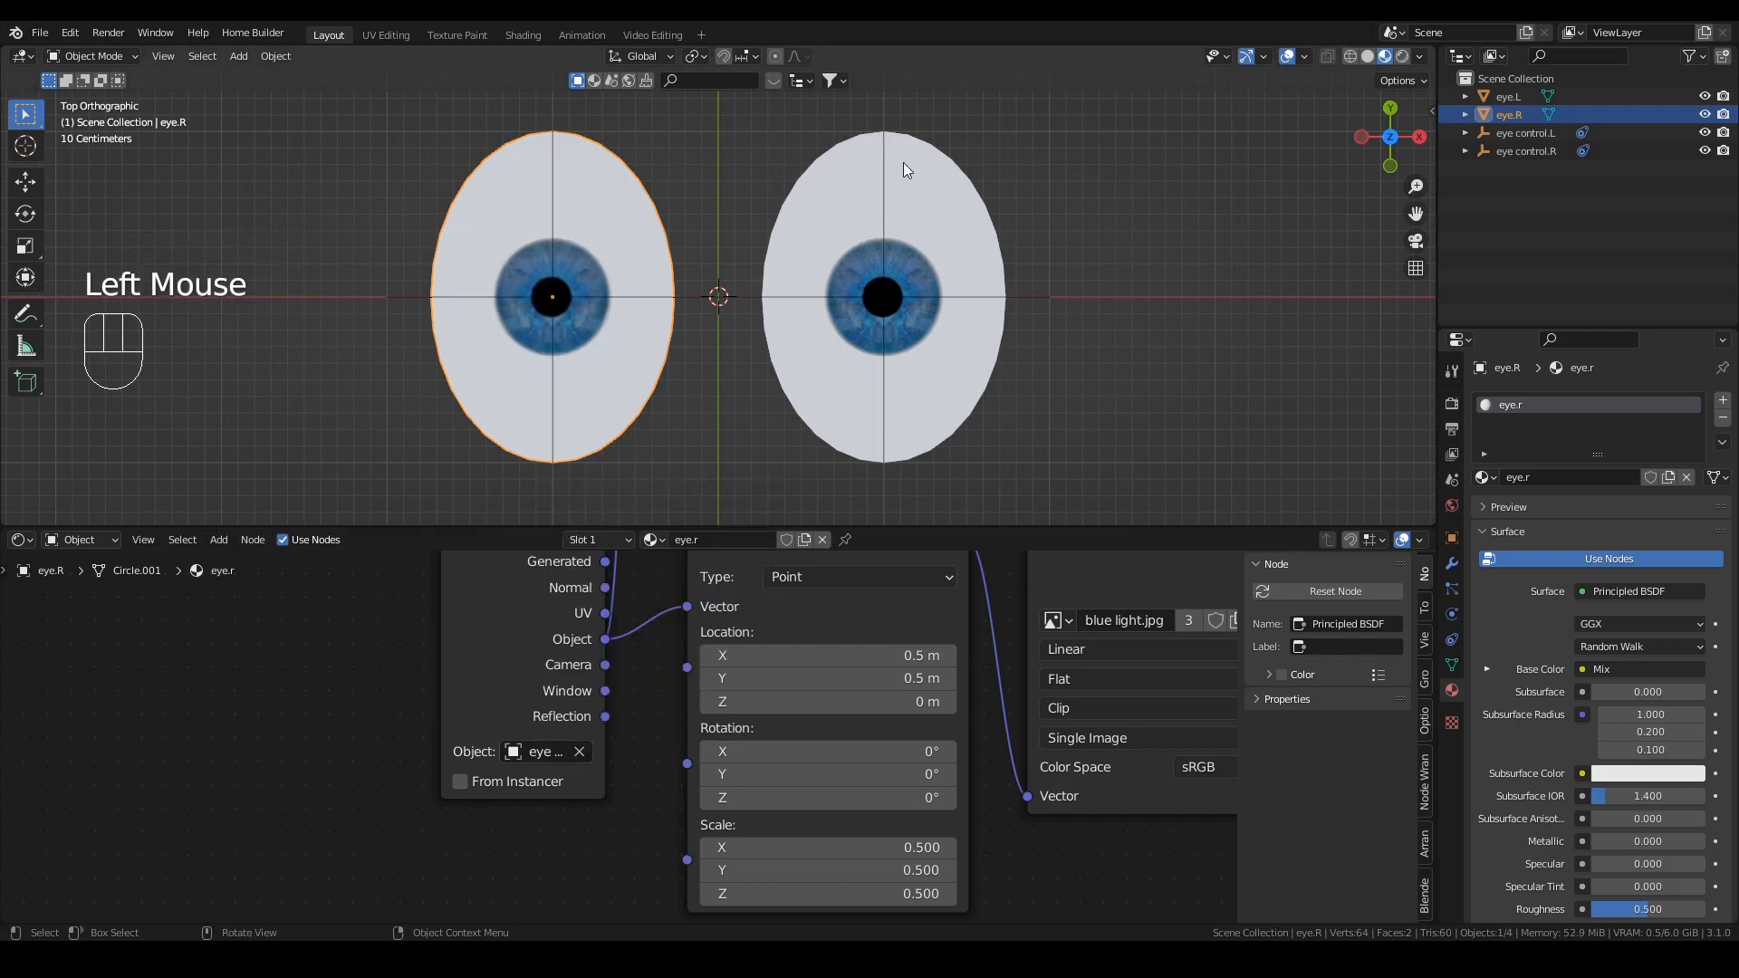
# Step: Select both eye control empties, hide the viewport overlays, and test-move the two irises together, cancelling the move
pyautogui.click(882, 147)
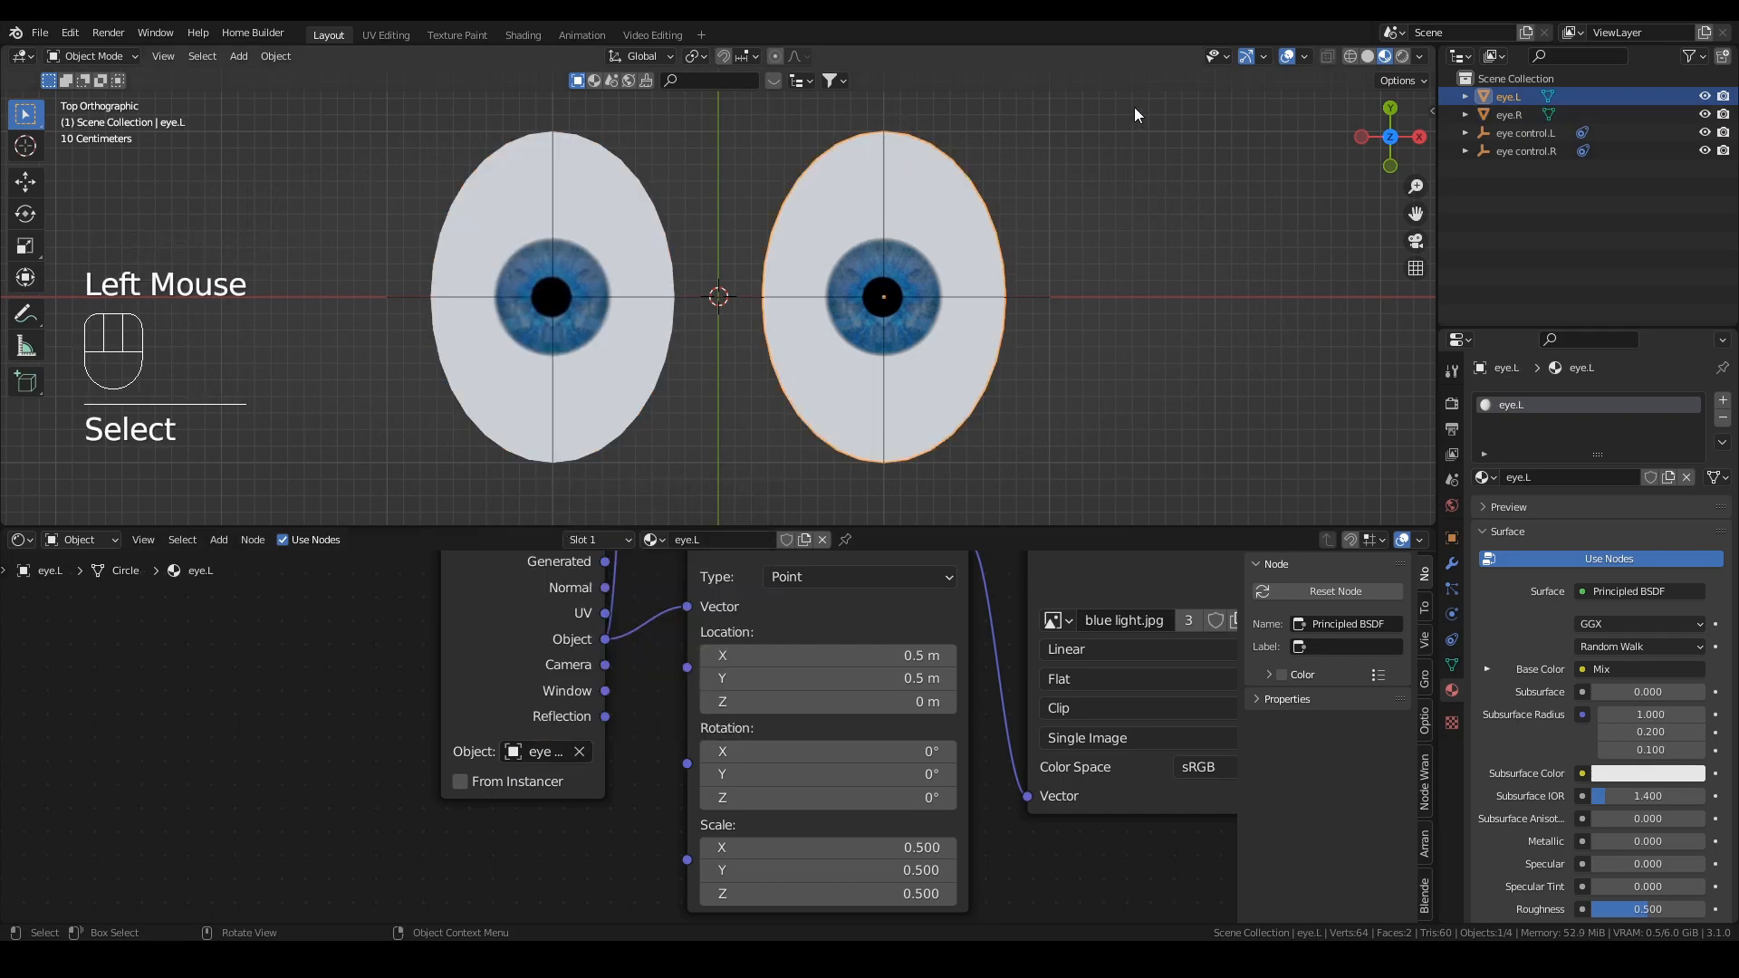
pyautogui.click(1529, 130)
pyautogui.keyDown('shift'); pyautogui.click(1533, 150); pyautogui.keyUp('shift')
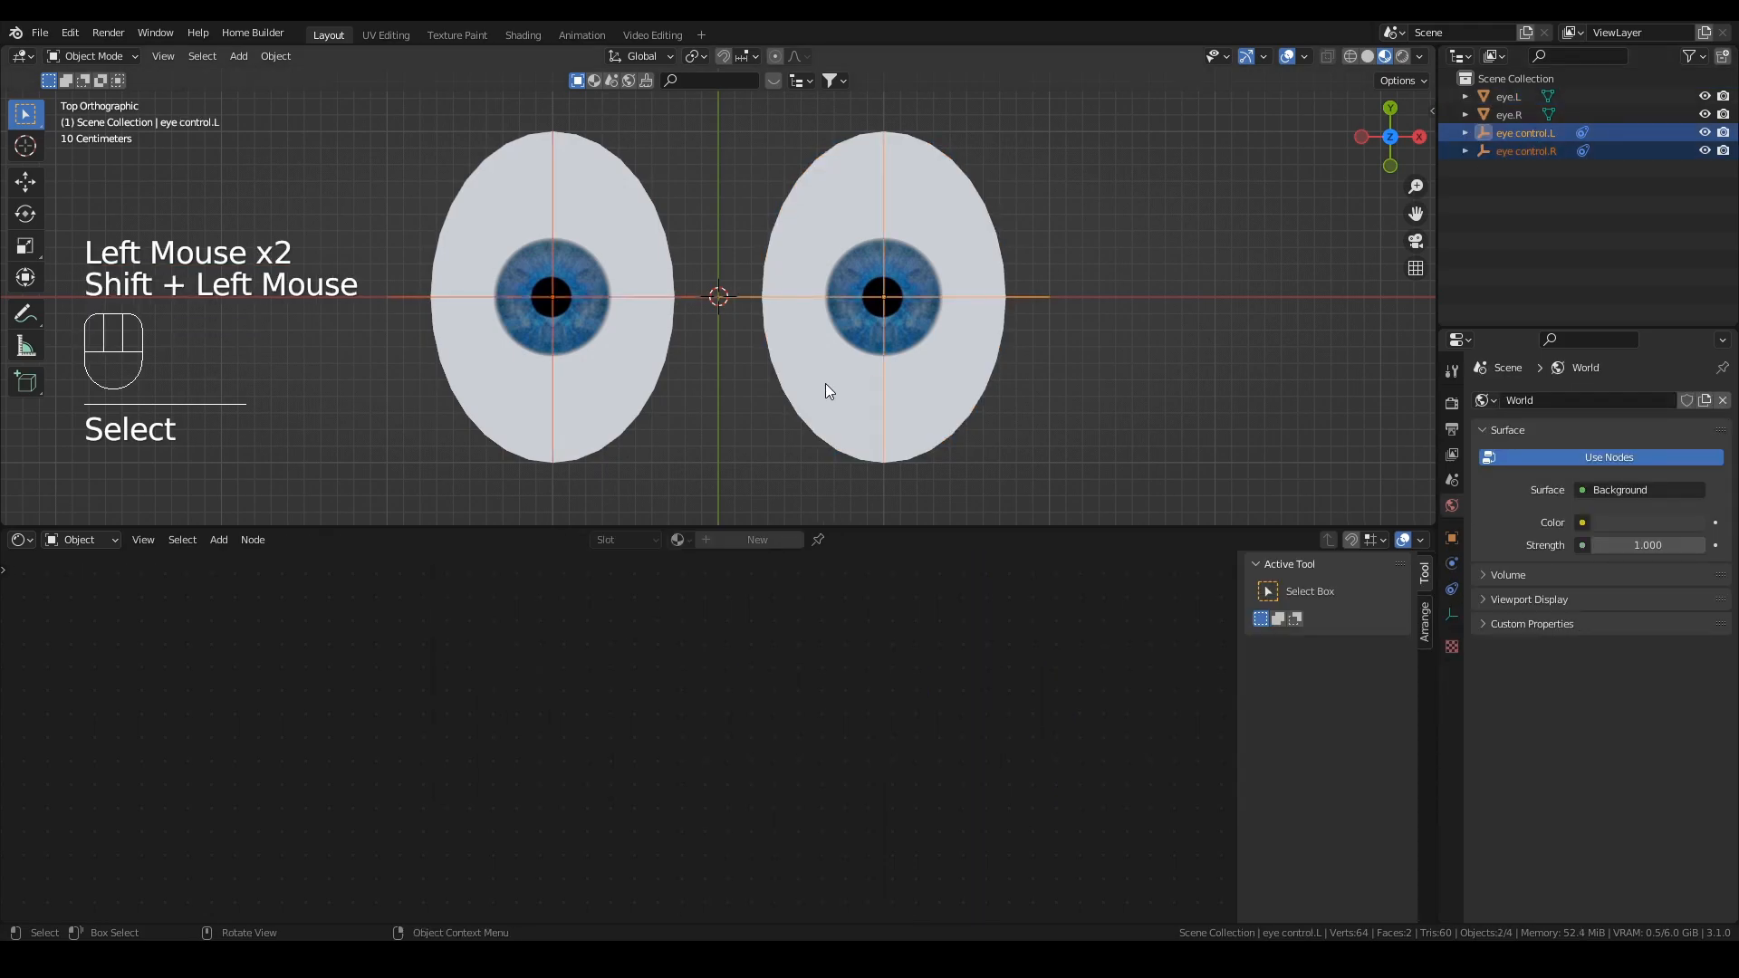
pyautogui.click(1280, 58)
pyautogui.press('g')
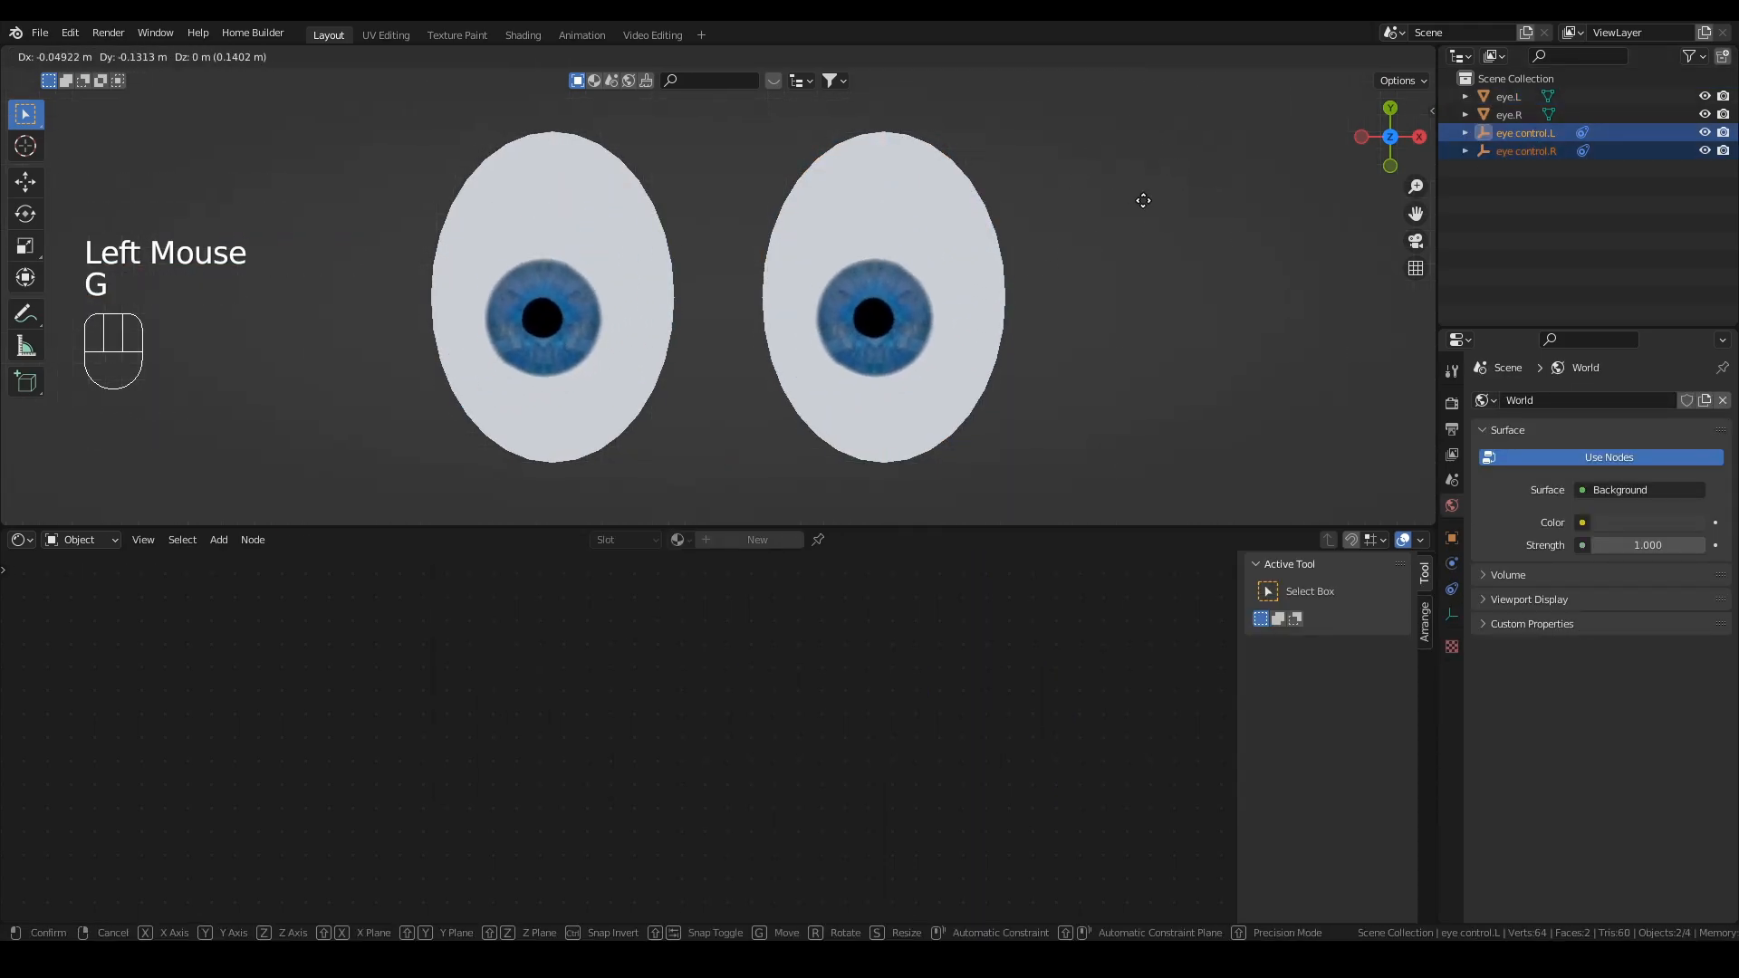
pyautogui.rightClick(1164, 186)
# Step: Test scaling and rotating both irises through the two eye control empties, cancelling each transform
pyautogui.press('s')
pyautogui.rightClick(1255, 277)
pyautogui.press('.')
pyautogui.press('s')
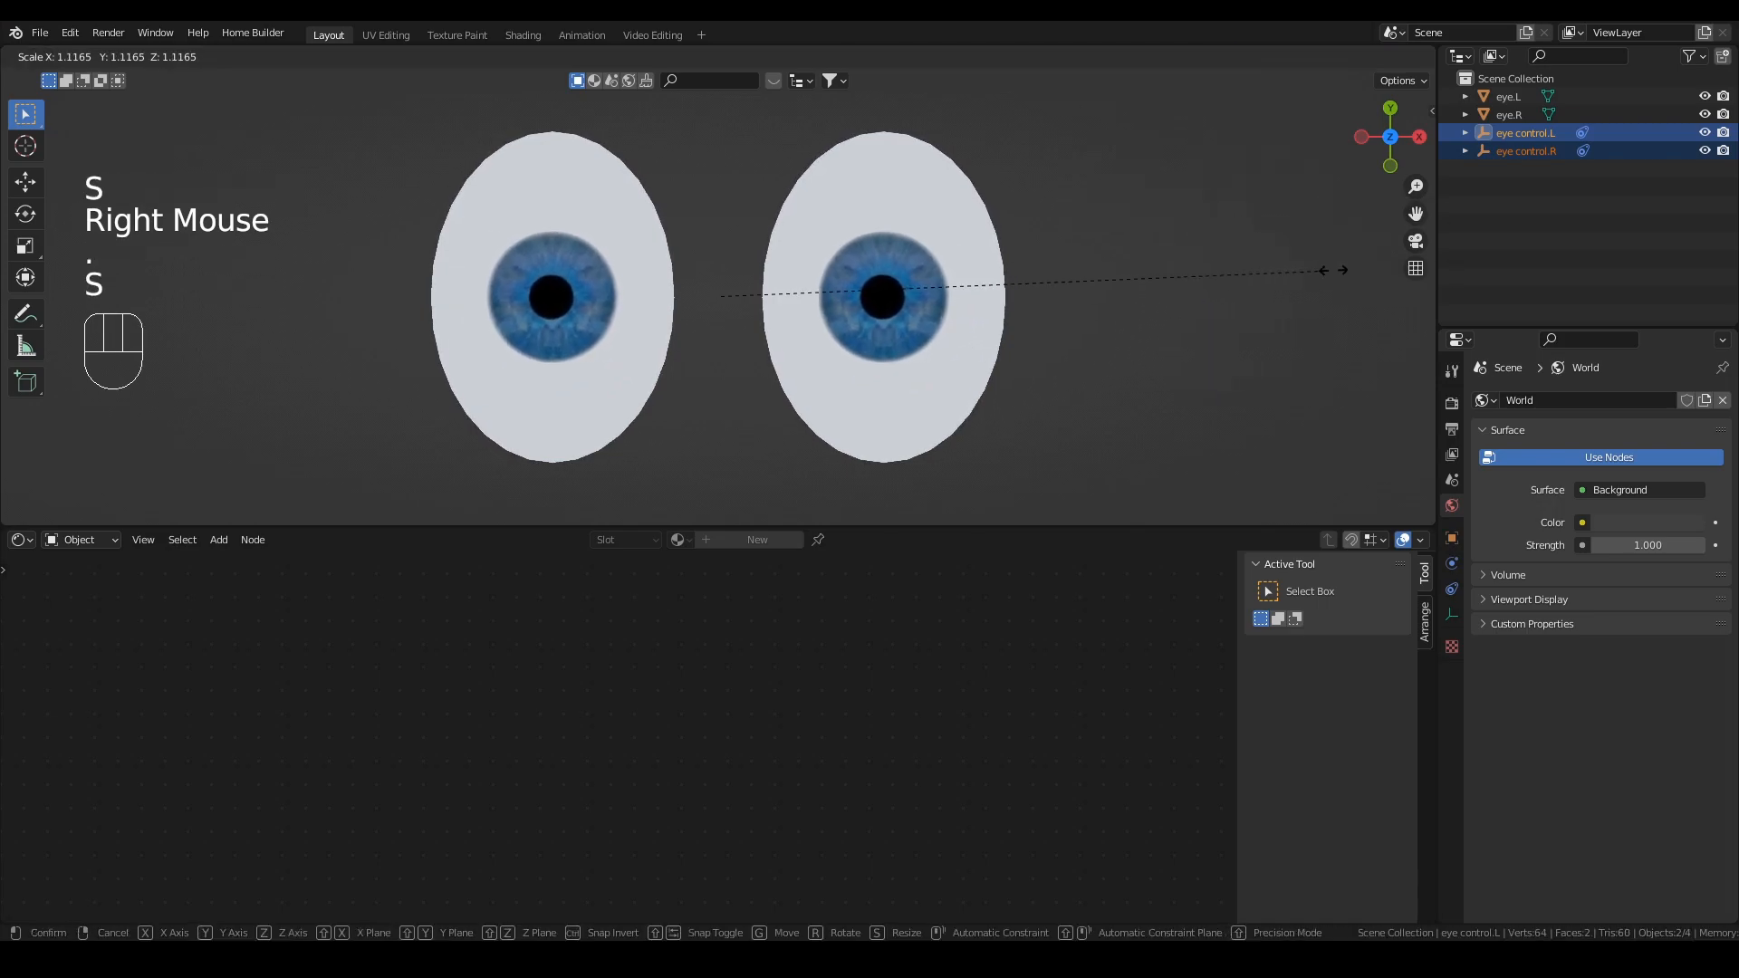
pyautogui.rightClick(1387, 283)
pyautogui.press('r')
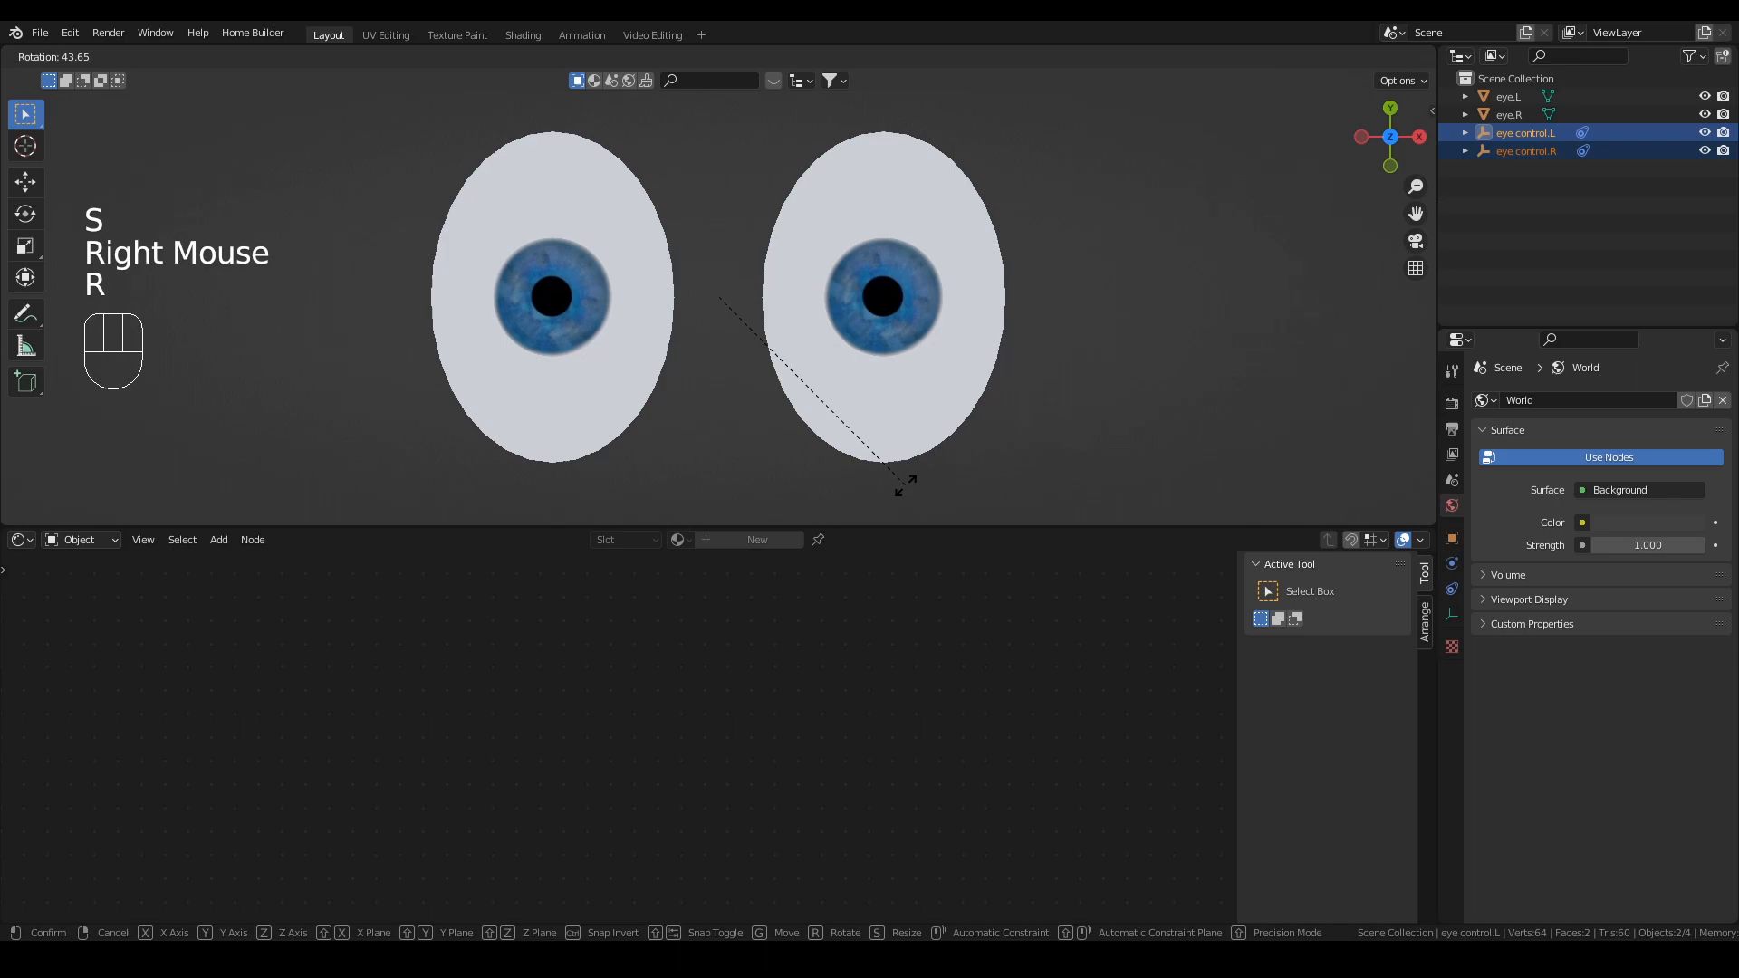
pyautogui.rightClick(886, 394)
# Step: Rotate only the eye control.L empty by about 118° so its iris texture is oriented differently from the other eye
pyautogui.click(1541, 133)
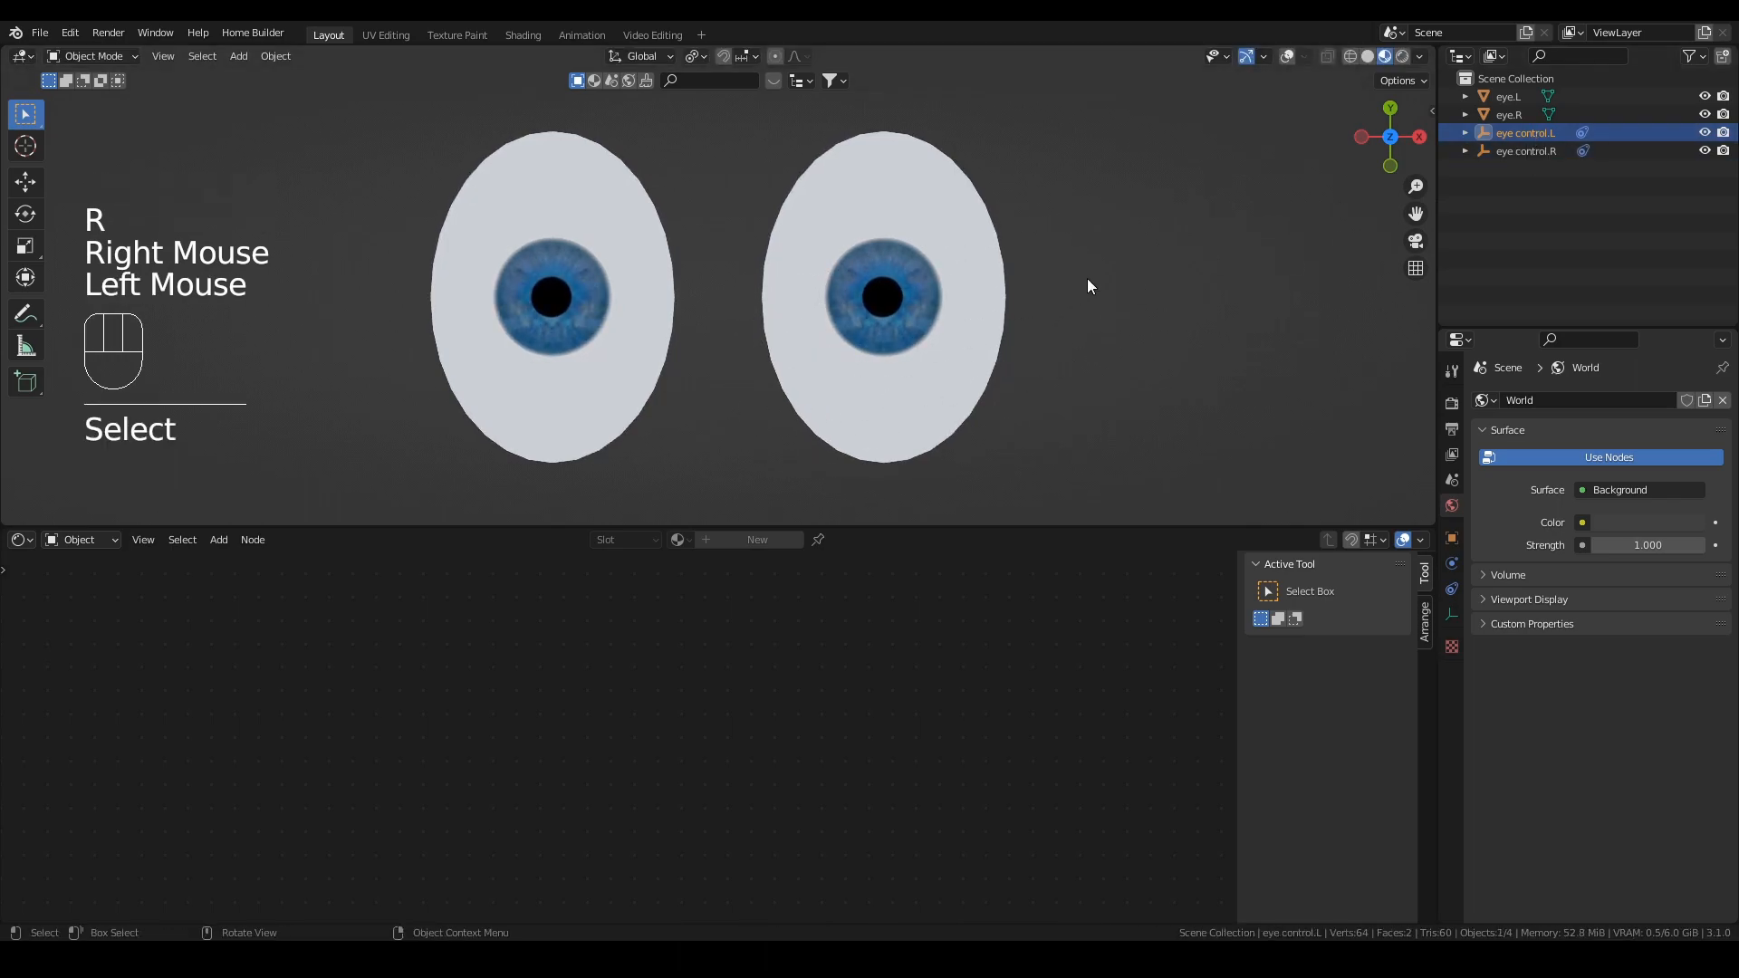
pyautogui.press('r')
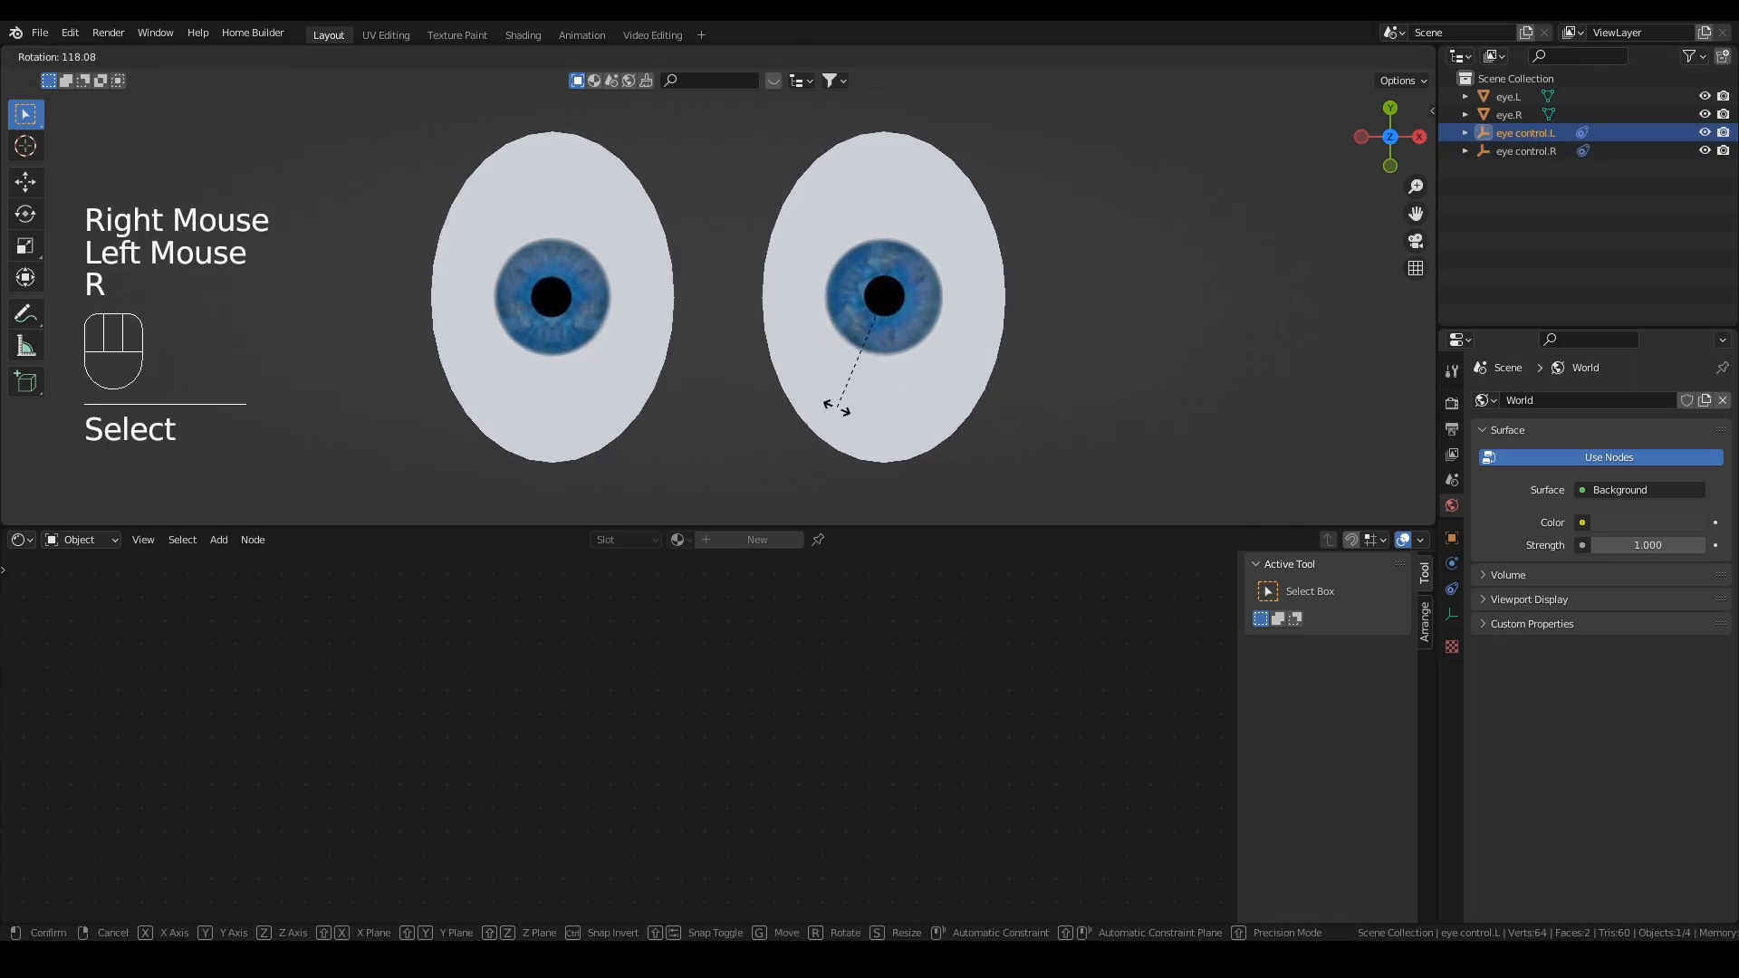
pyautogui.click(839, 379)
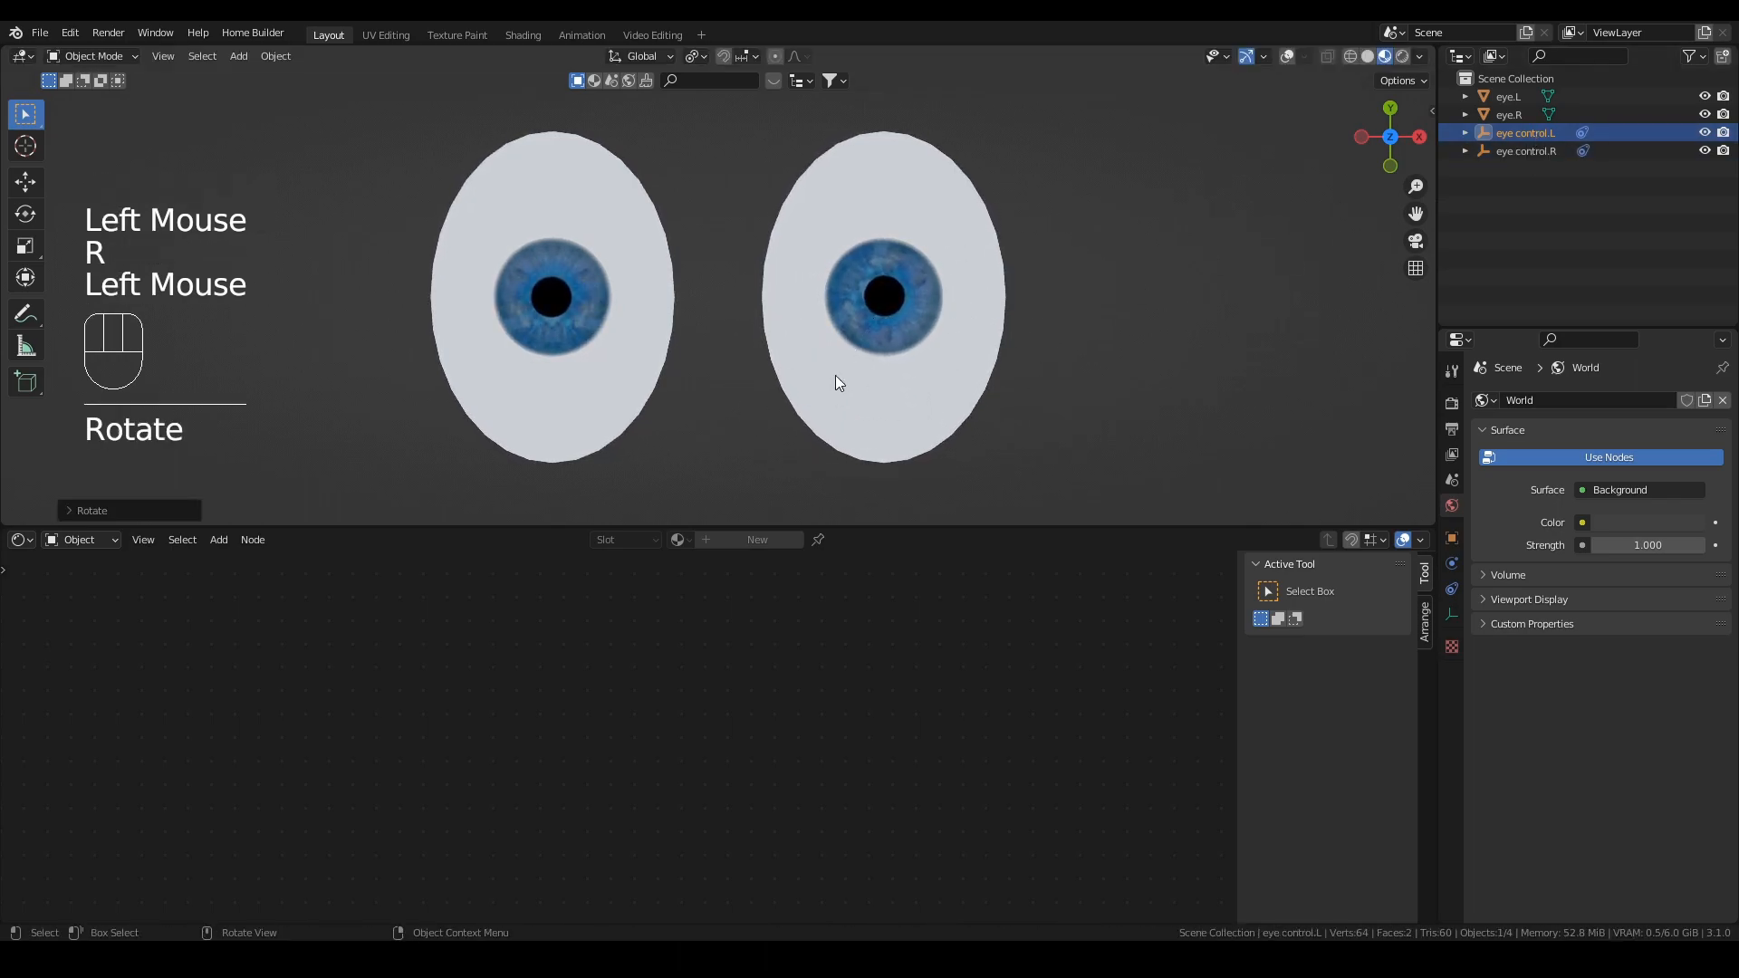
# Step: Reselect both eye control empties and test-move the irises together again, cancelling the move
pyautogui.keyDown('shift'); pyautogui.click(1543, 152); pyautogui.keyUp('shift')
pyautogui.press('g')
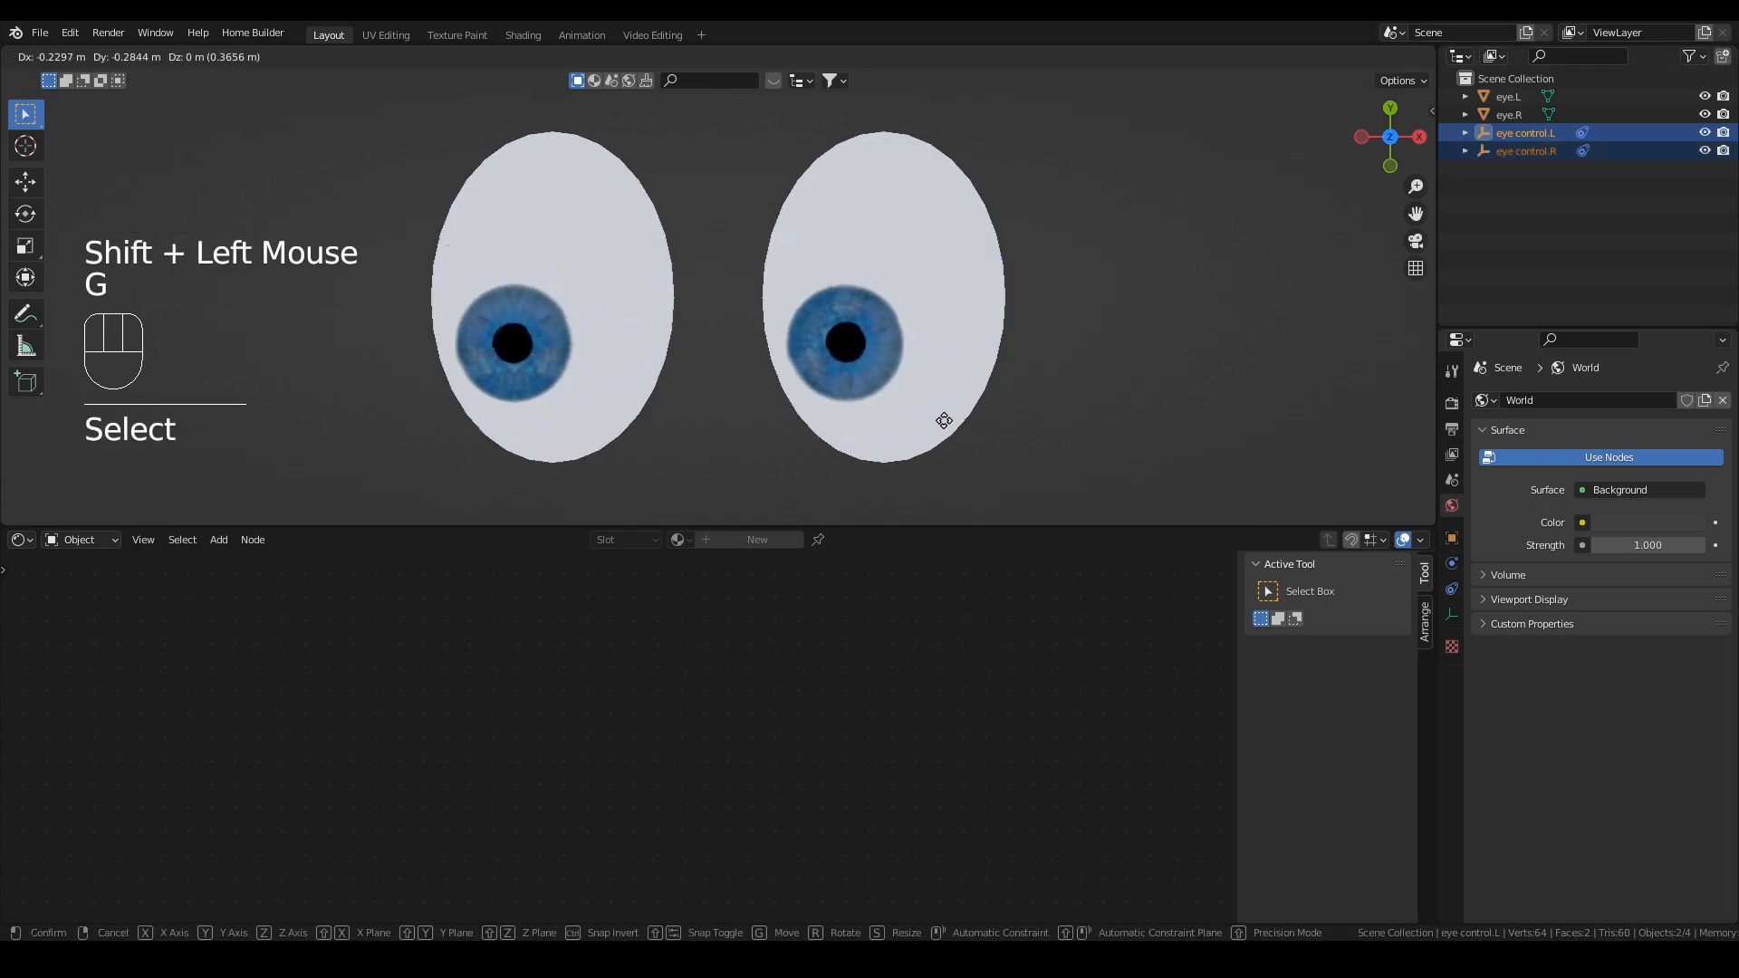
pyautogui.rightClick(949, 374)
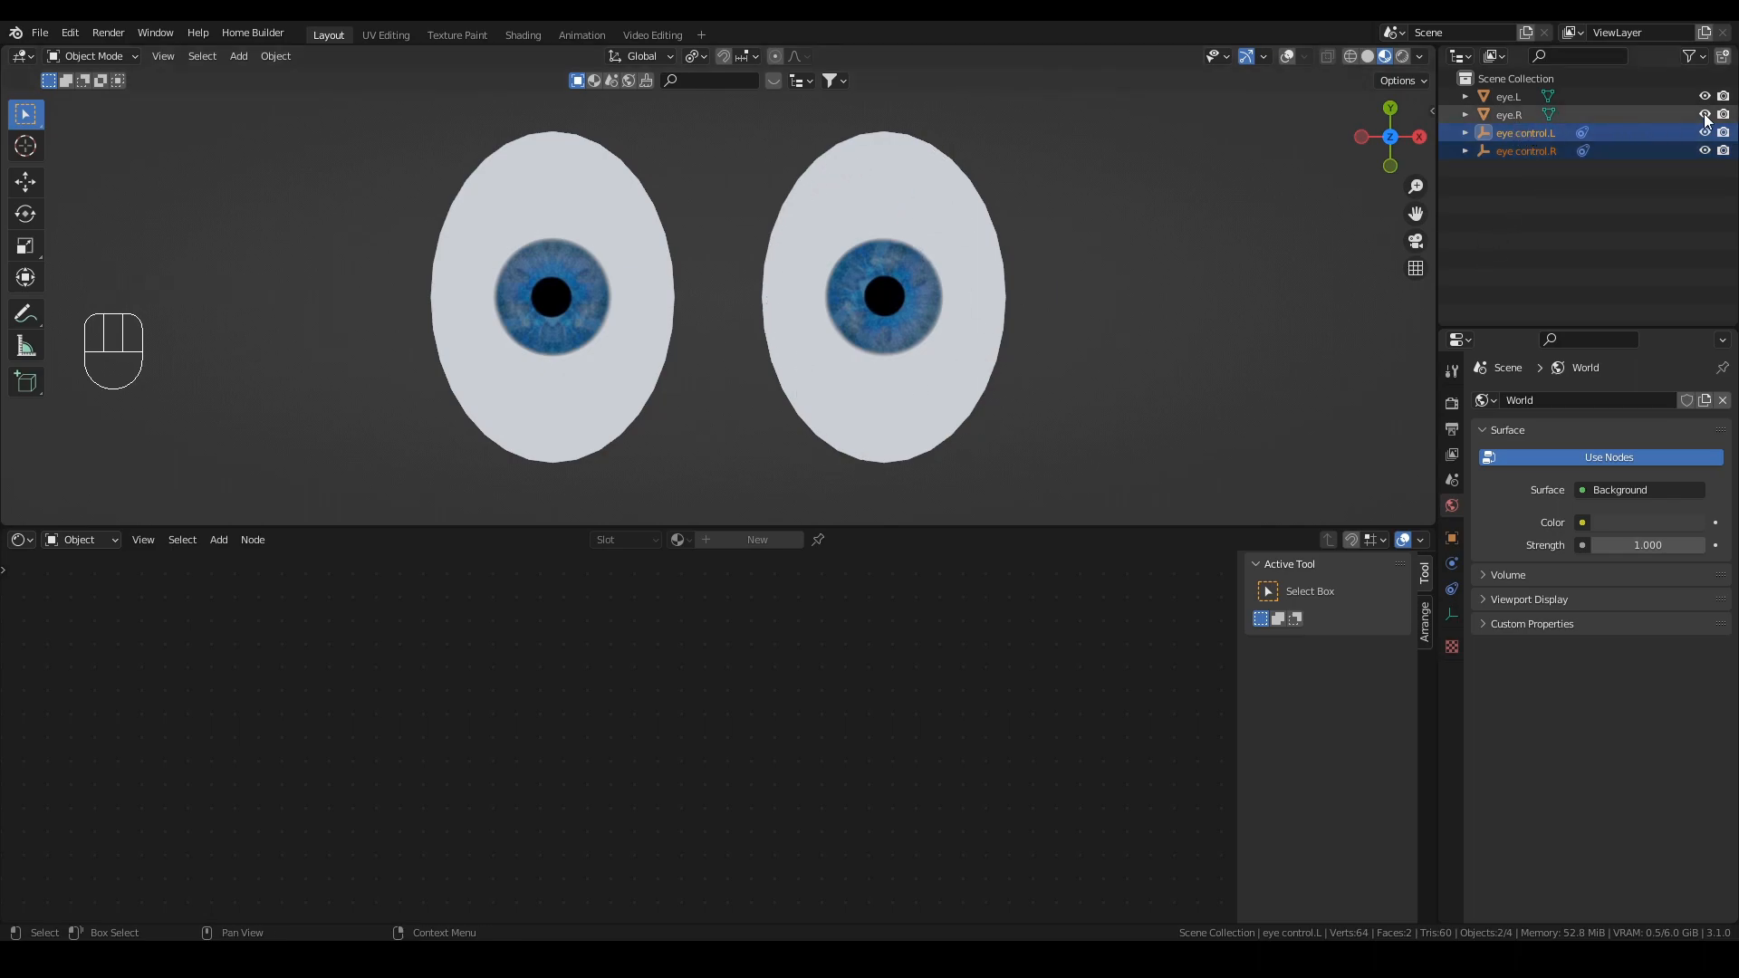
# Step: Show the Disable in Viewports toggles in the outliner and disable eye.R and eye control.R in the viewport
pyautogui.click(1703, 60)
pyautogui.click(1611, 113)
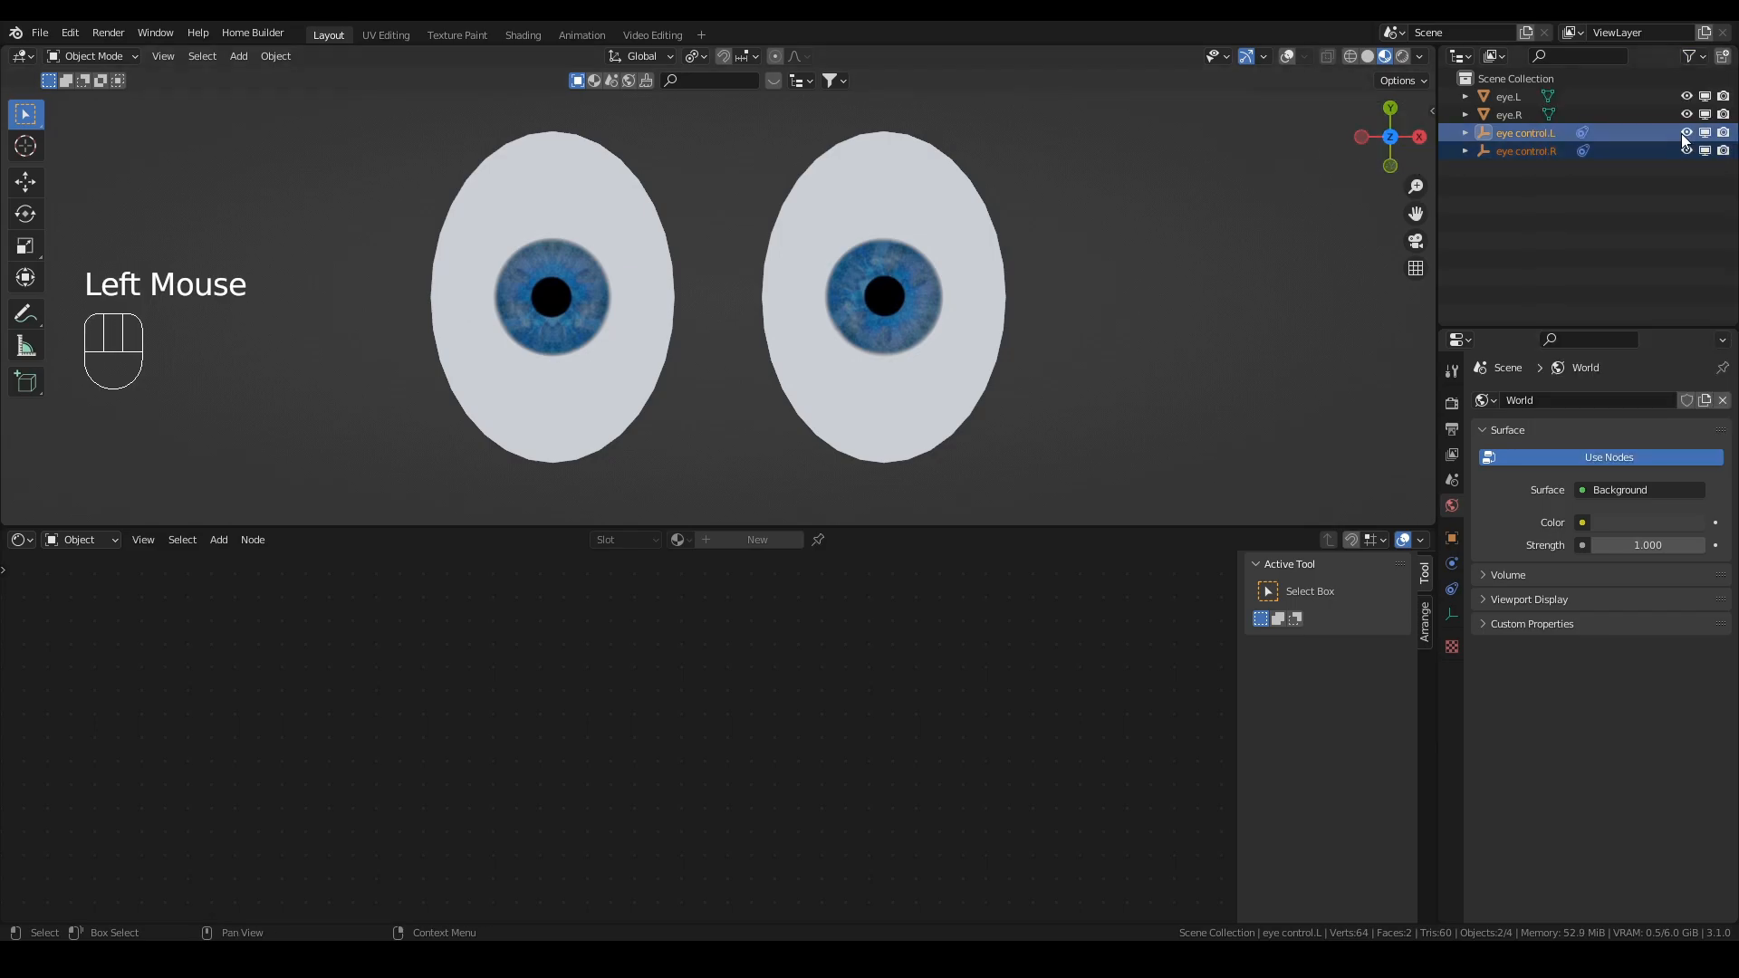
pyautogui.click(1705, 151)
pyautogui.click(1706, 115)
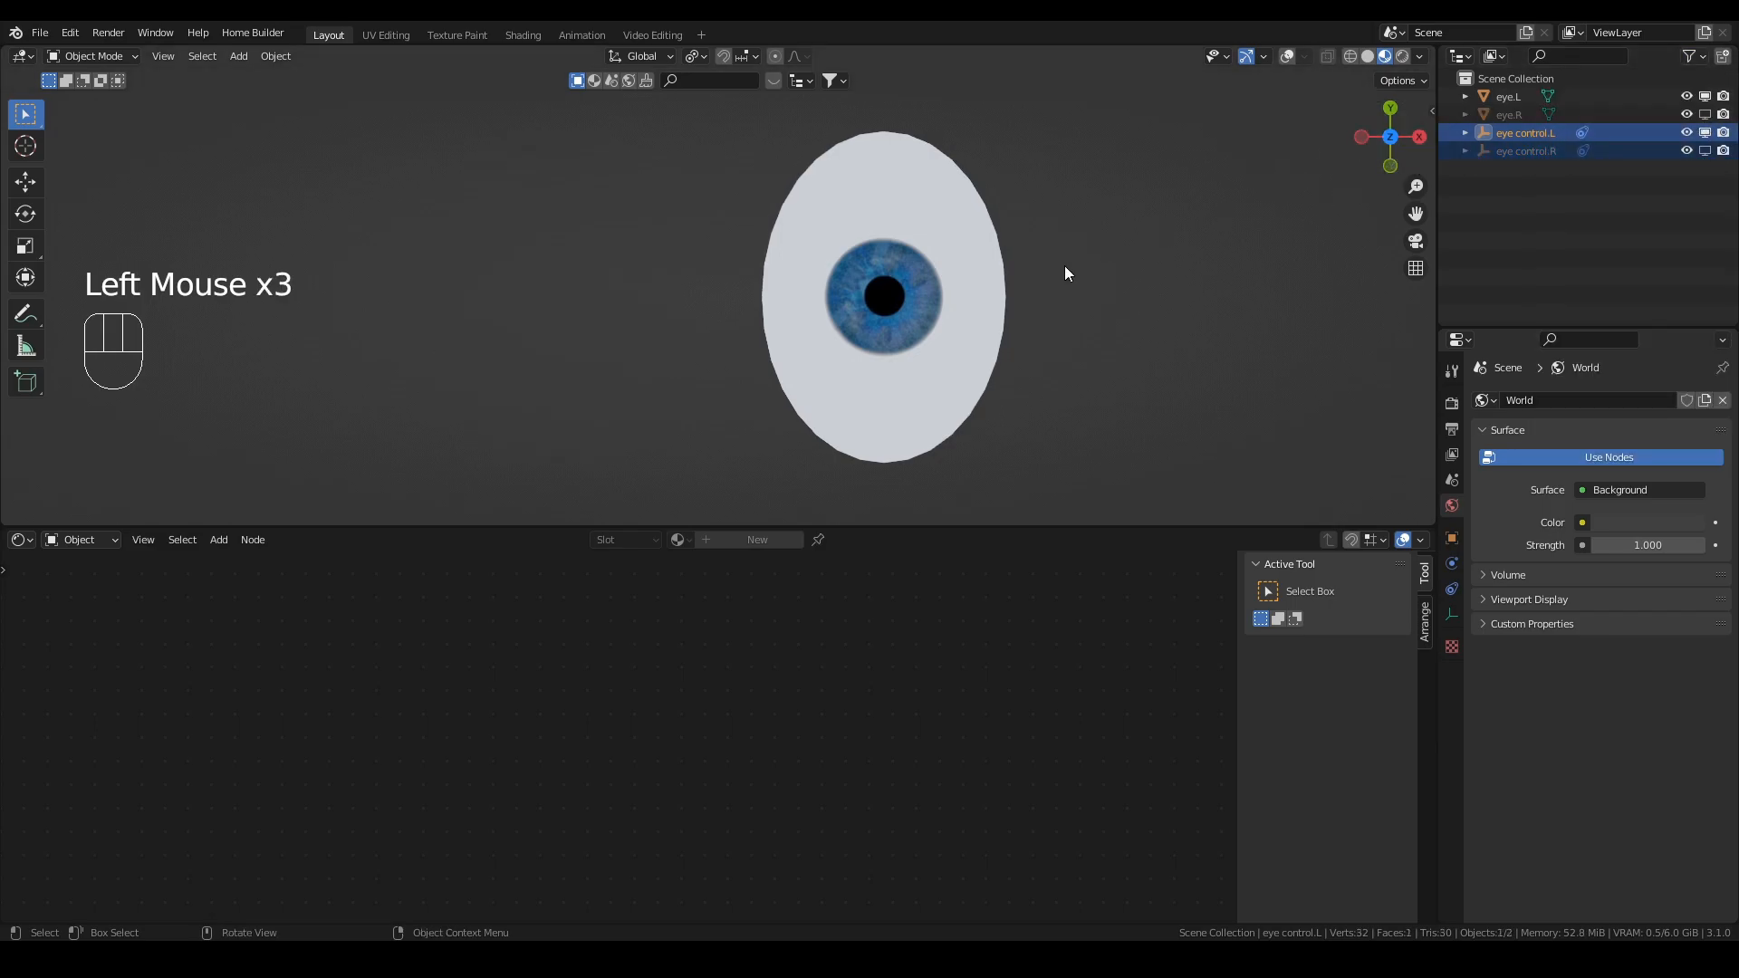
# Step: Select the eye.L mesh and move its Texture Coordinate, Mapping and iris image nodes away from the mask nodes
pyautogui.click(954, 244)
pyautogui.scroll(-5, 871, 677)
pyautogui.moveTo(871, 678); pyautogui.dragTo(749, 718, button='middle')
pyautogui.scroll(2, 698, 696)
pyautogui.scroll(-1, 710, 697)
pyautogui.moveTo(388, 696); pyautogui.dragTo(655, 756)
pyautogui.press('g')
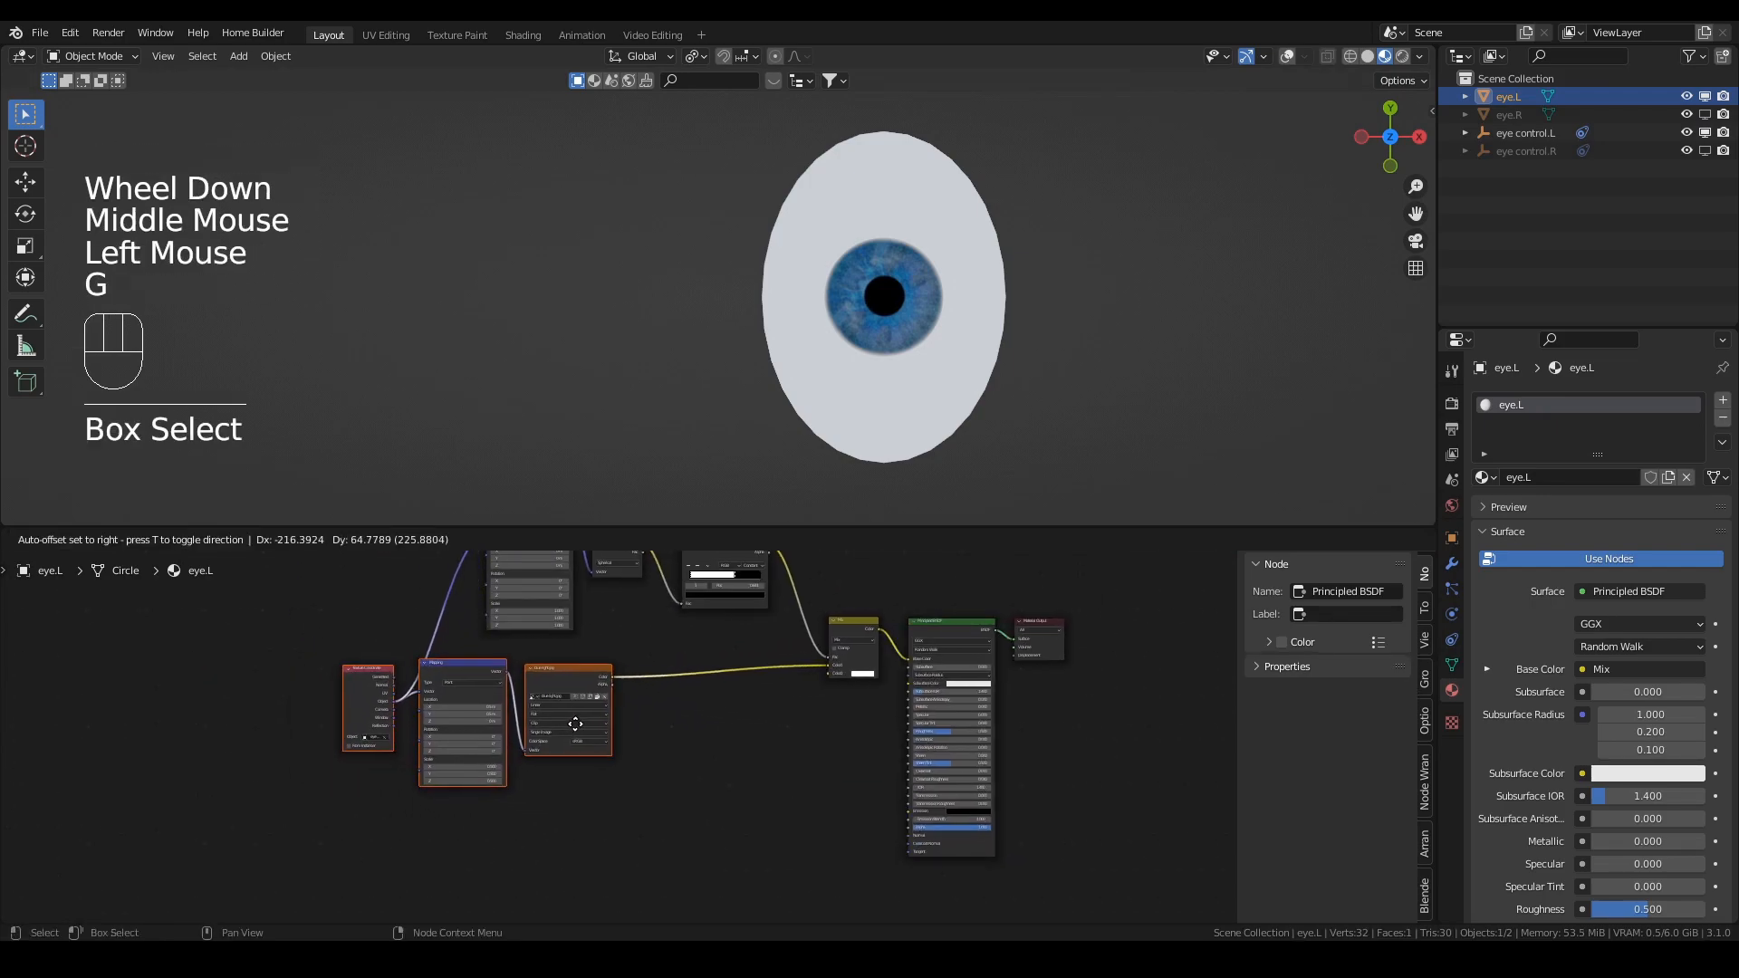
pyautogui.click(578, 725)
# Step: Duplicate the mask's Mapping, Gradient Texture and ColorRamp nodes with their input links kept, placing the copies below the iris image nodes
pyautogui.scroll(-2, 637, 718)
pyautogui.moveTo(637, 718); pyautogui.dragTo(691, 722, button='middle')
pyautogui.scroll(-1, 691, 721)
pyautogui.moveTo(721, 624); pyautogui.dragTo(639, 645, button='middle')
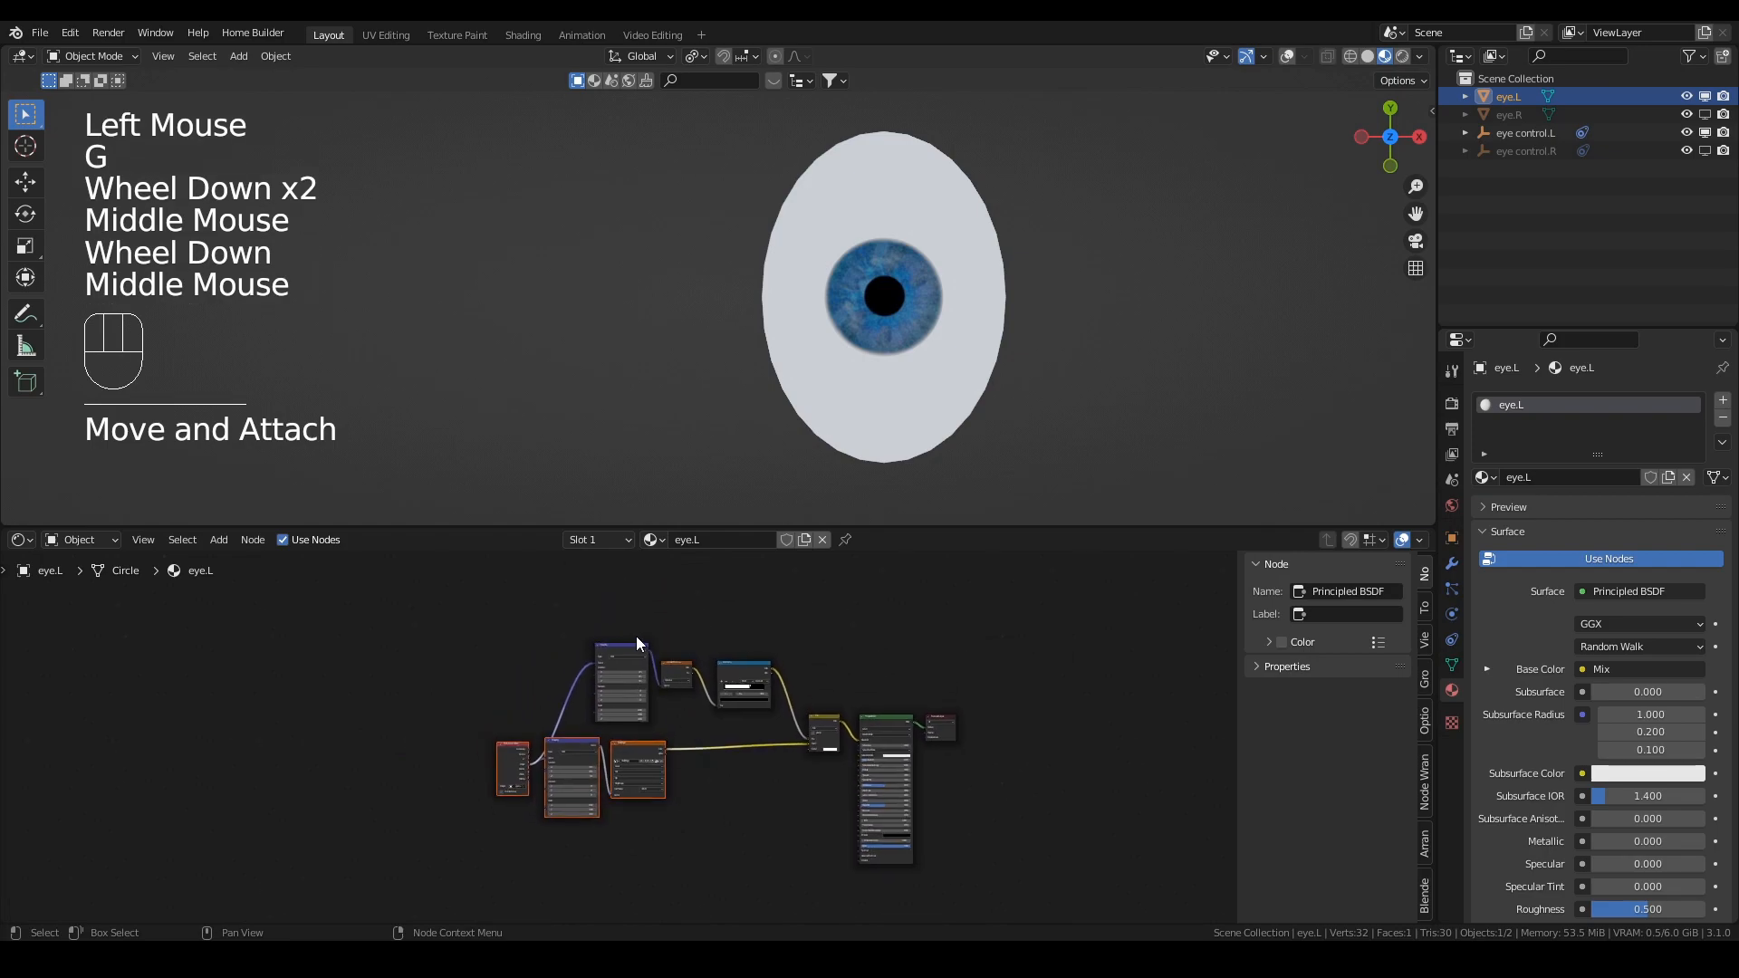
pyautogui.moveTo(605, 623); pyautogui.dragTo(757, 708)
pyautogui.hotkey('ctrl', 'shift', 'd')
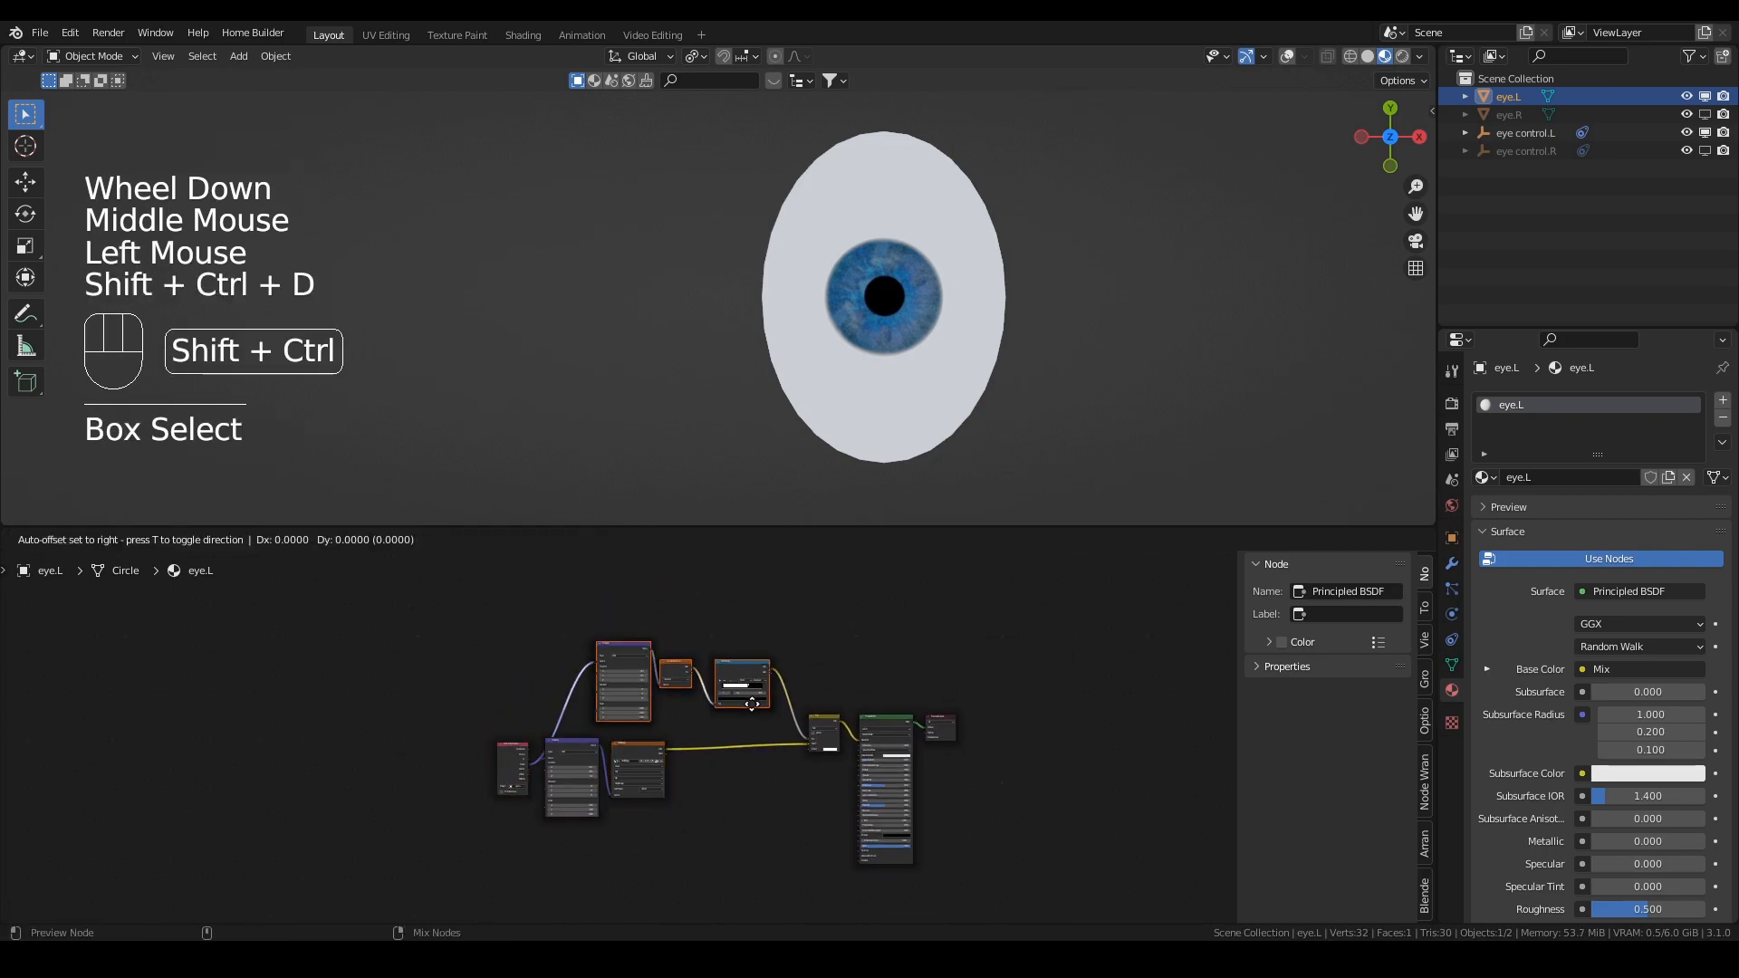
pyautogui.click(710, 804)
pyautogui.scroll(1, 710, 804)
pyautogui.scroll(1, 710, 804)
pyautogui.moveTo(710, 804); pyautogui.dragTo(690, 687, button='middle')
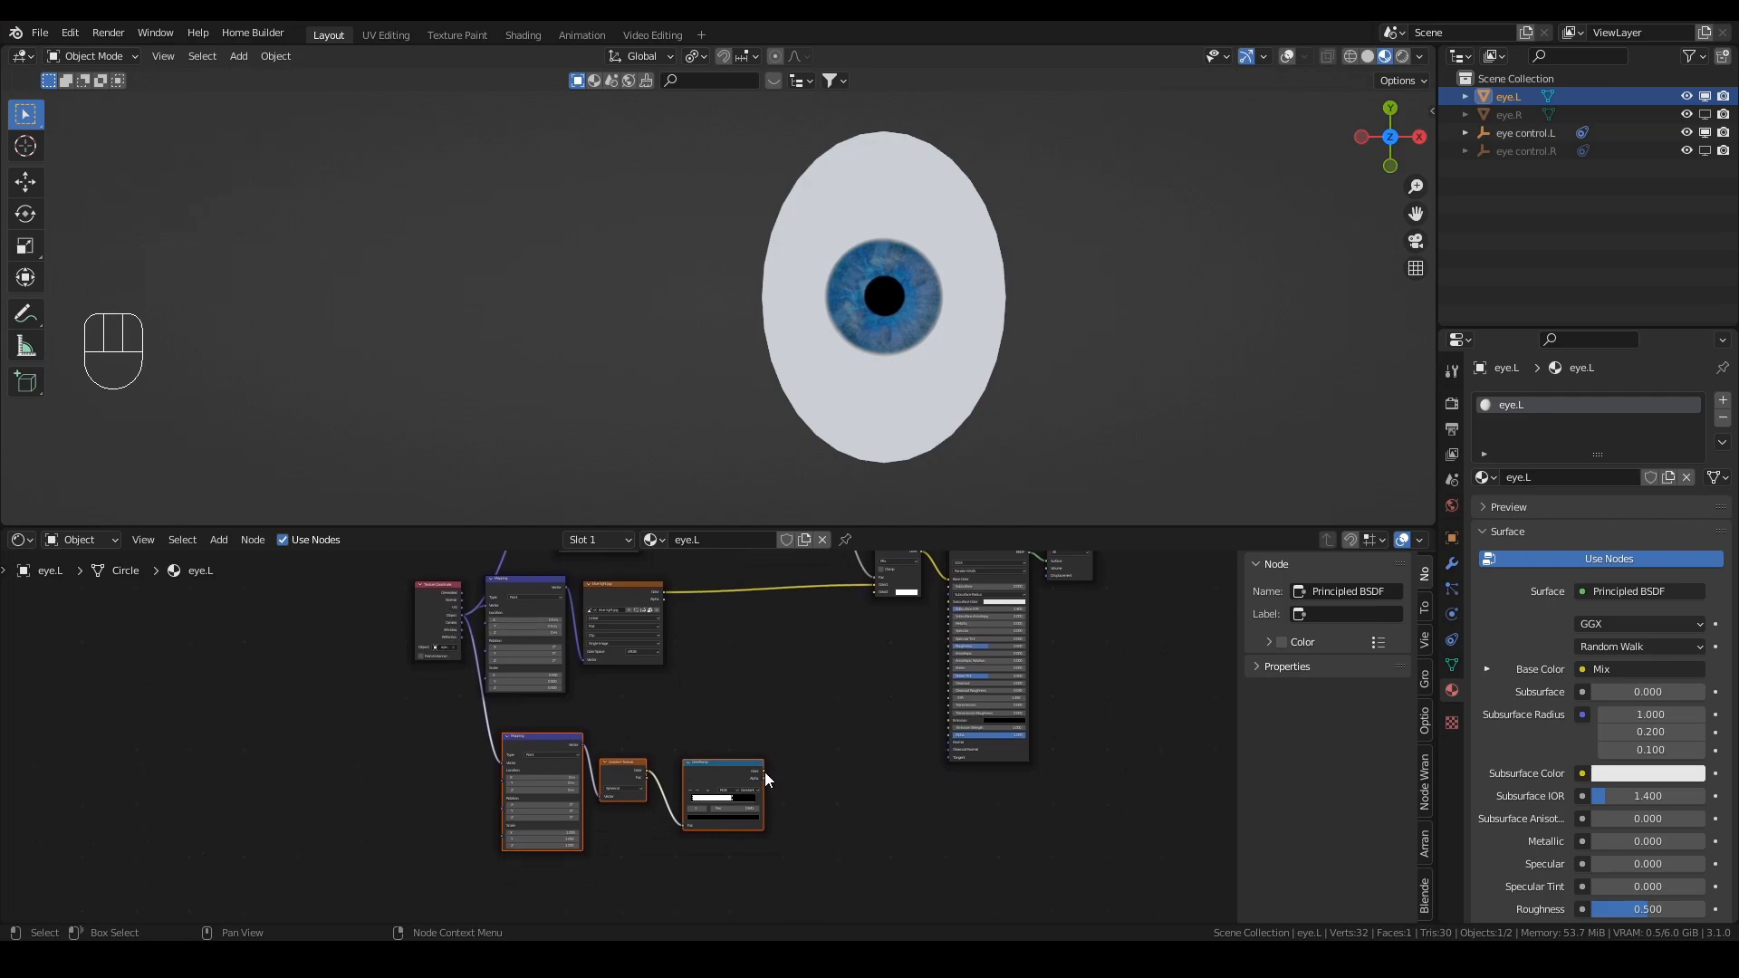
# Step: Set the first stop of the duplicated ColorRamp to light pink (H 0.879, S 0.336, V 1.000)
pyautogui.scroll(3, 764, 771)
pyautogui.moveTo(764, 771); pyautogui.dragTo(625, 715, button='middle')
pyautogui.scroll(3, 610, 743)
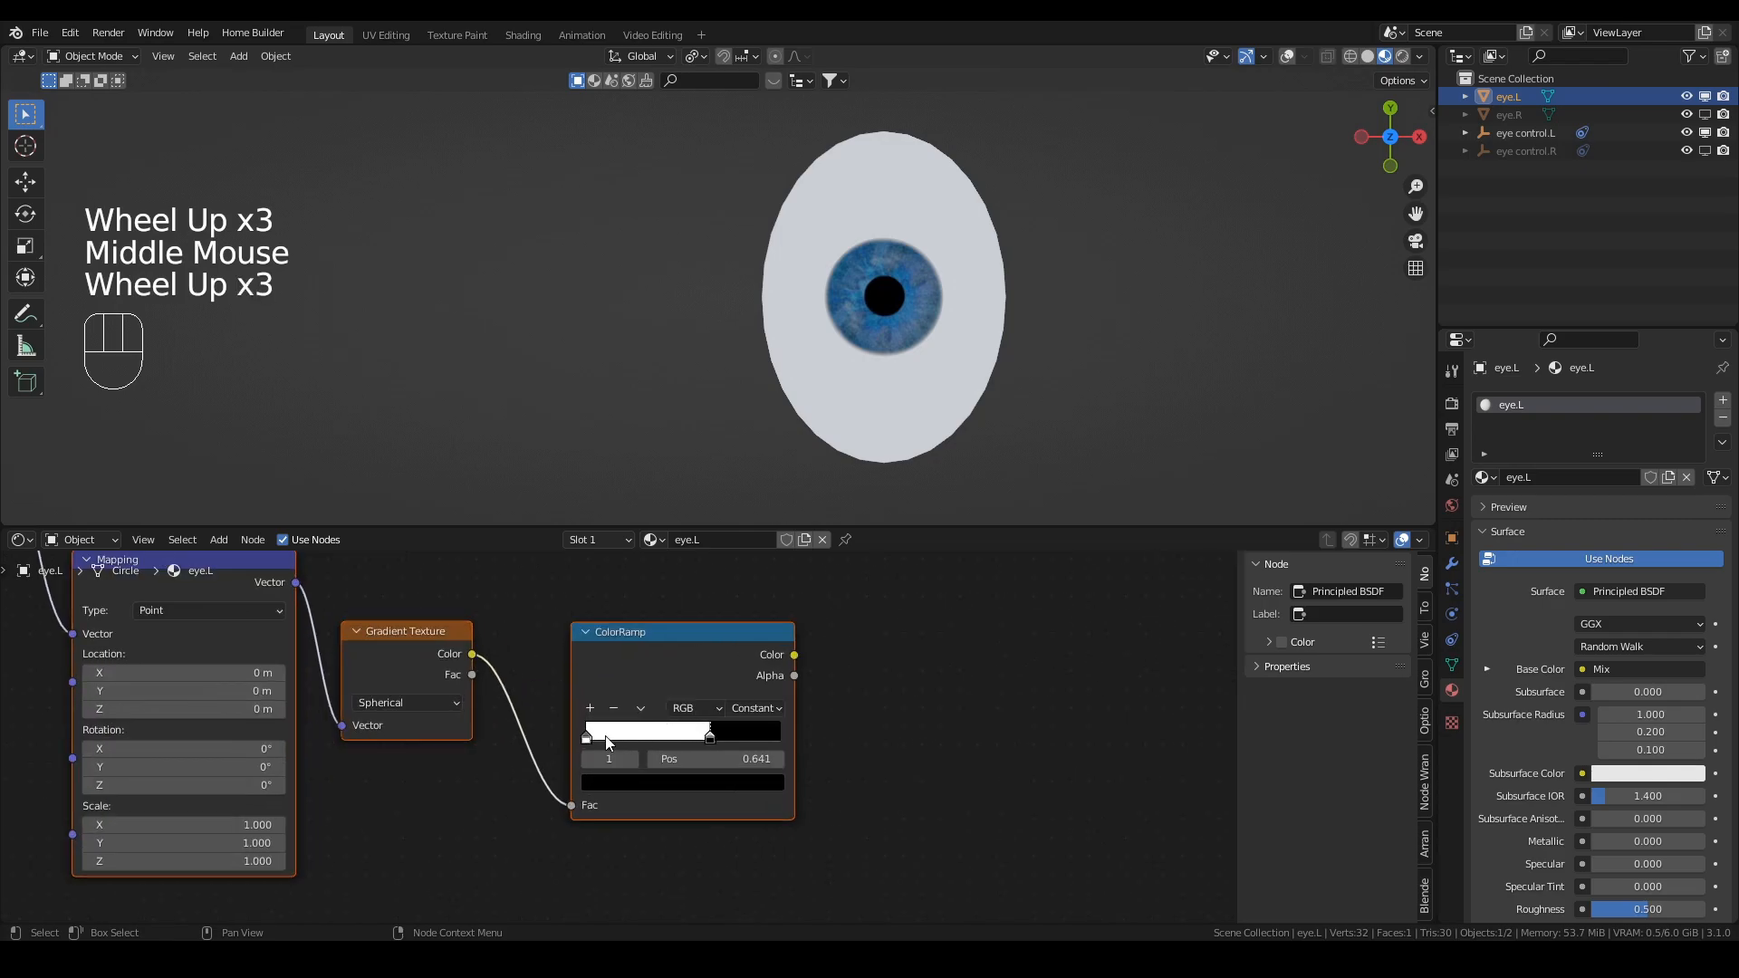
pyautogui.click(589, 739)
pyautogui.click(628, 782)
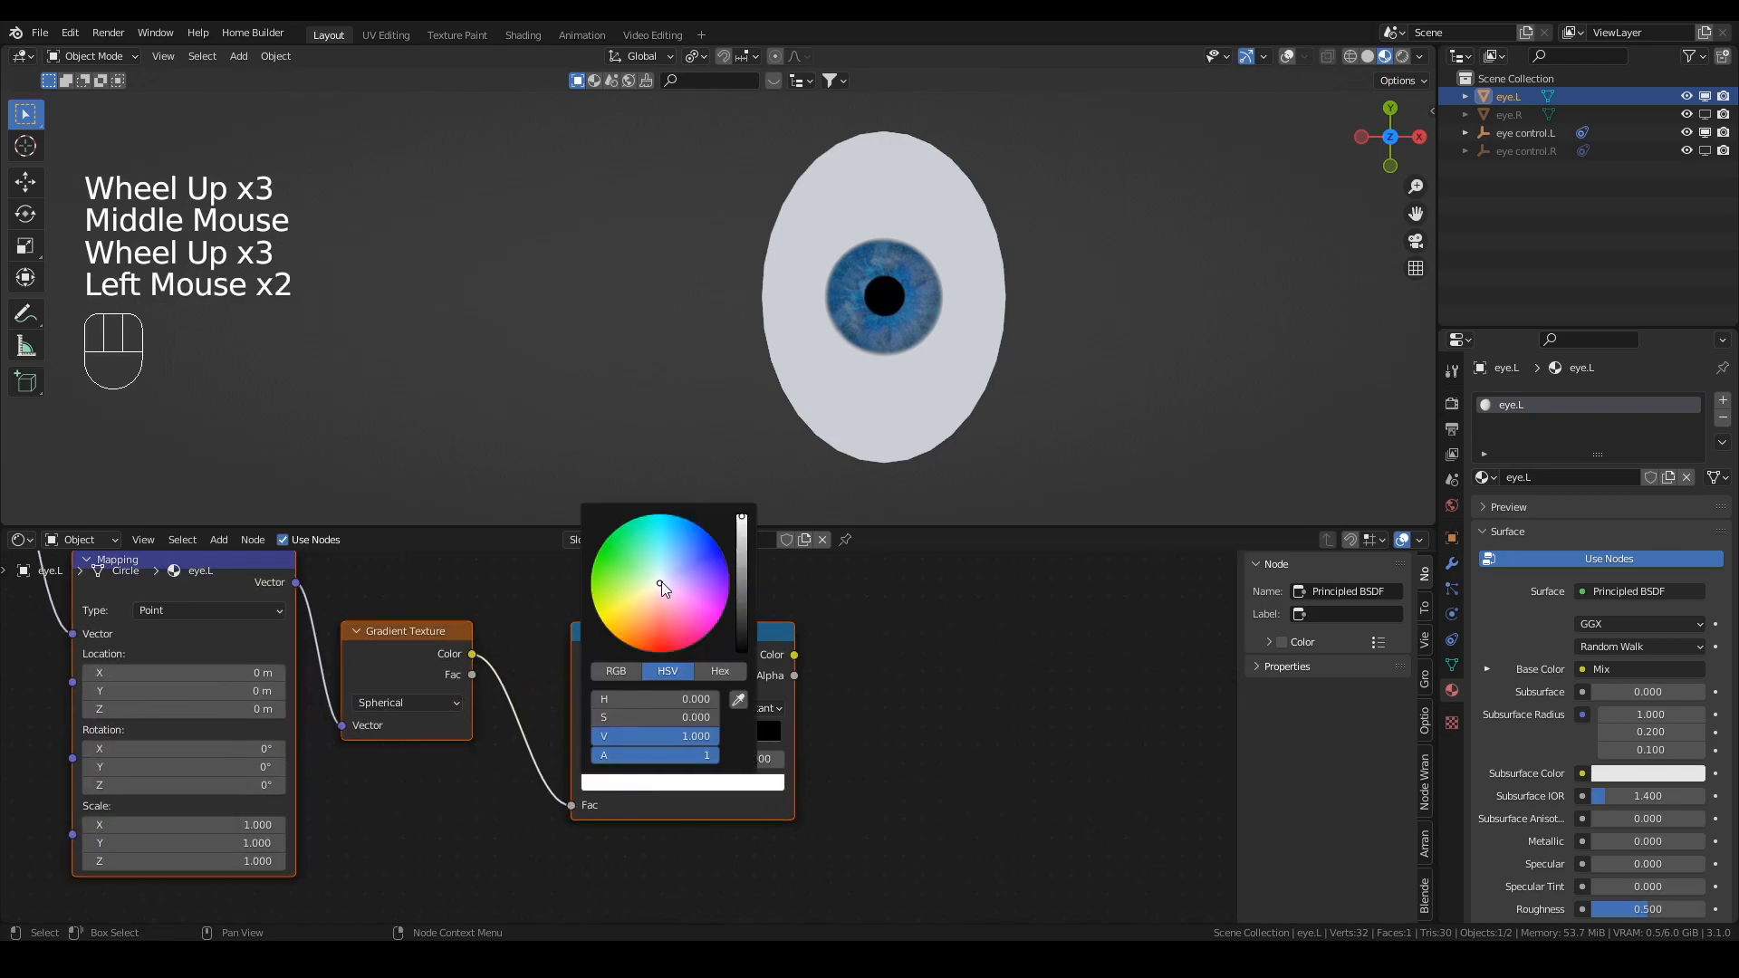
pyautogui.click(669, 591)
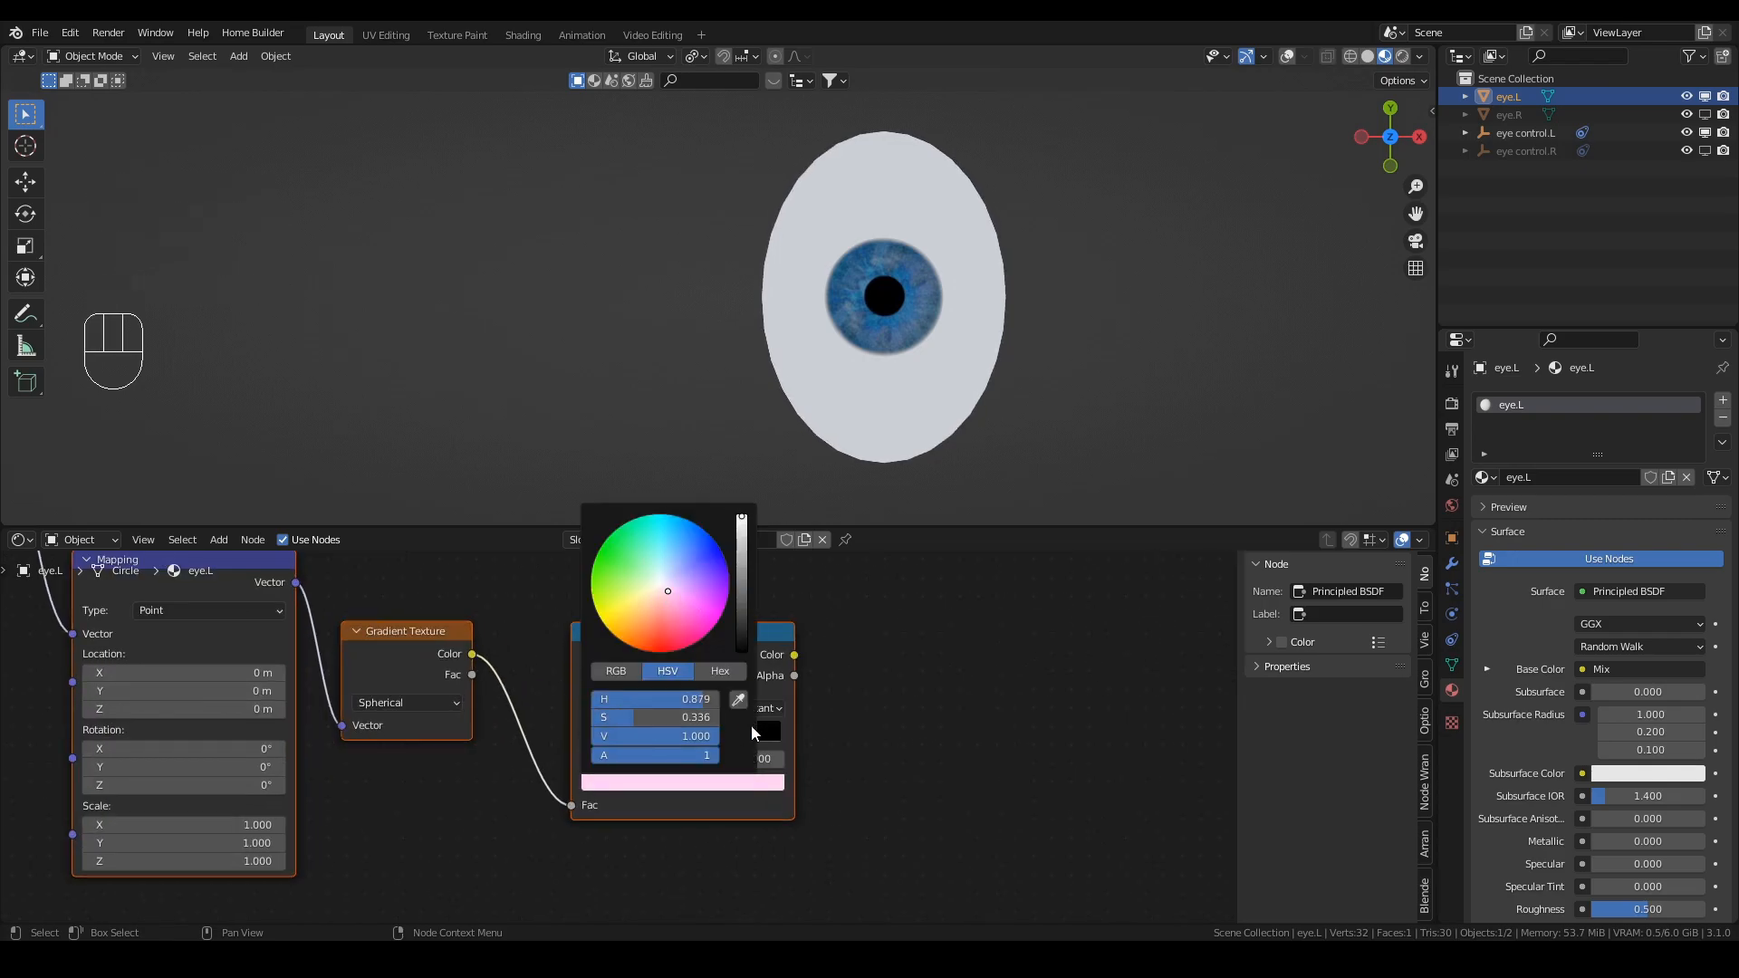
# Step: Make the duplicated ColorRamp's second stop white and change its interpolation from Constant to a smooth blend
pyautogui.click(709, 738)
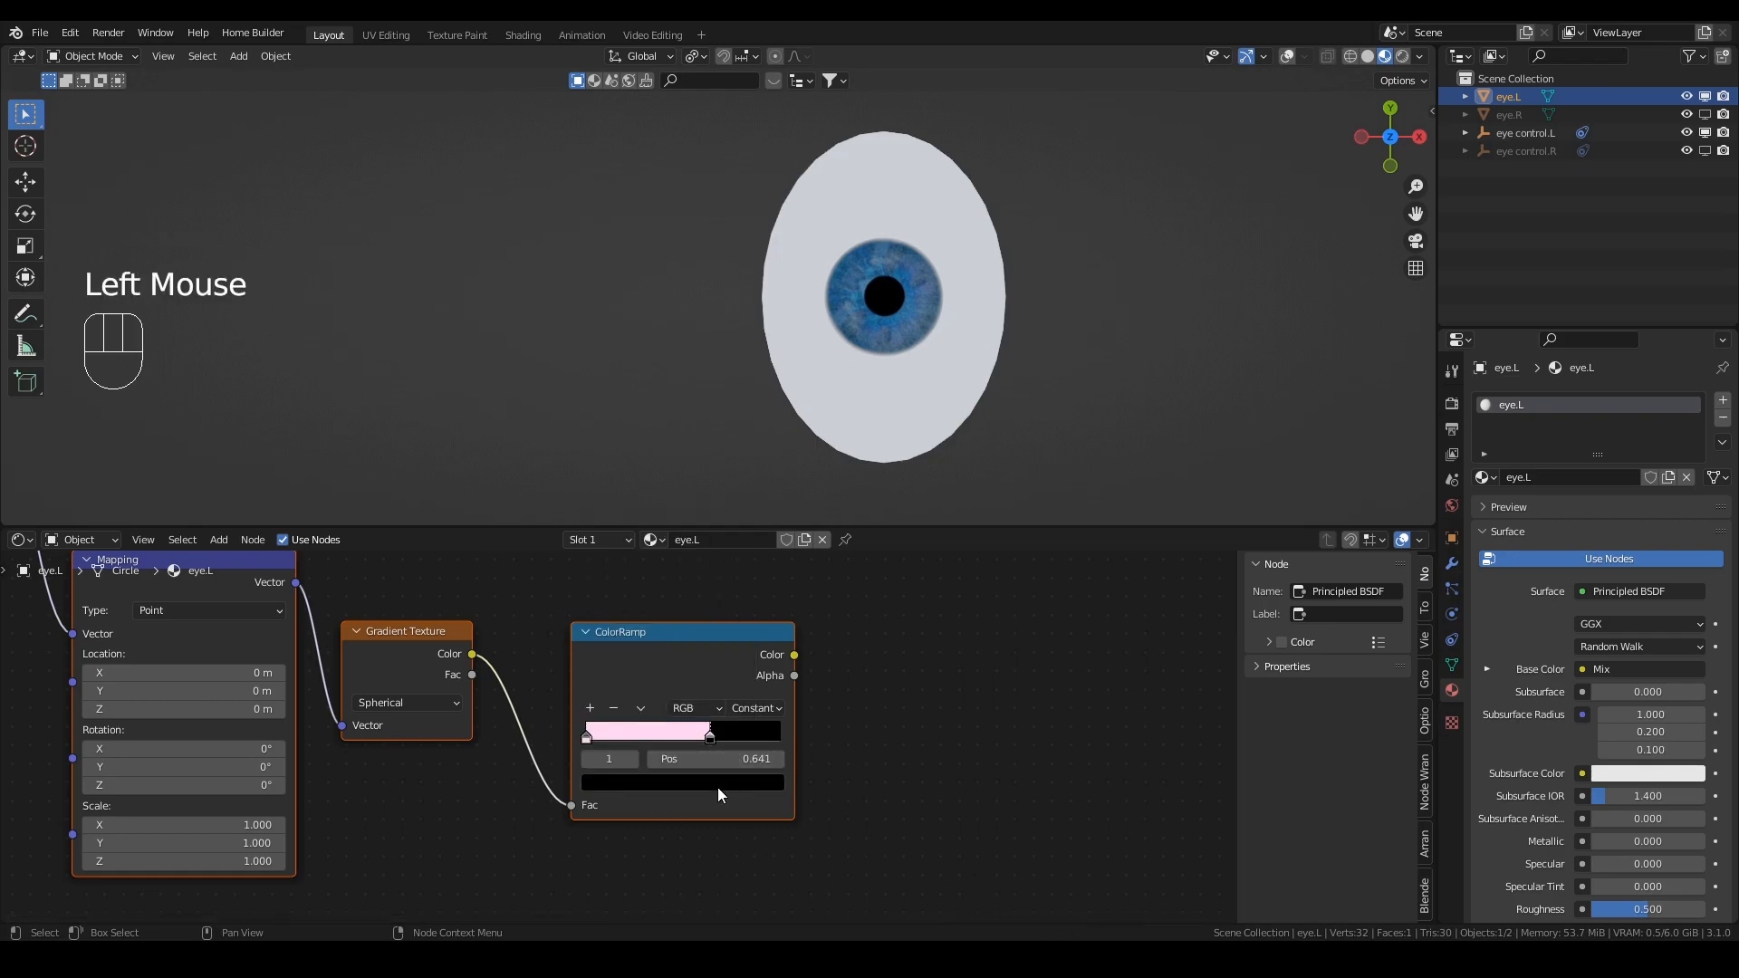
pyautogui.click(688, 782)
pyautogui.moveTo(748, 651); pyautogui.dragTo(743, 523)
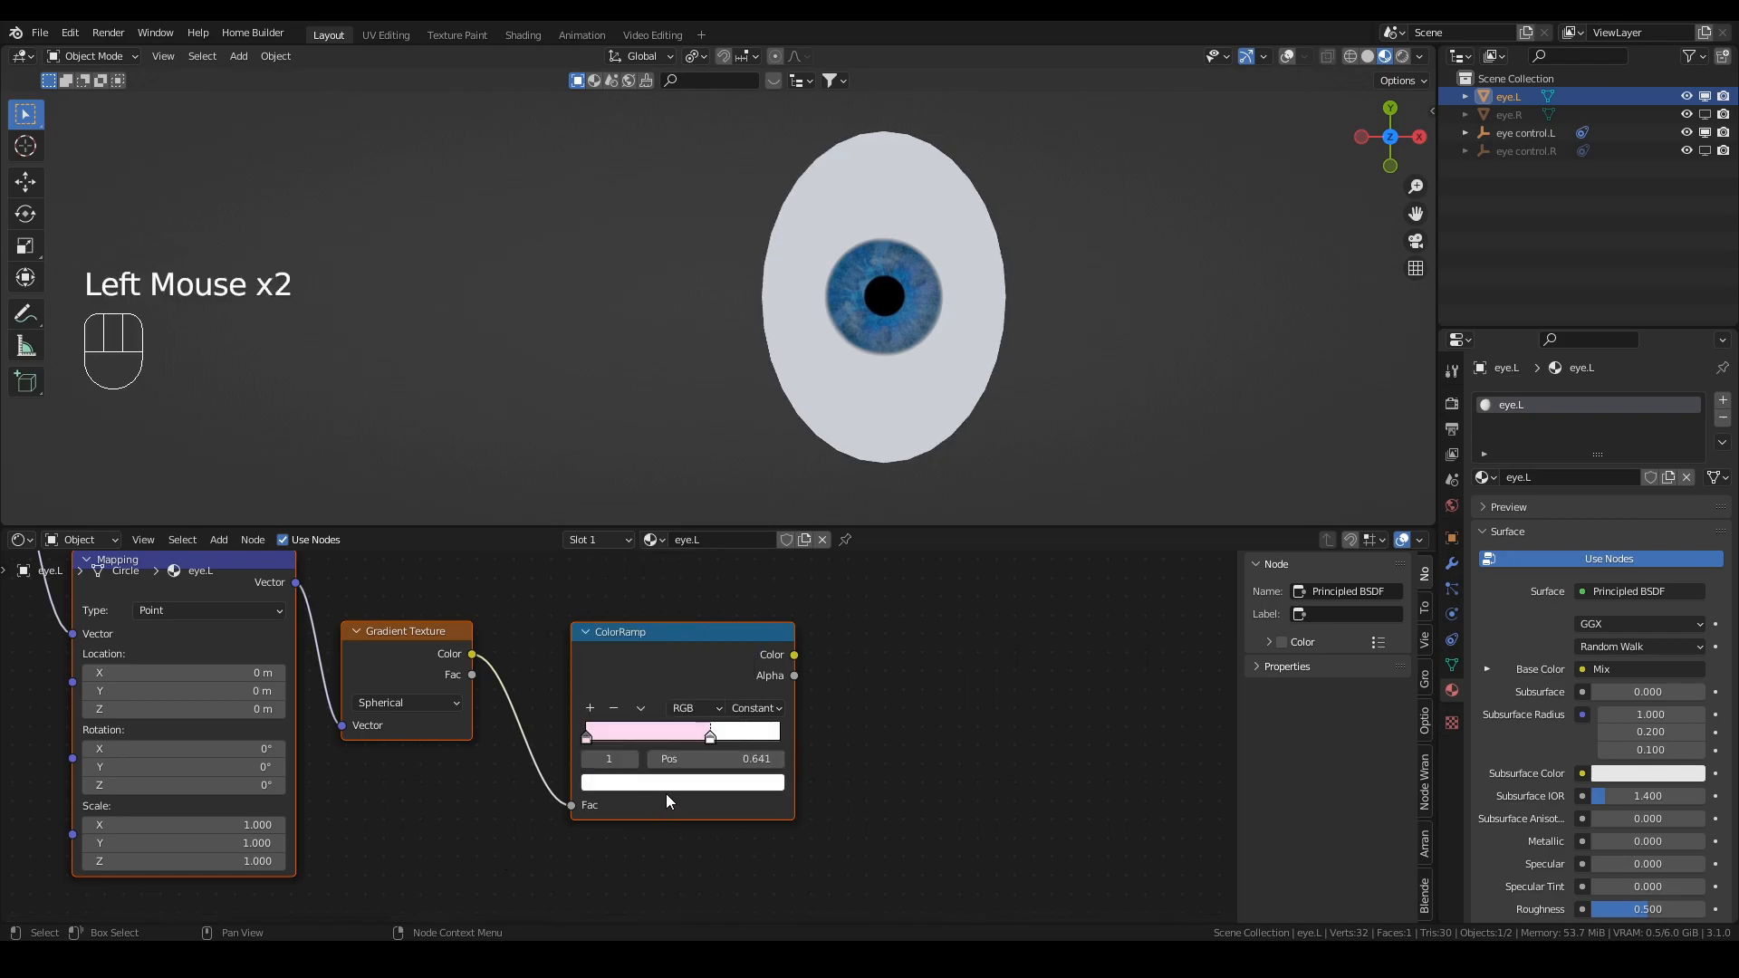
pyautogui.moveTo(761, 713)
pyautogui.mouseDown()
pyautogui.moveTo(768, 754)
pyautogui.moveTo(751, 729)
pyautogui.moveTo(779, 740)
pyautogui.mouseUp()
# Step: Link the duplicated ColorRamp's Color output to the Color2 input of the Mix node
pyautogui.scroll(-2, 667, 644)
pyautogui.moveTo(818, 633); pyautogui.dragTo(604, 834, button='middle')
pyautogui.moveTo(603, 801); pyautogui.dragTo(749, 645)
pyautogui.moveTo(786, 643); pyautogui.dragTo(789, 642)
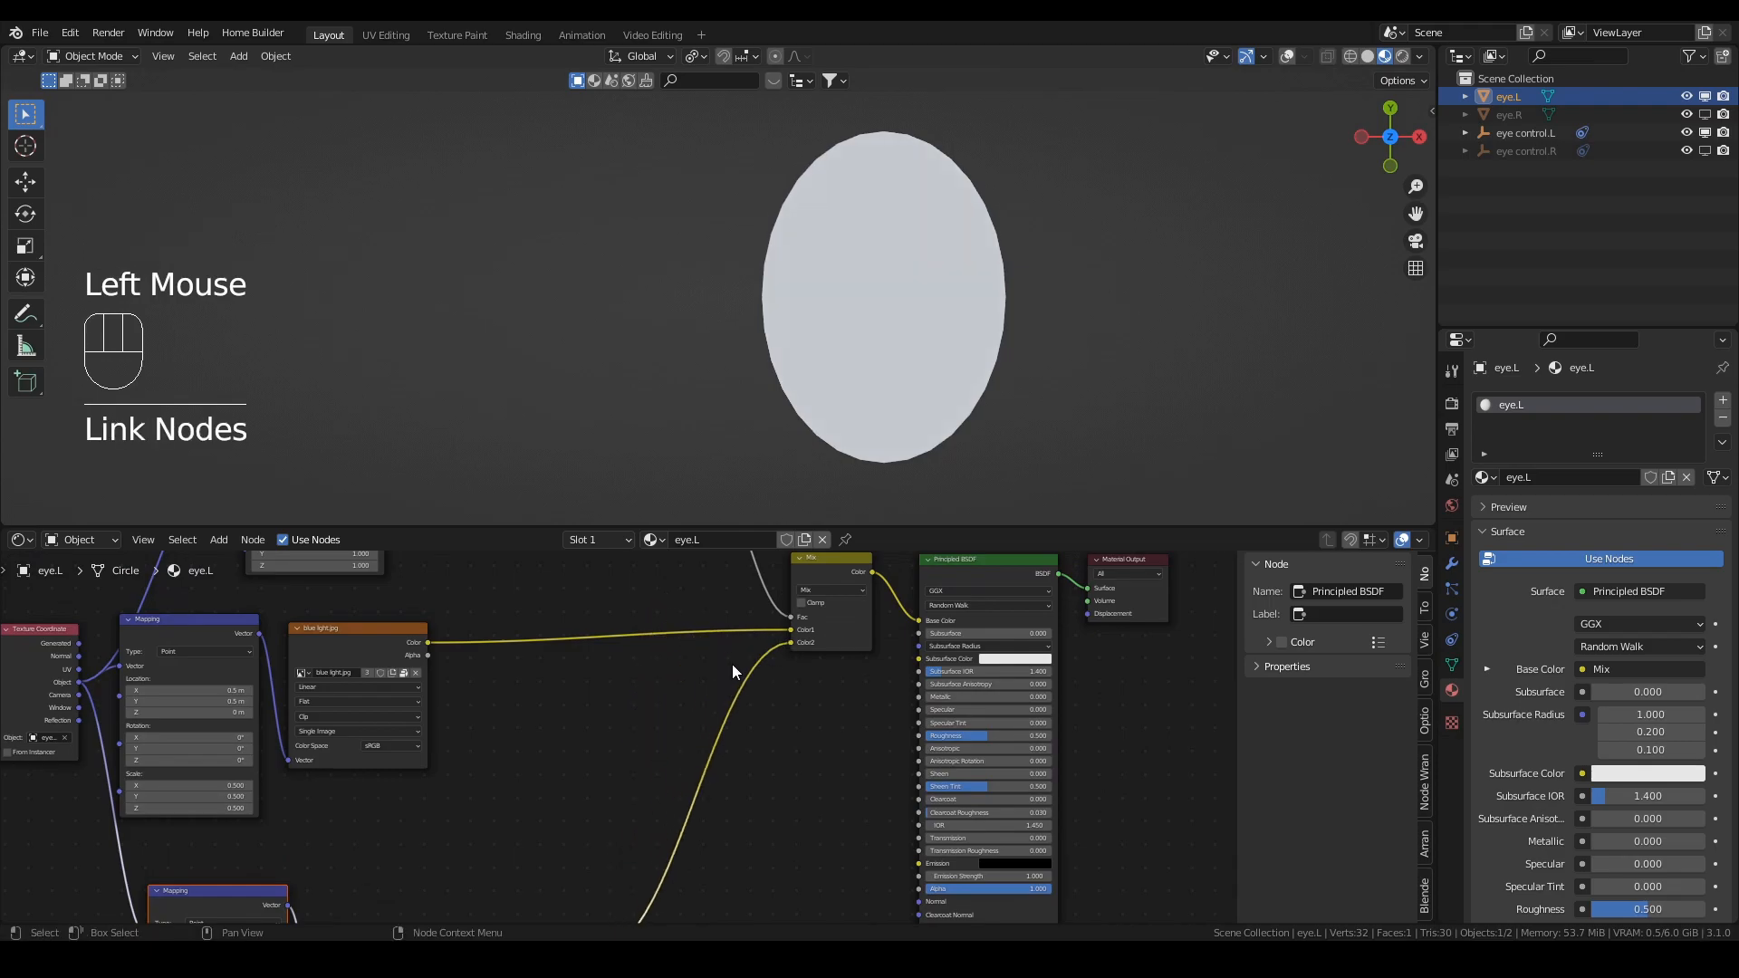
# Step: Test-move eye control.L to check the pink eye-white gradient, cancel the move, and reselect eye.L to review its nodes
pyautogui.click(1520, 132)
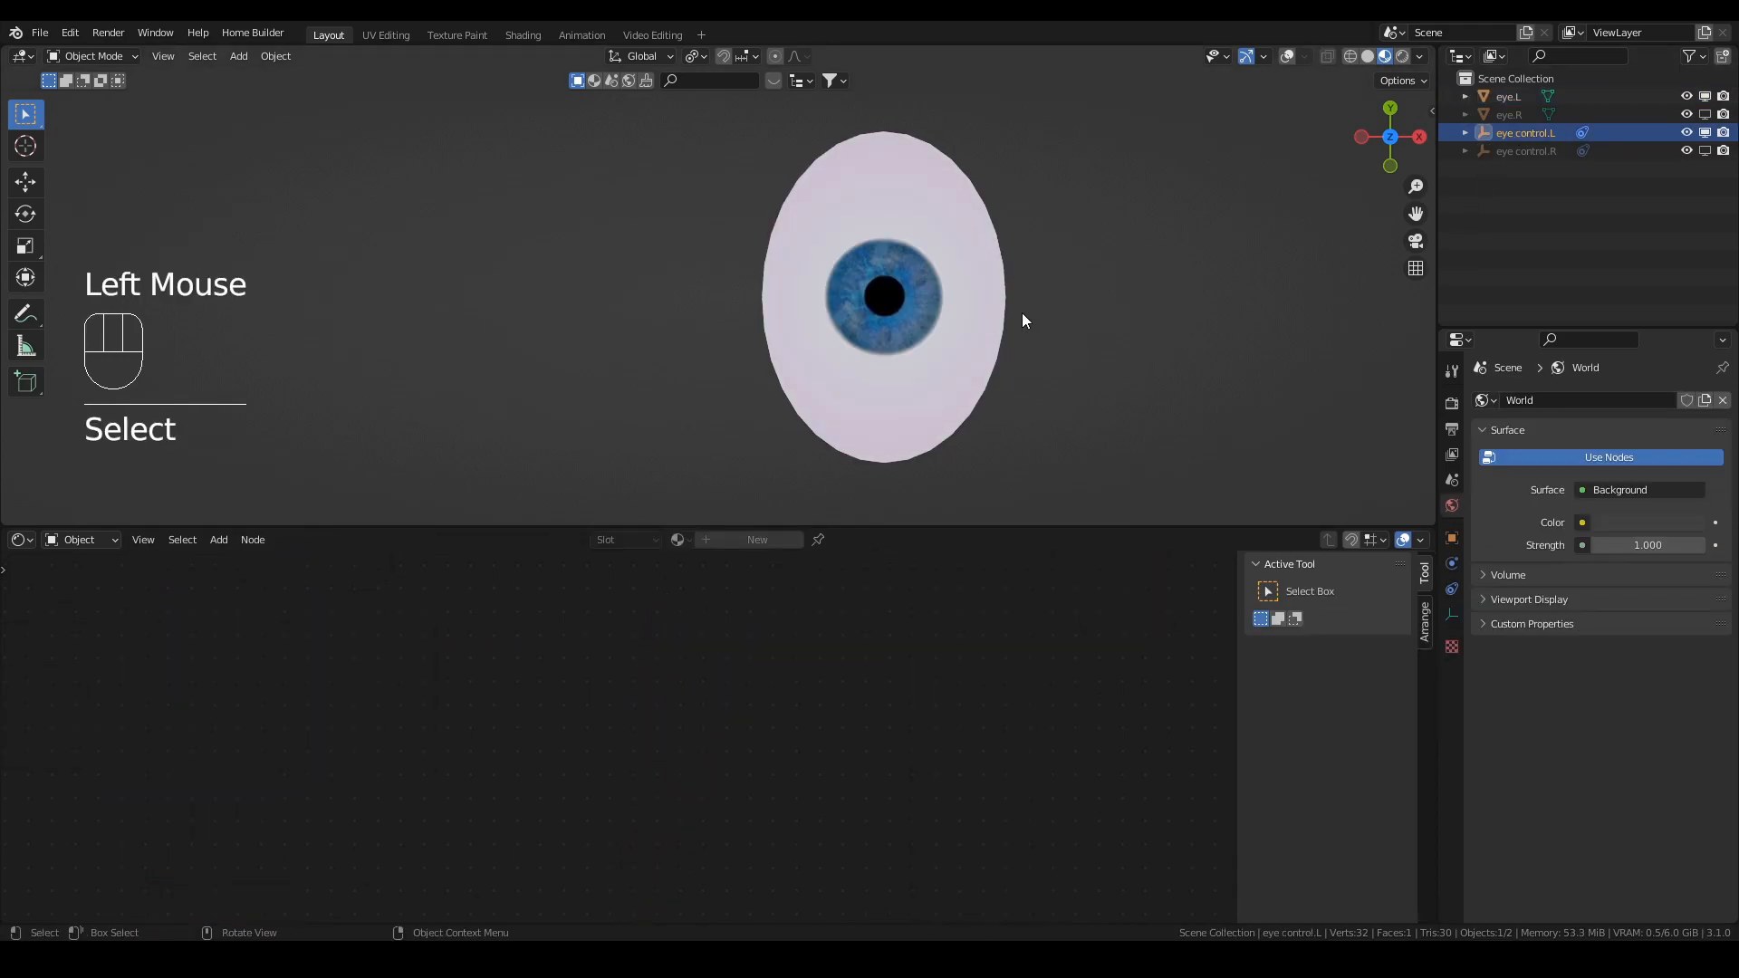
pyautogui.press('g')
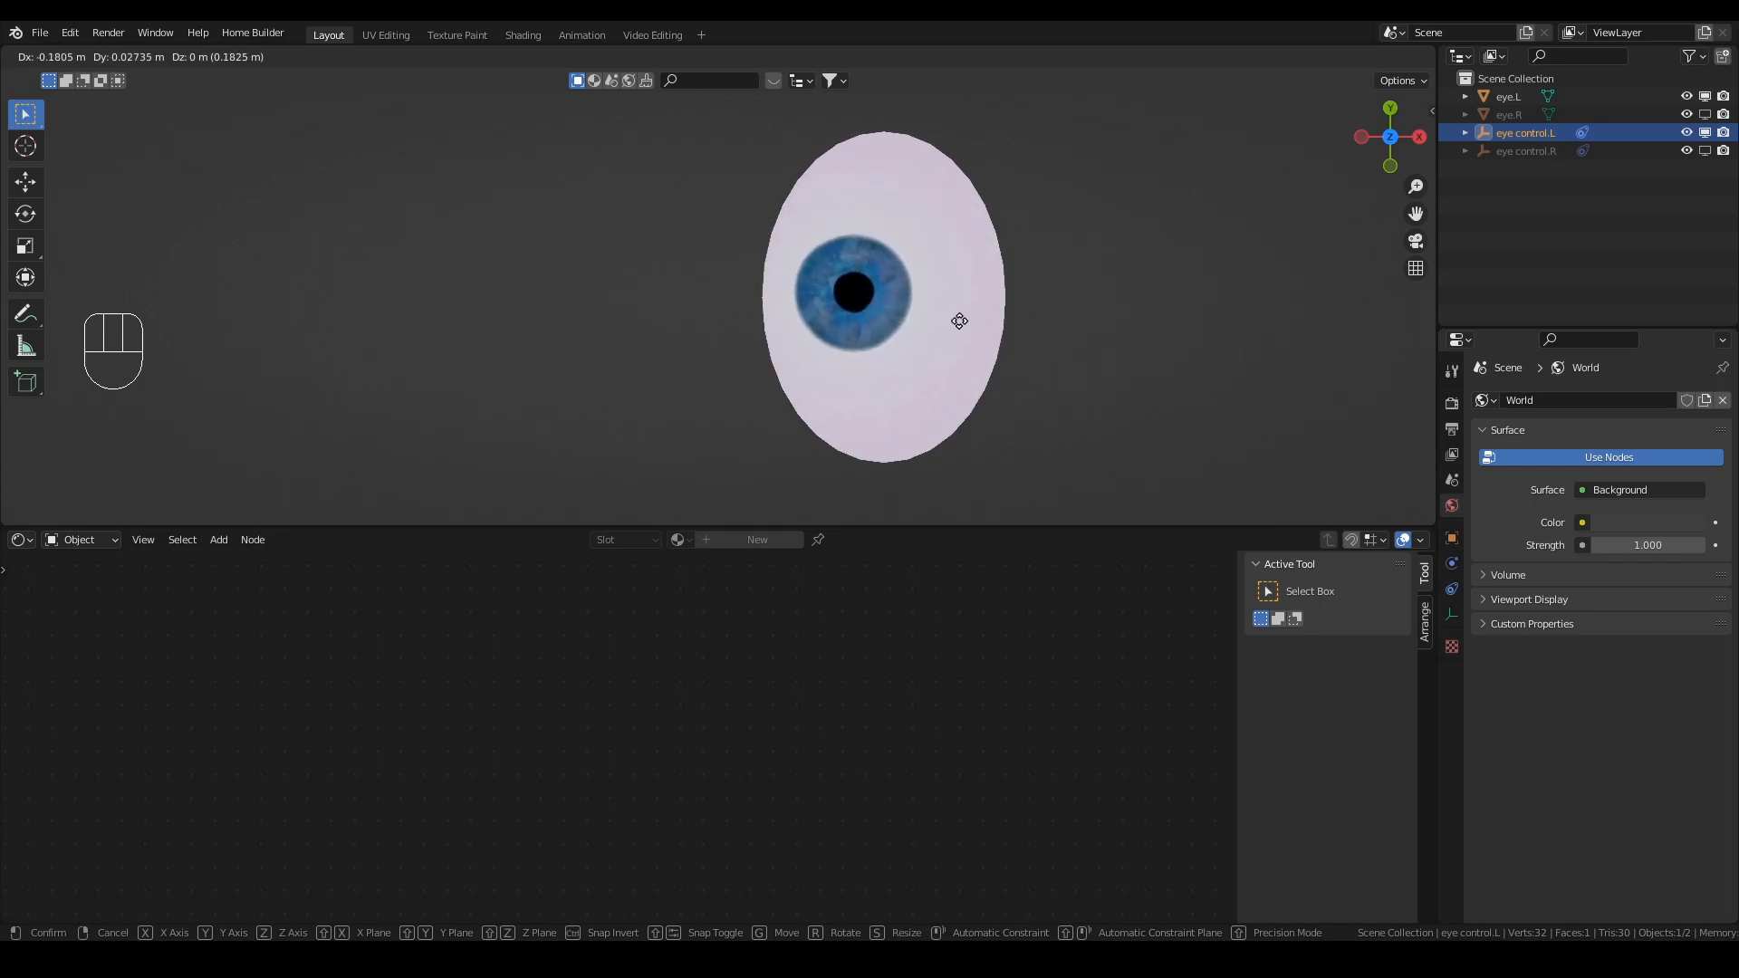
pyautogui.rightClick(740, 410)
pyautogui.click(955, 238)
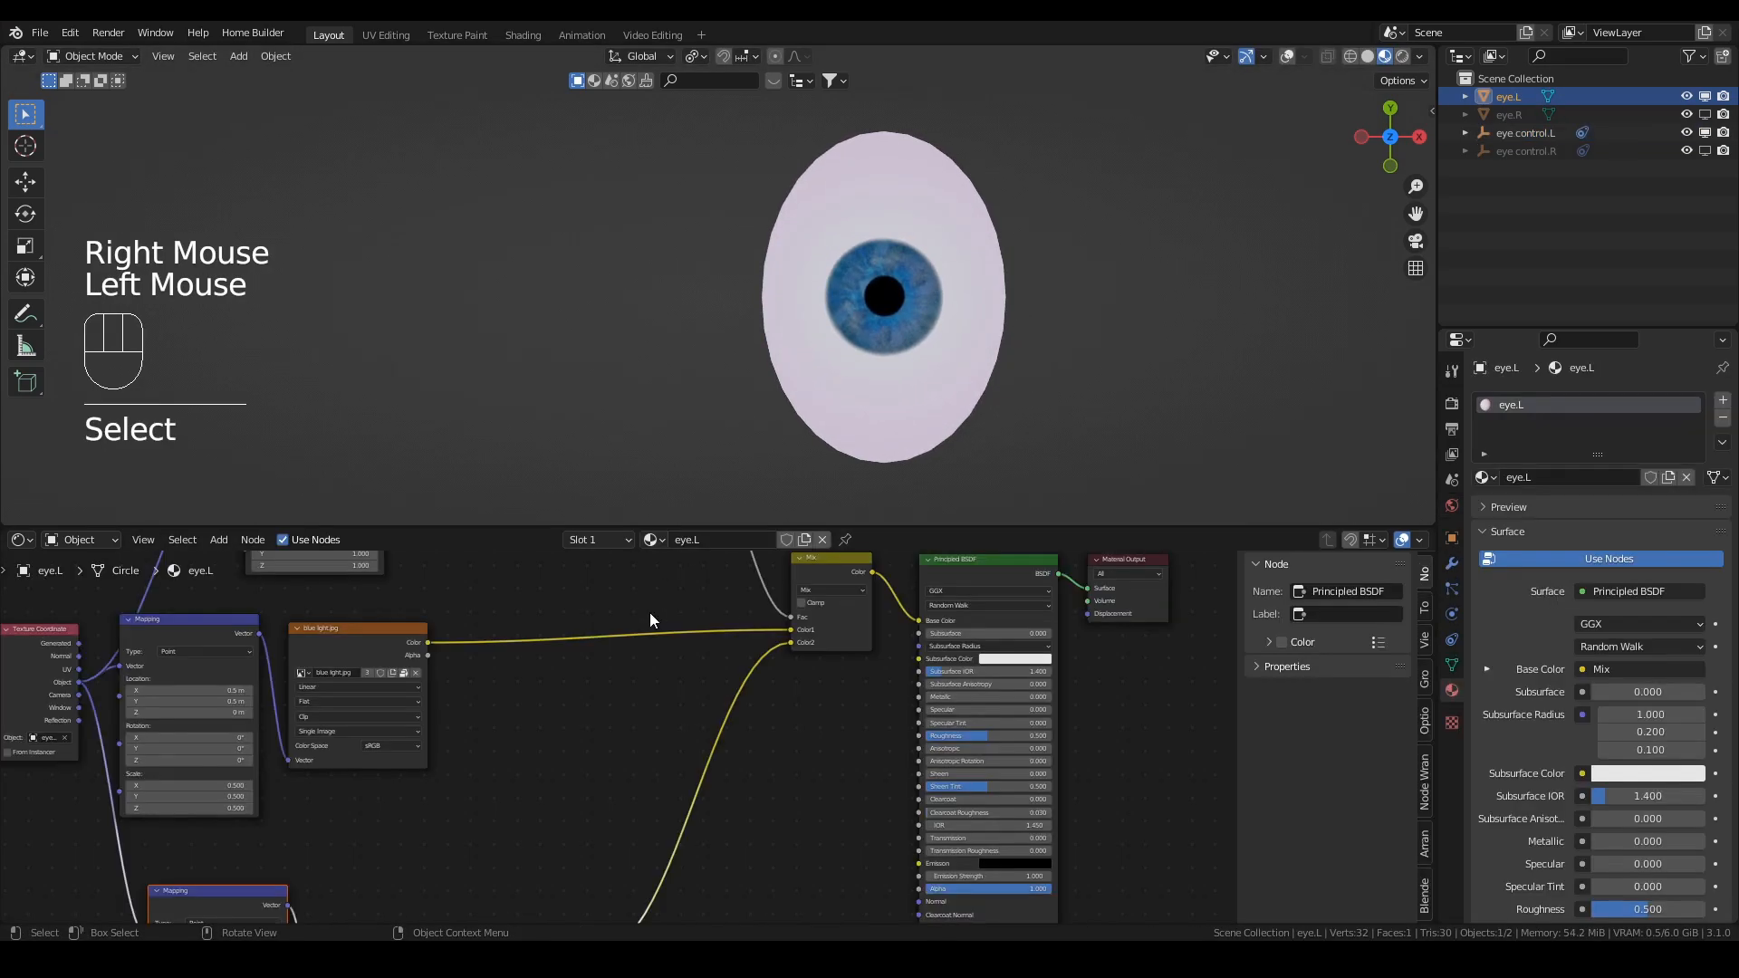
pyautogui.scroll(-3, 617, 720)
pyautogui.moveTo(616, 720); pyautogui.dragTo(774, 676, button='middle')
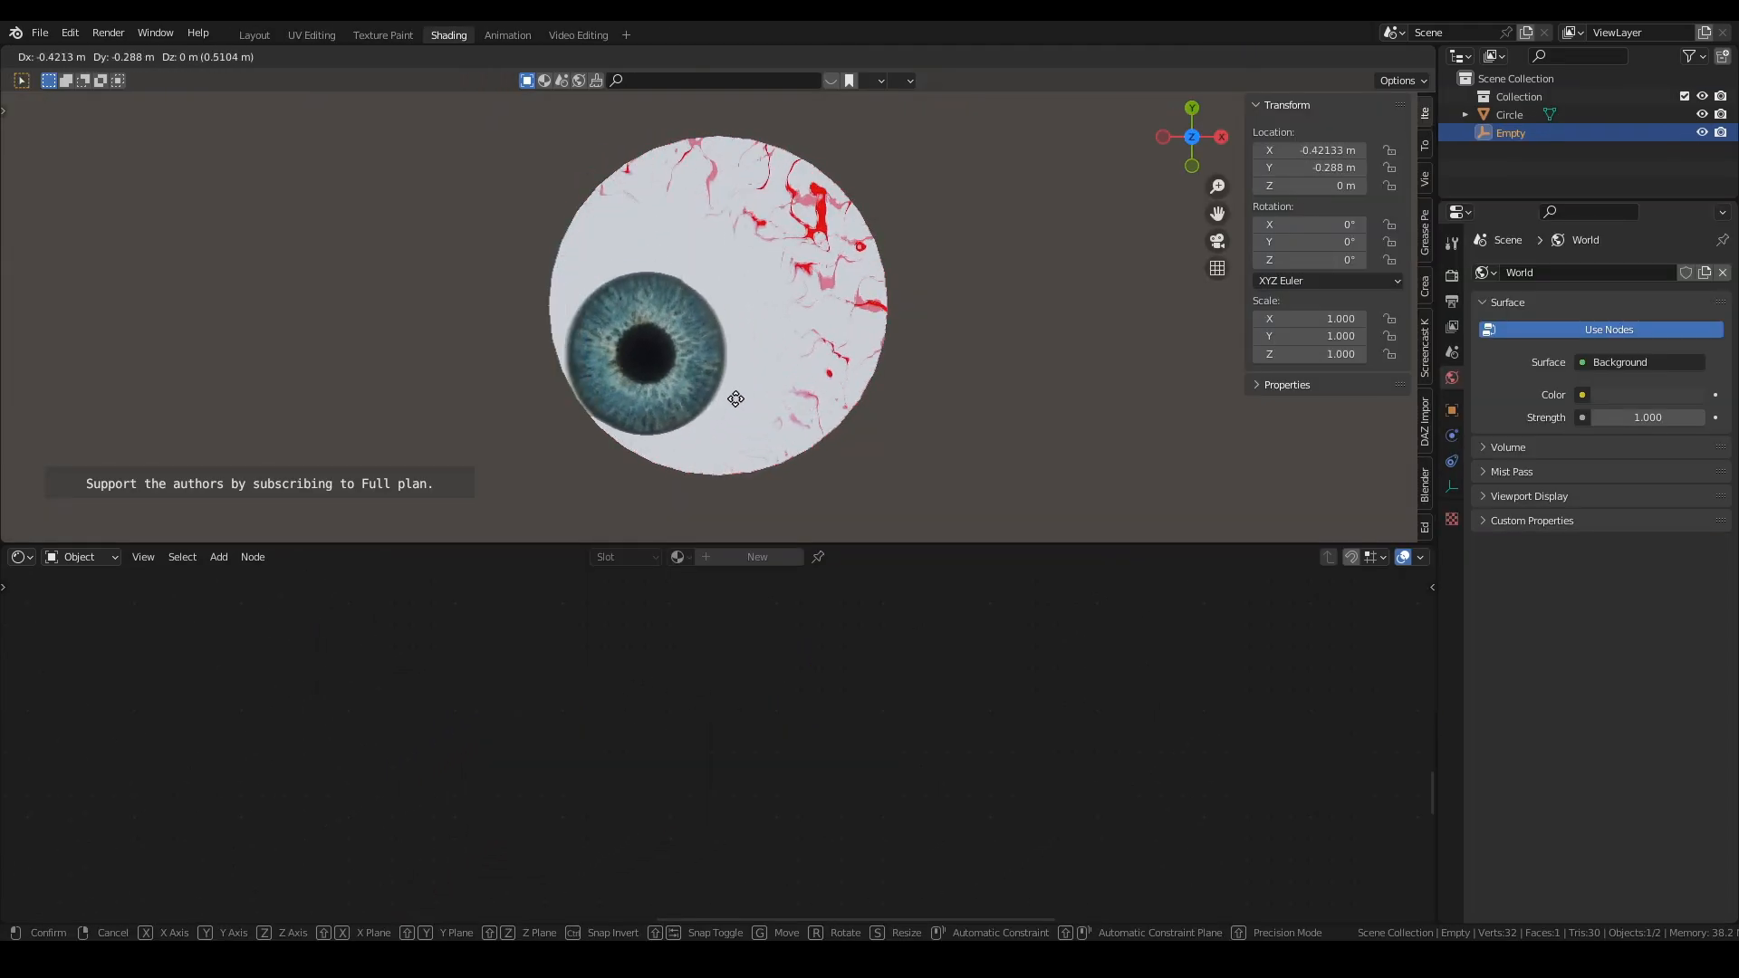
# Step: In the veined-eye example file, cancel the Empty's move and select the Circle to view its whole material node tree
pyautogui.rightClick(827, 385)
pyautogui.click(827, 386)
pyautogui.scroll(-8, 710, 694)
pyautogui.moveTo(708, 672); pyautogui.dragTo(690, 712, button='middle')
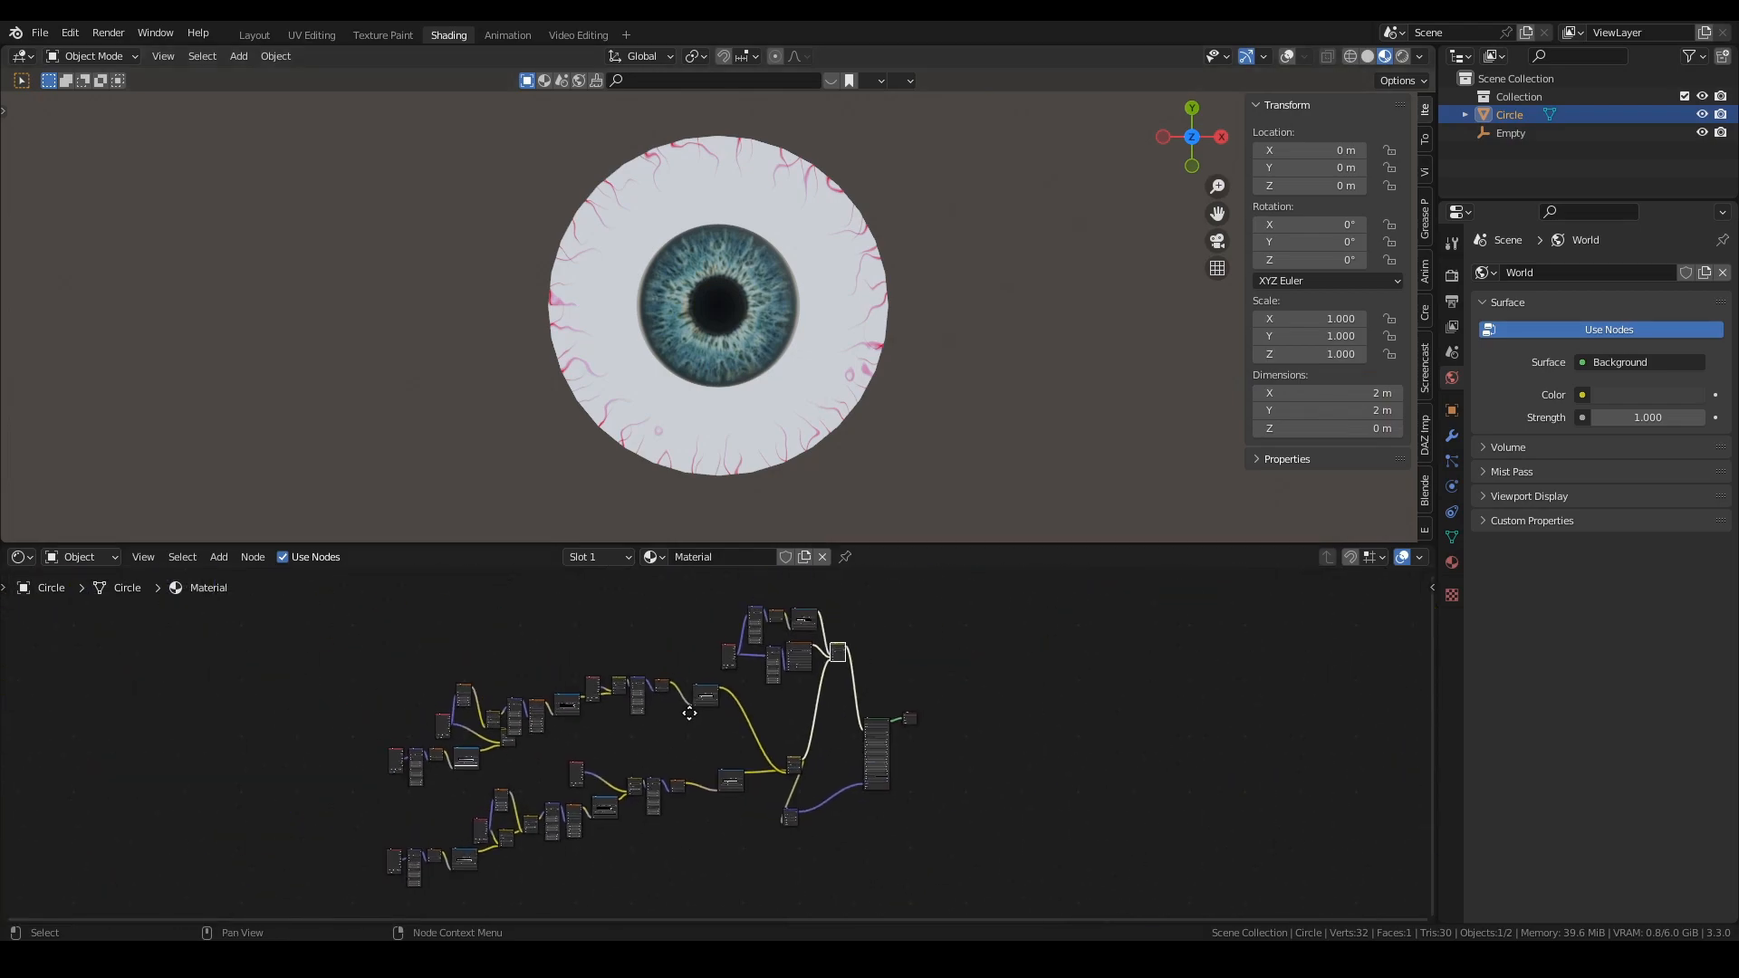
pyautogui.scroll(1, 720, 694)
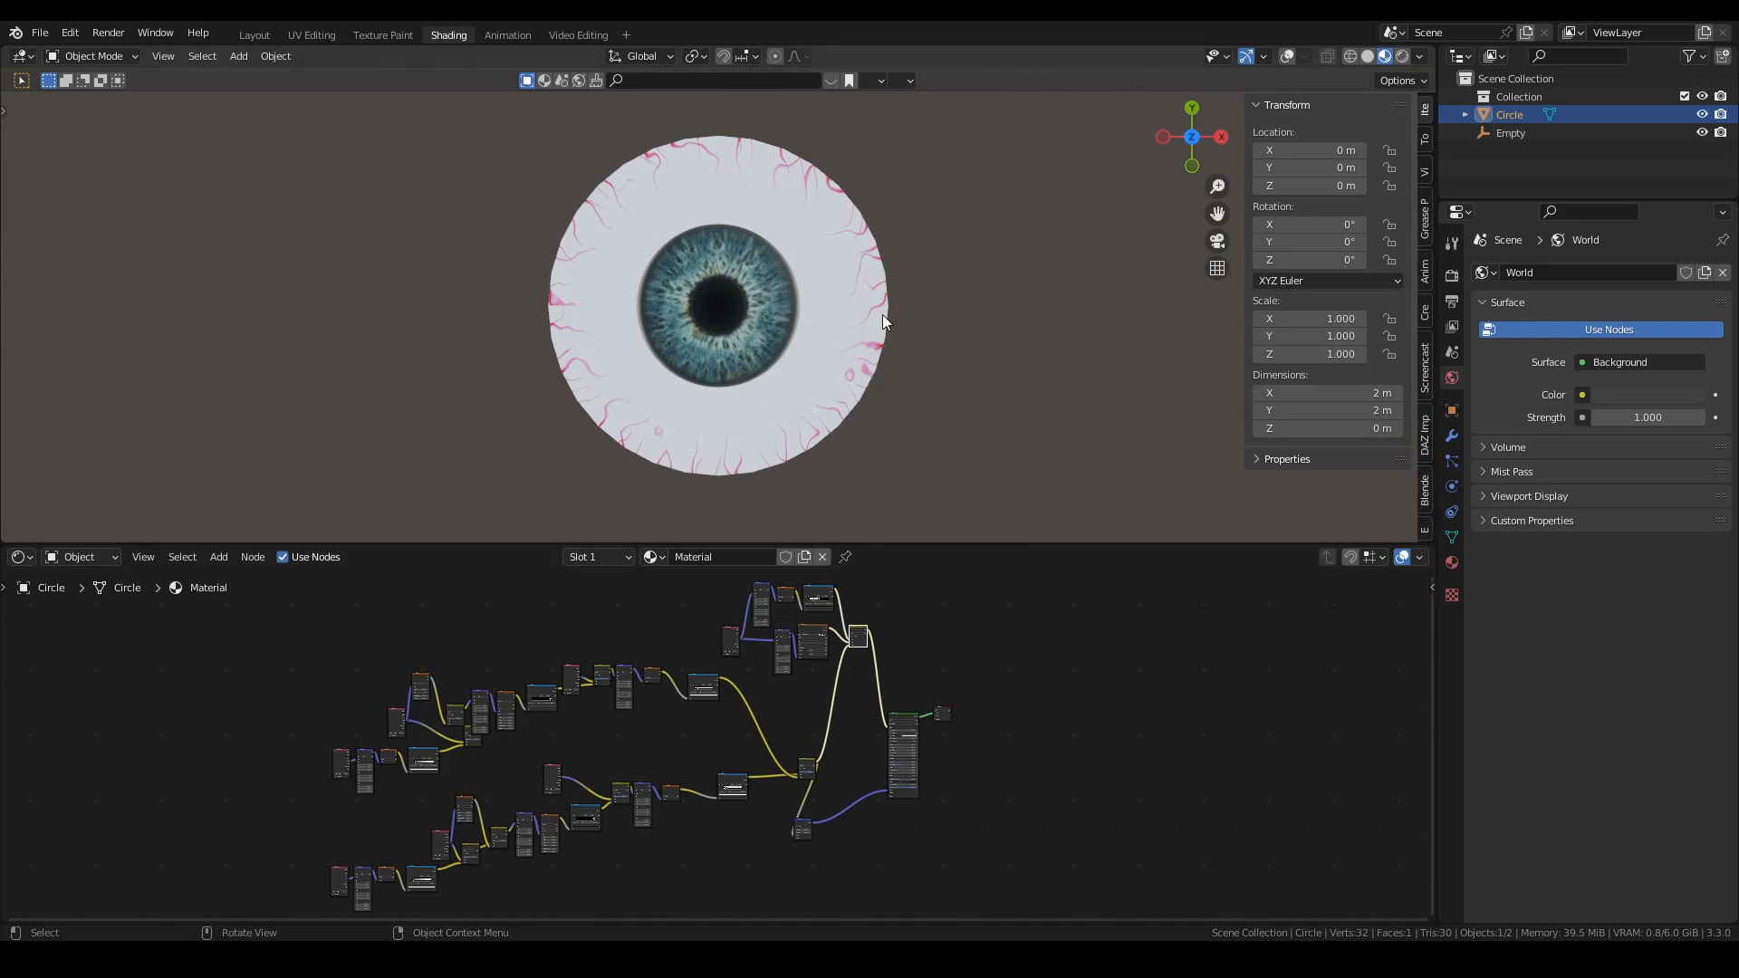
# Step: Test-move the example's Empty far from the eye to examine how the veins react, cancelling the move
pyautogui.press('g')
pyautogui.press('Escape')
pyautogui.click(1517, 133)
pyautogui.press('g')
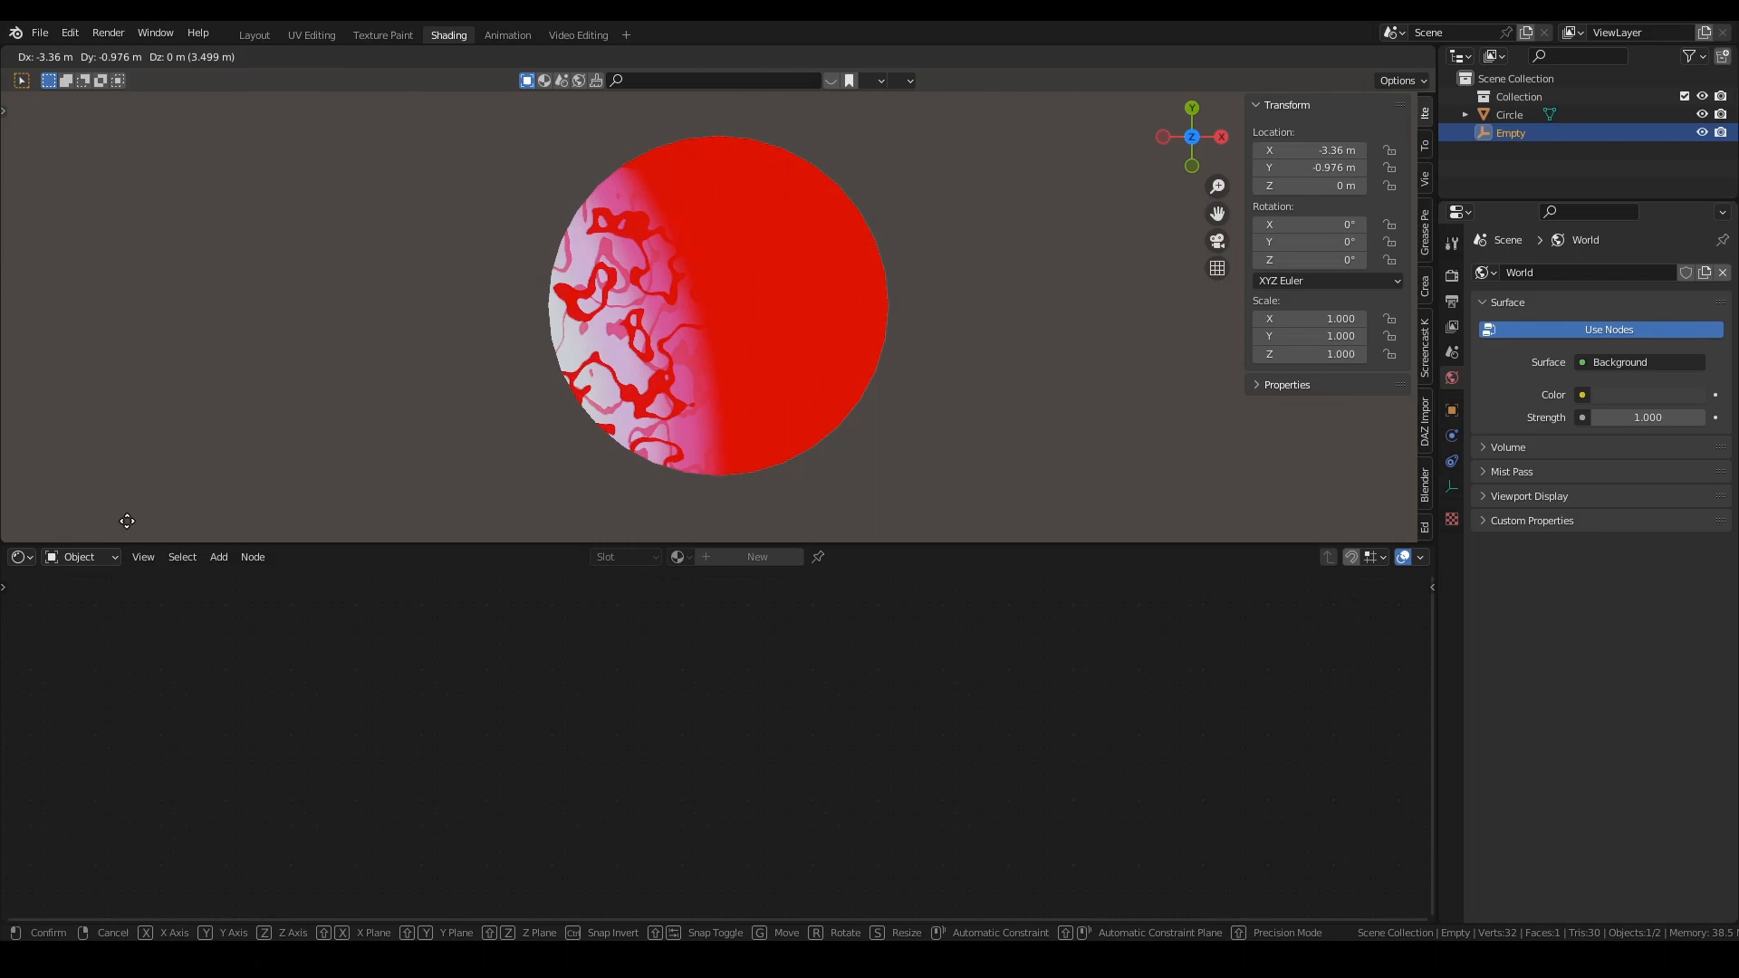
pyautogui.press('Escape')
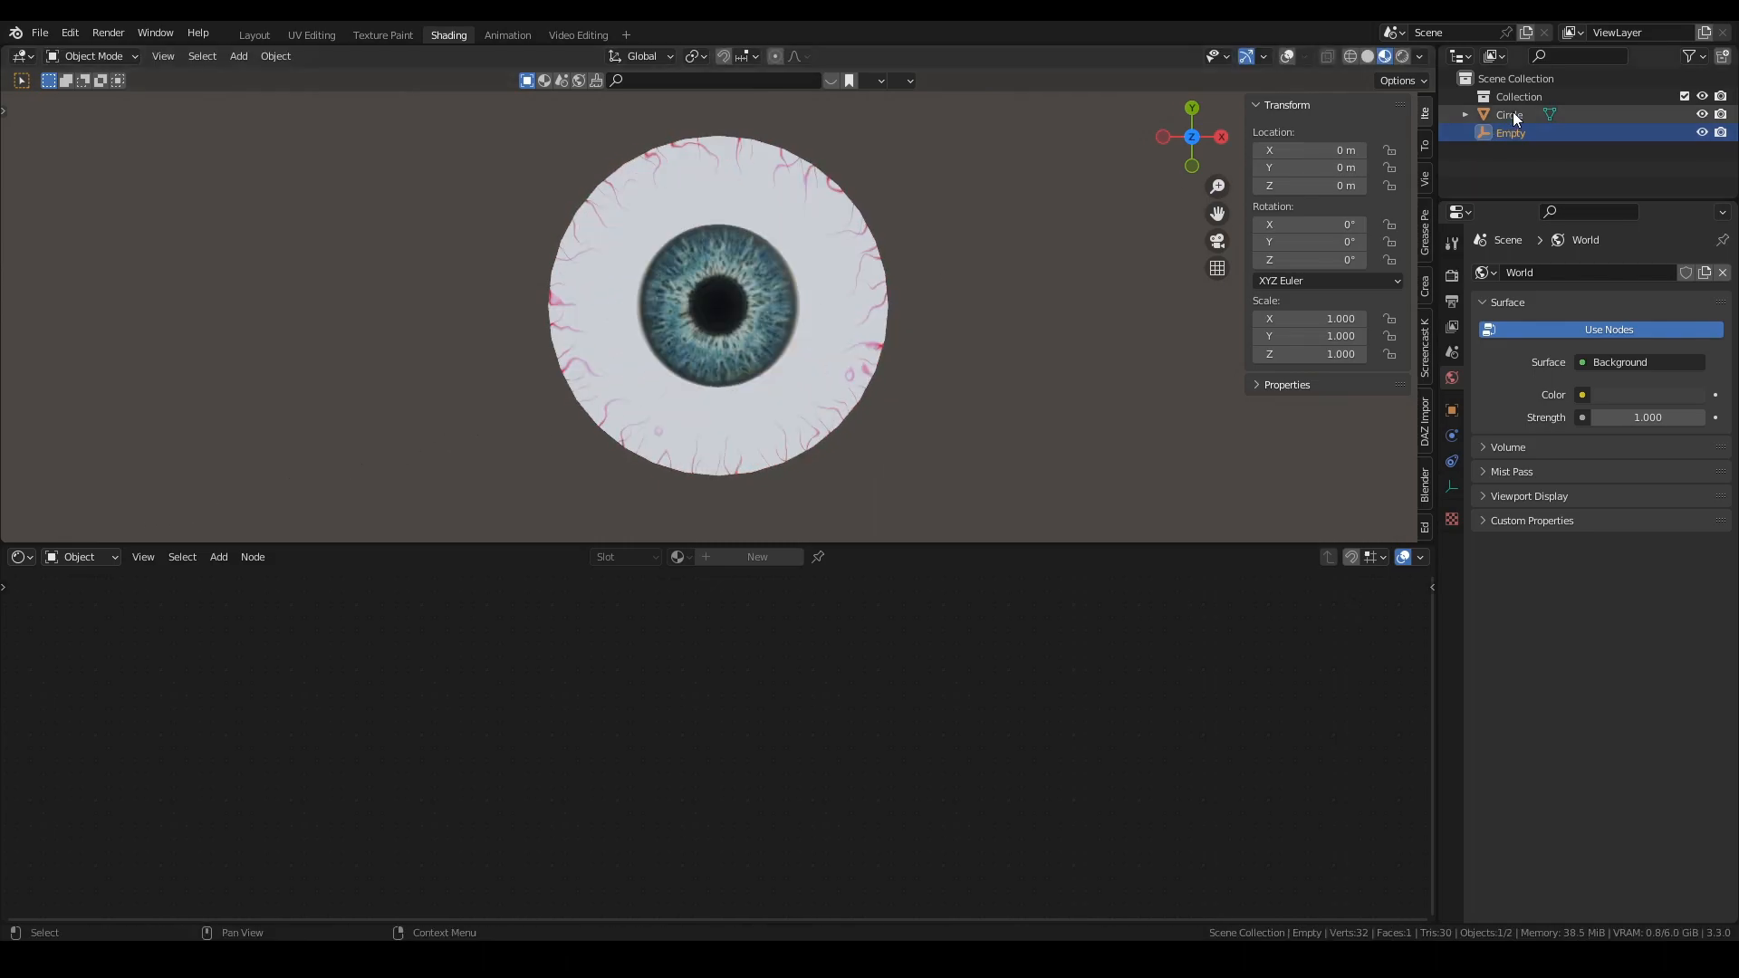
# Step: Select the Circle, enlarge the shader editor and survey the two vein-generating branches of its material
pyautogui.click(1512, 114)
pyautogui.scroll(5, 759, 677)
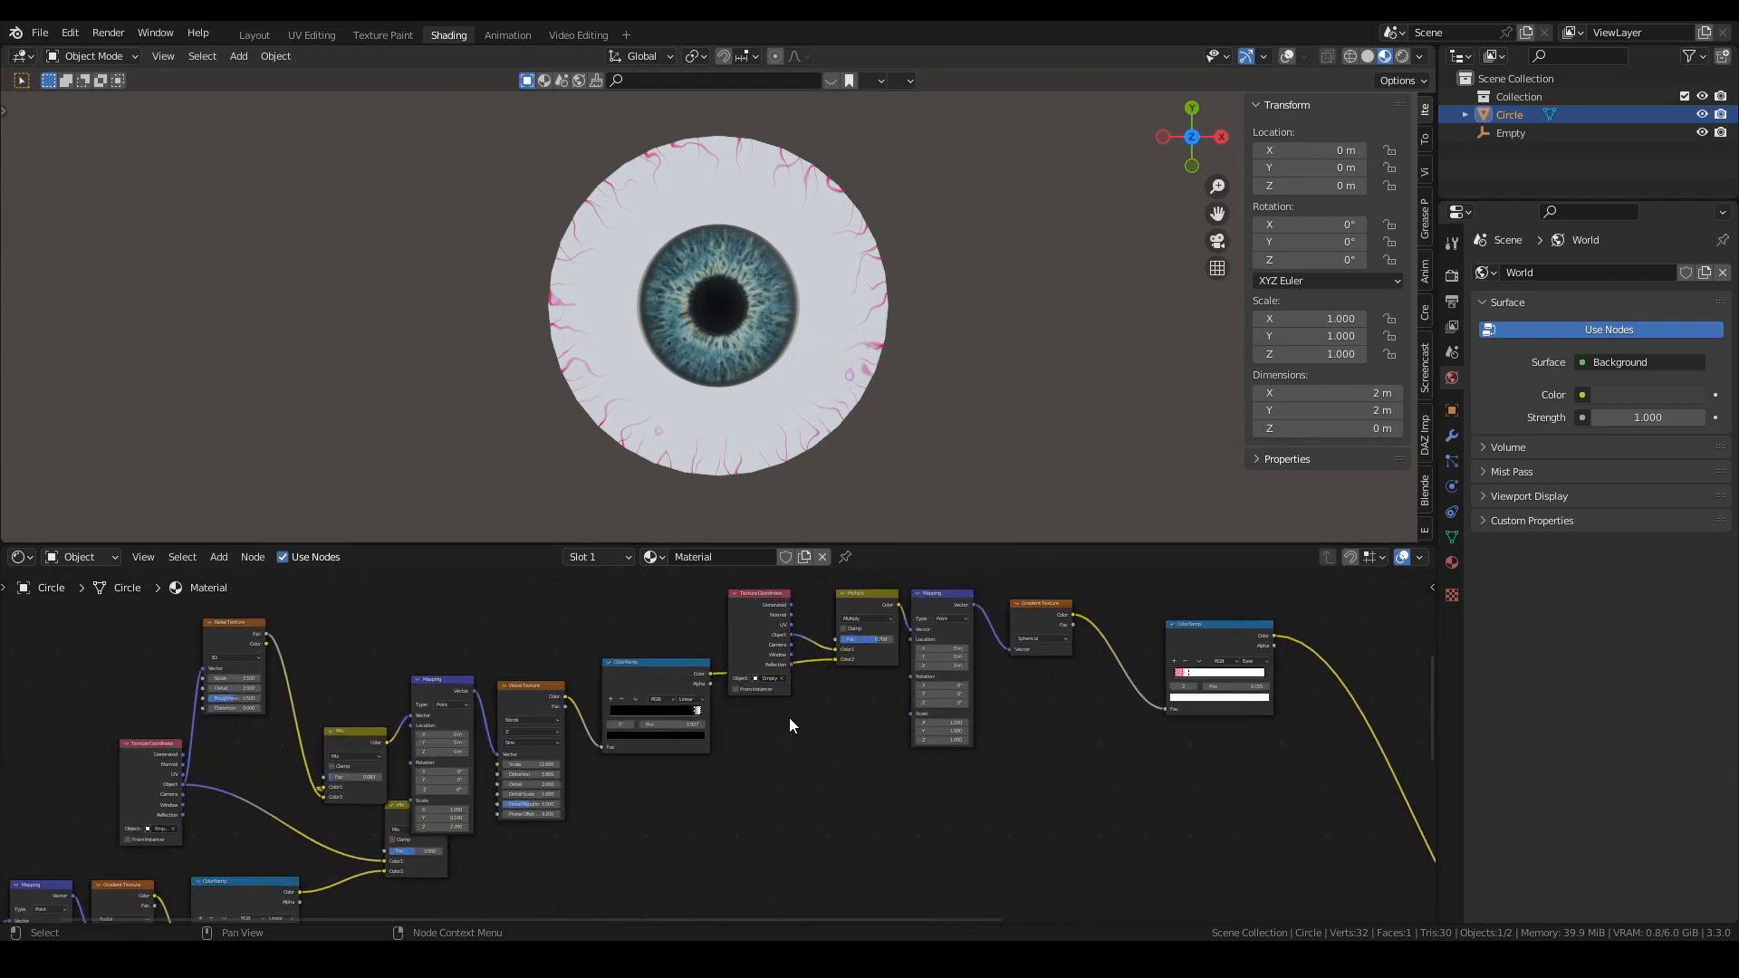
pyautogui.moveTo(913, 541); pyautogui.dragTo(892, 320)
pyautogui.scroll(-2, 471, 580)
pyautogui.moveTo(471, 579); pyautogui.dragTo(649, 523, button='middle')
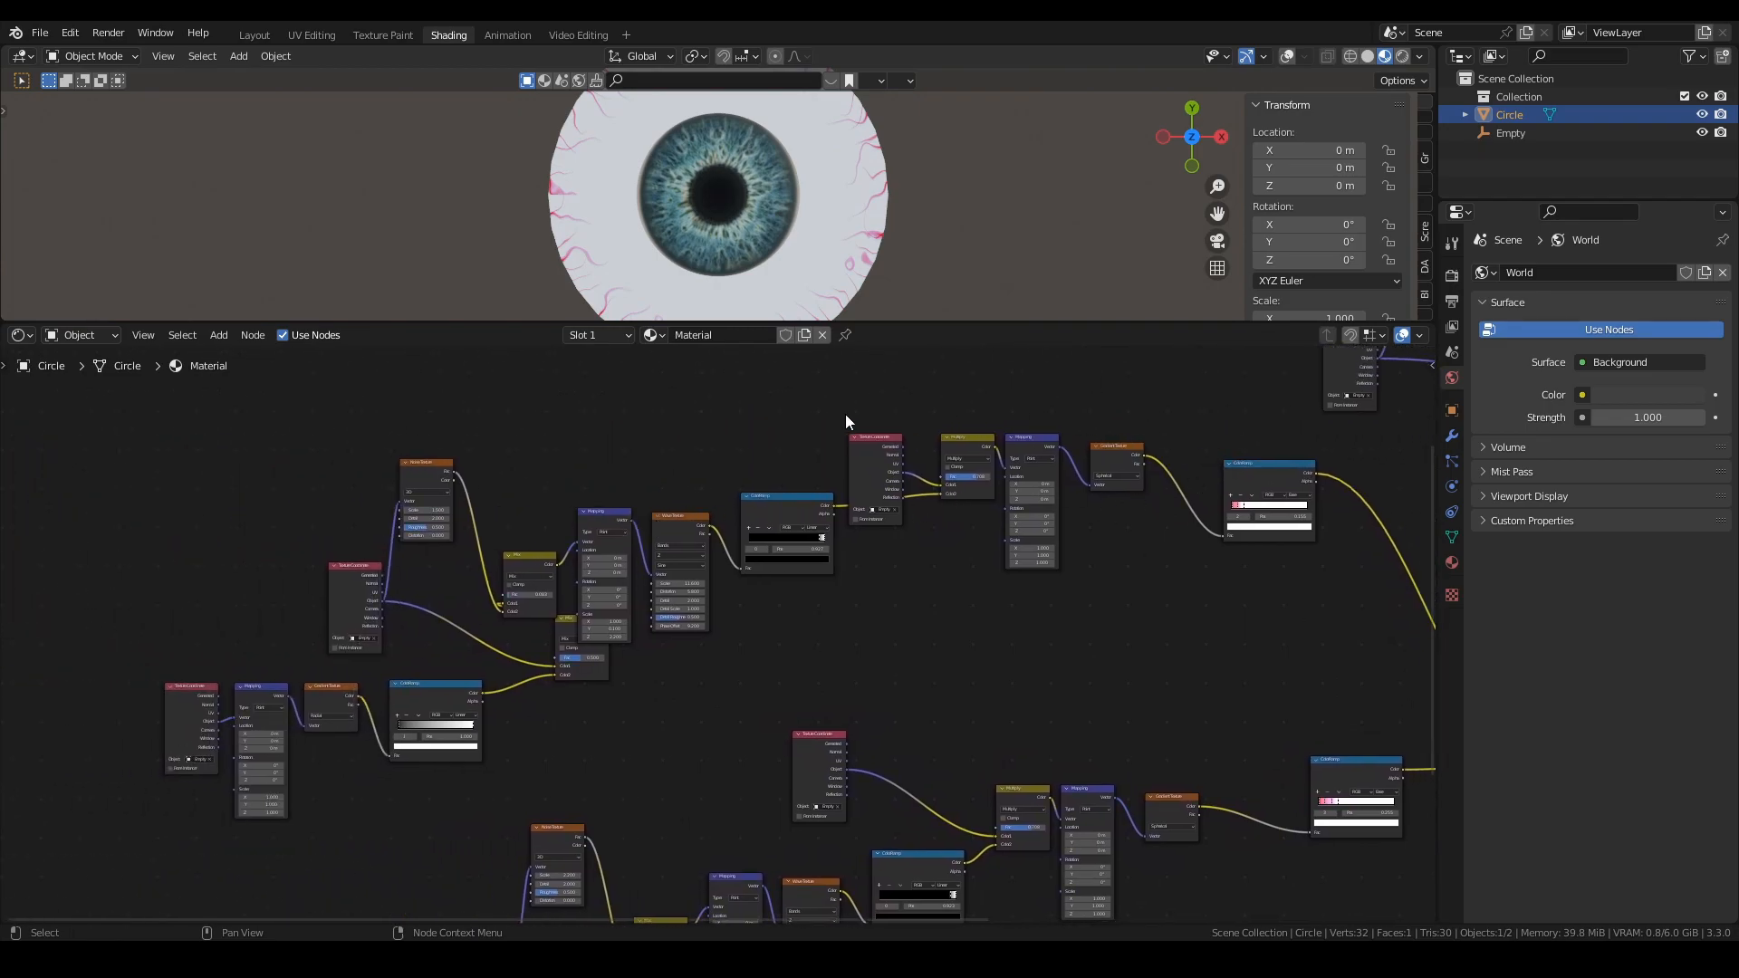
pyautogui.scroll(-2, 937, 545)
pyautogui.moveTo(953, 562); pyautogui.dragTo(745, 376, button='middle')
pyautogui.scroll(1, 504, 689)
pyautogui.moveTo(483, 687); pyautogui.dragTo(553, 599, button='middle')
pyautogui.moveTo(1049, 513); pyautogui.dragTo(832, 594, button='middle')
# Step: Examine the vein branch's Wave Texture, Multiply, Mapping, spherical Gradient Texture and ColorRamp nodes and their connections
pyautogui.scroll(9, 775, 586)
pyautogui.scroll(2, 835, 555)
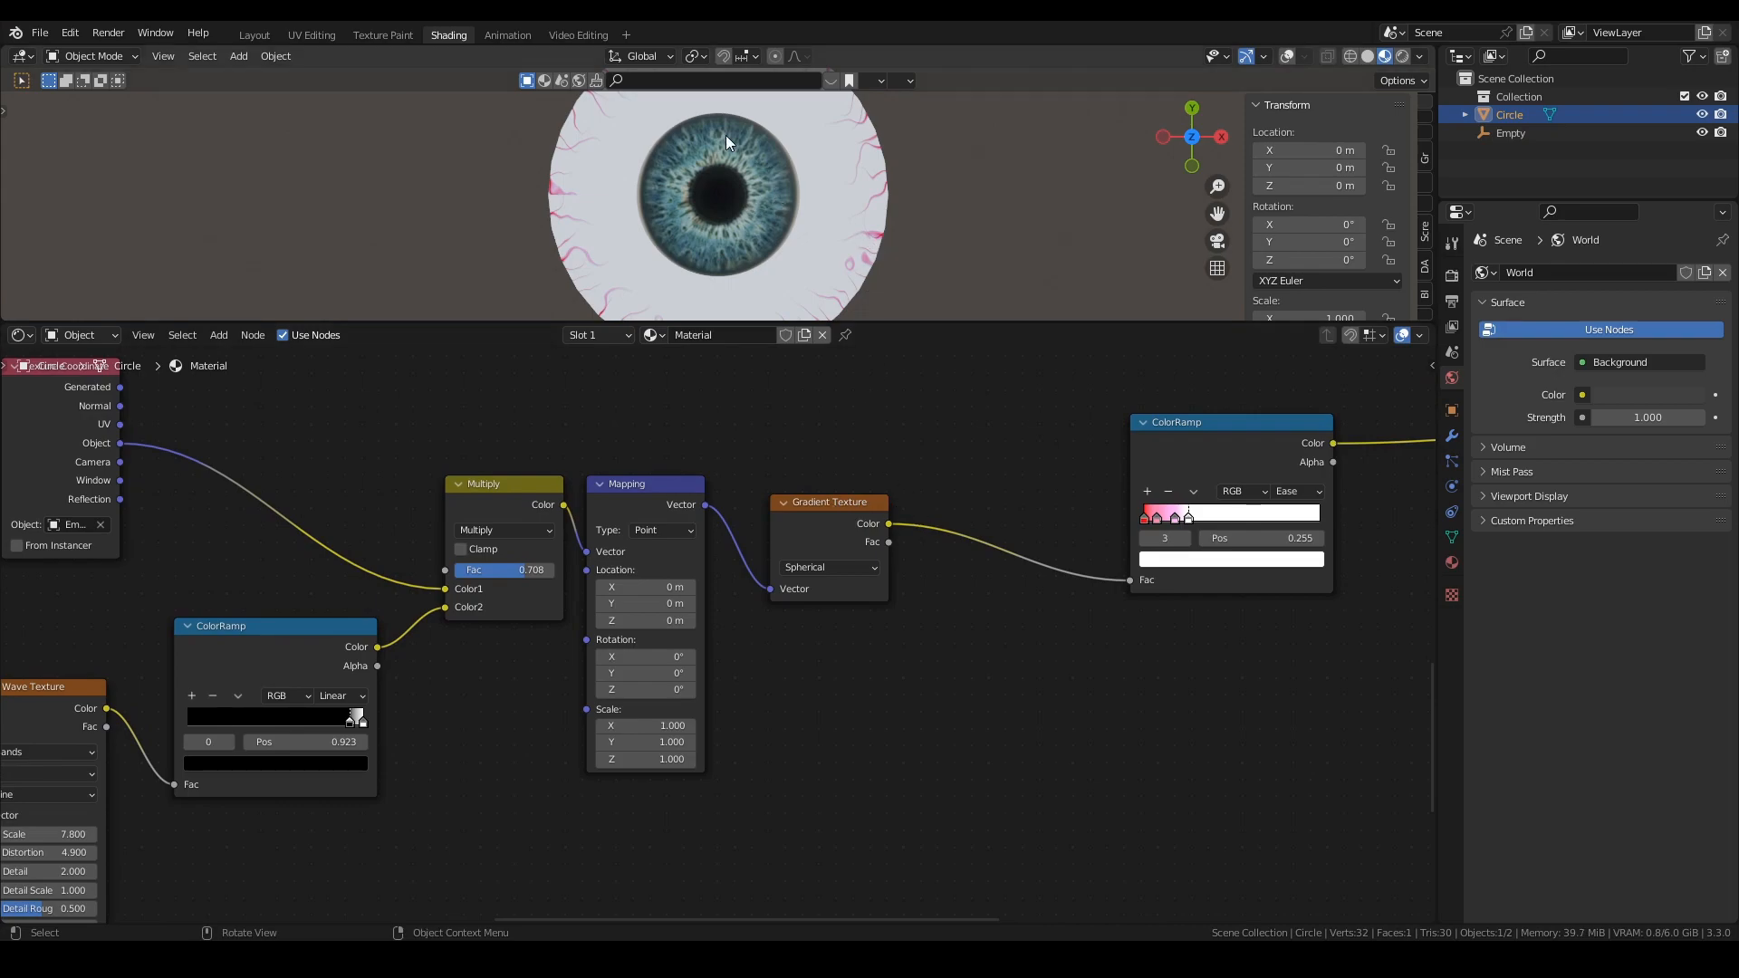
pyautogui.scroll(-2, 650, 542)
pyautogui.moveTo(362, 500); pyautogui.dragTo(676, 498, button='middle')
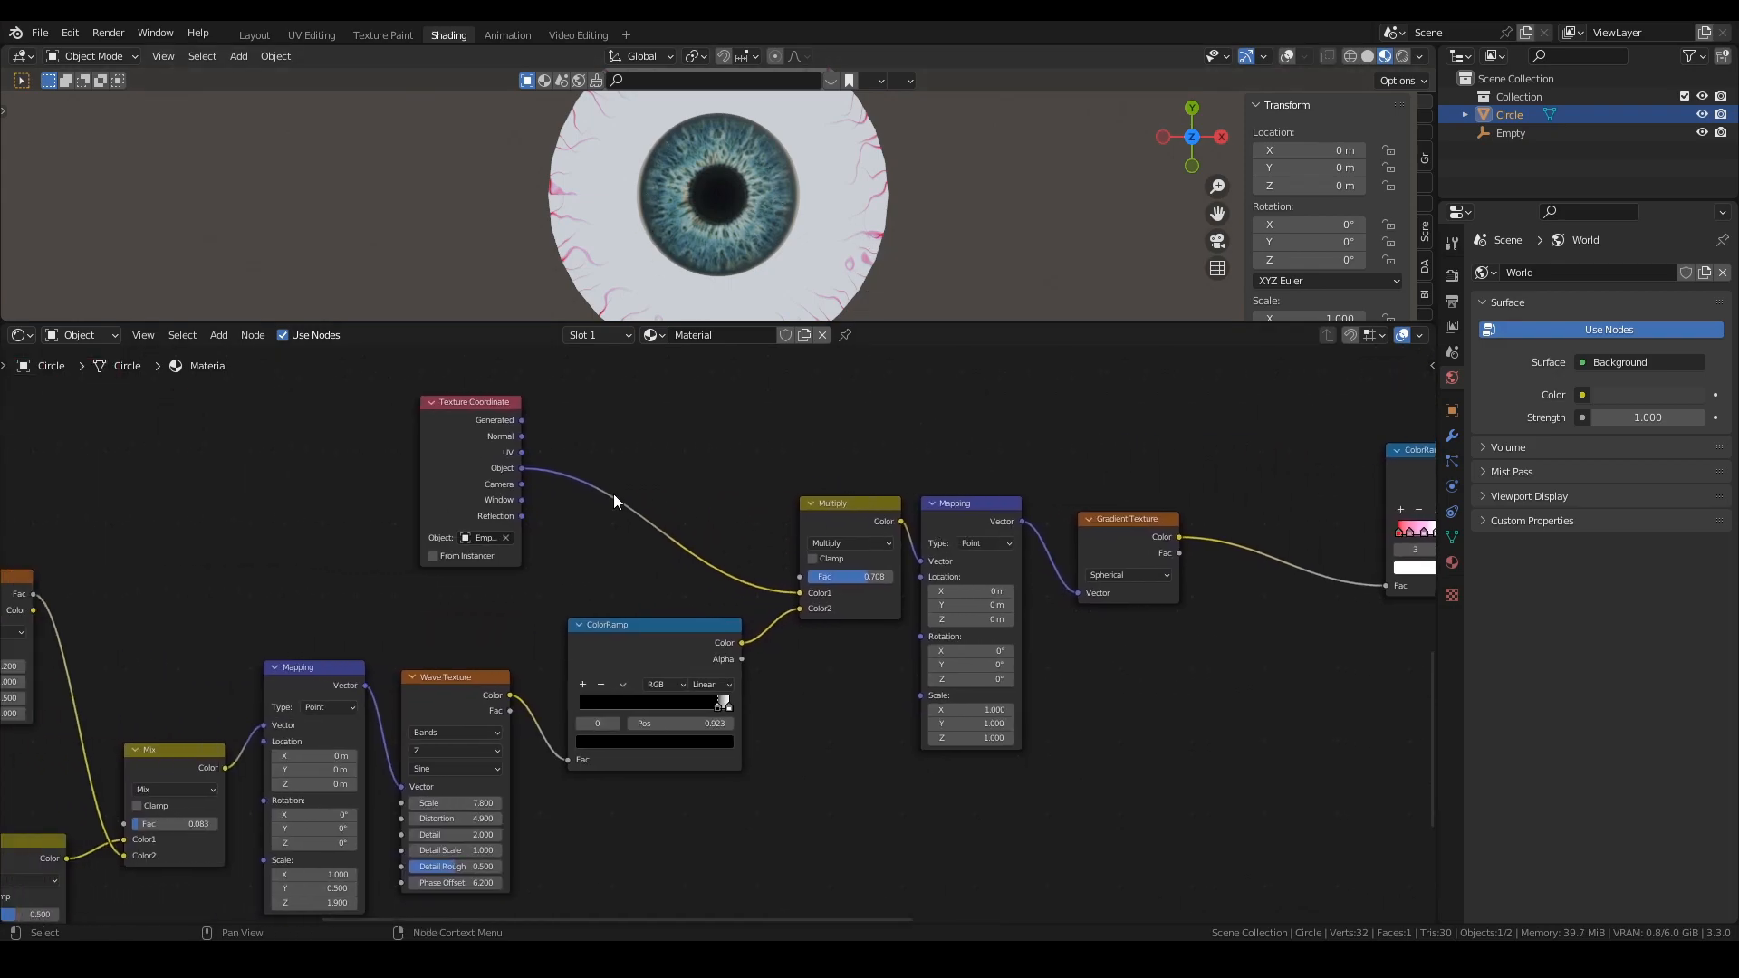
pyautogui.moveTo(664, 608); pyautogui.dragTo(884, 496, button='middle')
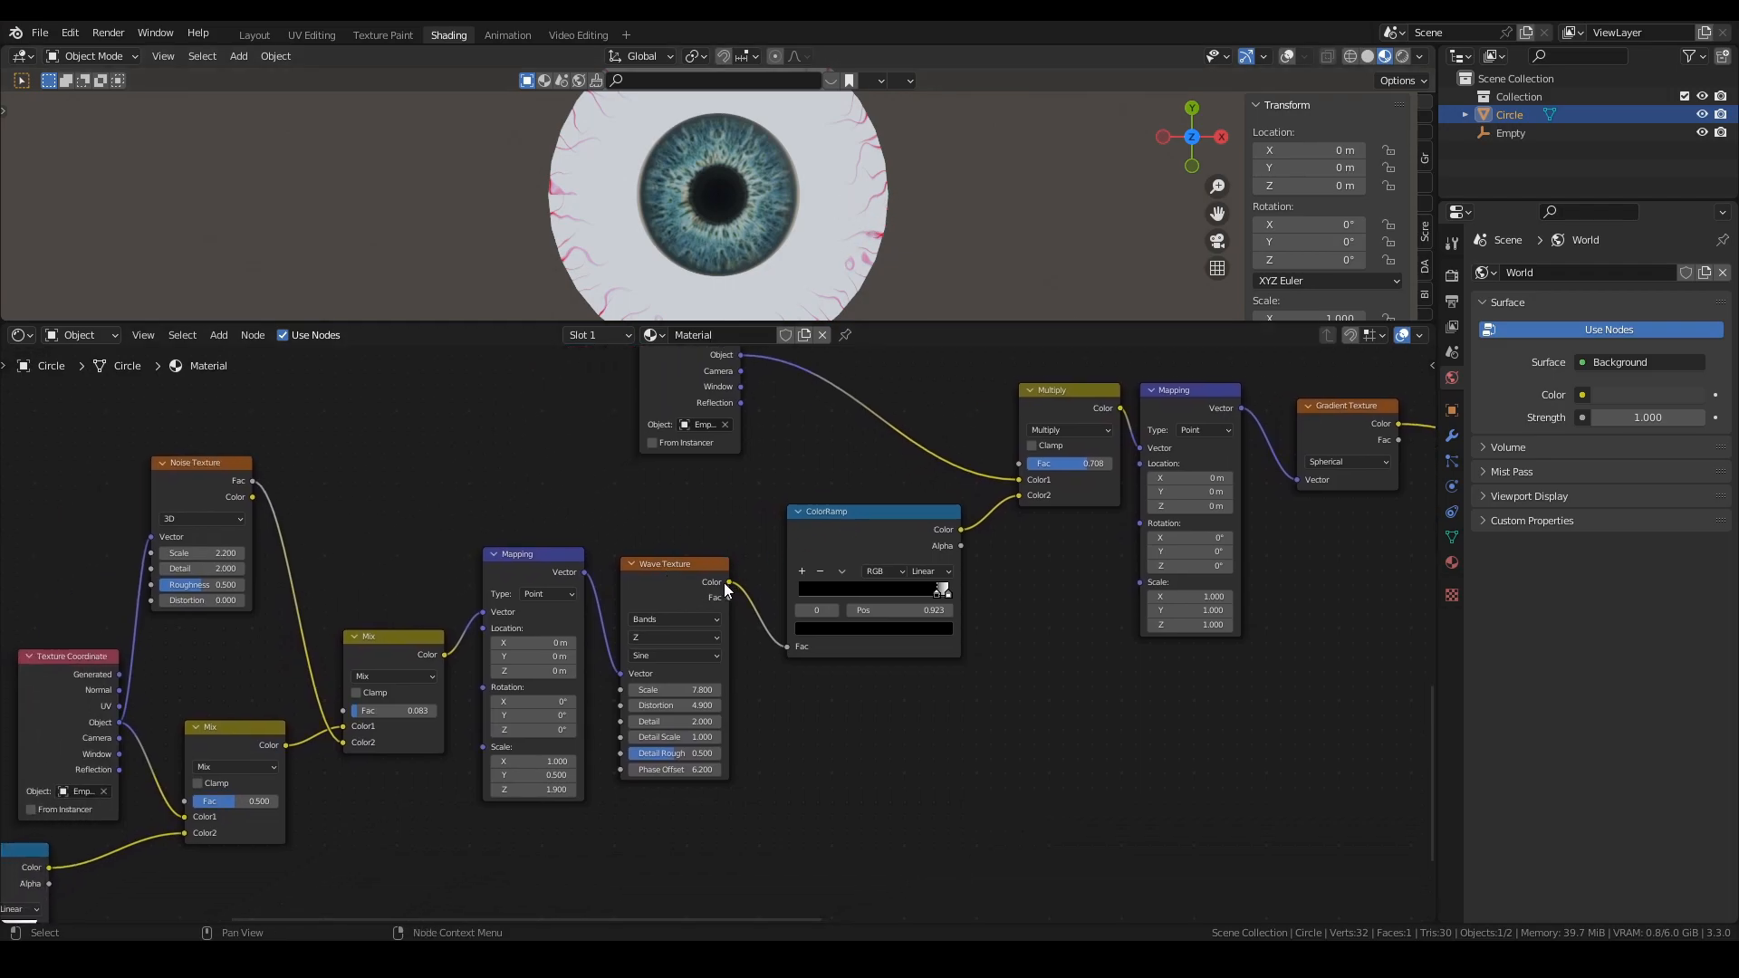
pyautogui.moveTo(927, 547); pyautogui.dragTo(717, 612, button='middle')
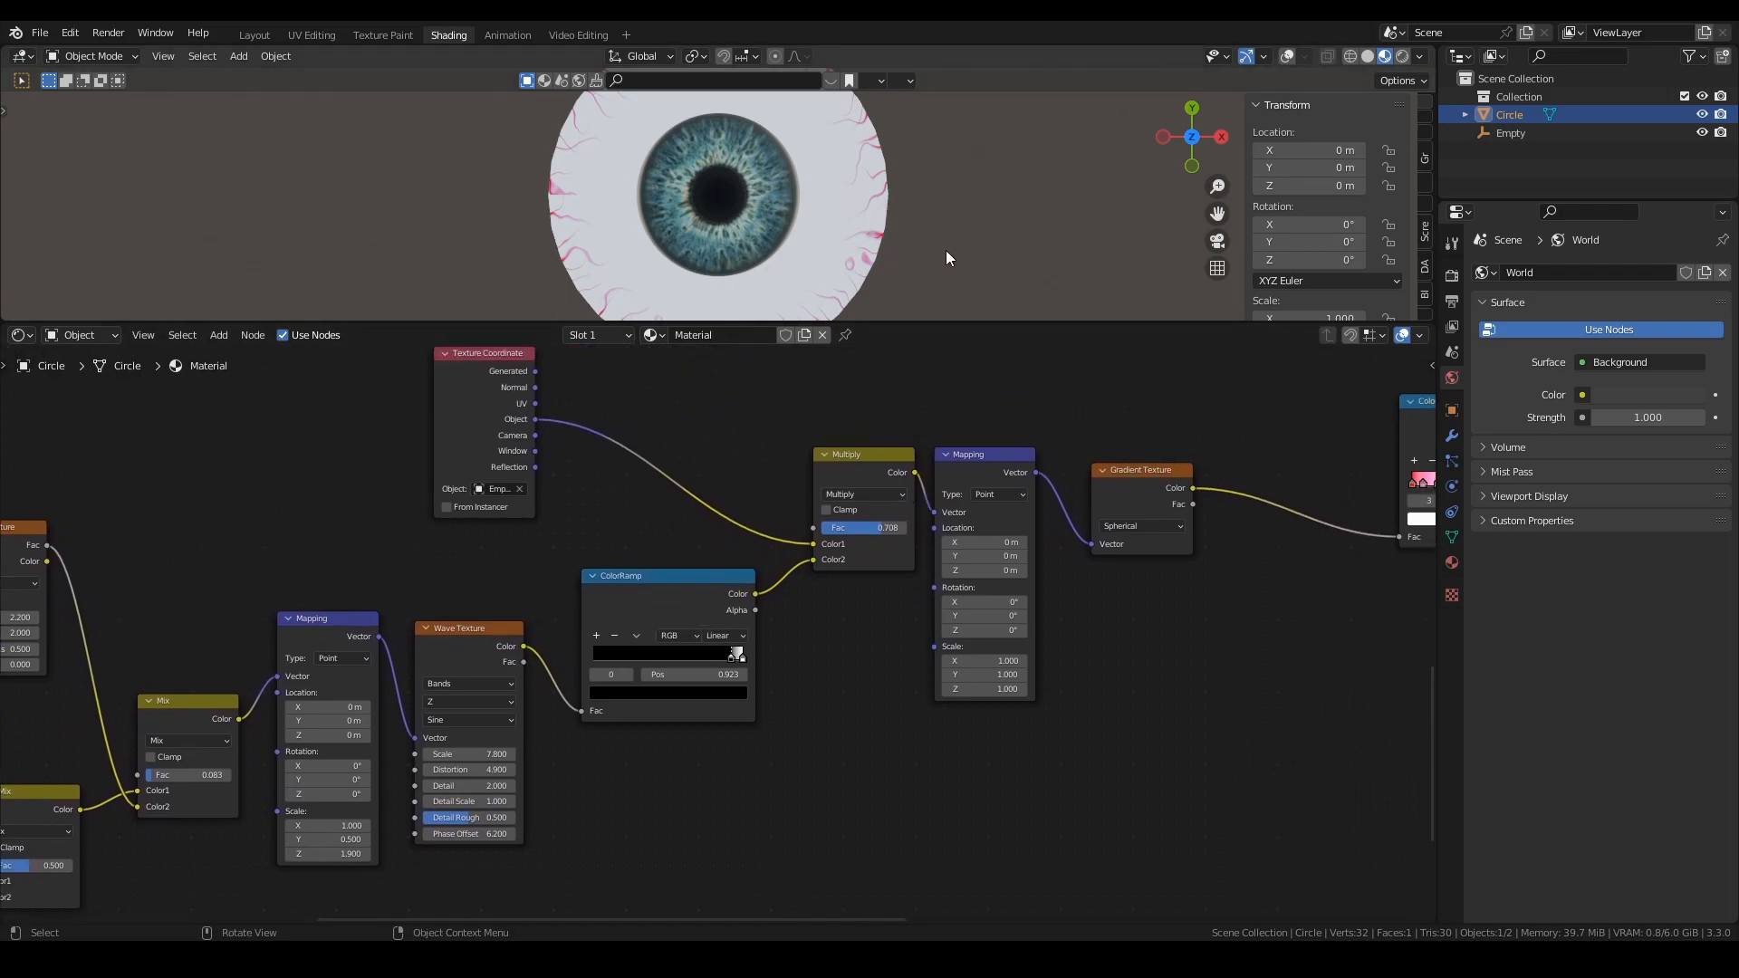
# Step: Trace the vein branch back through its Noise Texture and Mix nodes, and preview the radial gradient's ColorRamp on the eye
pyautogui.moveTo(185, 650); pyautogui.dragTo(826, 502, button='middle')
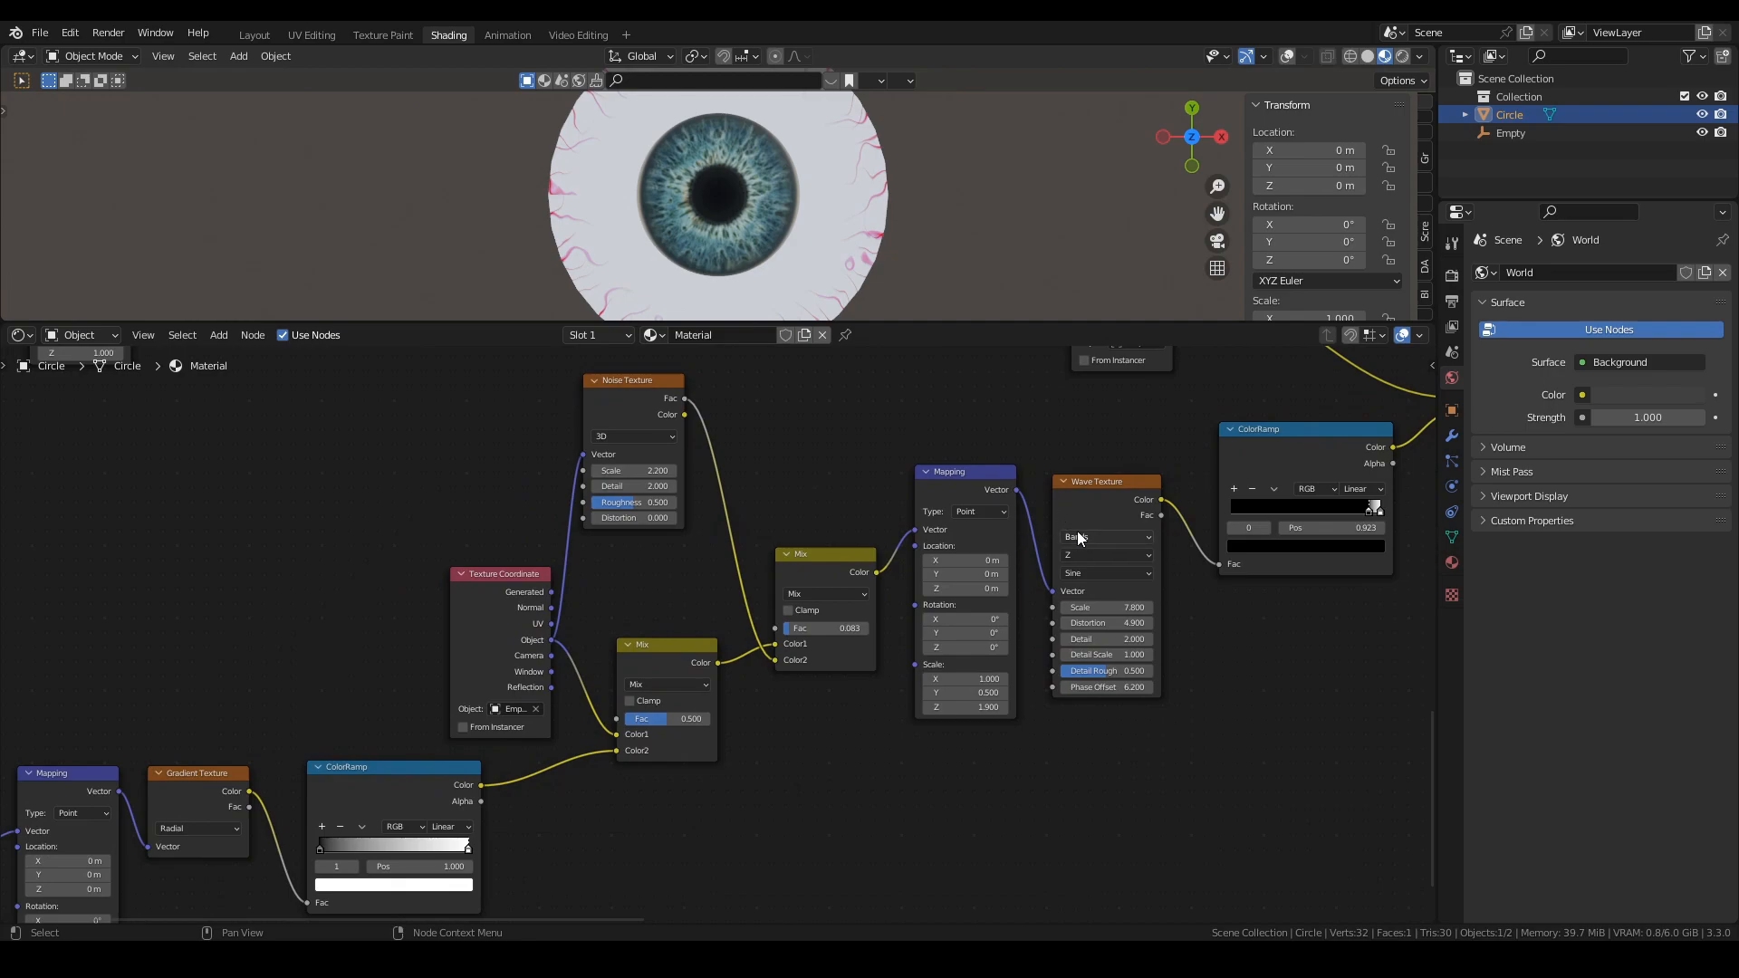
pyautogui.moveTo(671, 606); pyautogui.dragTo(726, 462, button='middle')
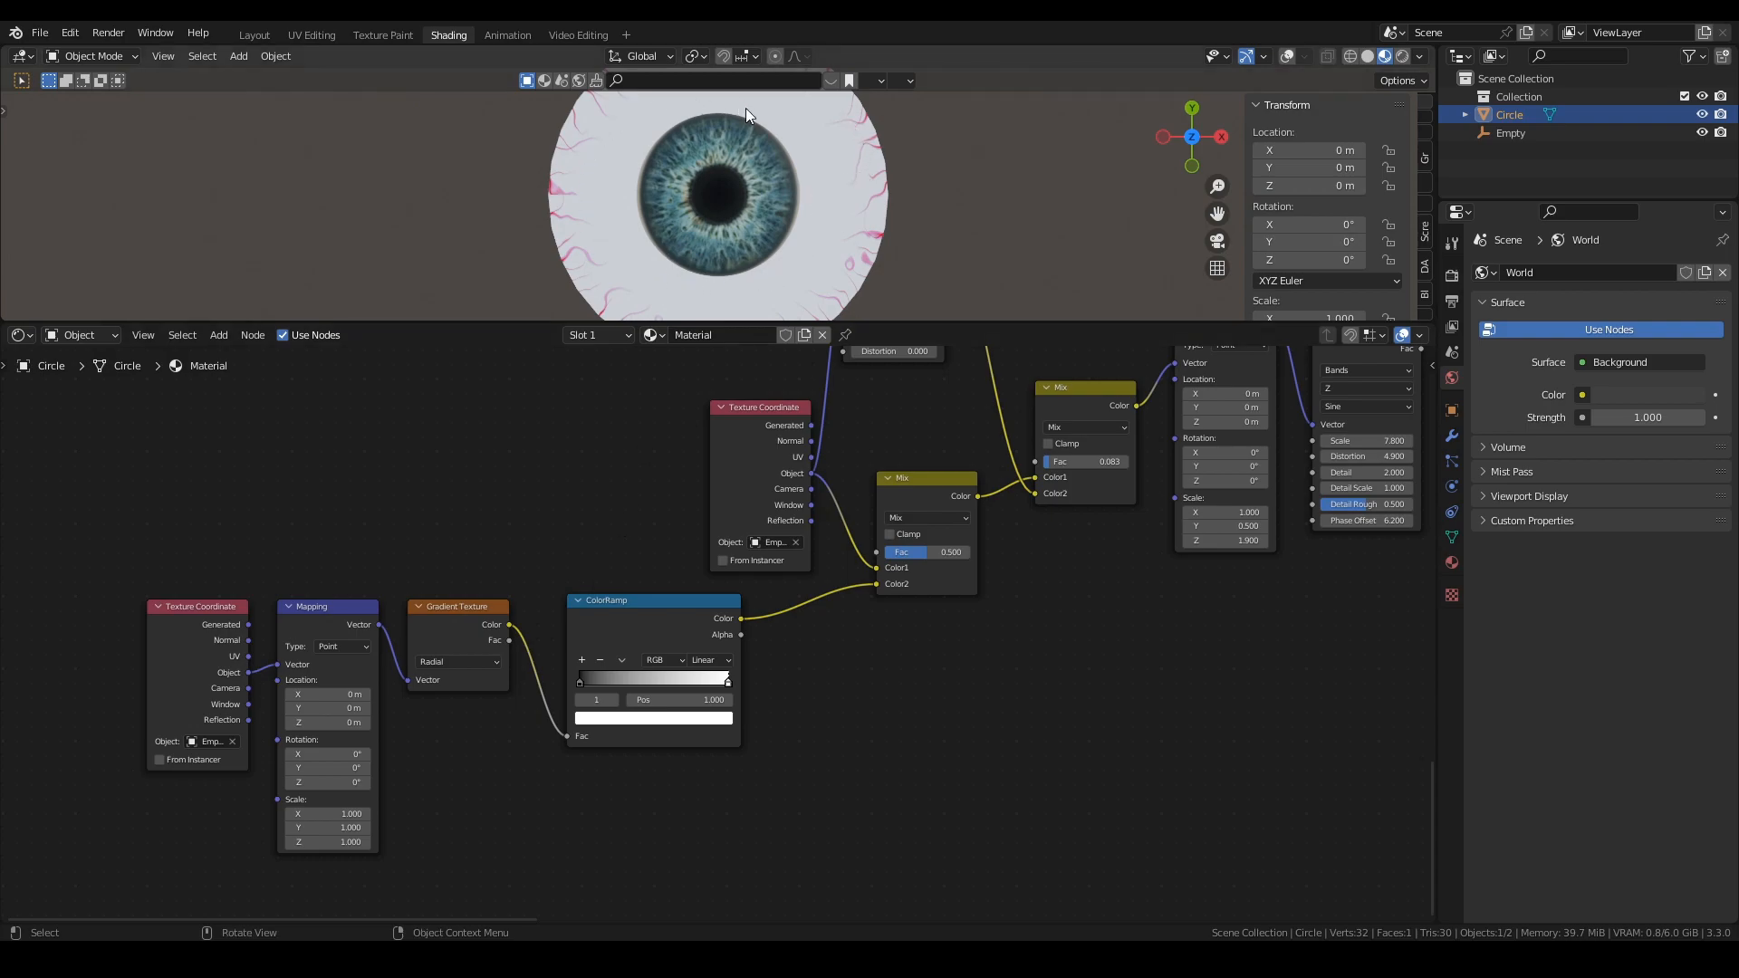
pyautogui.scroll(-3, 754, 570)
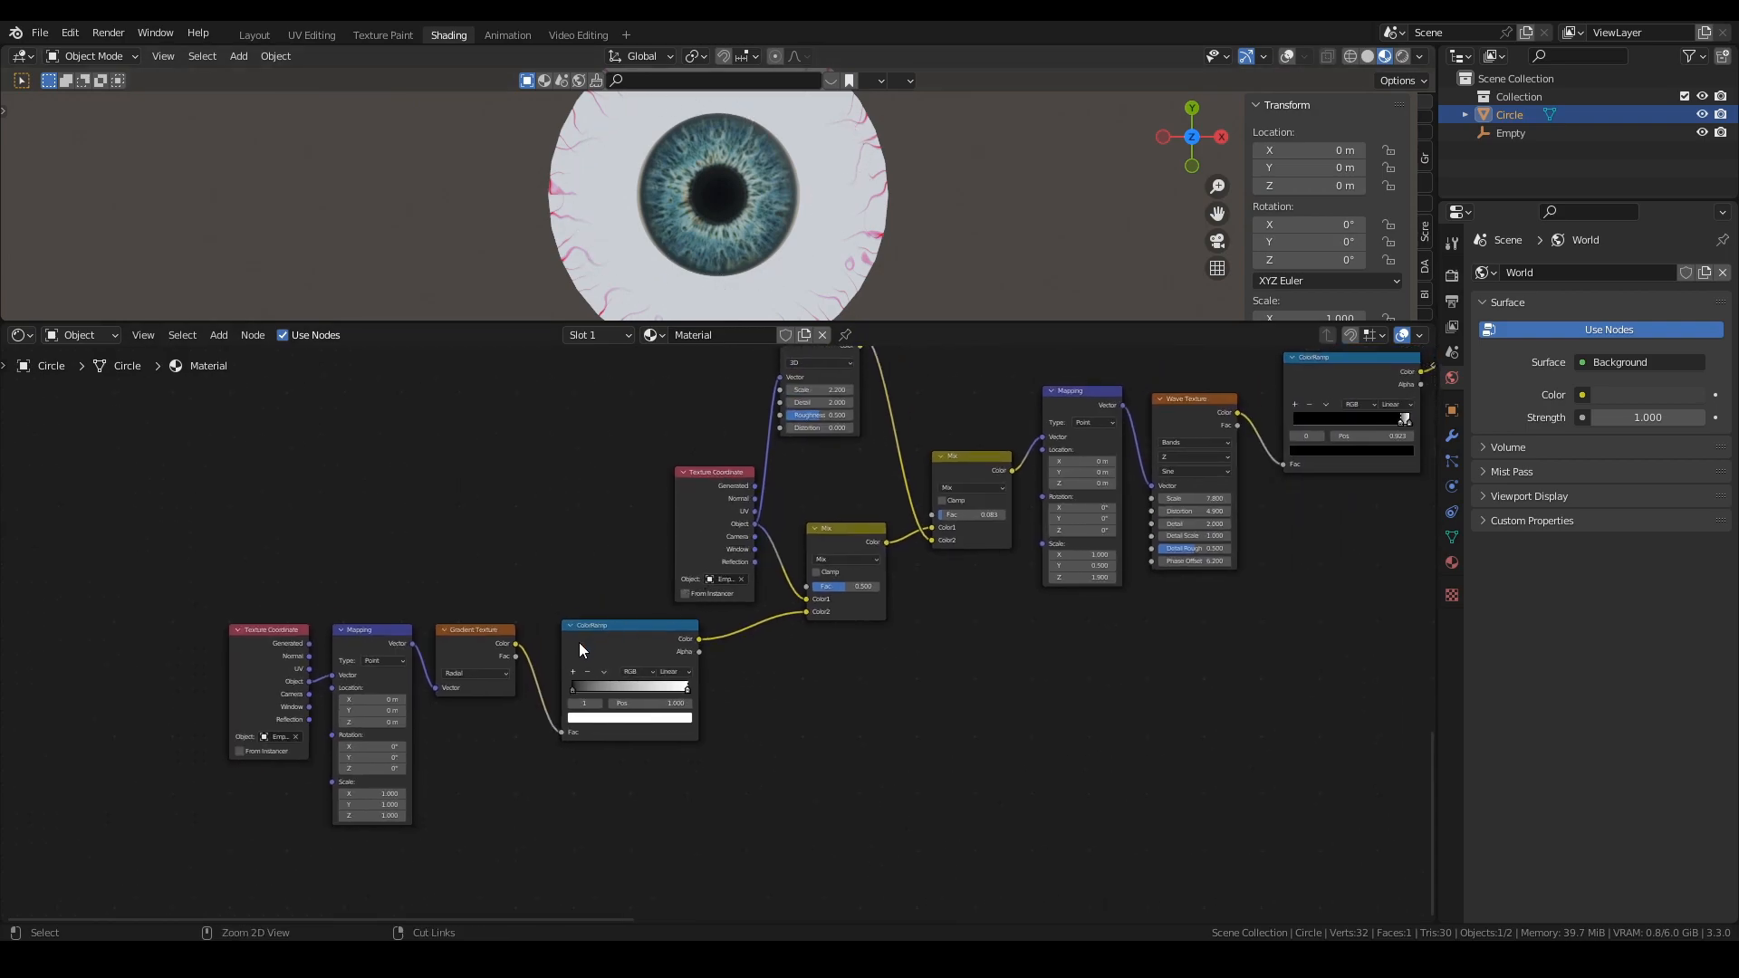
pyautogui.keyDown('ctrl'); pyautogui.keyDown('shift'); pyautogui.click(605, 632); pyautogui.keyUp('shift'); pyautogui.keyUp('ctrl')
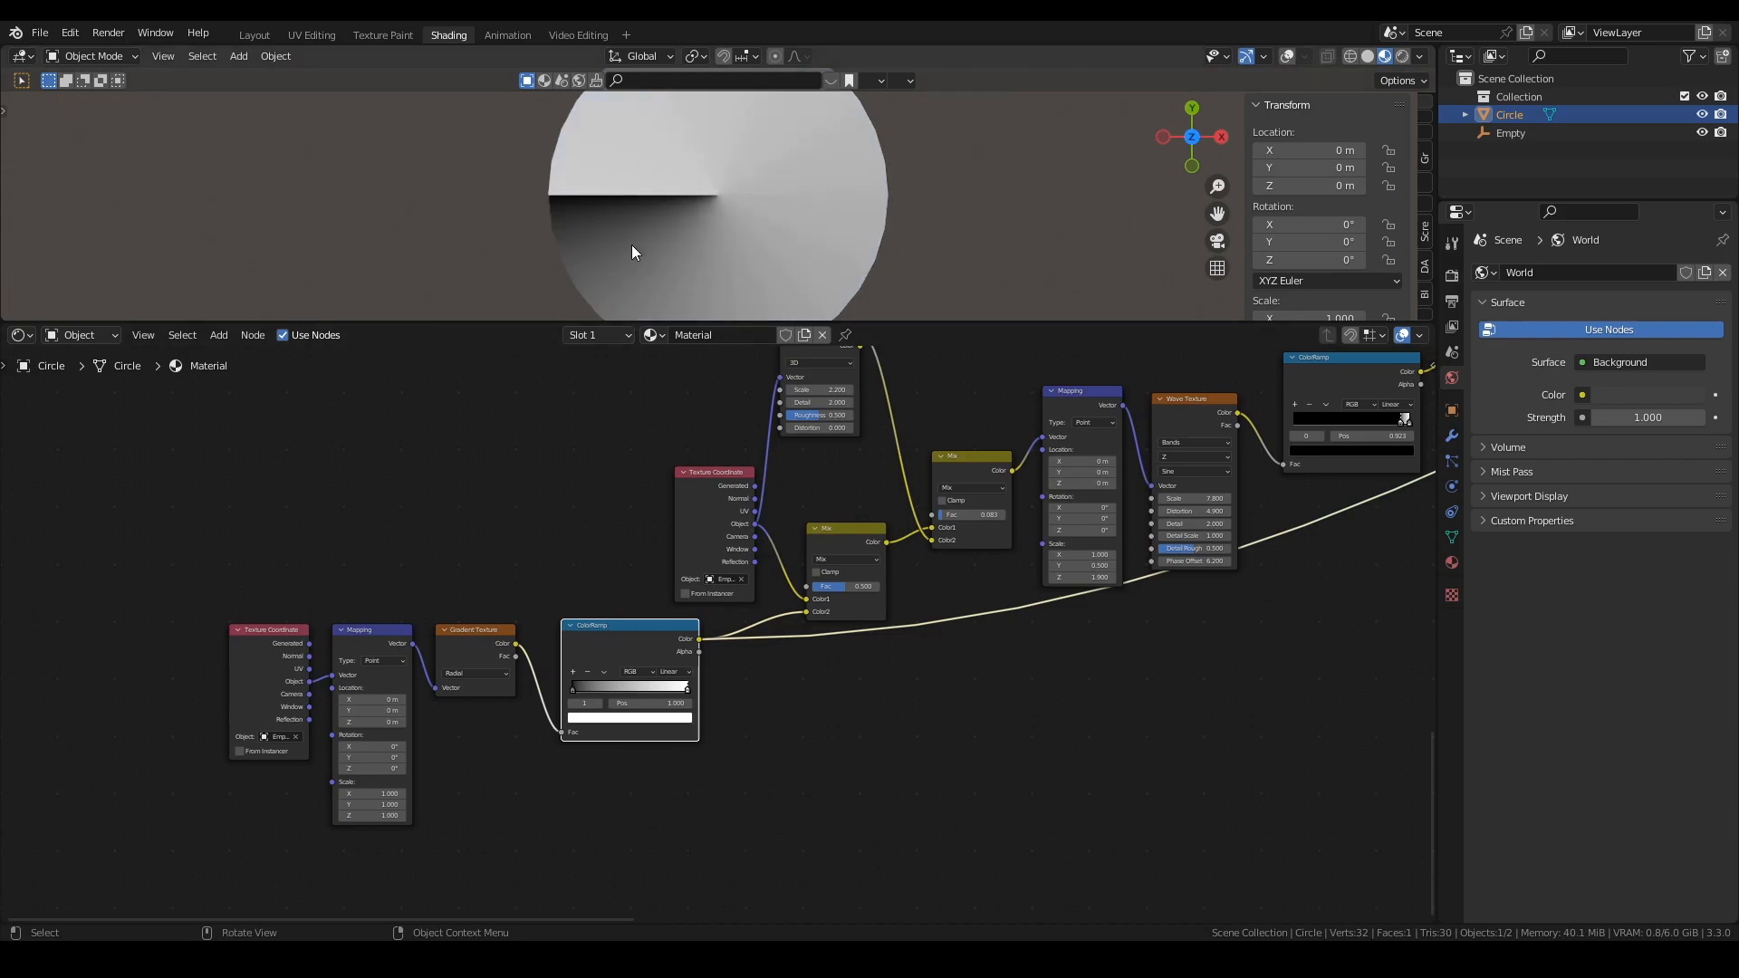
# Step: Follow the vein branch from its radial-gradient ColorRamp to the Multiply and Bump nodes to see how it joins the material
pyautogui.moveTo(591, 685)
pyautogui.mouseDown()
pyautogui.moveTo(605, 688)
pyautogui.moveTo(568, 681)
pyautogui.mouseUp()
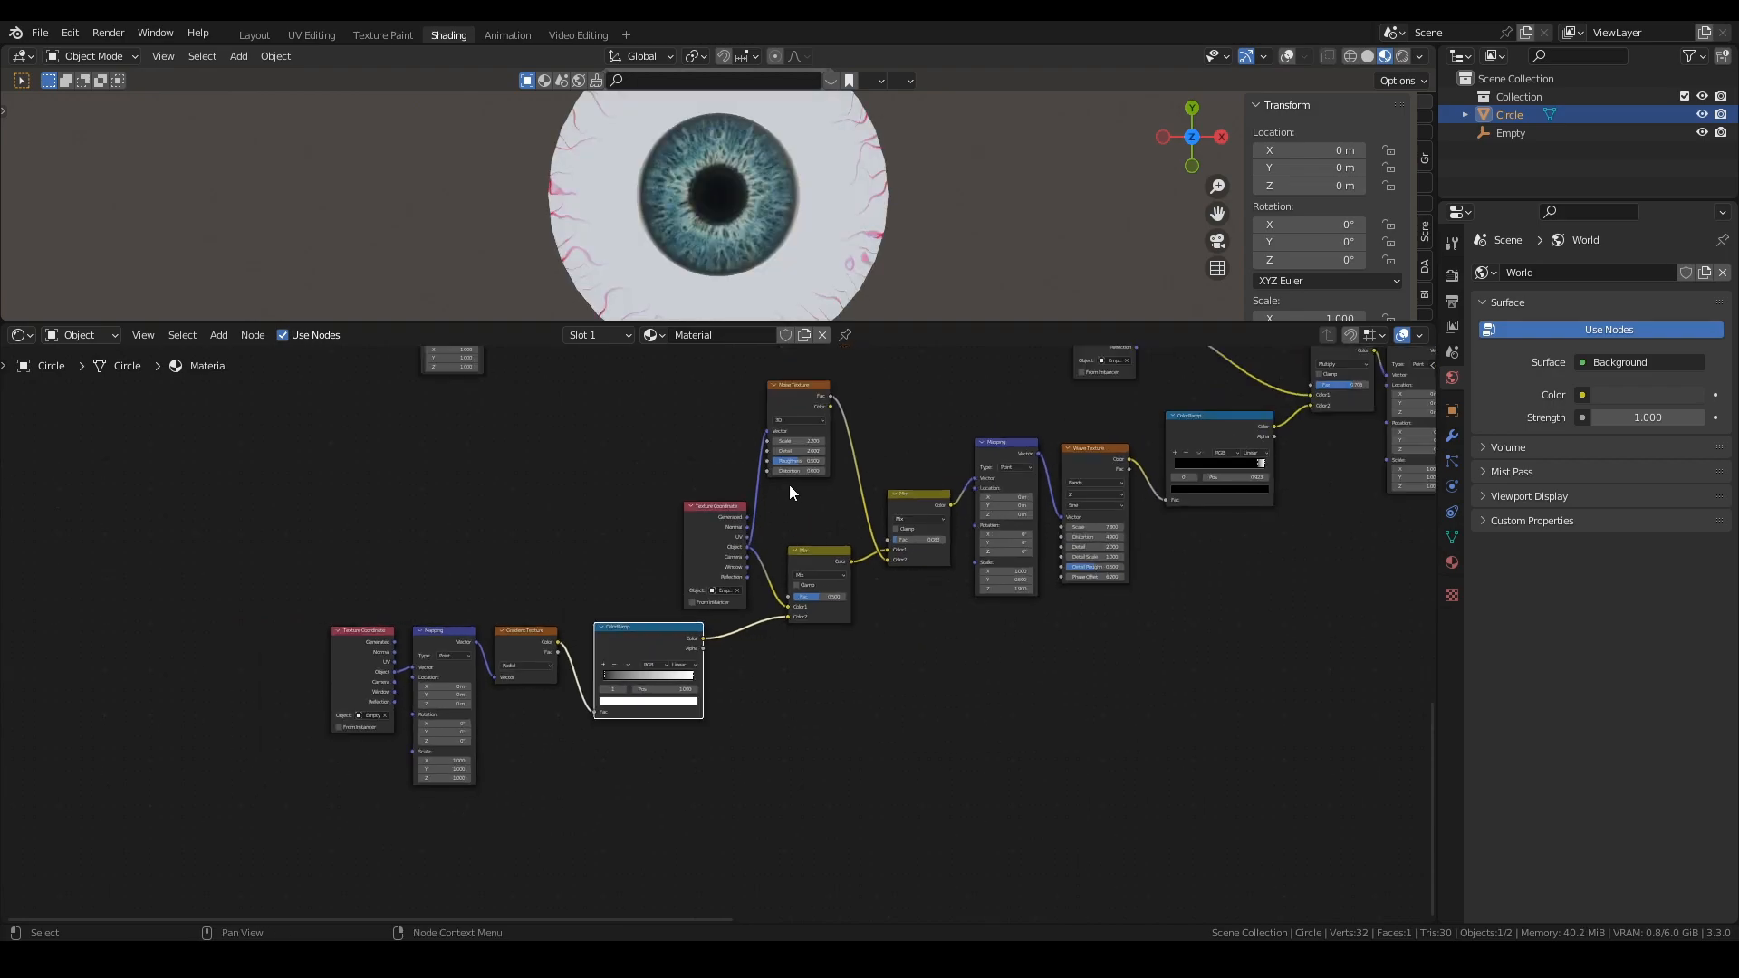
pyautogui.moveTo(789, 485); pyautogui.dragTo(359, 619, button='middle')
pyautogui.moveTo(1055, 491); pyautogui.dragTo(549, 601, button='middle')
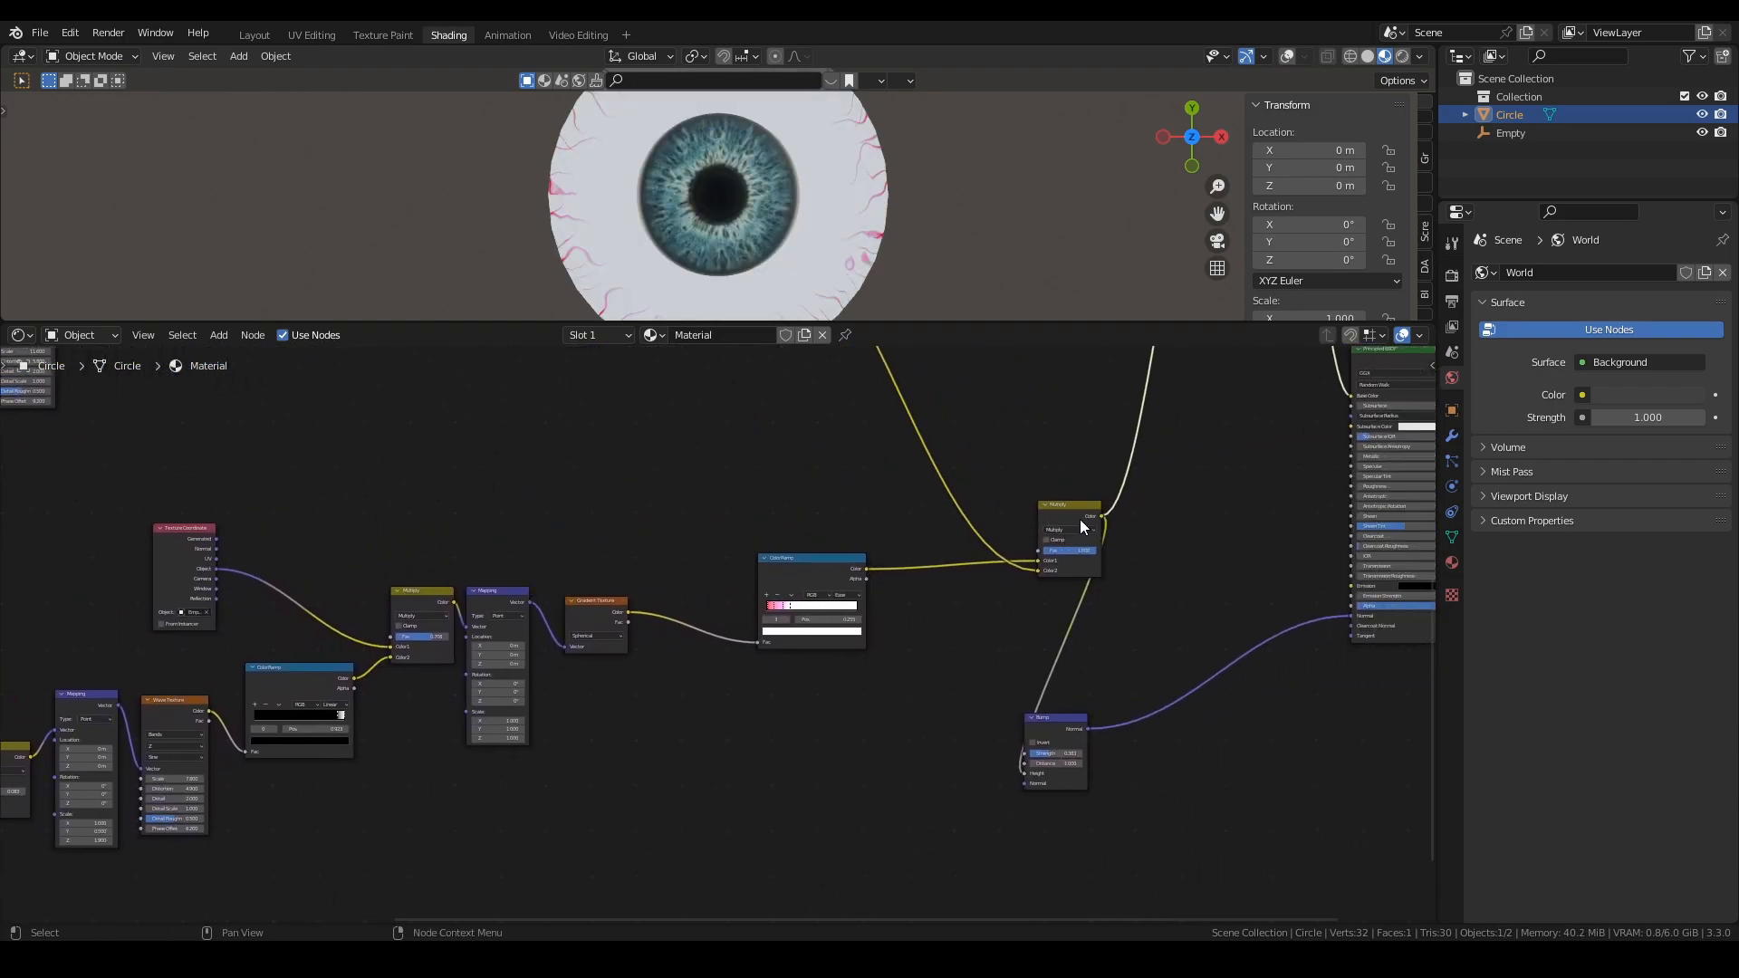
pyautogui.moveTo(1080, 519); pyautogui.dragTo(1030, 516, button='middle')
pyautogui.scroll(-3, 1031, 517)
# Step: Compare the two vein branches and examine the iris branch through its Mix node to the Principled BSDF
pyautogui.moveTo(675, 454); pyautogui.dragTo(1085, 622, button='middle')
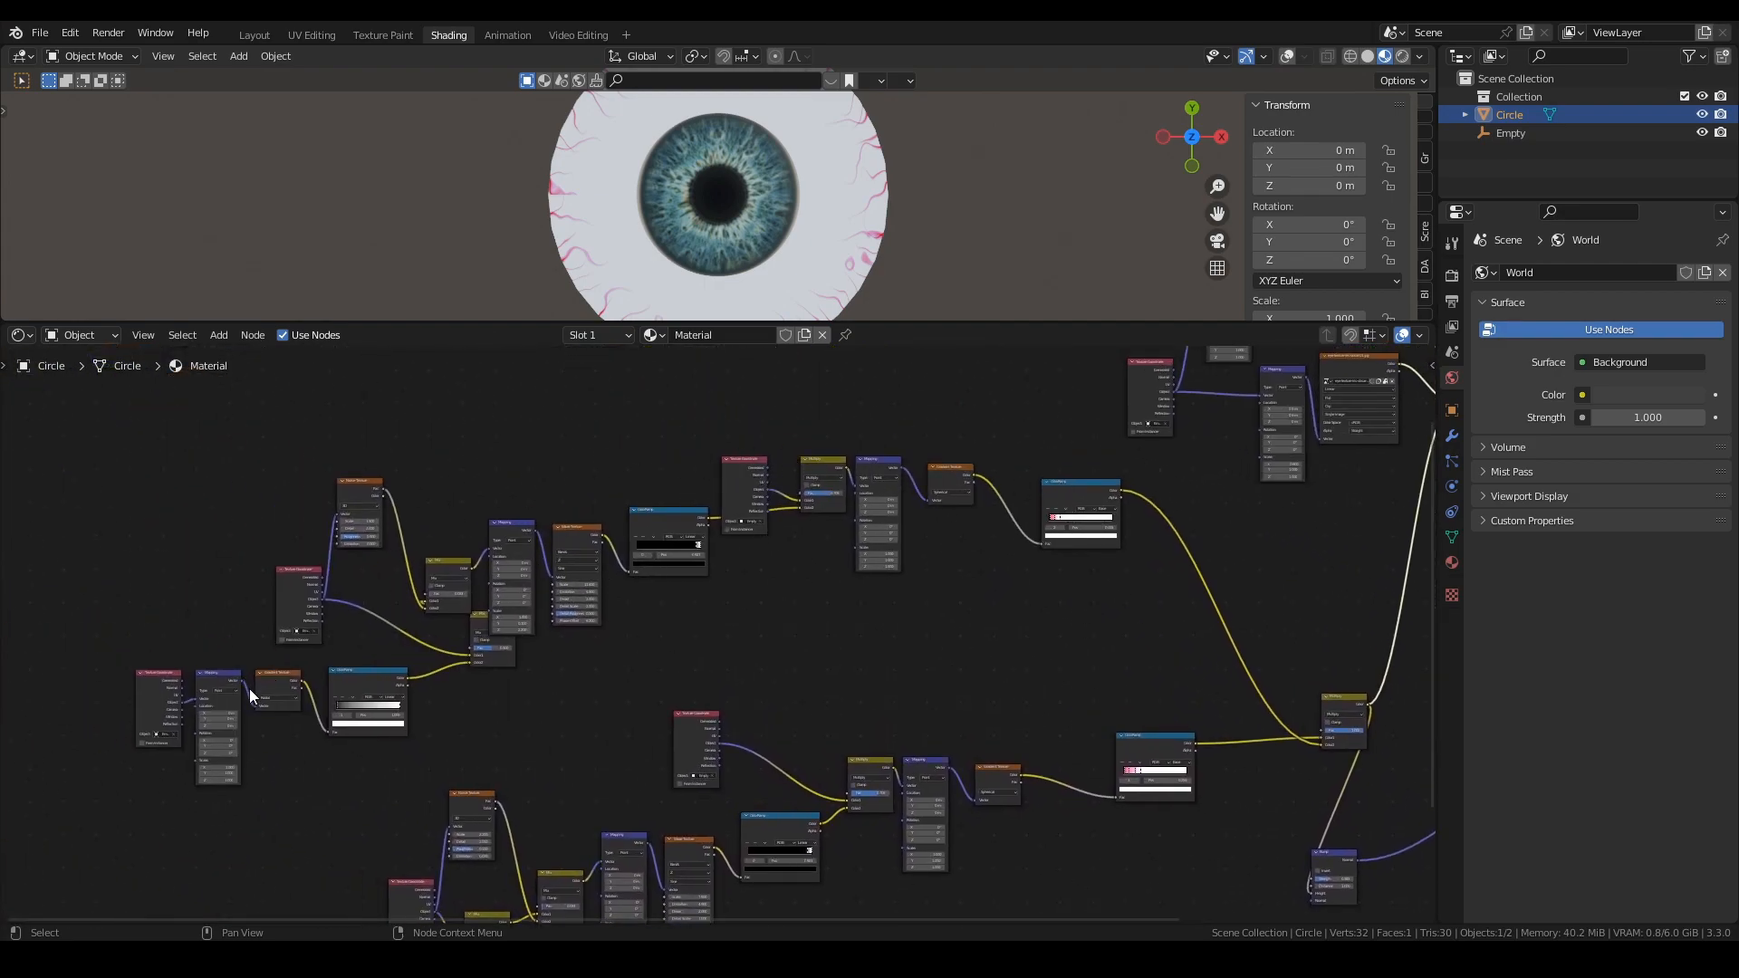
pyautogui.scroll(2, 553, 557)
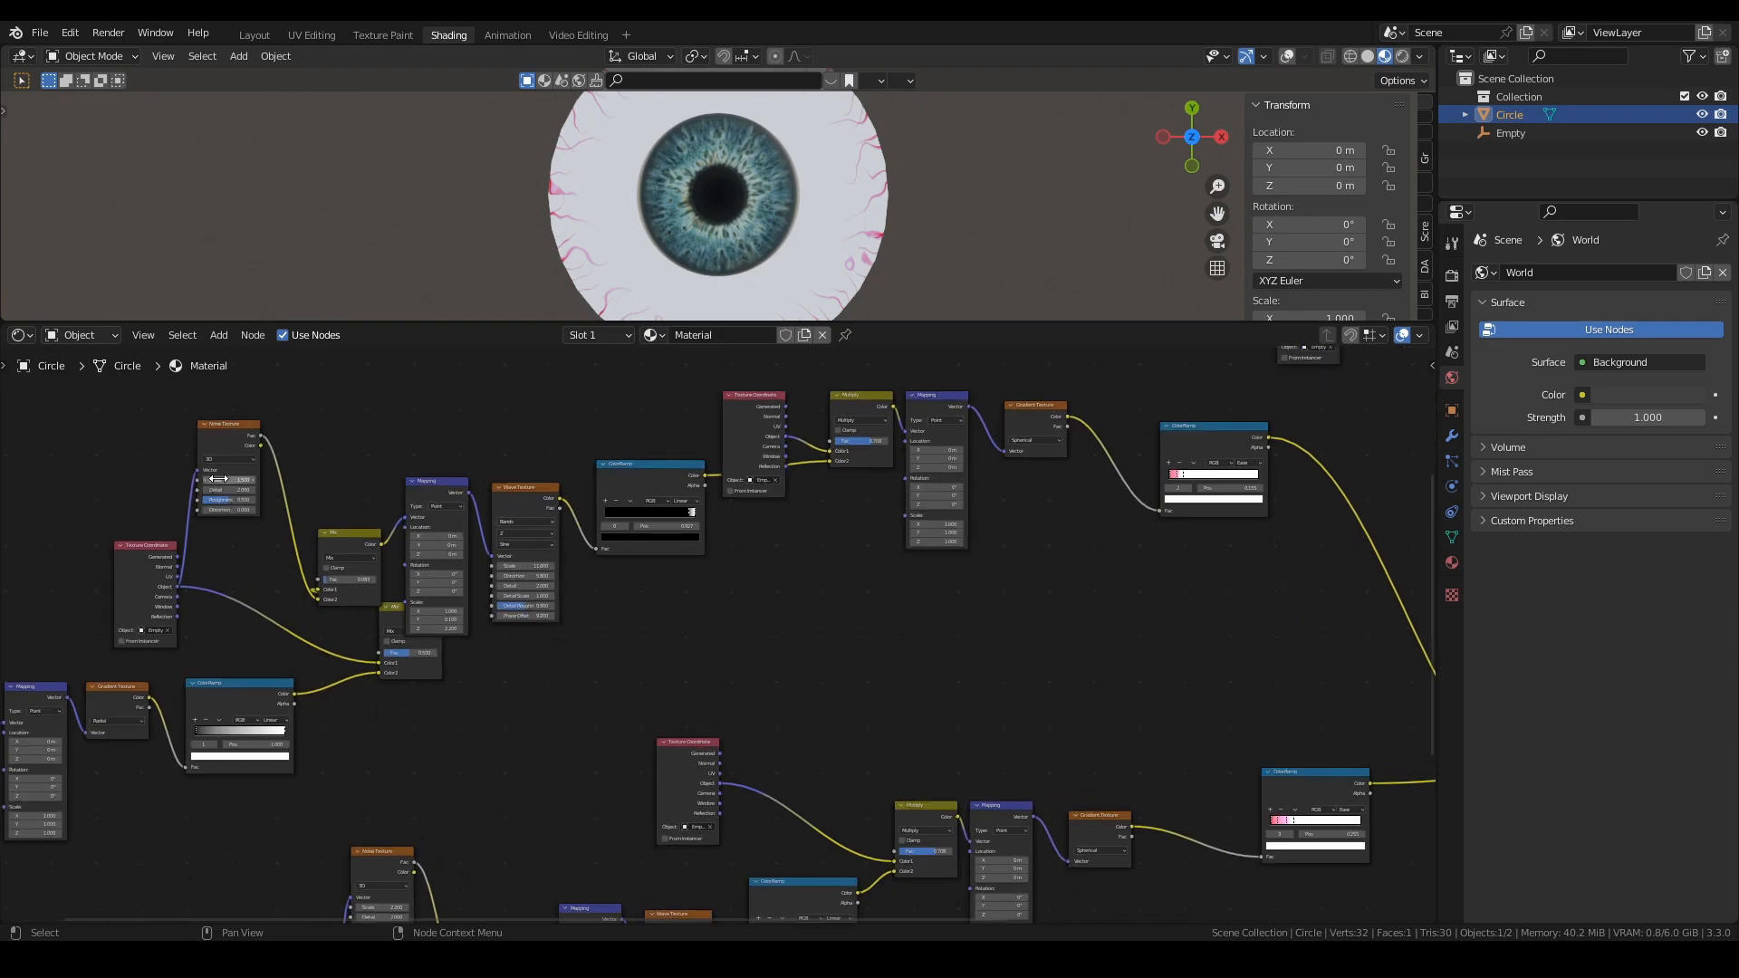
pyautogui.scroll(-3, 950, 517)
pyautogui.moveTo(1063, 488); pyautogui.dragTo(414, 704, button='middle')
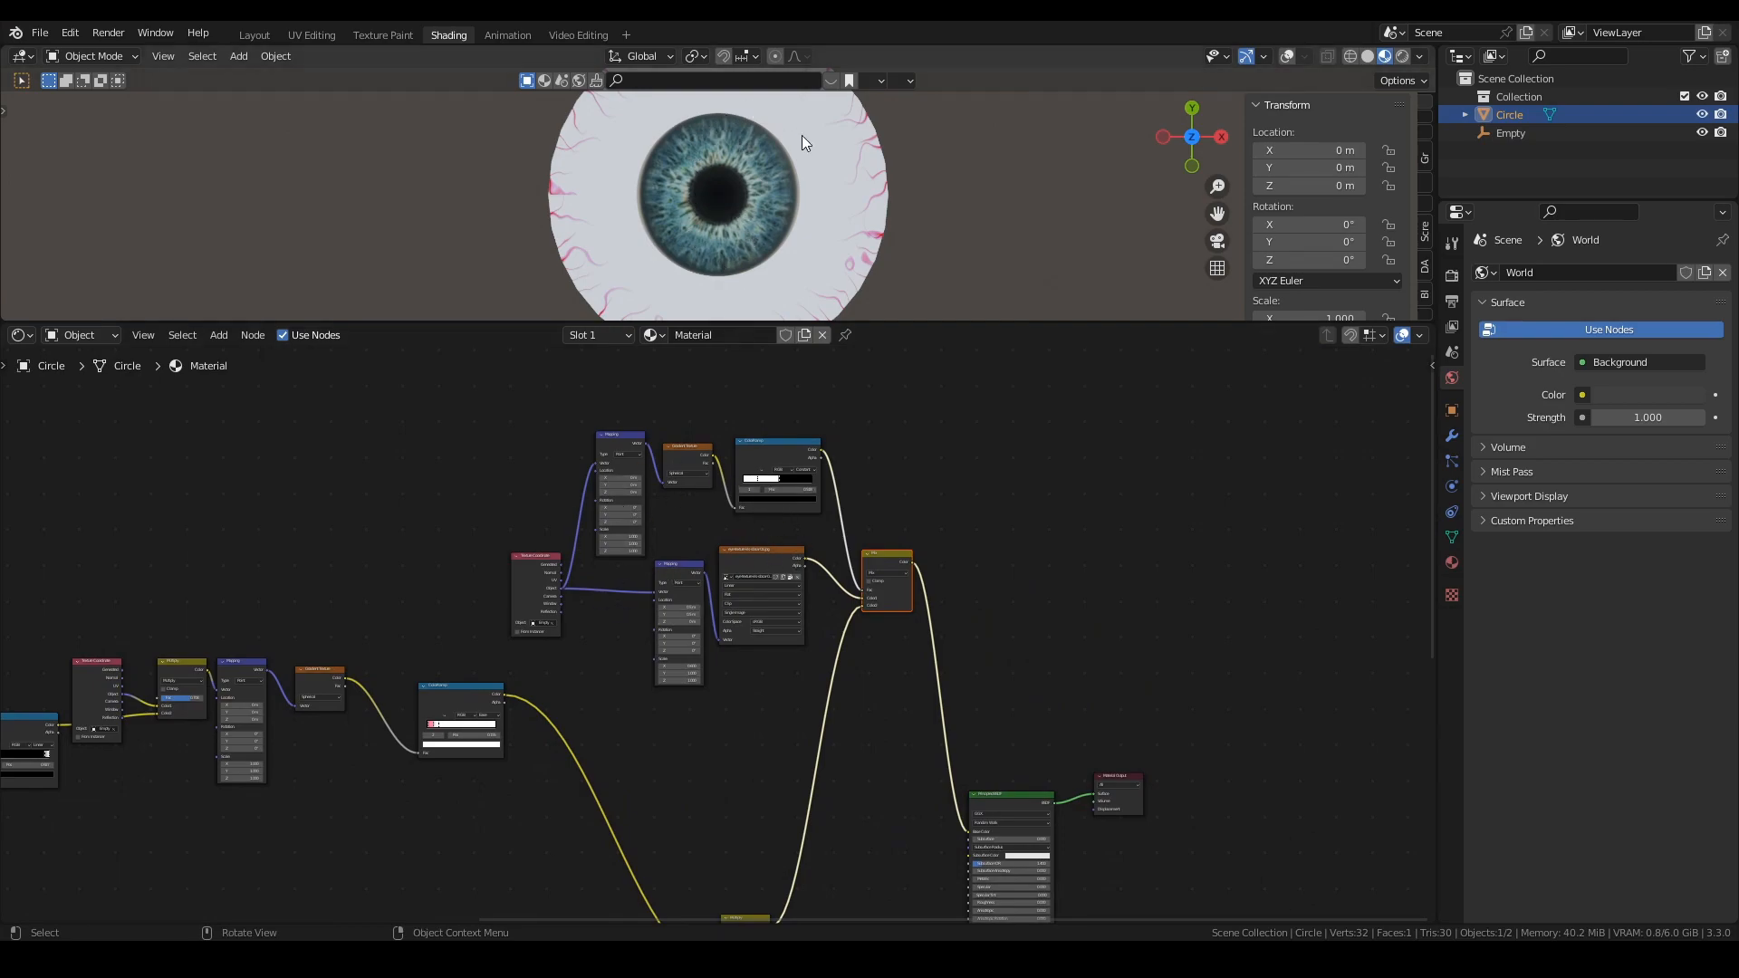
pyautogui.scroll(-2, 1023, 666)
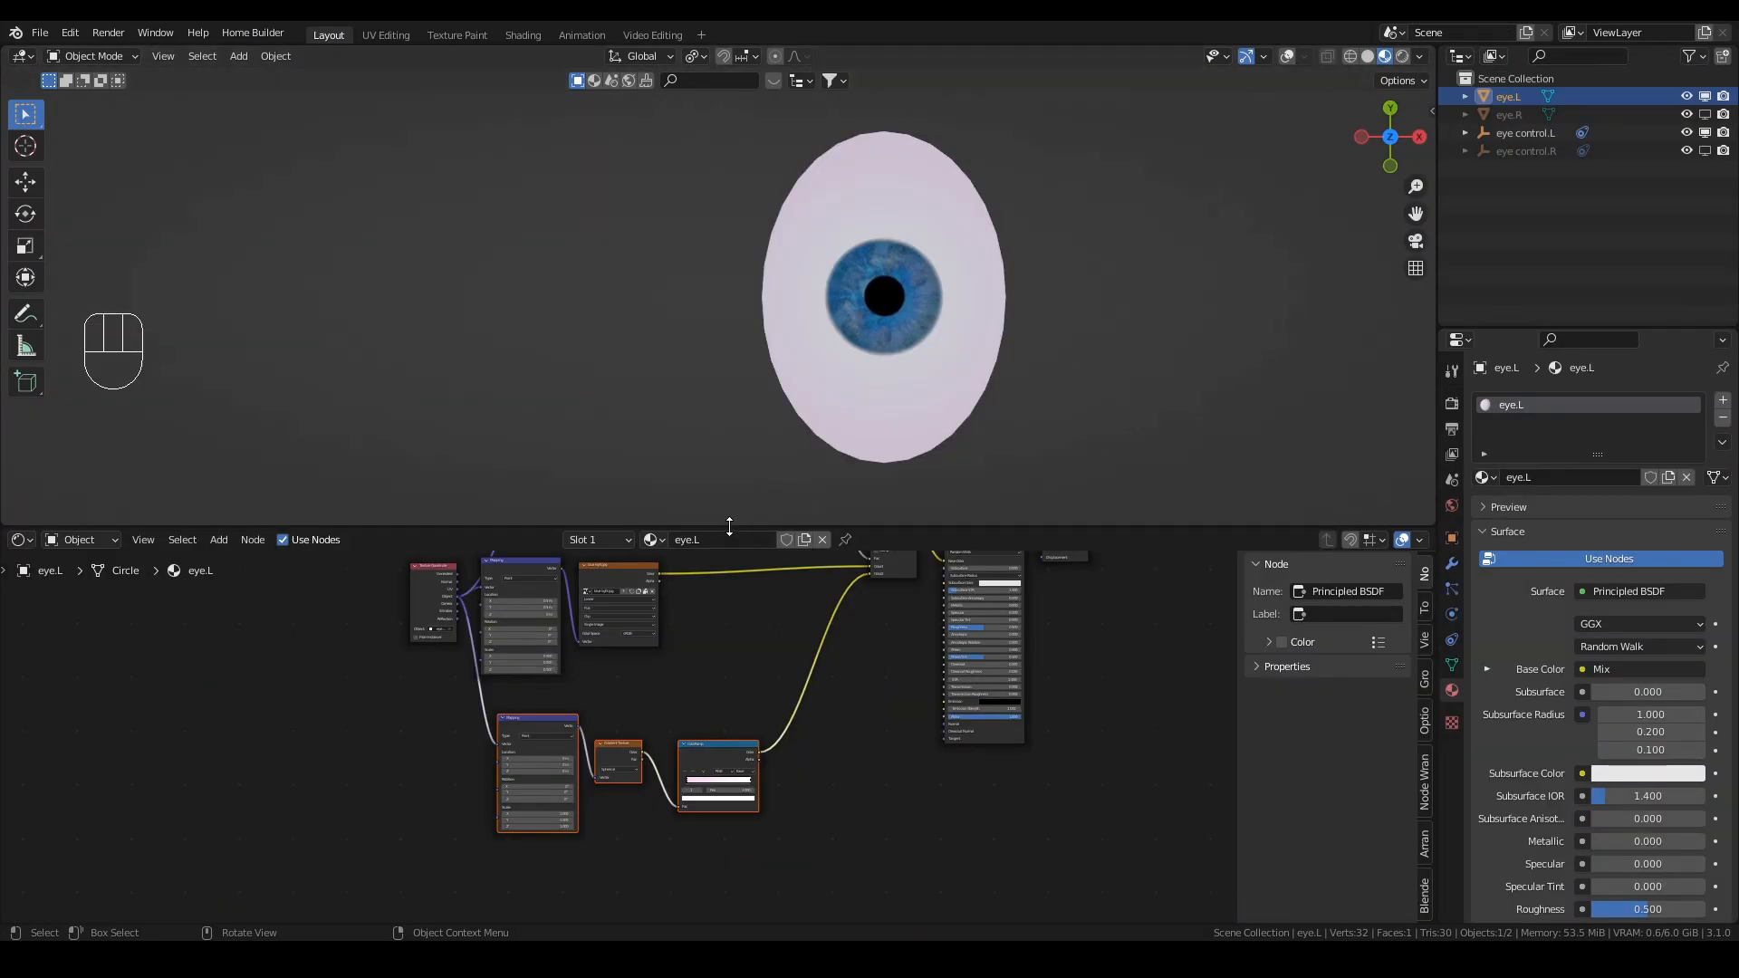
# Step: In eye.L's material, set the eye-white ColorRamp to Constant interpolation and place its white stop at about 0.395
pyautogui.moveTo(729, 526); pyautogui.dragTo(729, 539)
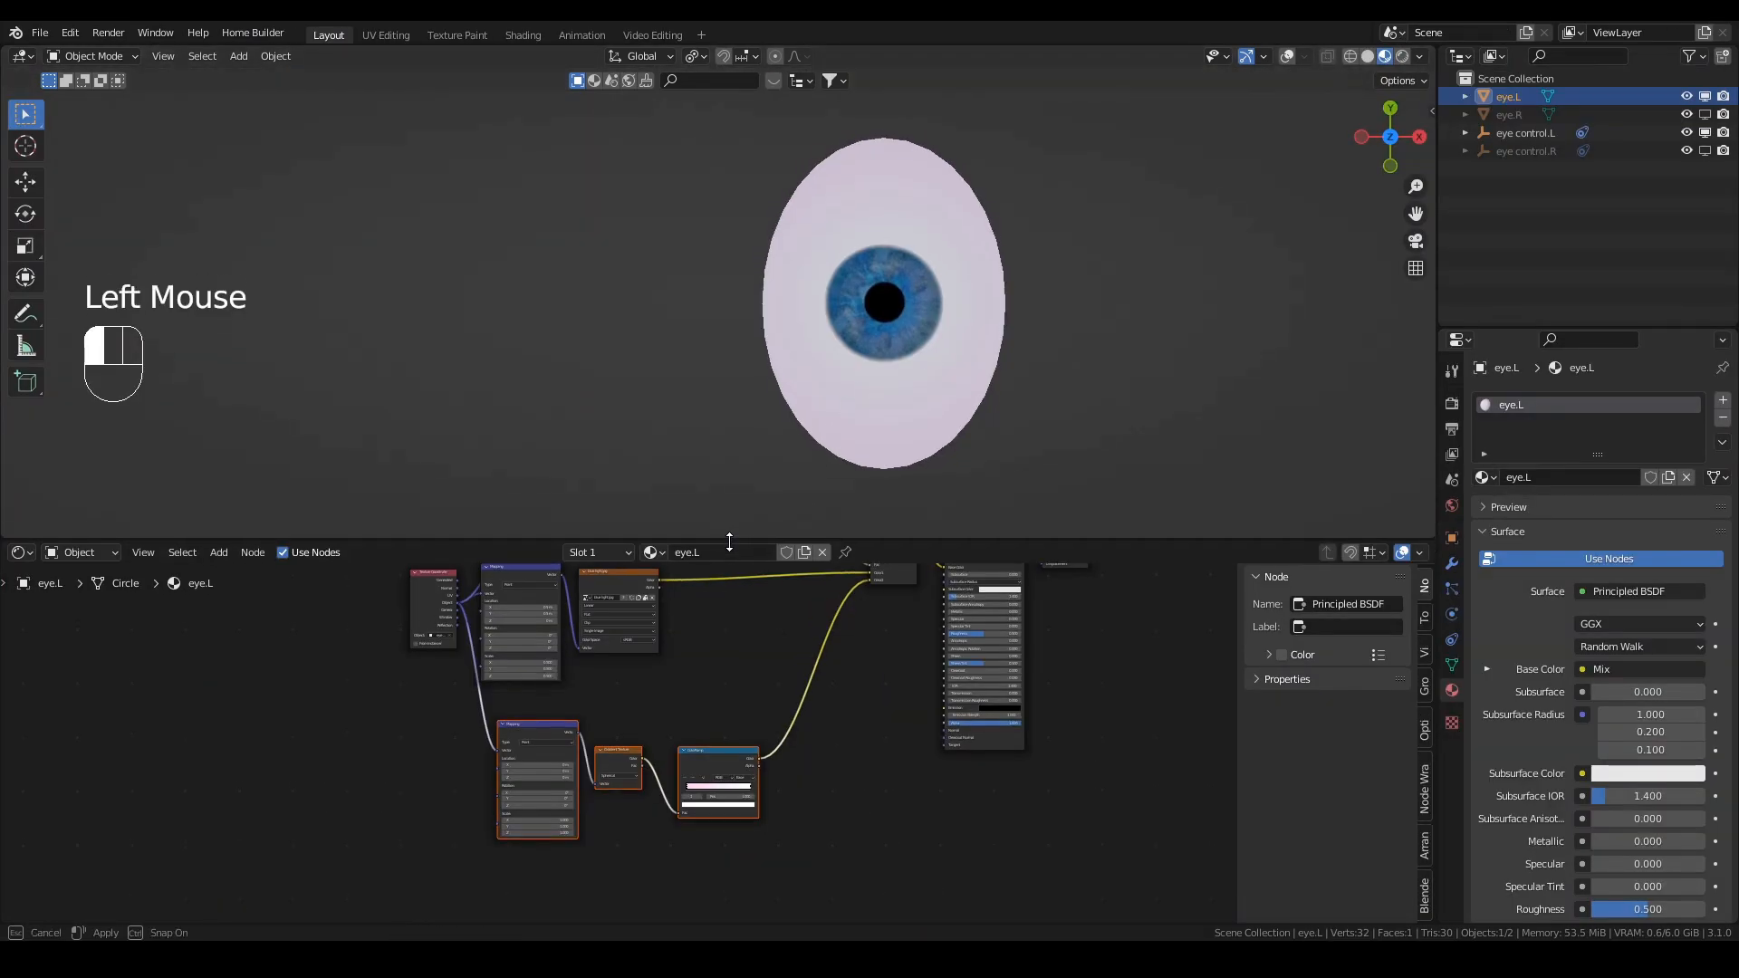
pyautogui.scroll(4, 790, 745)
pyautogui.moveTo(791, 737); pyautogui.dragTo(696, 648, button='middle')
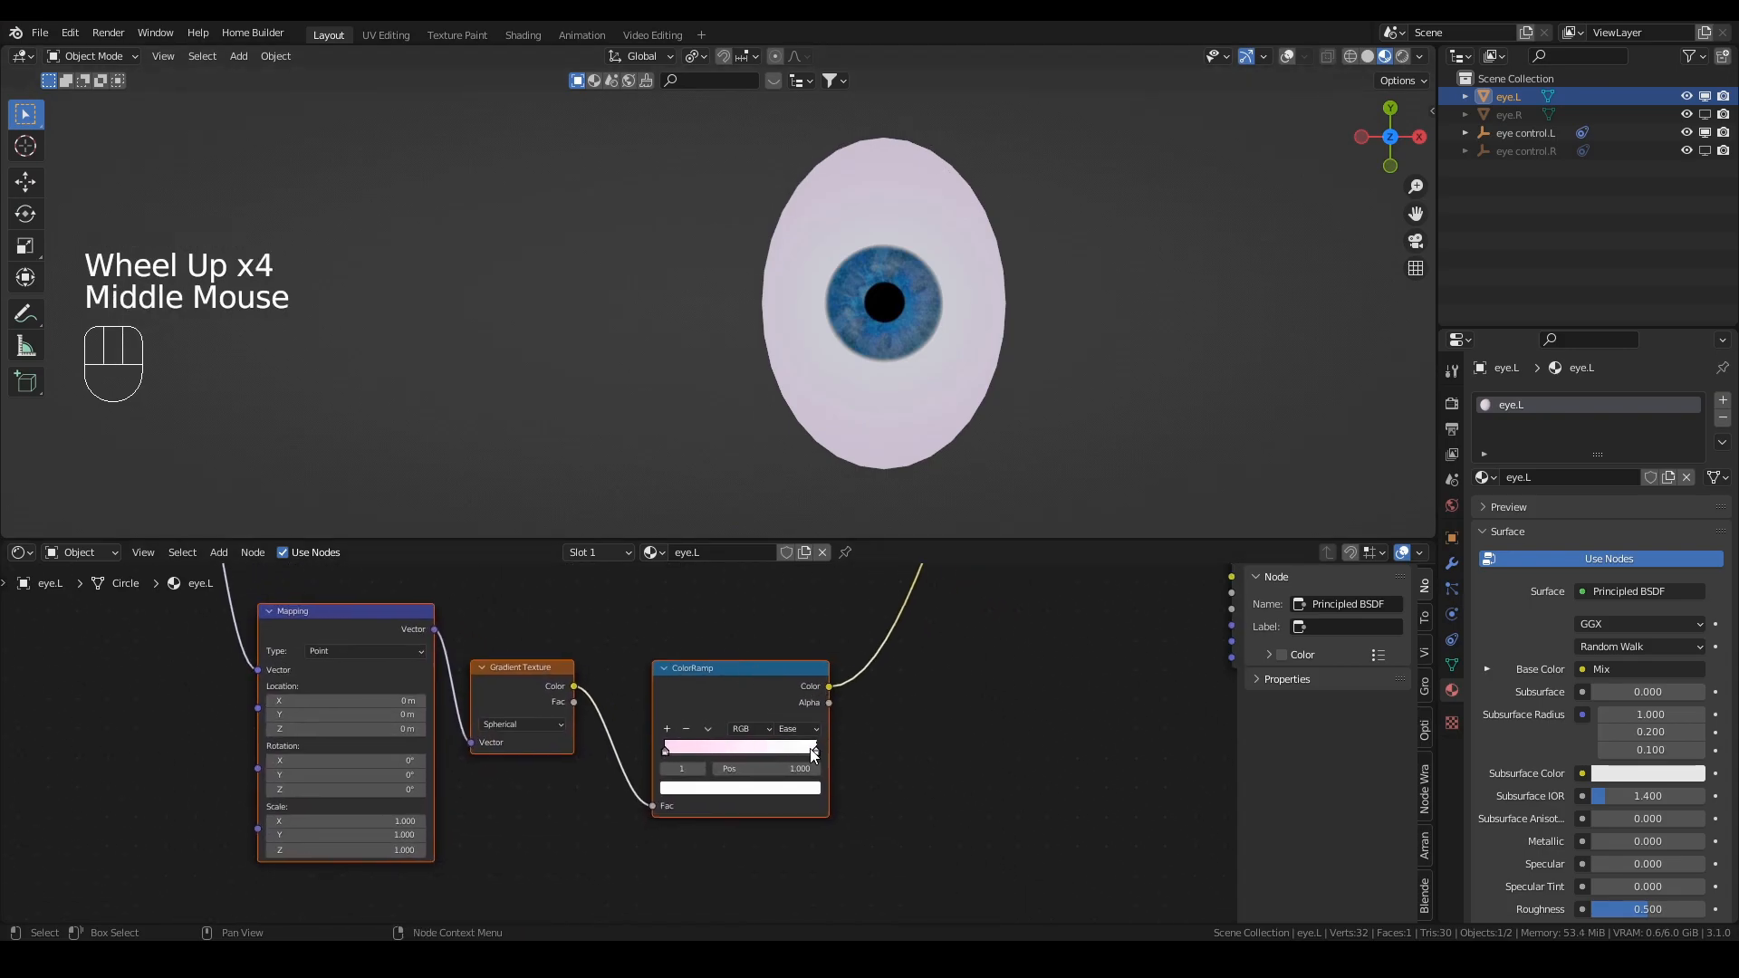
pyautogui.click(795, 728)
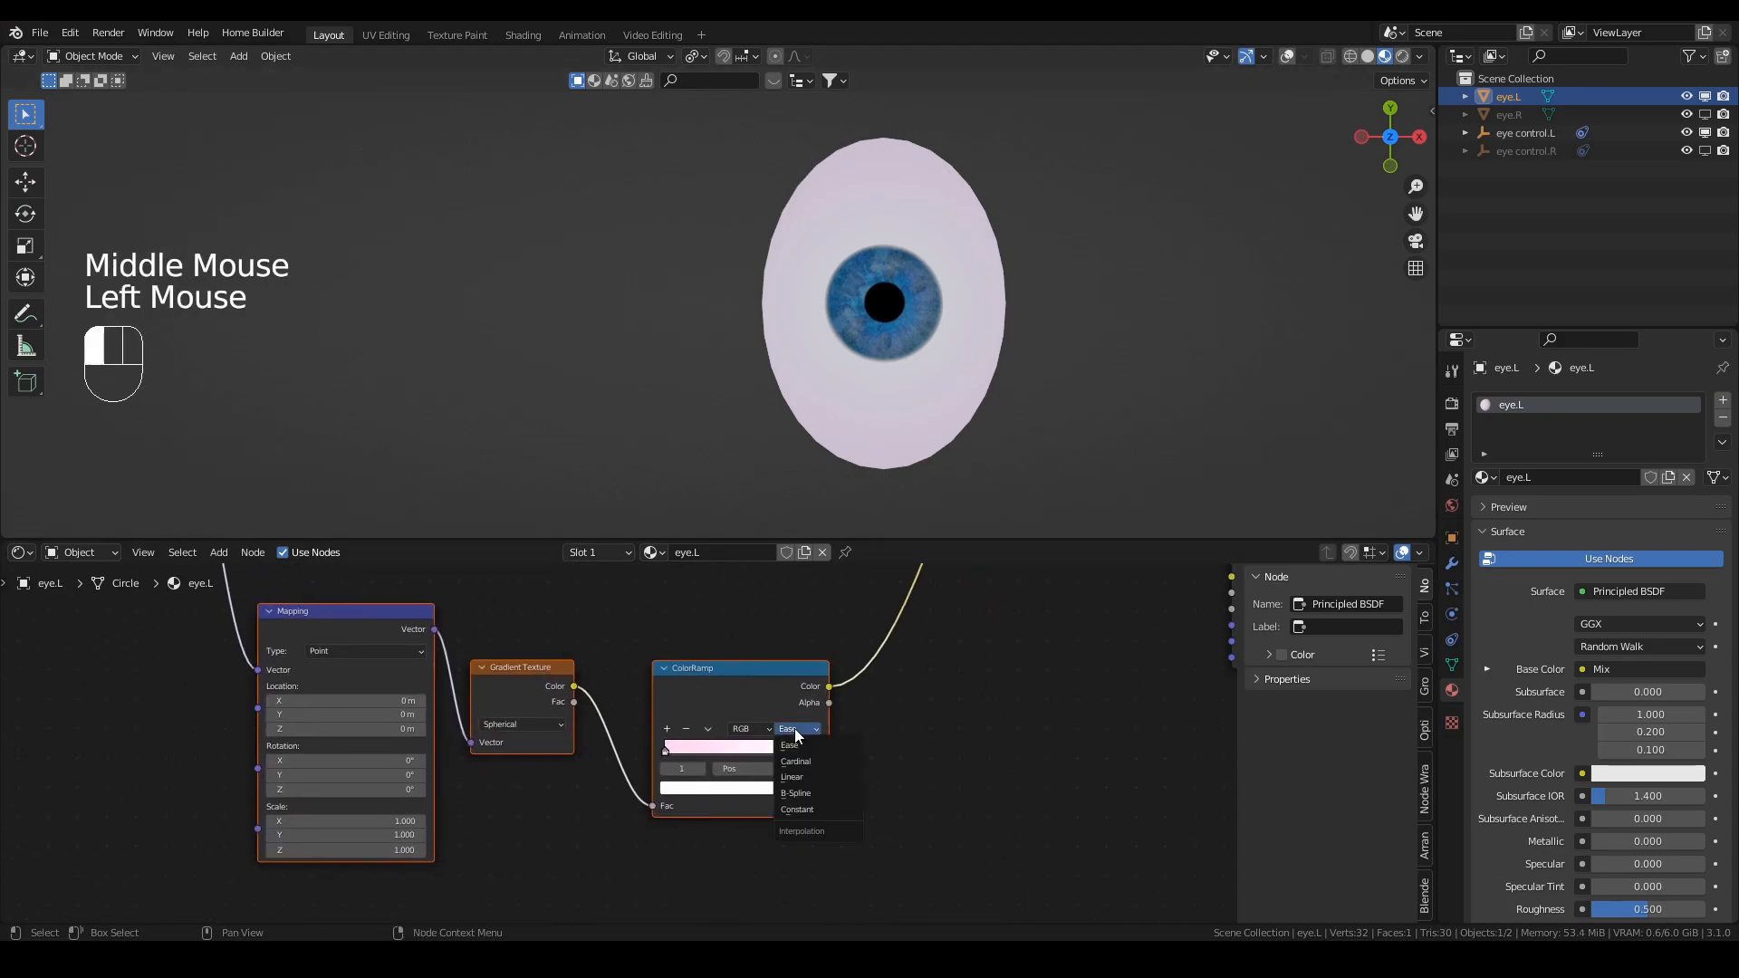
pyautogui.click(800, 808)
pyautogui.moveTo(814, 750); pyautogui.dragTo(724, 750)
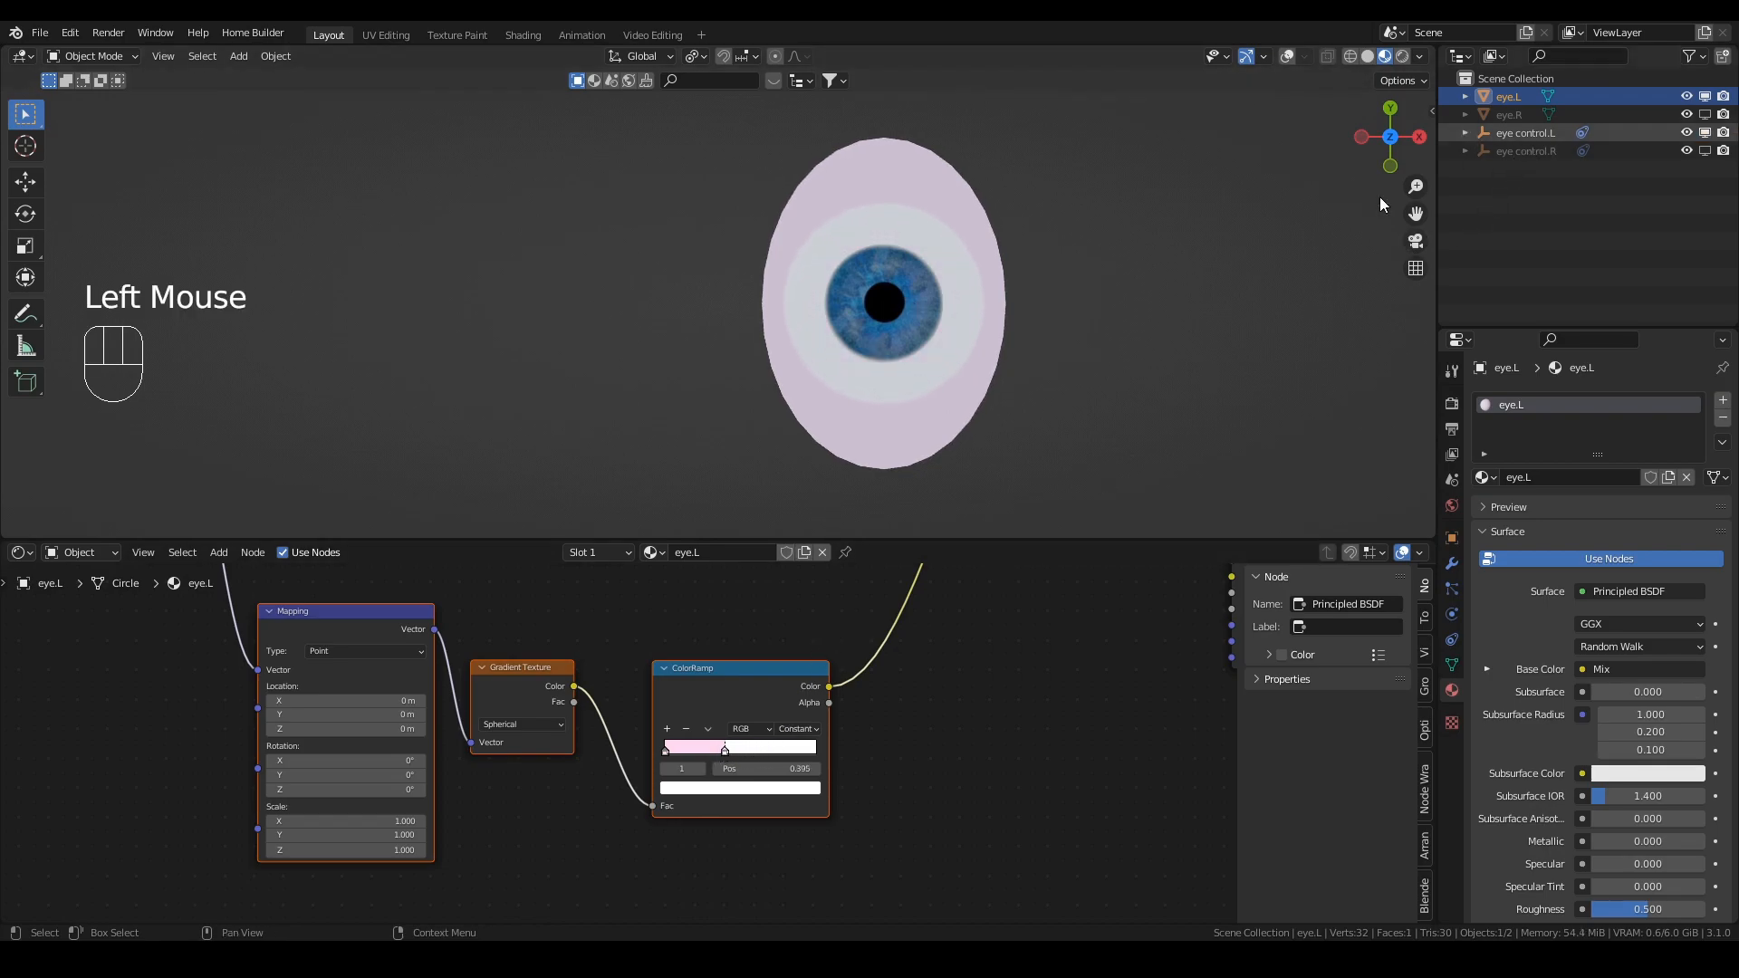
# Step: Test-move eye control.L sideways to examine how the round shading boundary follows the iris, cancelling the move
pyautogui.doubleClick(888, 297)
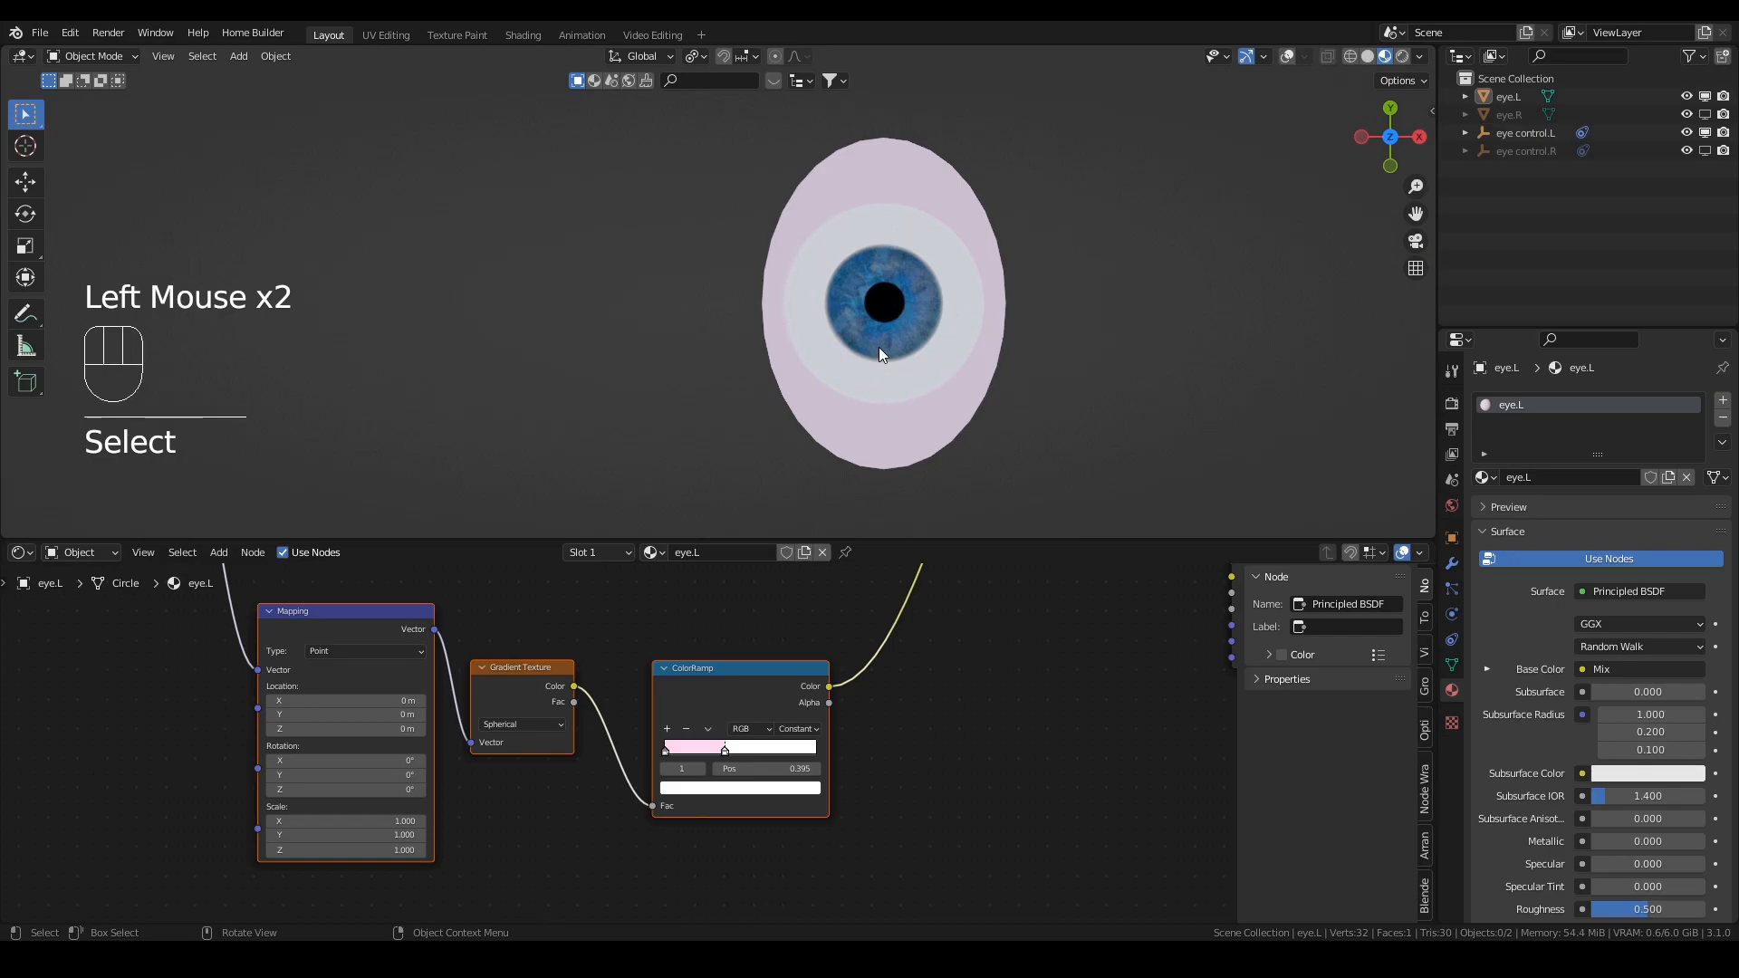
pyautogui.press('g')
pyautogui.click(1551, 134)
pyautogui.press('g')
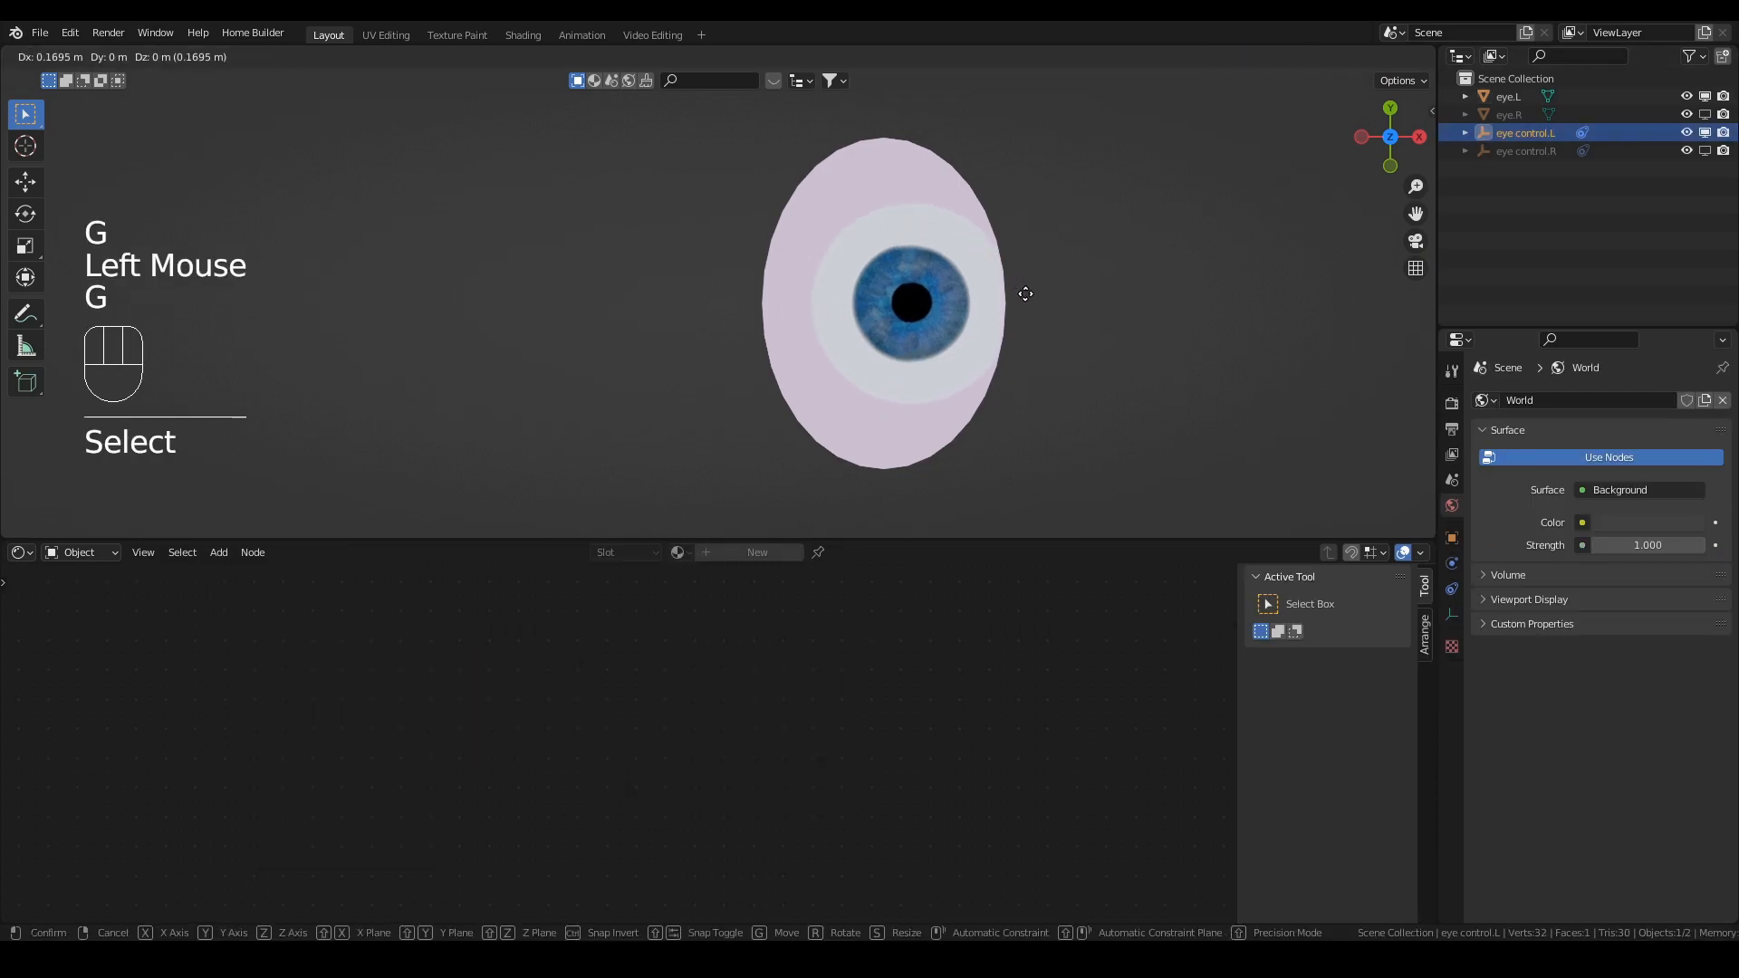
pyautogui.rightClick(938, 312)
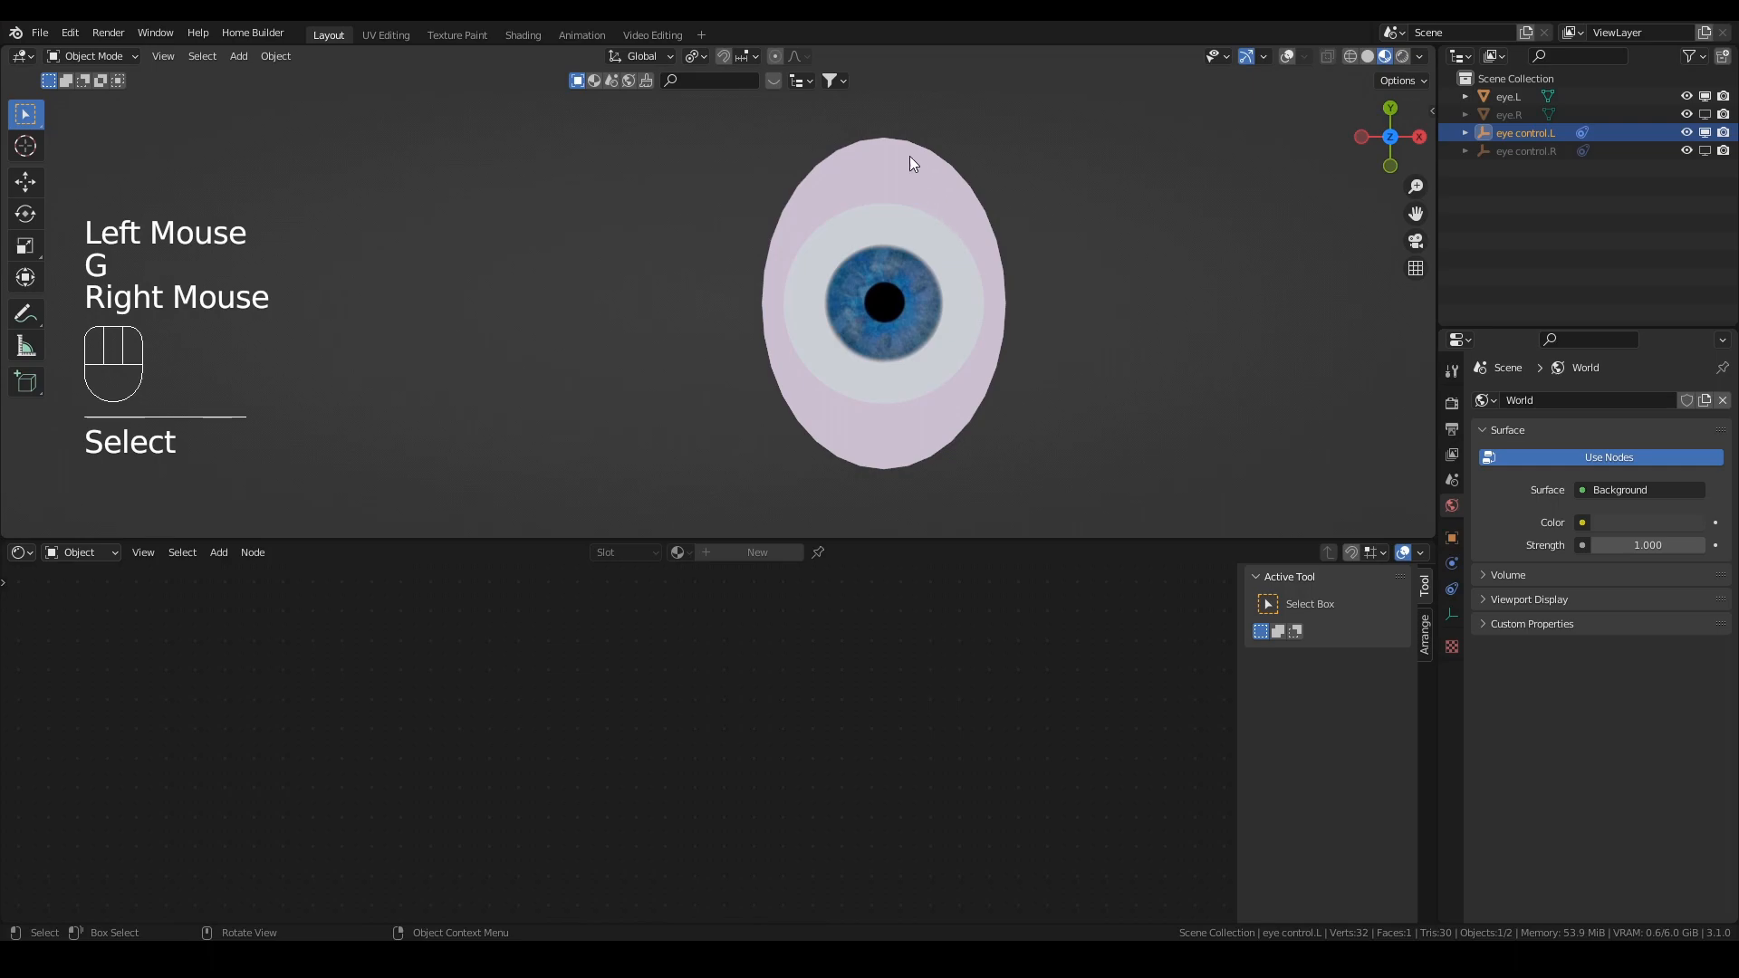
# Step: Set the eye-white Mapping node's X scale to 1.2 on eye.L and test-move eye control.L, cancelling the move
pyautogui.click(889, 213)
pyautogui.moveTo(703, 633); pyautogui.dragTo(730, 924, button='middle')
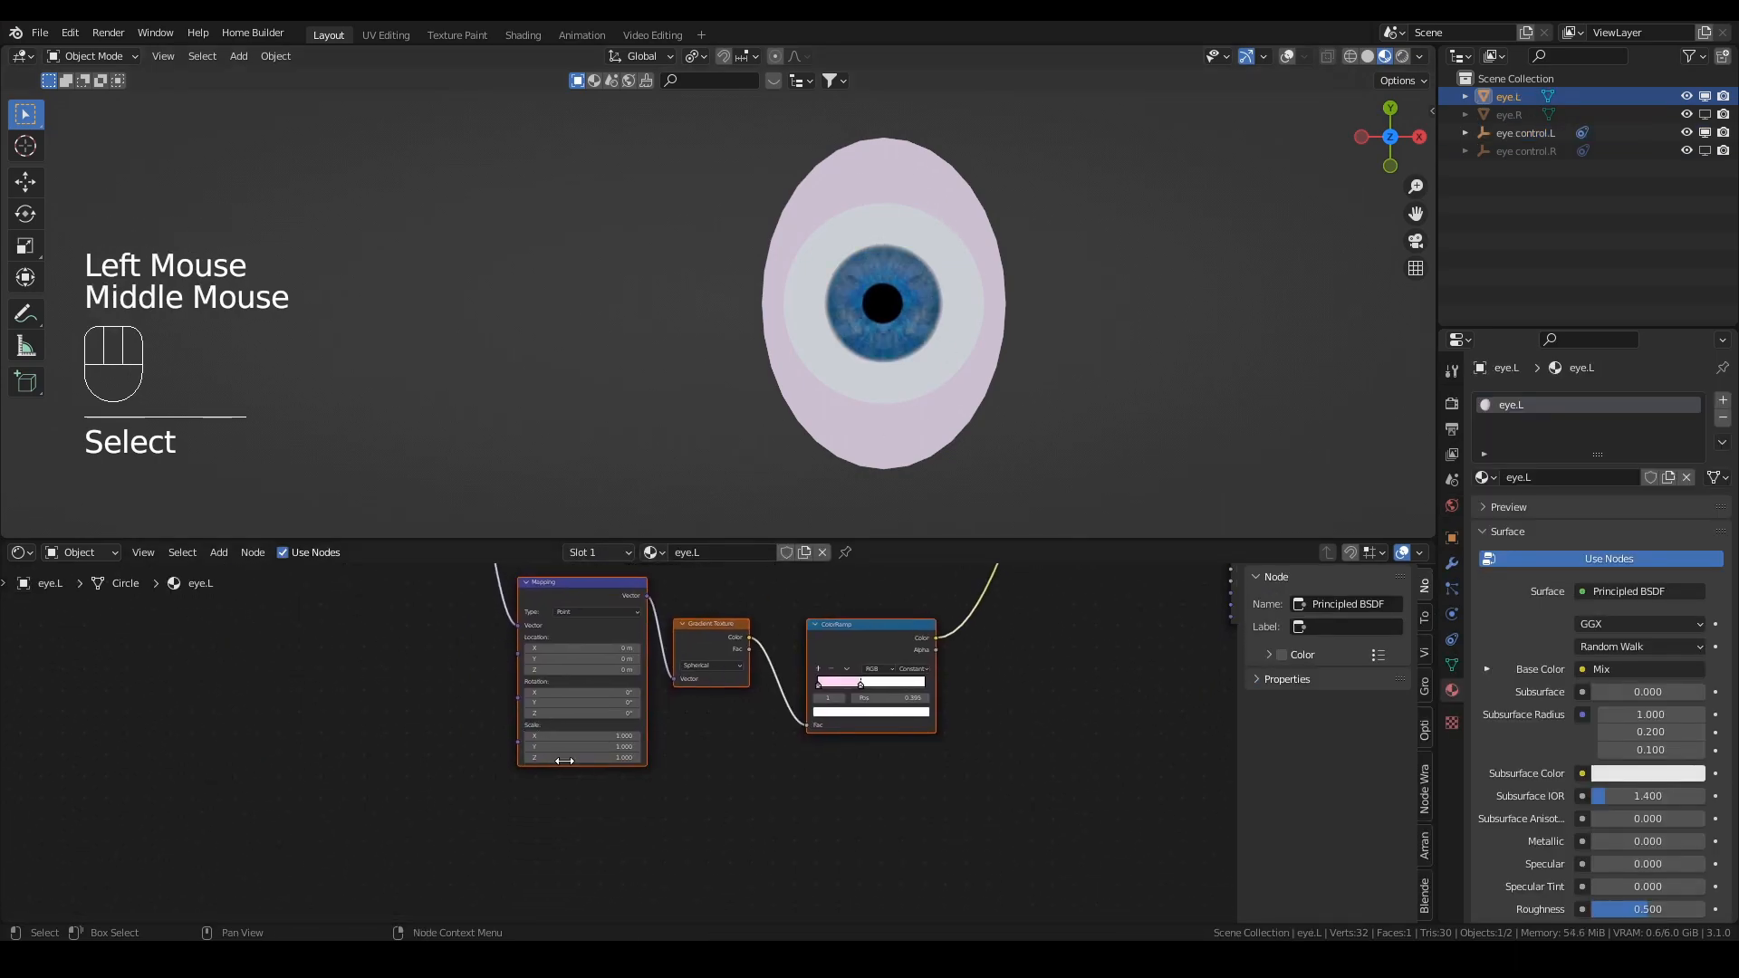
pyautogui.scroll(2, 564, 761)
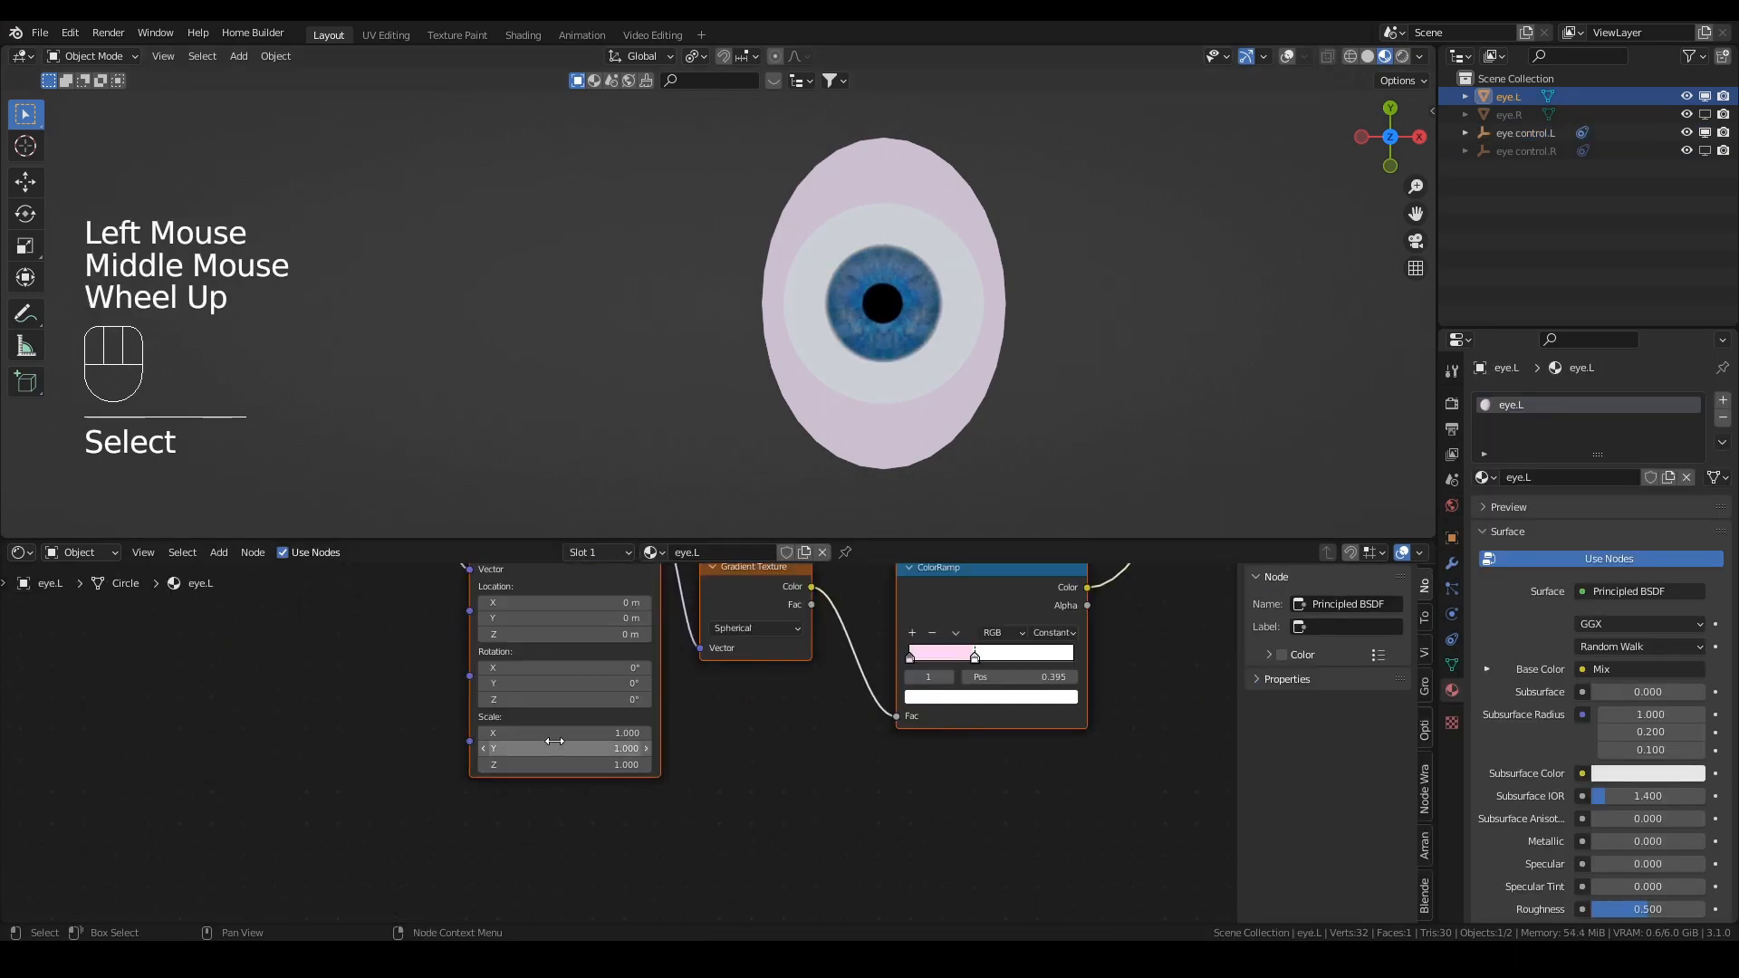
pyautogui.doubleClick(648, 732)
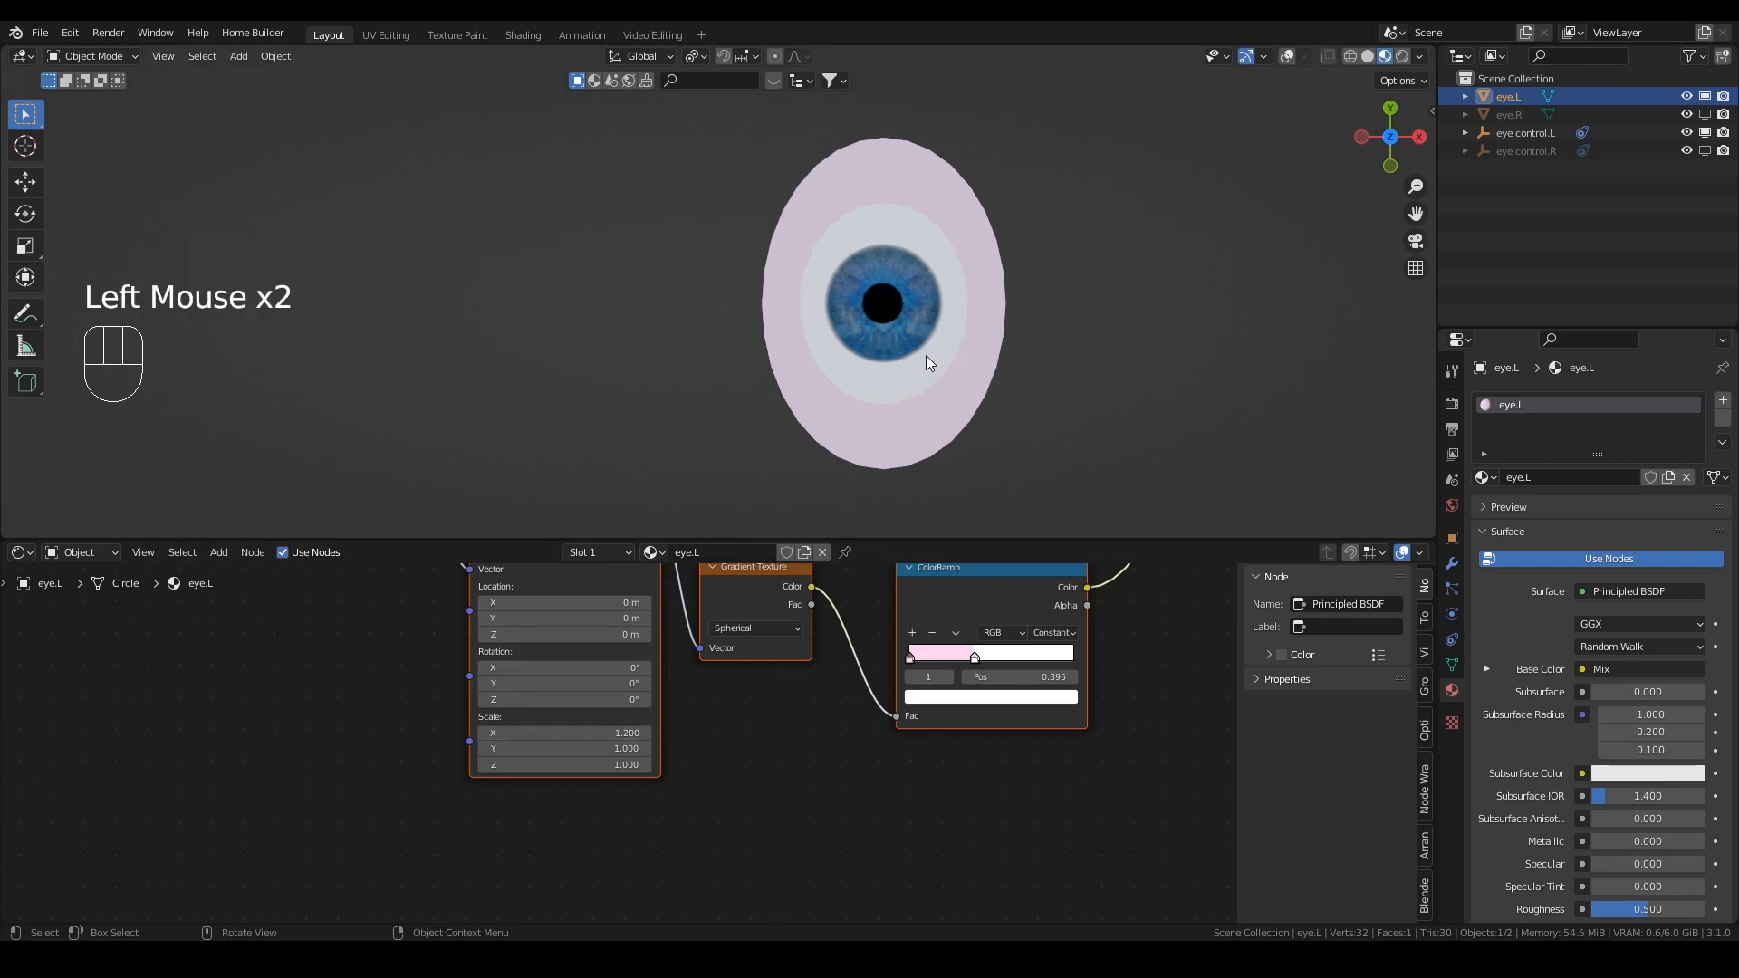
pyautogui.click(1041, 632)
pyautogui.click(1539, 132)
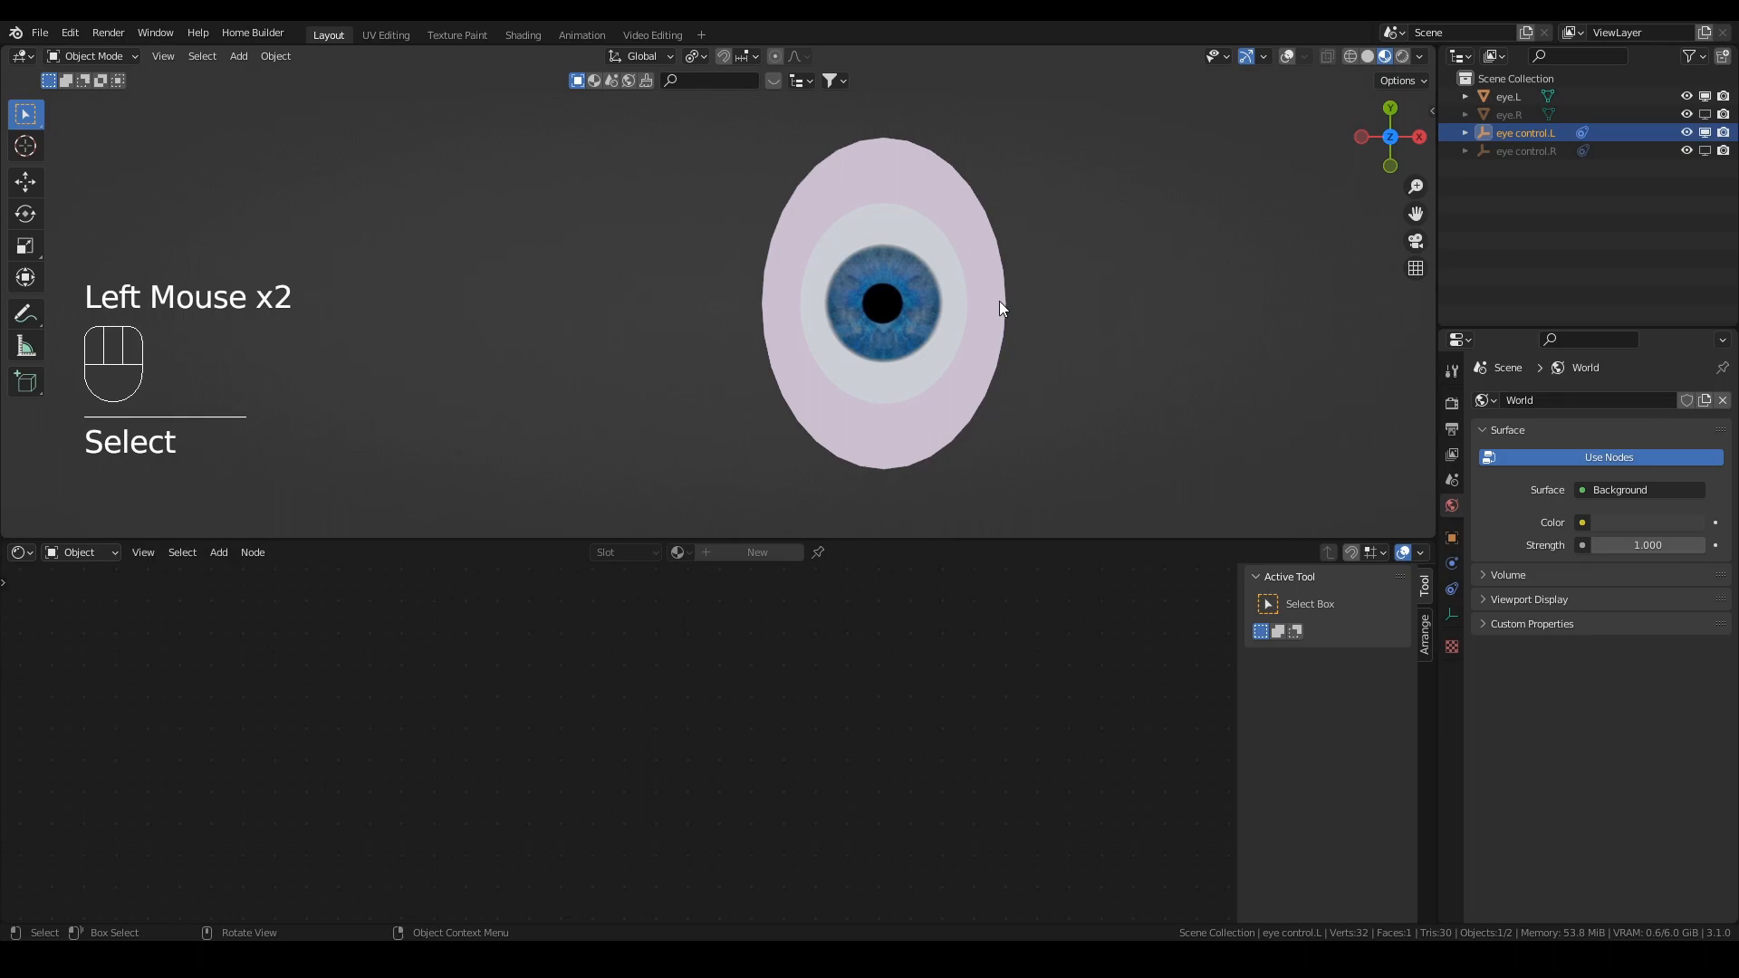
pyautogui.press('g')
pyautogui.rightClick(998, 257)
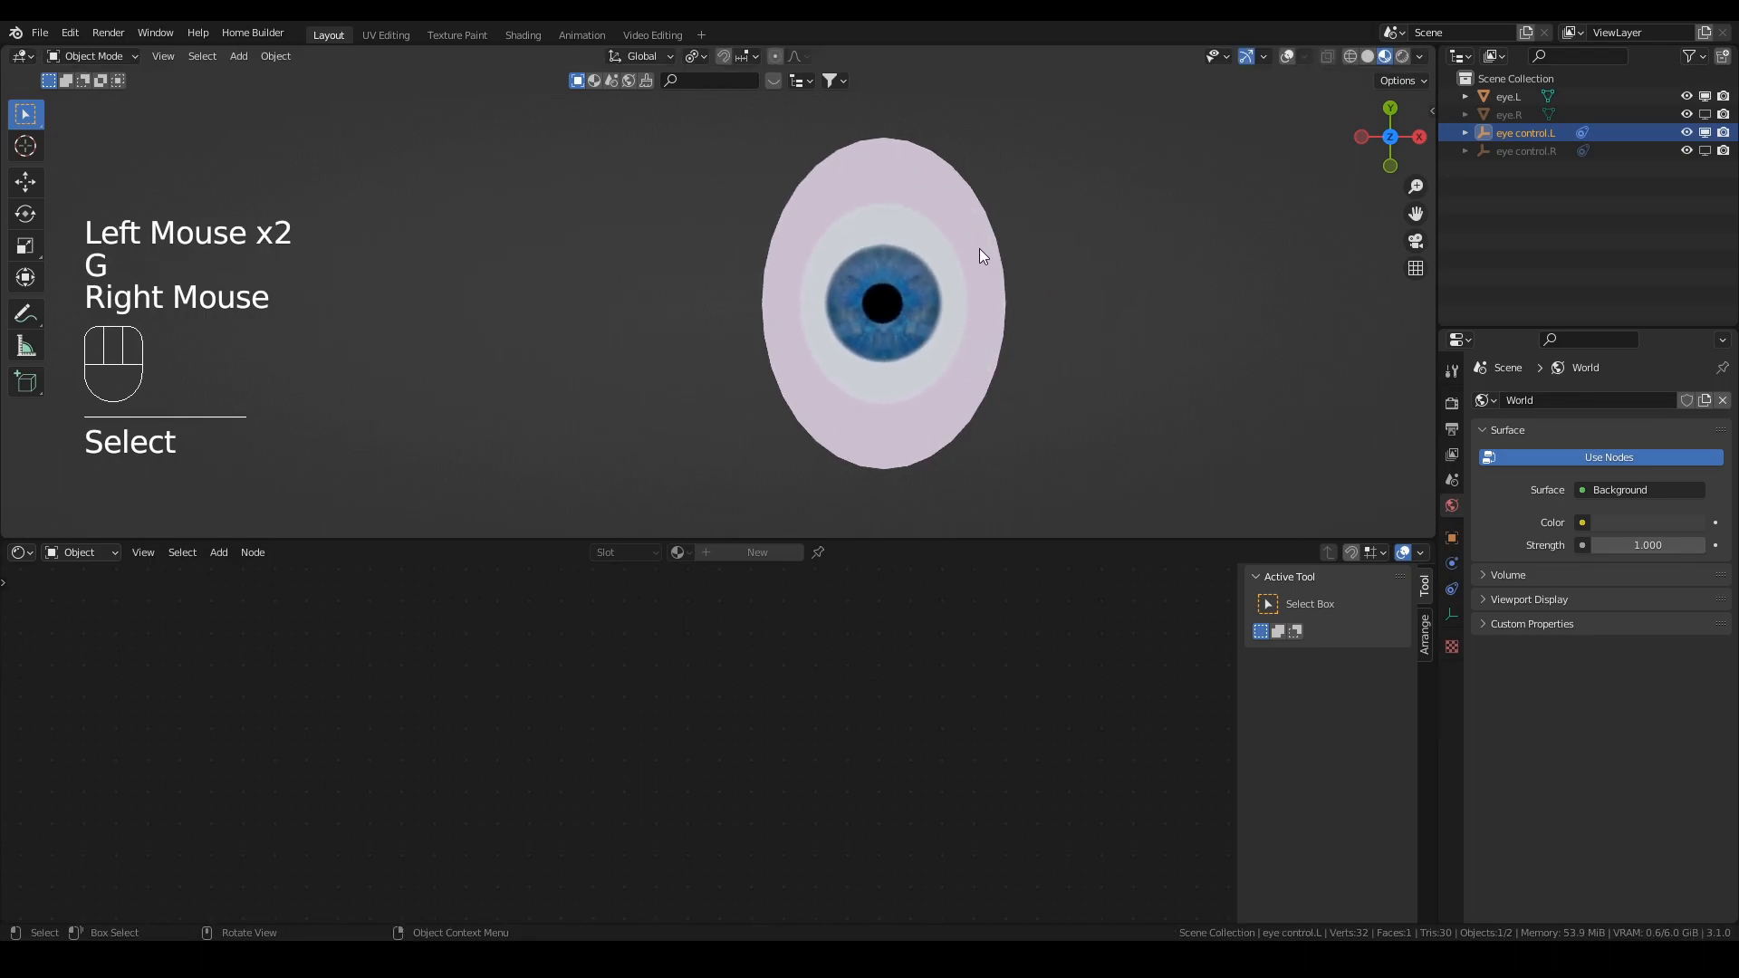
# Step: Set eye.L's eye-white ColorRamp to Ease interpolation and place its white stop at about 0.532
pyautogui.click(979, 248)
pyautogui.click(1052, 632)
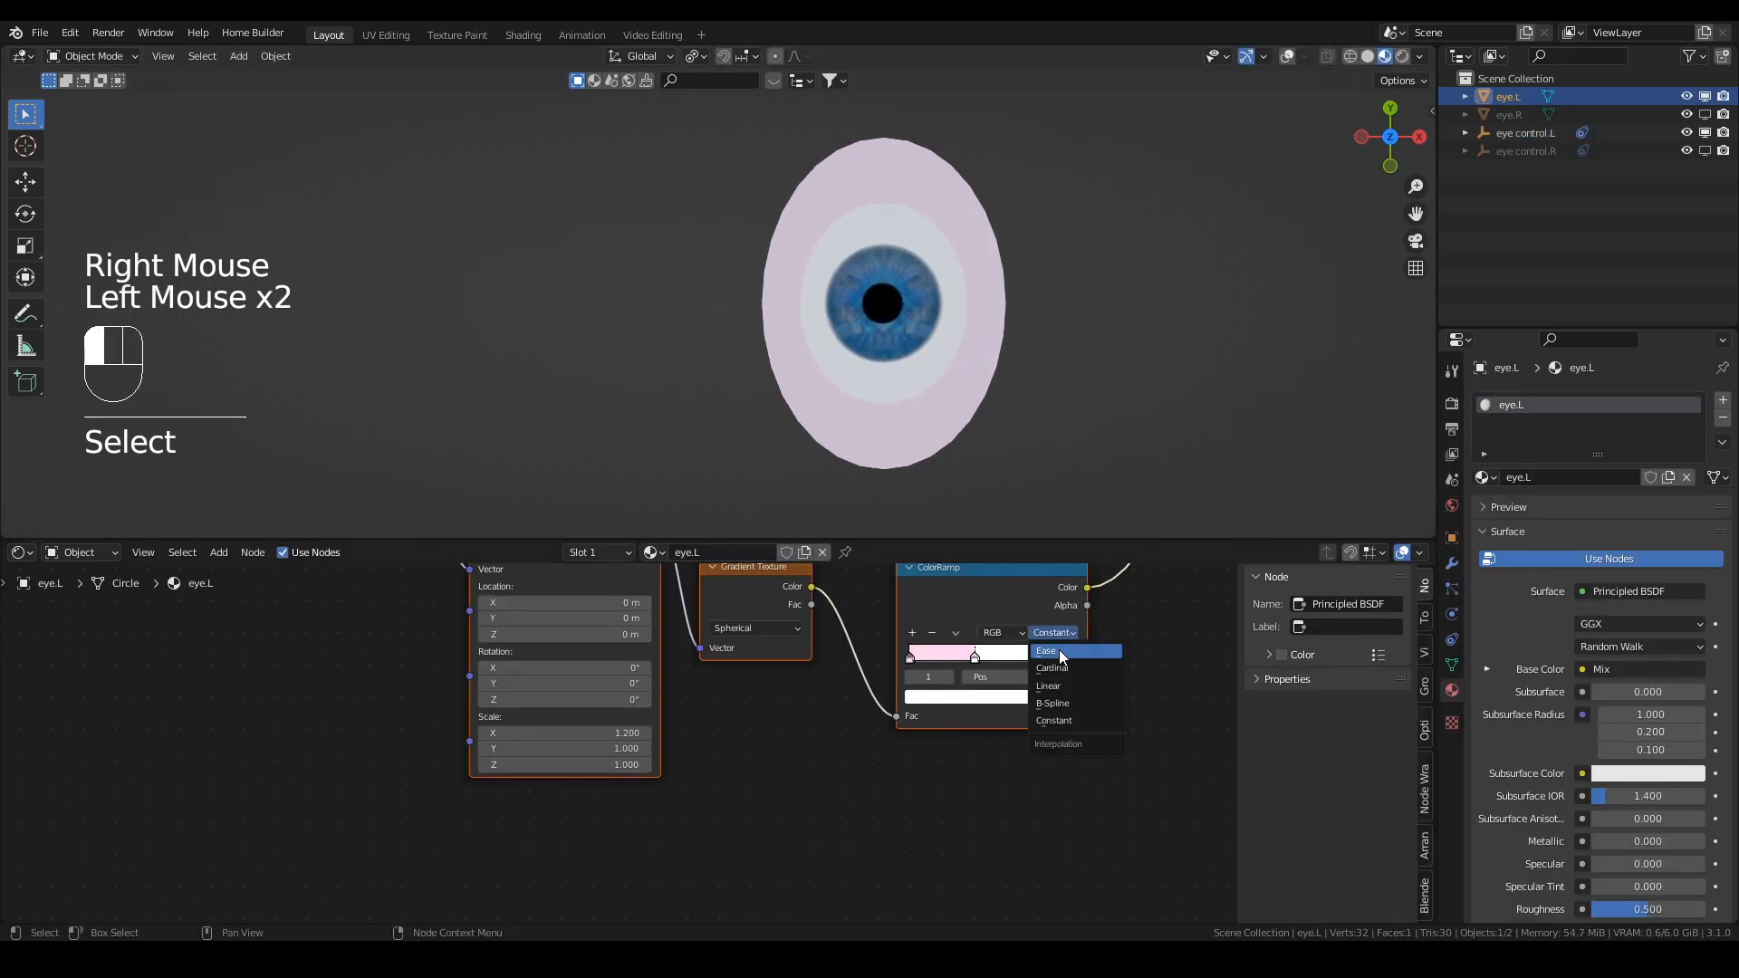
pyautogui.click(1062, 652)
pyautogui.moveTo(976, 657)
pyautogui.mouseDown()
pyautogui.moveTo(1074, 645)
pyautogui.moveTo(996, 655)
pyautogui.mouseUp()
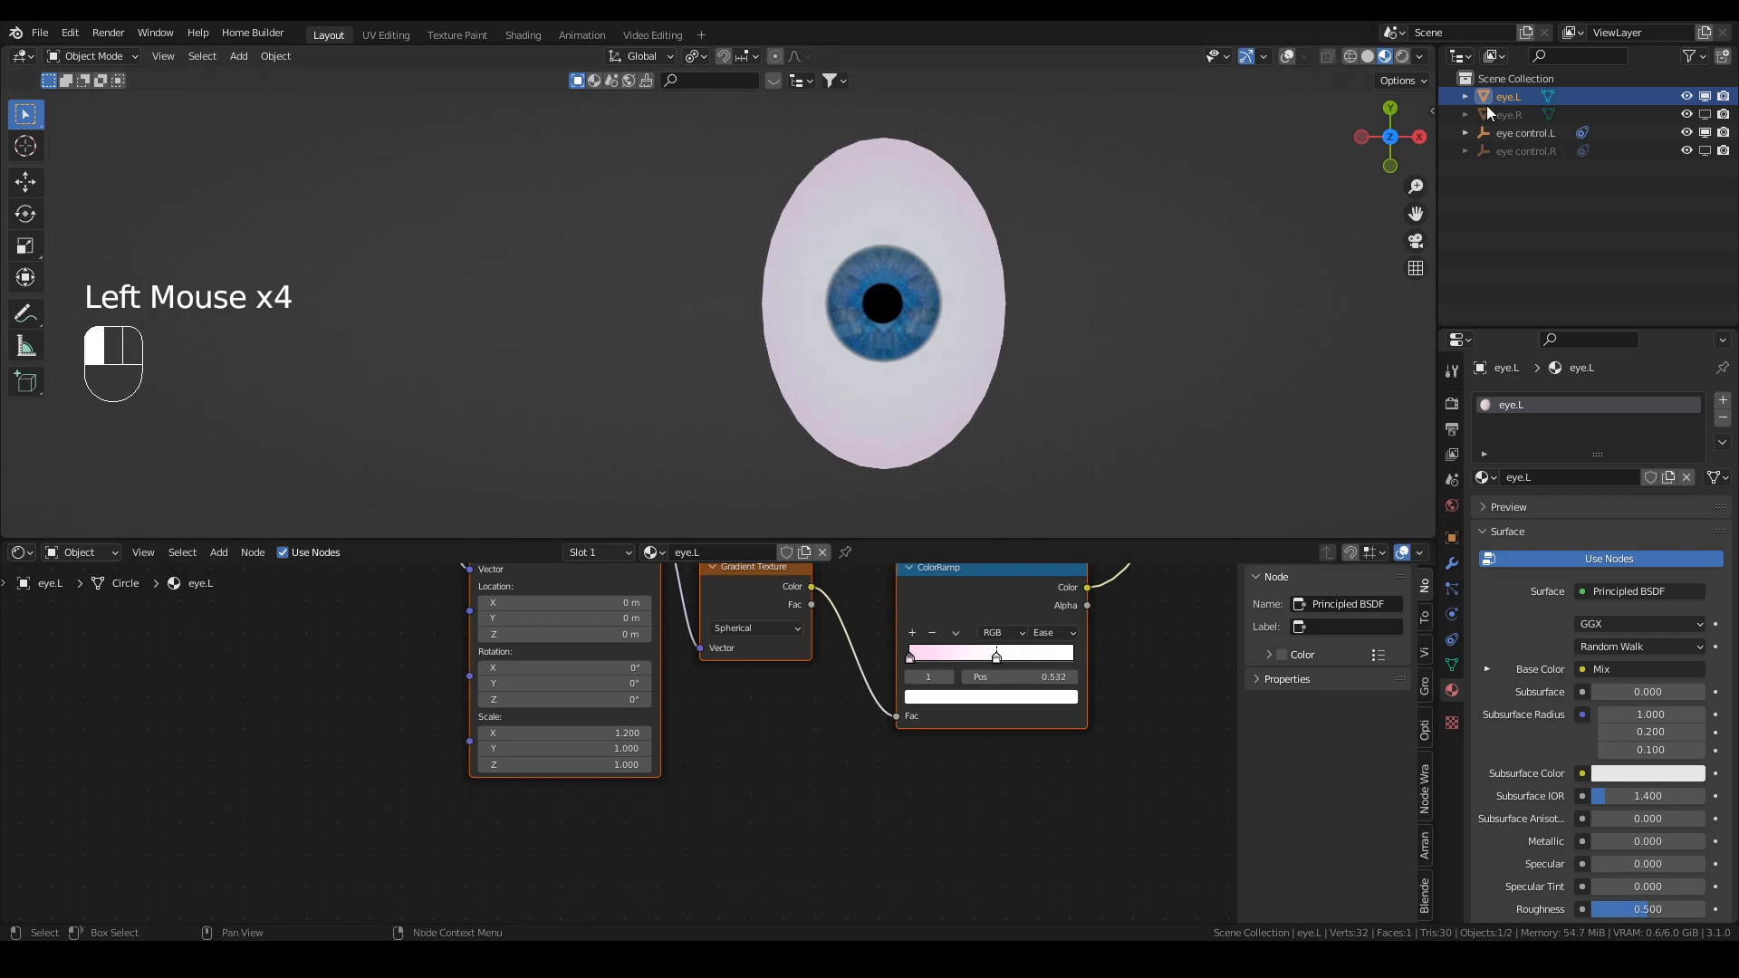
# Step: Test-move eye control.L to examine the softened eye-white shading, cancelling the move
pyautogui.click(1505, 133)
pyautogui.press('g')
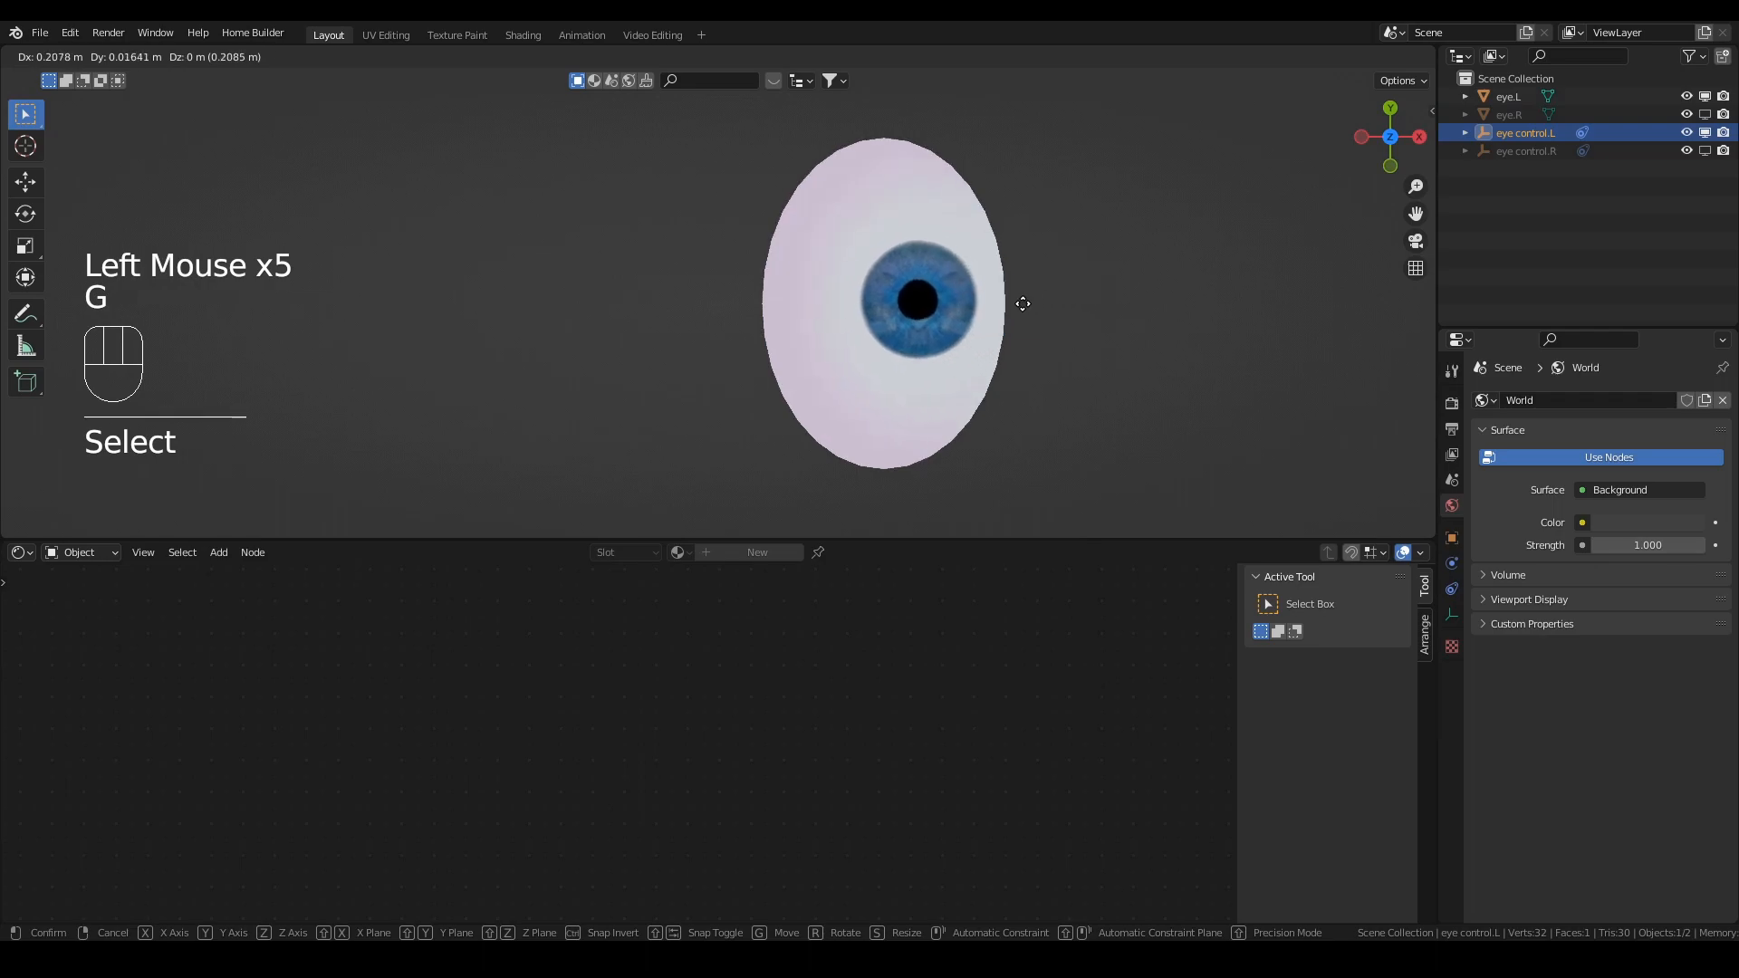
pyautogui.rightClick(938, 306)
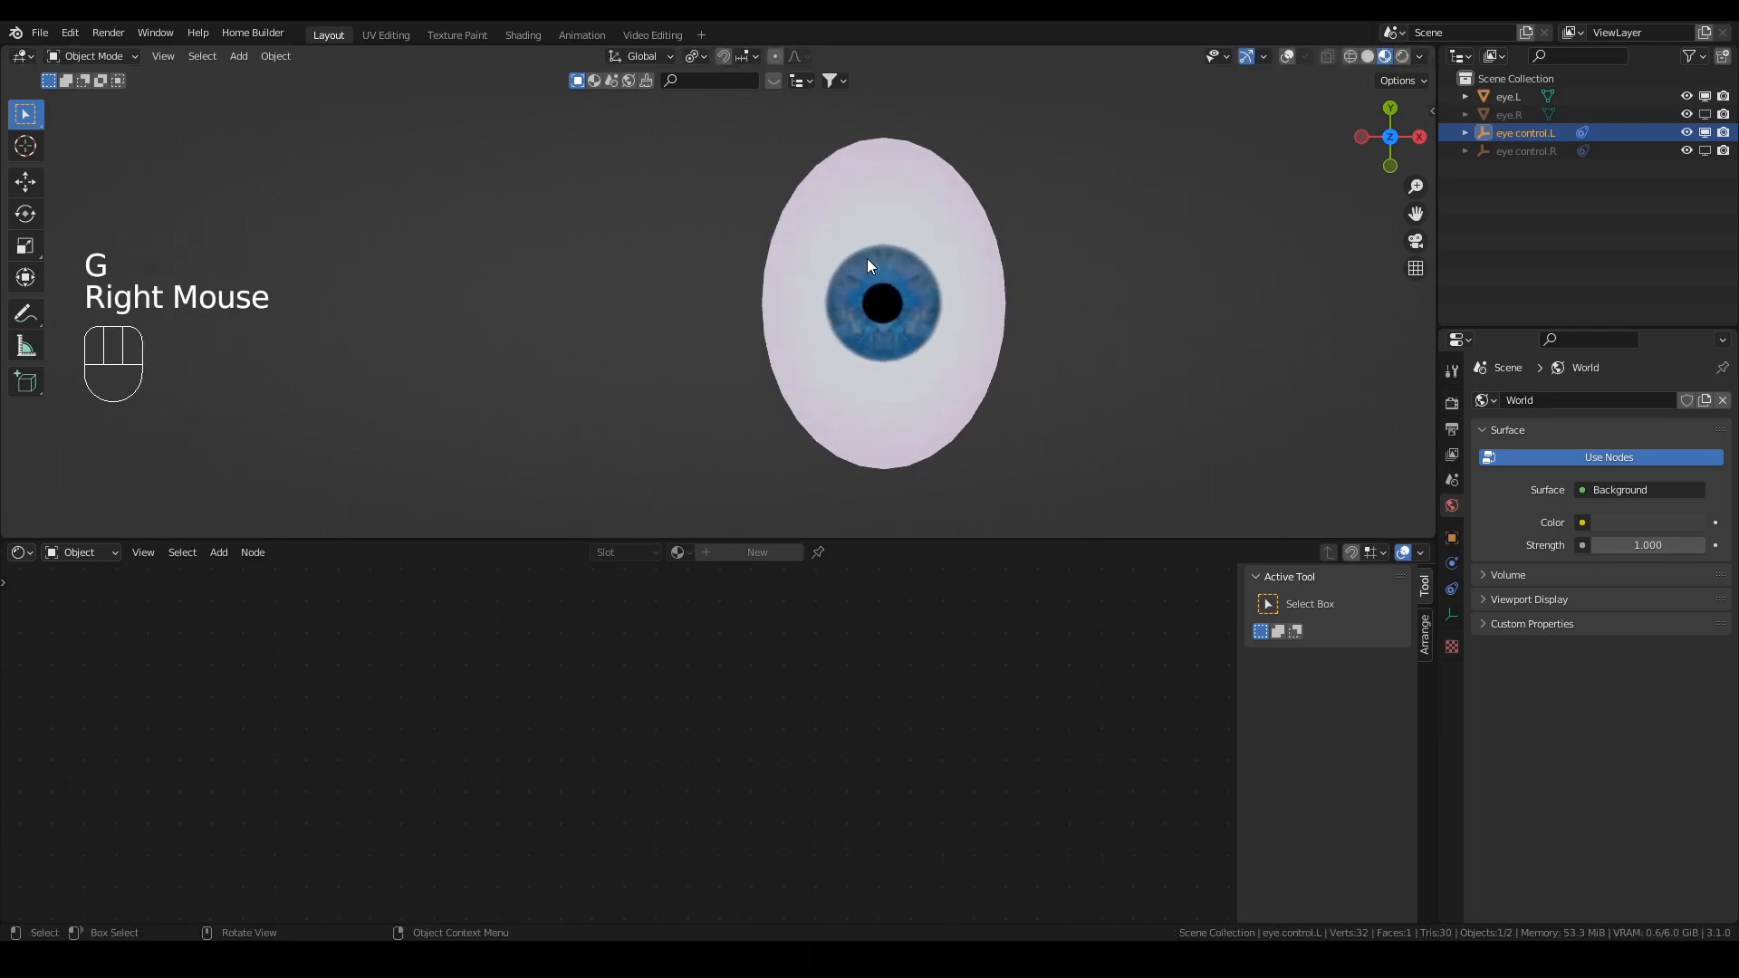
pyautogui.scroll(2, 897, 298)
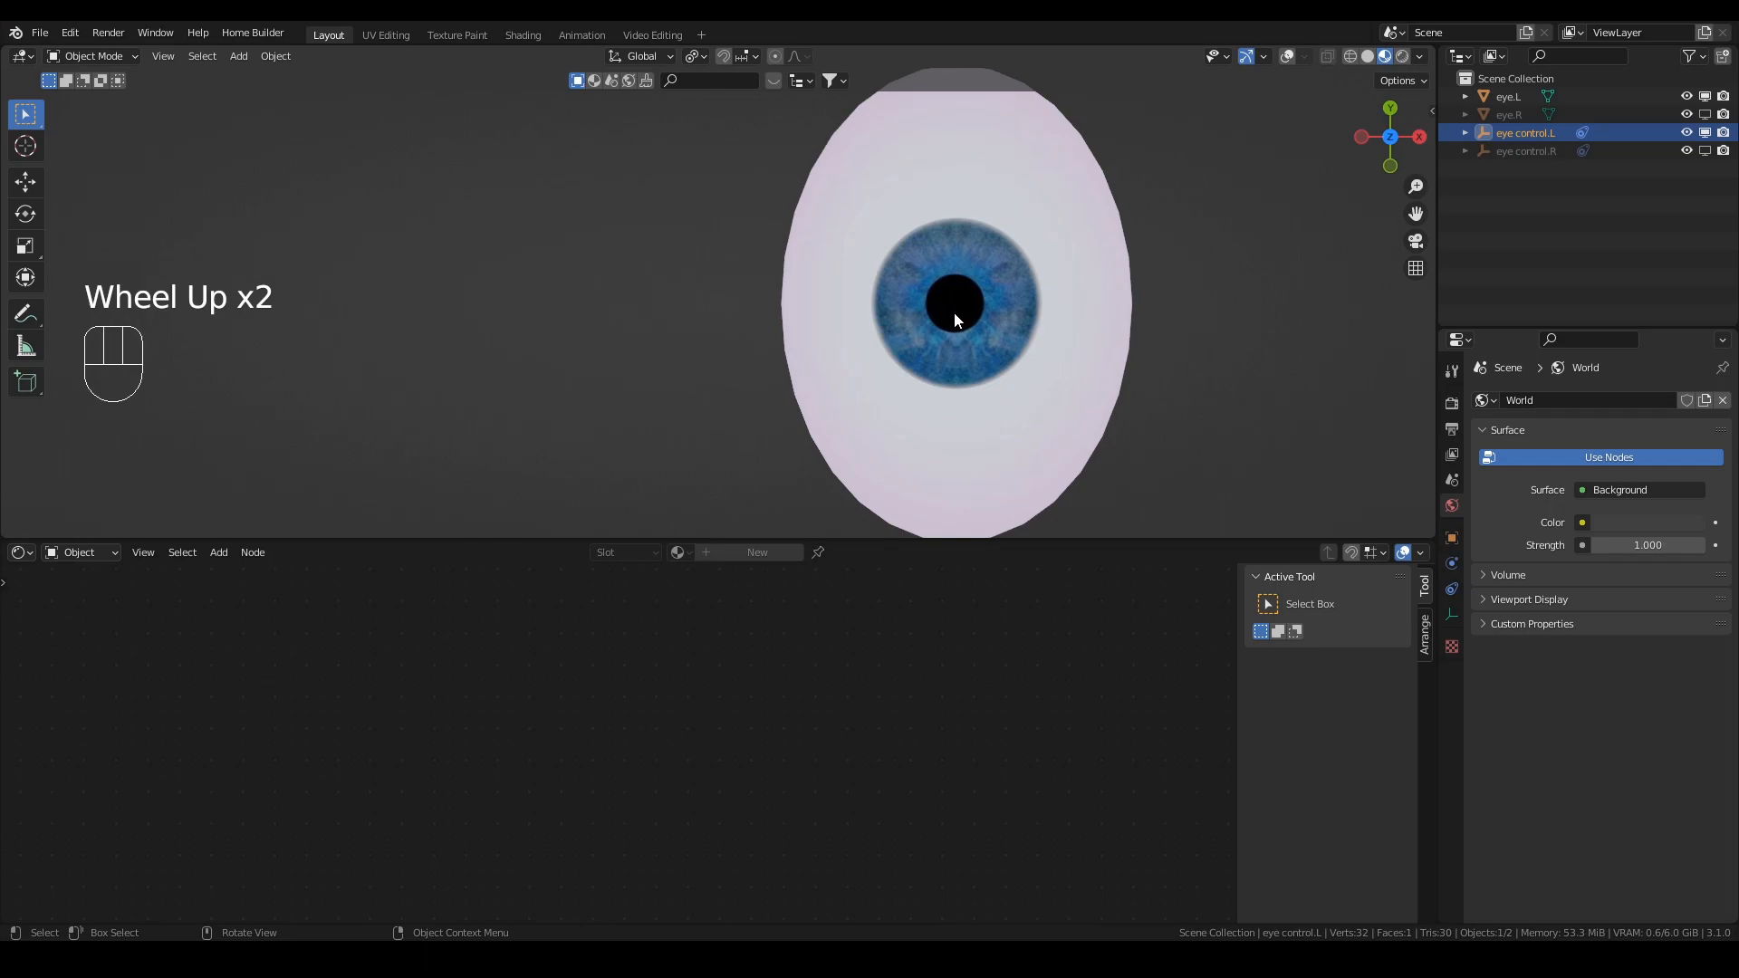
# Step: Link eye.L's blue light.jpg image directly to the Principled BSDF's Base Color, bypassing the Mix node
pyautogui.click(944, 396)
pyautogui.scroll(-4, 769, 753)
pyautogui.moveTo(796, 667); pyautogui.dragTo(710, 715, button='middle')
pyautogui.scroll(1, 686, 636)
pyautogui.scroll(1, 686, 635)
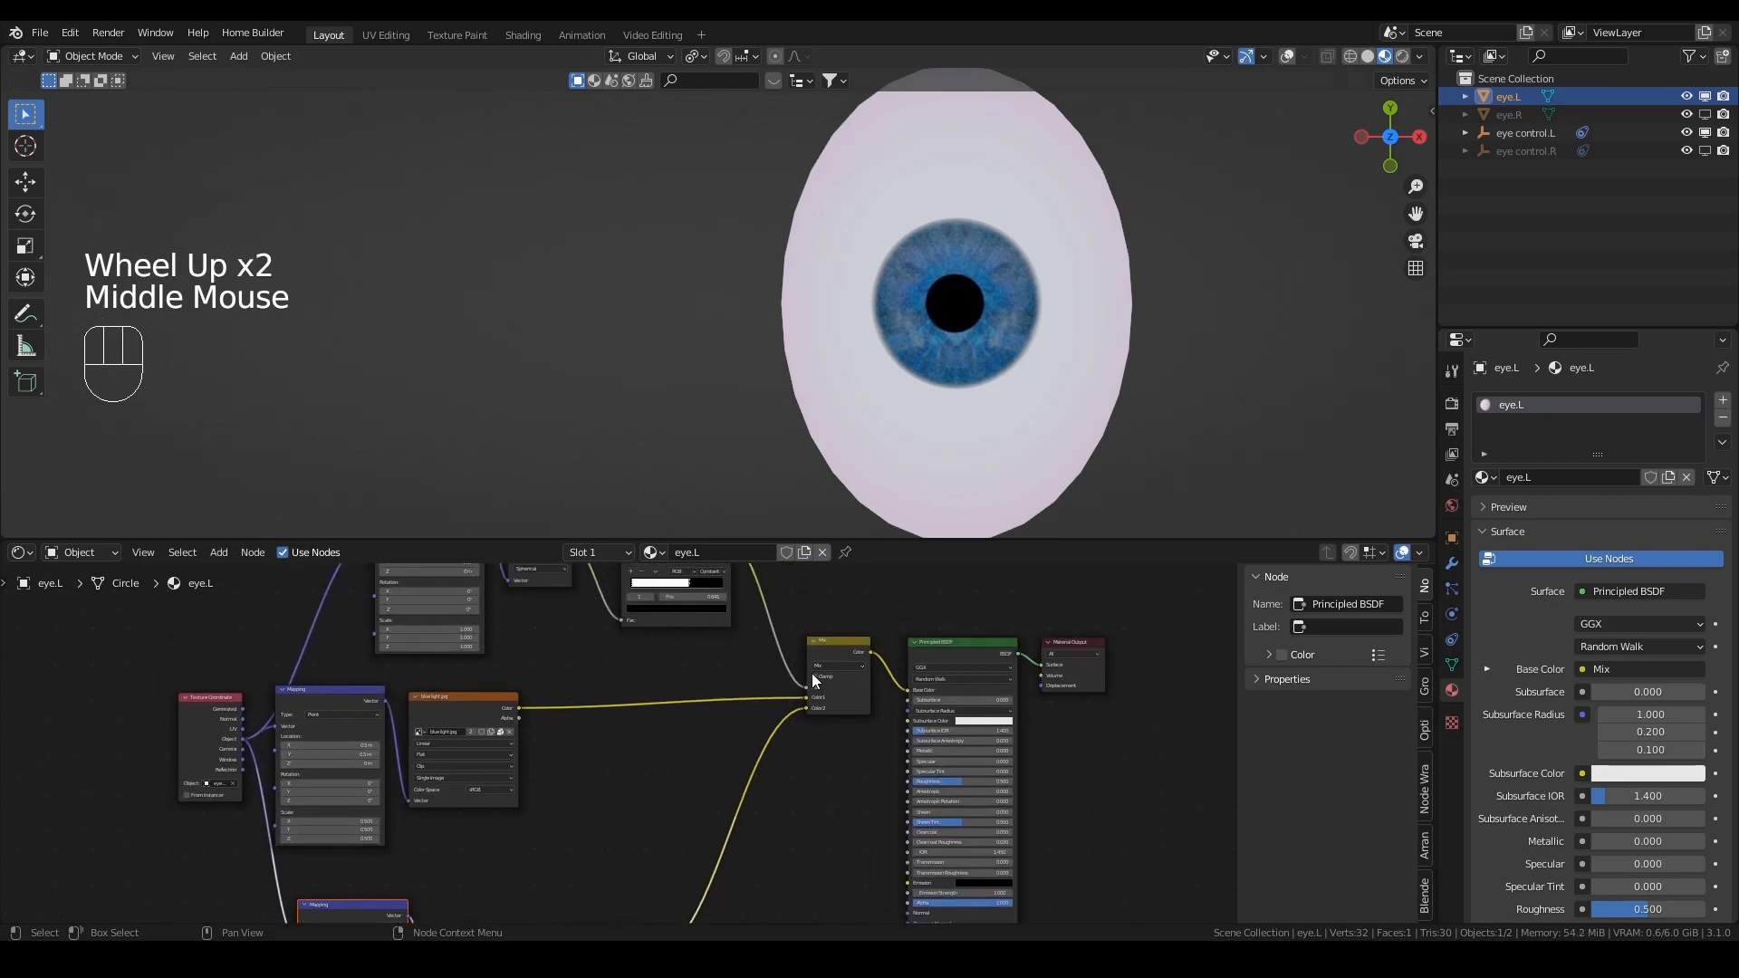
pyautogui.moveTo(807, 699); pyautogui.dragTo(906, 691)
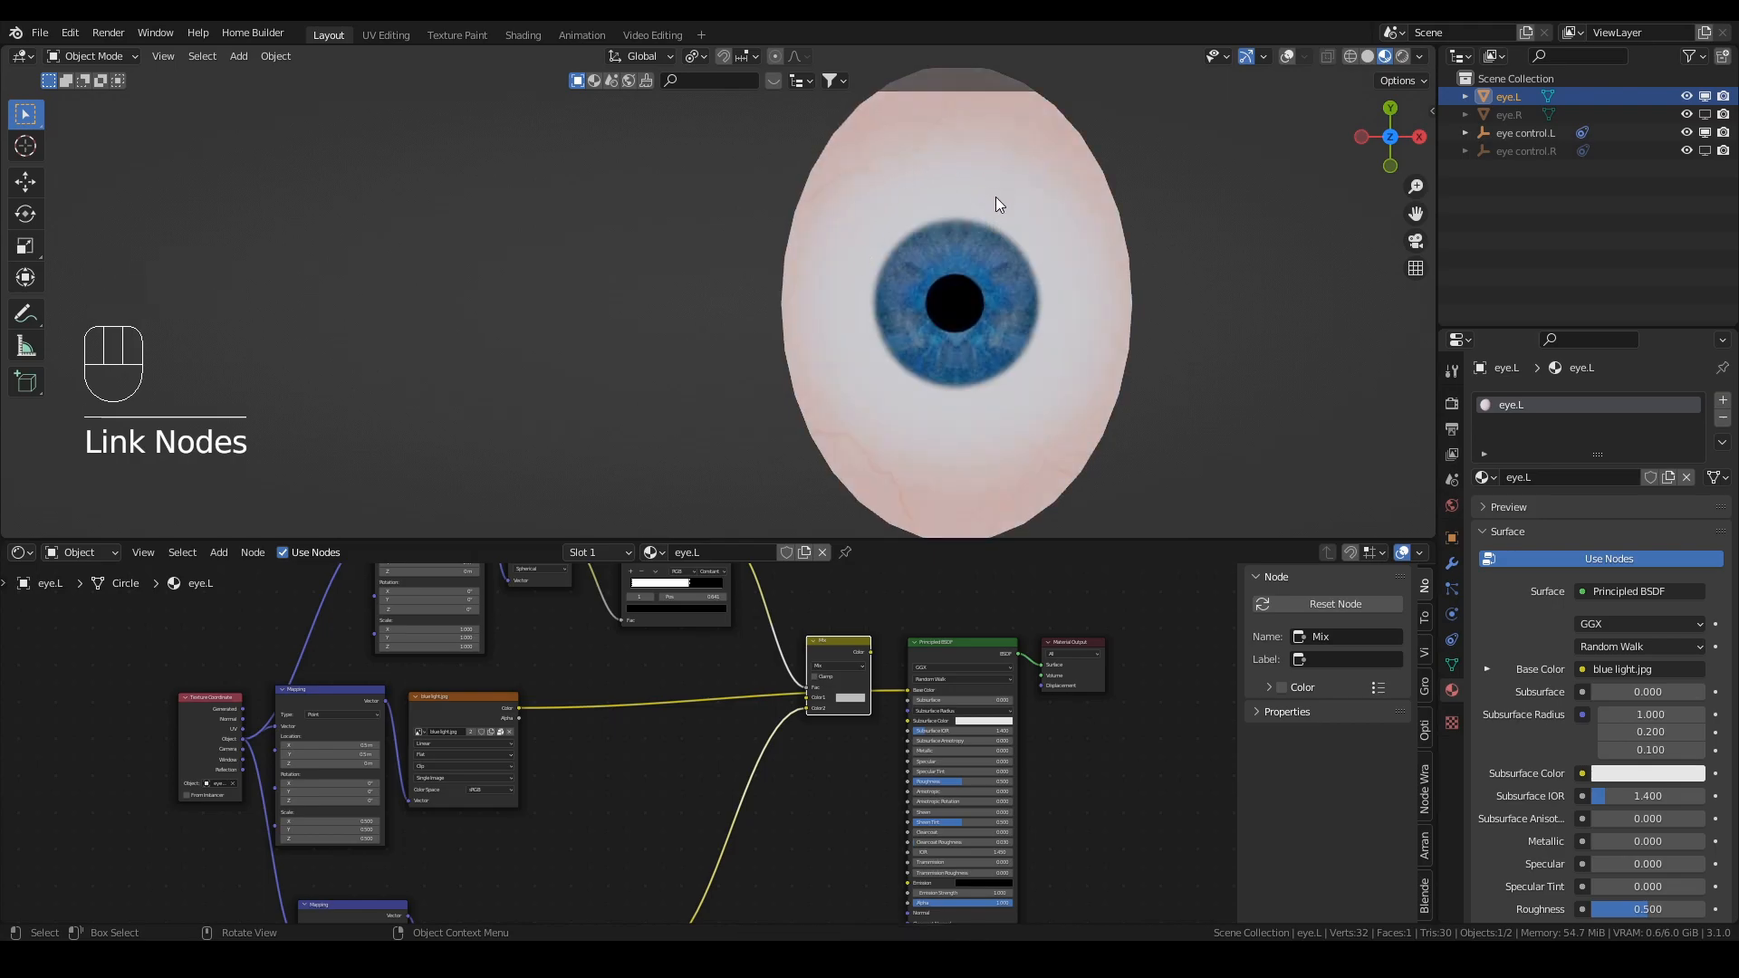
# Step: Test-move eye control.L sideways to examine where the full eye image ends, cancelling the move
pyautogui.click(1527, 132)
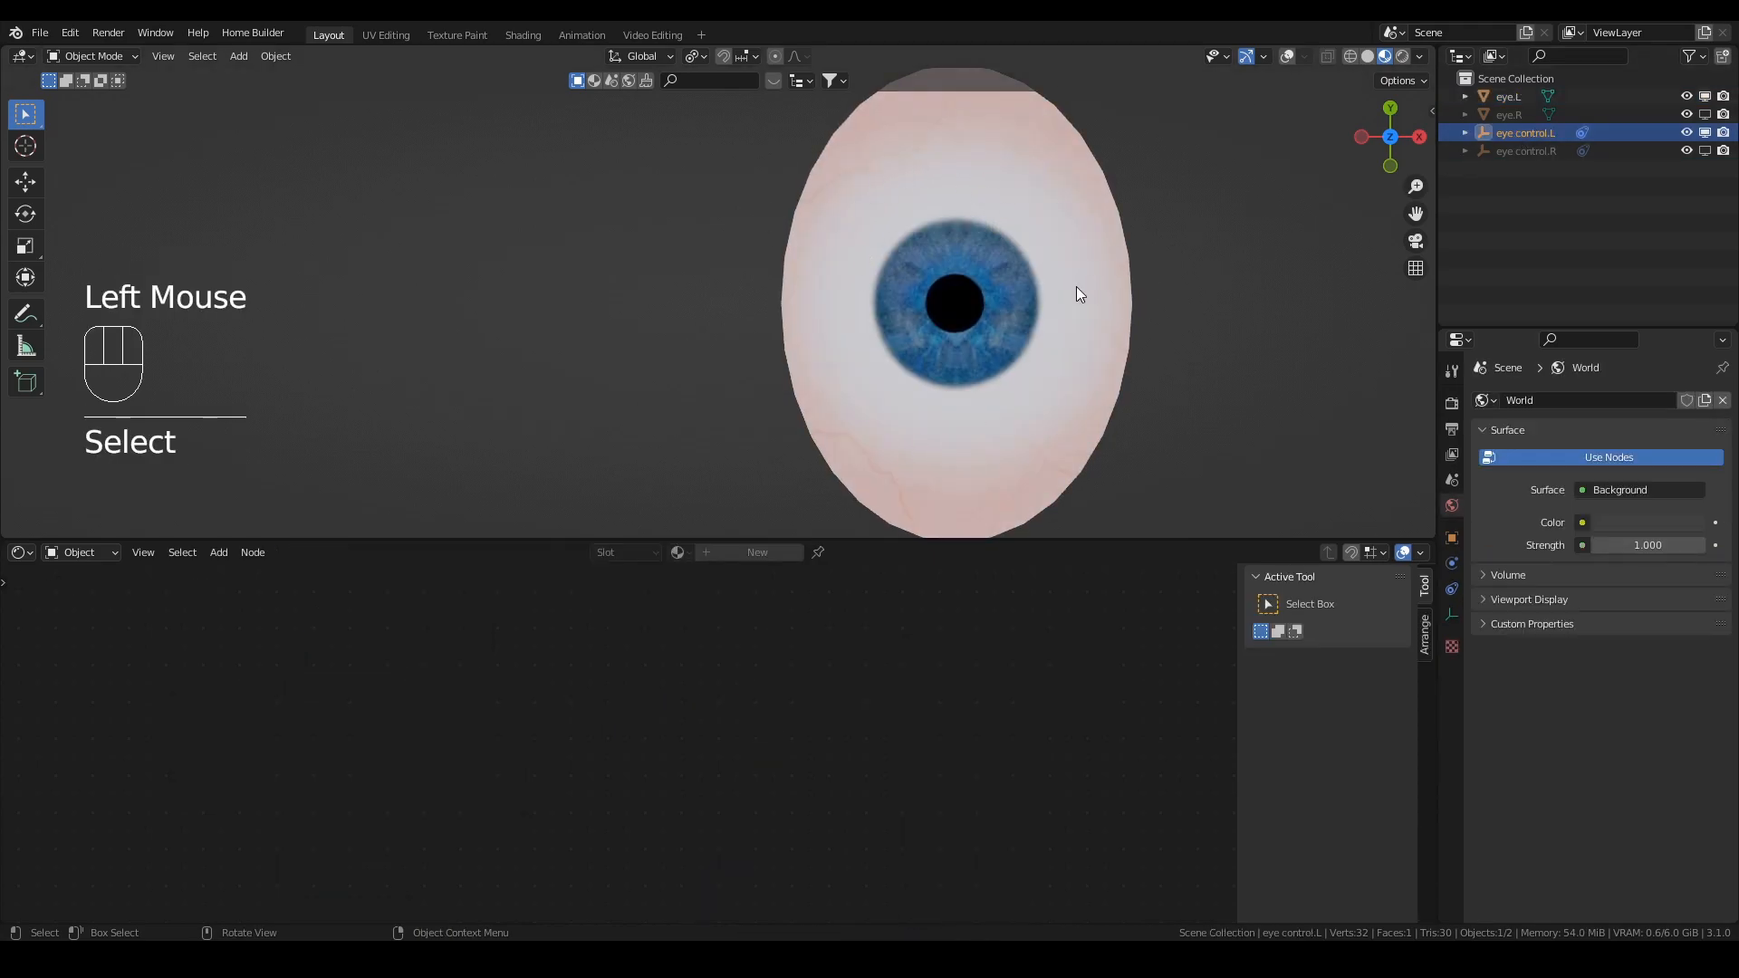
pyautogui.press('g')
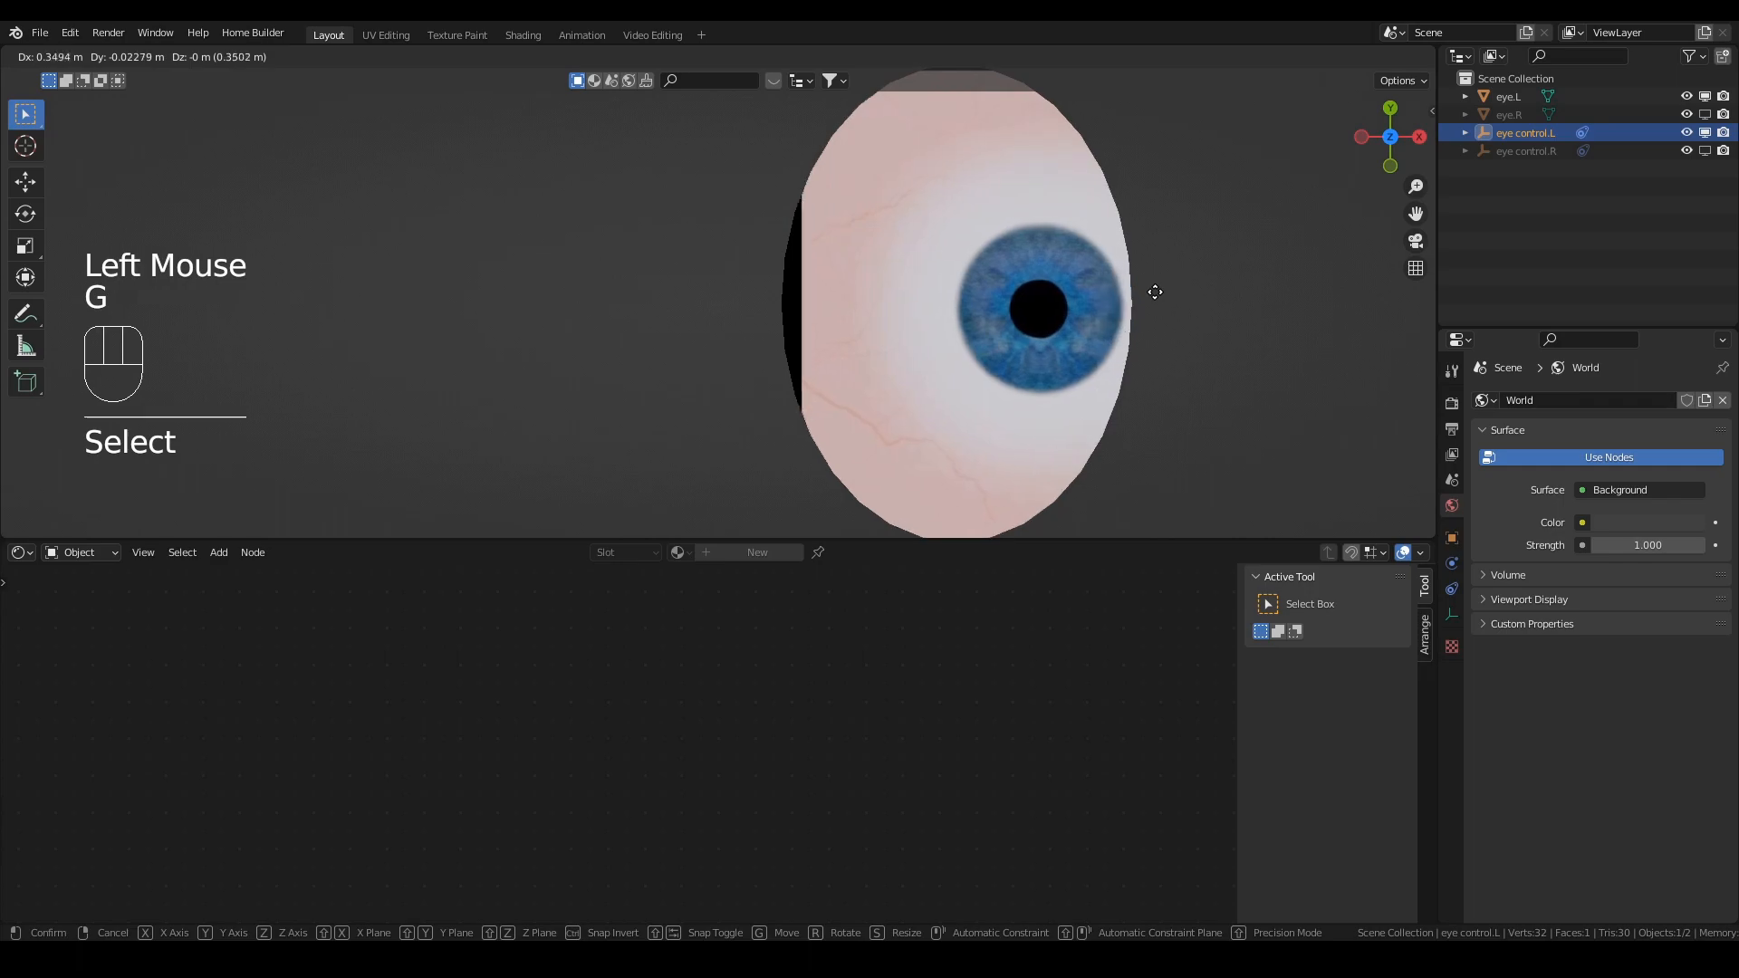
pyautogui.rightClick(1163, 292)
# Step: Set the blue light.jpg image's extension to Extend on eye.L and test-move eye control.L around the eye, cancelling the move
pyautogui.click(923, 416)
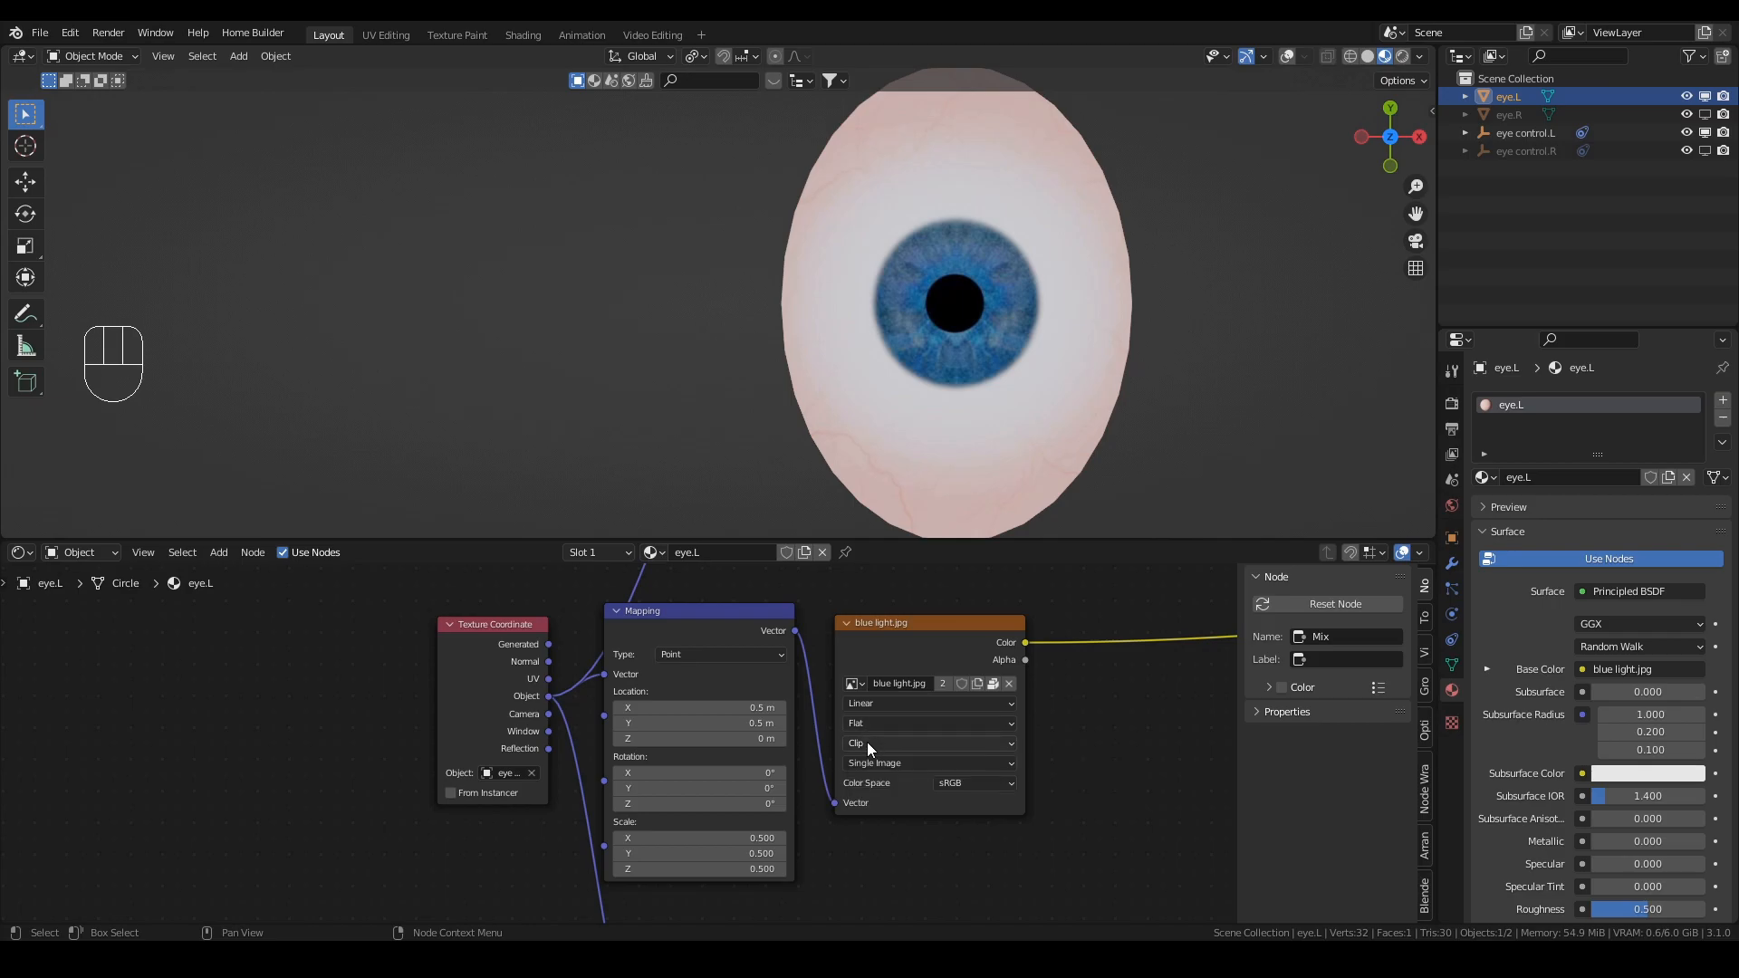
pyautogui.click(867, 744)
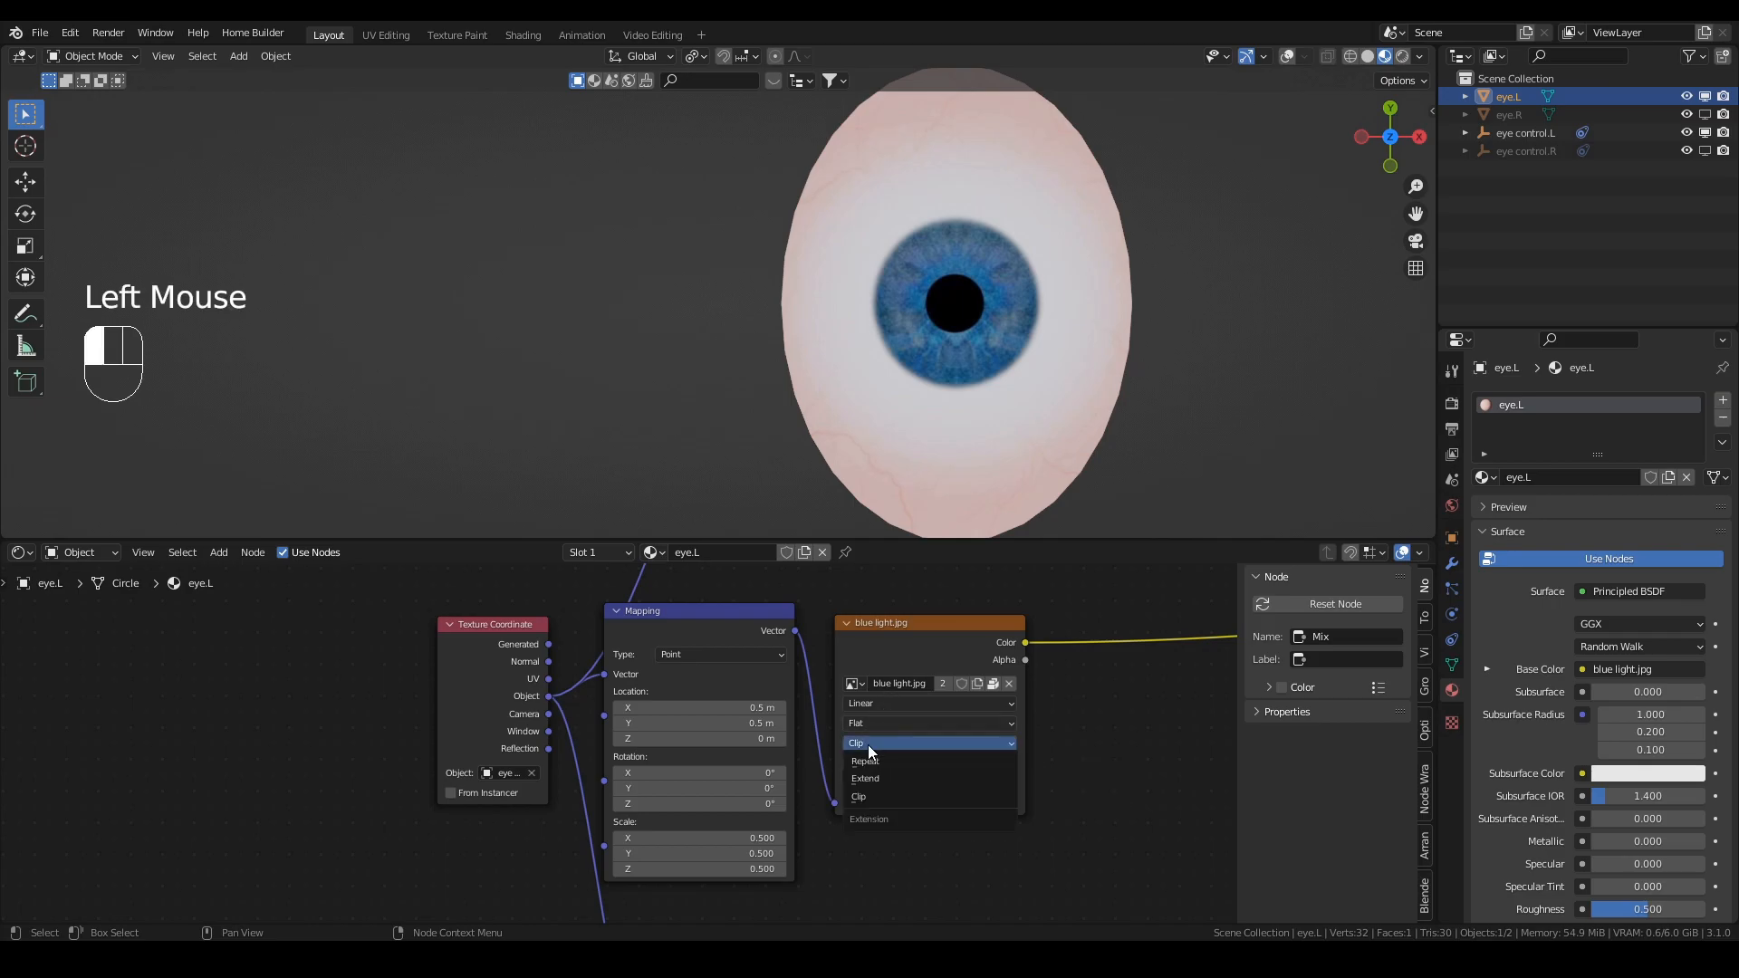
pyautogui.click(876, 777)
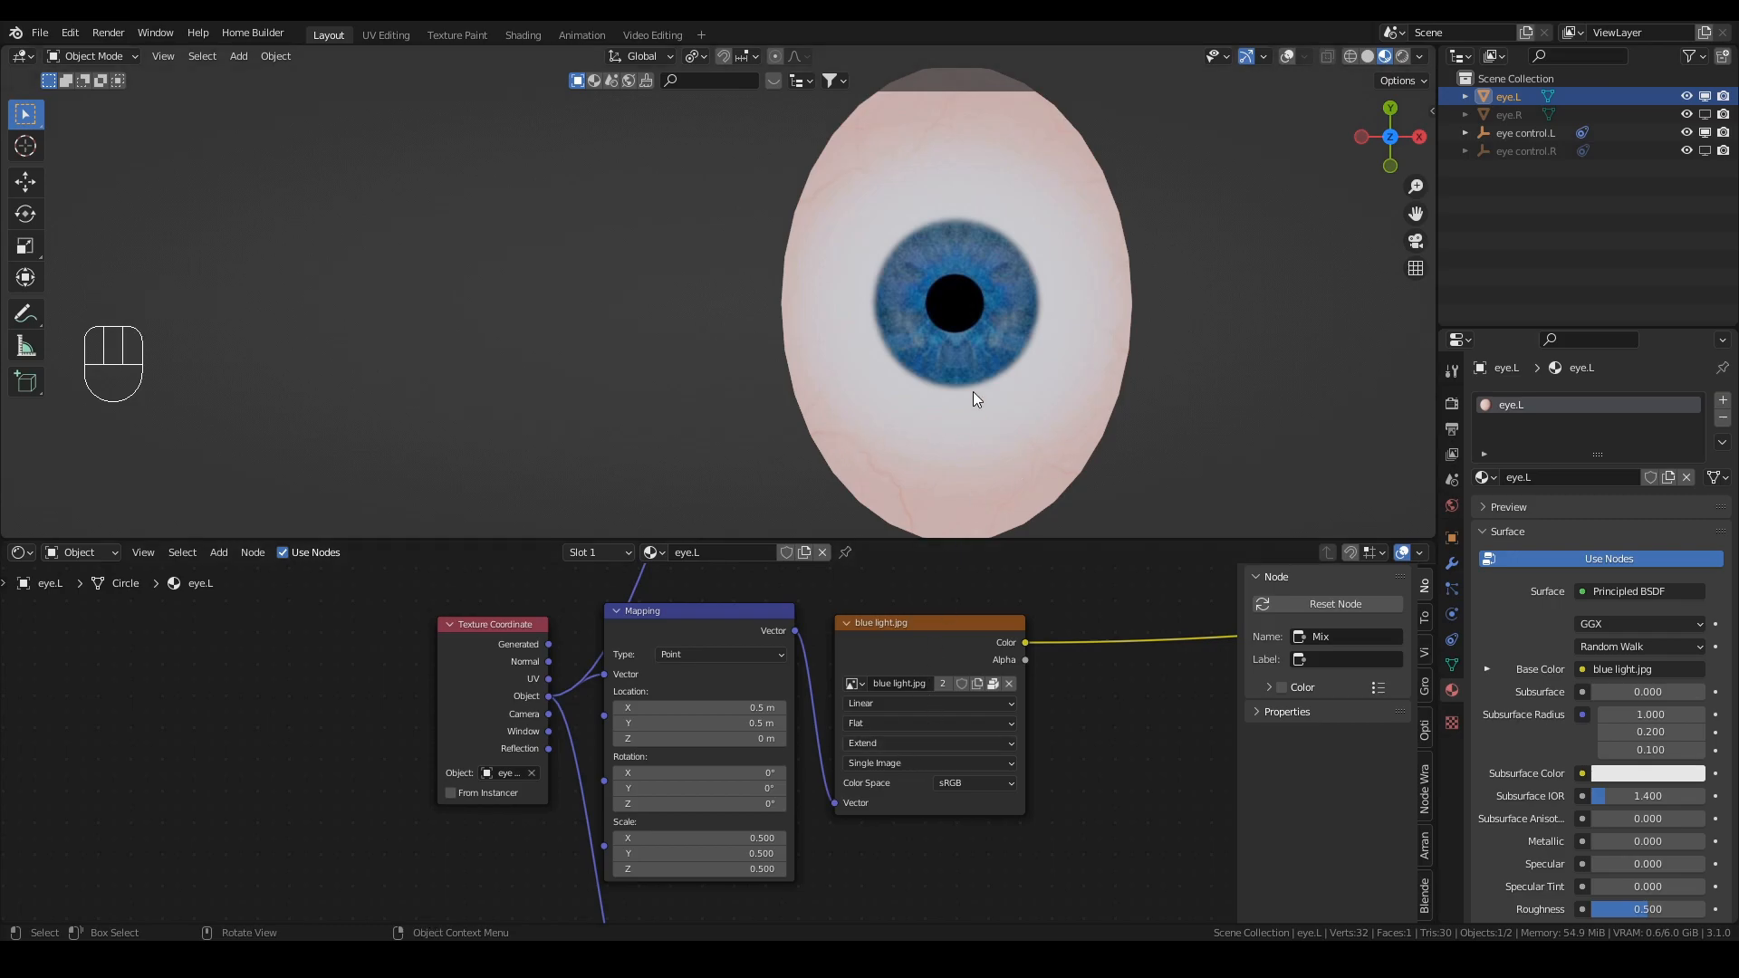
pyautogui.click(1524, 133)
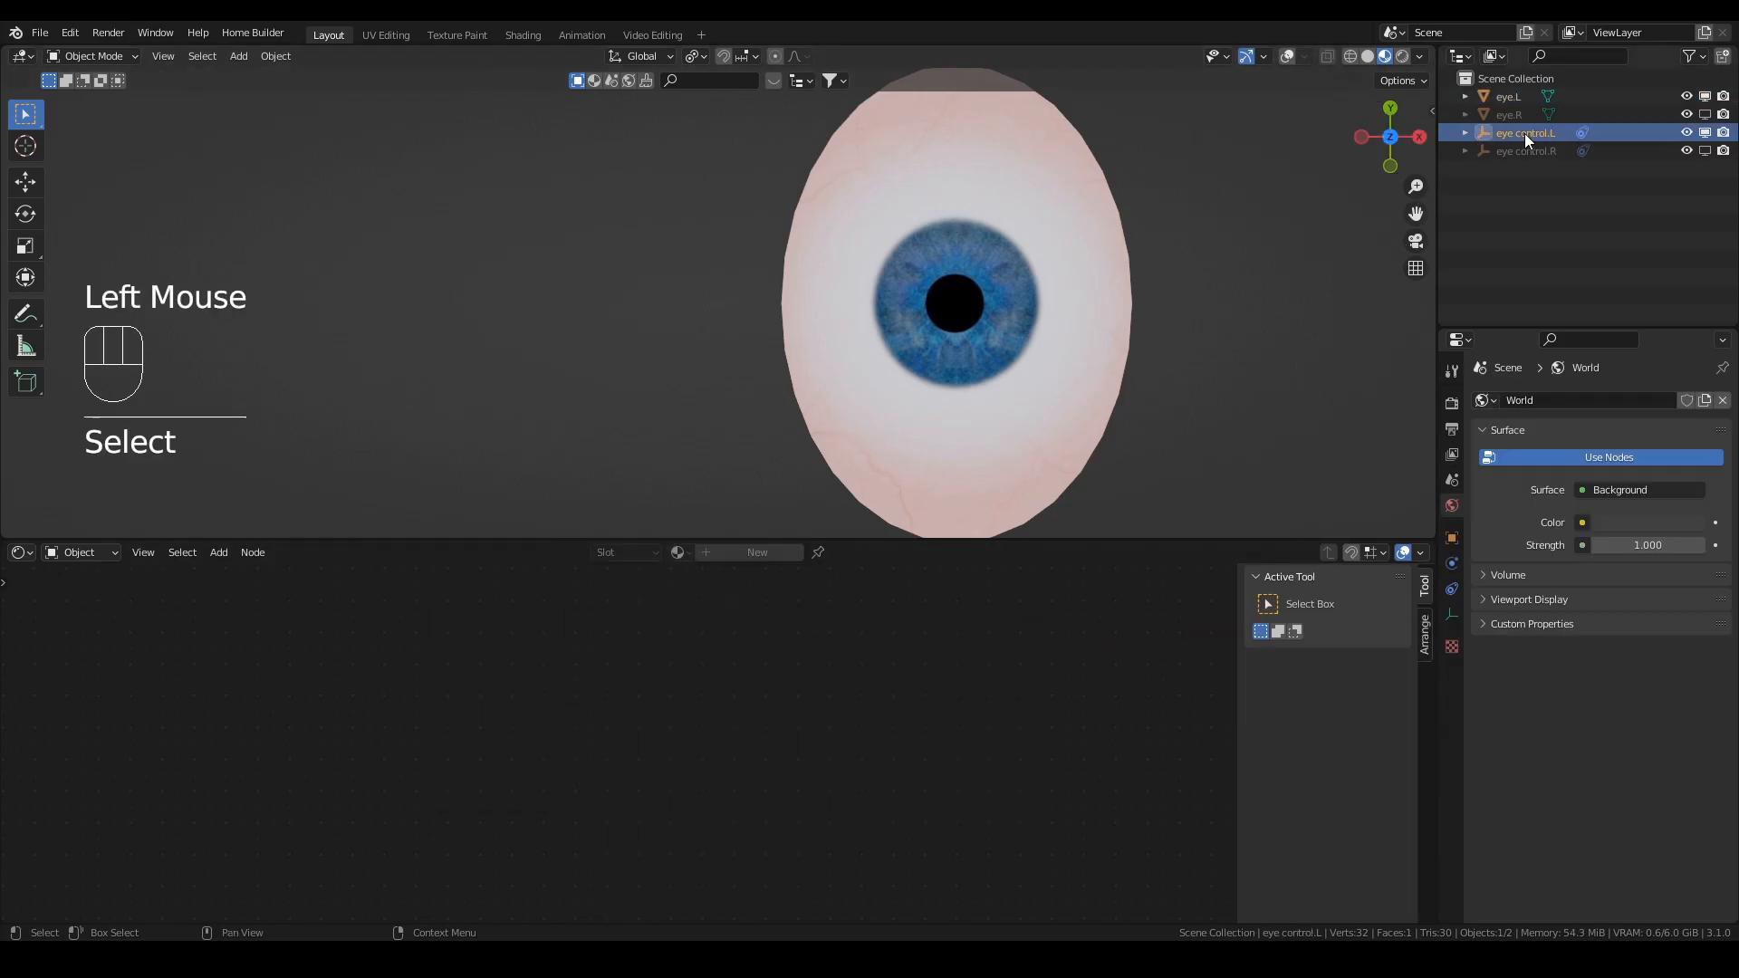
pyautogui.press('g')
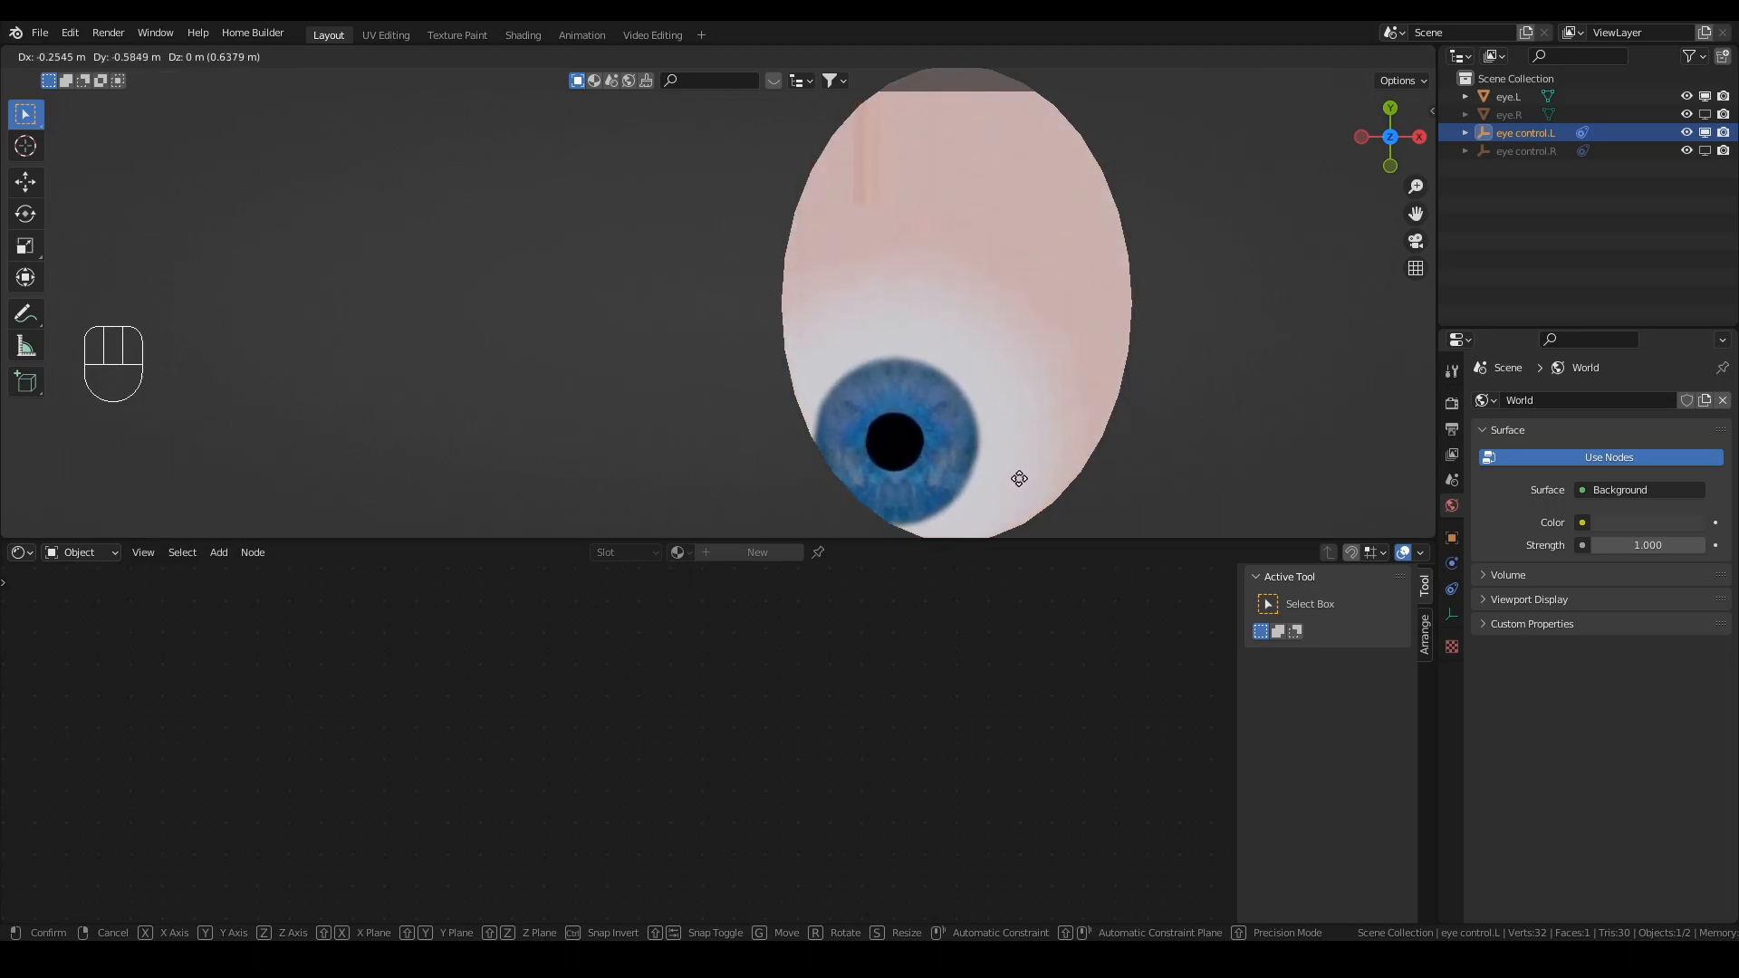
pyautogui.rightClick(1145, 291)
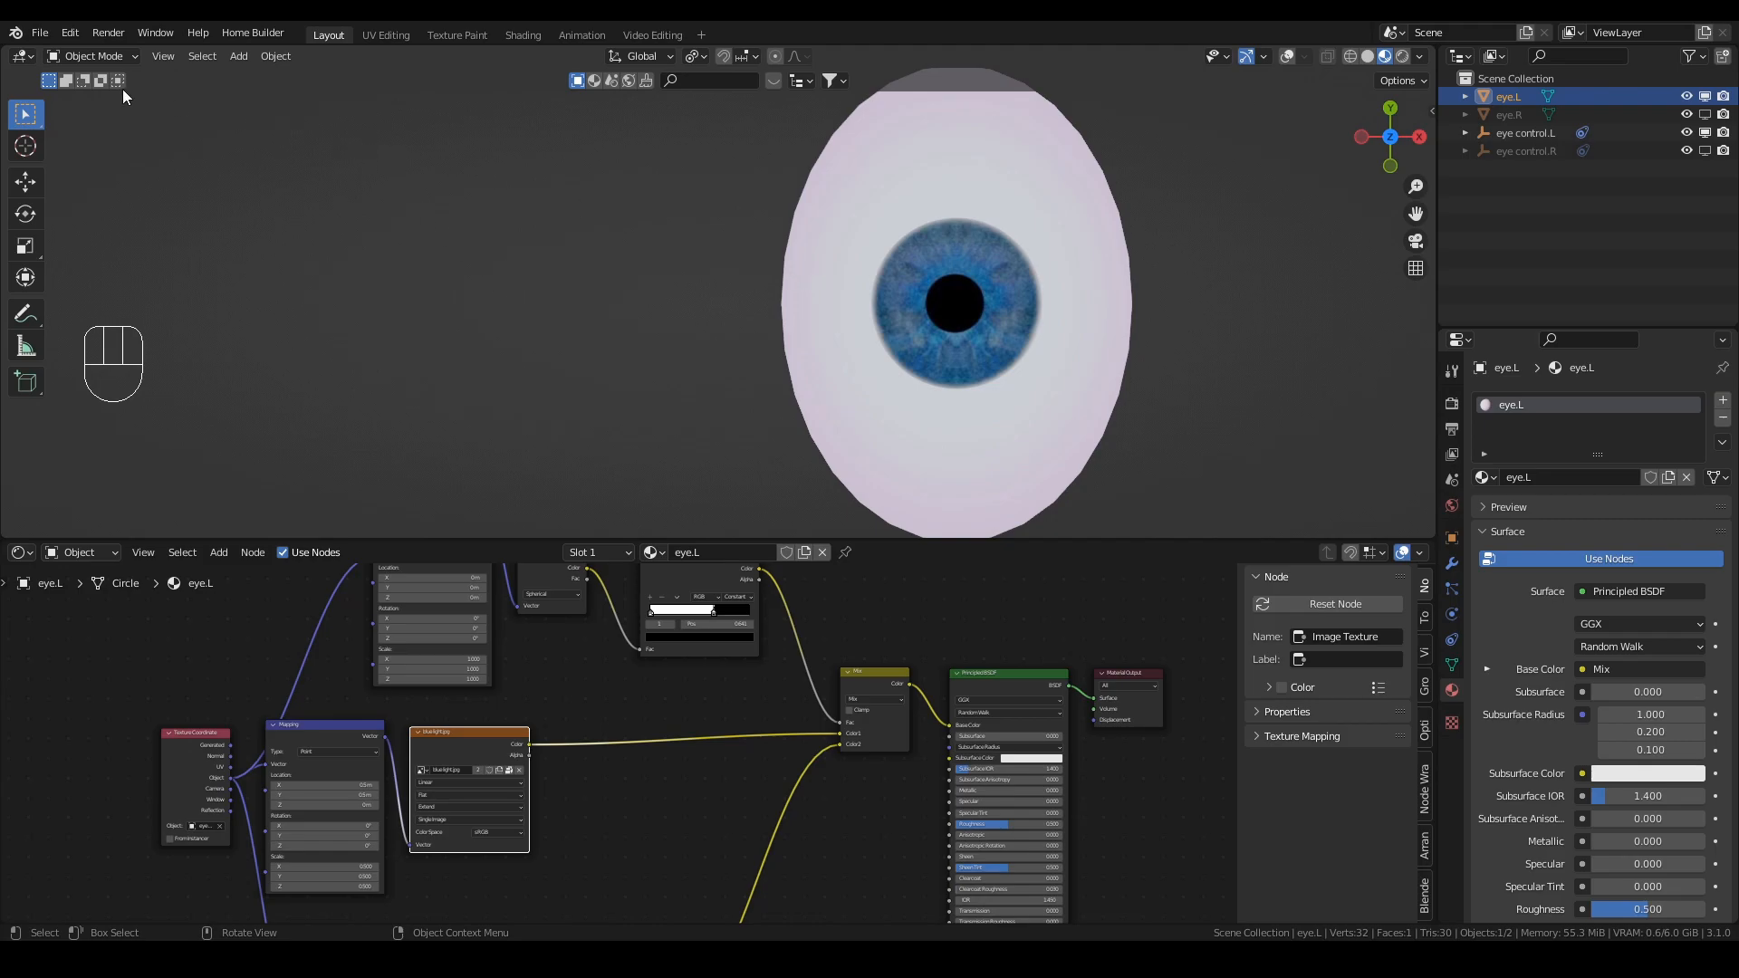
# Step: Duplicate the eye.L mesh, leaving the copy in the same position as the original
pyautogui.scroll(-2, 832, 227)
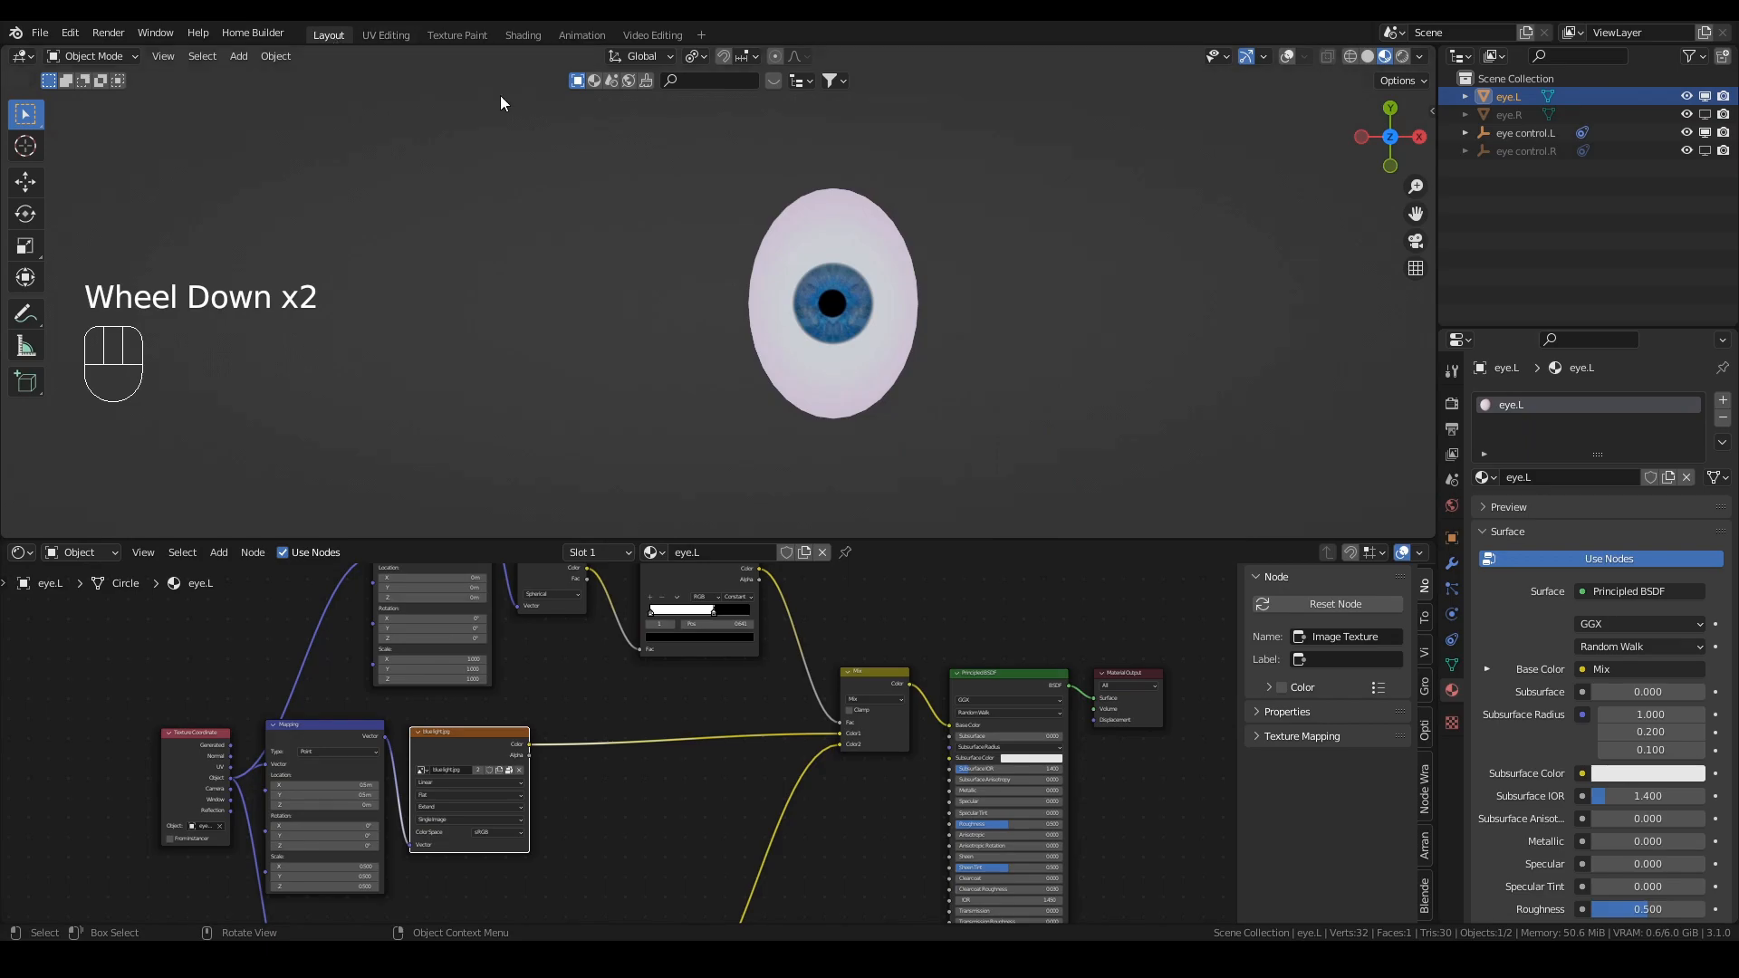
pyautogui.moveTo(388, 539); pyautogui.dragTo(398, 584)
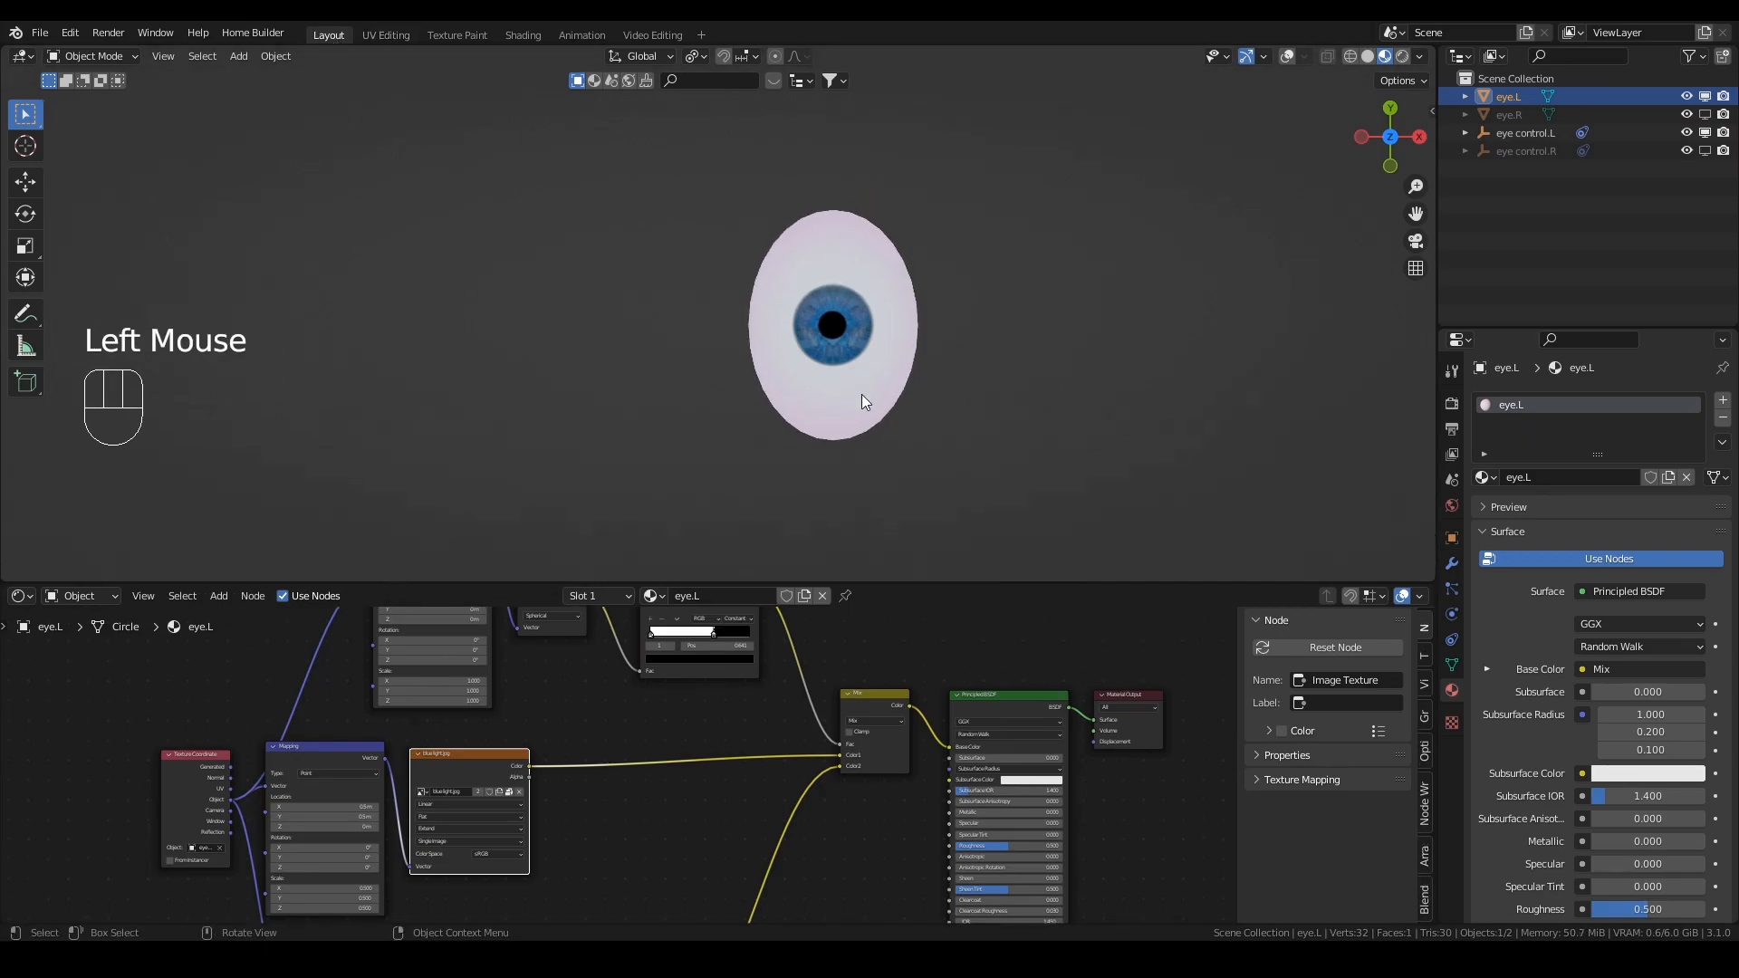
pyautogui.click(846, 386)
pyautogui.hotkey('shift', 'd')
pyautogui.press('Escape')
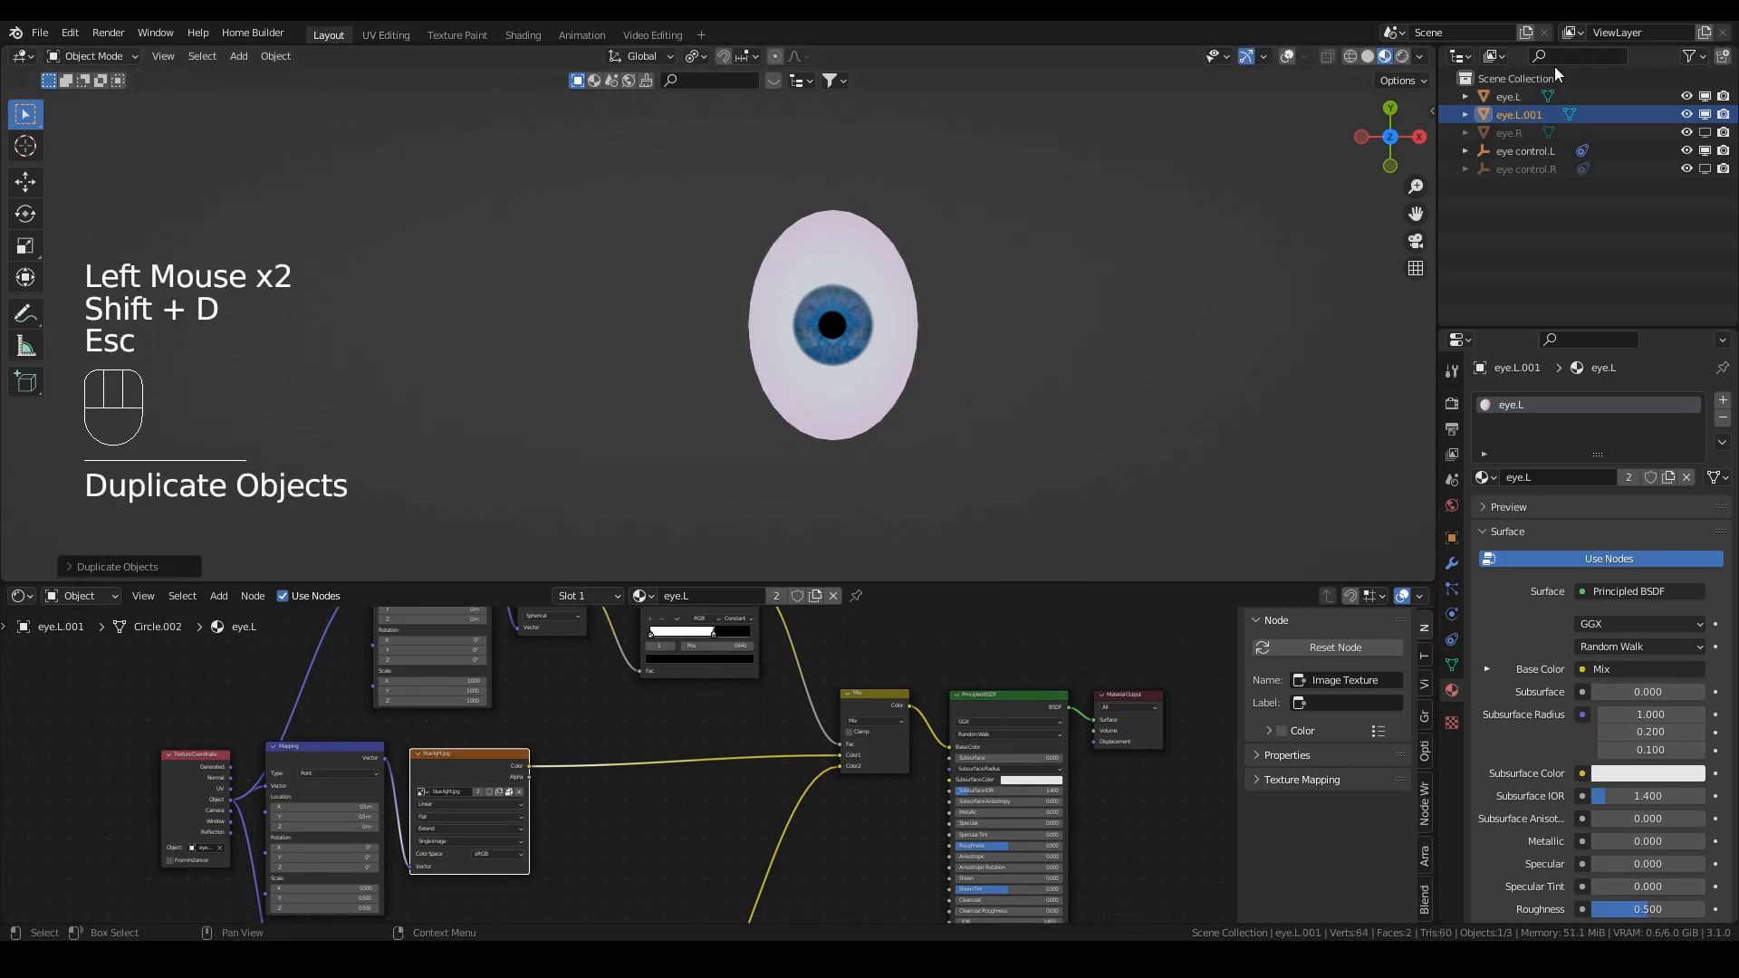
# Step: Rename the duplicated eye mesh as "eye.L easy" and disable the original eye.L in the viewport
pyautogui.doubleClick(1531, 114)
pyautogui.press('BackSpace')
pyautogui.press('BackSpace')
pyautogui.press('BackSpace')
pyautogui.press('BackSpace')
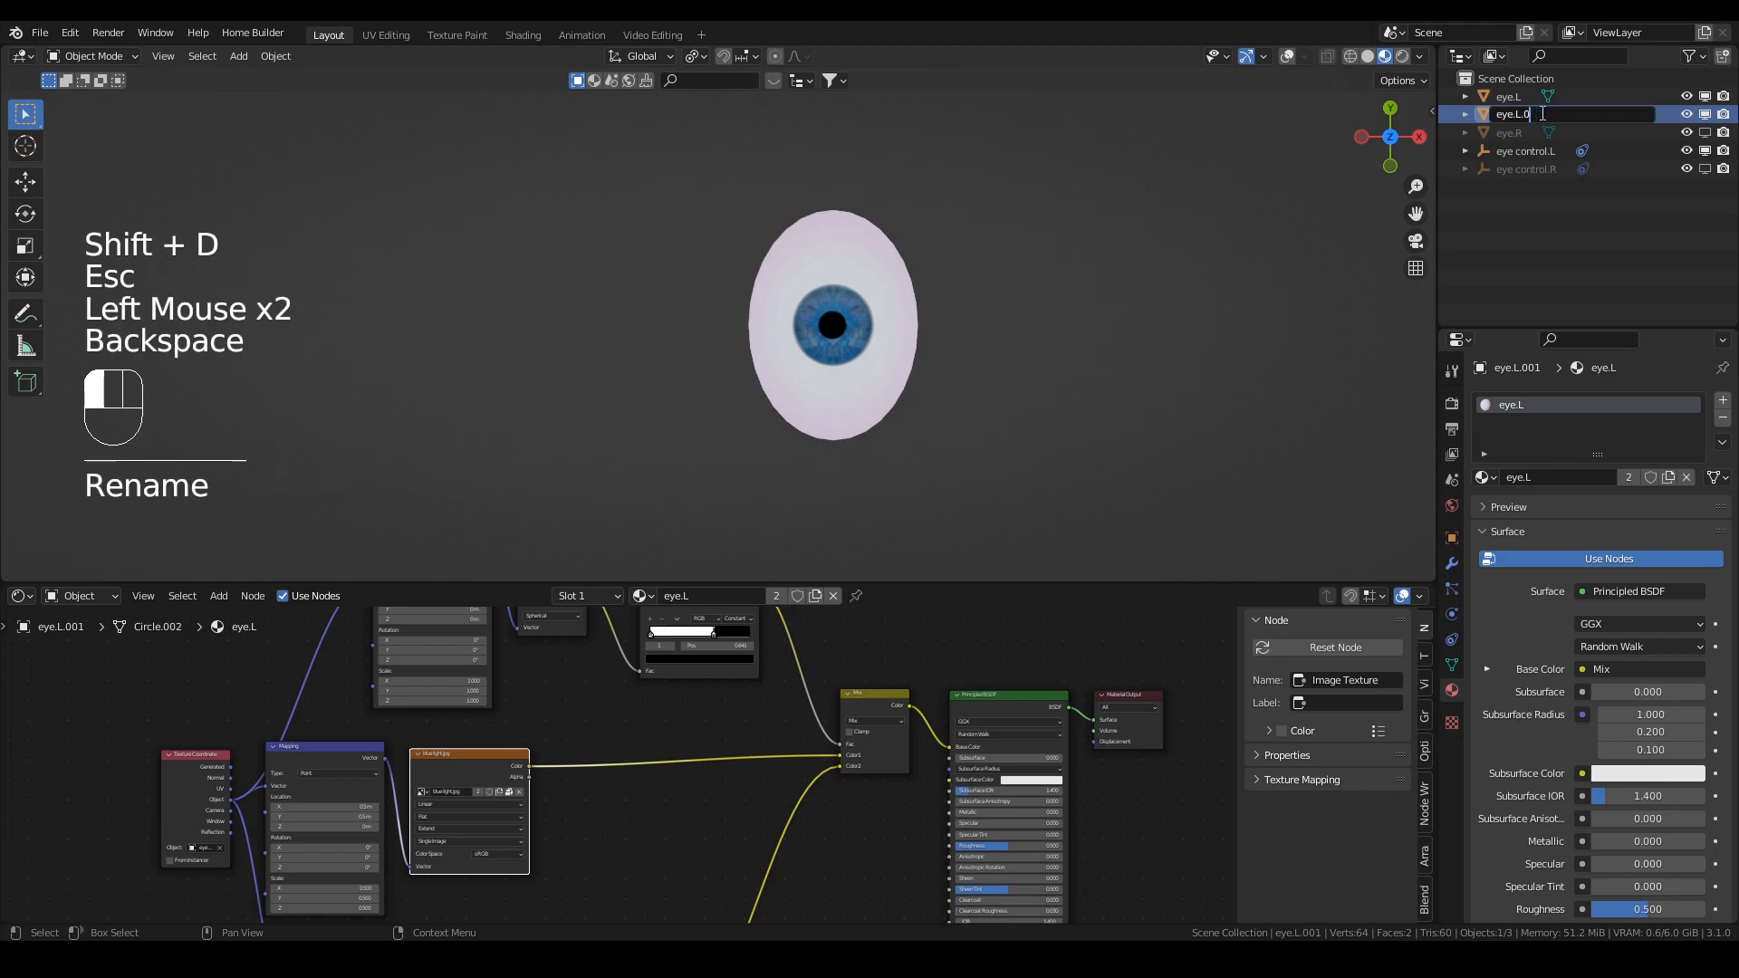
pyautogui.write('easy')
pyautogui.click(1702, 113)
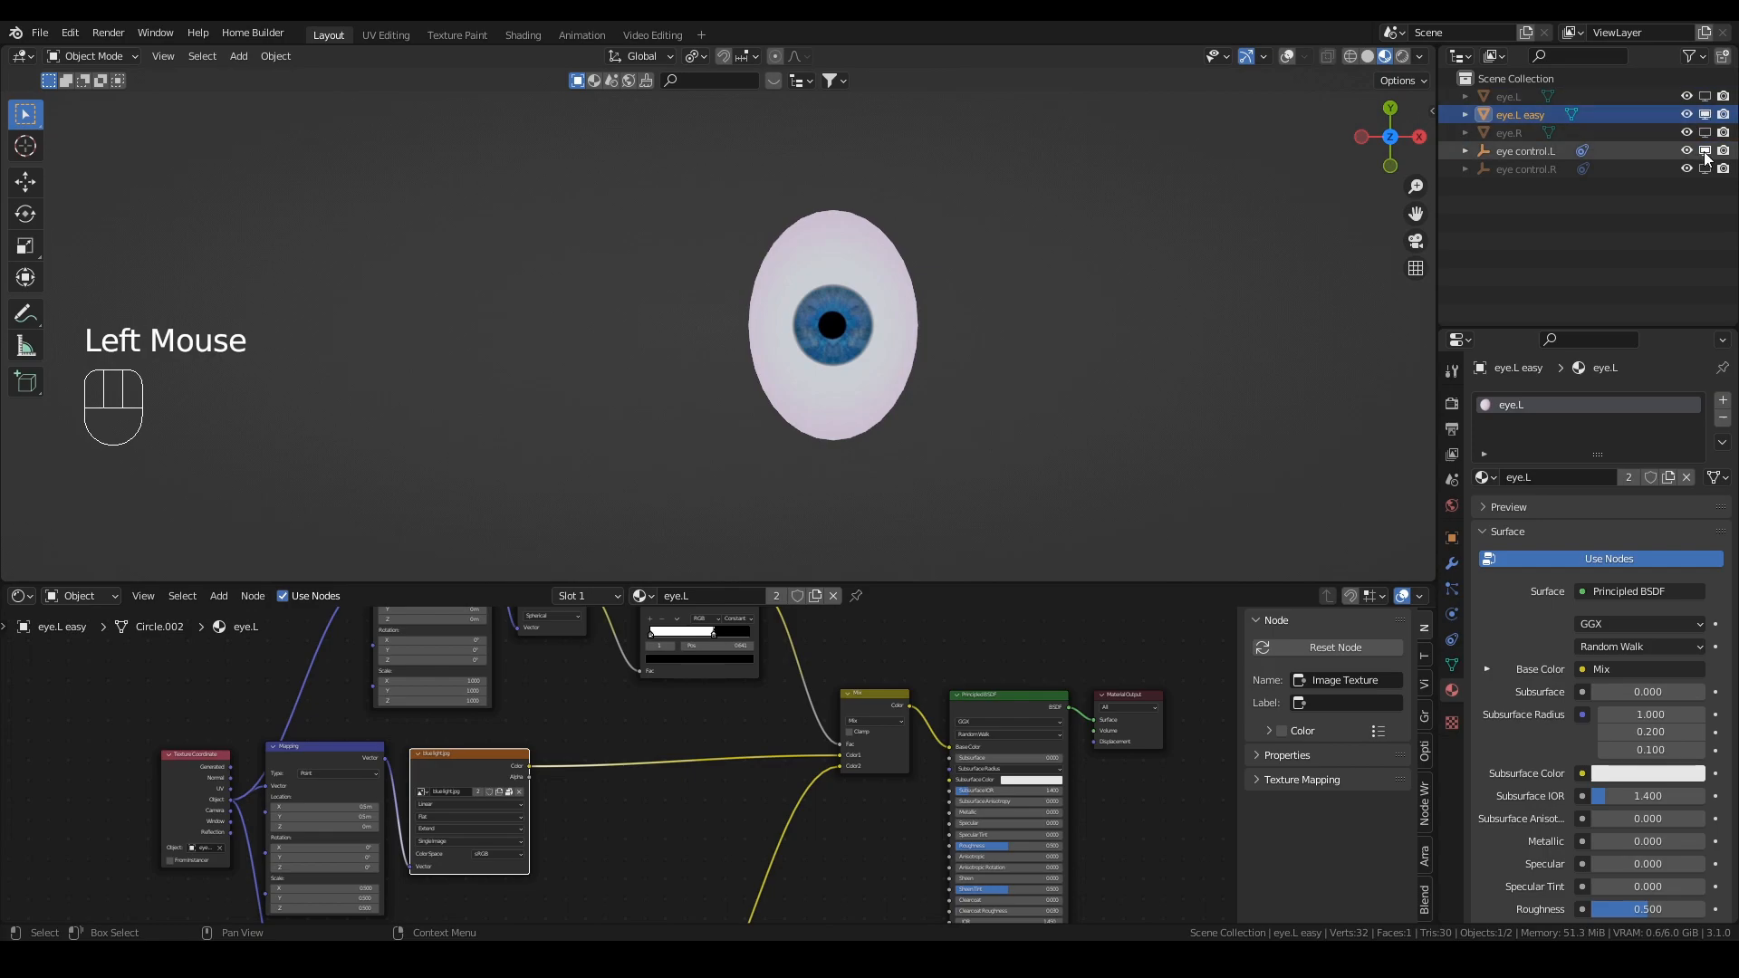
# Step: Duplicate eye control.L in place, rename the copy as "eye control.L.easy", and disable the original control in the viewport
pyautogui.click(1540, 155)
pyautogui.hotkey('shift', 'd')
pyautogui.press('Escape')
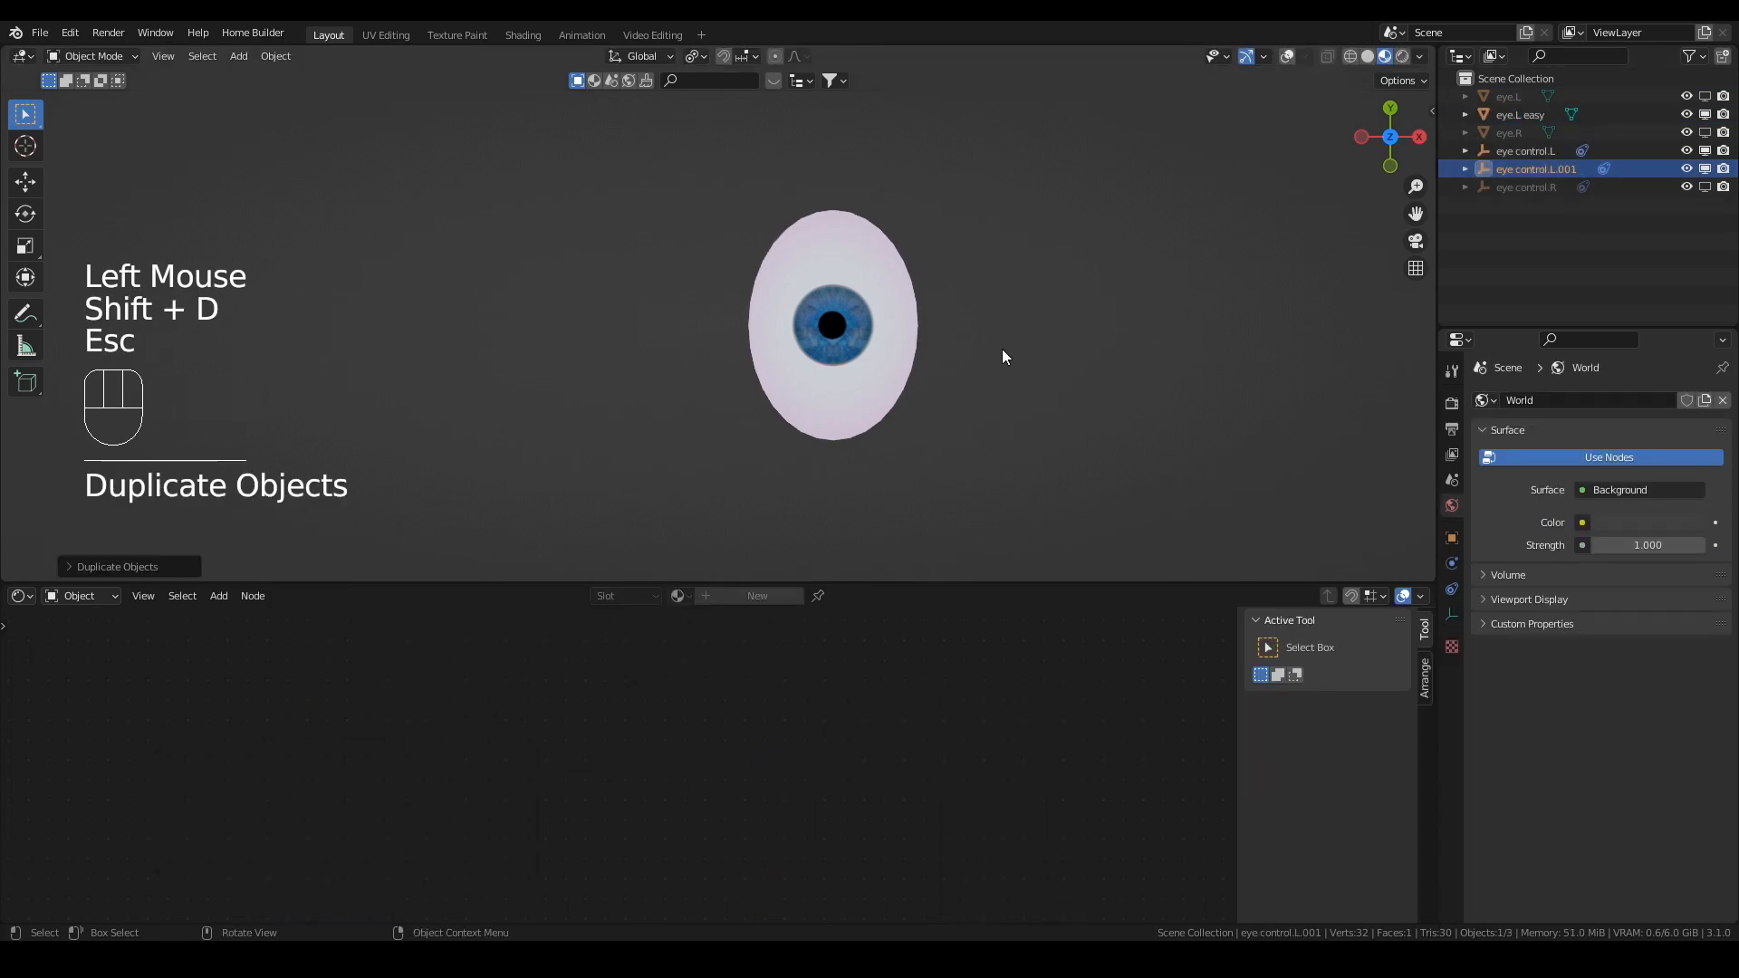
pyautogui.click(1571, 176)
pyautogui.click(1571, 177)
pyautogui.click(1586, 167)
pyautogui.press('BackSpace')
pyautogui.press('BackSpace')
pyautogui.write('easy')
pyautogui.press('Return')
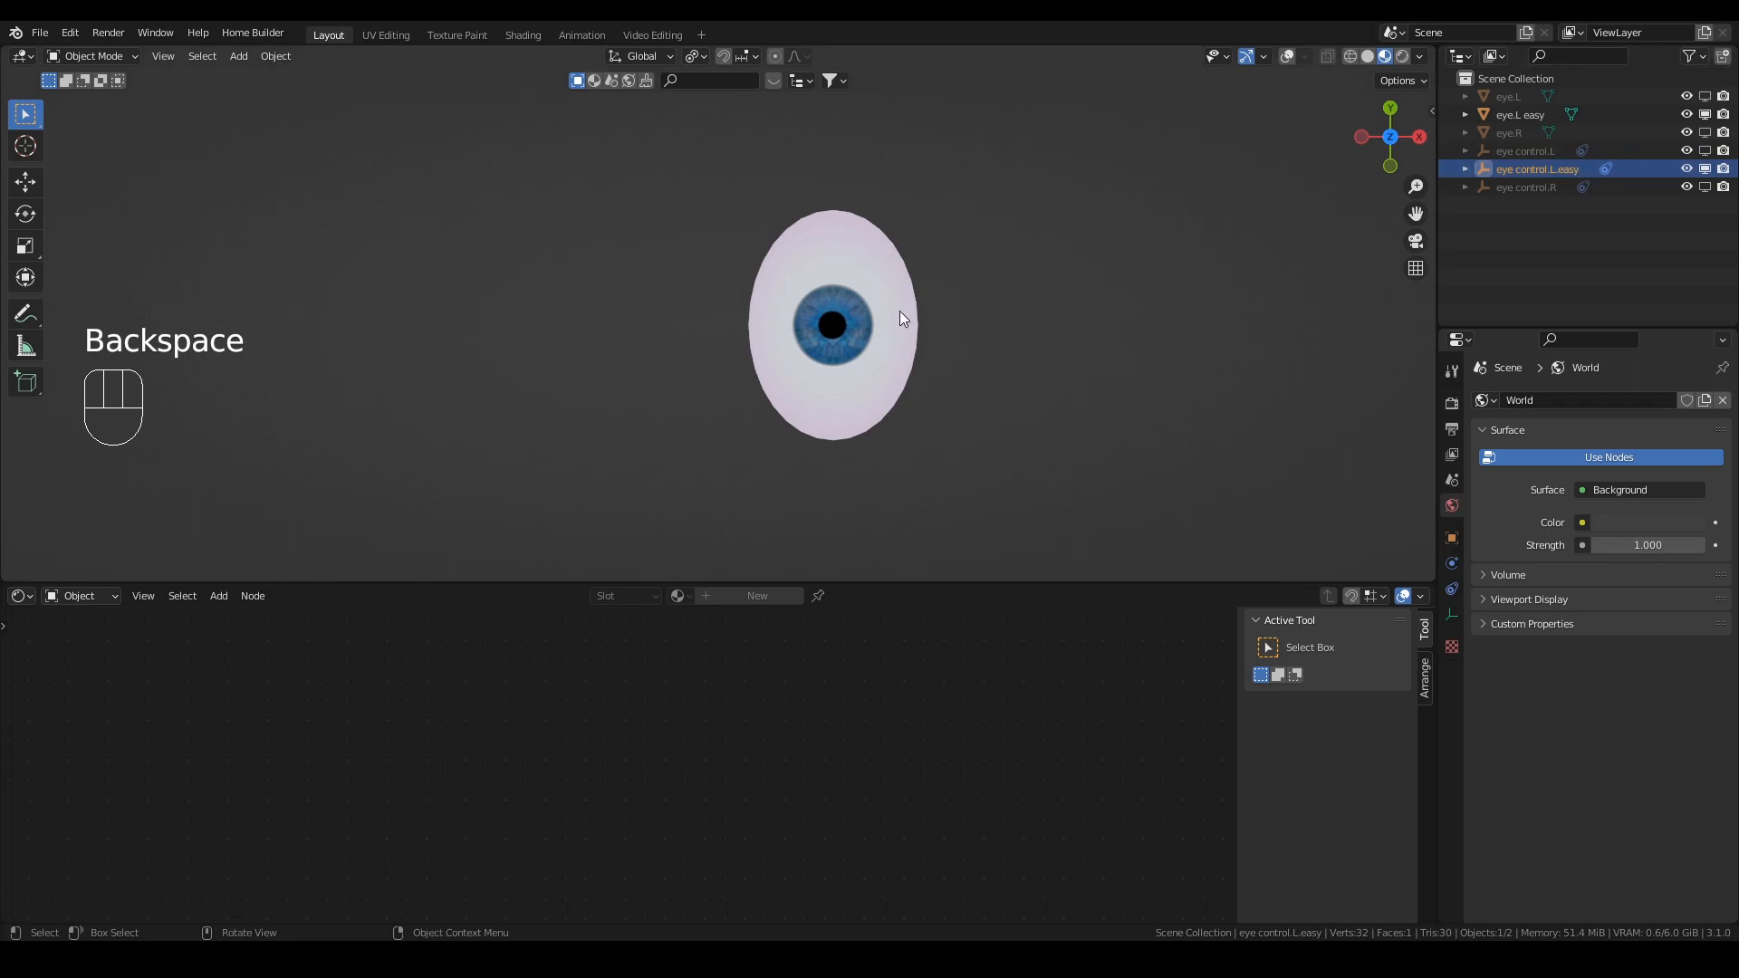
# Step: Replace the shared eye.L material on eye.L easy with a new material named "eye.L easy"
pyautogui.click(879, 290)
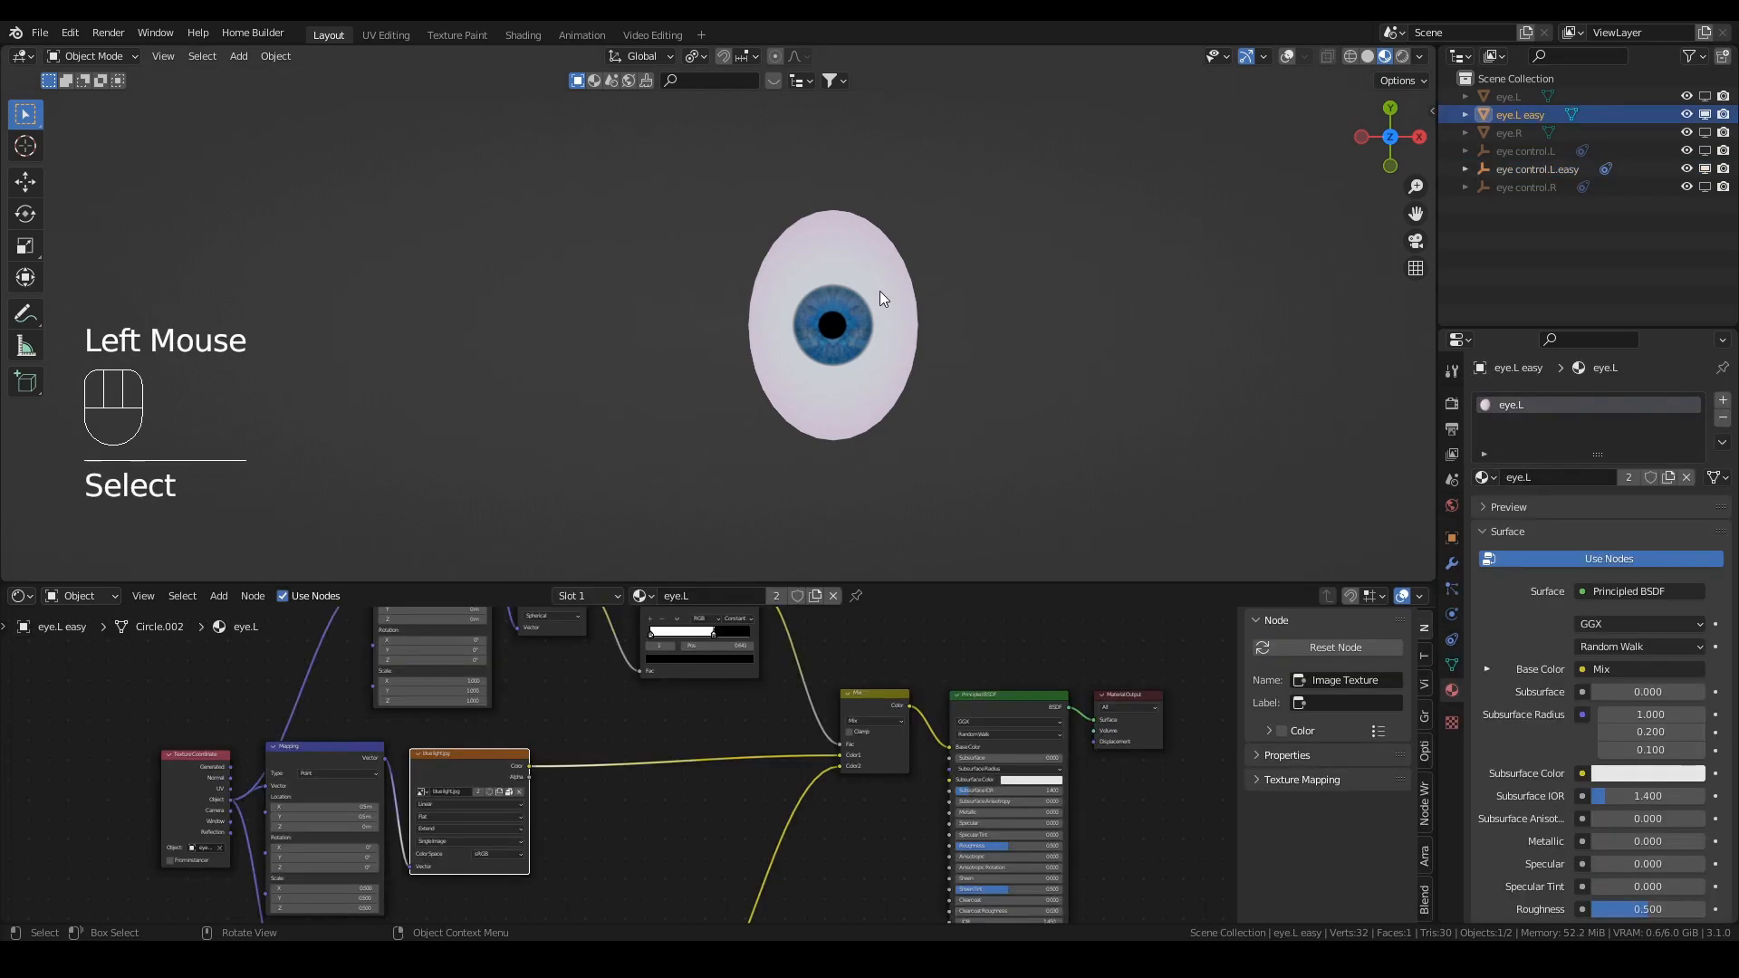
pyautogui.click(1723, 401)
pyautogui.click(1518, 405)
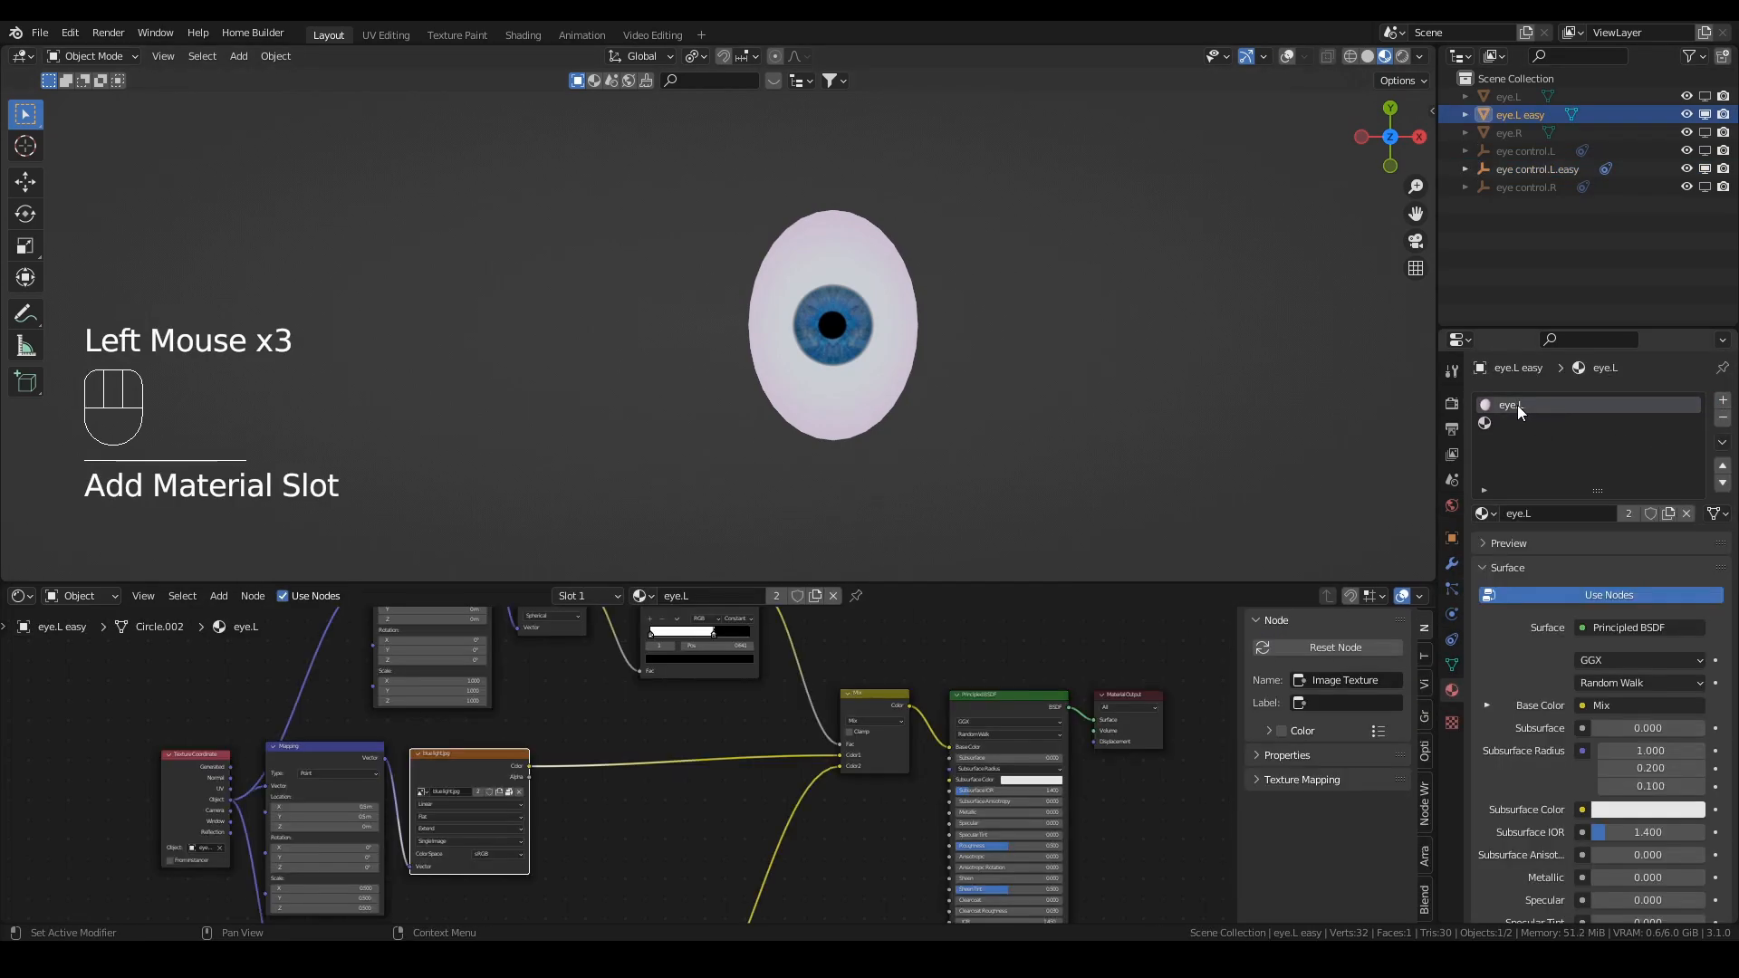
pyautogui.click(1726, 421)
pyautogui.click(1535, 478)
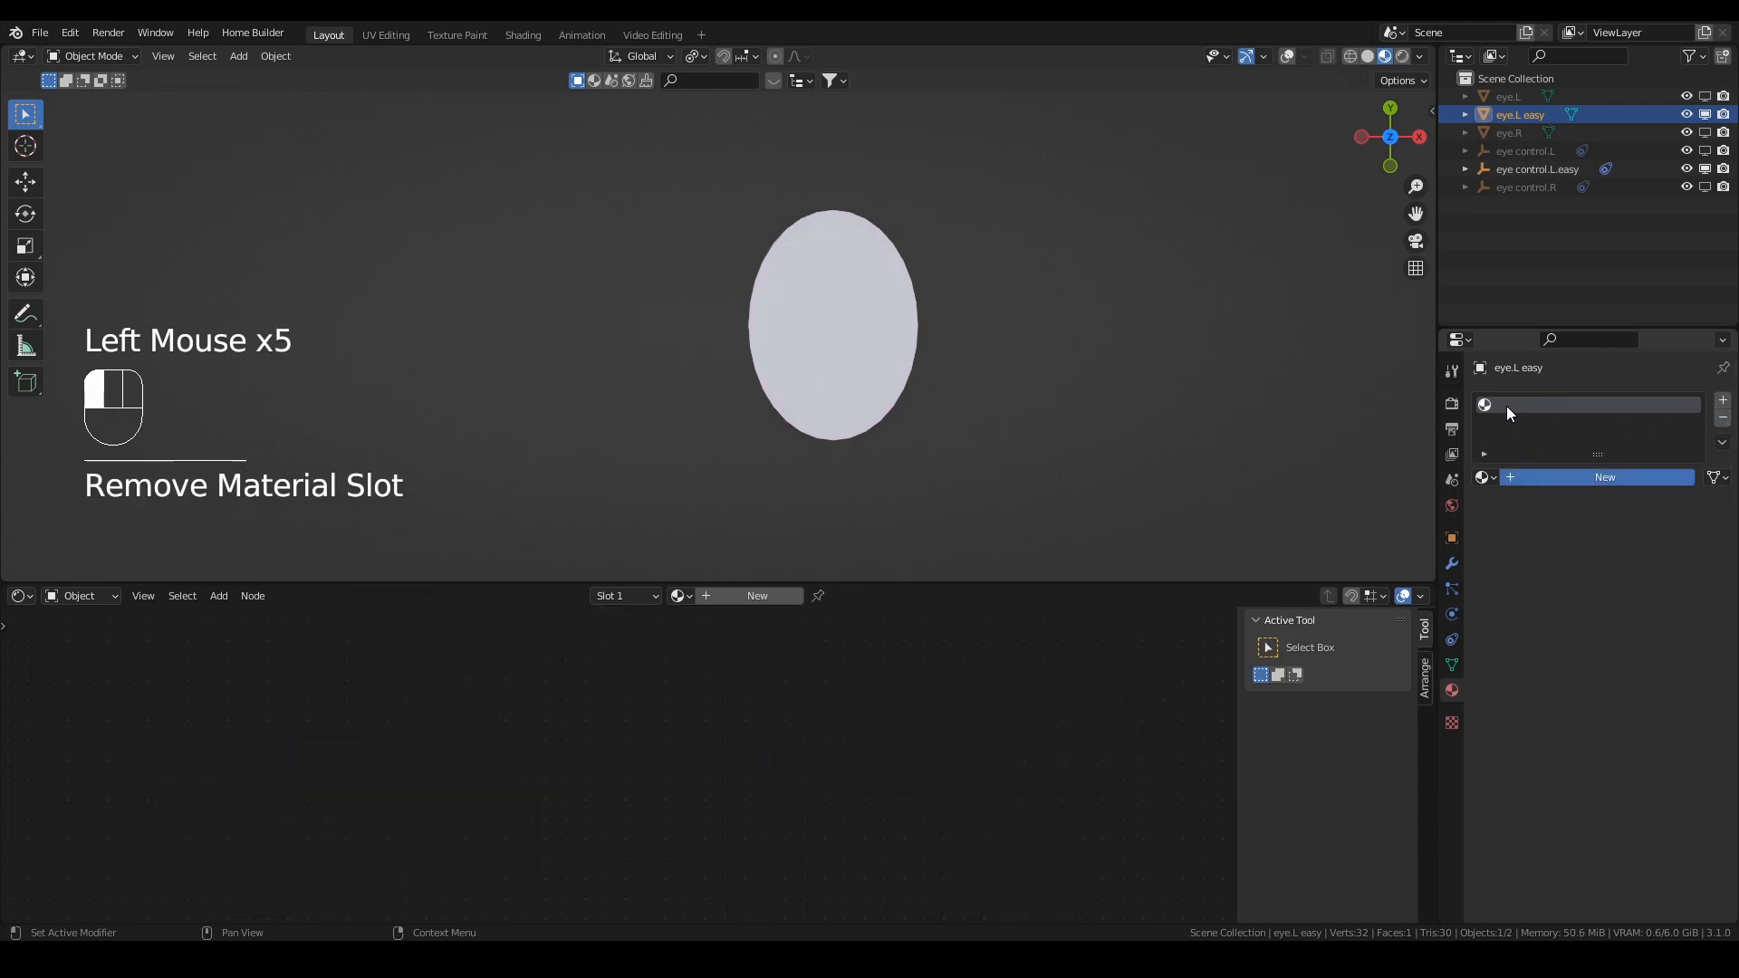
pyautogui.doubleClick(1518, 404)
pyautogui.write('eye.L')
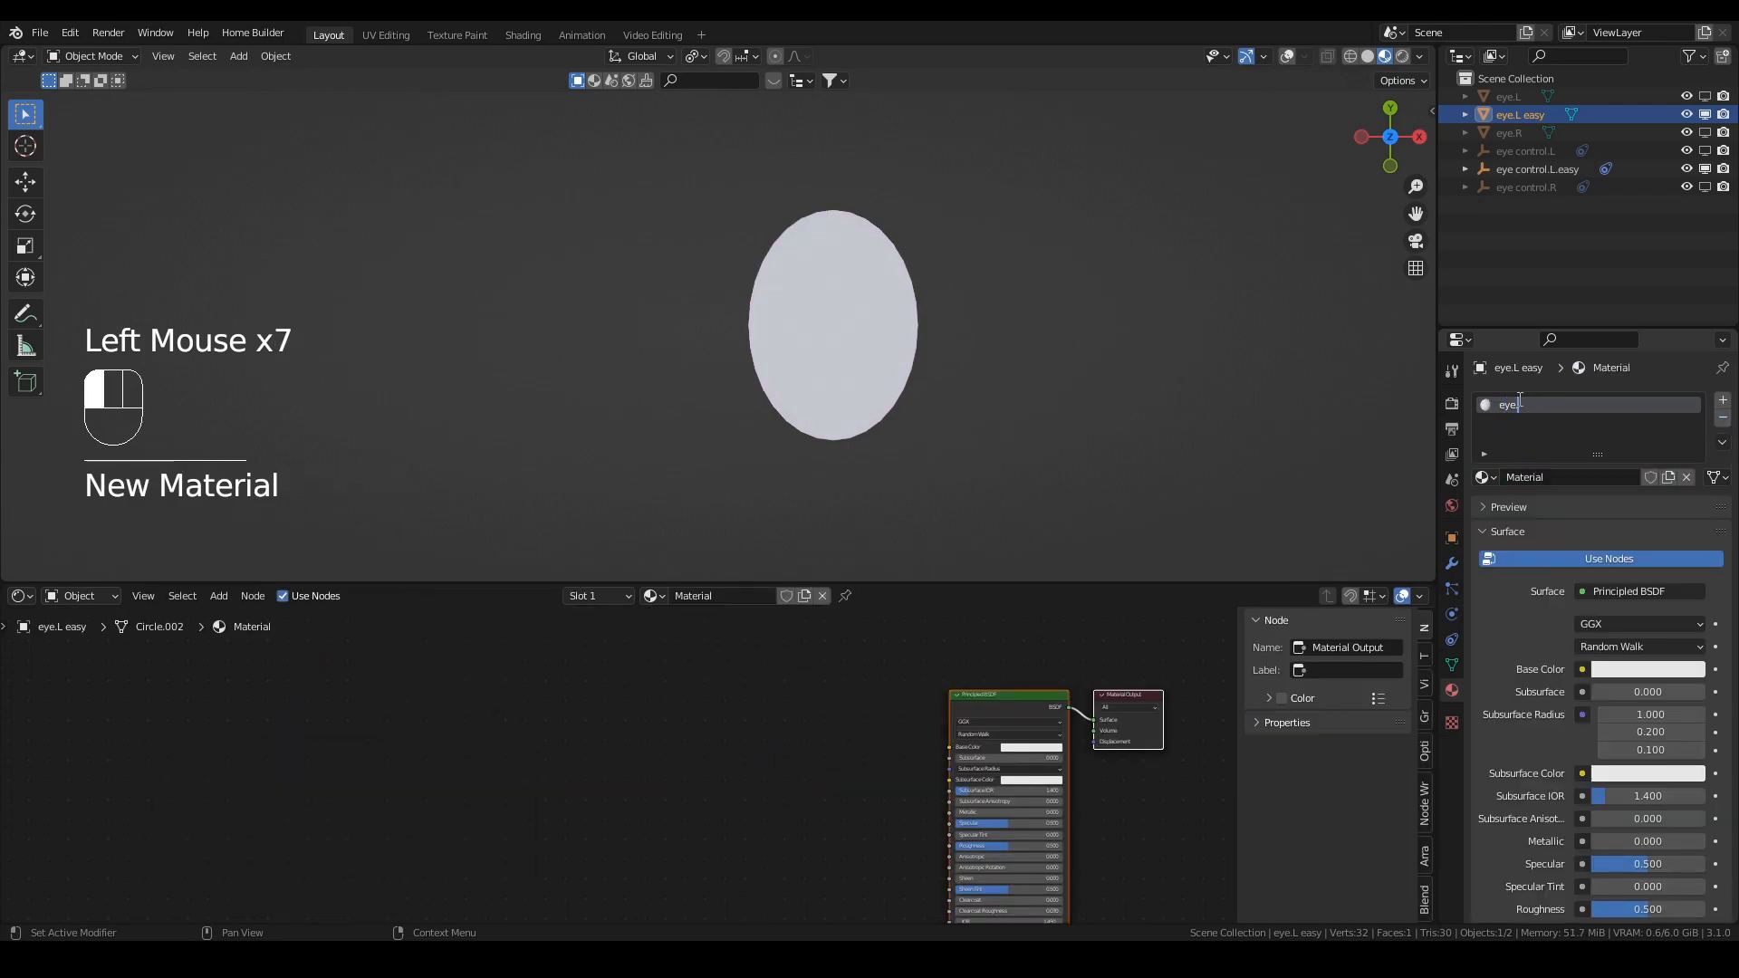
pyautogui.write(' easy')
pyautogui.press('Return')
# Step: Add an Image Texture node to the eye.L easy material, with connected Mapping and Texture Coordinate nodes
pyautogui.moveTo(912, 738); pyautogui.dragTo(723, 738, button='middle')
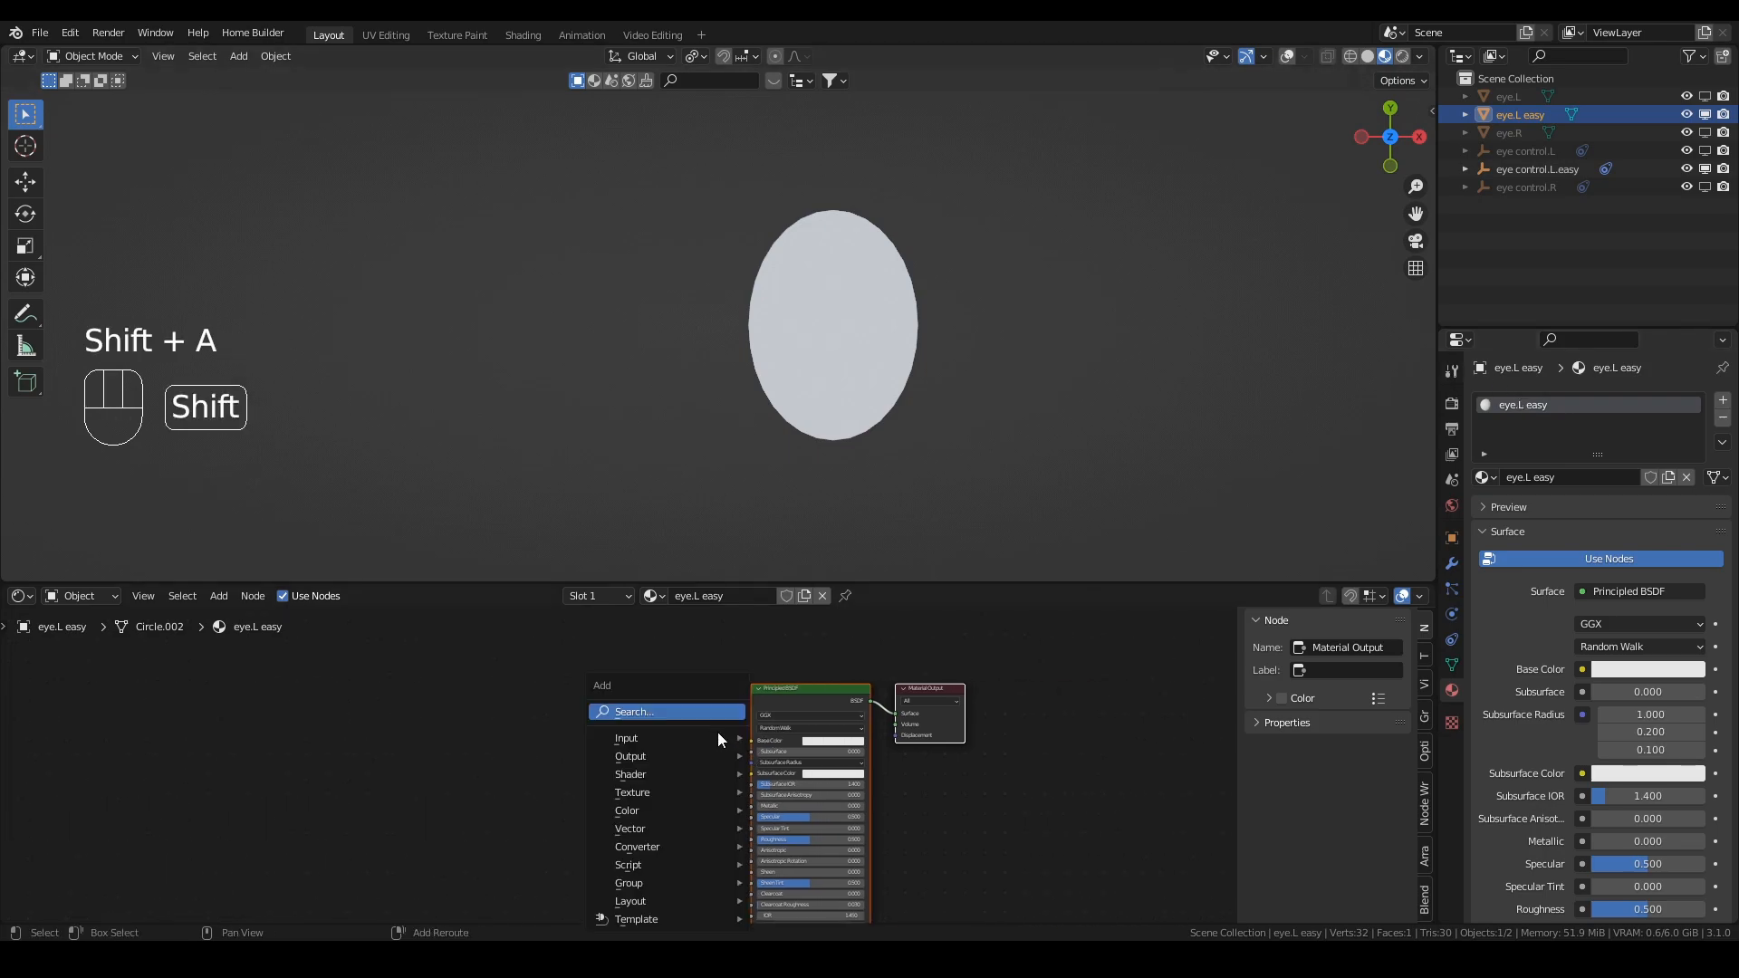
pyautogui.hotkey('shift', 'a')
pyautogui.moveTo(720, 738)
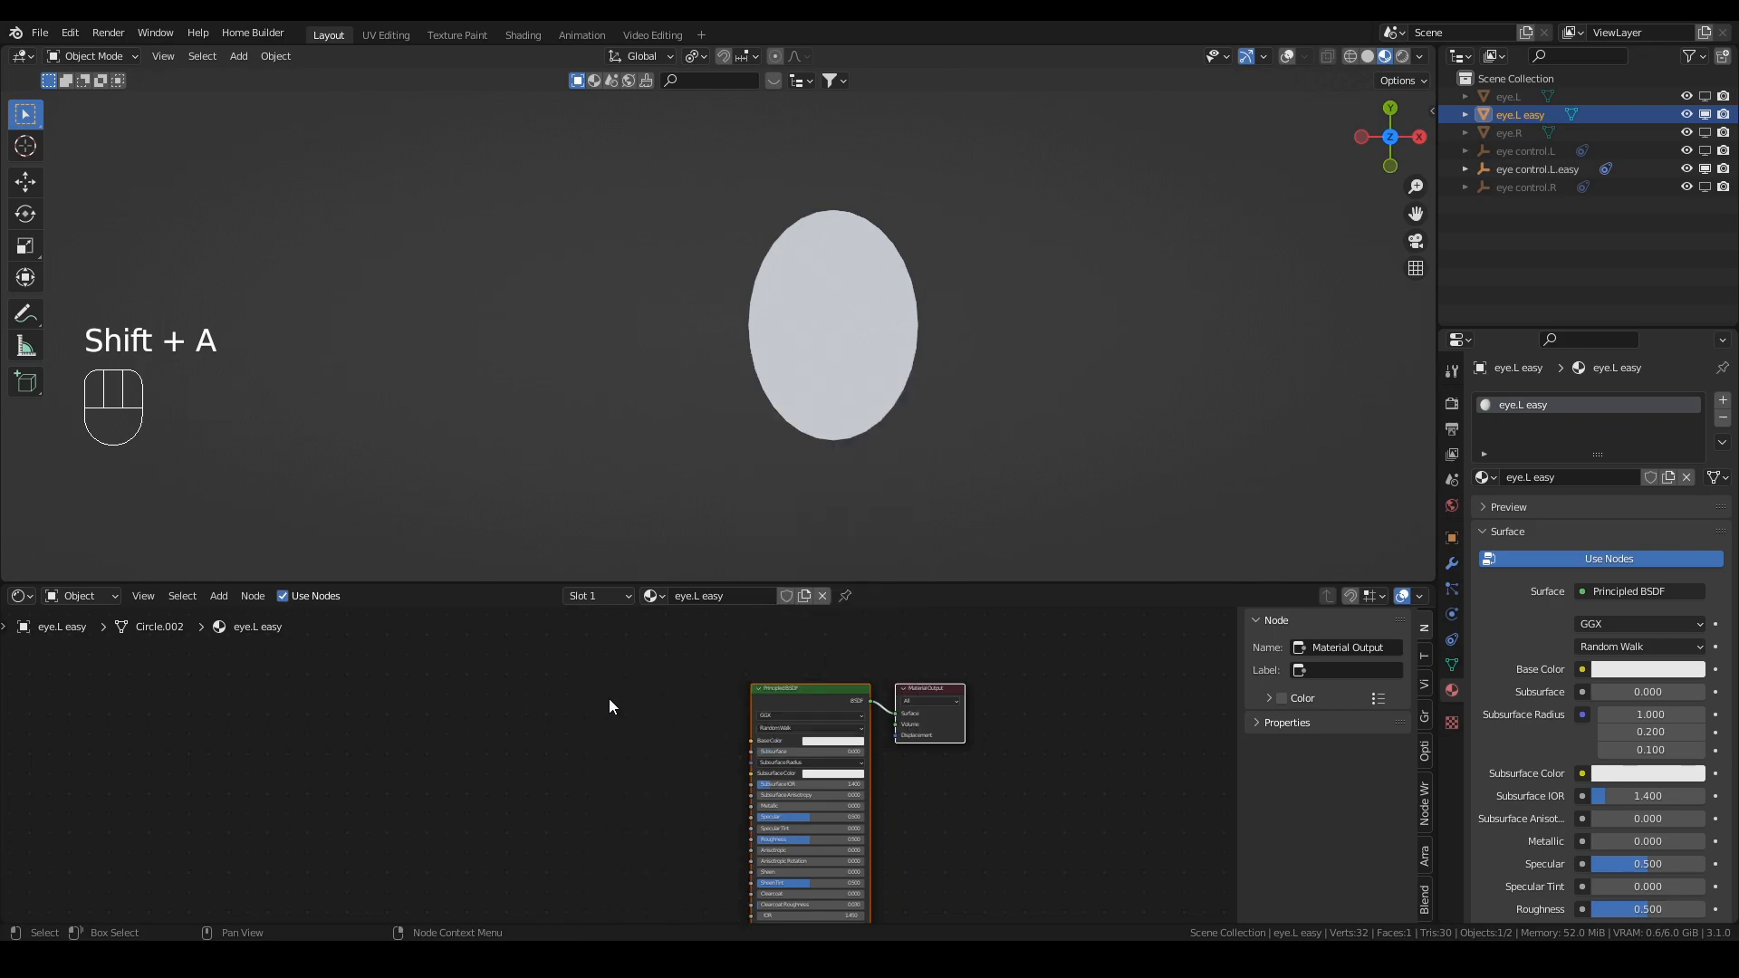
pyautogui.press('q')
pyautogui.click(546, 660)
pyautogui.scroll(3, 490, 723)
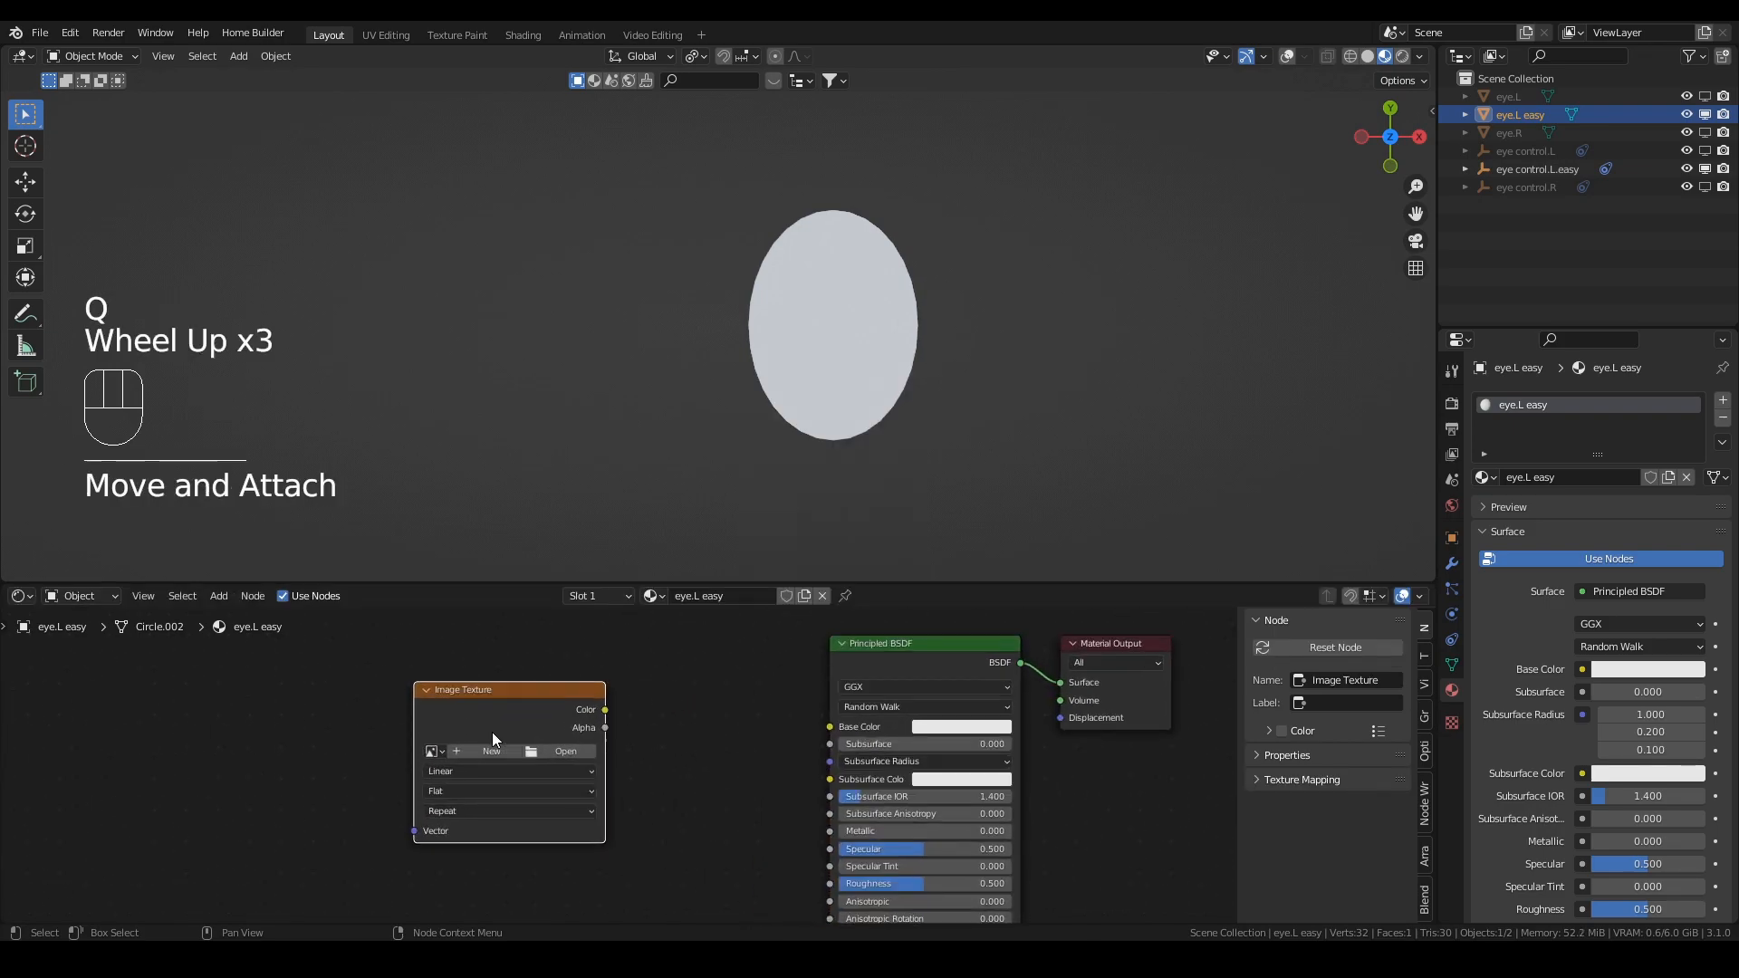
pyautogui.moveTo(491, 738); pyautogui.dragTo(678, 743, button='middle')
pyautogui.click(601, 688)
pyautogui.hotkey('ctrl', 't')
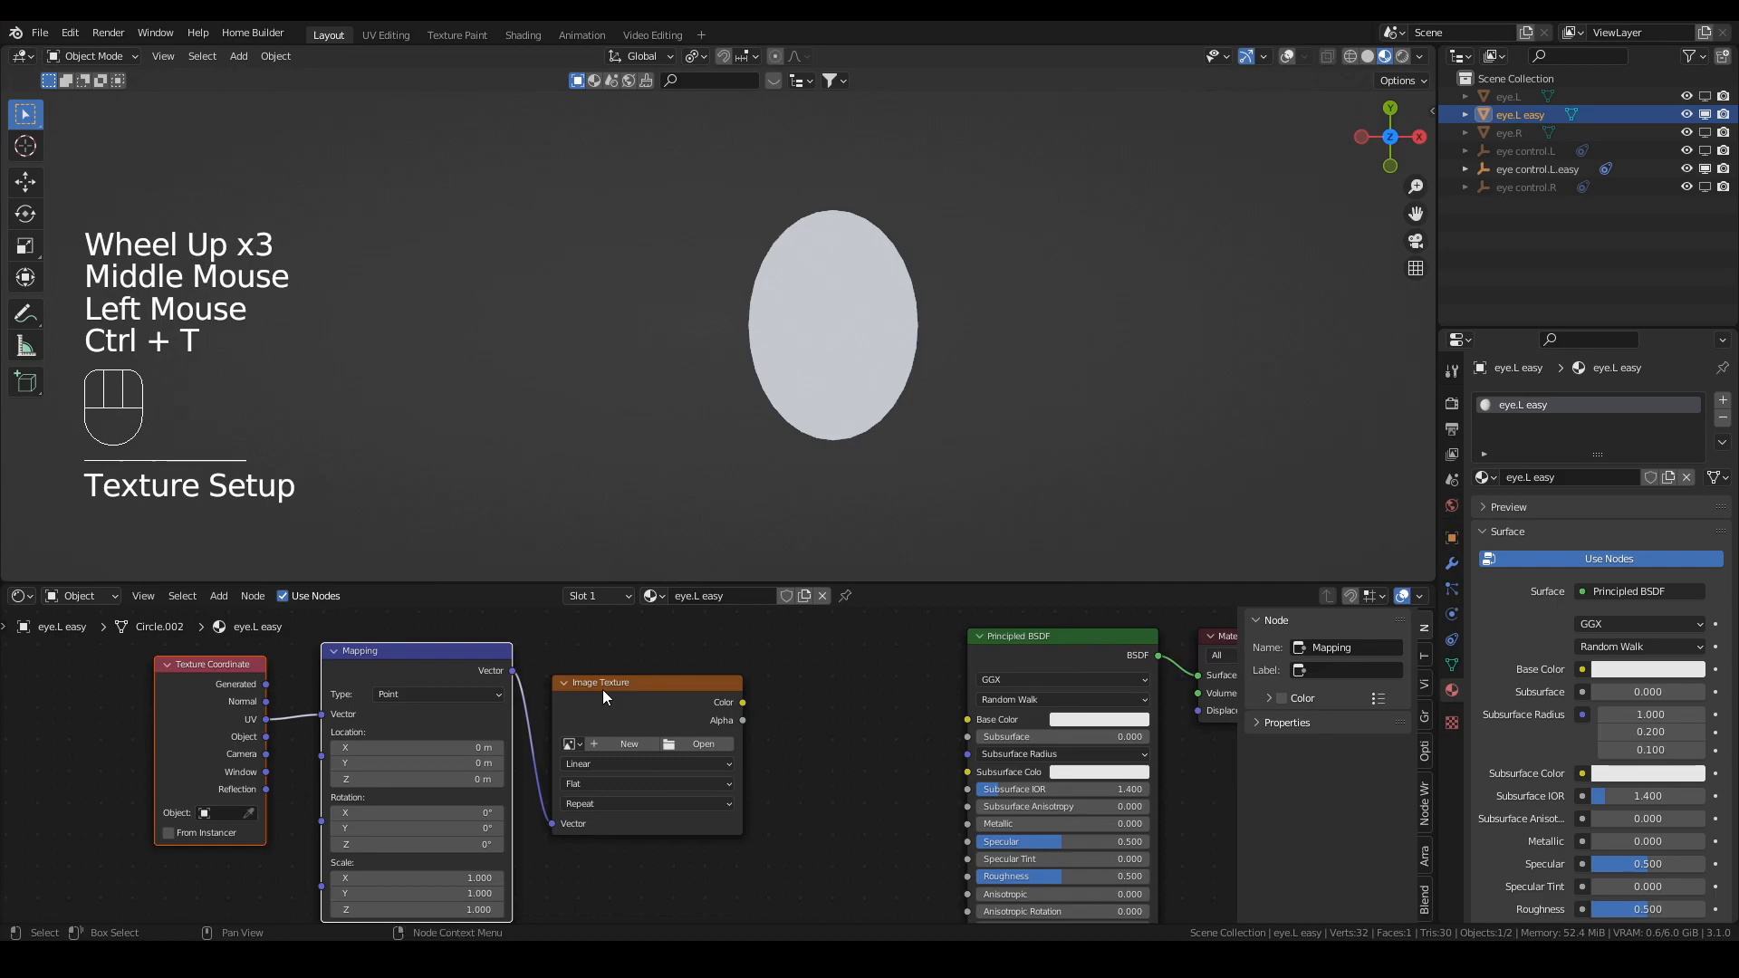
# Step: Link the Texture Coordinate's Object output to the Mapping vector and set eye control.L.easy as its reference object
pyautogui.moveTo(266, 736); pyautogui.dragTo(322, 715)
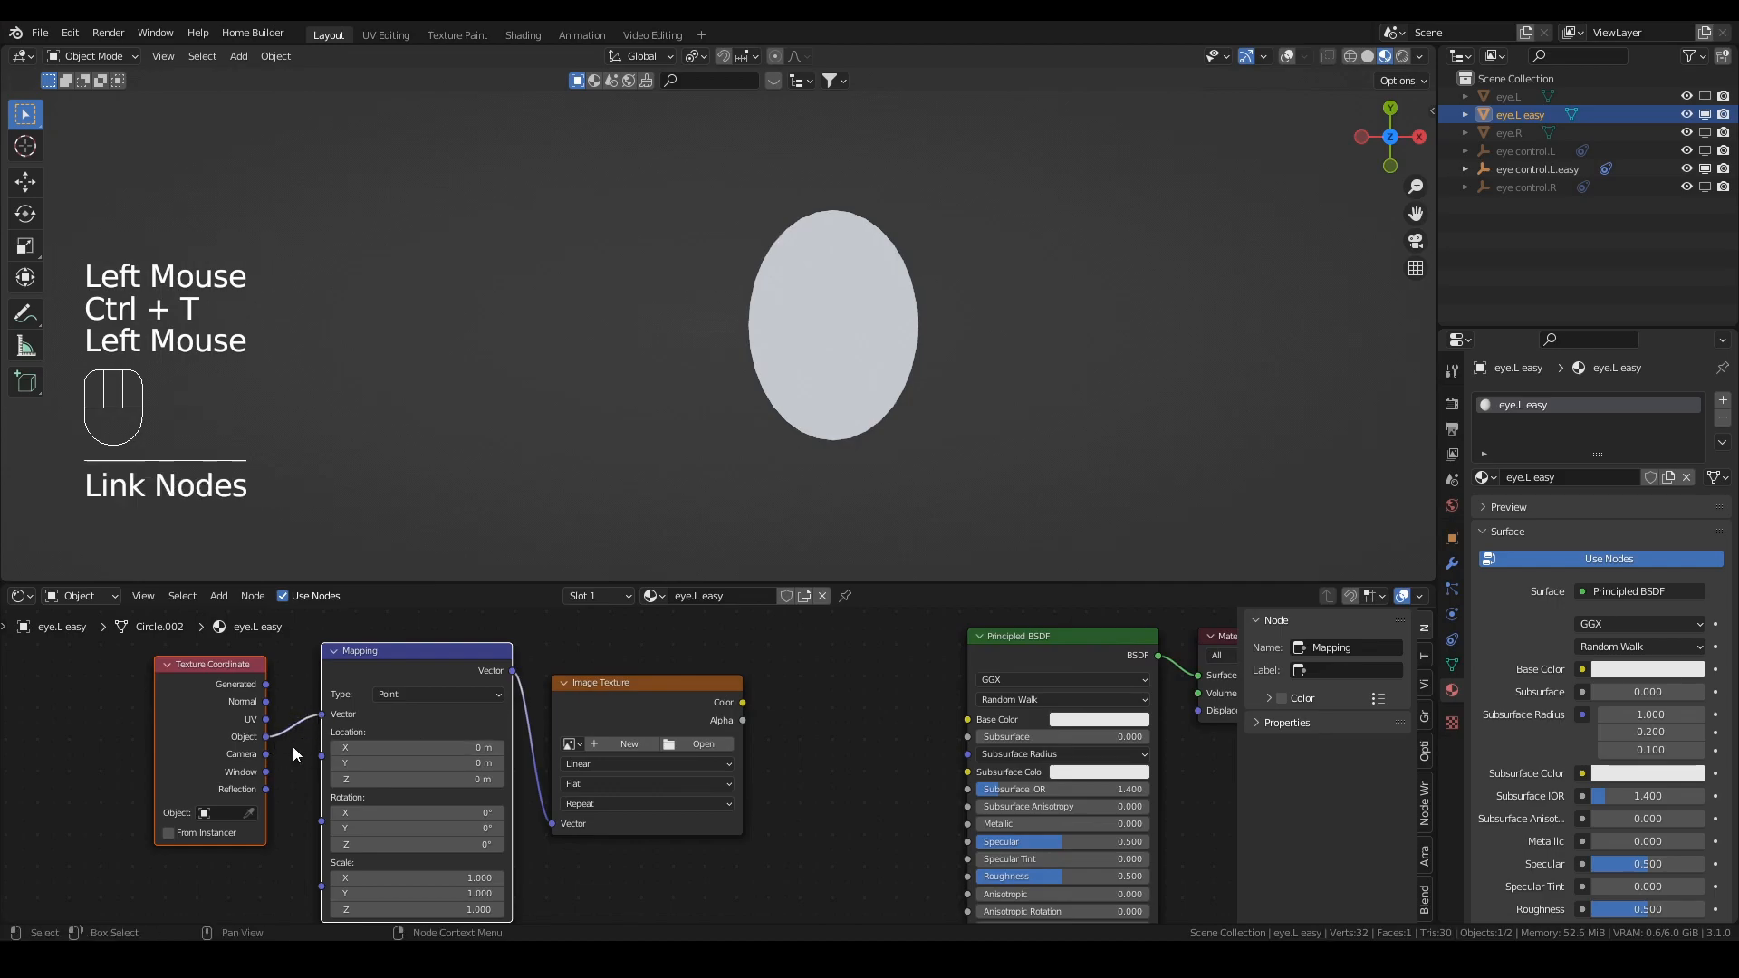
pyautogui.click(249, 812)
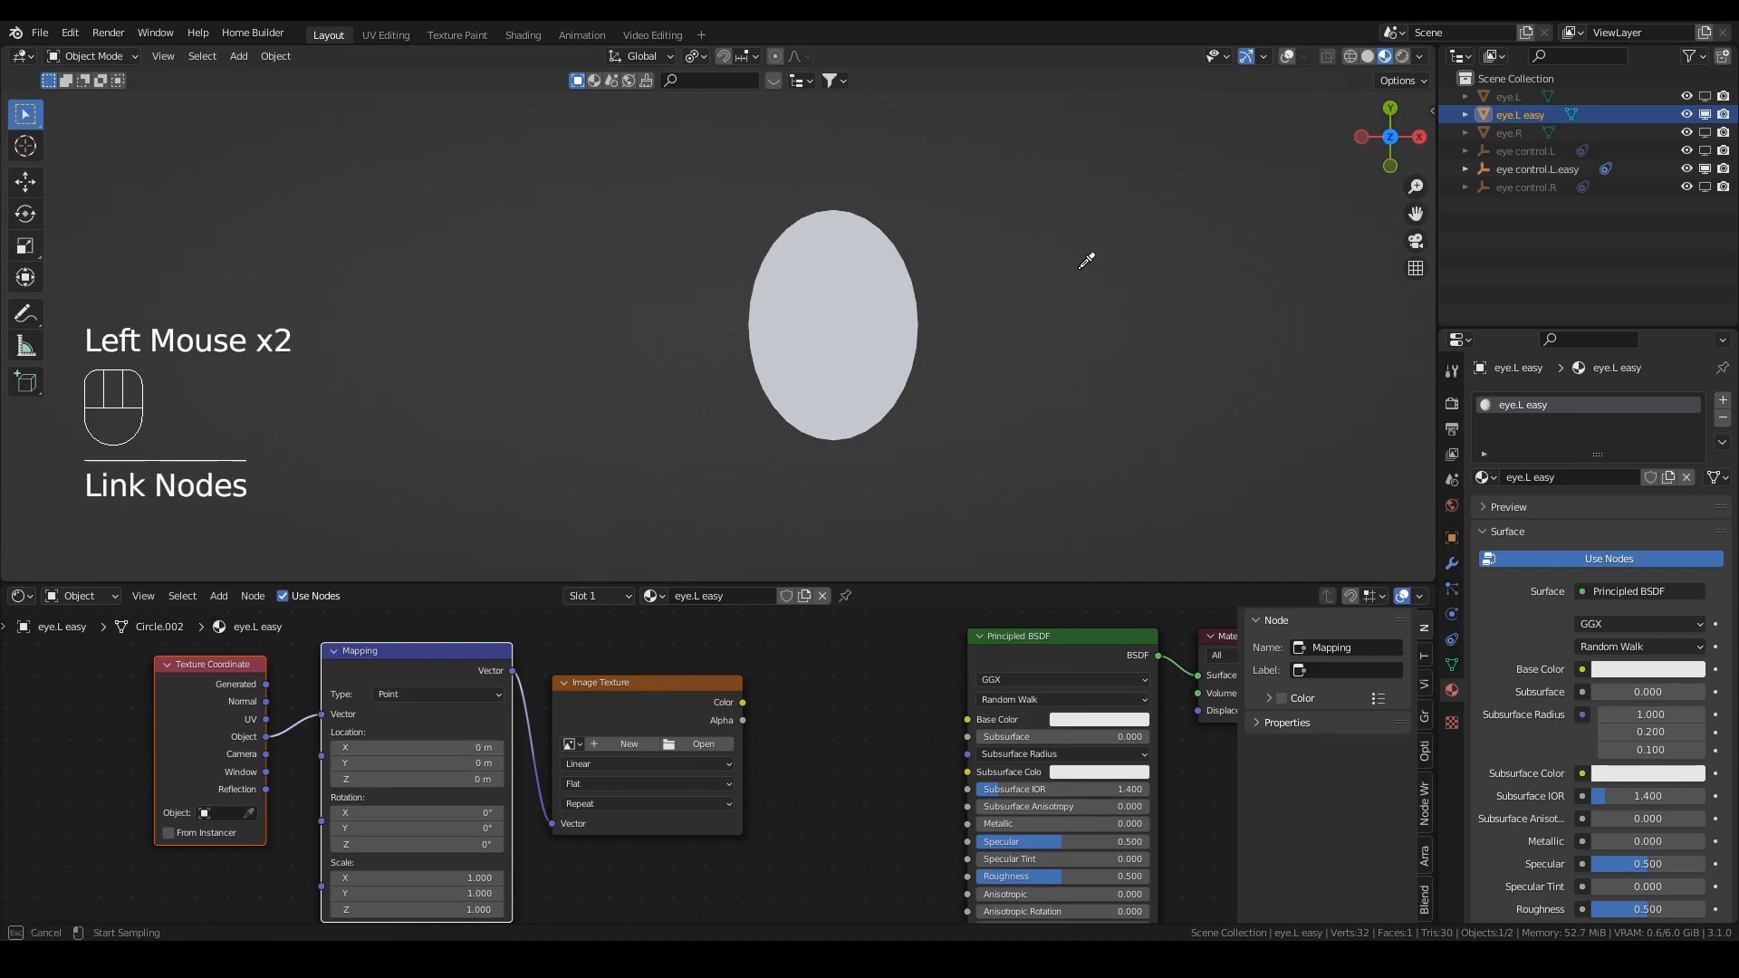
pyautogui.click(1526, 169)
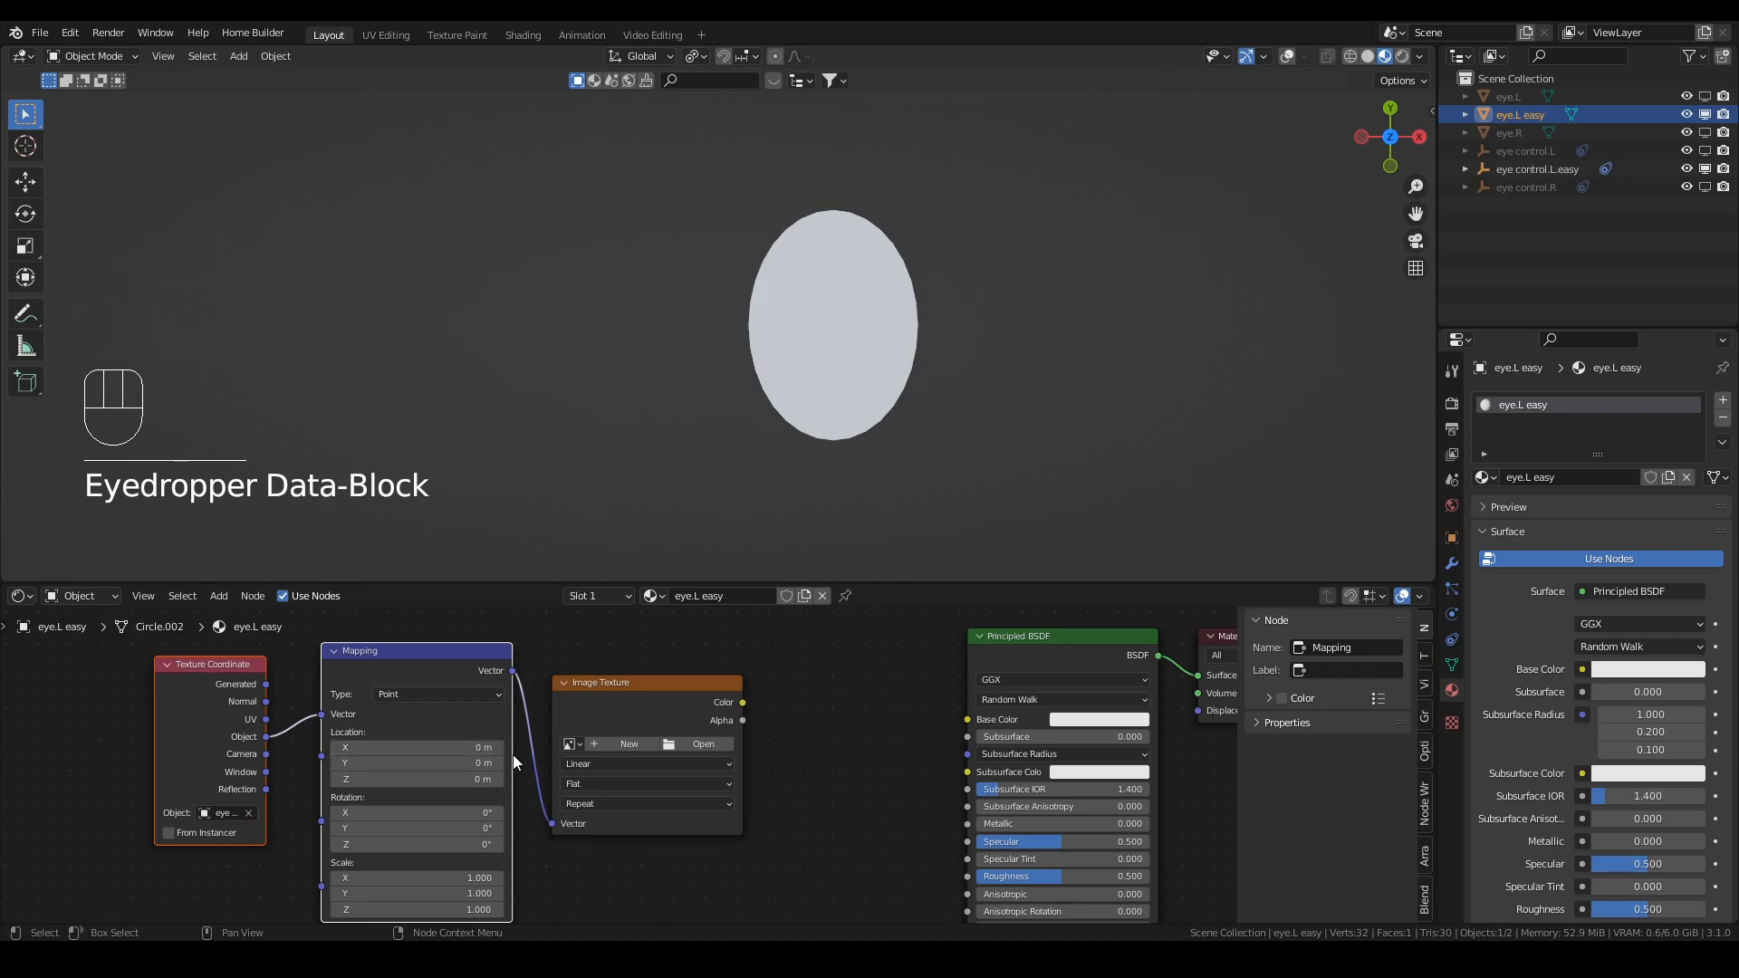
# Step: Load blue iris.png into the Image Texture with Clip extension and link its Color to the Principled BSDF's Base Color
pyautogui.click(694, 747)
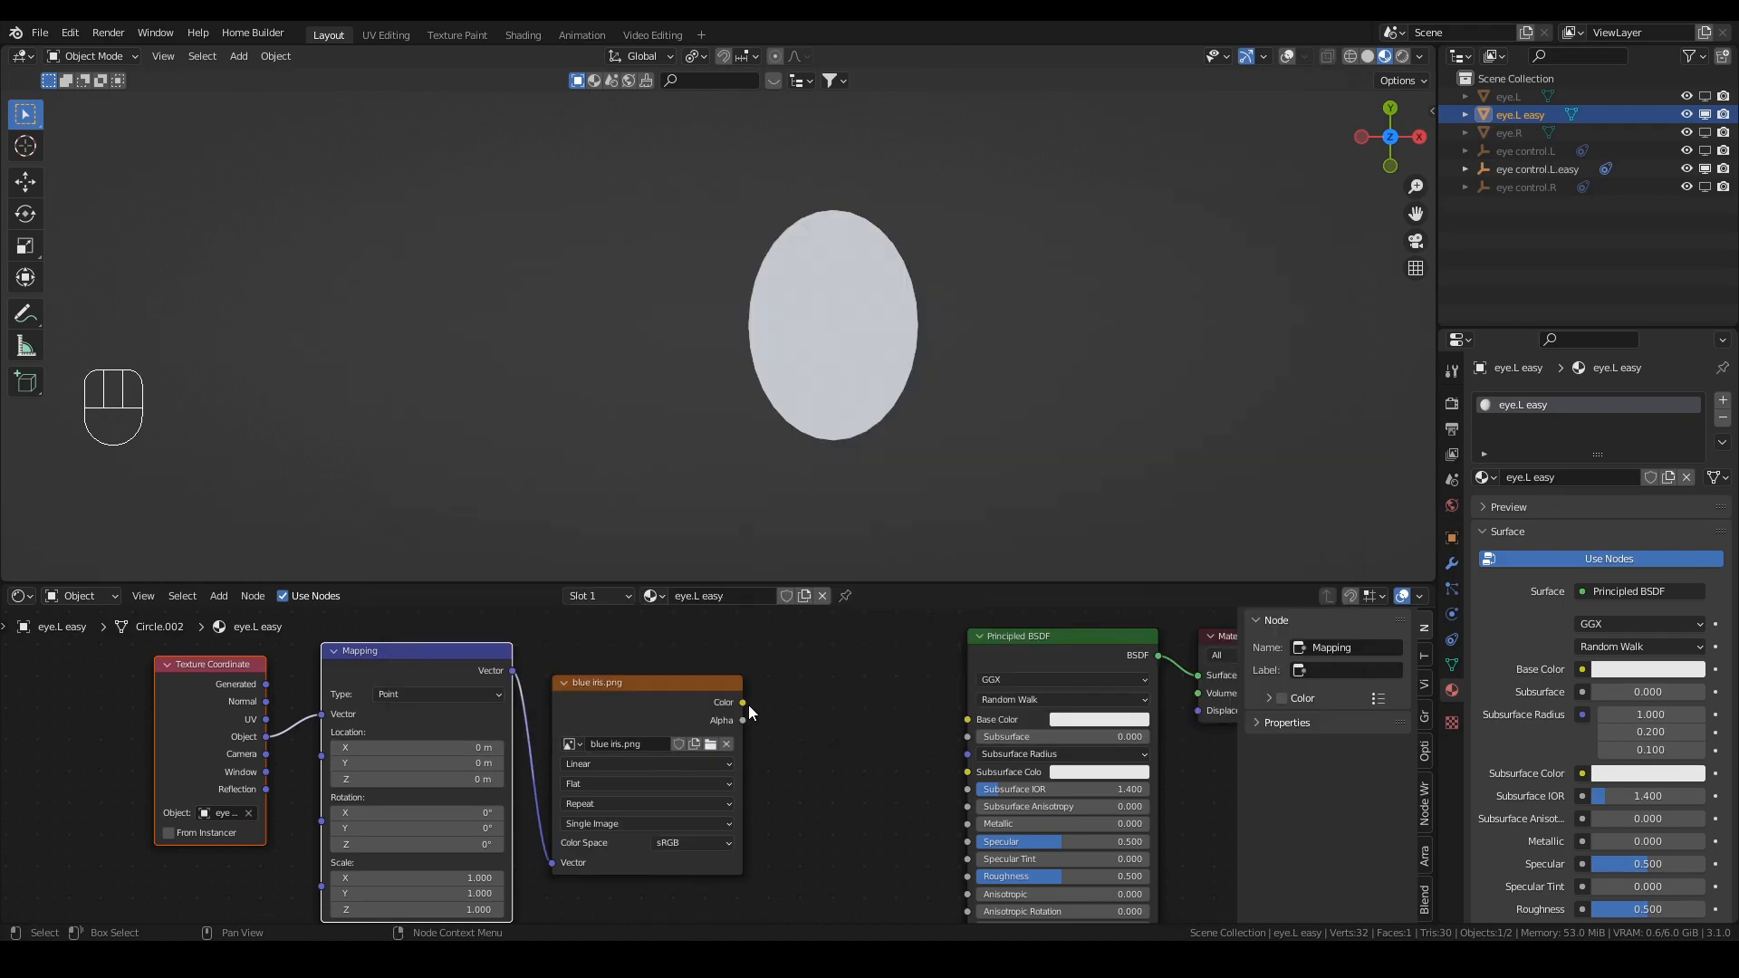
pyautogui.moveTo(743, 702); pyautogui.dragTo(968, 720)
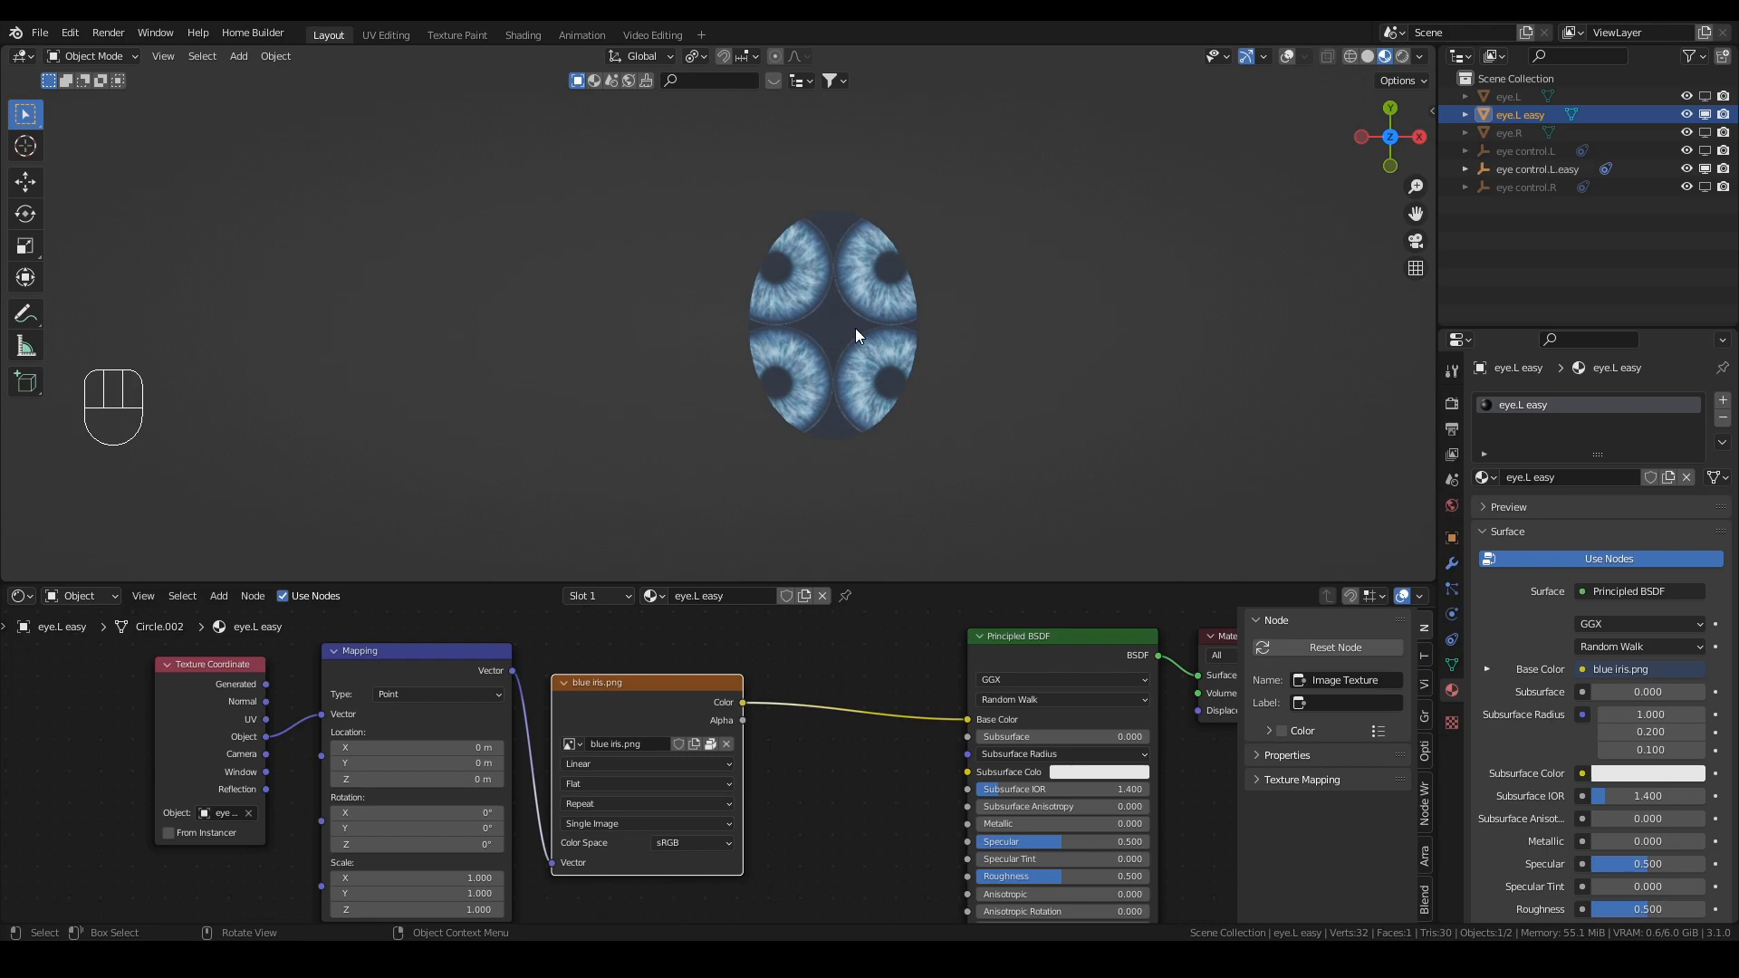
pyautogui.click(618, 803)
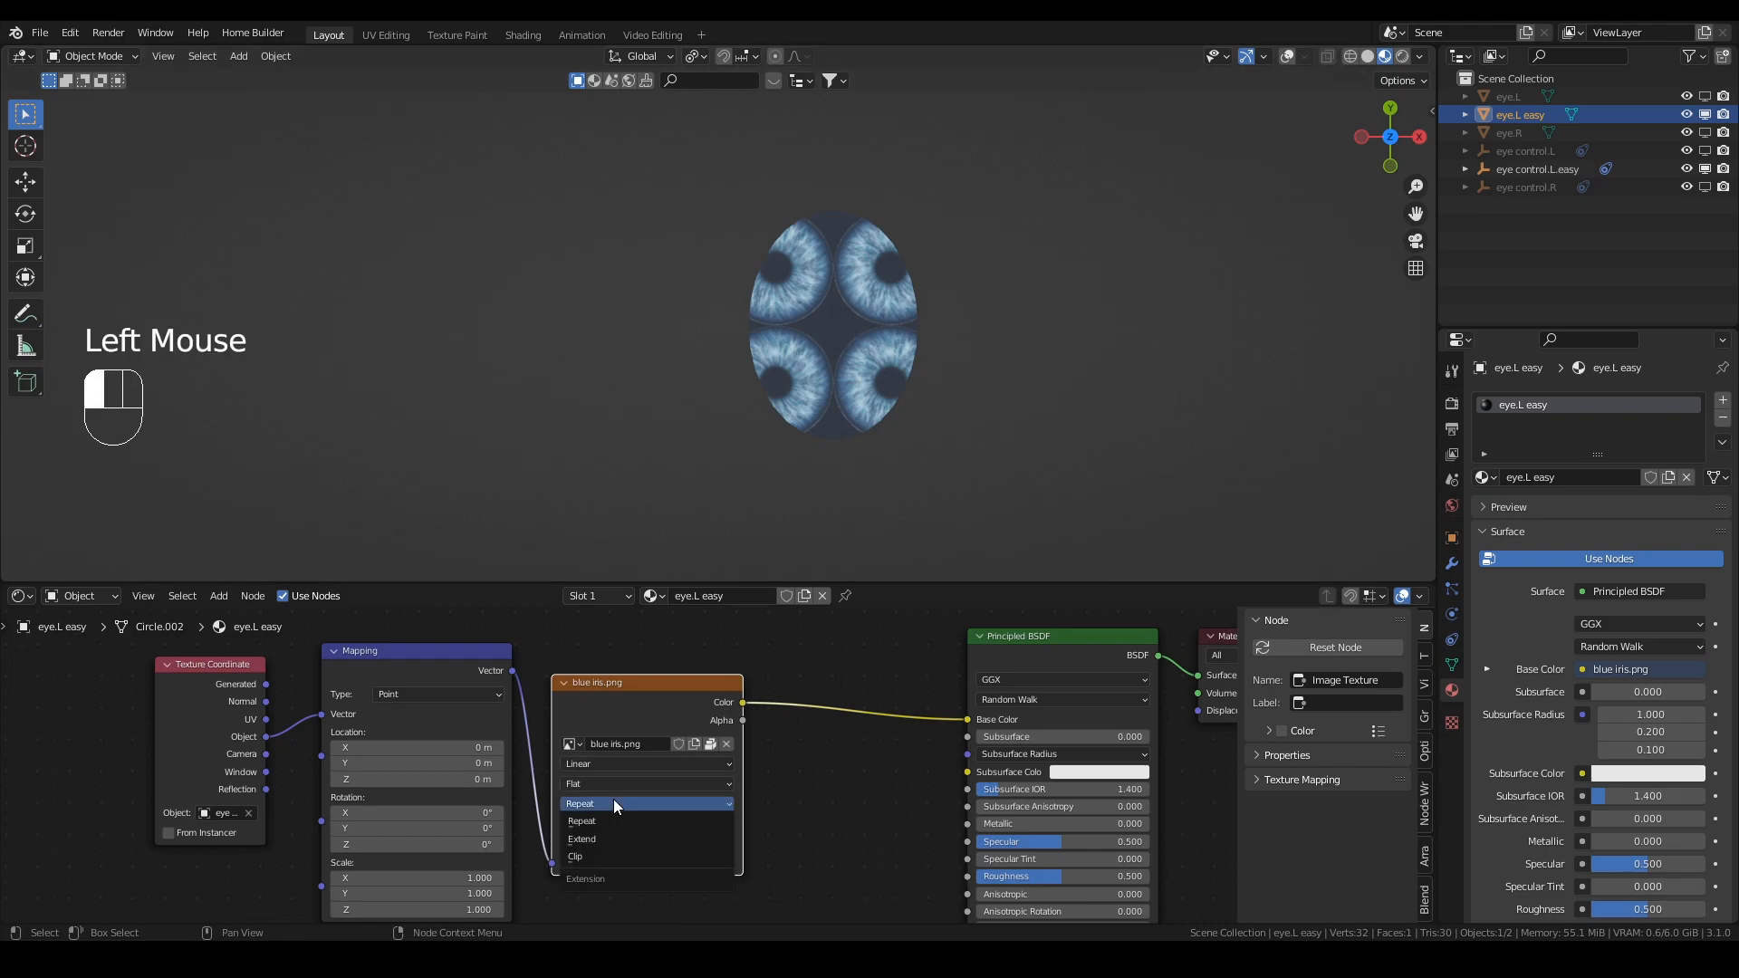
pyautogui.click(601, 857)
# Step: Set the Mapping node's X and Y location to 0.5 m to centre the iris image
pyautogui.moveTo(442, 748); pyautogui.dragTo(442, 764)
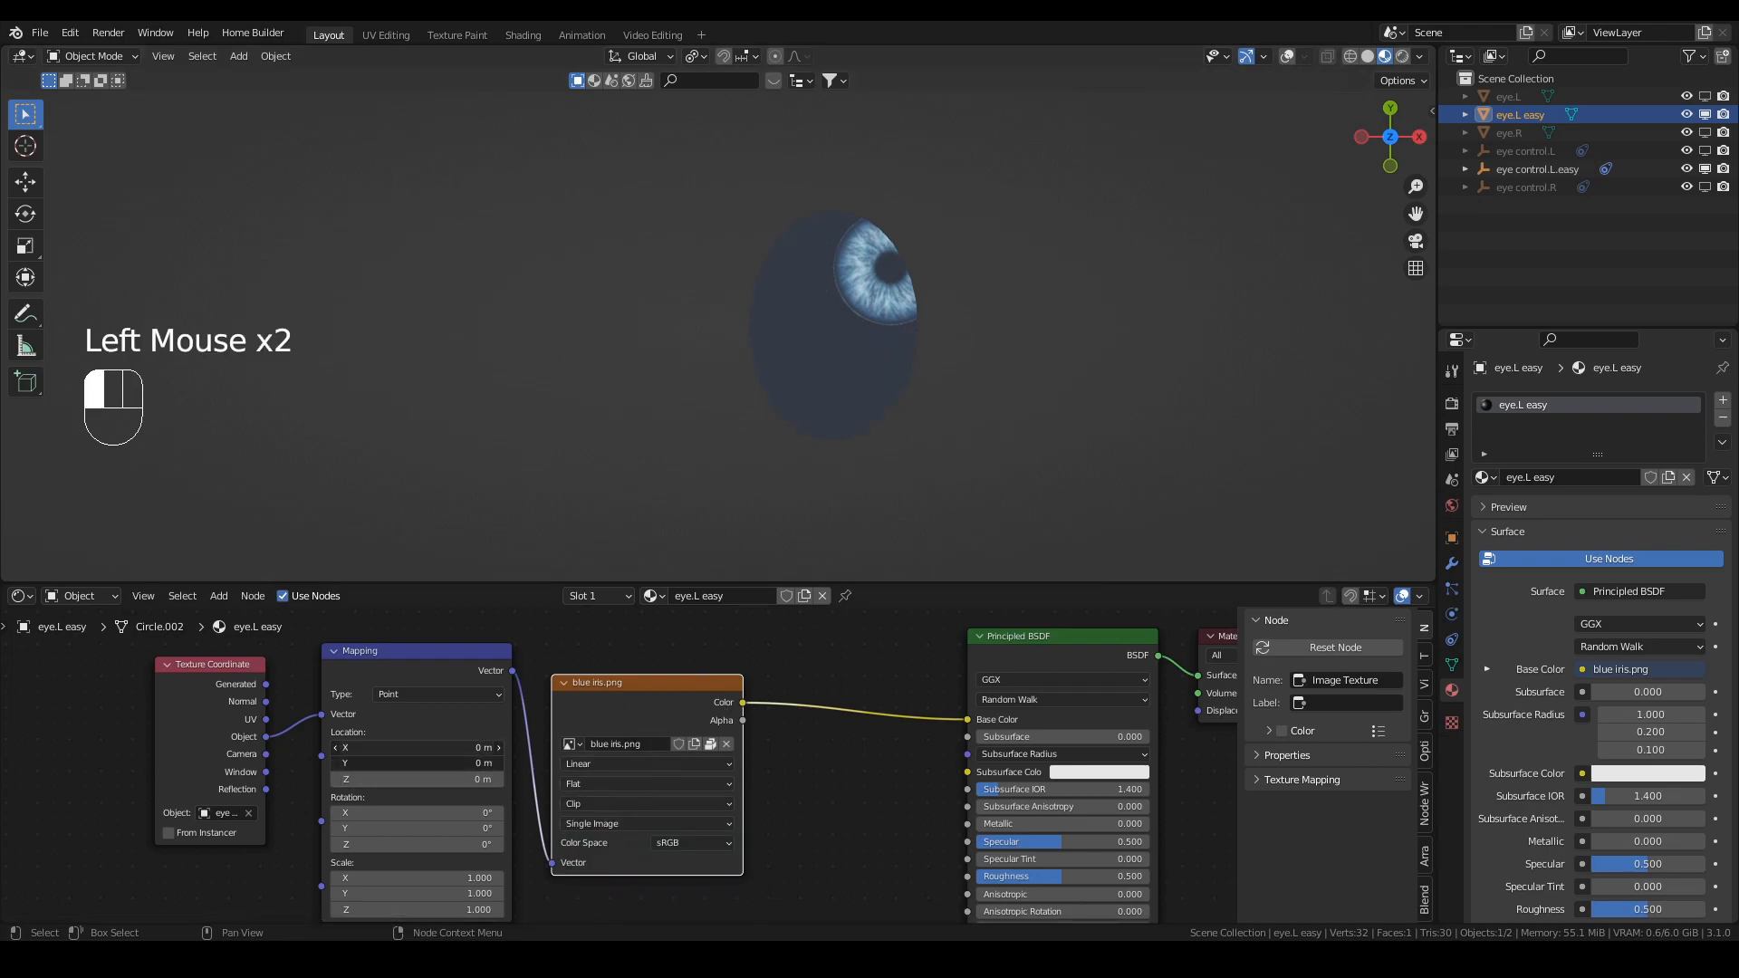
pyautogui.write('.5')
pyautogui.press('Return')
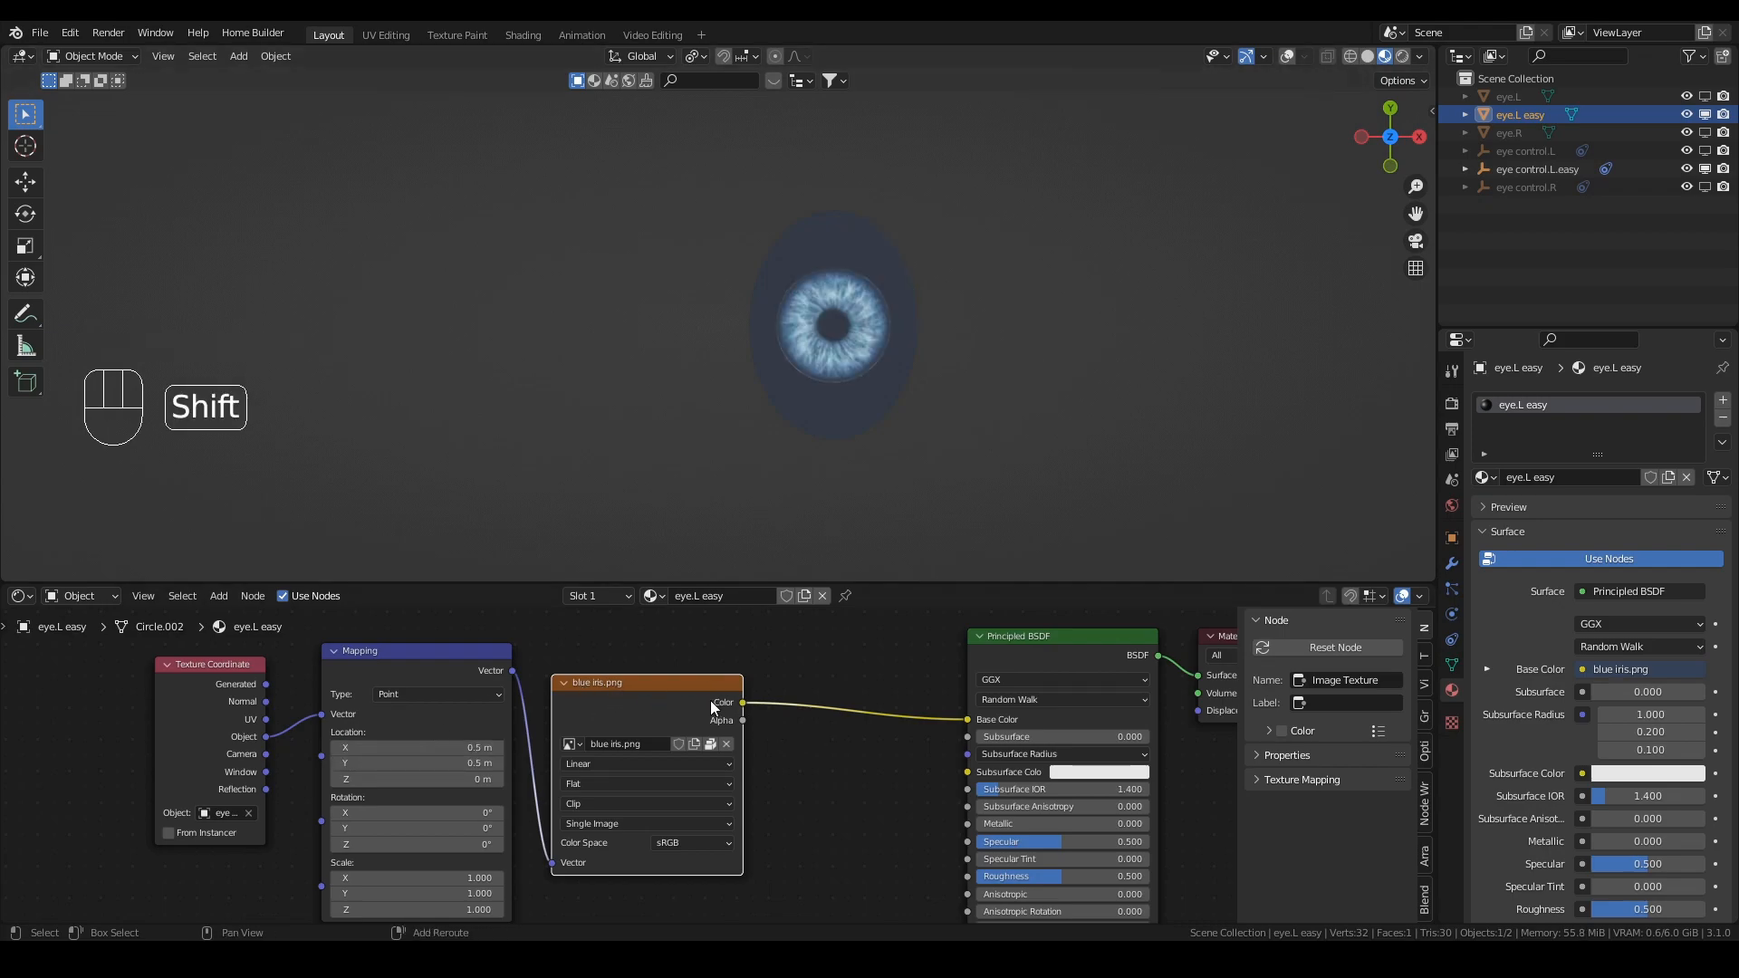
# Step: Insert a MixRGB node on the link between the blue iris.png texture and the Principled BSDF
pyautogui.hotkey('shift', 'a')
pyautogui.hotkey('shift', 'a')
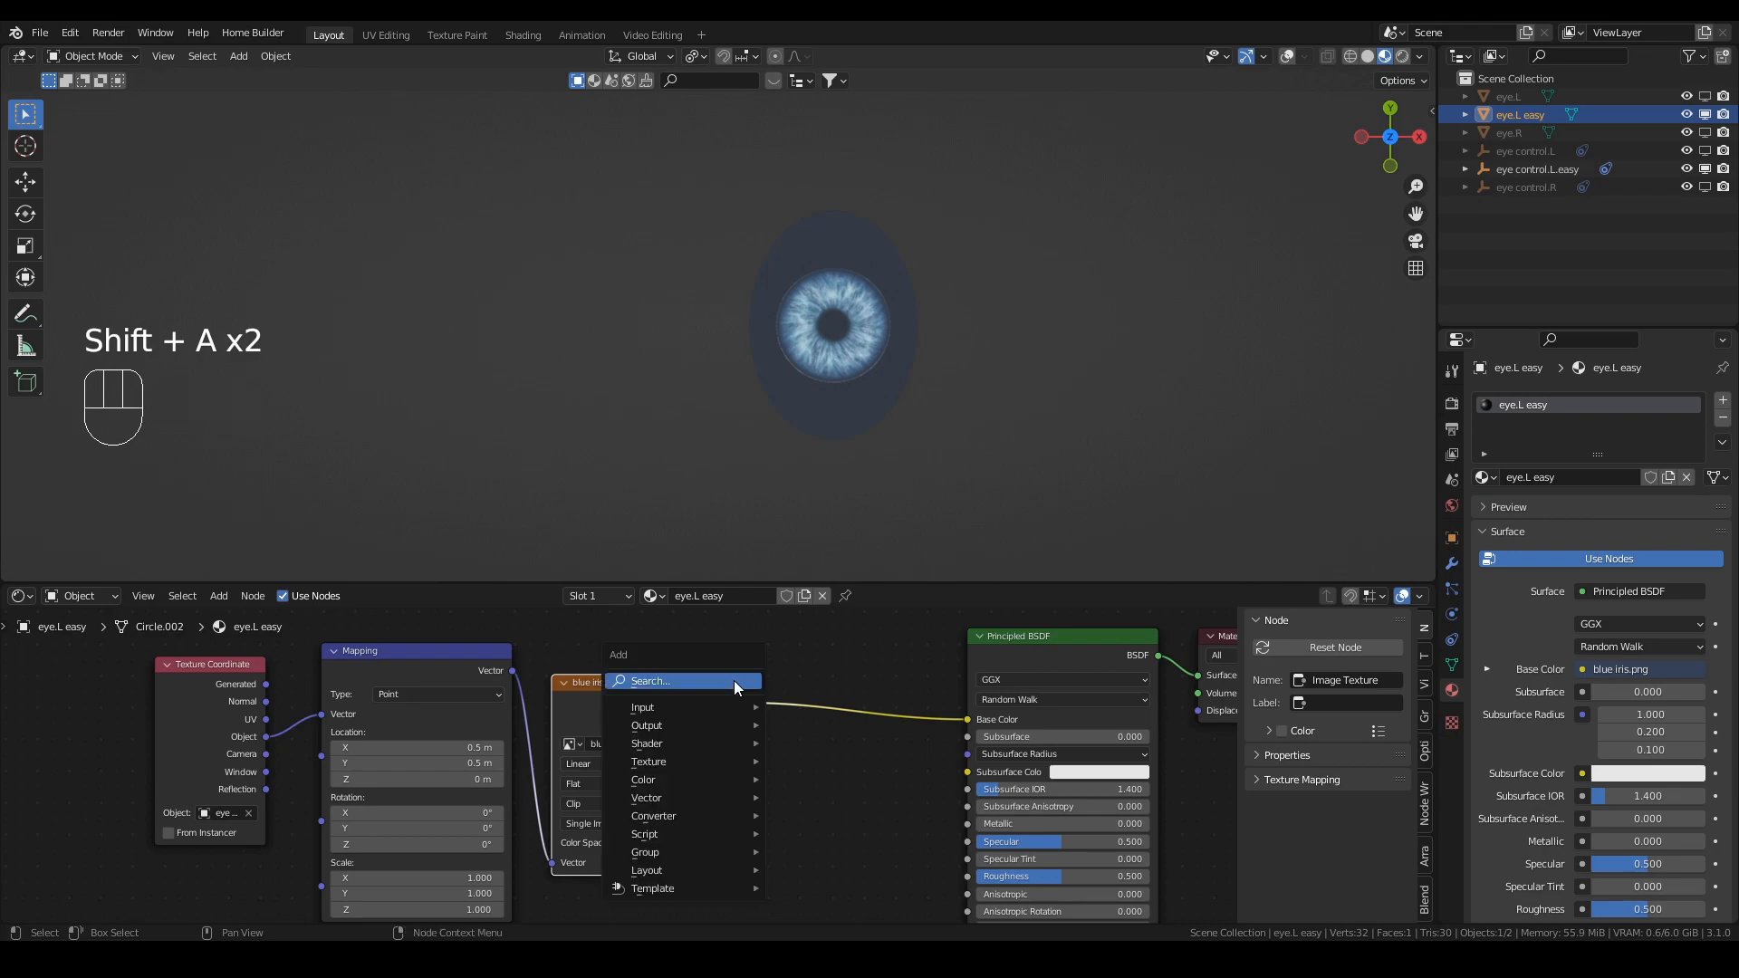
pyautogui.click(733, 687)
pyautogui.write('mix')
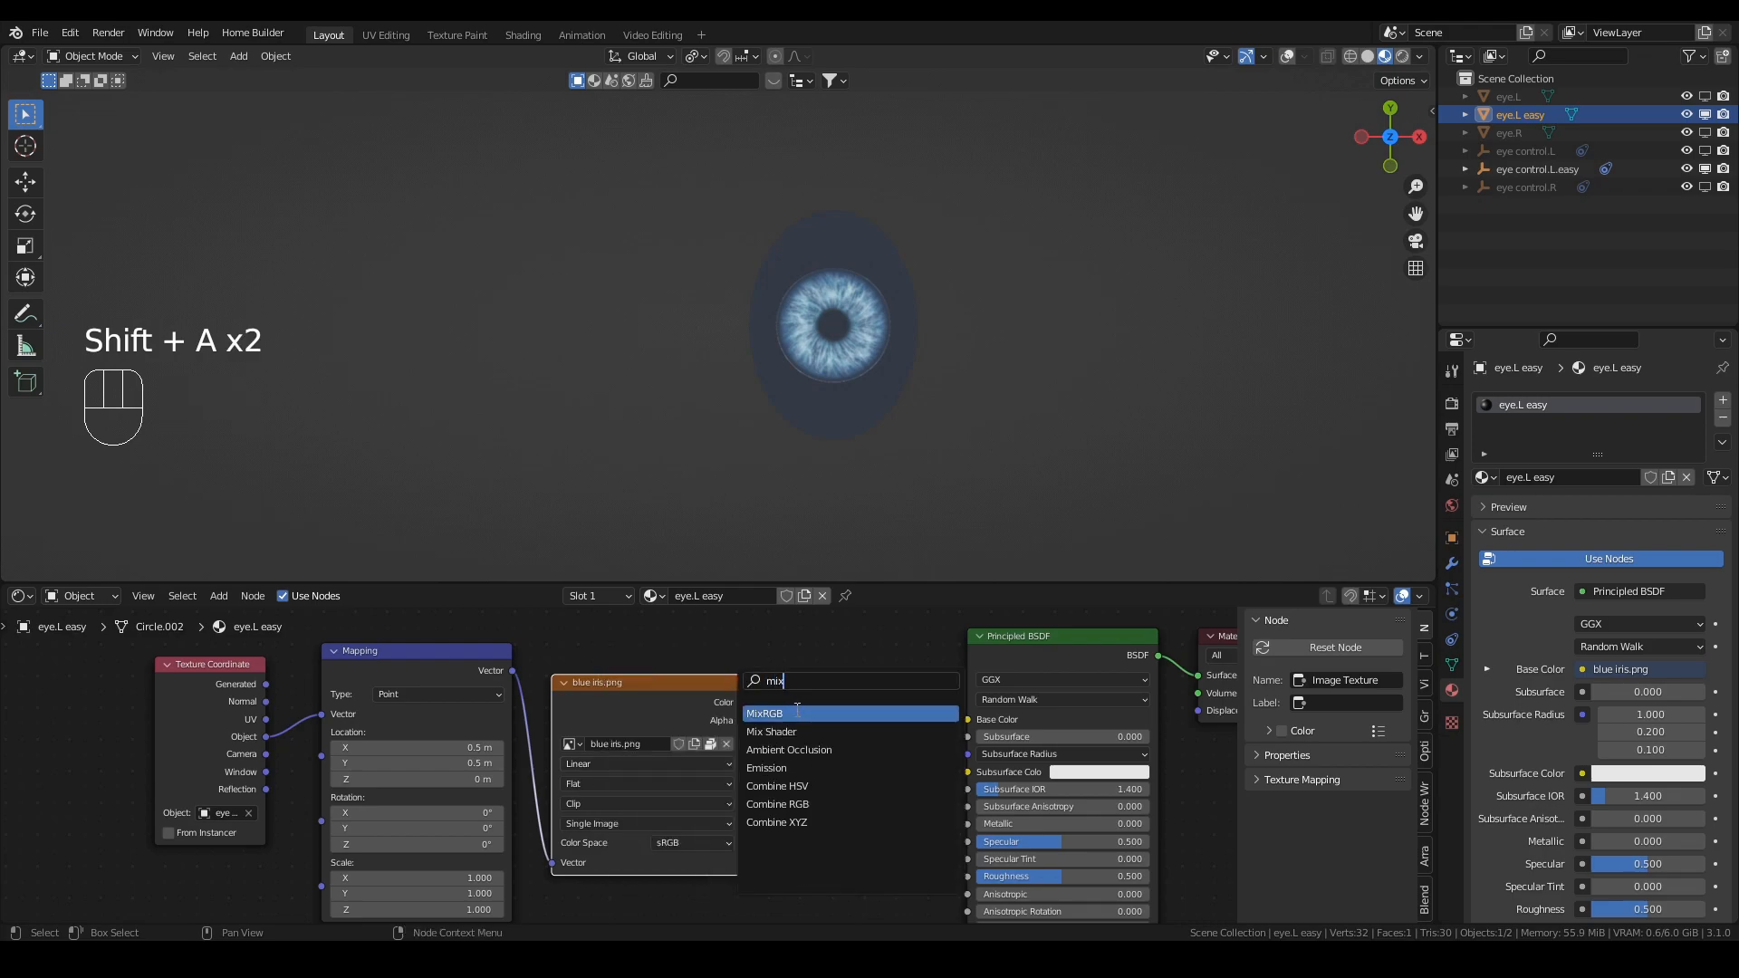
pyautogui.click(797, 713)
pyautogui.click(864, 715)
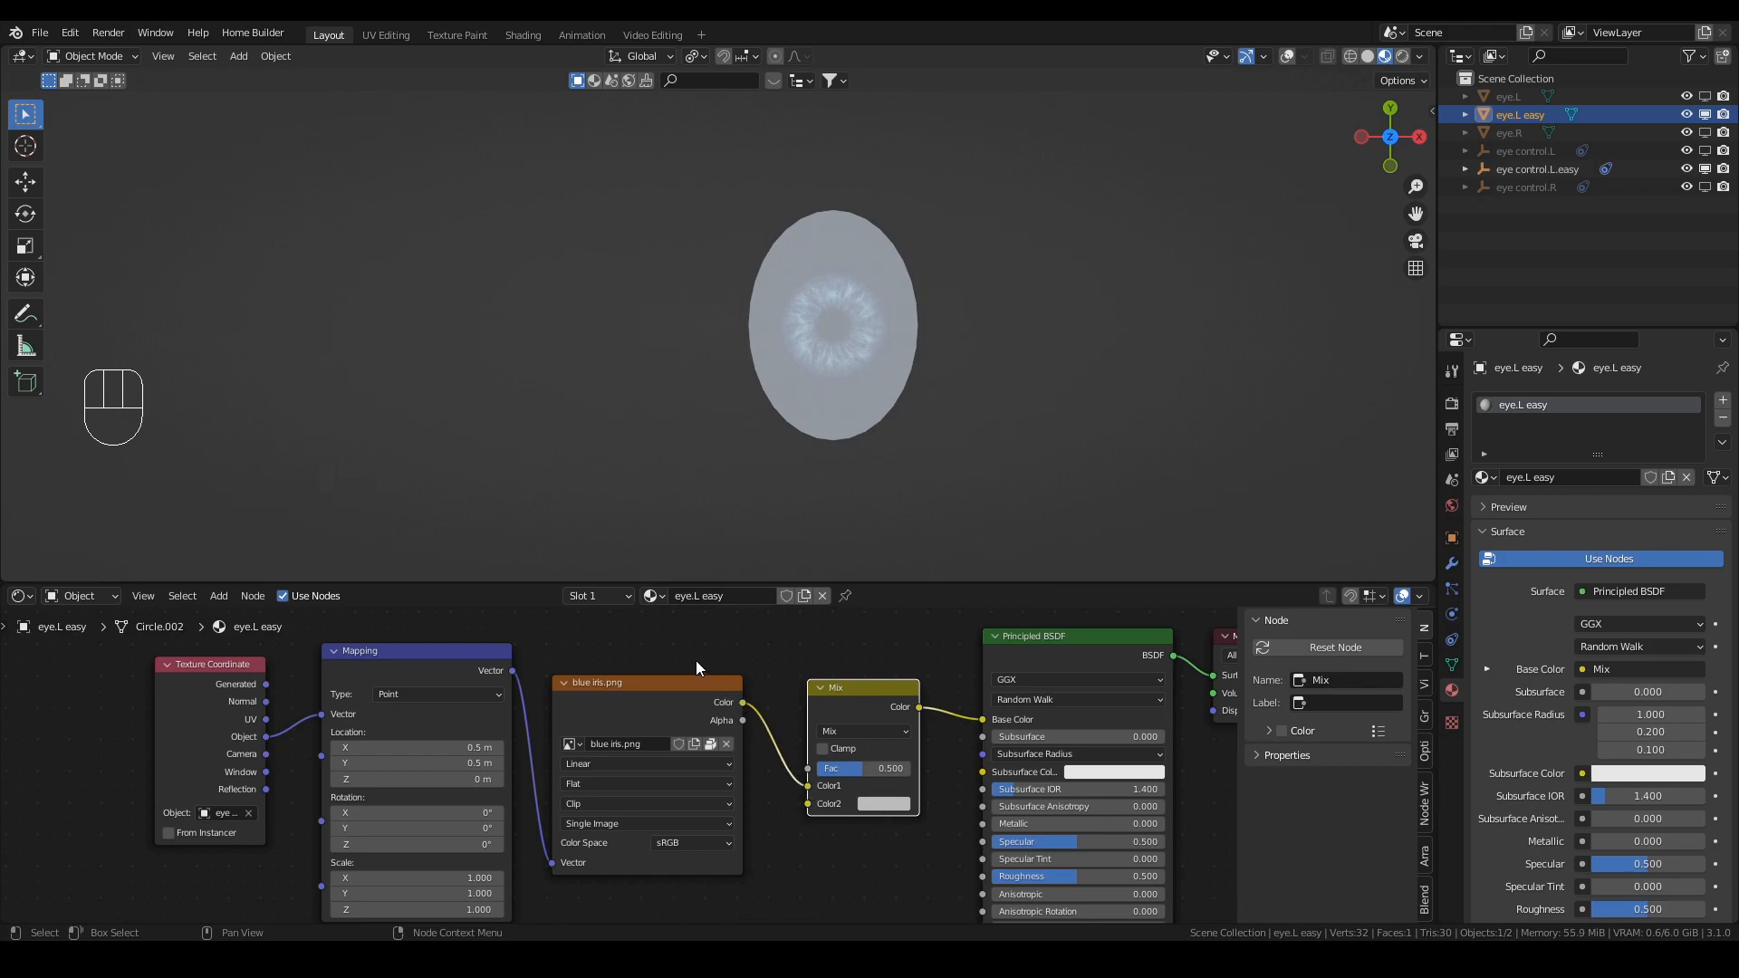
# Step: Link the iris image's Color to the Mix node's Color2 and its Alpha to Fac, and set Color1 to white
pyautogui.moveTo(808, 785); pyautogui.dragTo(807, 804)
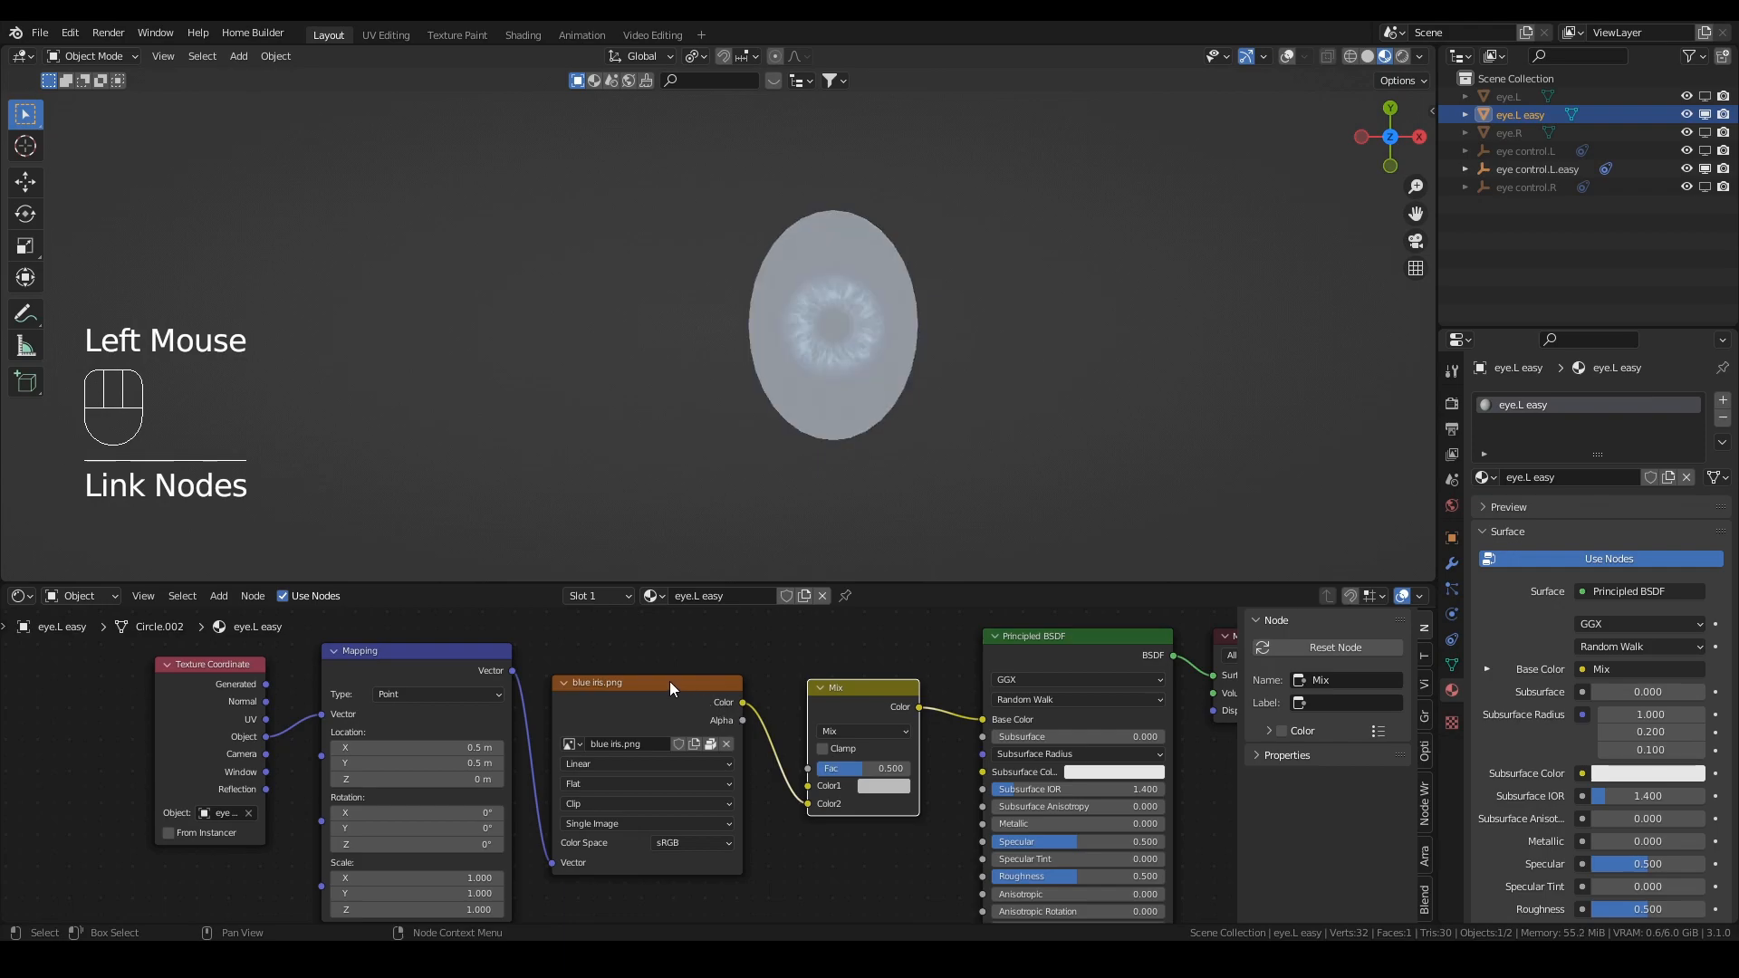
pyautogui.moveTo(742, 720); pyautogui.dragTo(811, 769)
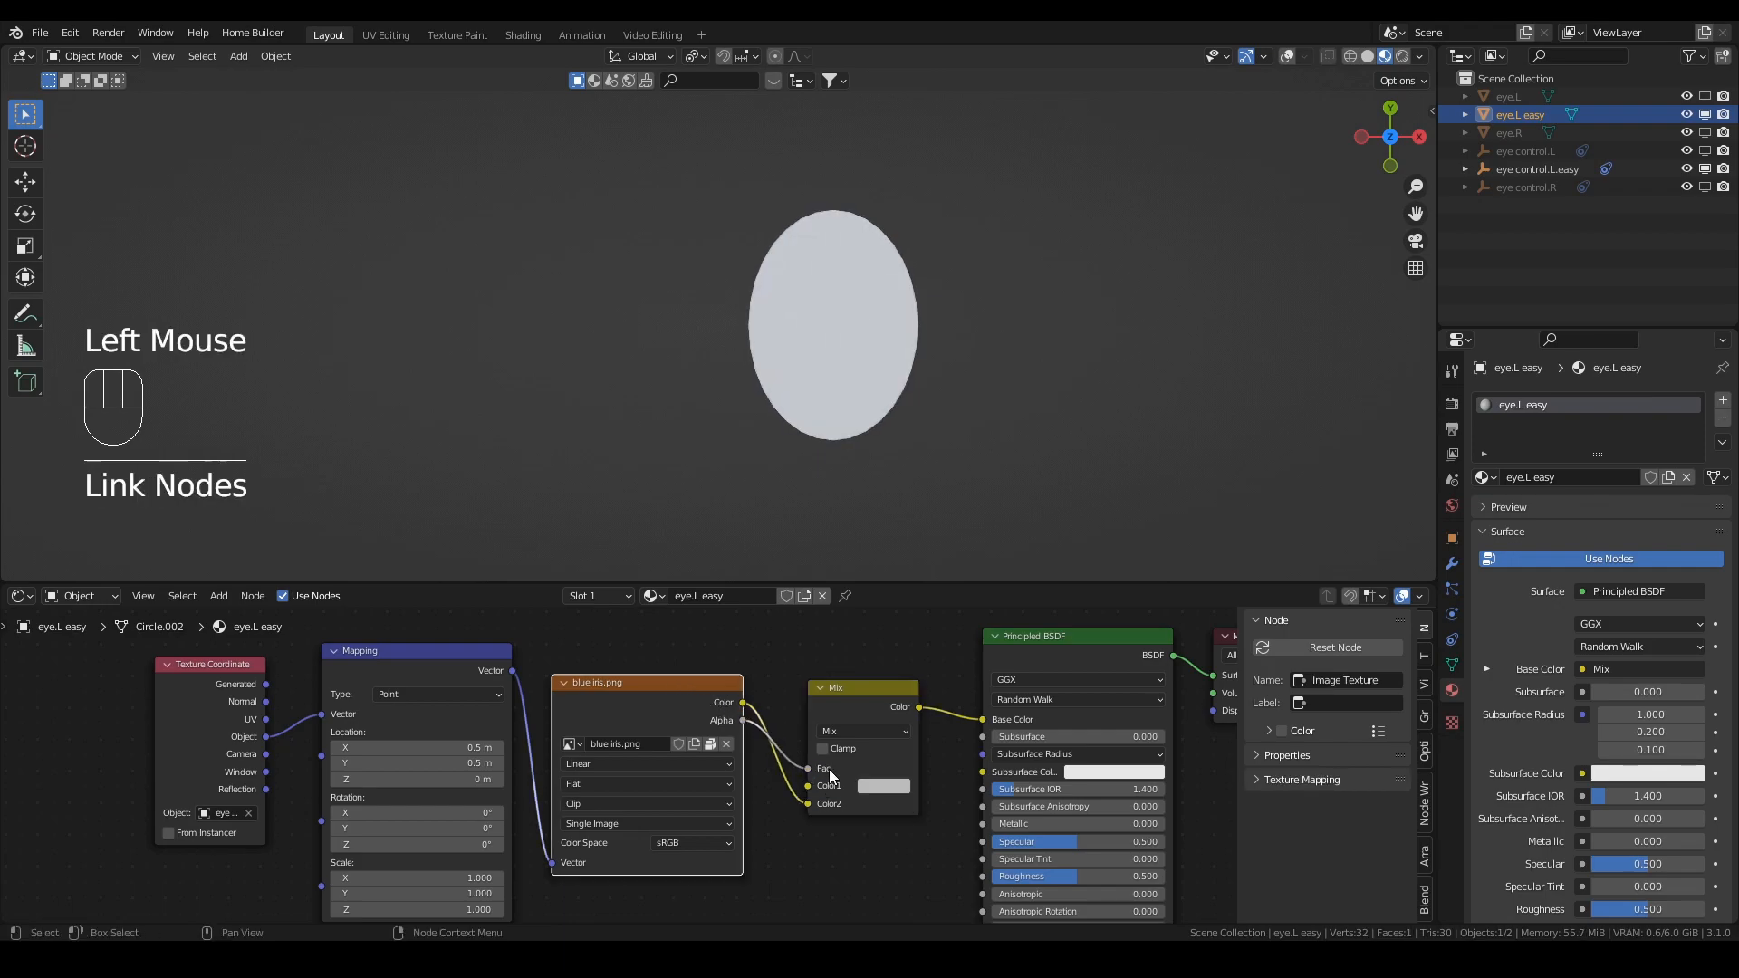
pyautogui.click(881, 786)
pyautogui.moveTo(997, 611); pyautogui.dragTo(995, 562)
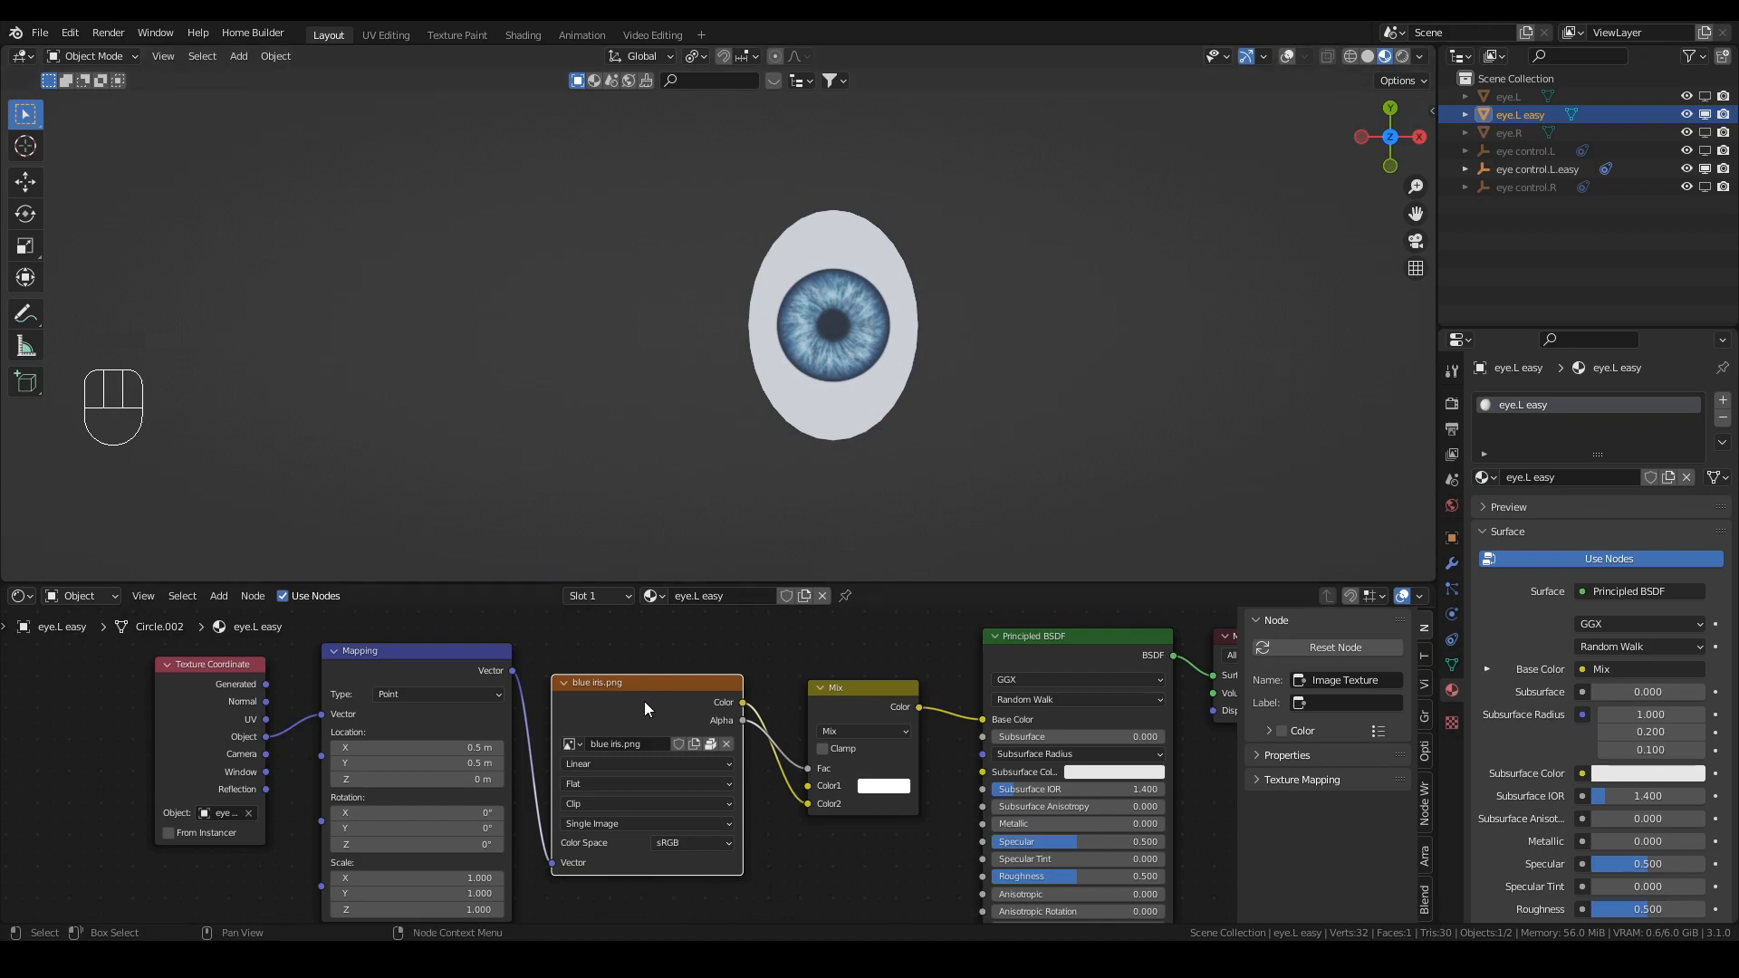
# Step: Try a Mapping scale of 2 on all axes for the iris image, replacing it with 1.2
pyautogui.moveTo(445, 897); pyautogui.dragTo(518, 768, button='middle')
pyautogui.moveTo(519, 769); pyautogui.dragTo(526, 748)
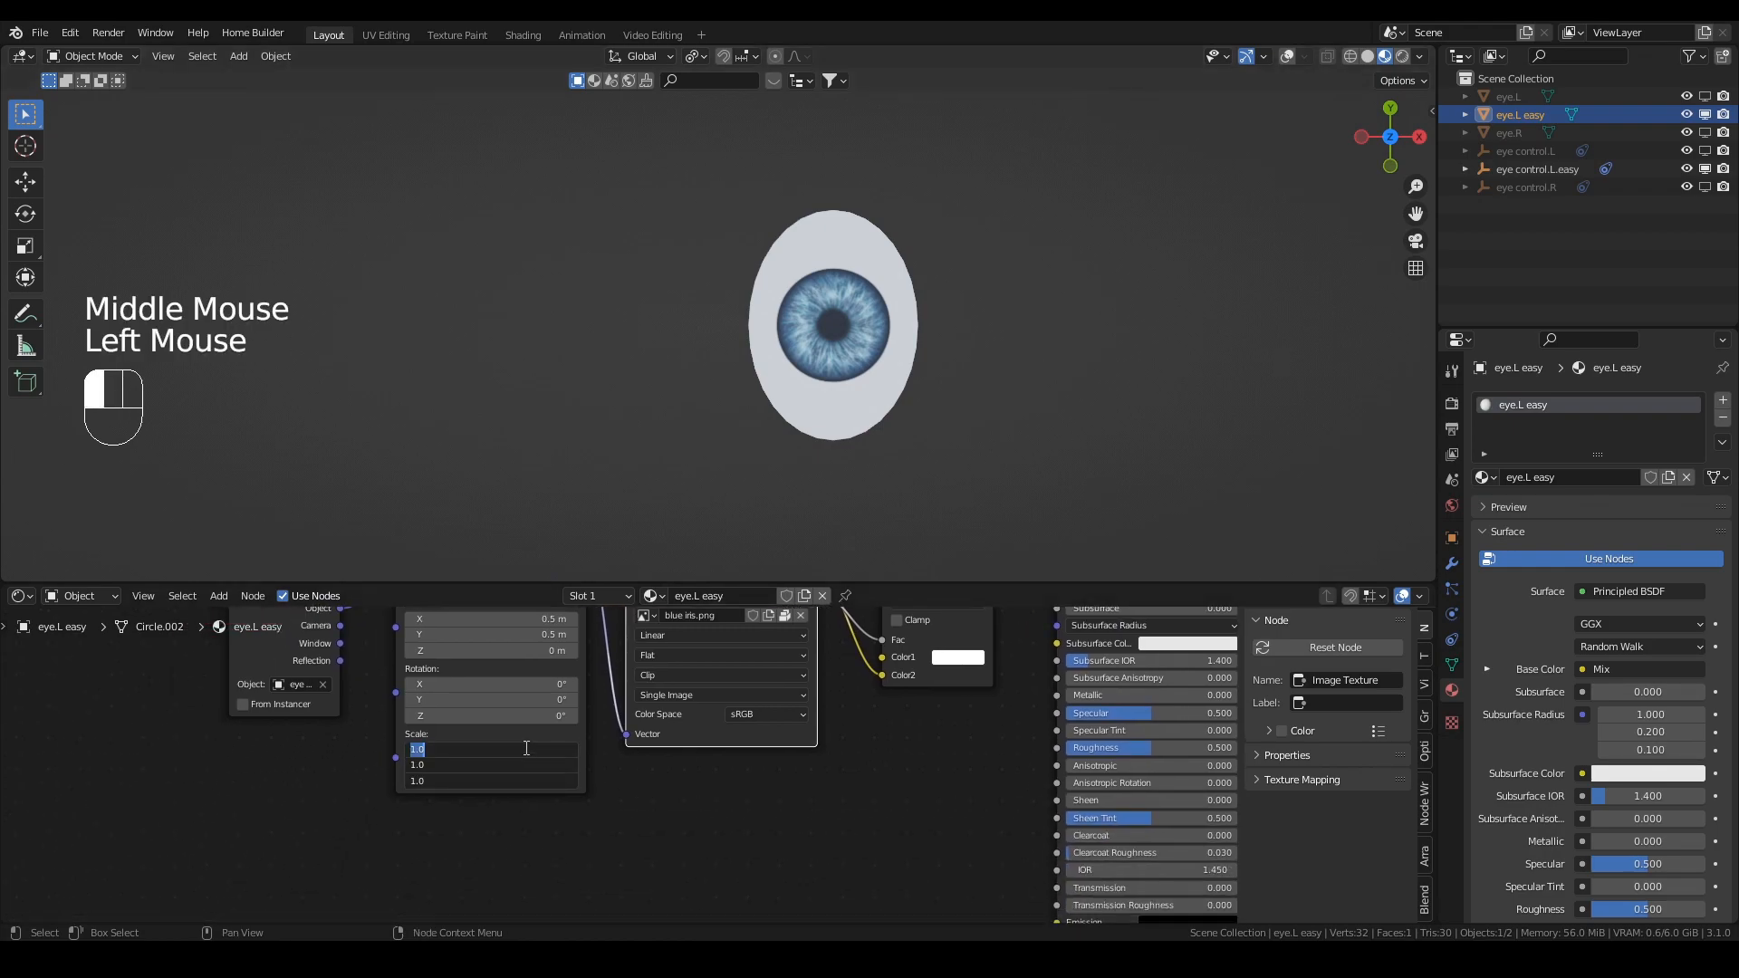
pyautogui.write('2')
pyautogui.press('Return')
pyautogui.doubleClick(526, 743)
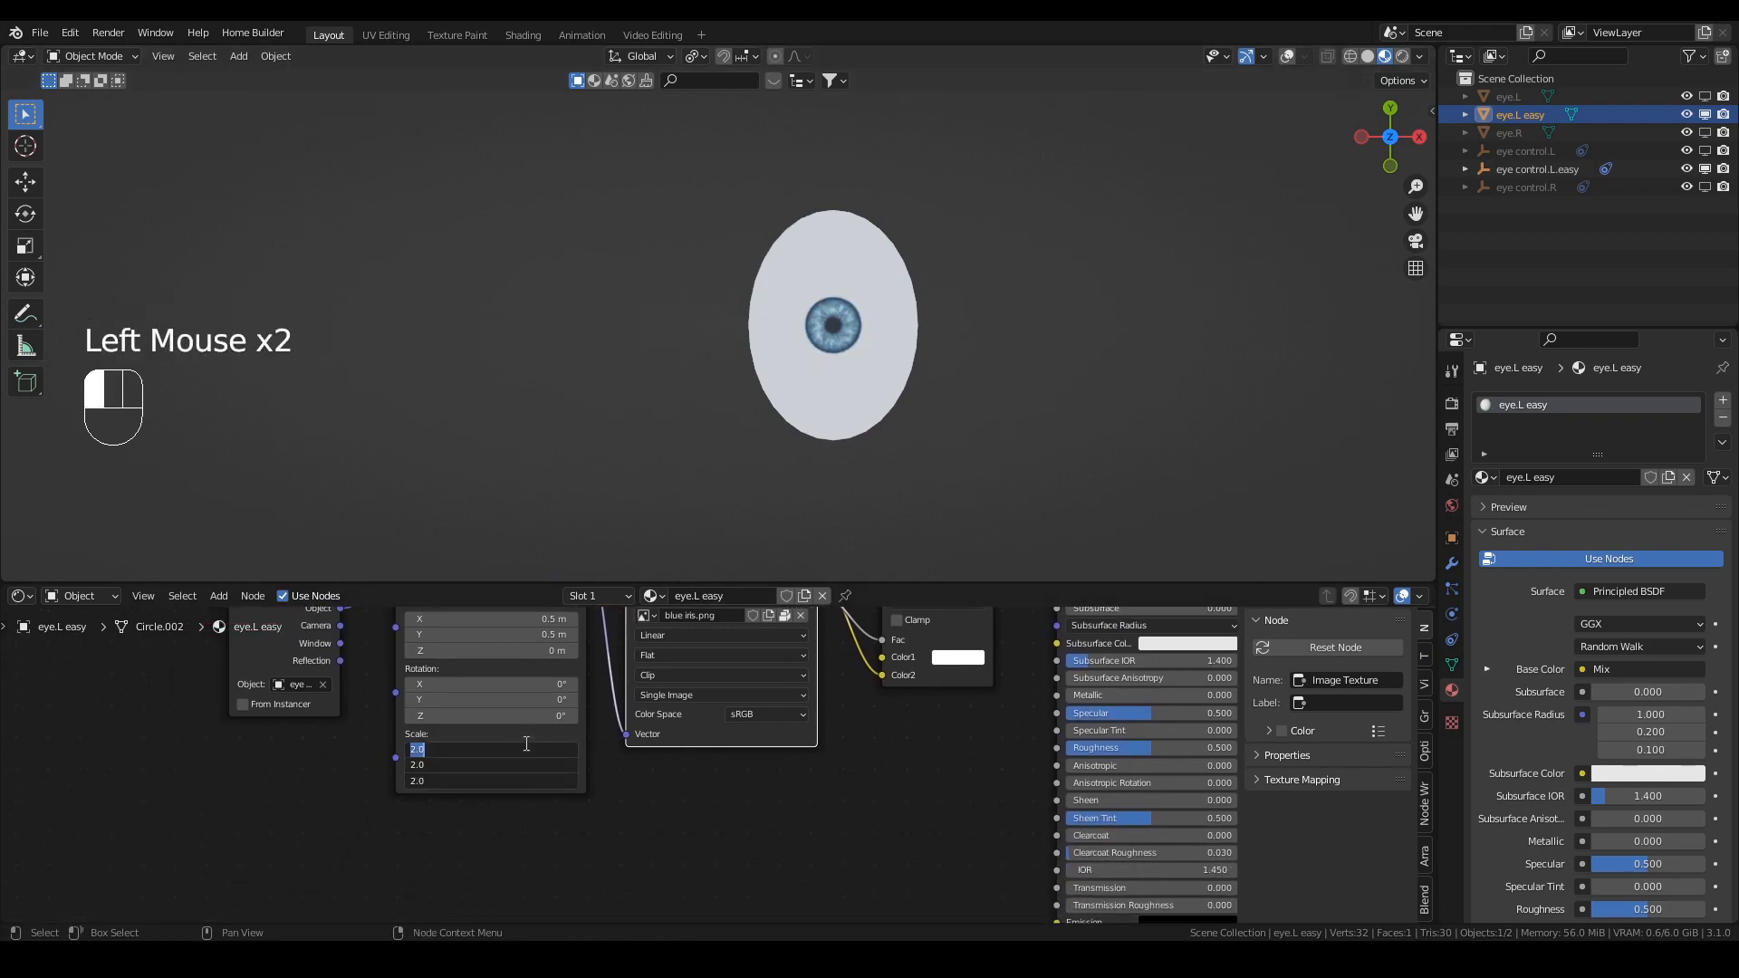
pyautogui.write('1')
pyautogui.press('Return')
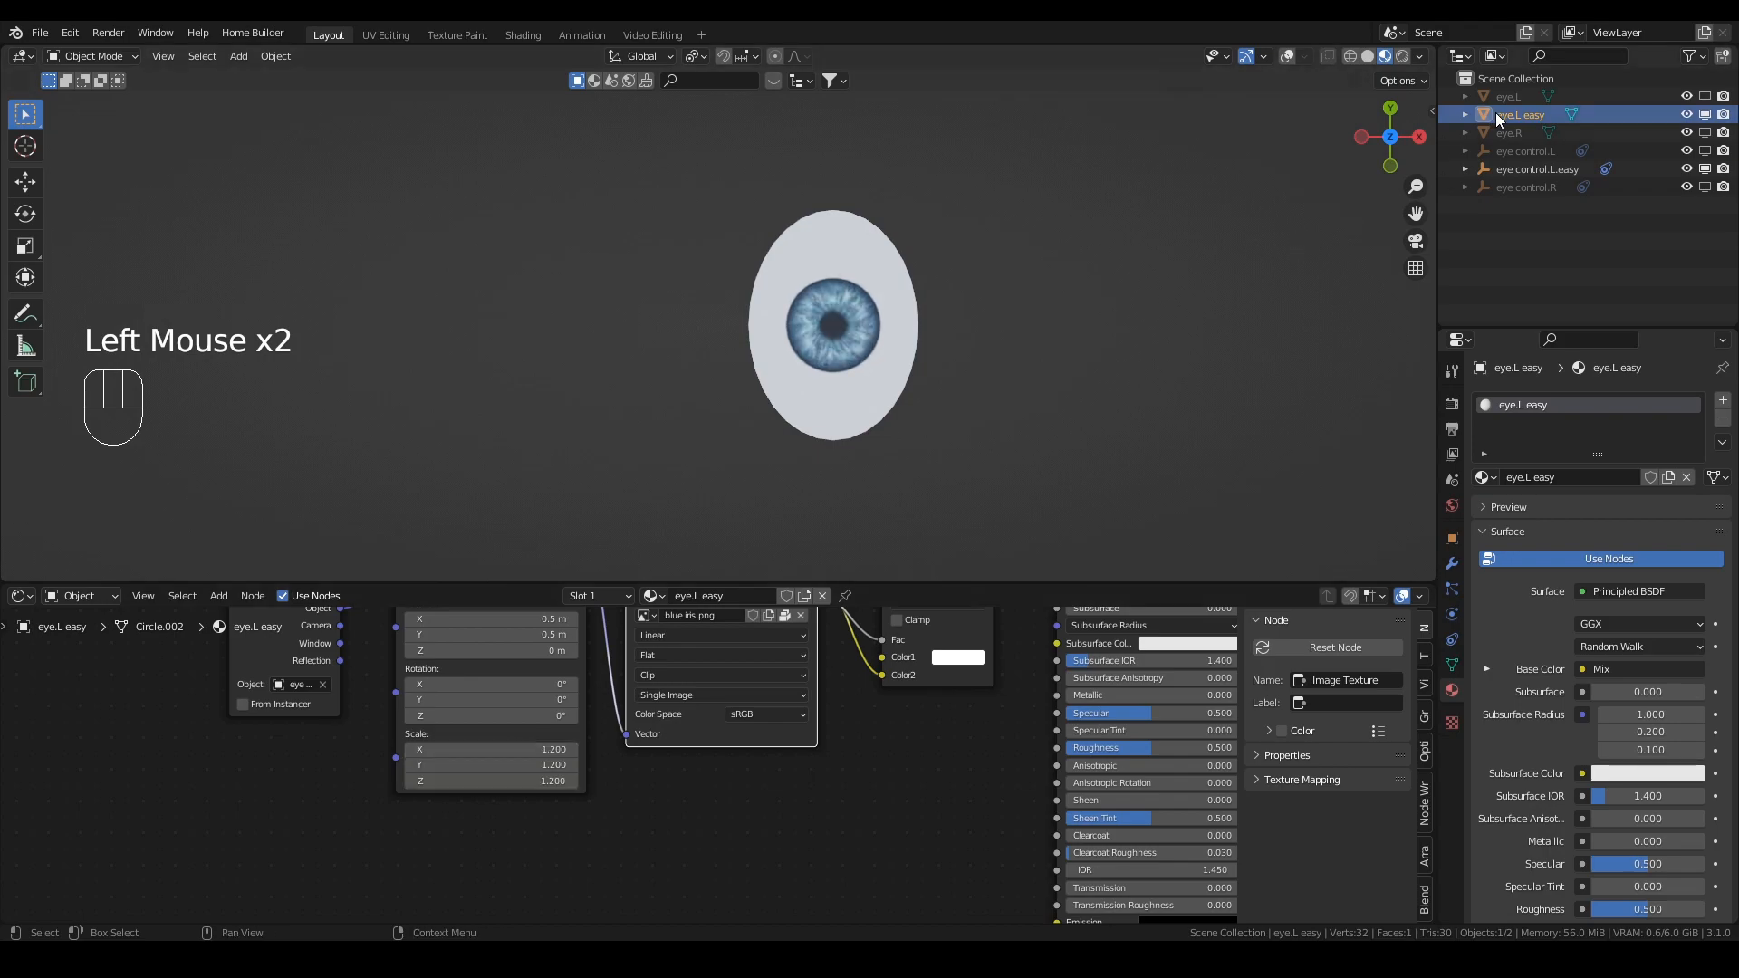
# Step: Test-move eye control.L.easy to examine how the iris follows, cancelling the move, and reselect the eye.L easy mesh
pyautogui.click(1537, 170)
pyautogui.press('g')
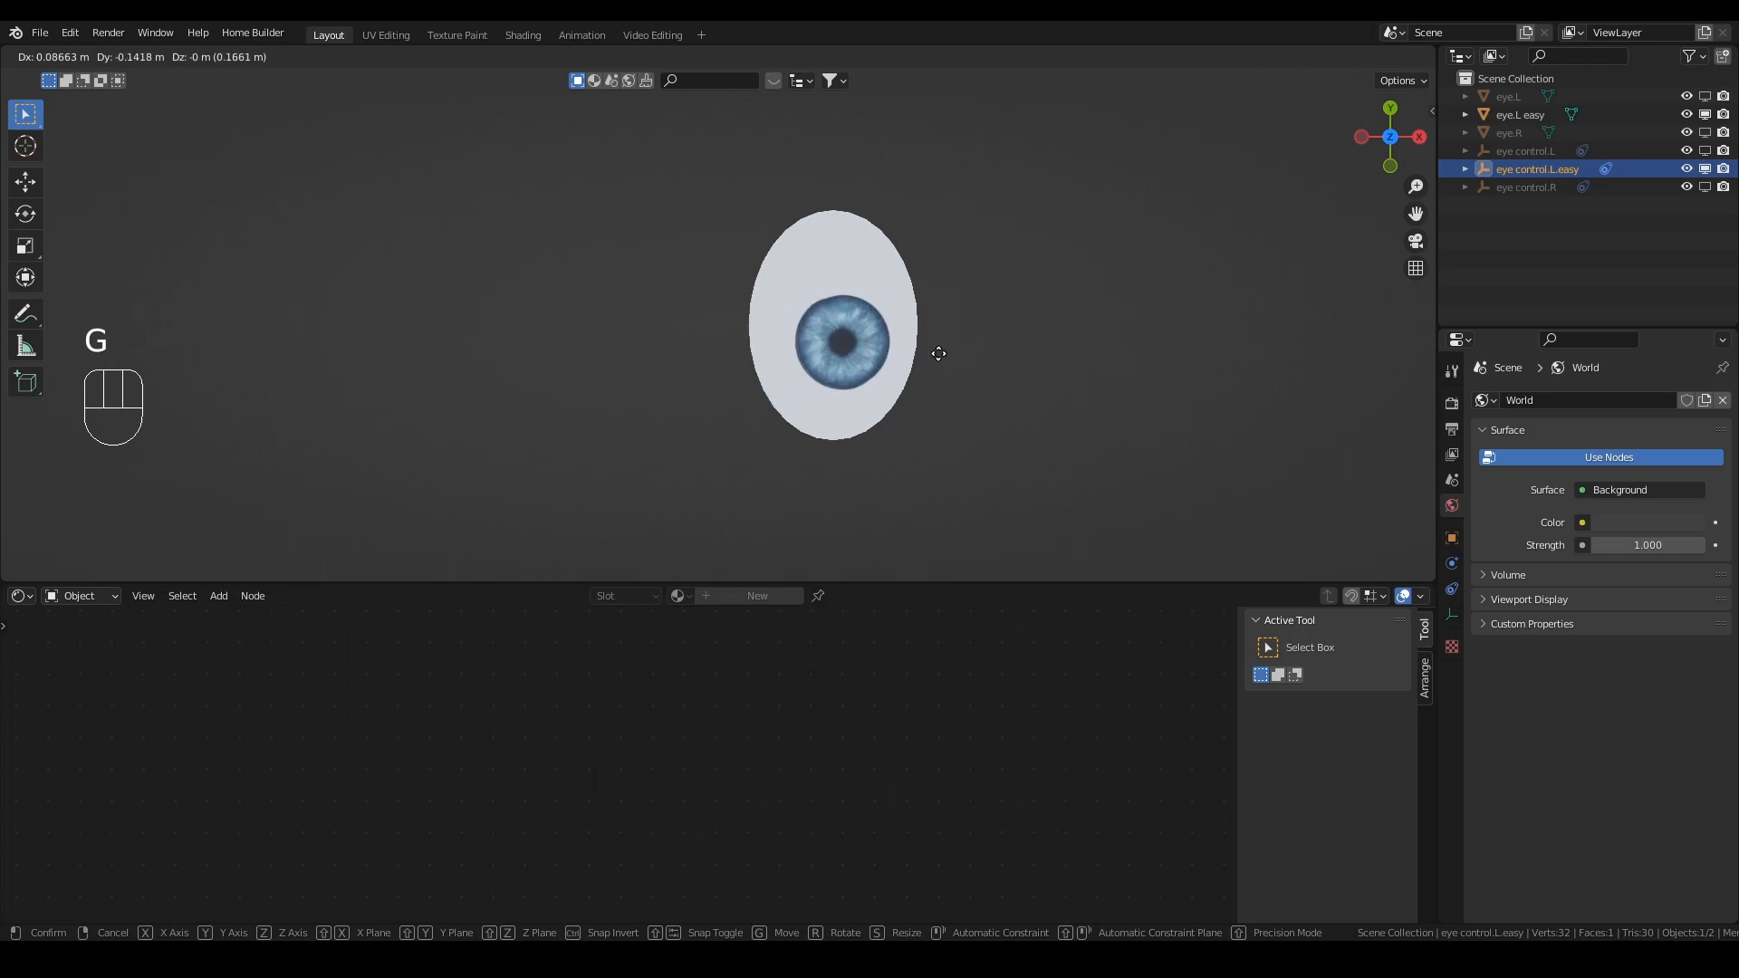
pyautogui.rightClick(917, 350)
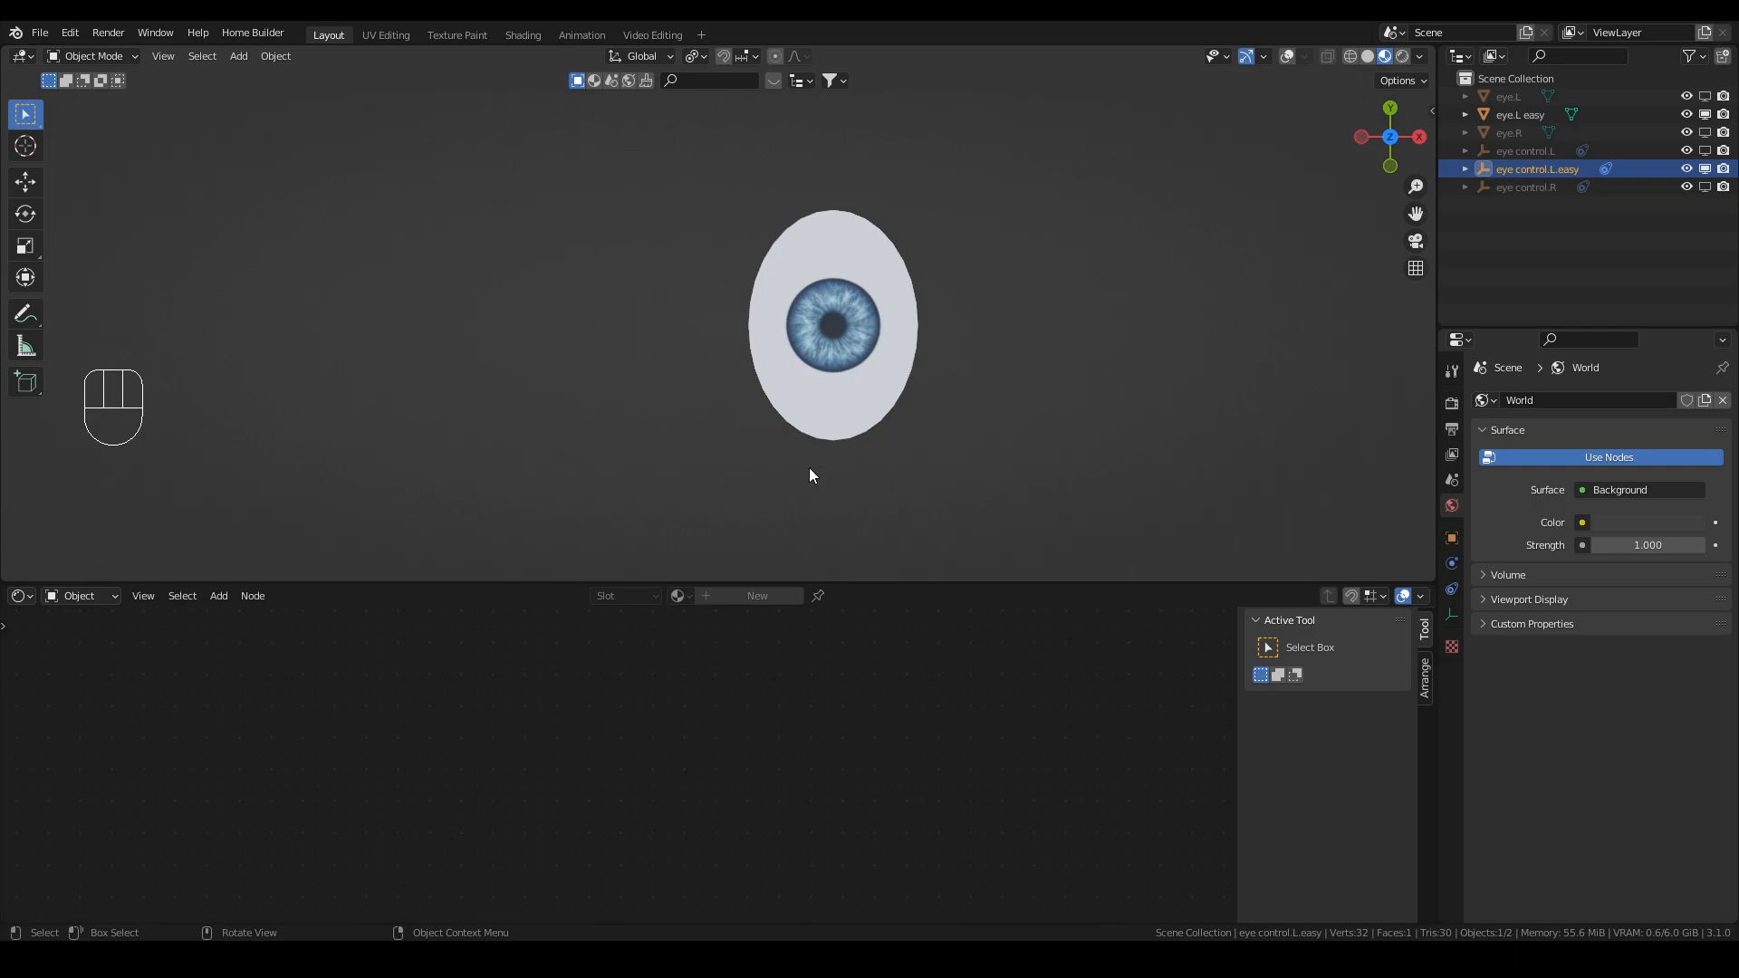
pyautogui.scroll(-1, 838, 654)
pyautogui.click(837, 419)
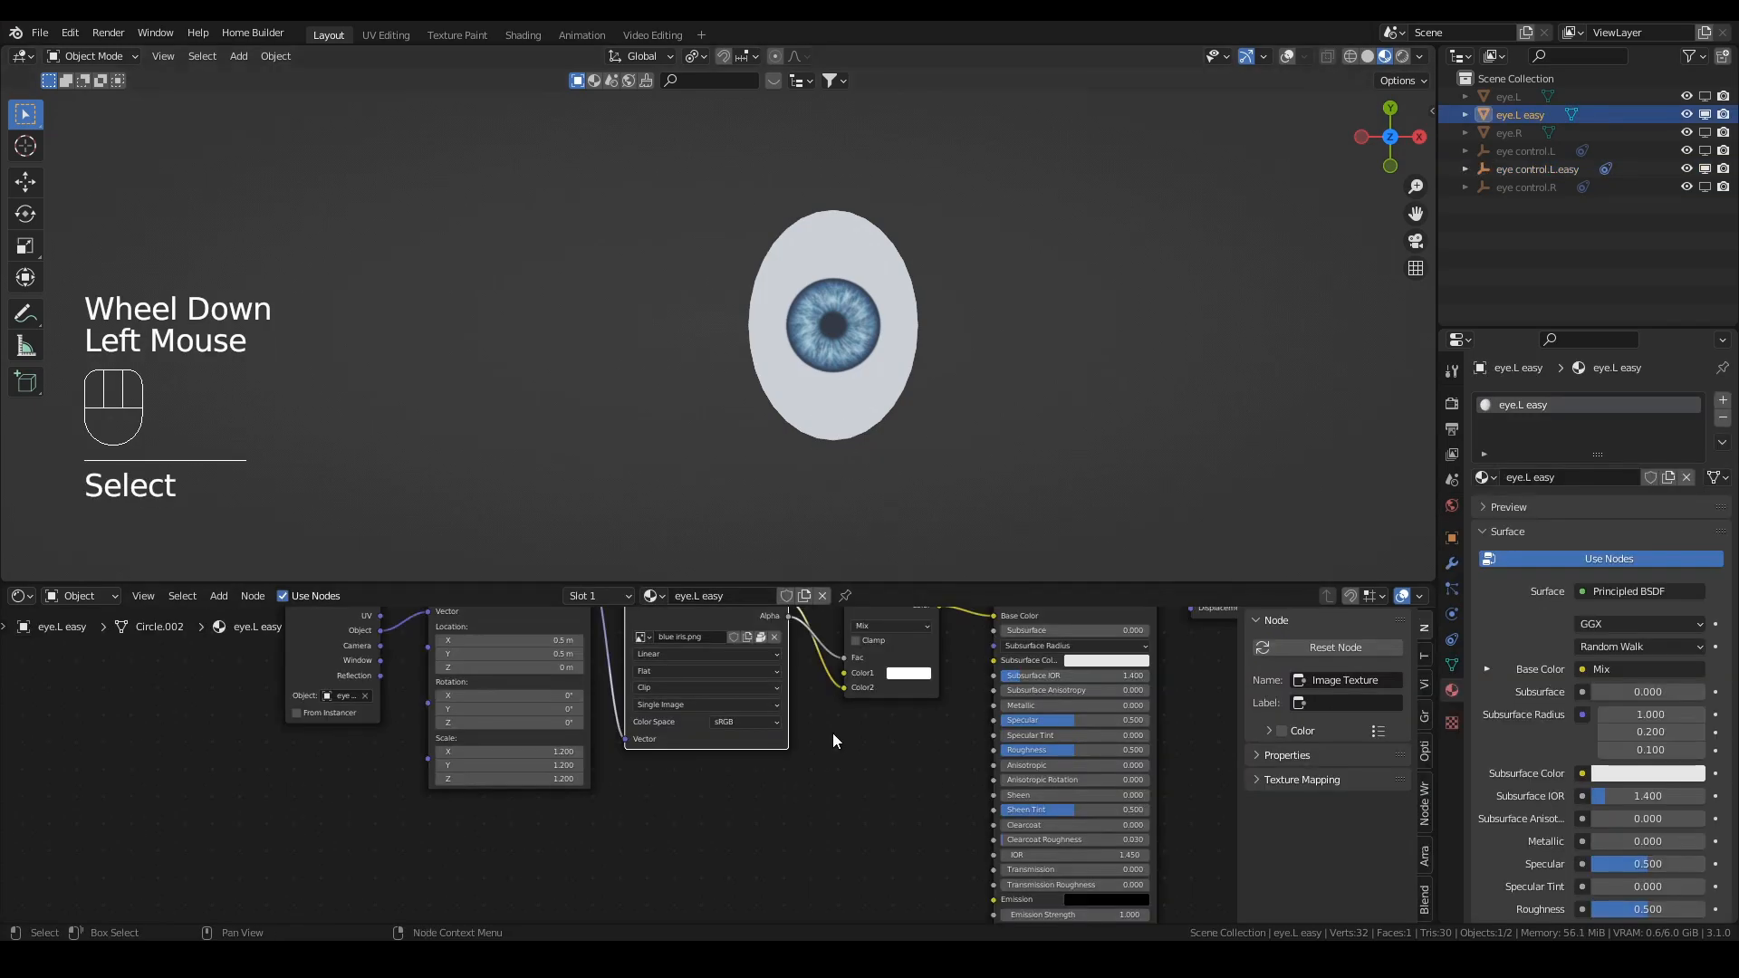
# Step: Move the Material Output node well away from the Principled BSDF to make room for another shader
pyautogui.scroll(-2, 800, 703)
pyautogui.moveTo(800, 704); pyautogui.dragTo(797, 787, button='middle')
pyautogui.scroll(2, 806, 761)
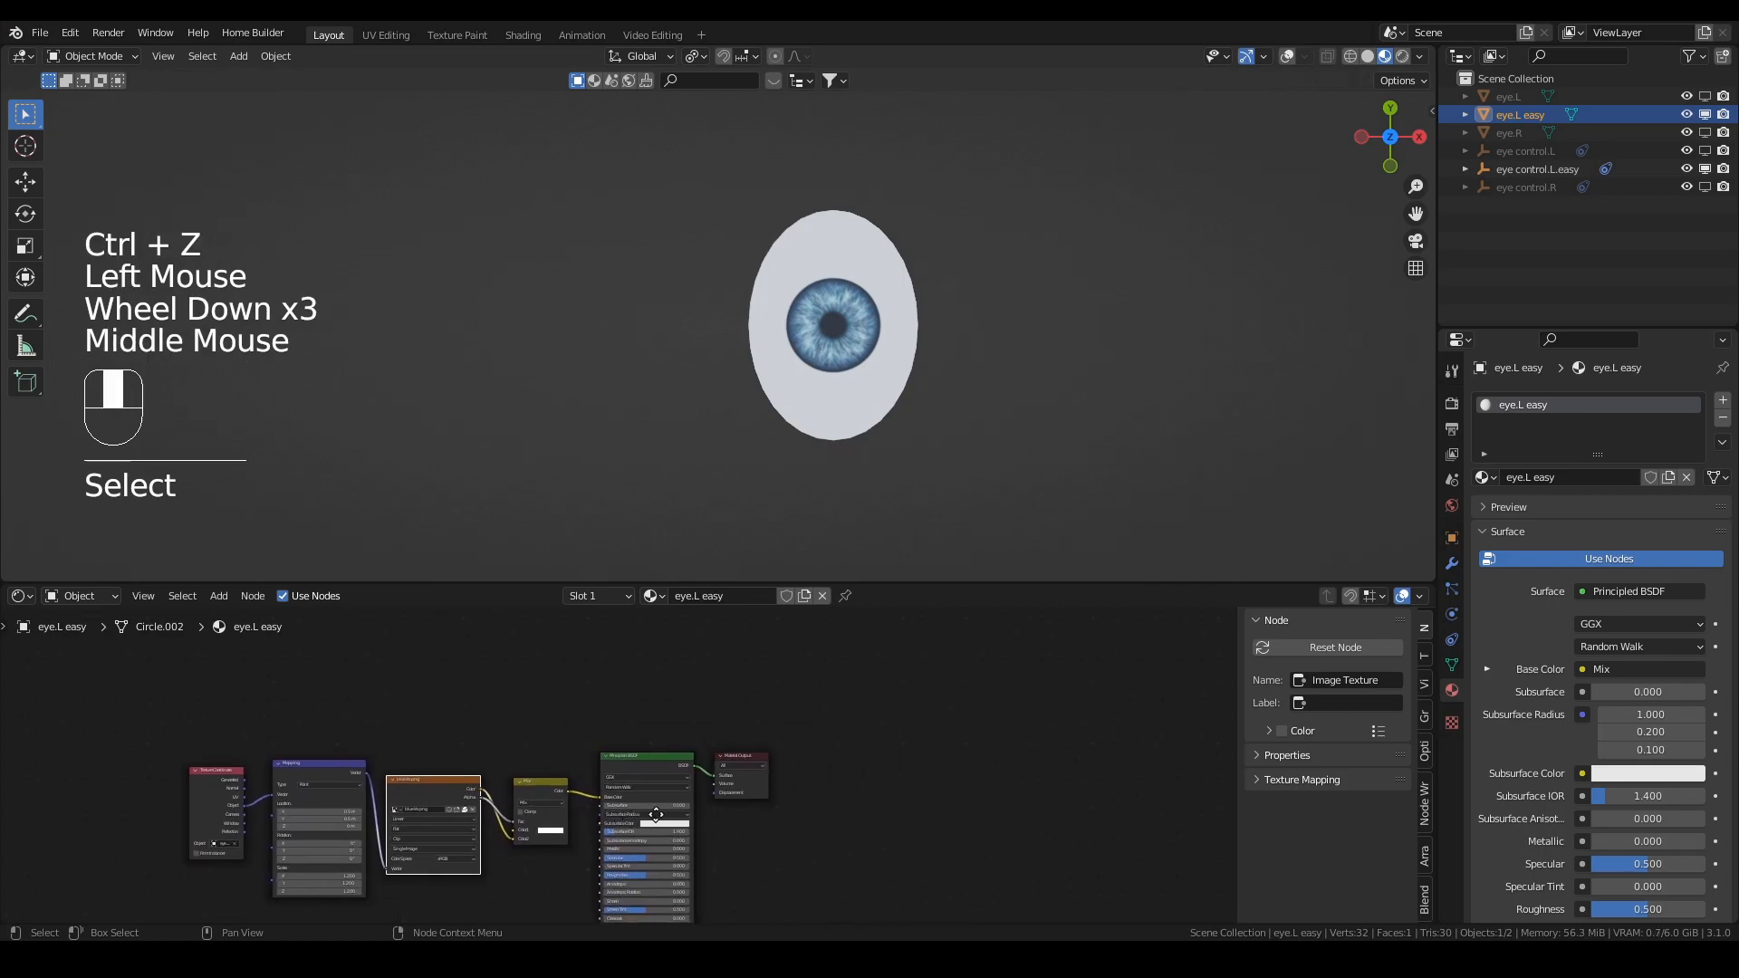
pyautogui.moveTo(656, 814); pyautogui.dragTo(632, 816, button='middle')
pyautogui.click(718, 768)
pyautogui.press('g')
pyautogui.click(1017, 668)
# Step: Duplicate the whole iris node chain except the Material Output and place the copy above the original
pyautogui.moveTo(440, 778); pyautogui.dragTo(525, 796, button='middle')
pyautogui.moveTo(214, 748); pyautogui.dragTo(724, 888)
pyautogui.hotkey('shift', 'd')
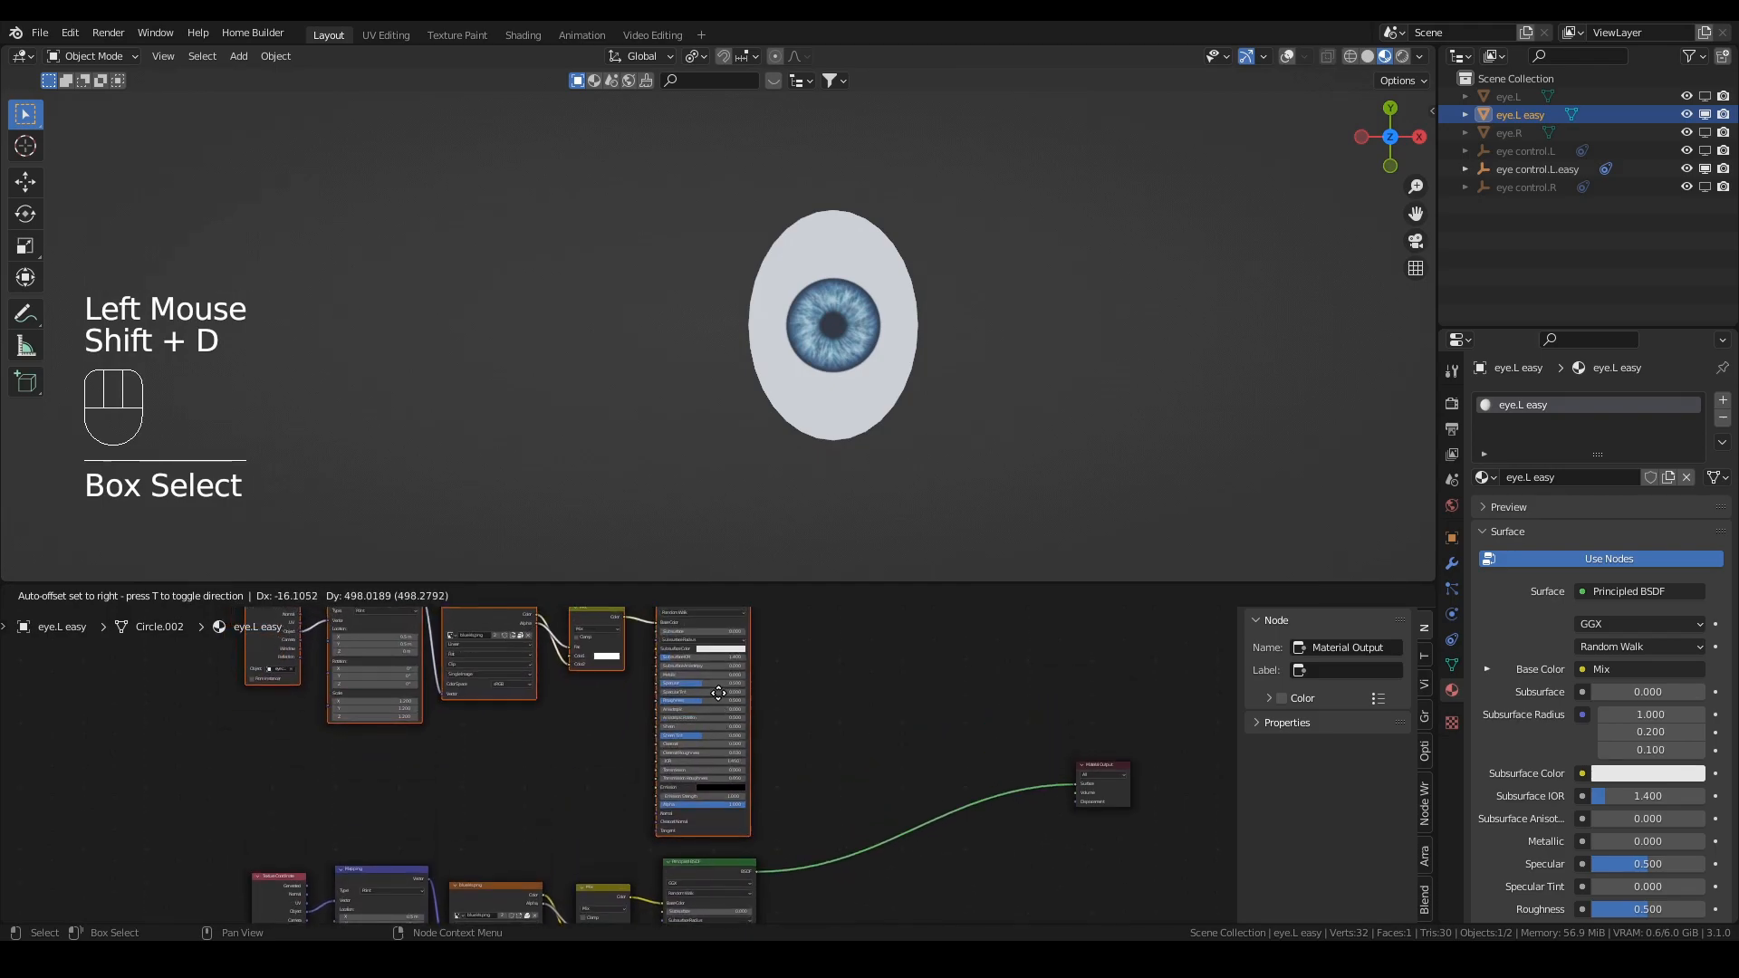
pyautogui.click(730, 679)
pyautogui.doubleClick(696, 688)
pyautogui.moveTo(732, 774); pyautogui.dragTo(737, 716, button='middle')
pyautogui.moveTo(714, 810); pyautogui.dragTo(663, 810)
pyautogui.moveTo(735, 678); pyautogui.dragTo(728, 872, button='middle')
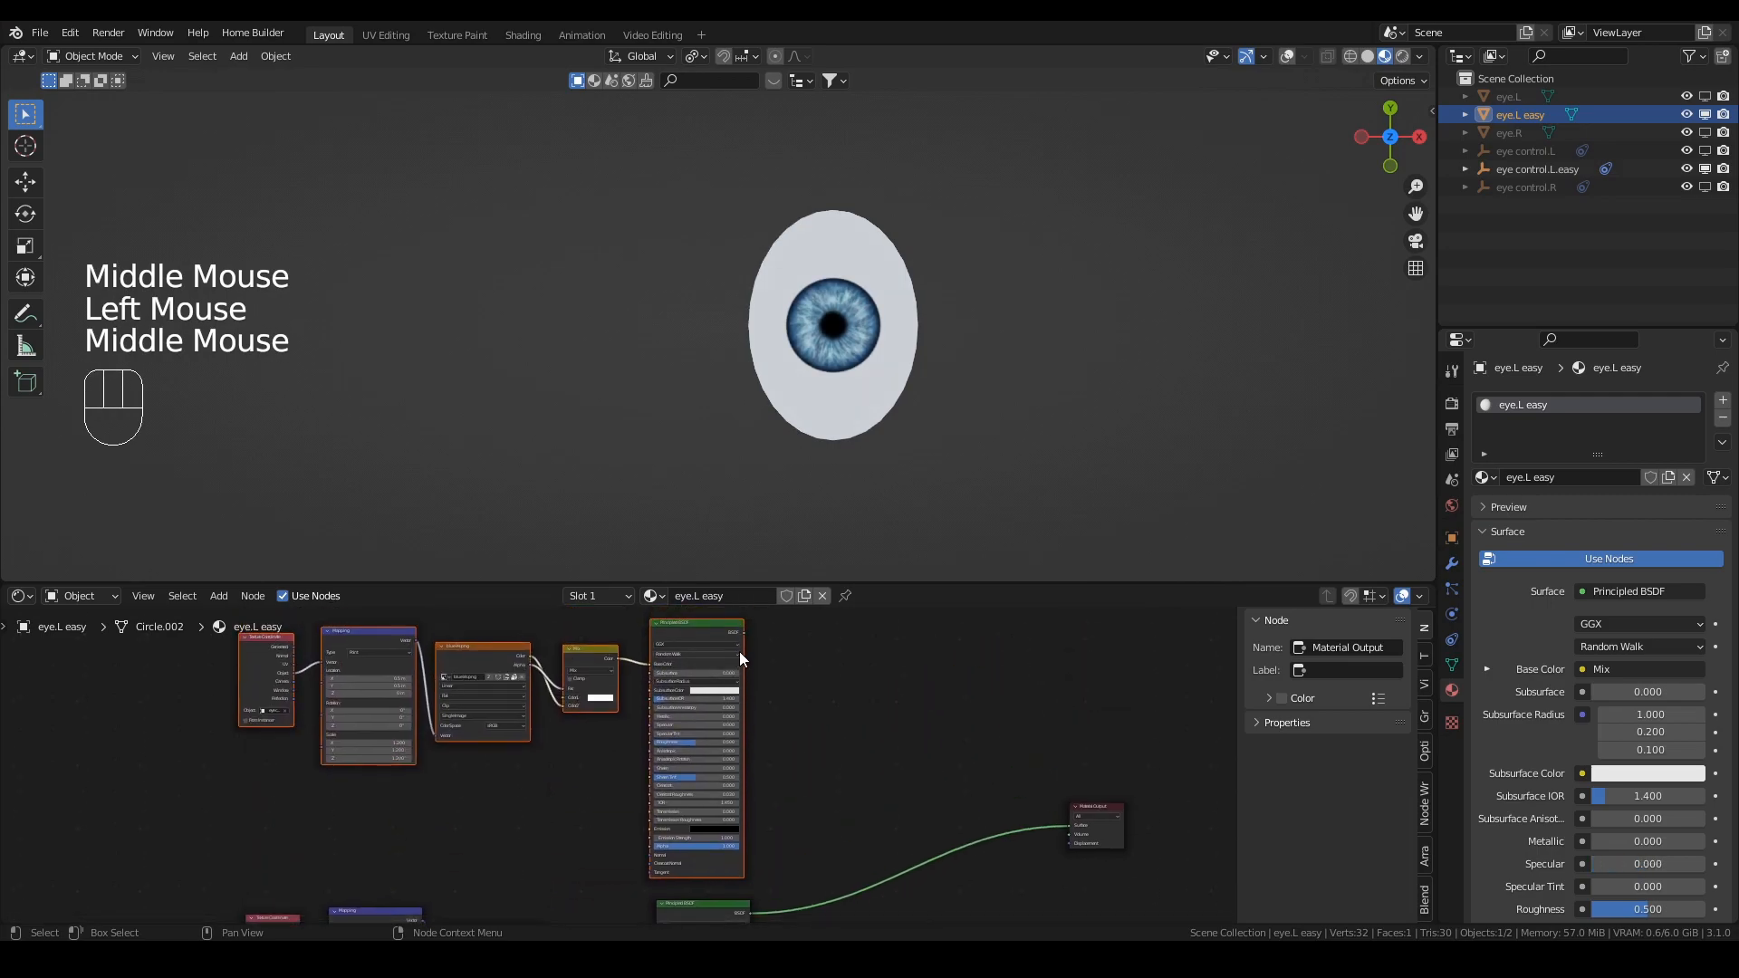
# Step: Insert a Mix Shader node on the link between the original Principled BSDF and the Material Output
pyautogui.moveTo(833, 686); pyautogui.dragTo(893, 720)
pyautogui.hotkey('shift', 'a')
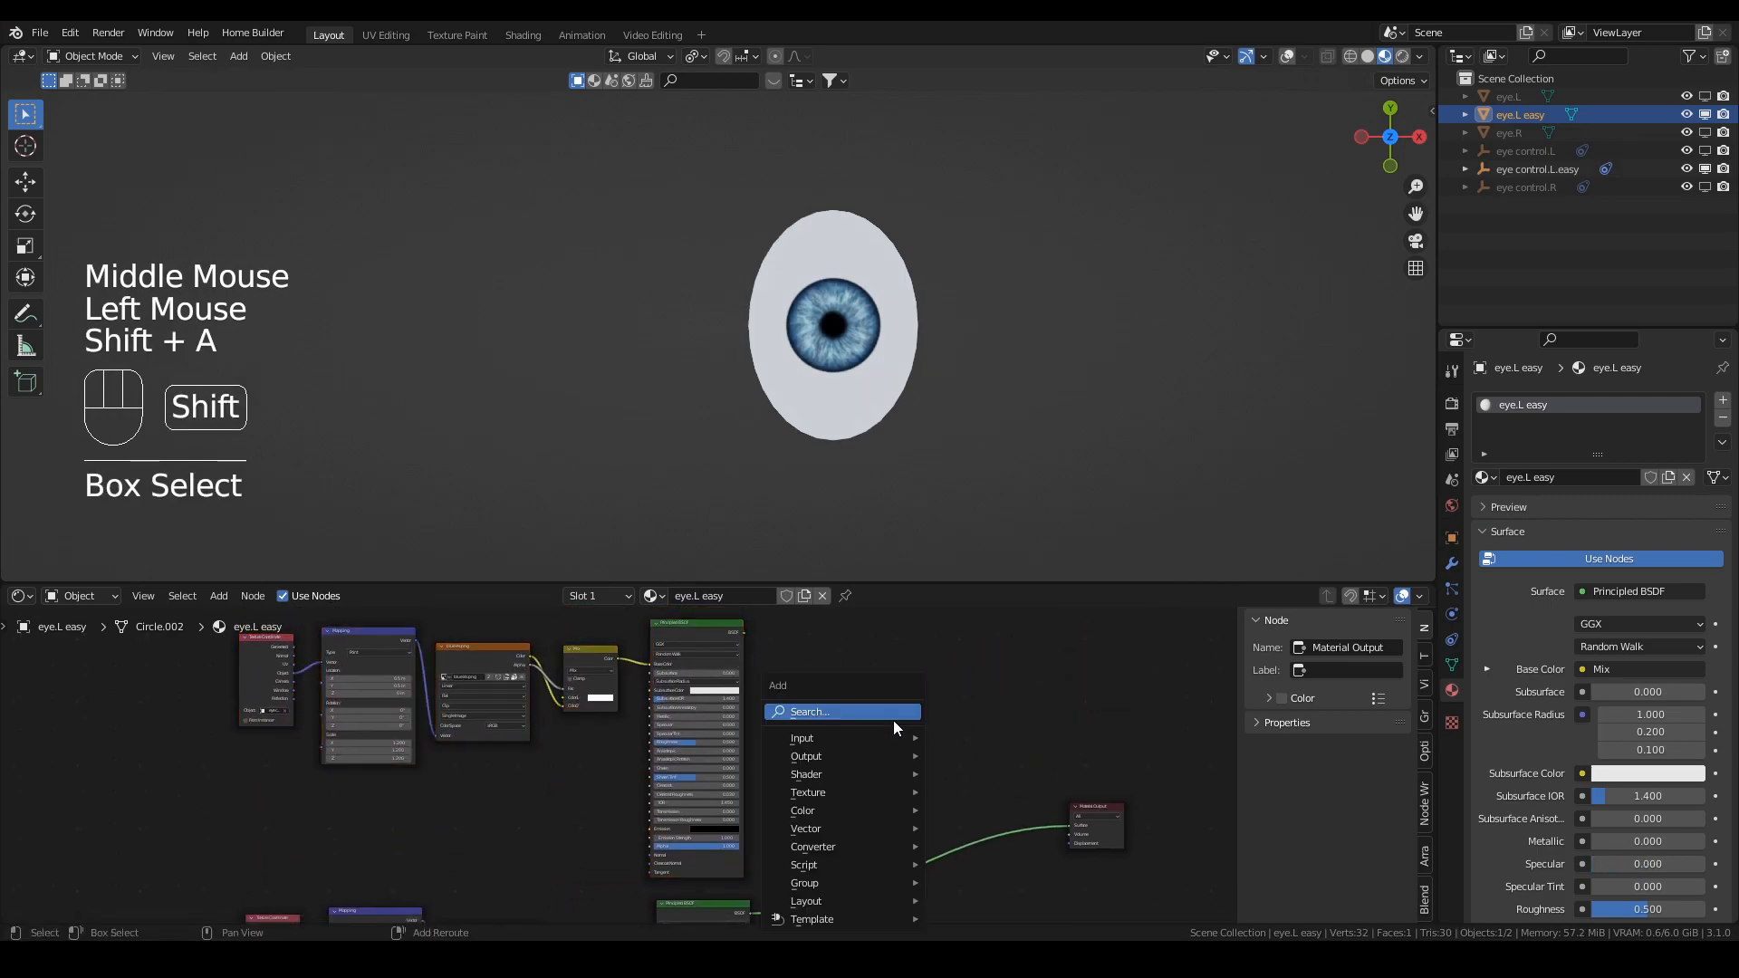
pyautogui.click(893, 712)
pyautogui.write('mix')
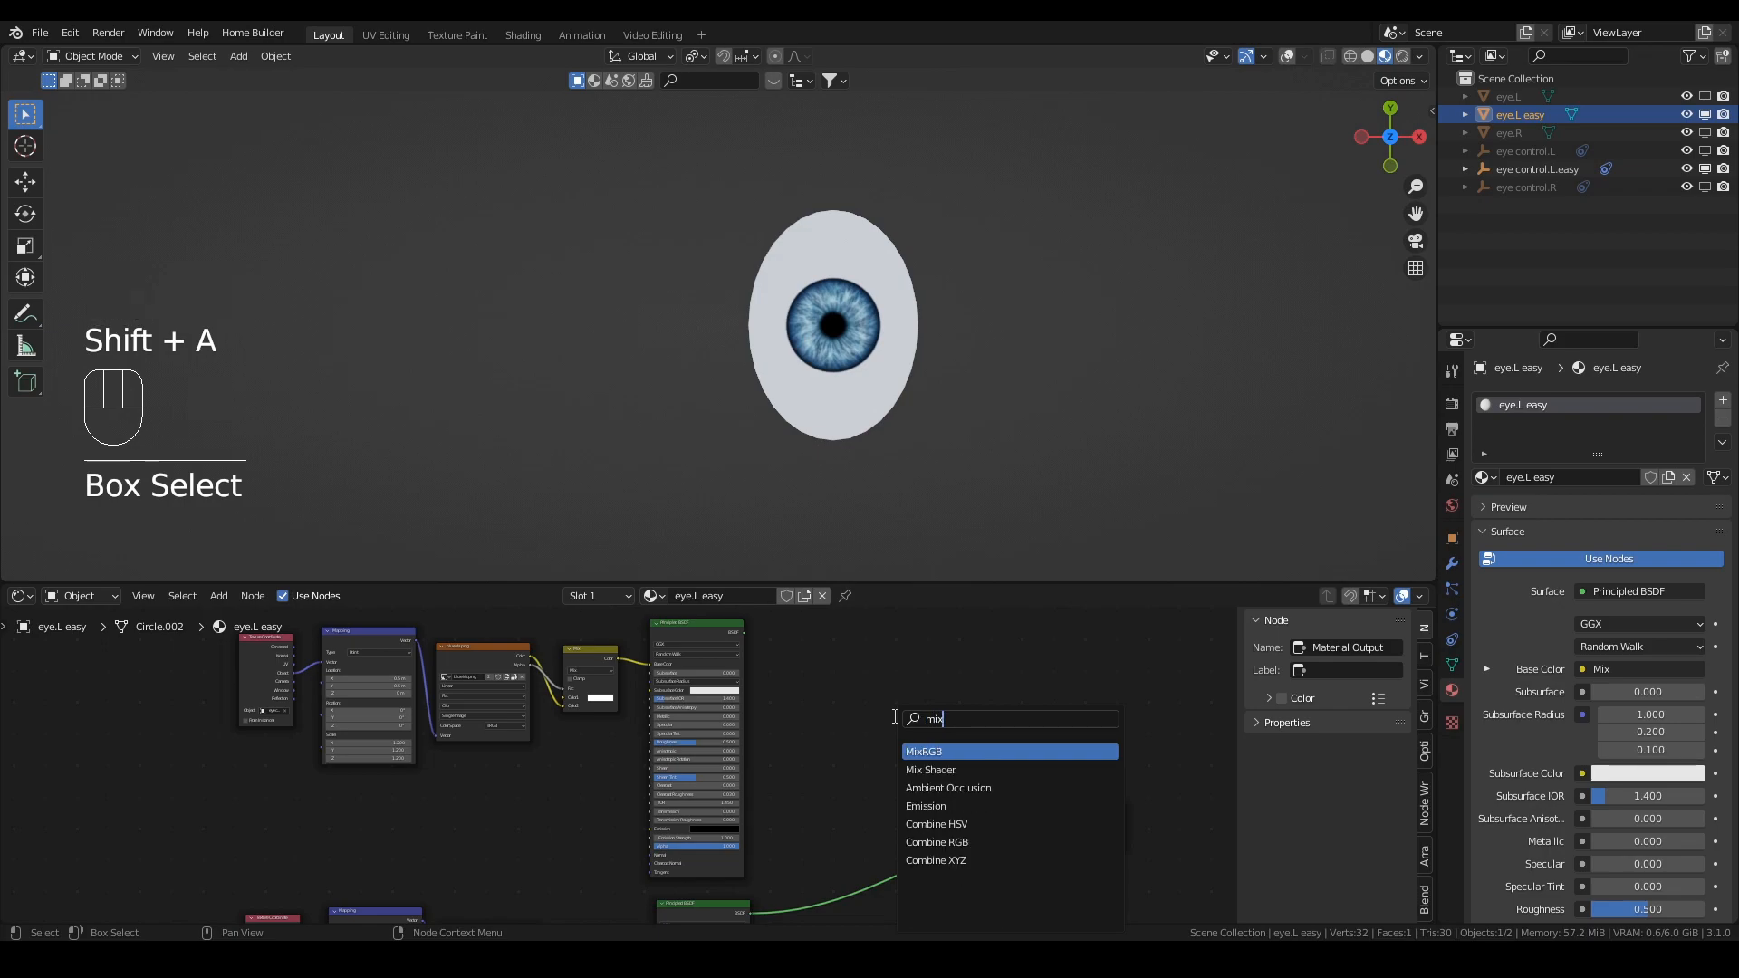
pyautogui.click(935, 770)
pyautogui.click(946, 865)
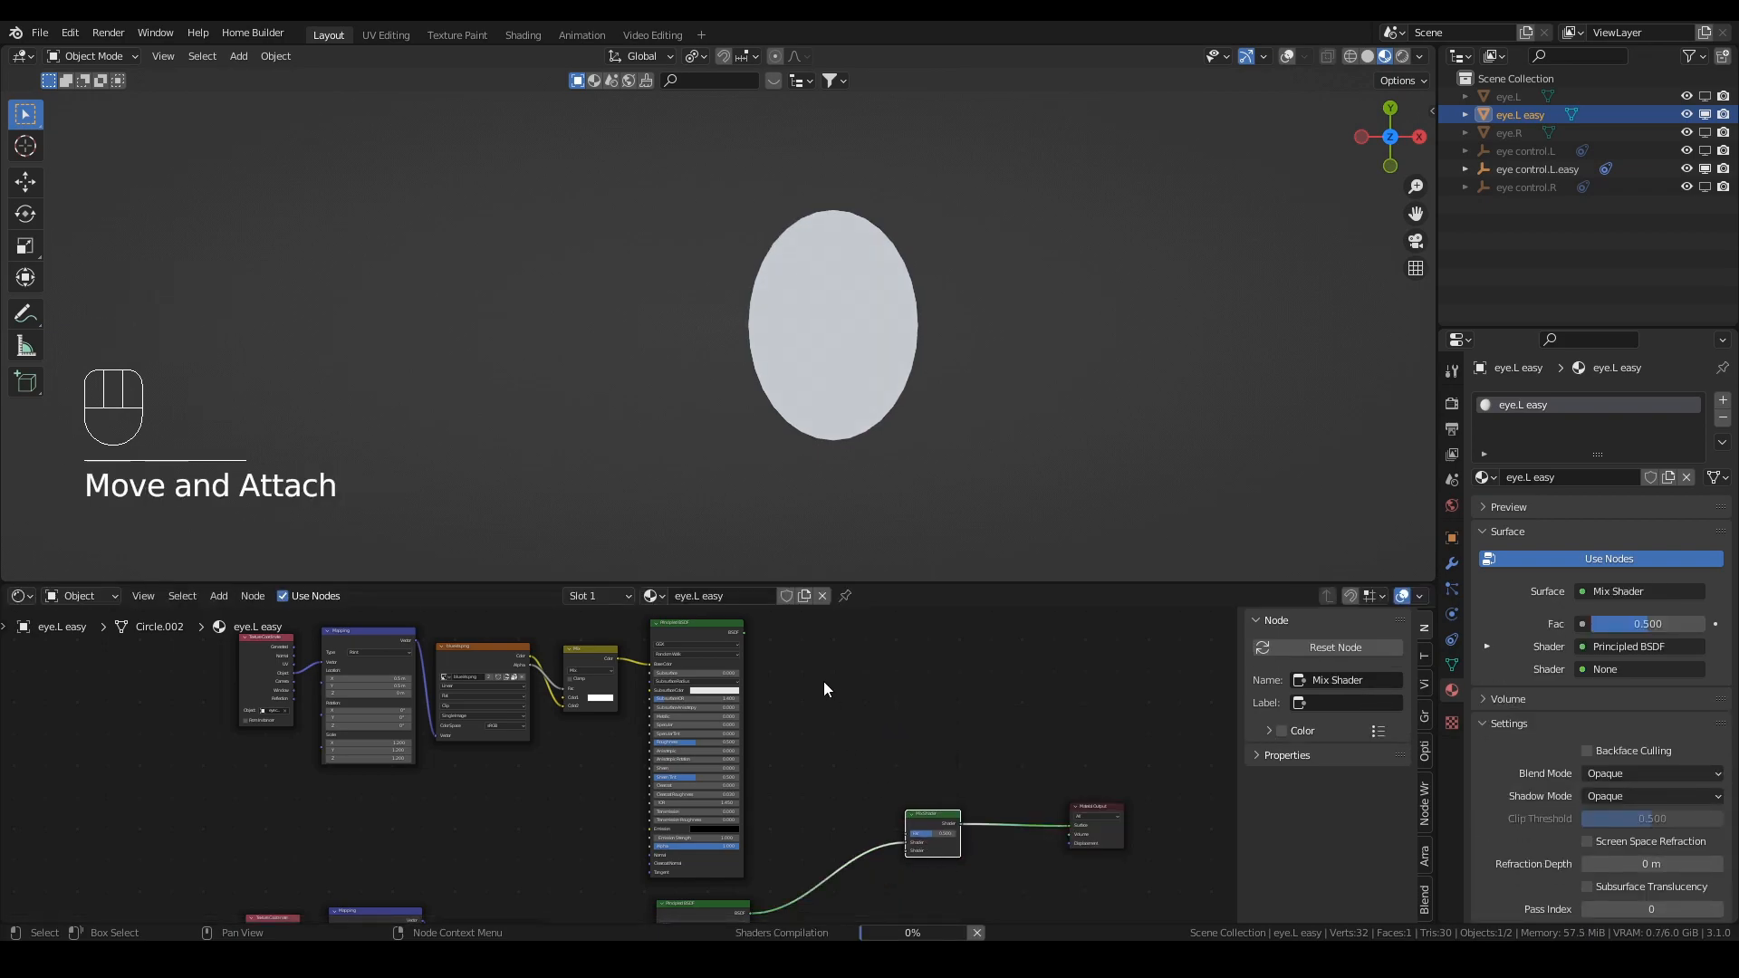
# Step: Link the duplicated Principled BSDF to the Mix Shader's second Shader input and set Fac to 1
pyautogui.moveTo(743, 632); pyautogui.dragTo(905, 850)
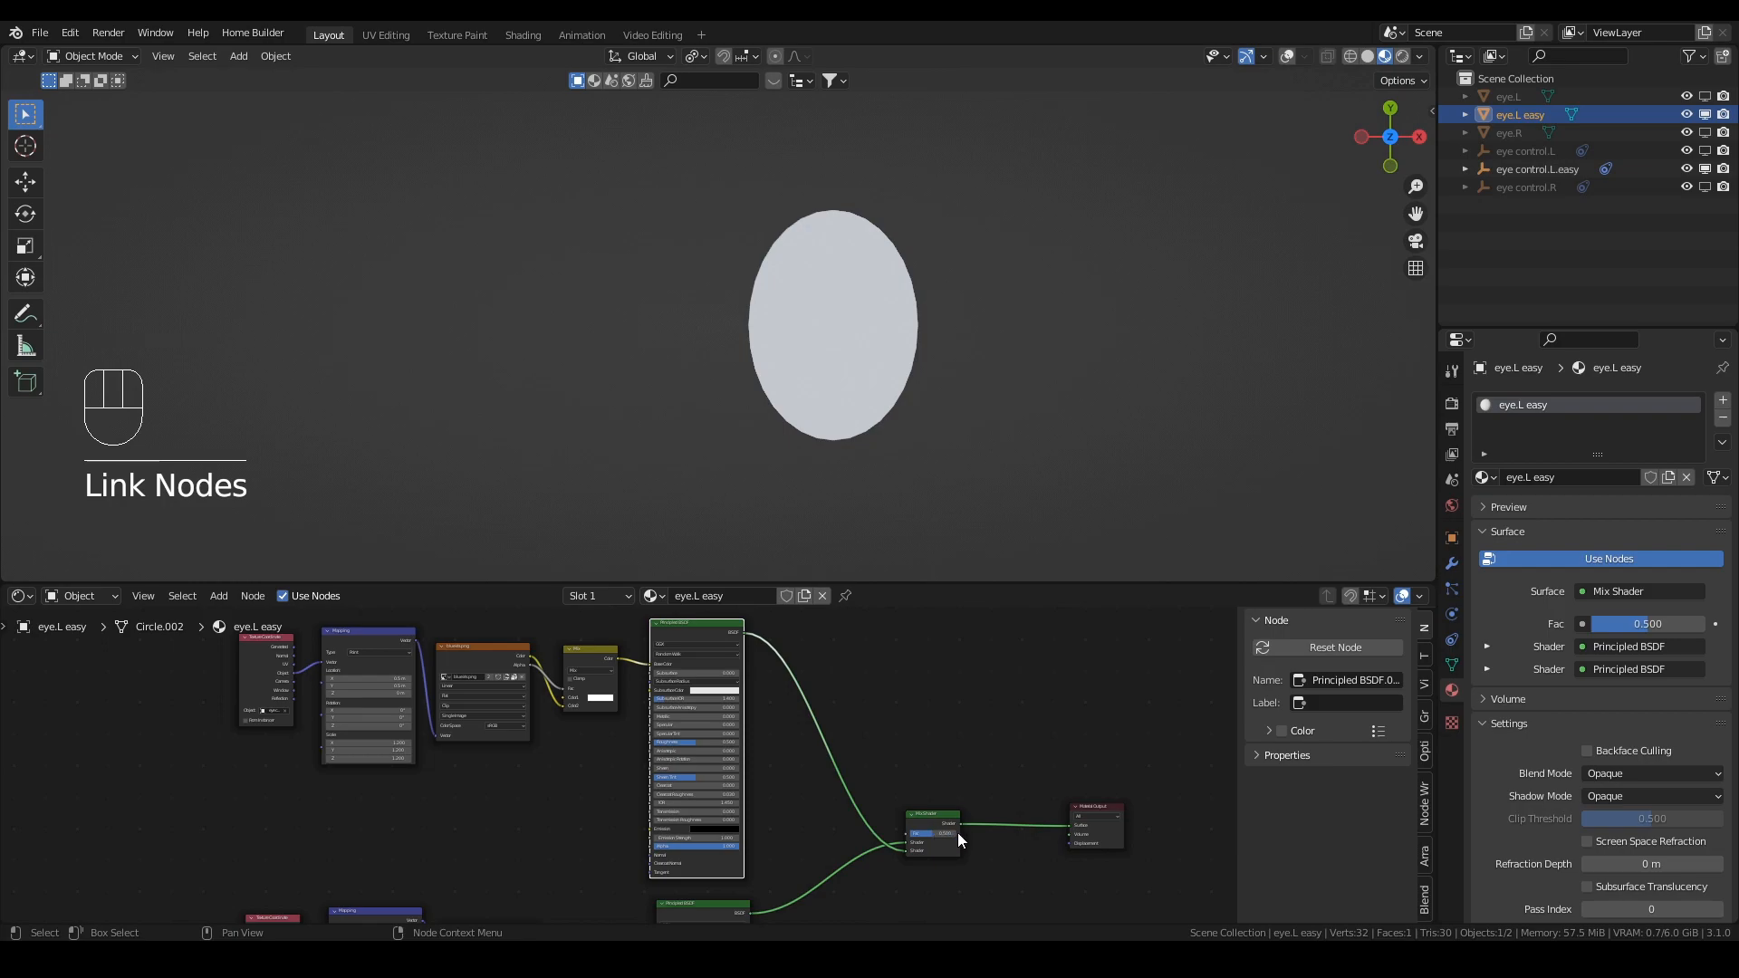
pyautogui.click(942, 825)
pyautogui.click(942, 824)
pyautogui.moveTo(935, 833); pyautogui.dragTo(957, 833)
# Step: Replace blue iris.png in the duplicated Image Texture node with the PinClipart.com_free-heart-clipart image
pyautogui.scroll(2, 587, 715)
pyautogui.moveTo(589, 716); pyautogui.dragTo(914, 774, button='middle')
pyautogui.scroll(1, 824, 763)
pyautogui.scroll(1, 821, 769)
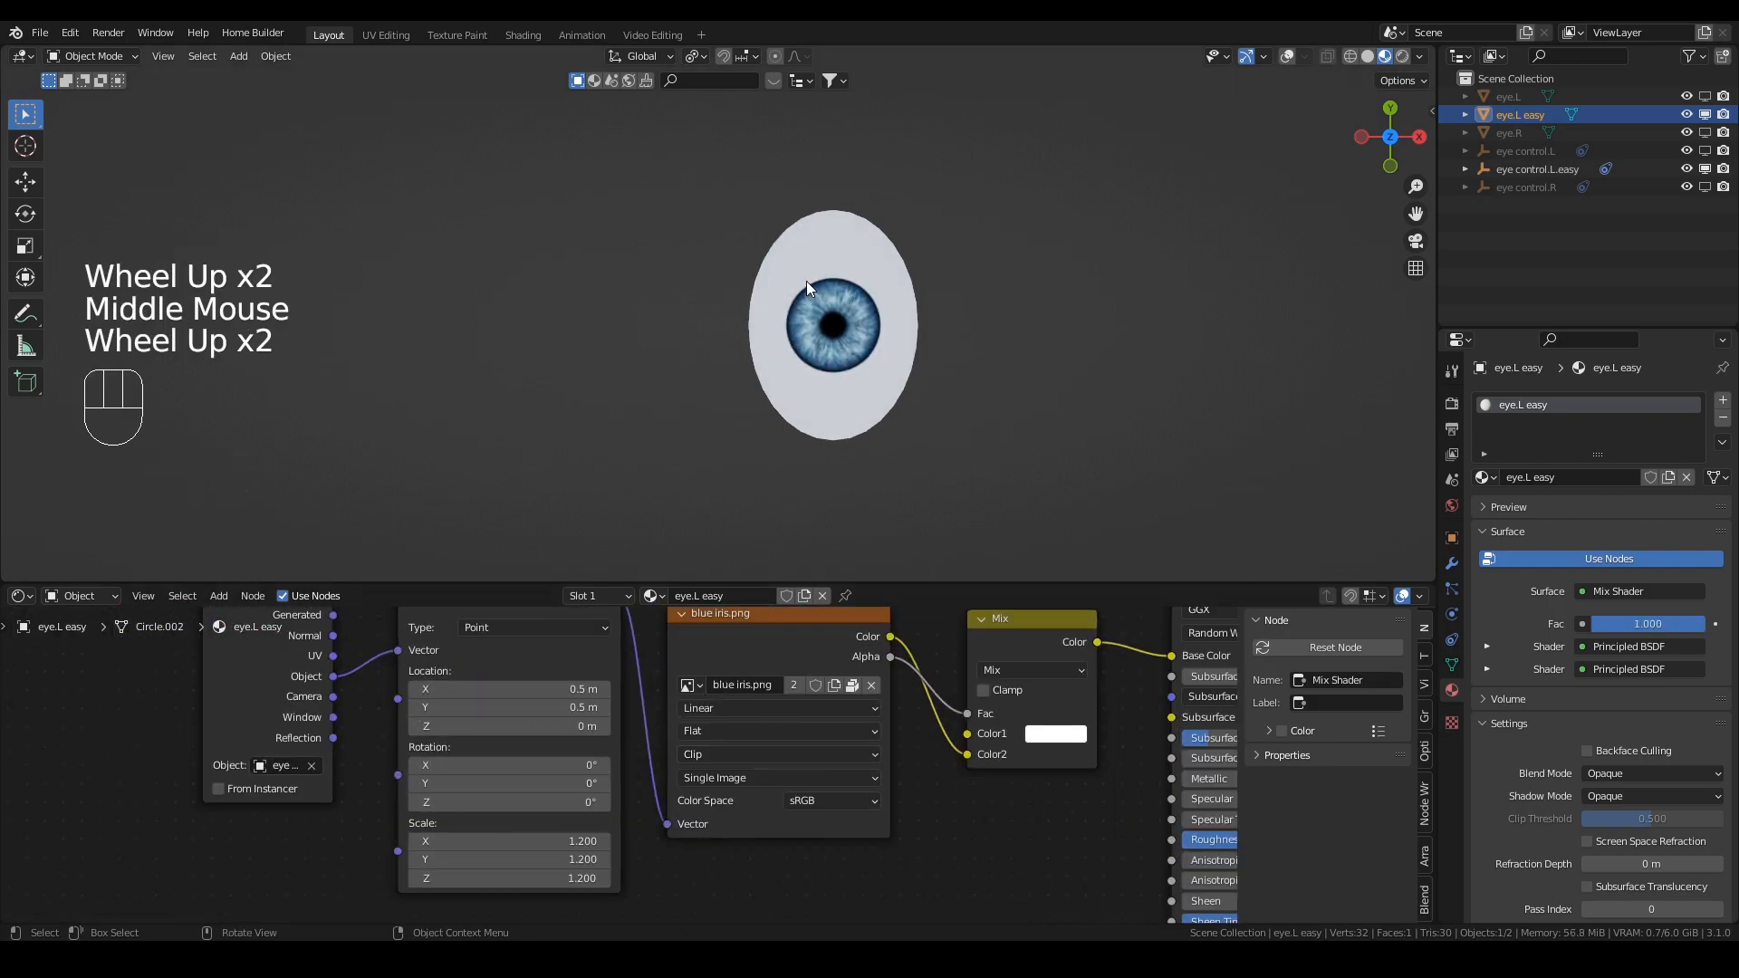
pyautogui.click(872, 685)
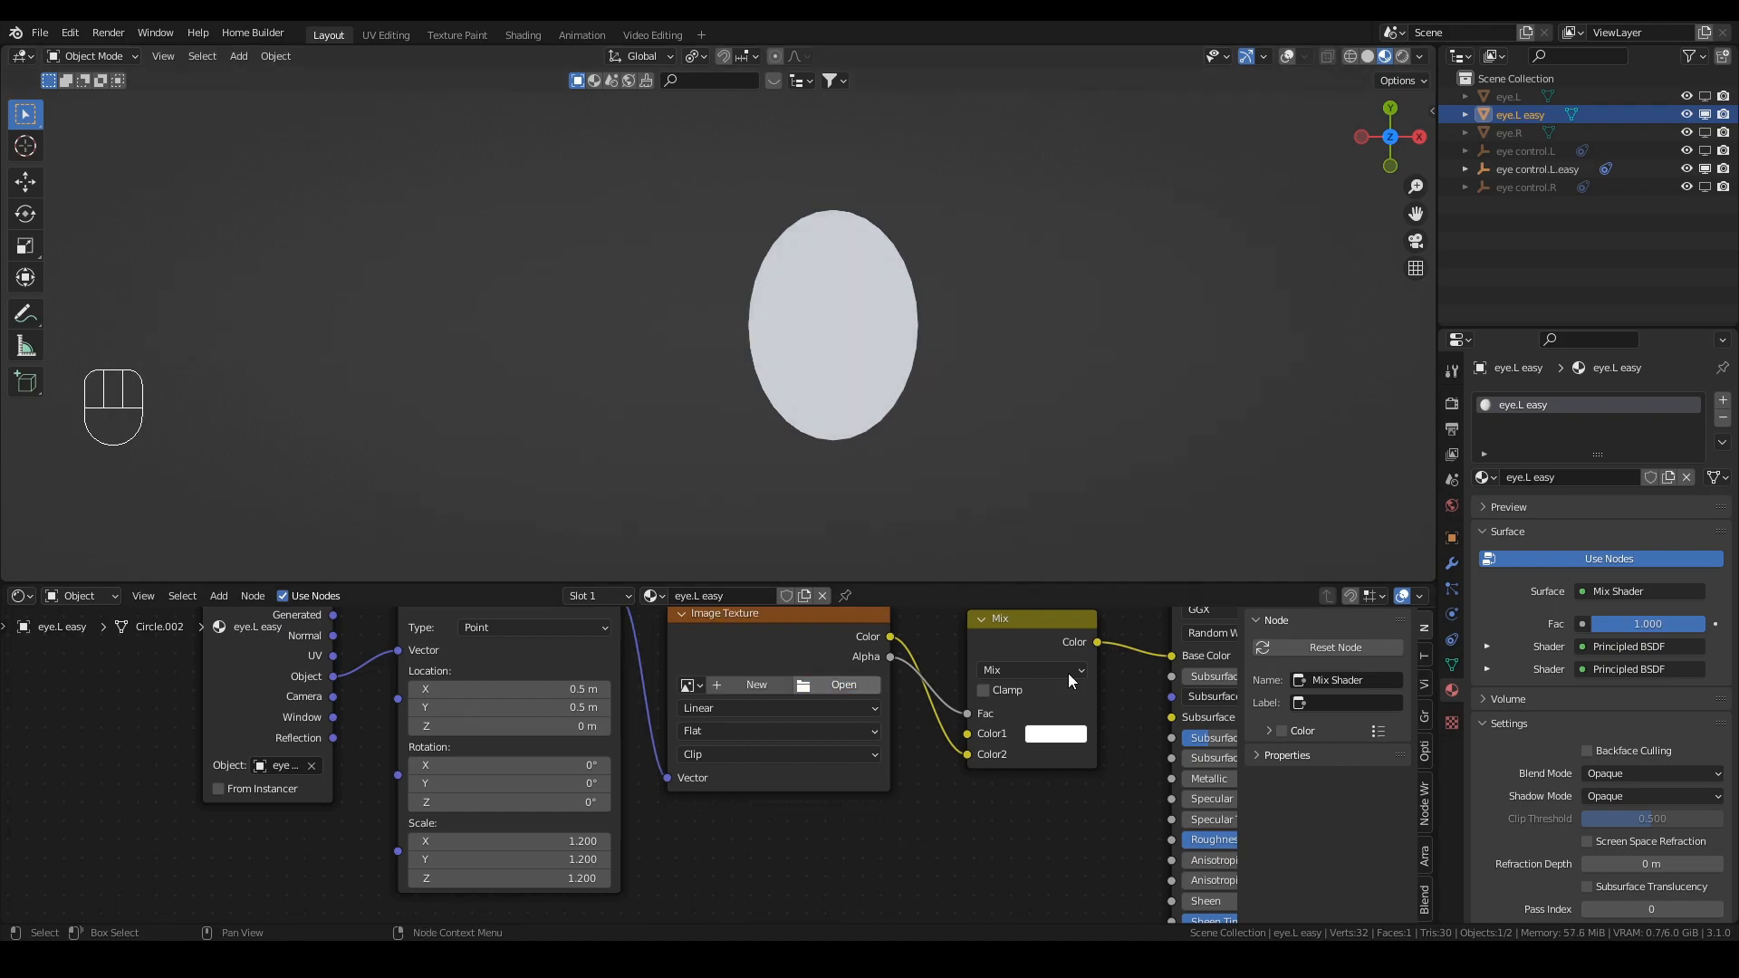
pyautogui.scroll(-2, 937, 703)
pyautogui.moveTo(937, 703); pyautogui.dragTo(702, 720, button='middle')
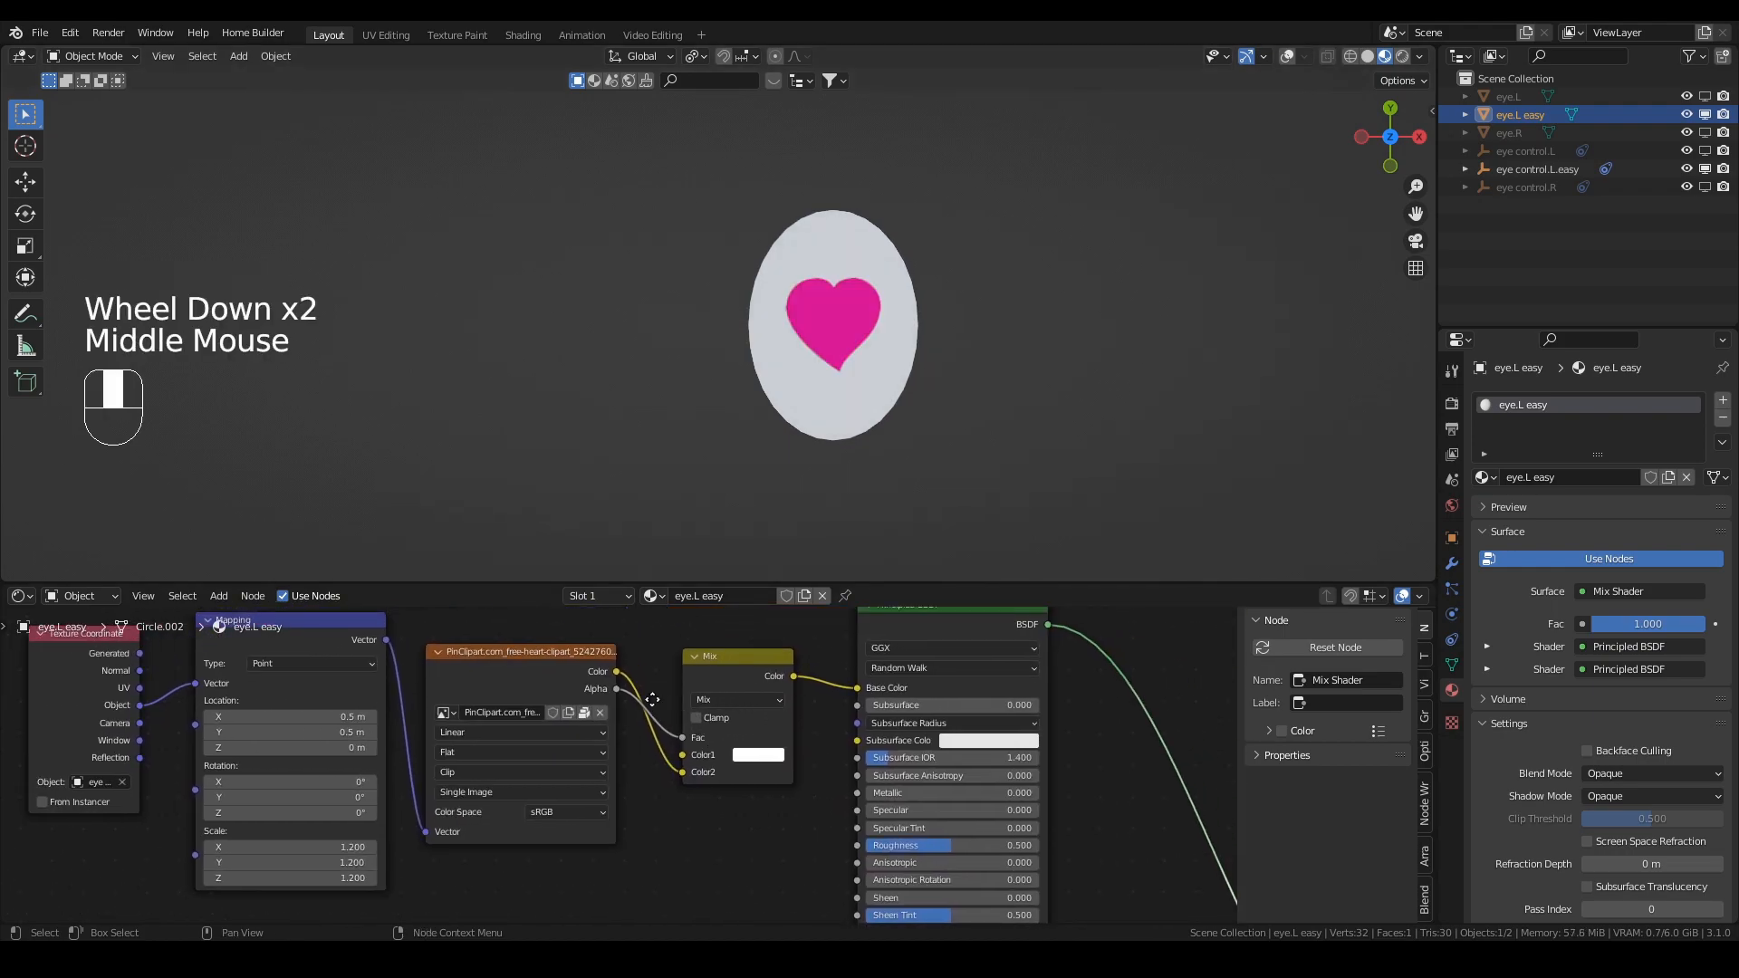
# Step: Cut the heart image's links to the Mix node and link its Color directly to the Principled BSDF's Base Color
pyautogui.moveTo(667, 701)
pyautogui.keyDown('ctrl'); pyautogui.mouseDown(button='right')
pyautogui.moveTo(649, 703)
pyautogui.moveTo(639, 675)
pyautogui.mouseUp(button='right'); pyautogui.keyUp('ctrl')
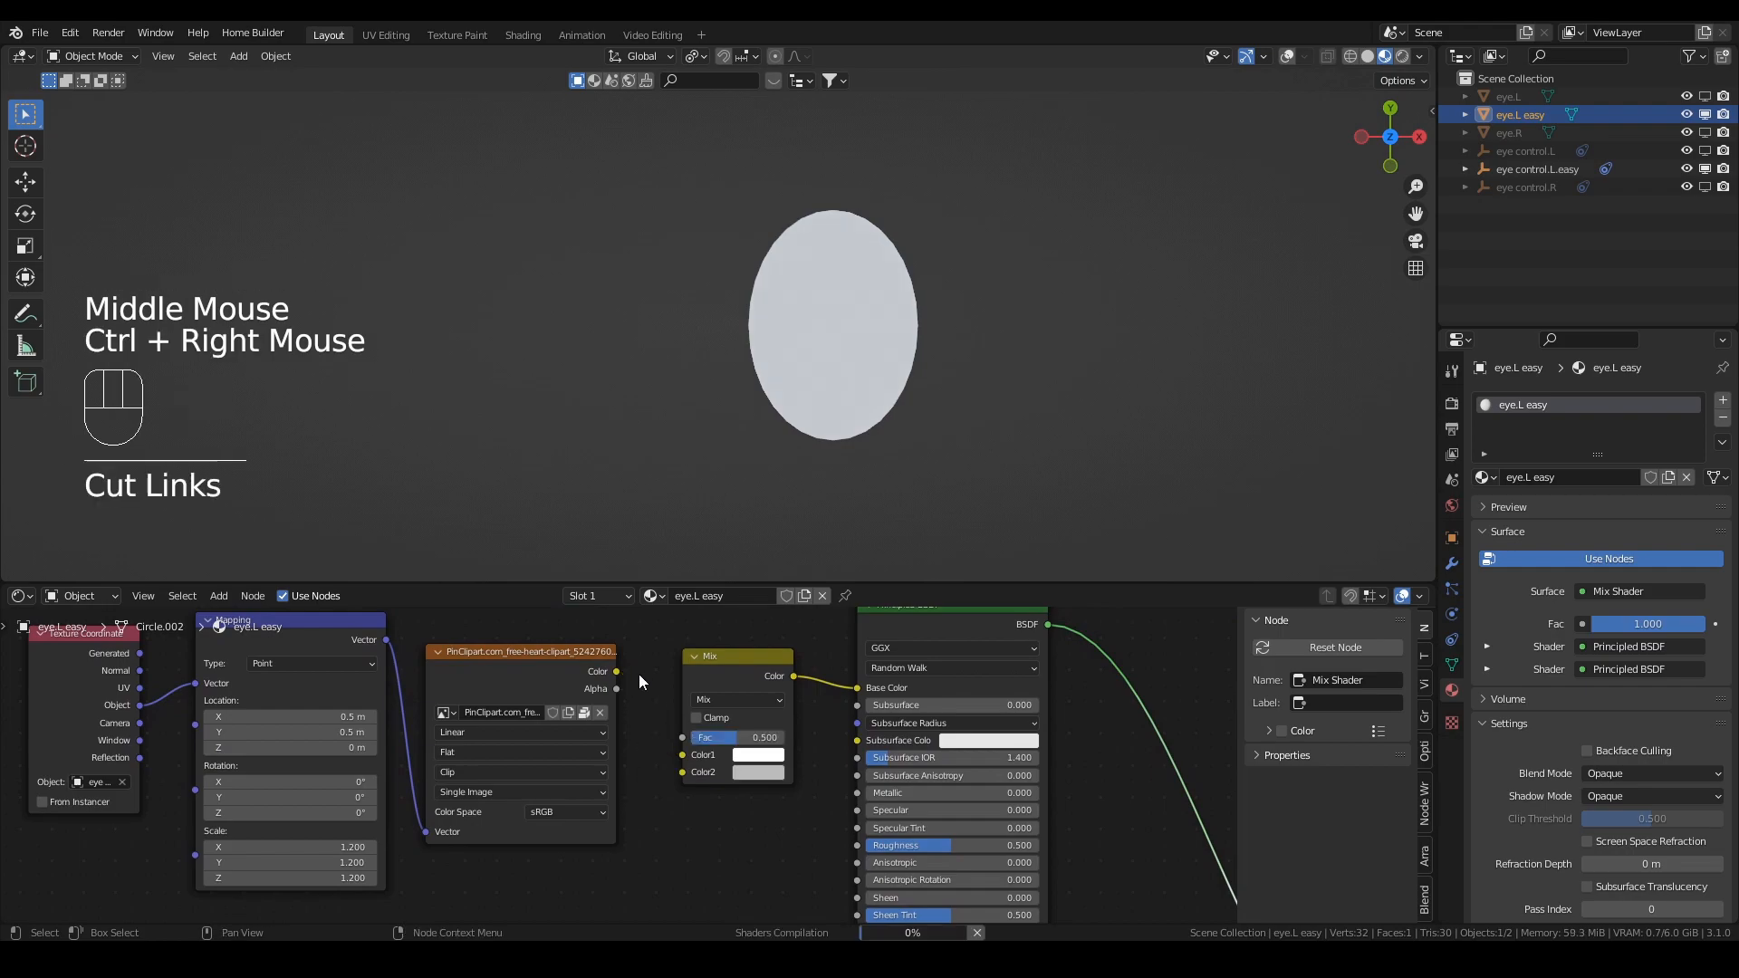
pyautogui.moveTo(616, 671); pyautogui.dragTo(855, 683)
pyautogui.moveTo(725, 672); pyautogui.dragTo(724, 672)
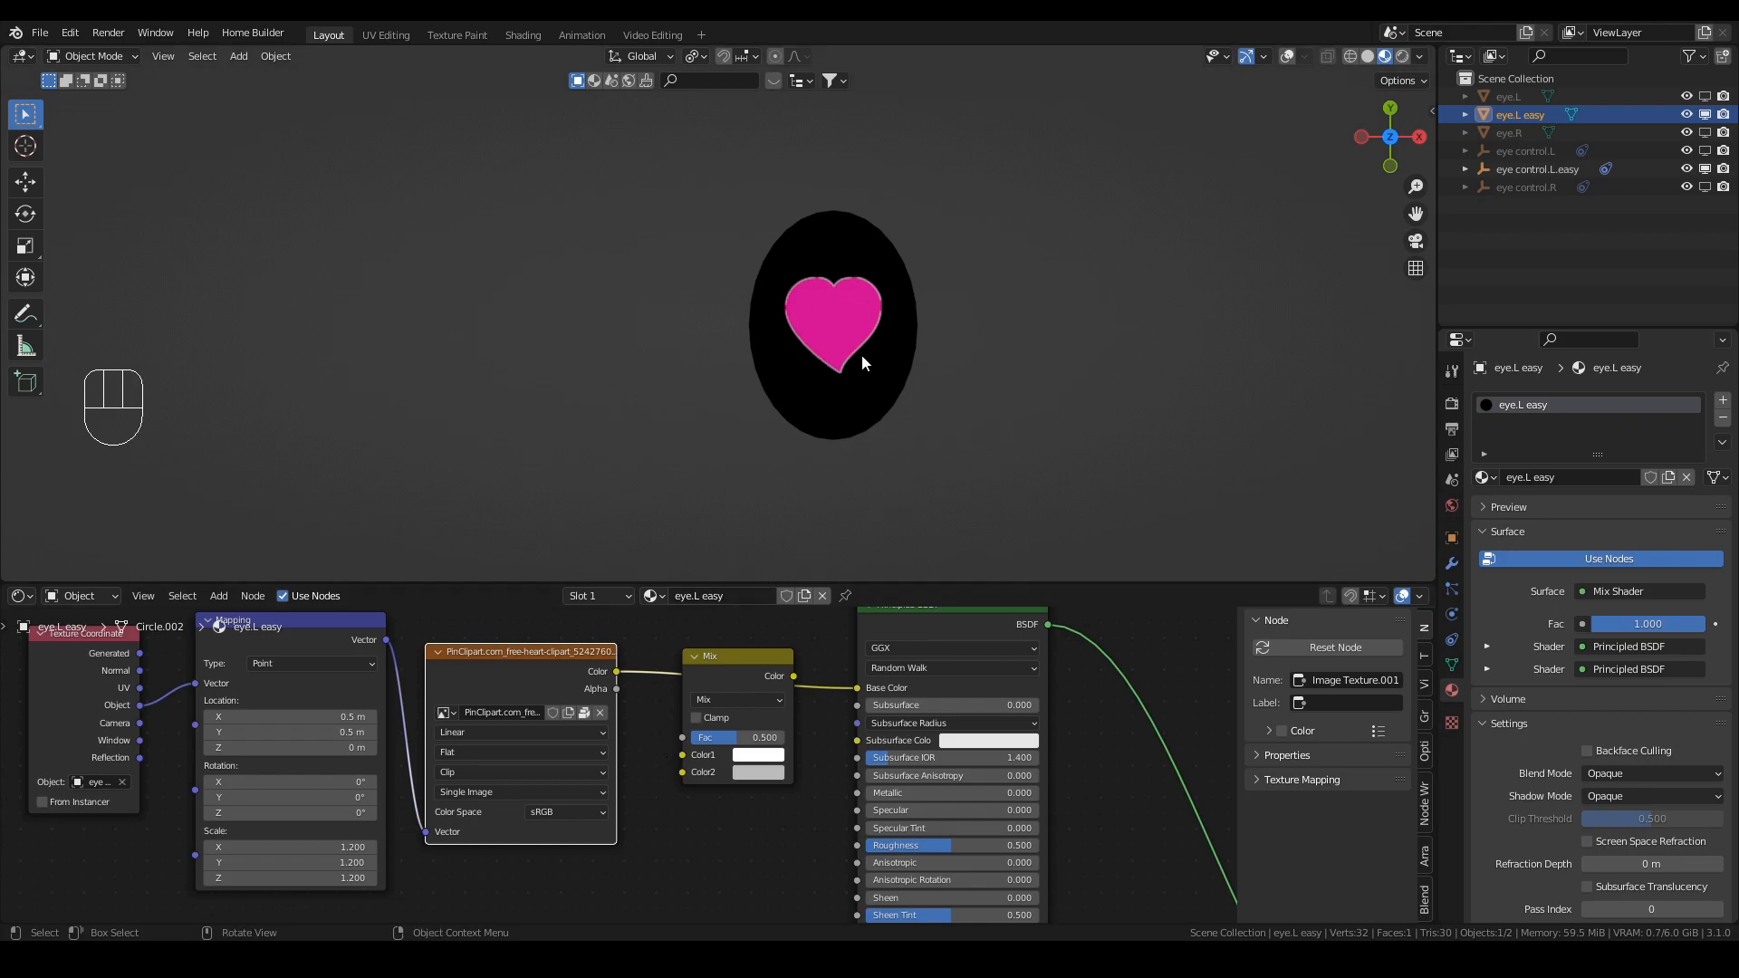
# Step: Relink the heart image's Color to the Mix node's Color2, its Alpha to Fac, and the Mix node's Color to Base Color
pyautogui.moveTo(859, 688); pyautogui.dragTo(824, 681)
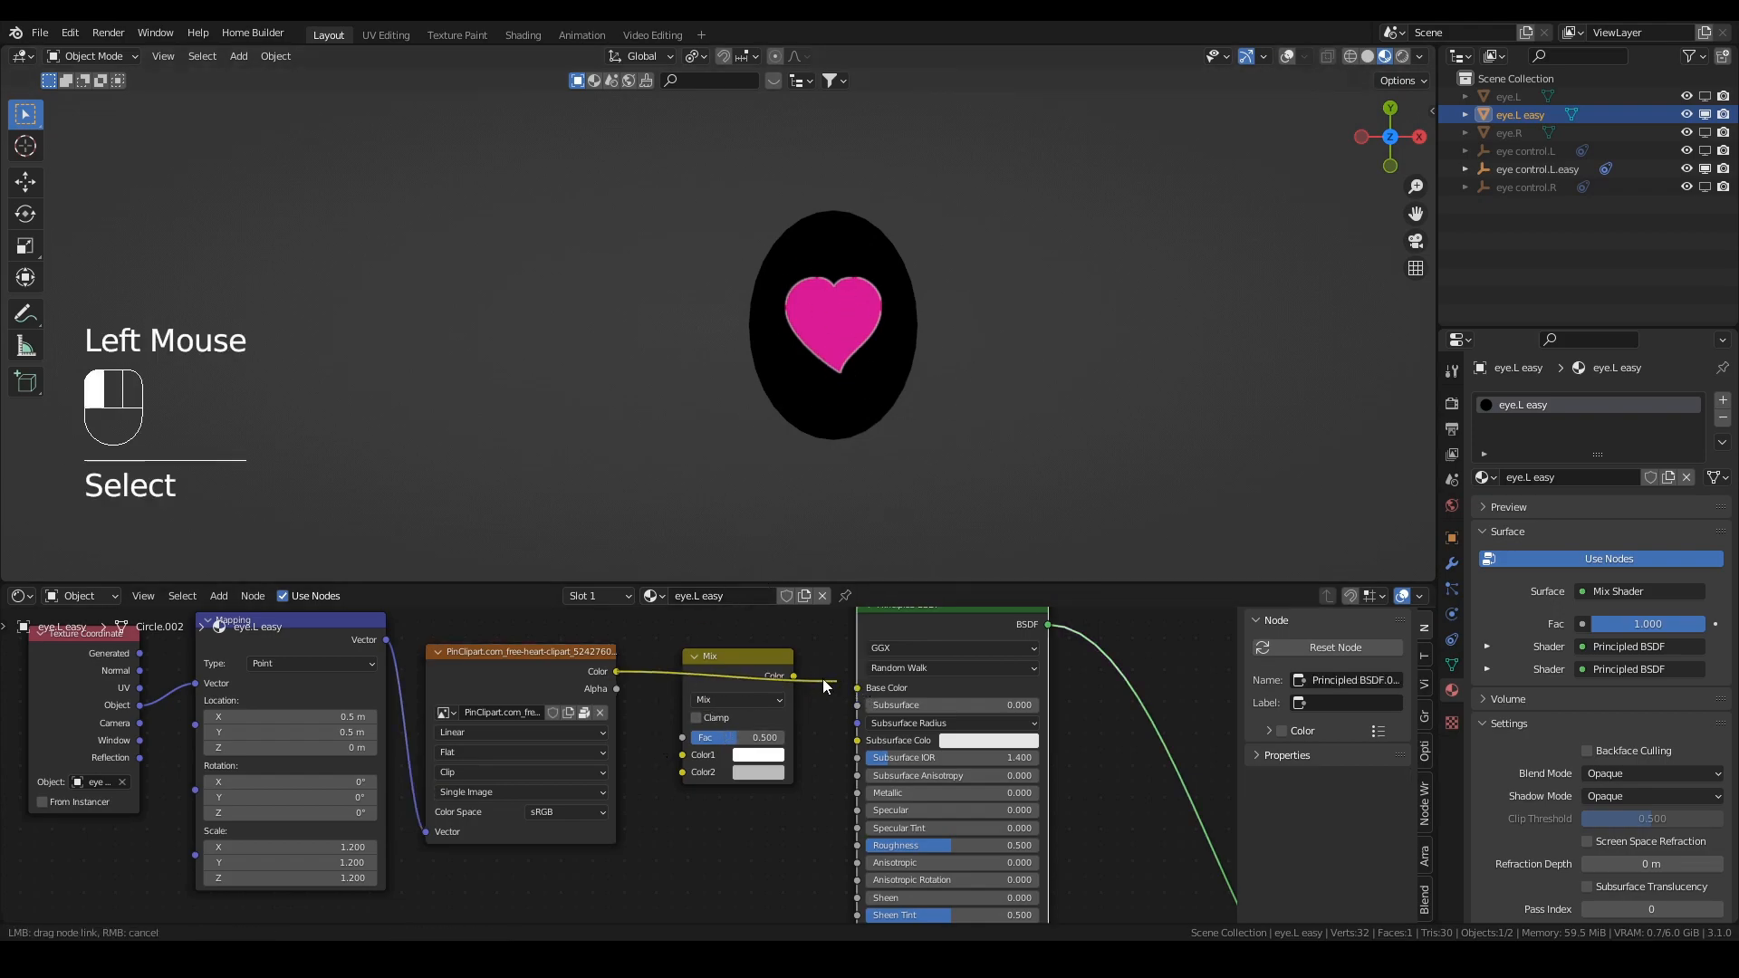
pyautogui.moveTo(676, 772); pyautogui.dragTo(685, 773)
pyautogui.moveTo(620, 688); pyautogui.dragTo(683, 737)
pyautogui.moveTo(791, 675); pyautogui.dragTo(857, 688)
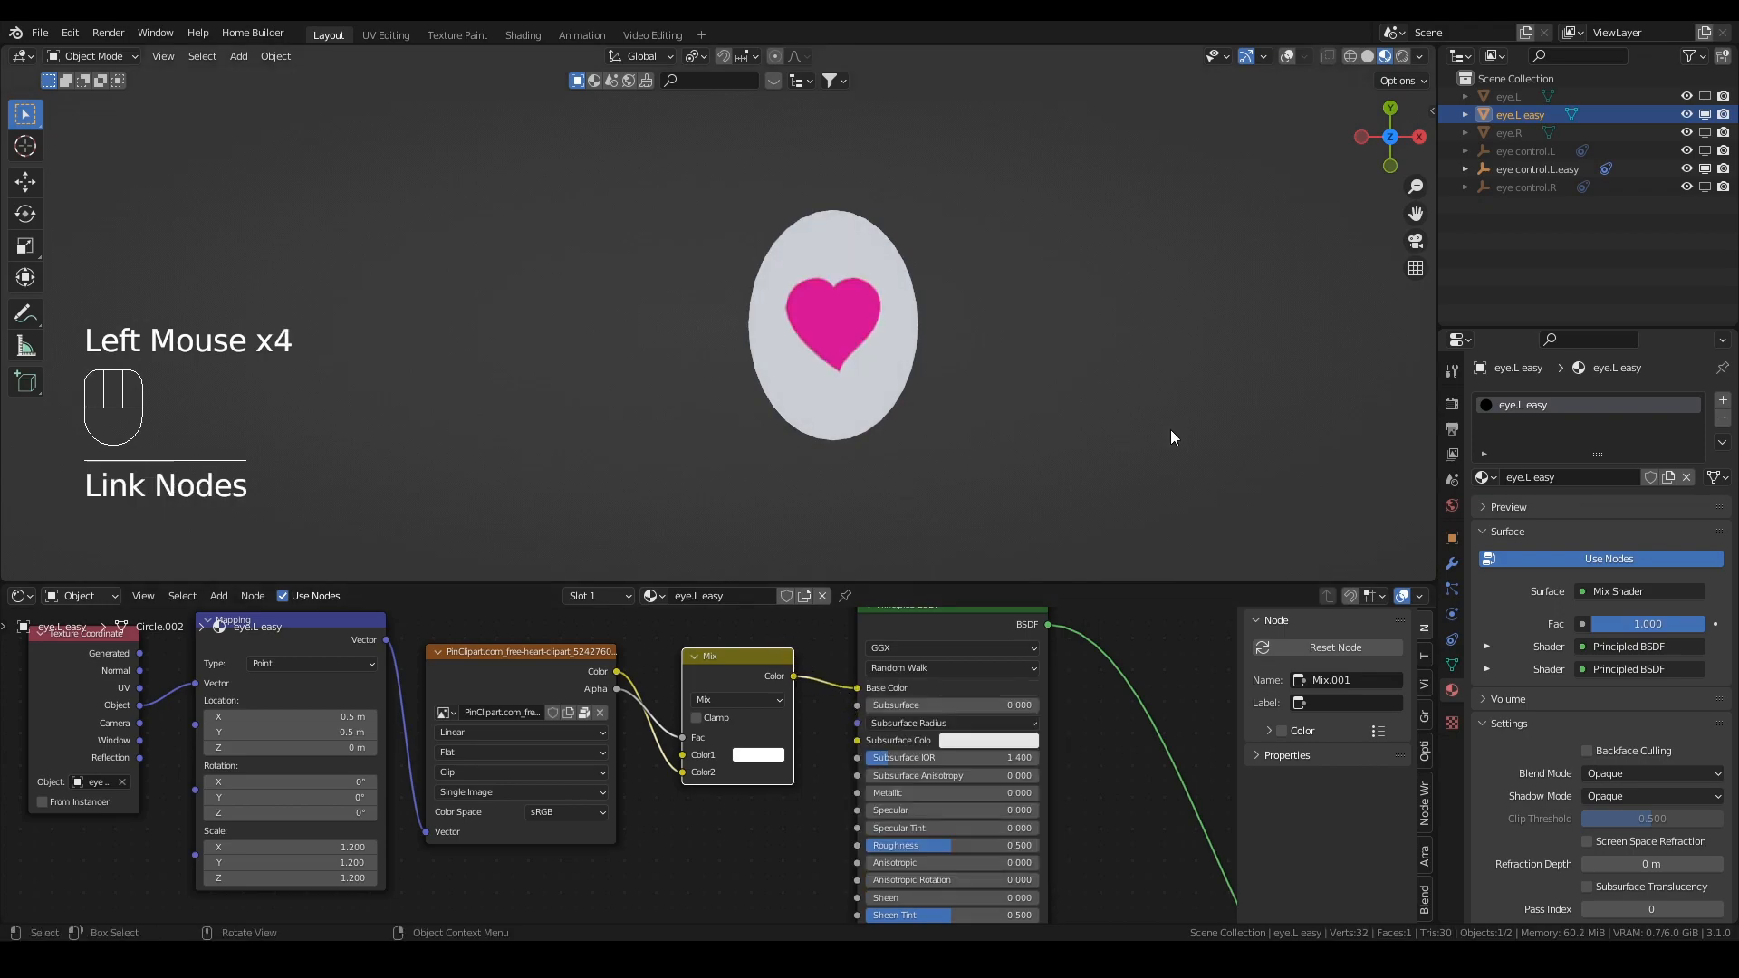
# Step: Test-move and test-scale eye control.L.easy to examine how the heart iris follows, cancelling both transforms, and reselect the eye.L easy mesh
pyautogui.click(1067, 319)
pyautogui.press('g')
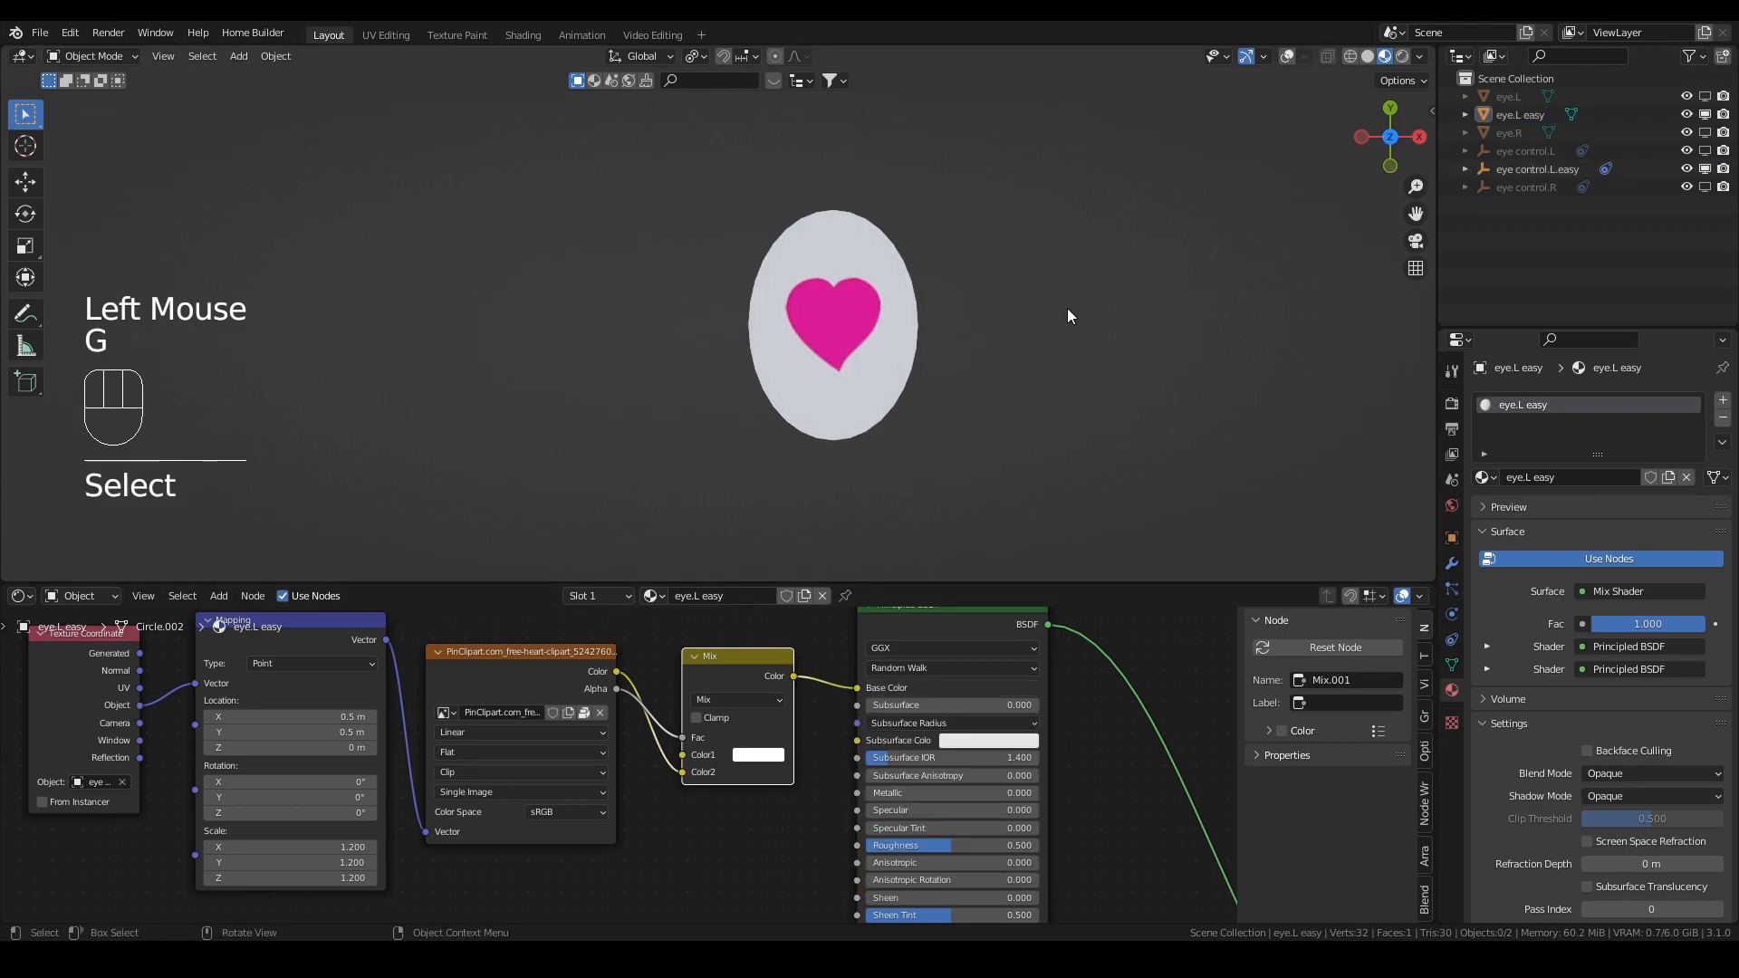
pyautogui.press('g')
pyautogui.rightClick(1023, 308)
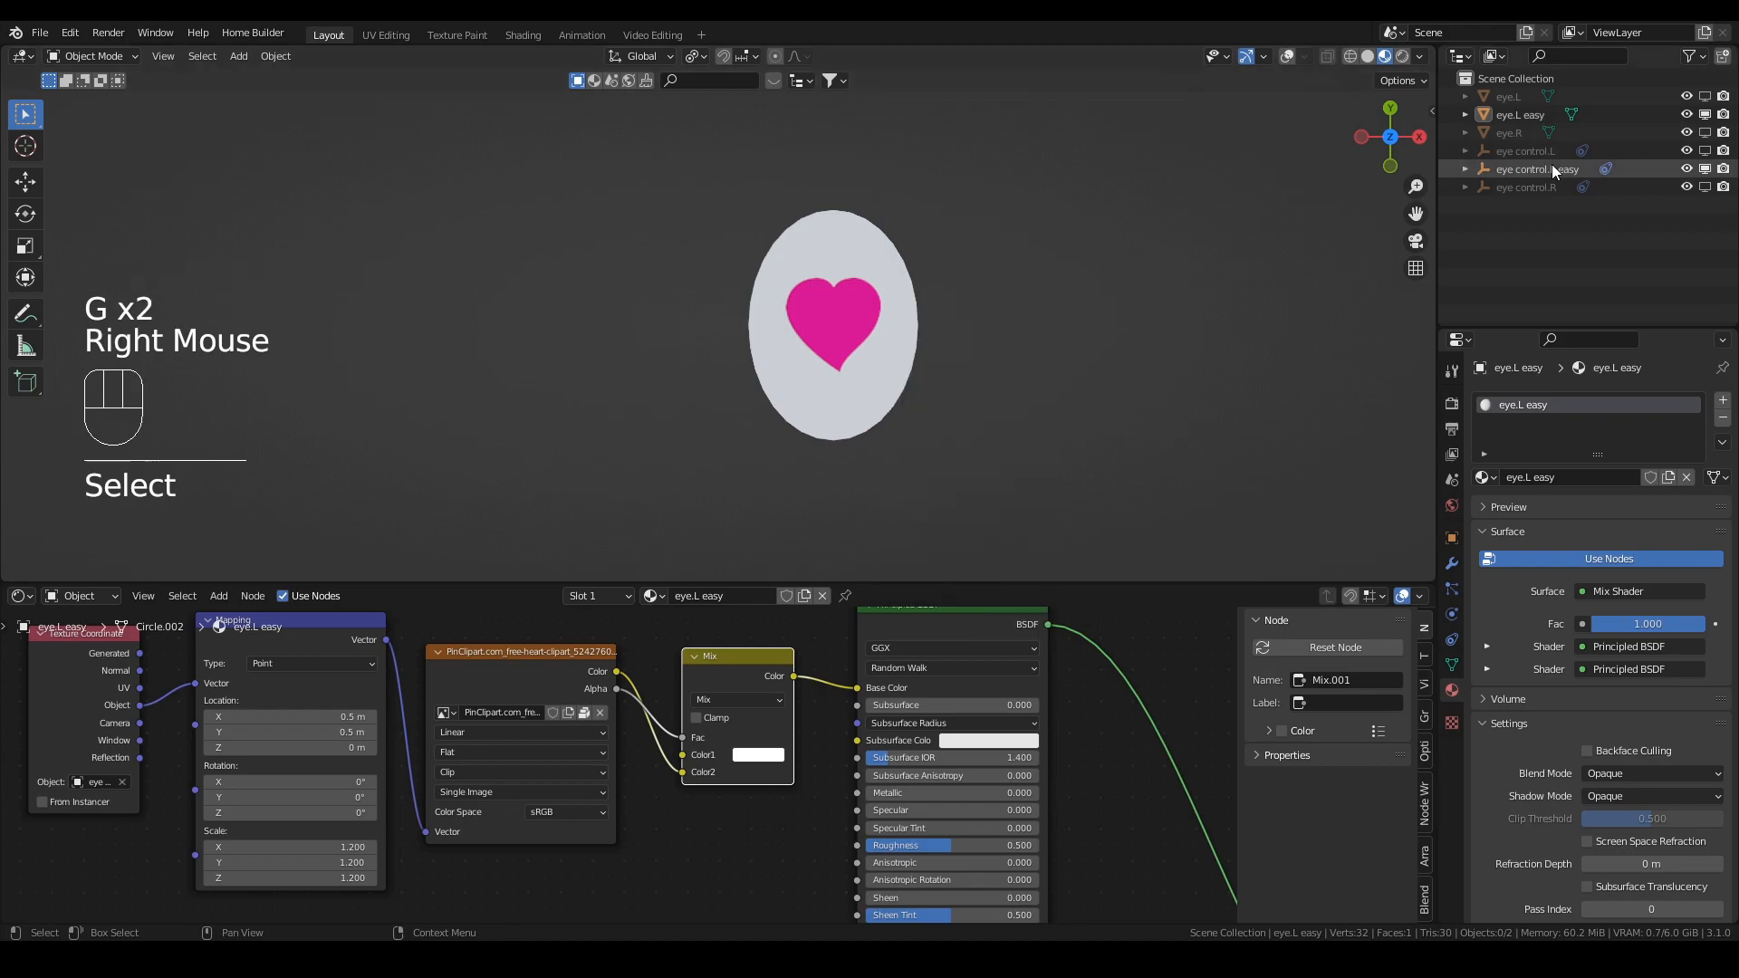
pyautogui.click(1551, 169)
pyautogui.press('g')
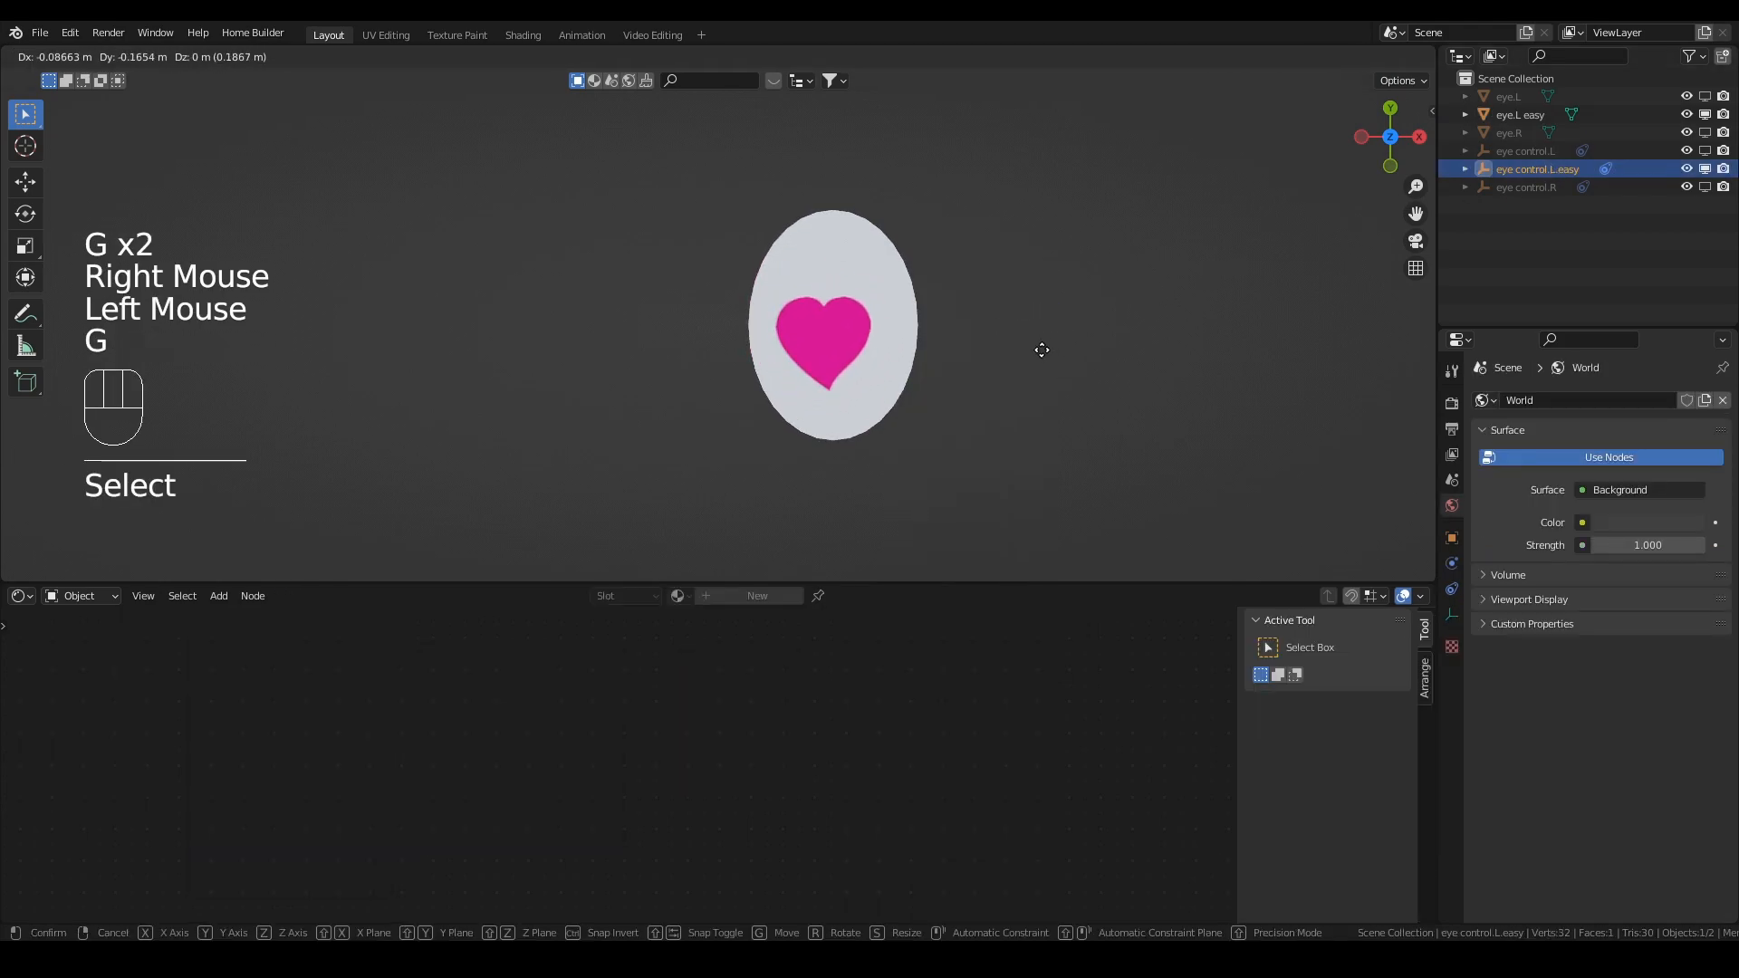
pyautogui.rightClick(1044, 341)
pyautogui.press('s')
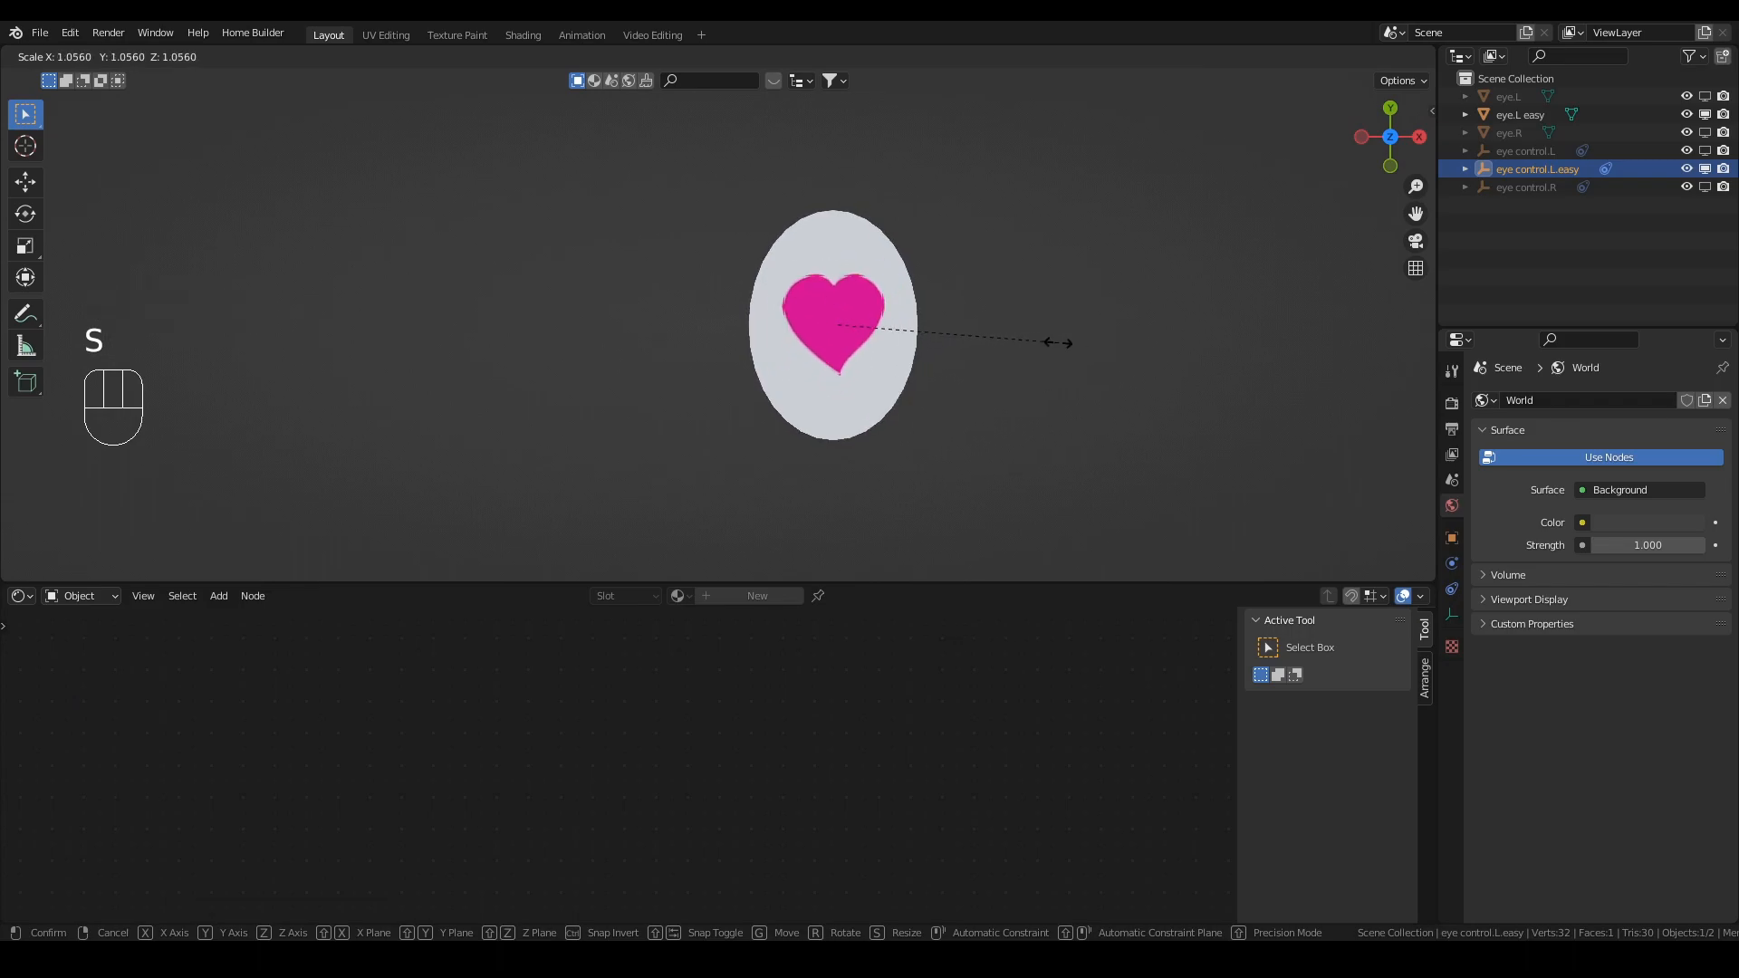
pyautogui.rightClick(1047, 346)
pyautogui.click(899, 324)
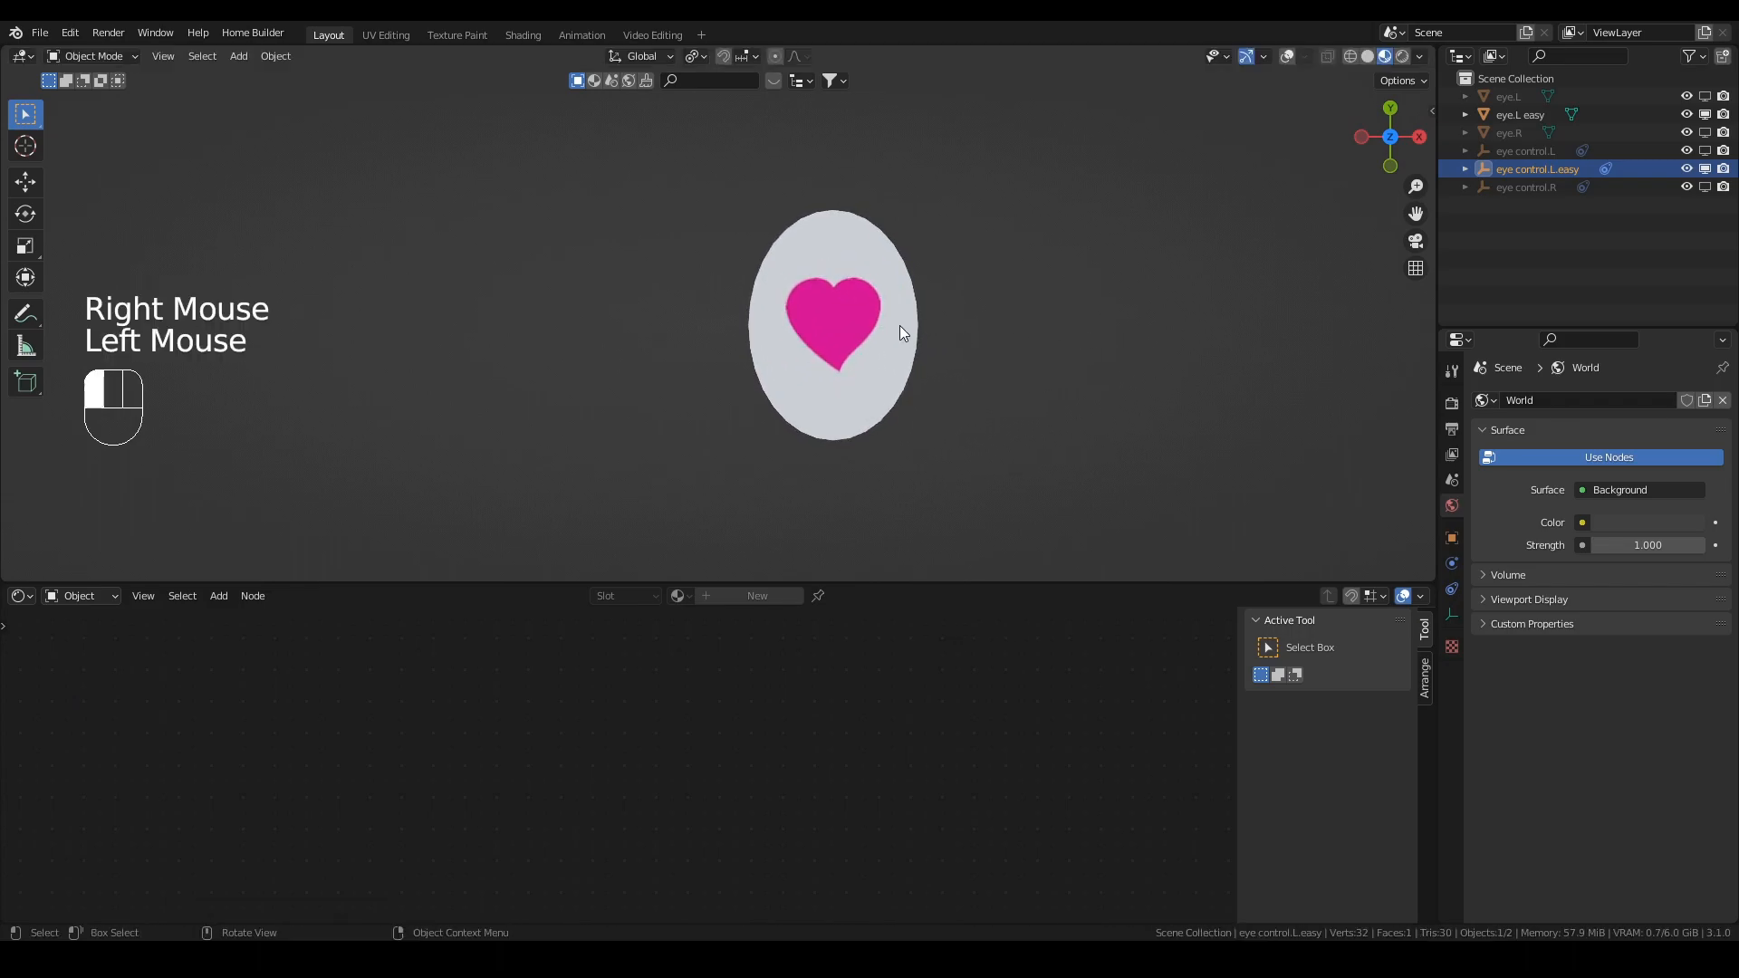
# Step: Switch the Mix Shader's Fac between 0 and 1 to compare the blue iris and the heart, ending at 1
pyautogui.scroll(-5, 966, 692)
pyautogui.moveTo(999, 741); pyautogui.dragTo(679, 736, button='middle')
pyautogui.scroll(4, 830, 779)
pyautogui.moveTo(829, 779); pyautogui.dragTo(866, 786, button='middle')
pyautogui.click(866, 786)
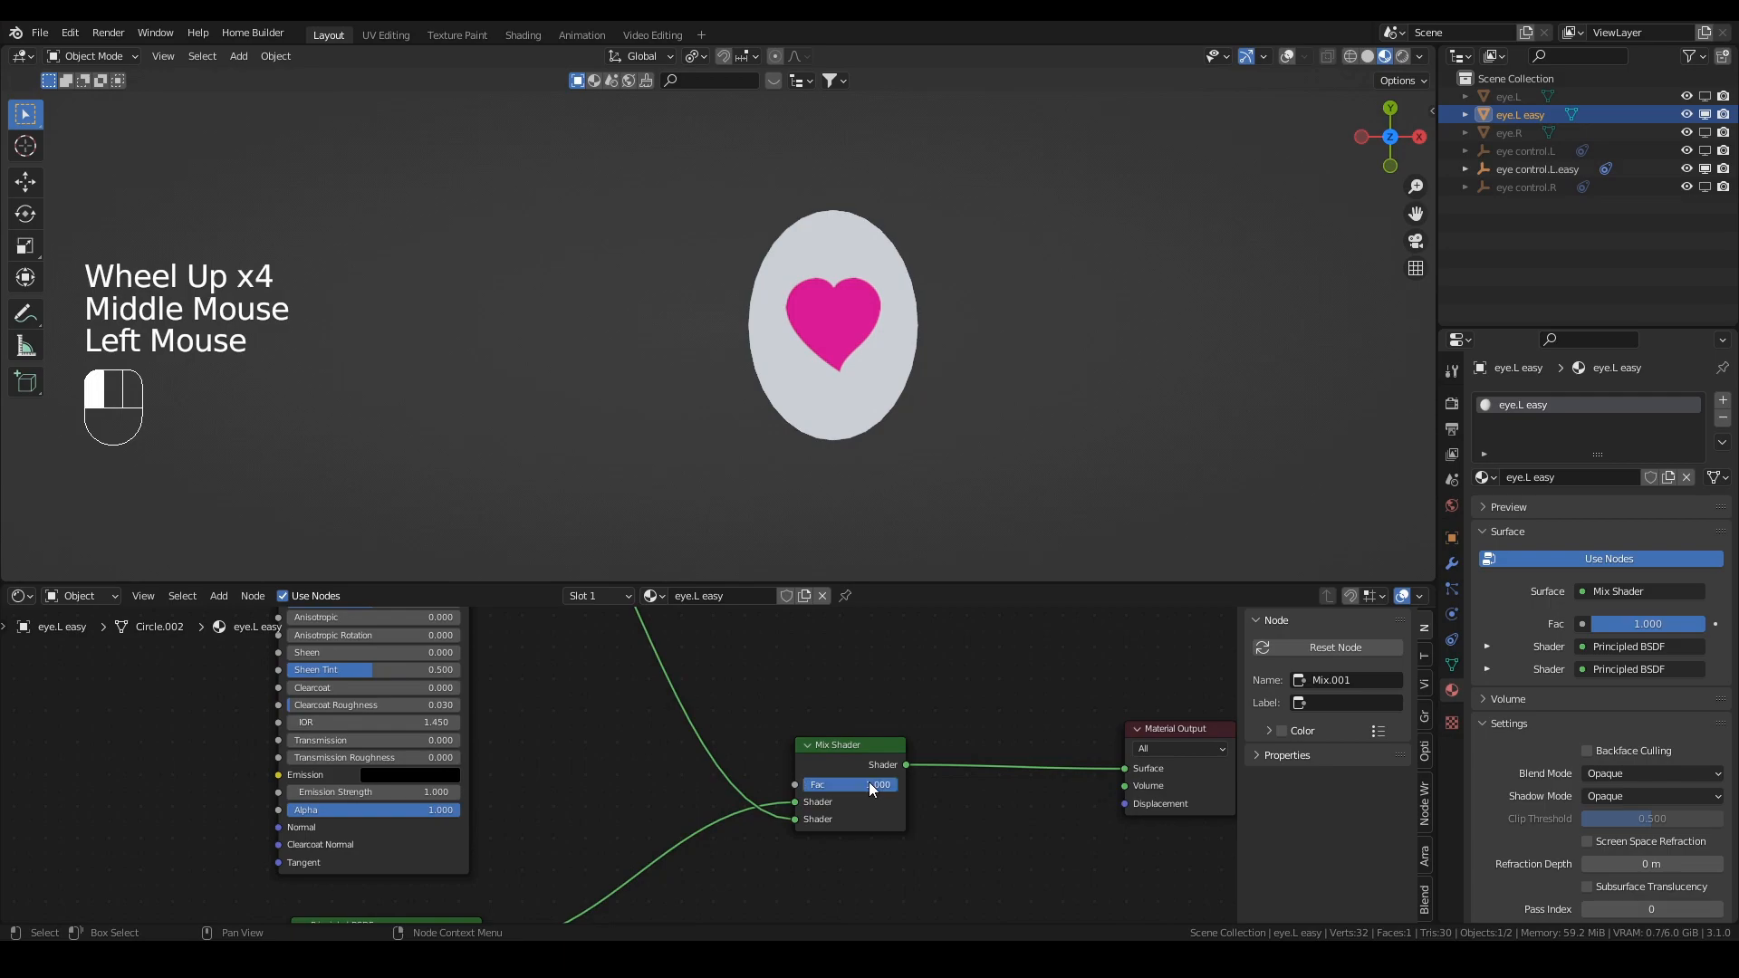
pyautogui.click(868, 783)
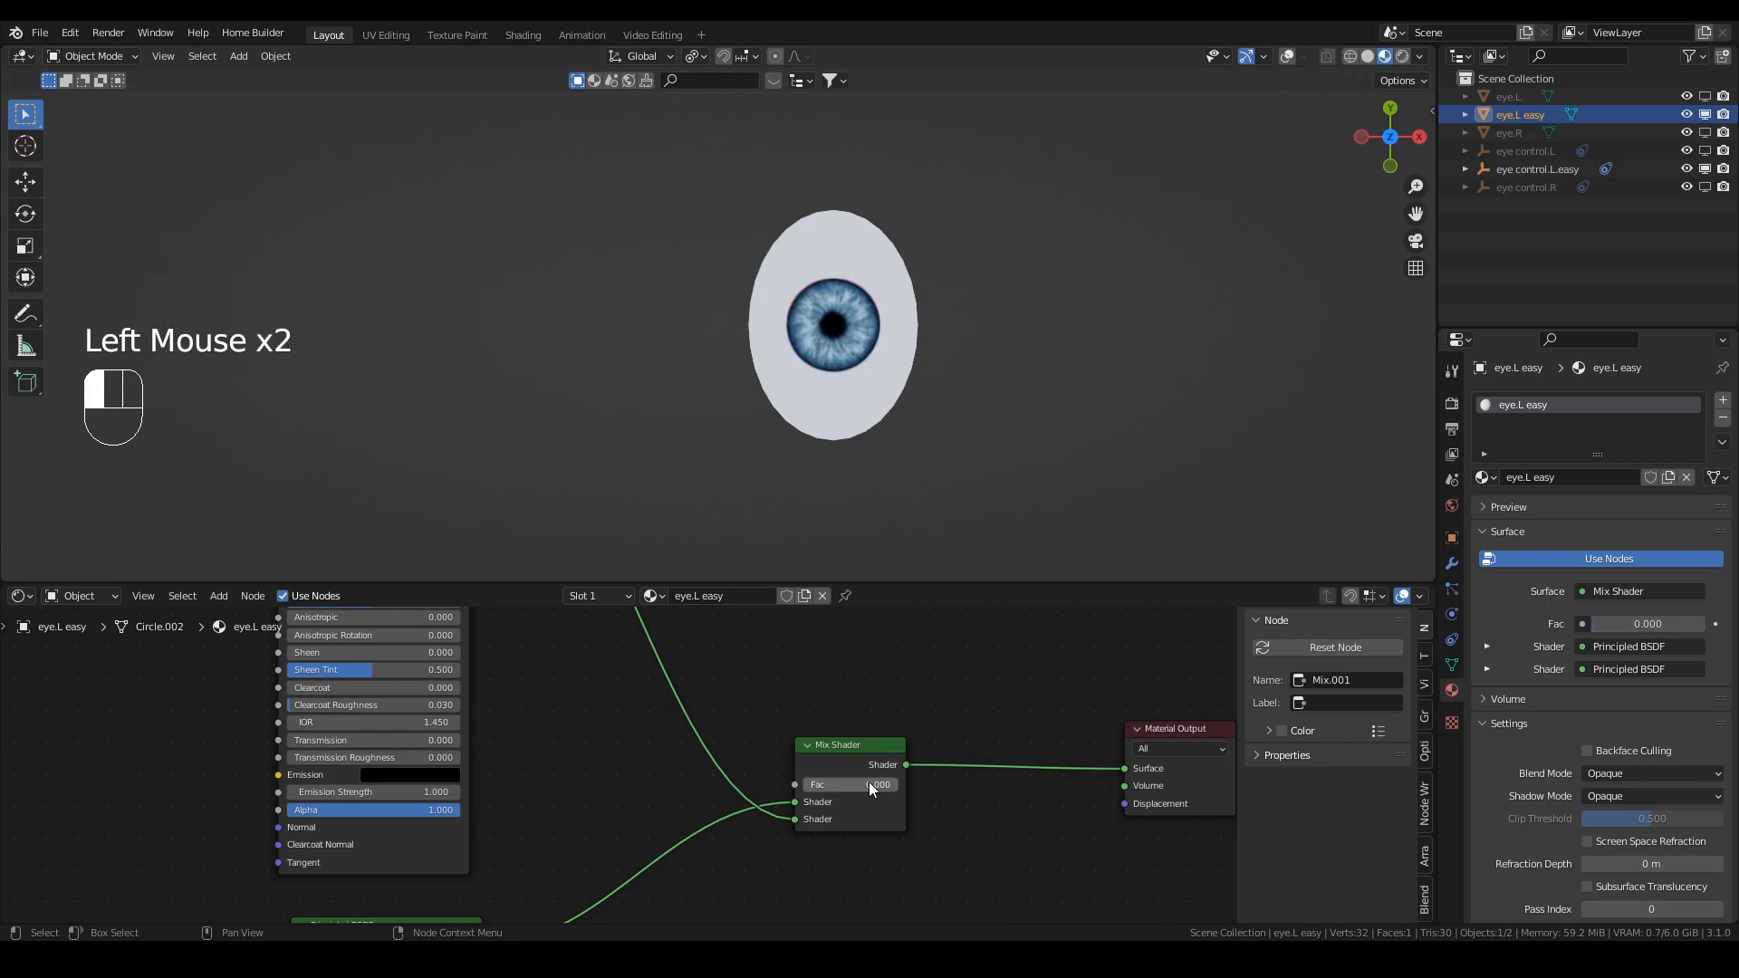
pyautogui.moveTo(824, 779); pyautogui.dragTo(890, 785)
pyautogui.moveTo(835, 784); pyautogui.dragTo(886, 784)
pyautogui.scroll(-2, 618, 764)
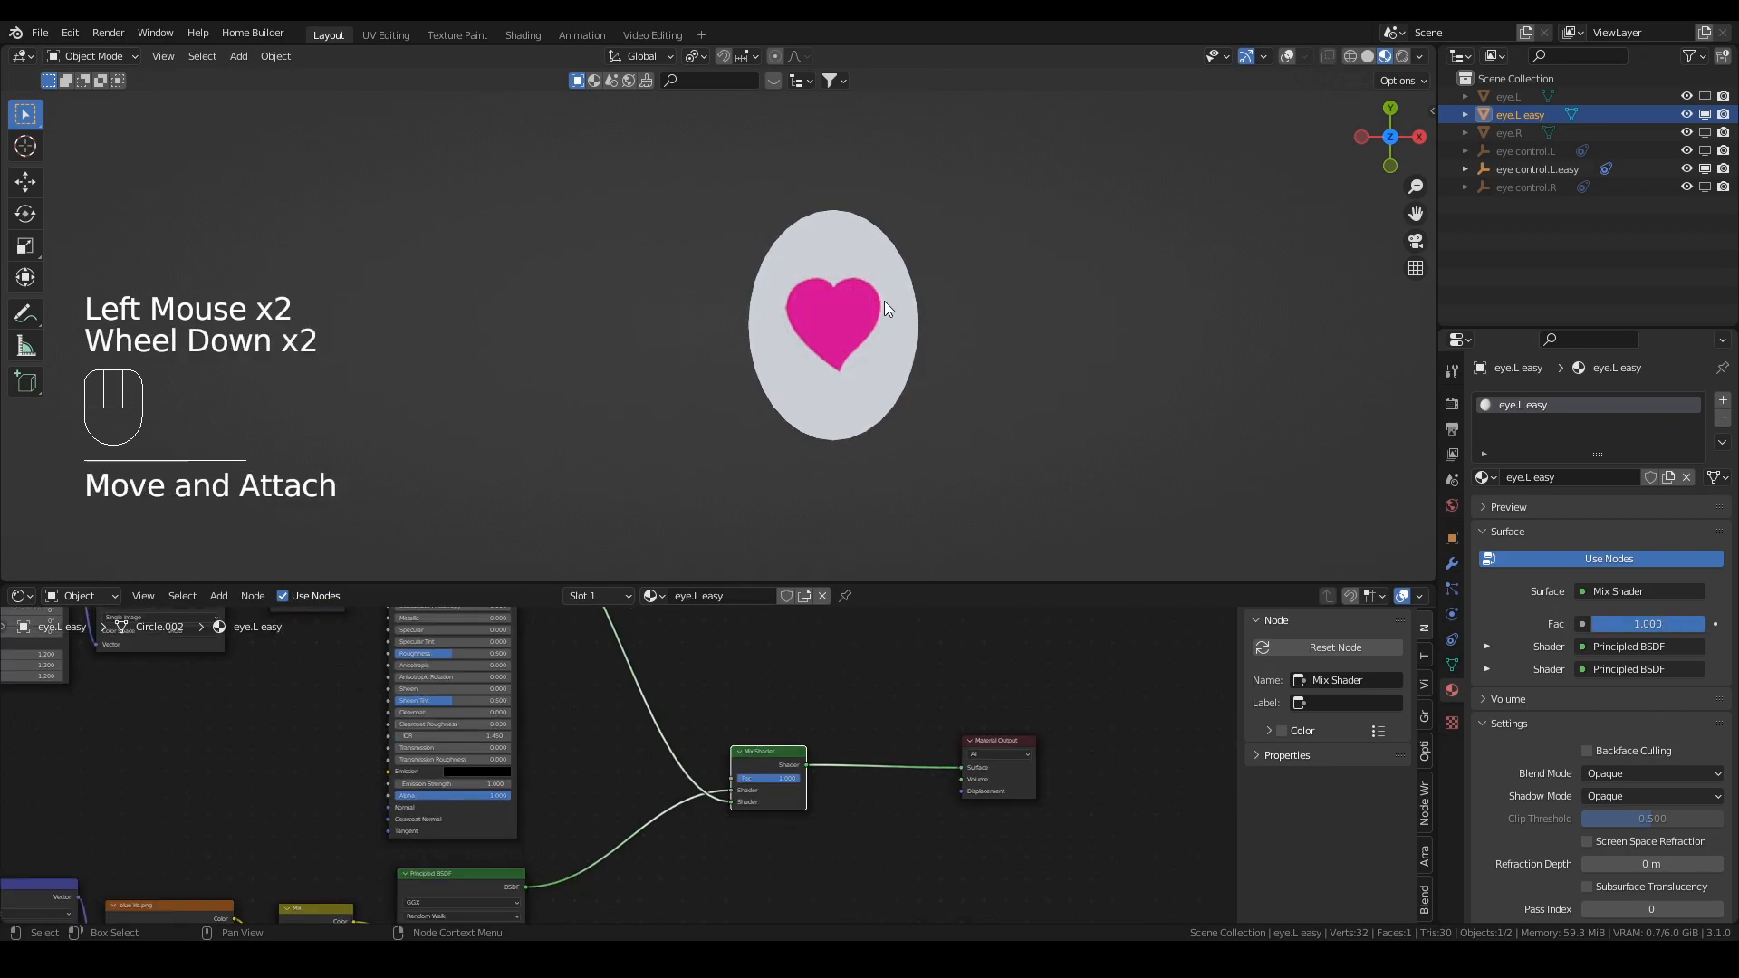
# Step: Review the heart image's node chain and save the file
pyautogui.scroll(-2, 638, 719)
pyautogui.moveTo(637, 724); pyautogui.dragTo(989, 808, button='middle')
pyautogui.scroll(2, 711, 679)
pyautogui.moveTo(707, 673); pyautogui.dragTo(705, 697, button='middle')
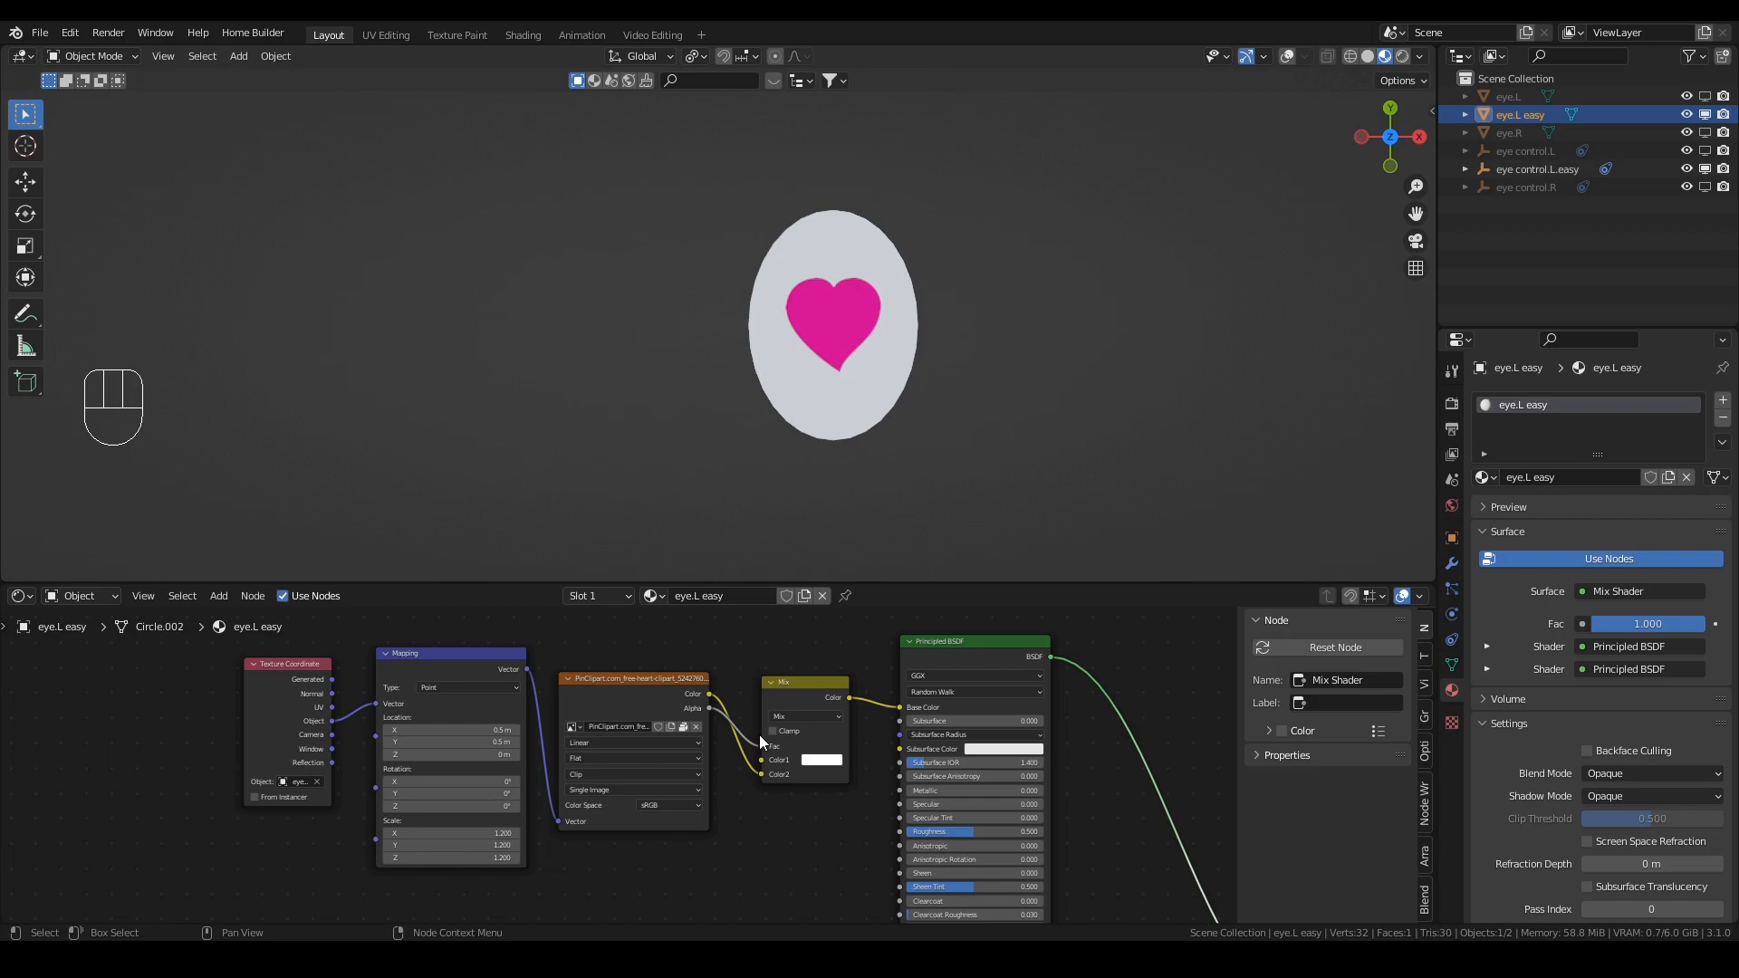
pyautogui.hotkey('ctrl', 's')
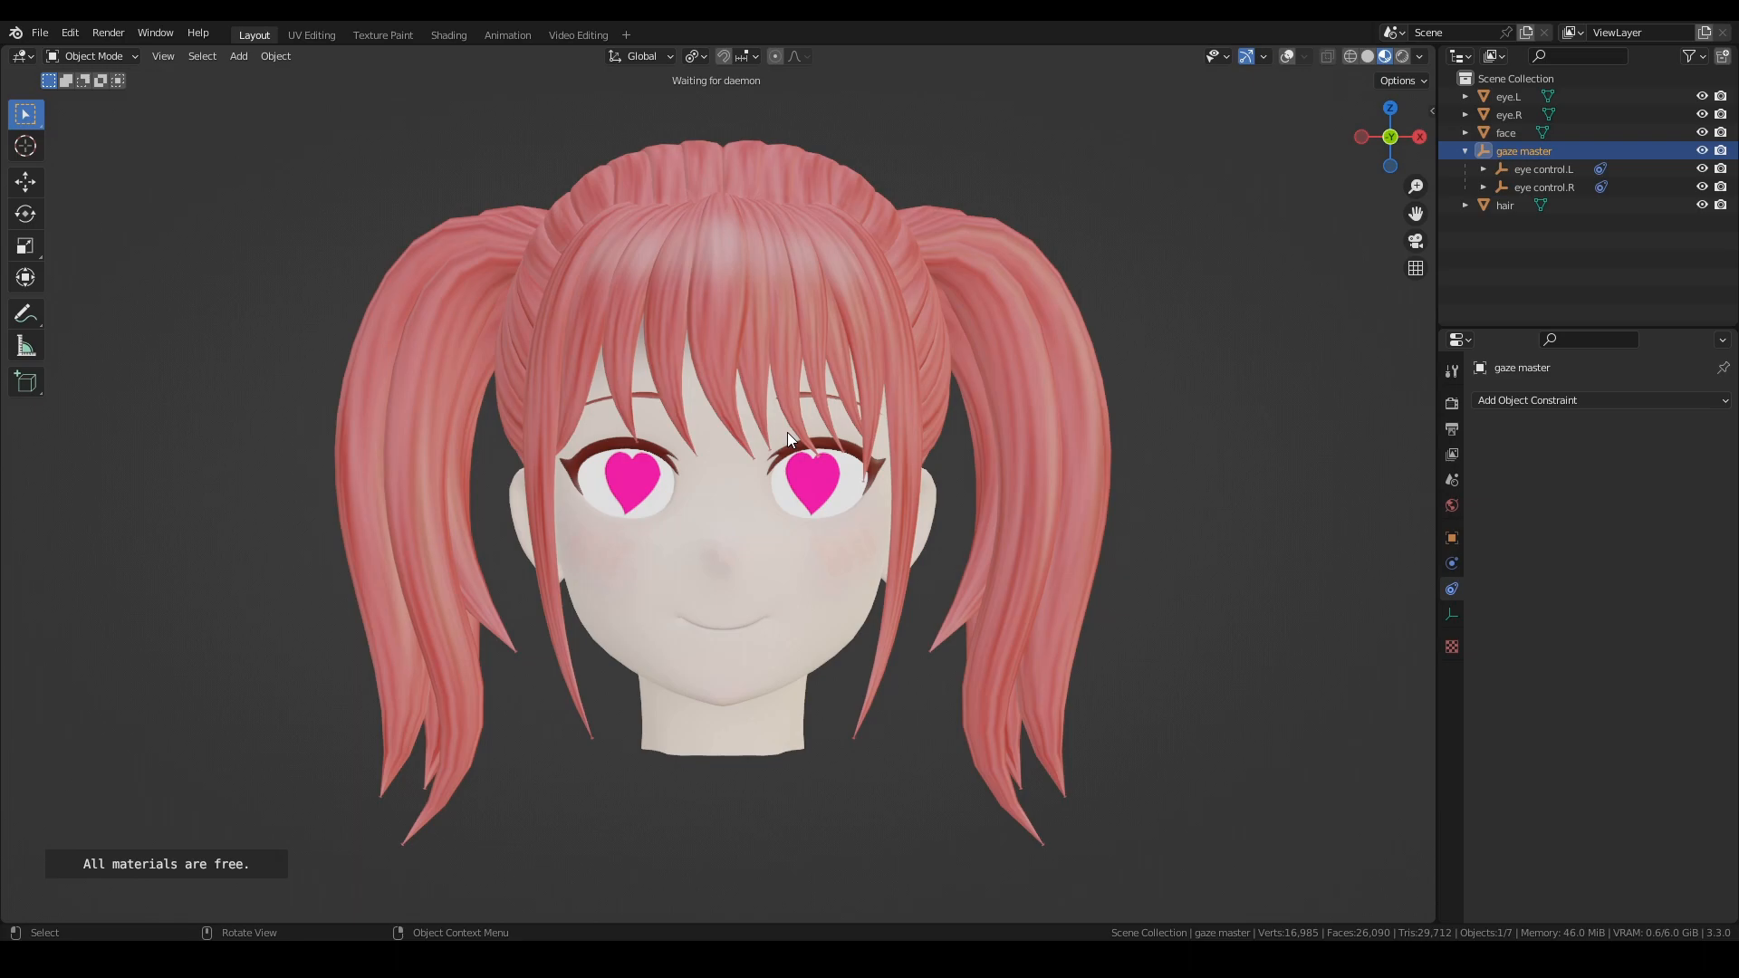
# Step: Move the gaze master empty in front view to examine how both heart irises follow on the character's face
pyautogui.moveTo(839, 492)
pyautogui.mouseDown(button='middle')
pyautogui.moveTo(766, 485)
pyautogui.moveTo(823, 486)
pyautogui.mouseUp(button='middle')
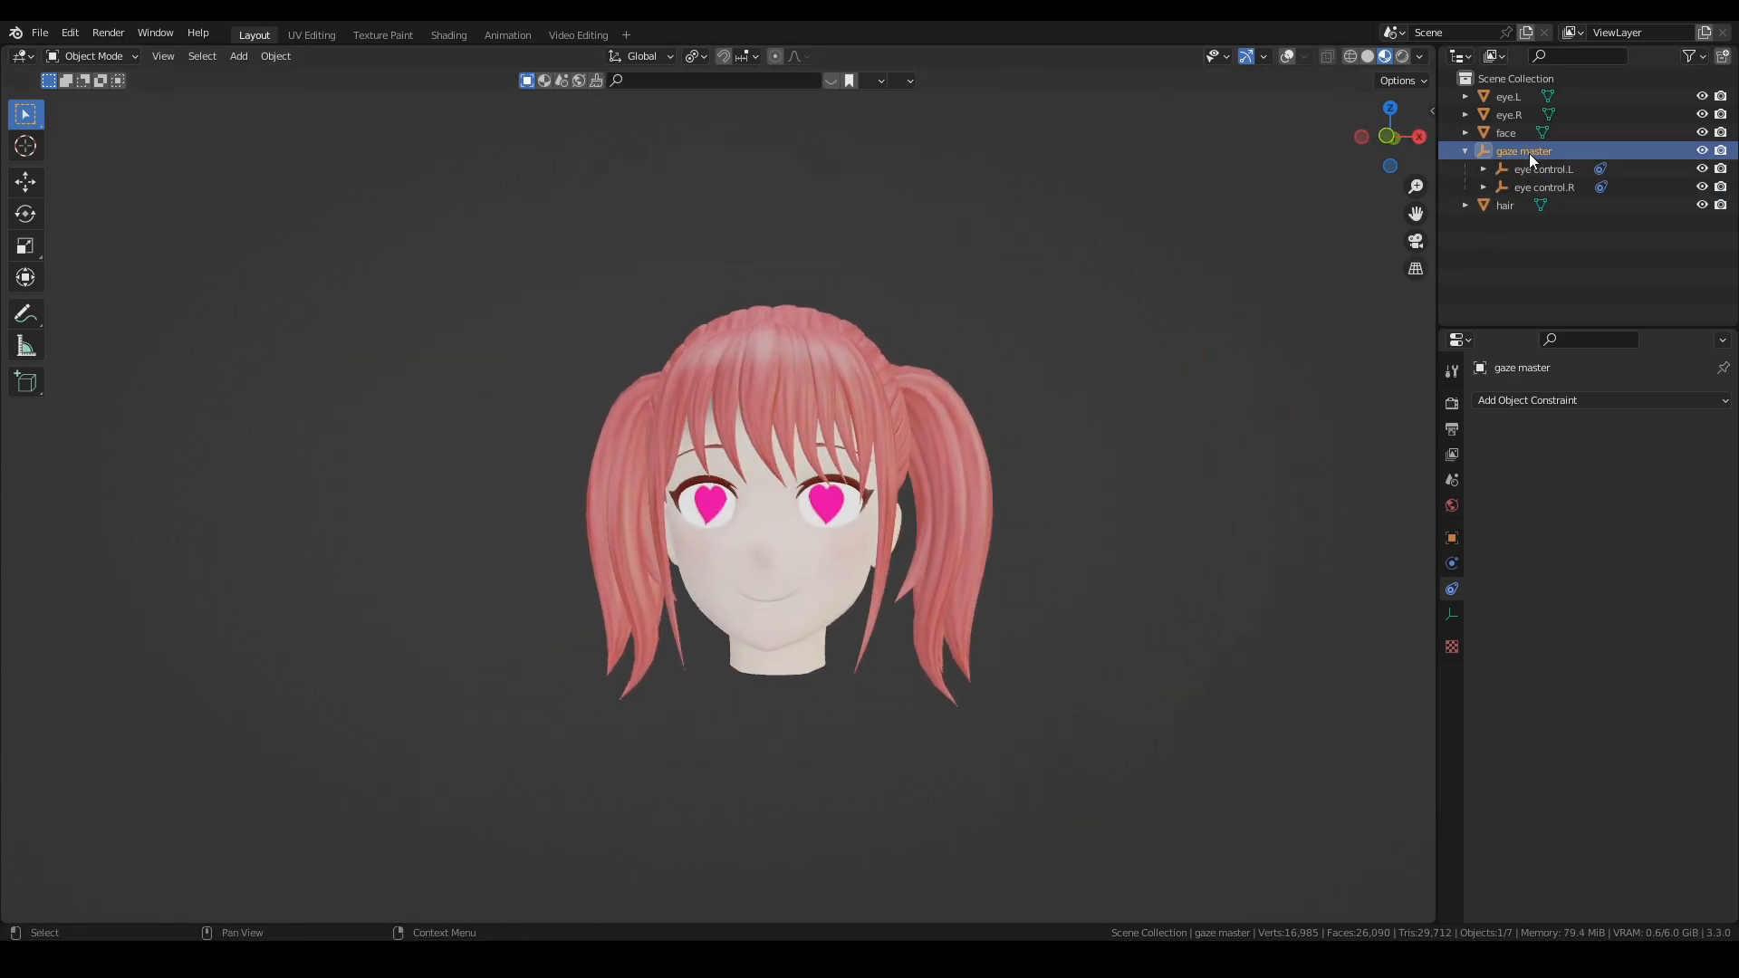
pyautogui.press('KP_1')
pyautogui.press('g')
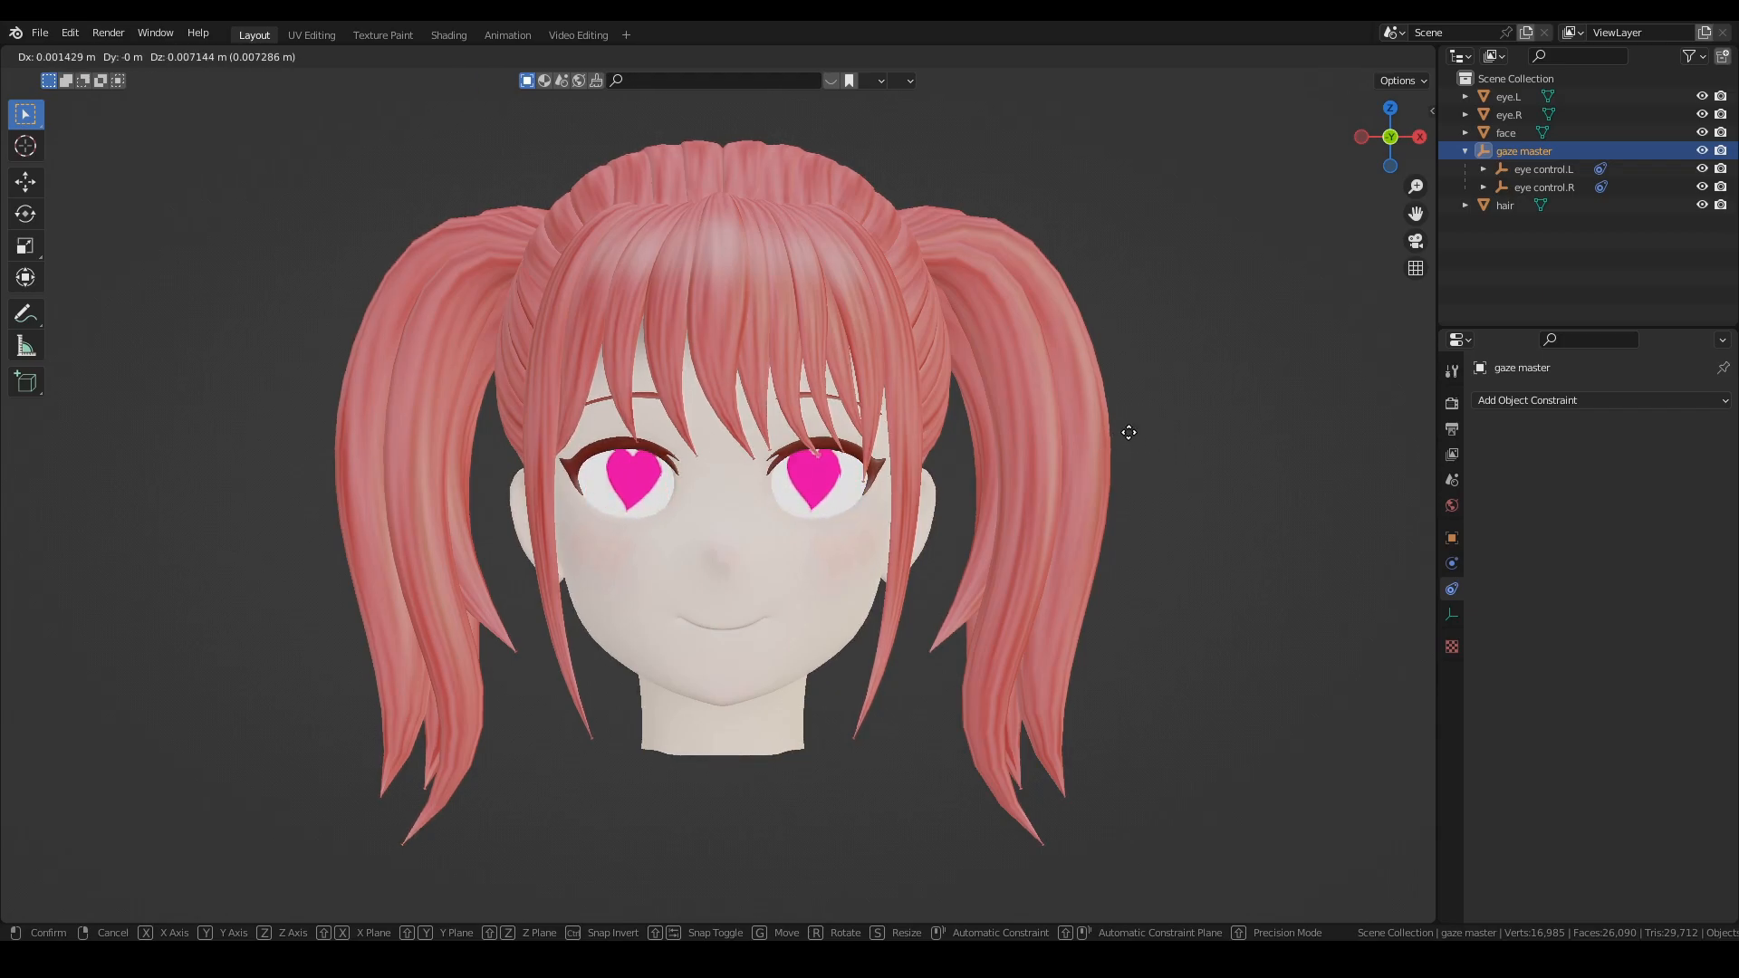
pyautogui.click(979, 442)
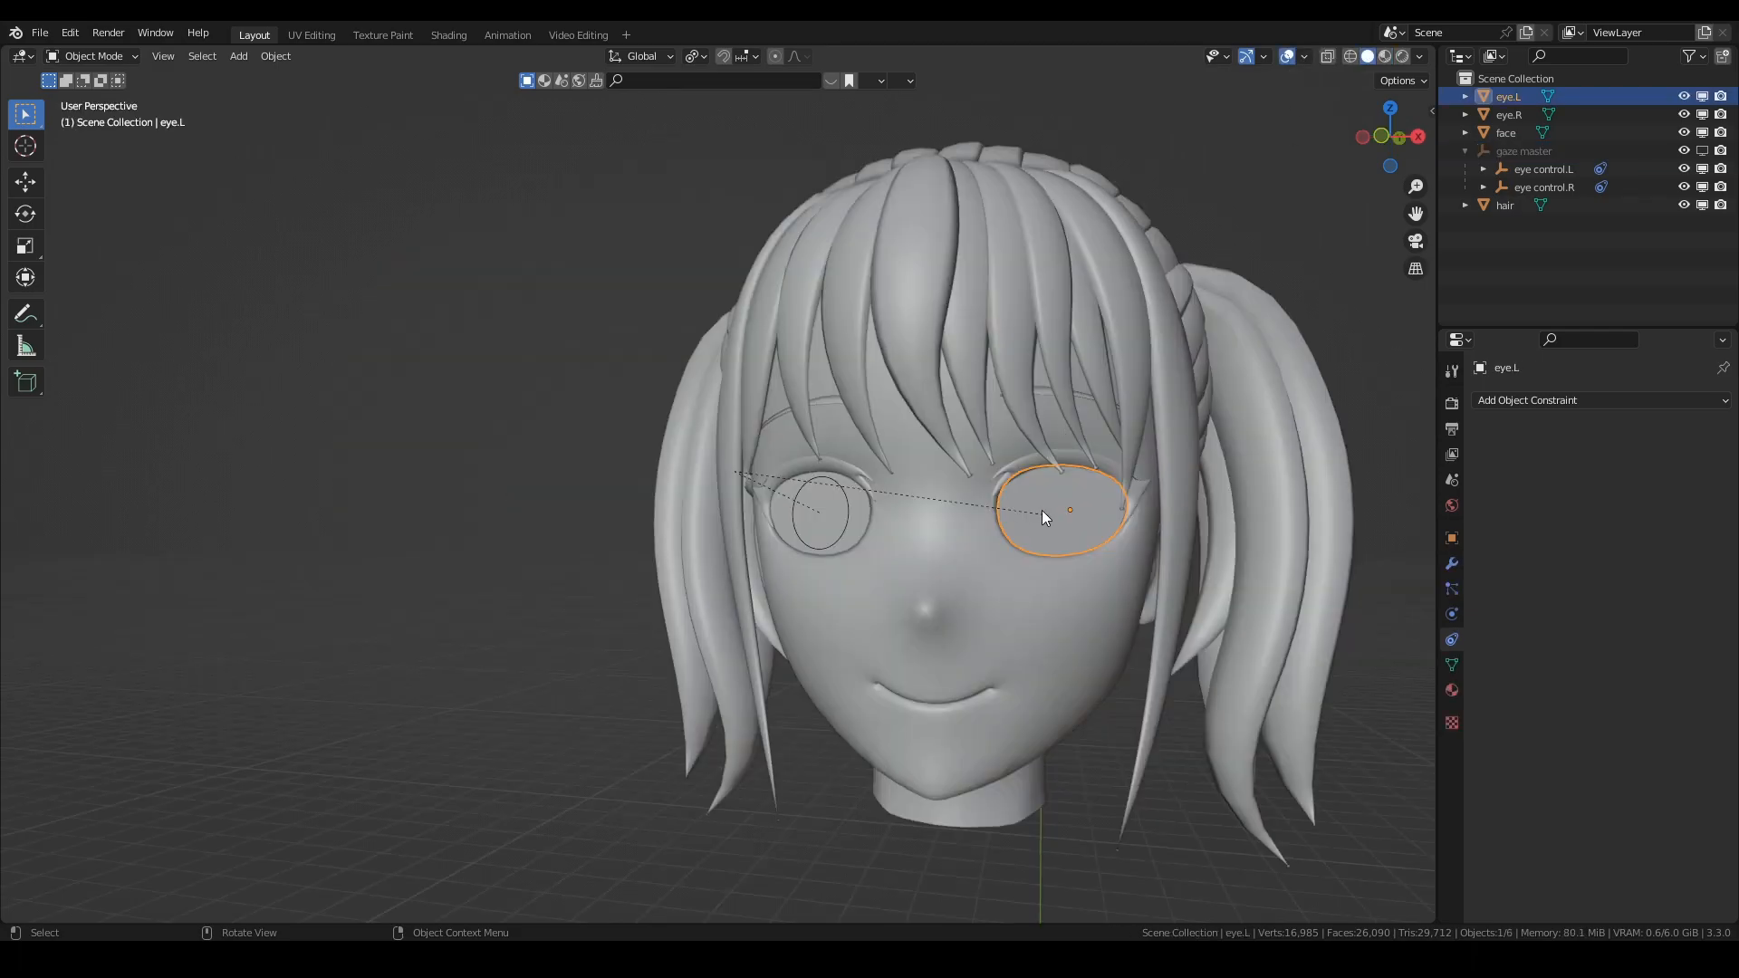
# Step: Examine the Shrinkwrap constraint of eye control.L and reselect the eye.L mesh
pyautogui.moveTo(1042, 509)
pyautogui.mouseDown(button='middle')
pyautogui.moveTo(991, 523)
pyautogui.moveTo(815, 404)
pyautogui.mouseUp(button='middle')
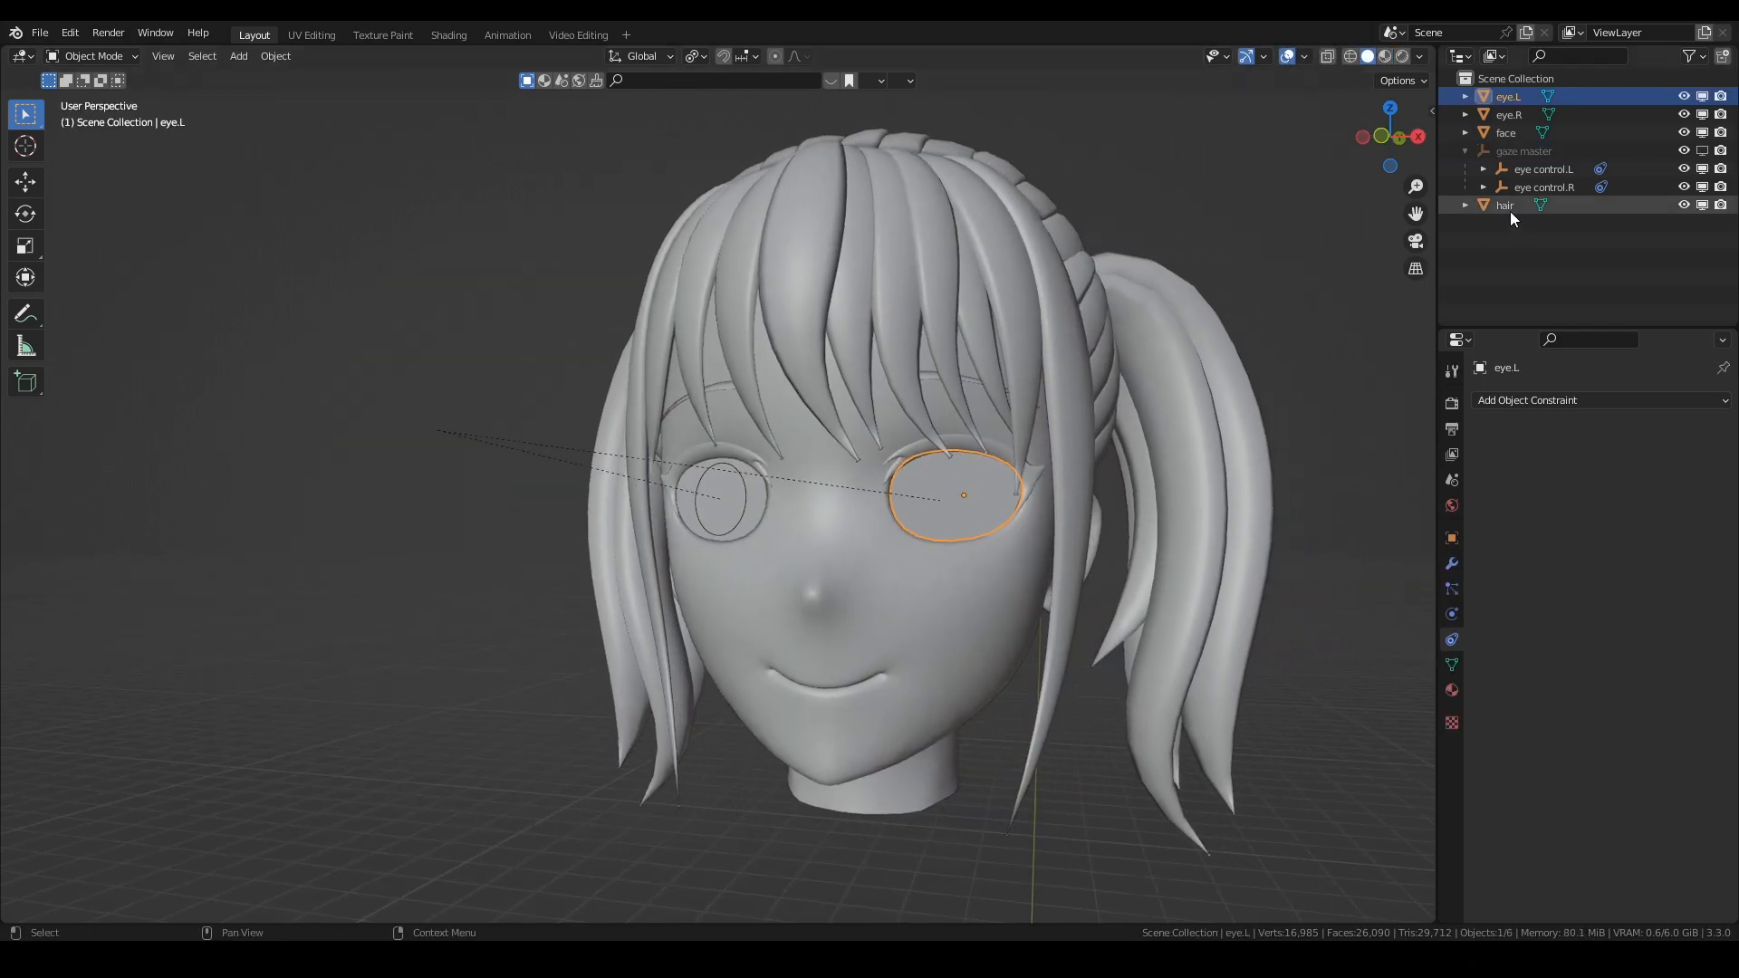
pyautogui.click(1534, 170)
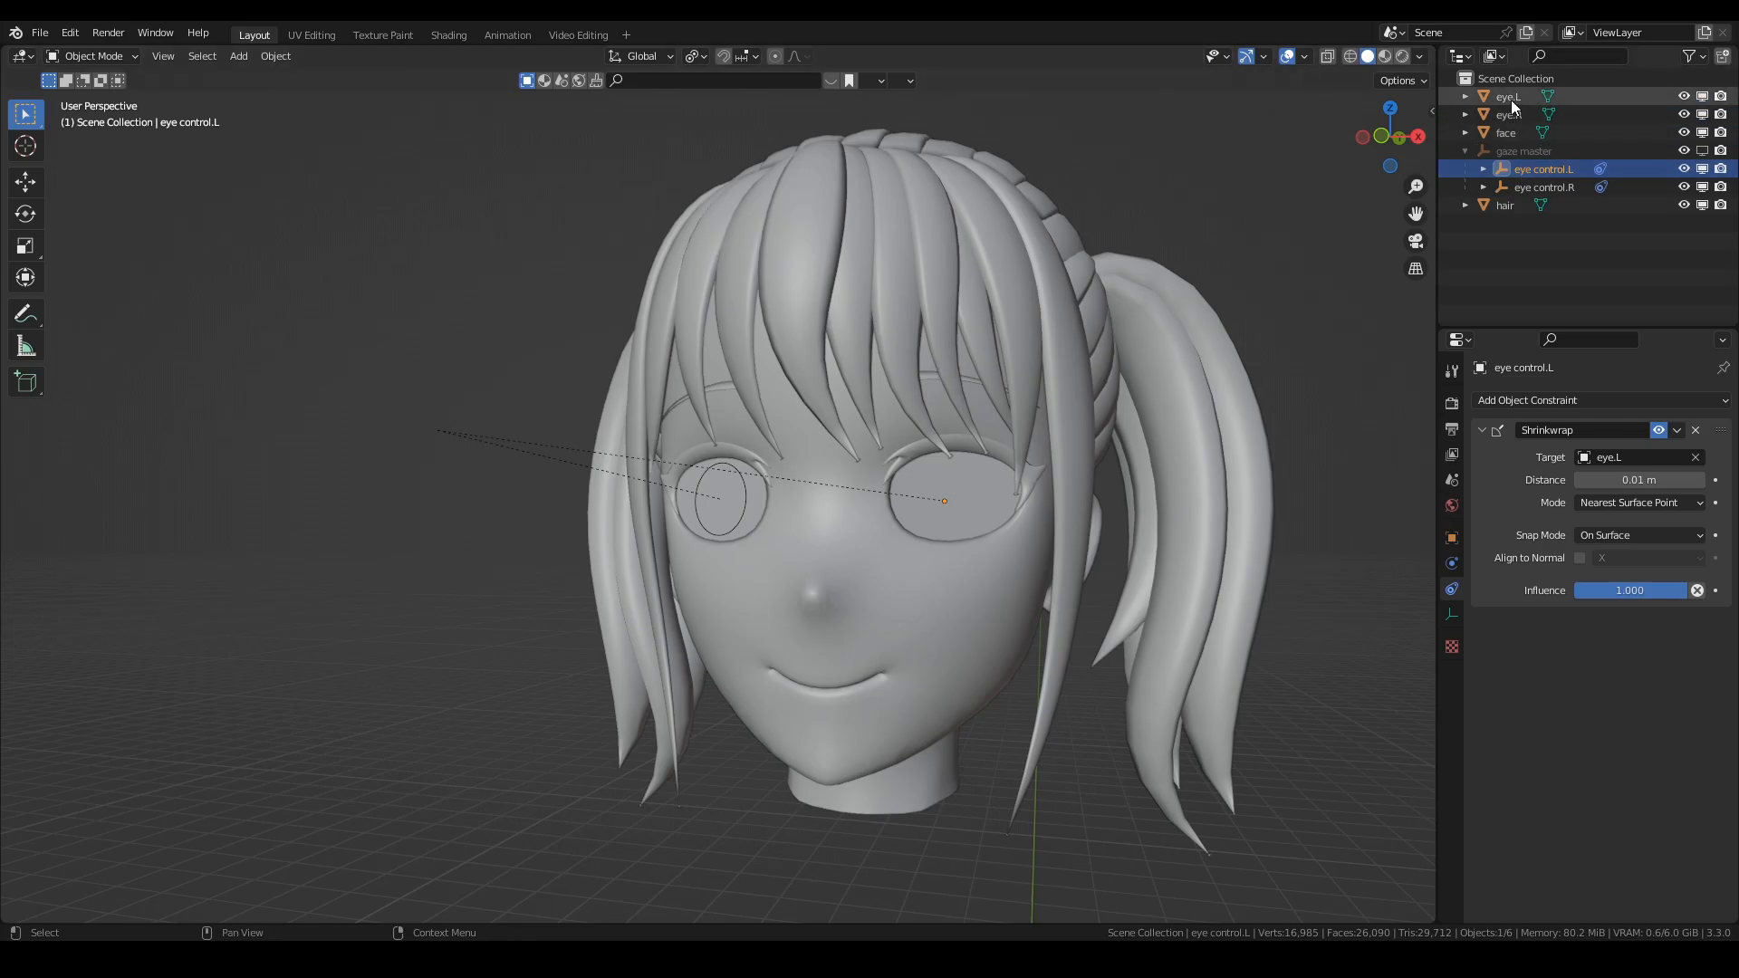
pyautogui.click(985, 486)
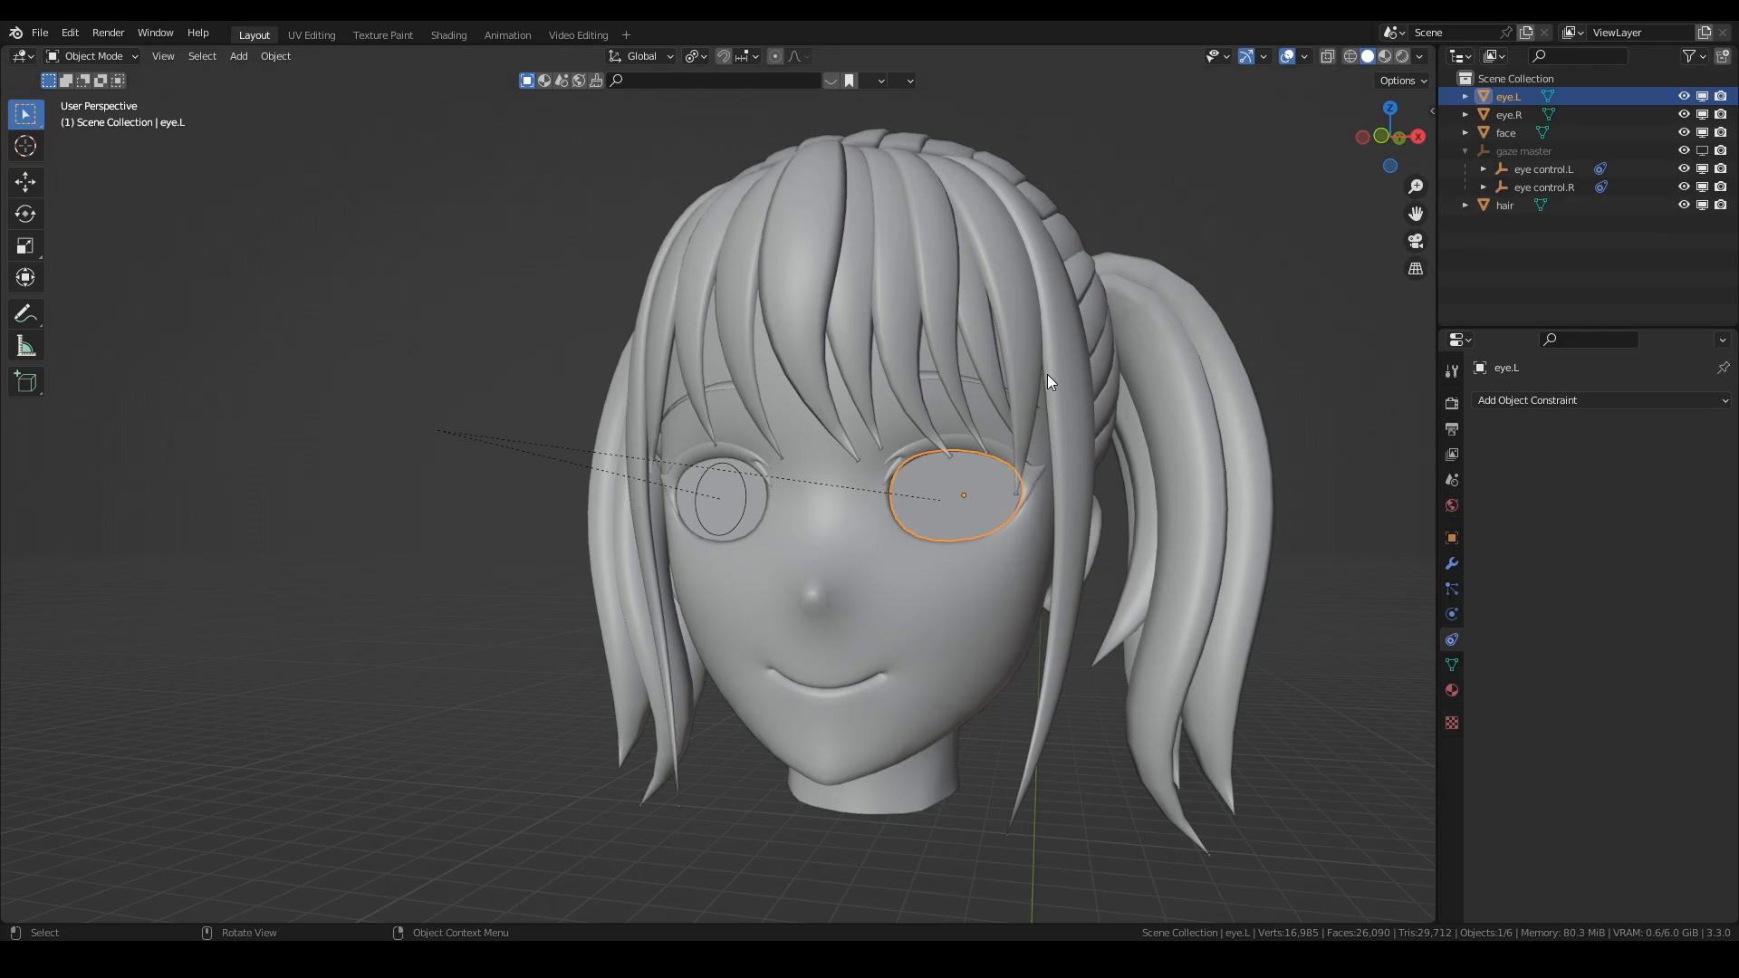
# Step: Isolate eye.L in local view and examine its curved shape from the side and the front
pyautogui.press('KP_Divide')
pyautogui.moveTo(1047, 373); pyautogui.dragTo(729, 529, button='middle')
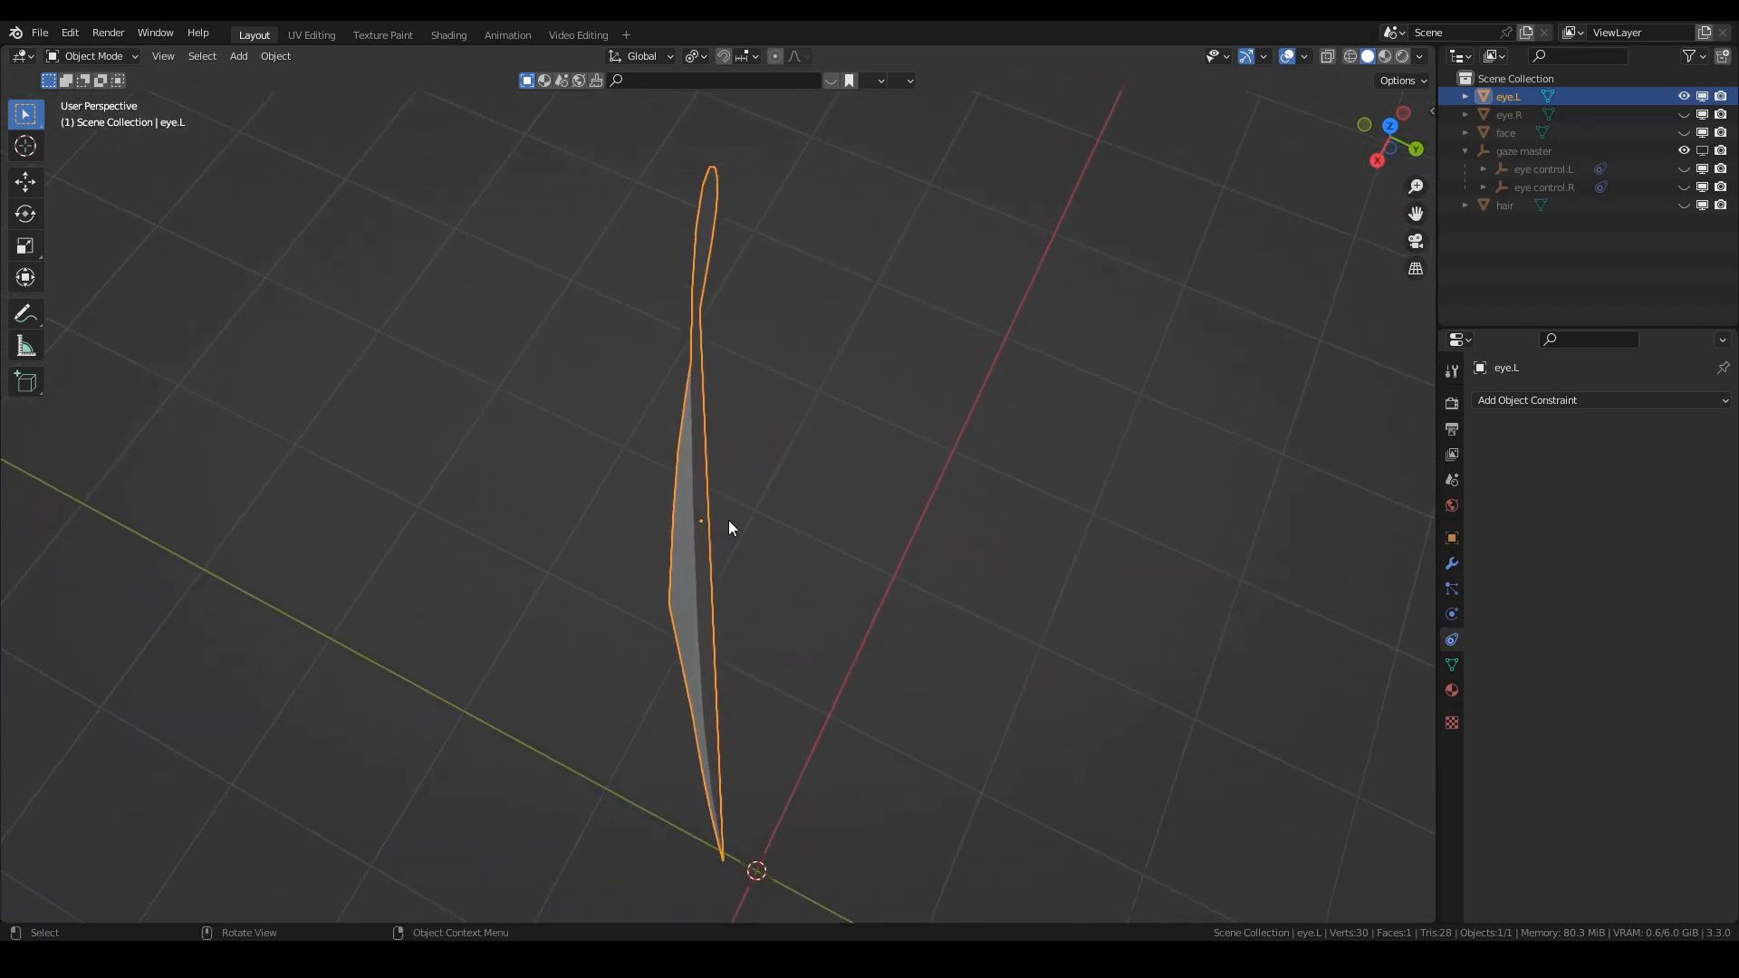
pyautogui.press('KP_1')
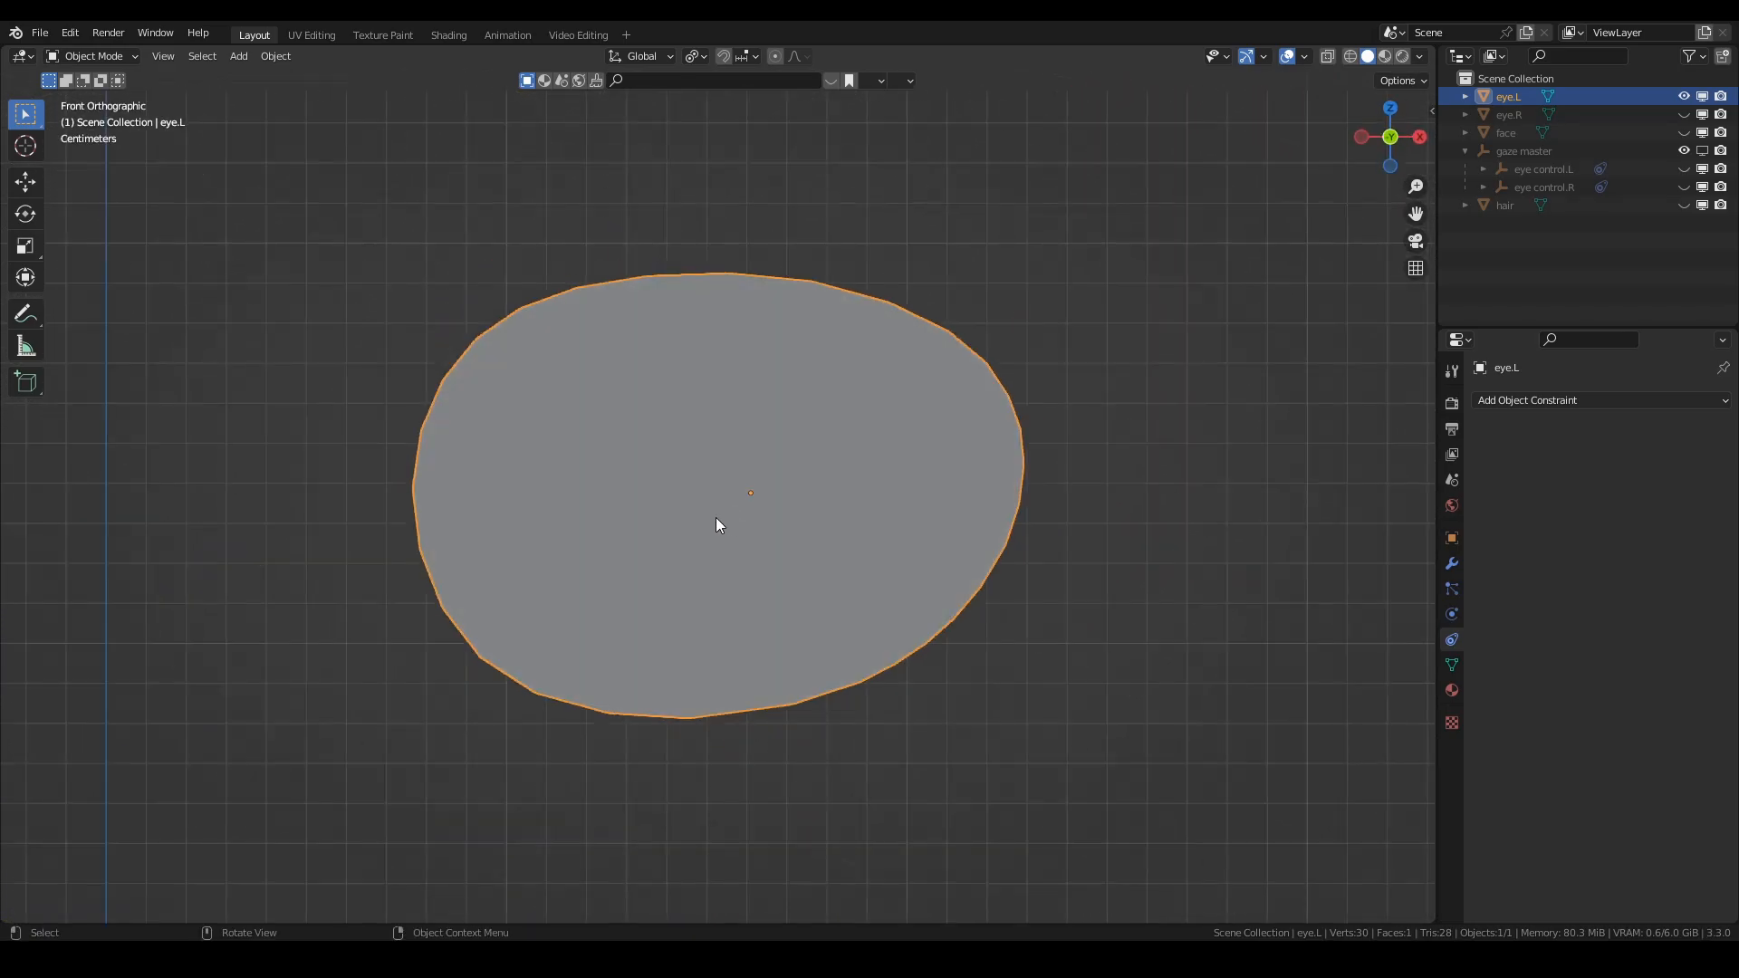
pyautogui.press('Tab')
pyautogui.press('Tab')
# Step: Switch to the Shading workspace and unhide eye control.L alongside the isolated eye.L
pyautogui.click(458, 32)
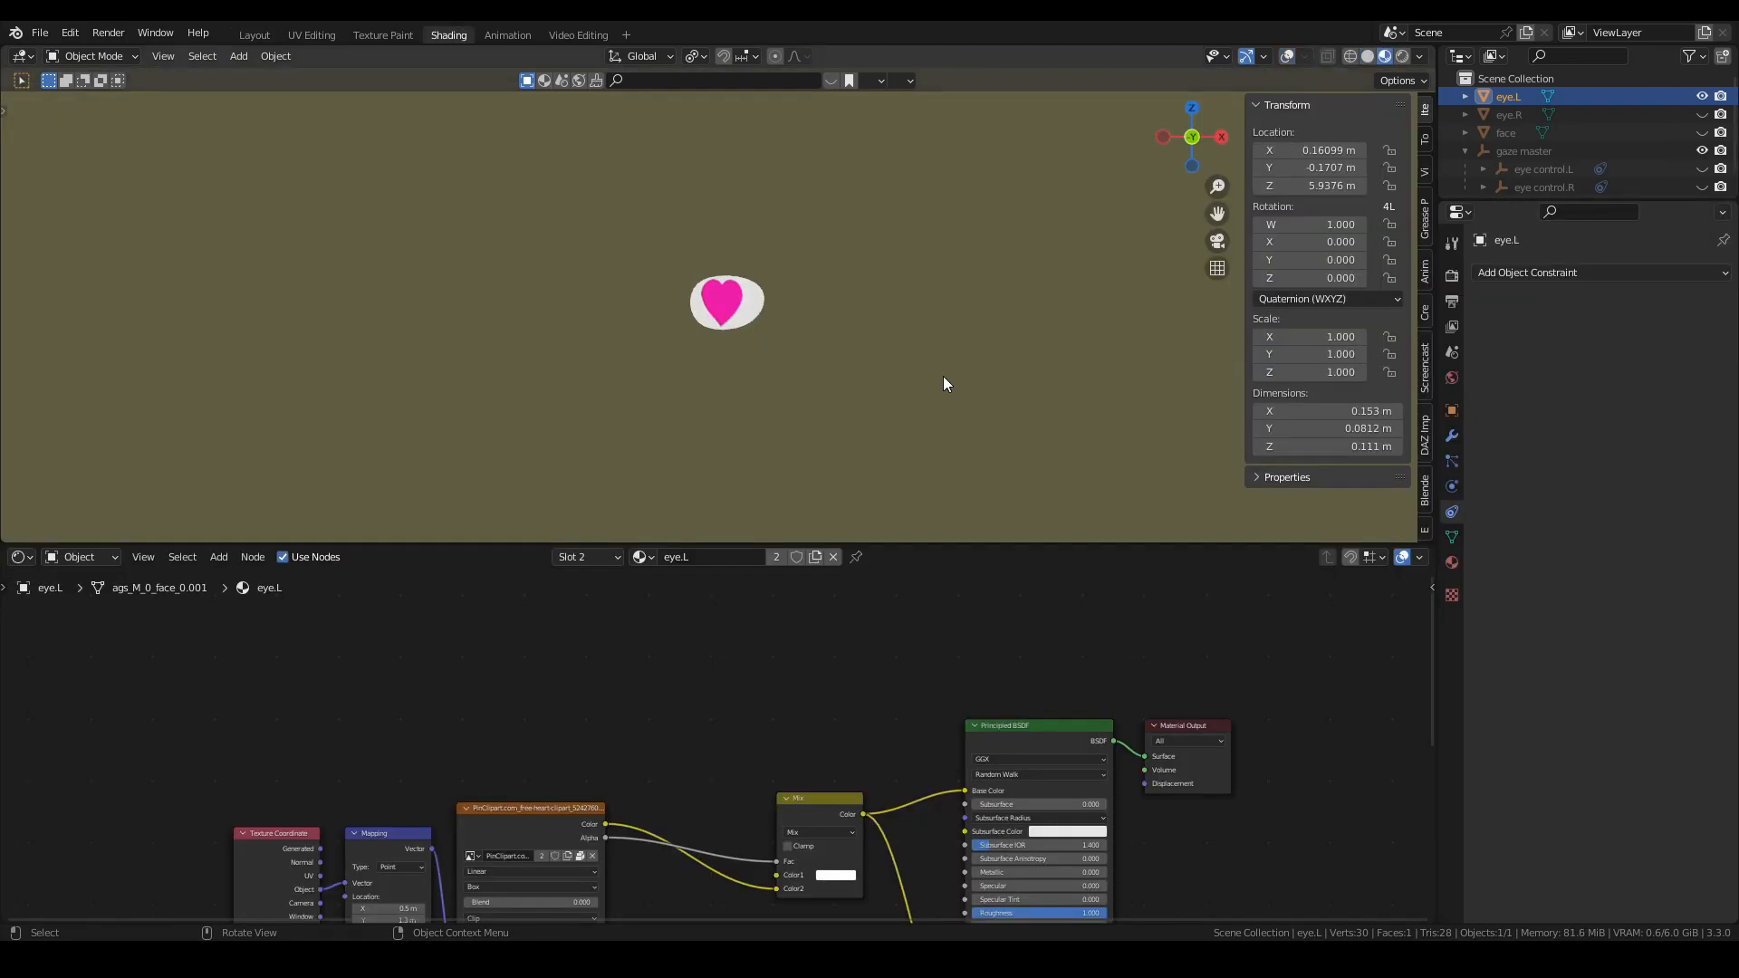
pyautogui.moveTo(771, 353); pyautogui.dragTo(670, 254, button='middle')
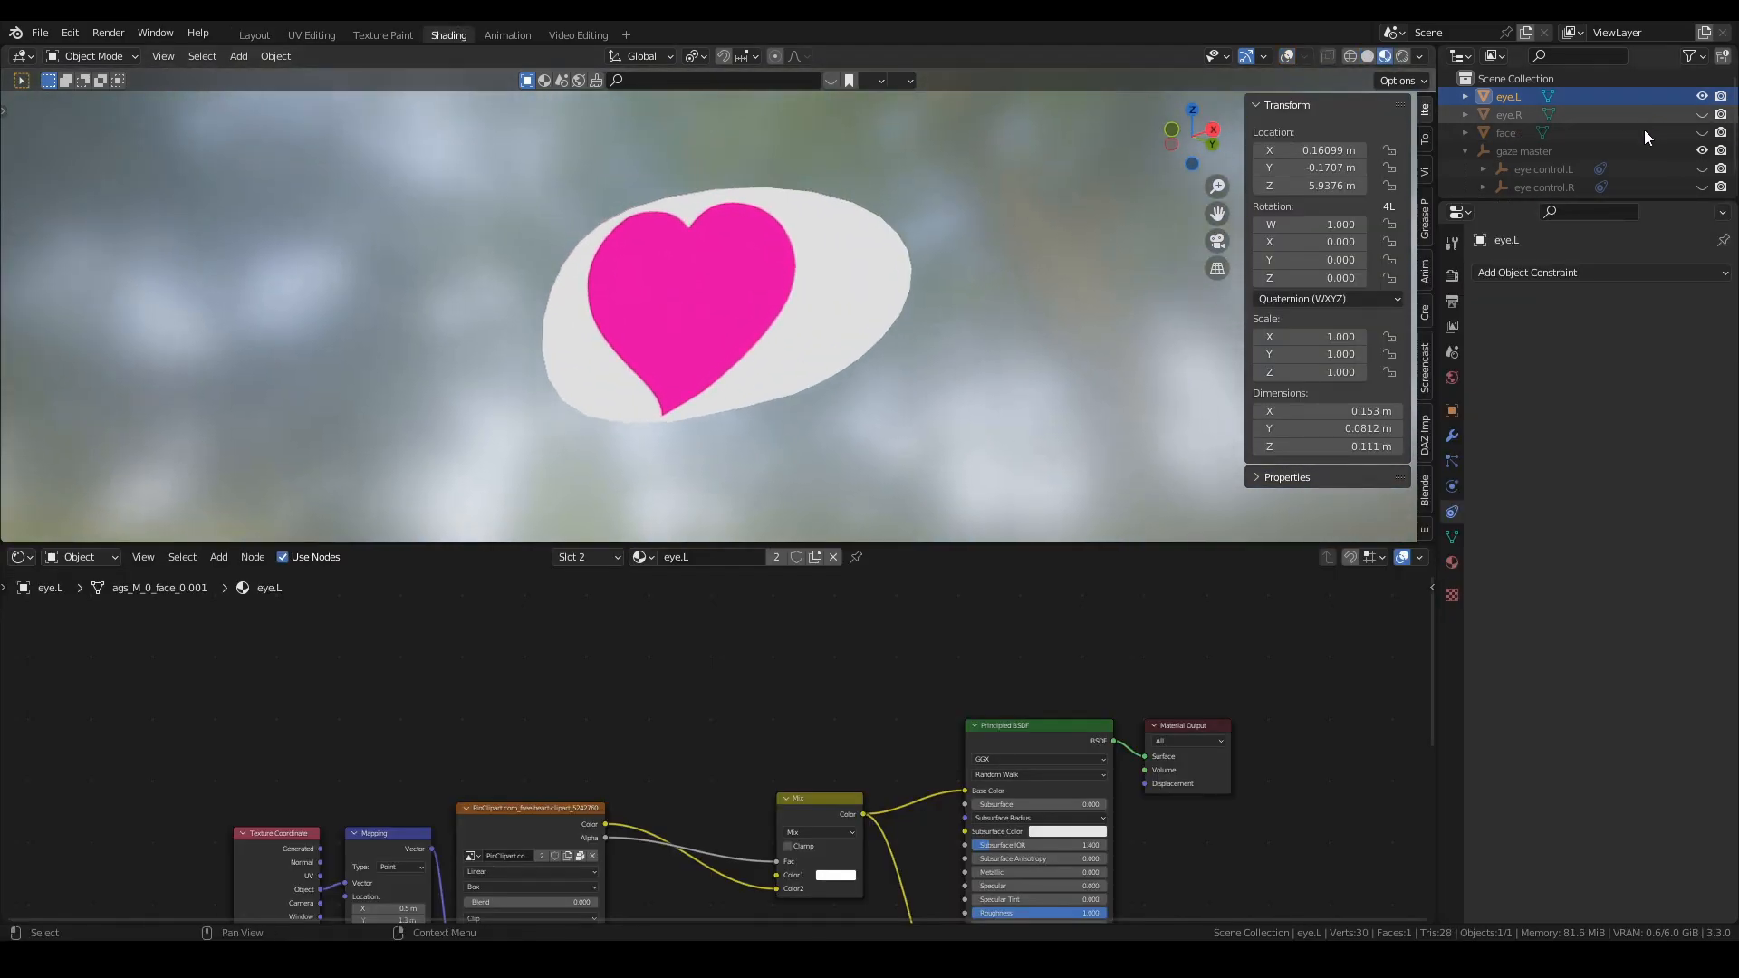
pyautogui.click(1701, 168)
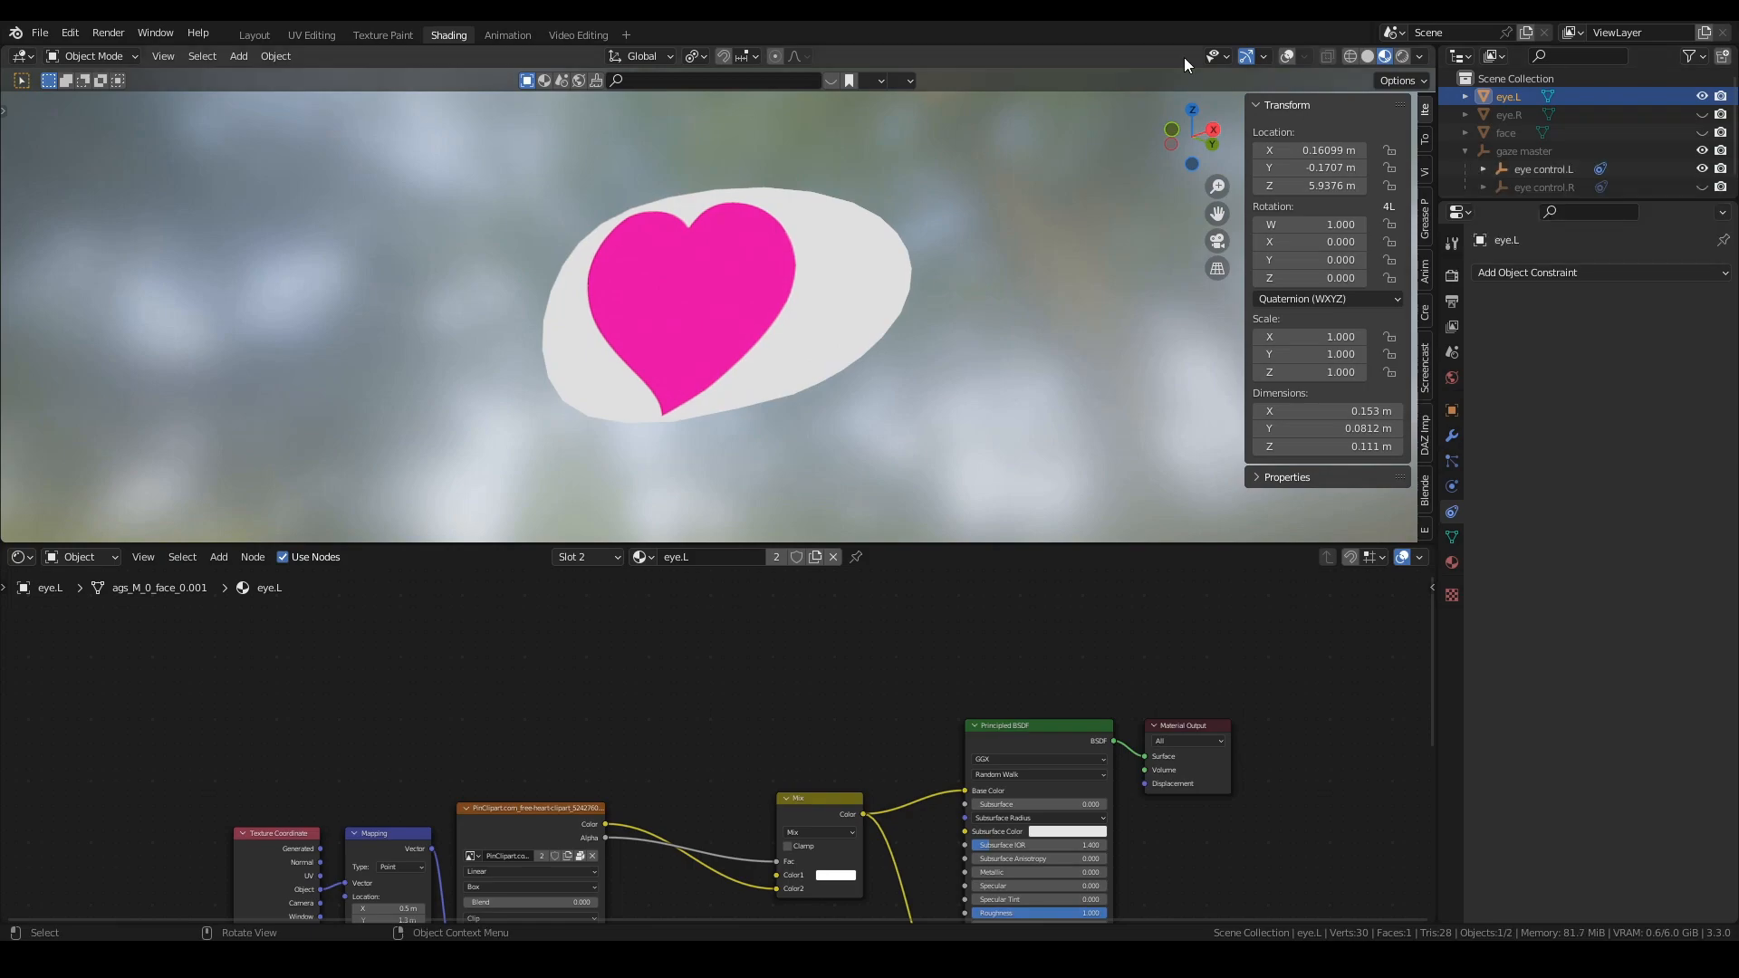
# Step: Test-move the eye.L mesh and the eye control.L empty to check how the heart iris slides across the eye
pyautogui.press('g')
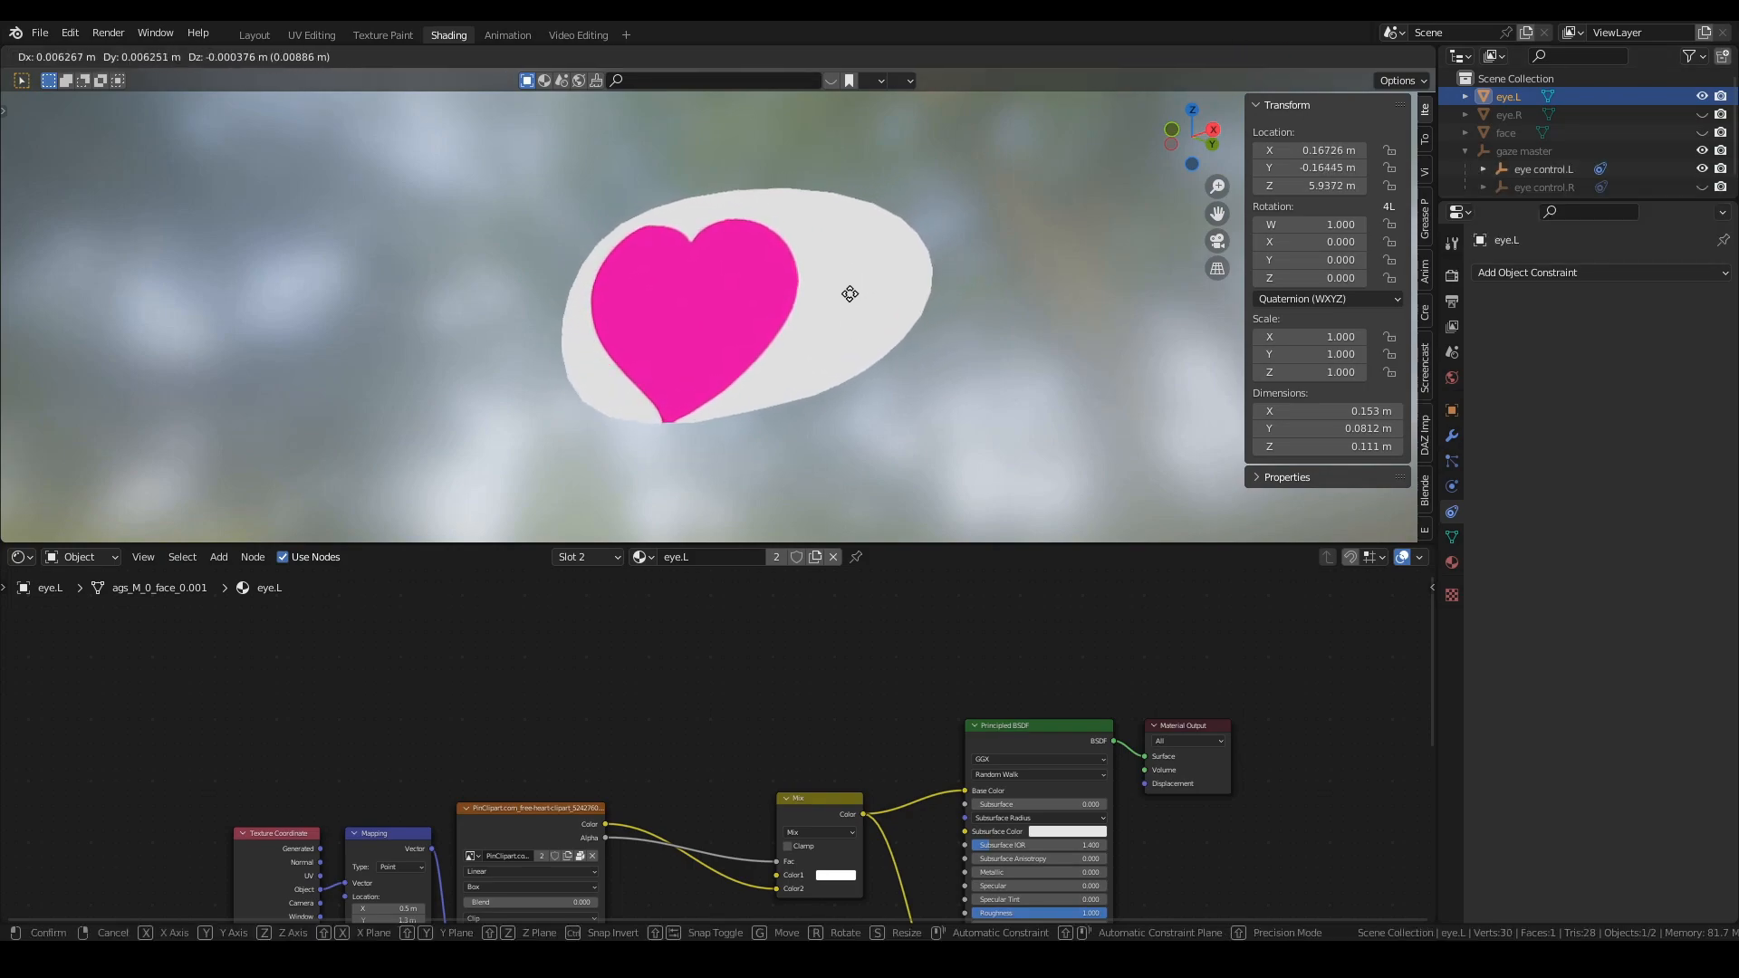
pyautogui.press('Escape')
pyautogui.click(1551, 168)
pyautogui.press('g')
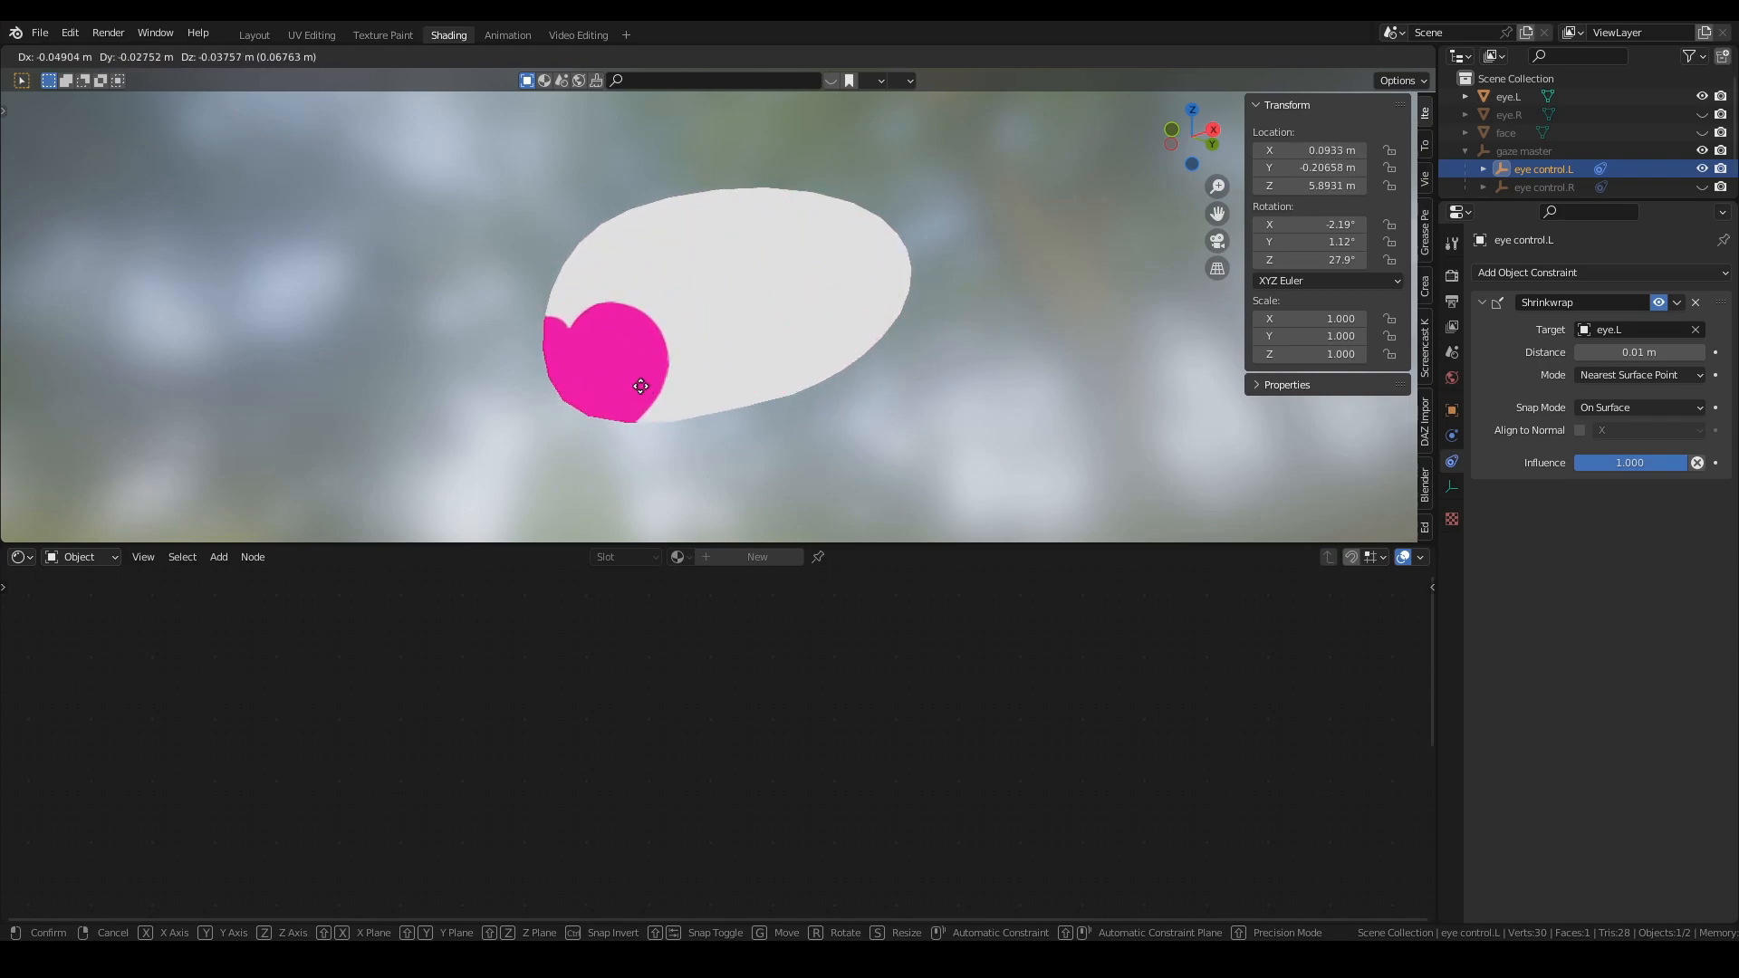
pyautogui.click(774, 329)
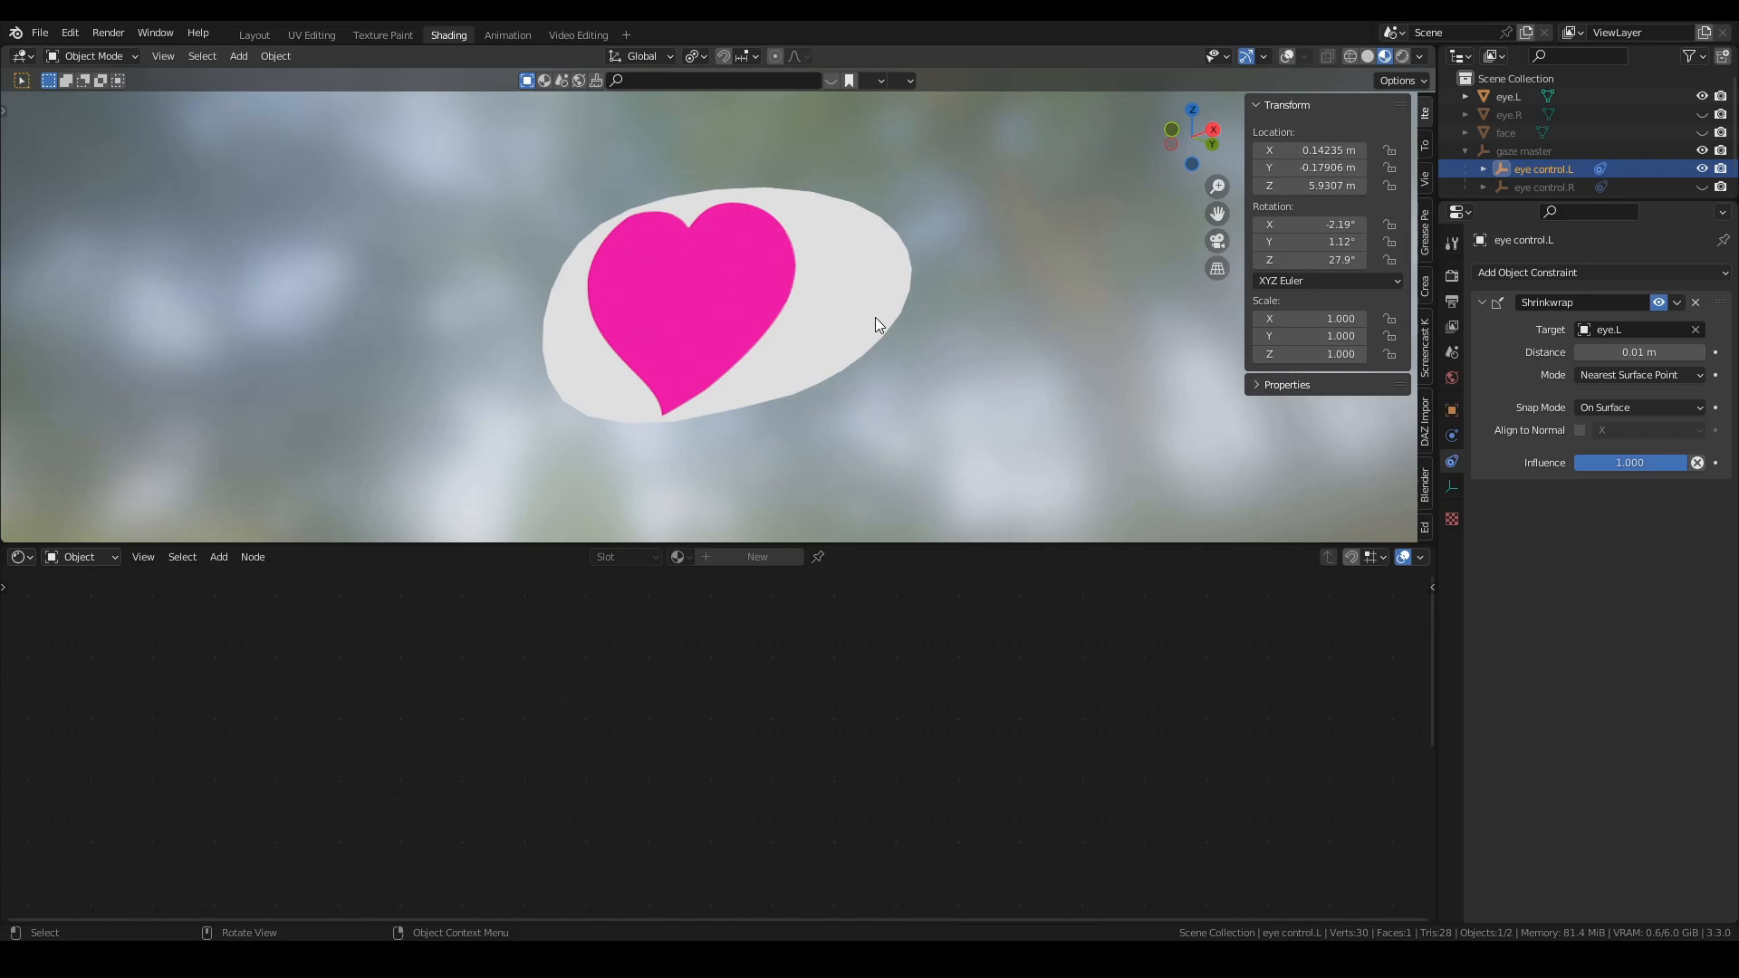
# Step: Select eye.L and examine the Texture Coordinate, Mapping and heart image texture nodes of its material
pyautogui.click(875, 317)
pyautogui.moveTo(875, 317); pyautogui.dragTo(854, 461, button='middle')
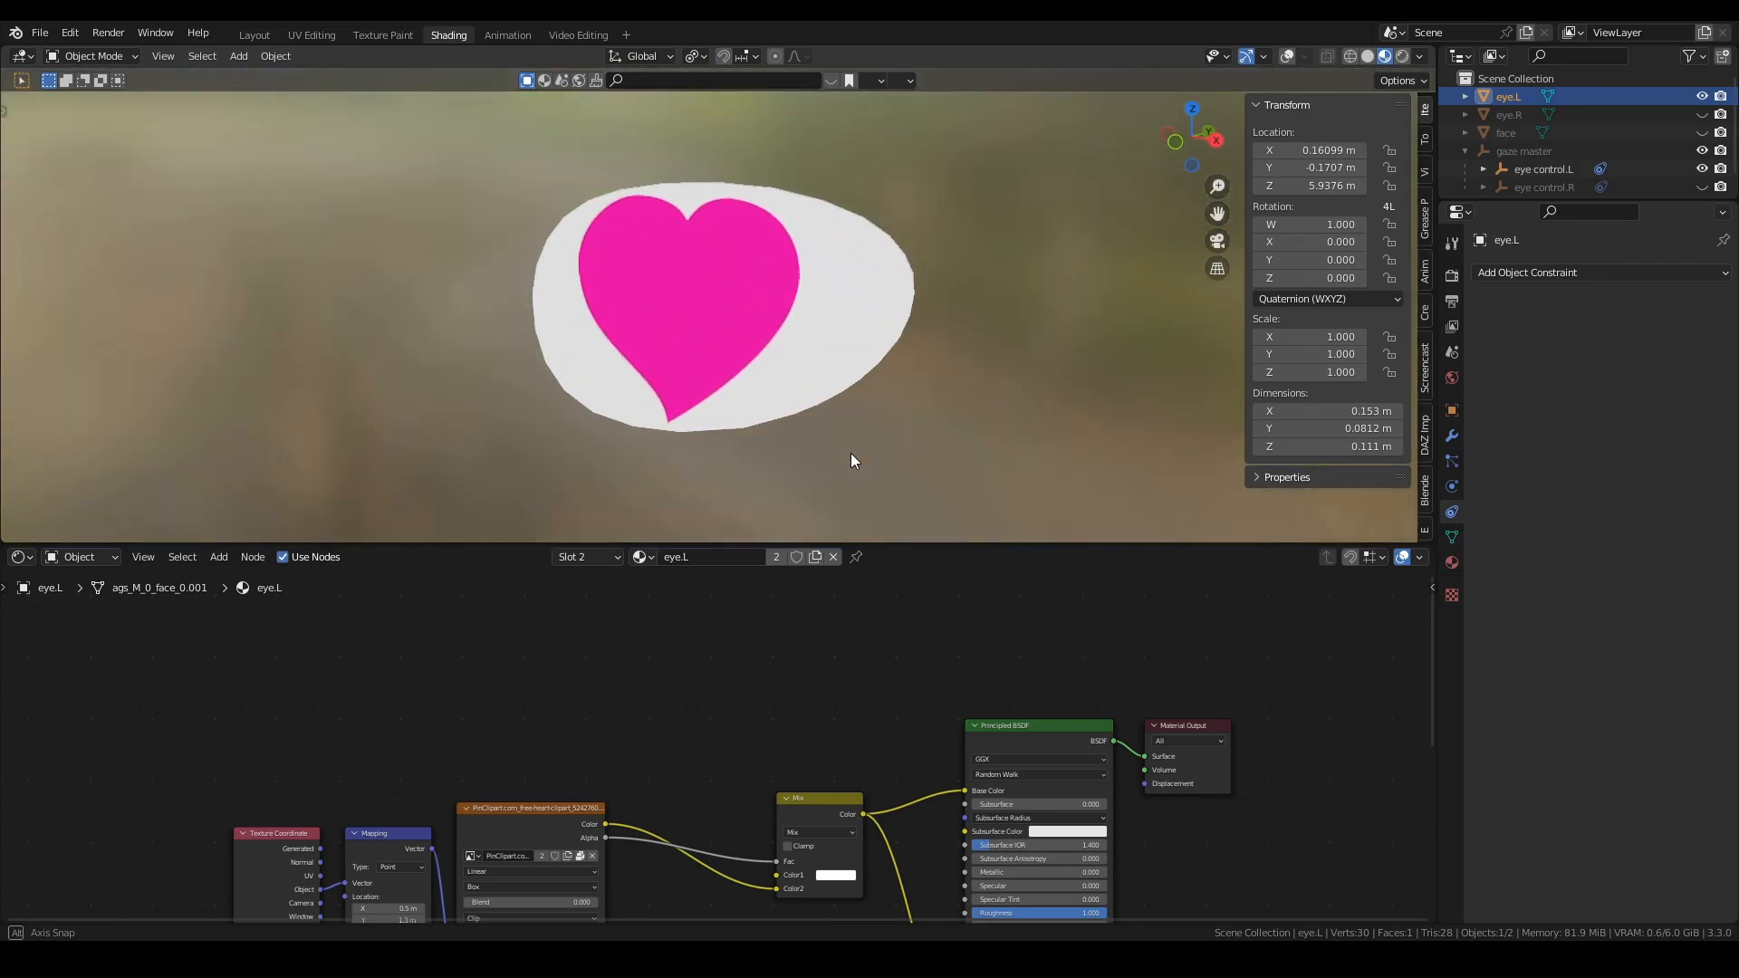
pyautogui.scroll(-3, 691, 725)
pyautogui.moveTo(691, 726); pyautogui.dragTo(842, 878, button='middle')
pyautogui.scroll(3, 668, 745)
pyautogui.scroll(4, 672, 738)
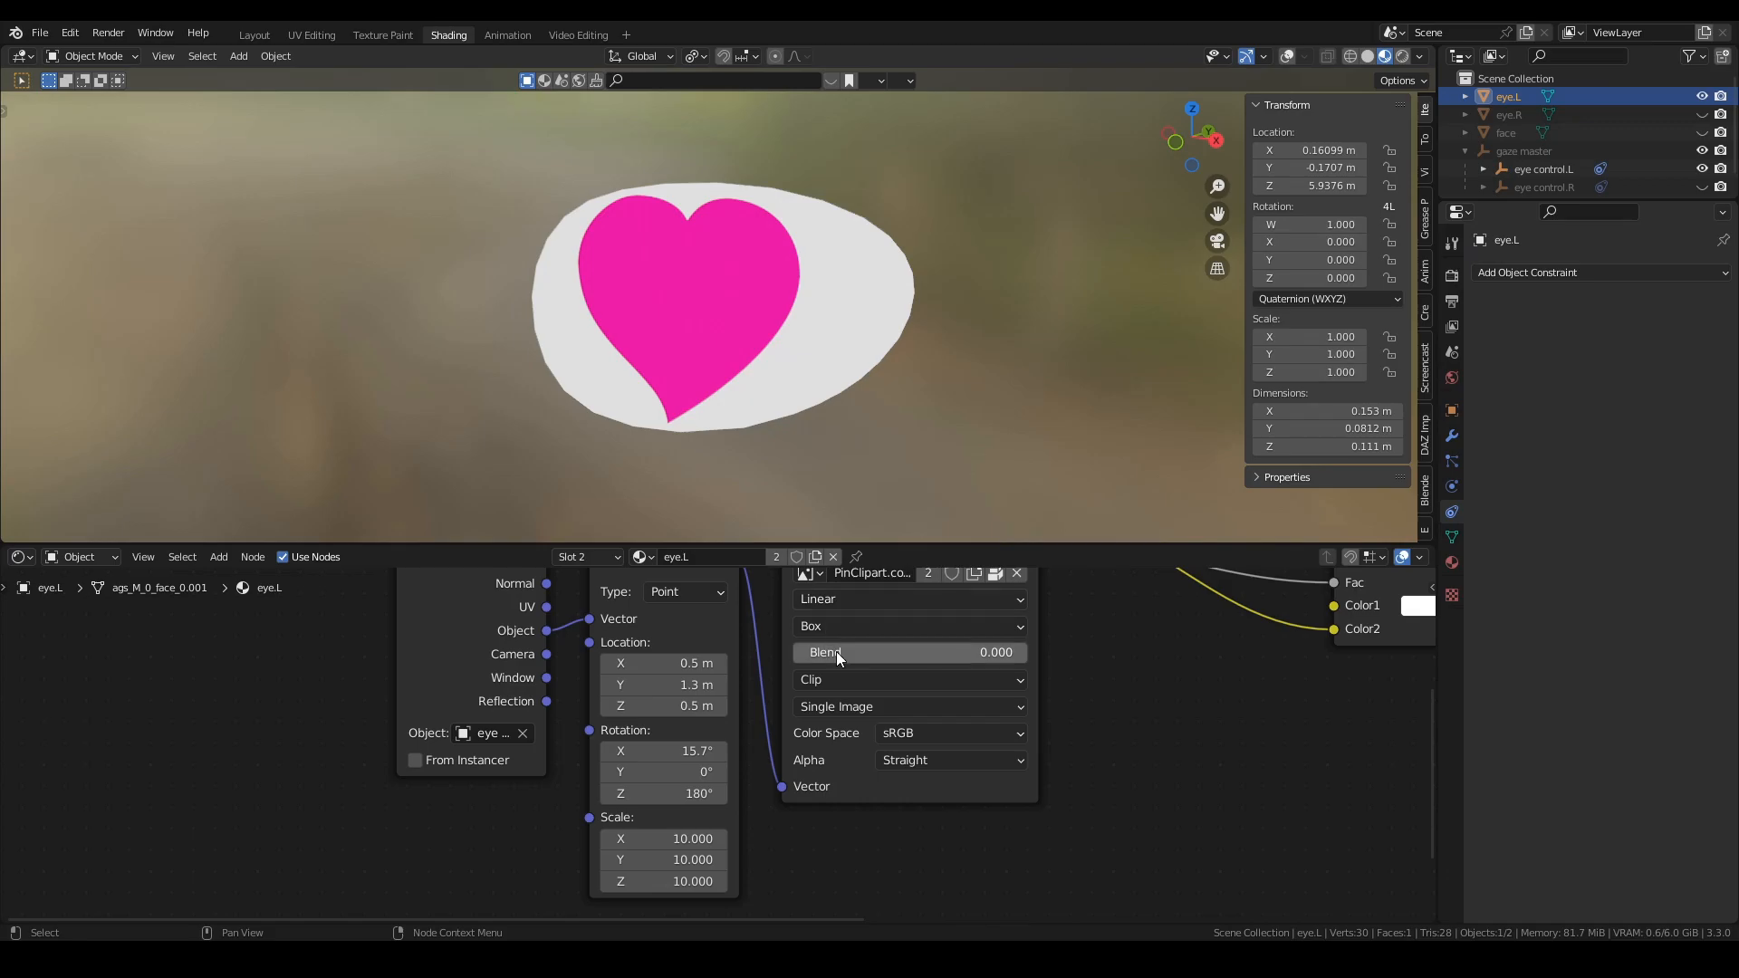
pyautogui.scroll(-2, 814, 640)
pyautogui.moveTo(824, 638); pyautogui.dragTo(787, 667, button='middle')
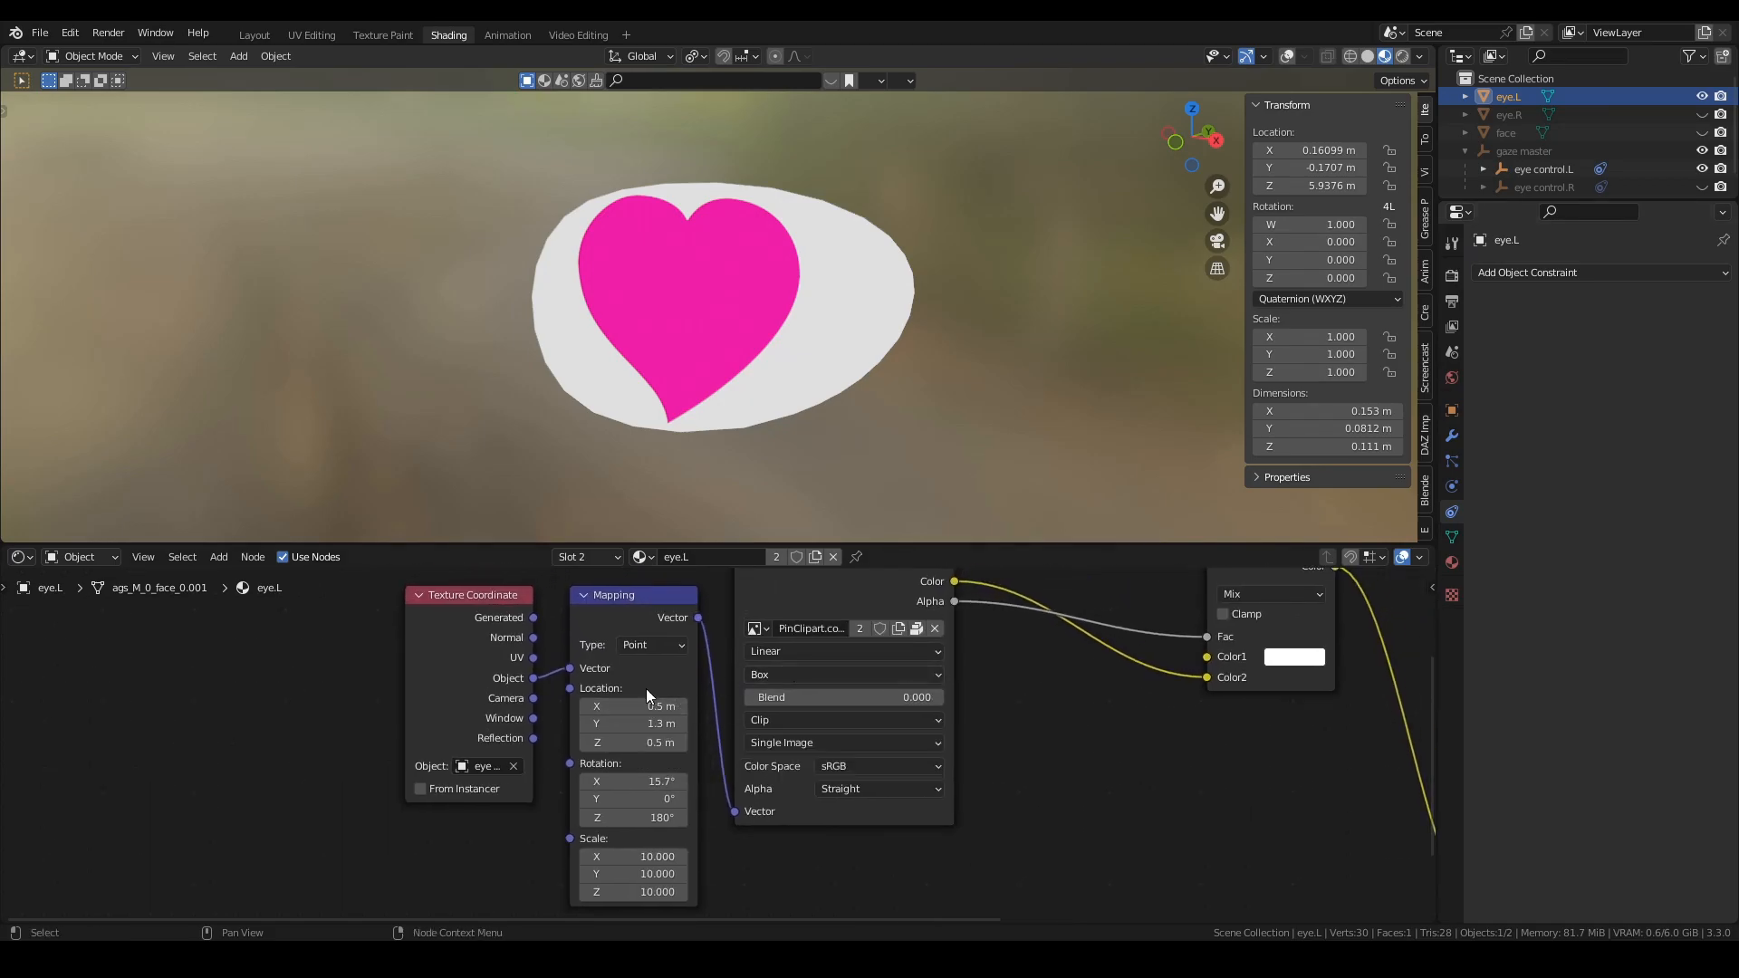
# Step: Duplicate the Mapping node and the heart image texture node, placing the unconnected copies beside the Texture Coordinate node
pyautogui.scroll(-2, 649, 705)
pyautogui.moveTo(646, 644); pyautogui.dragTo(704, 730, button='middle')
pyautogui.hotkey('shift', 'd')
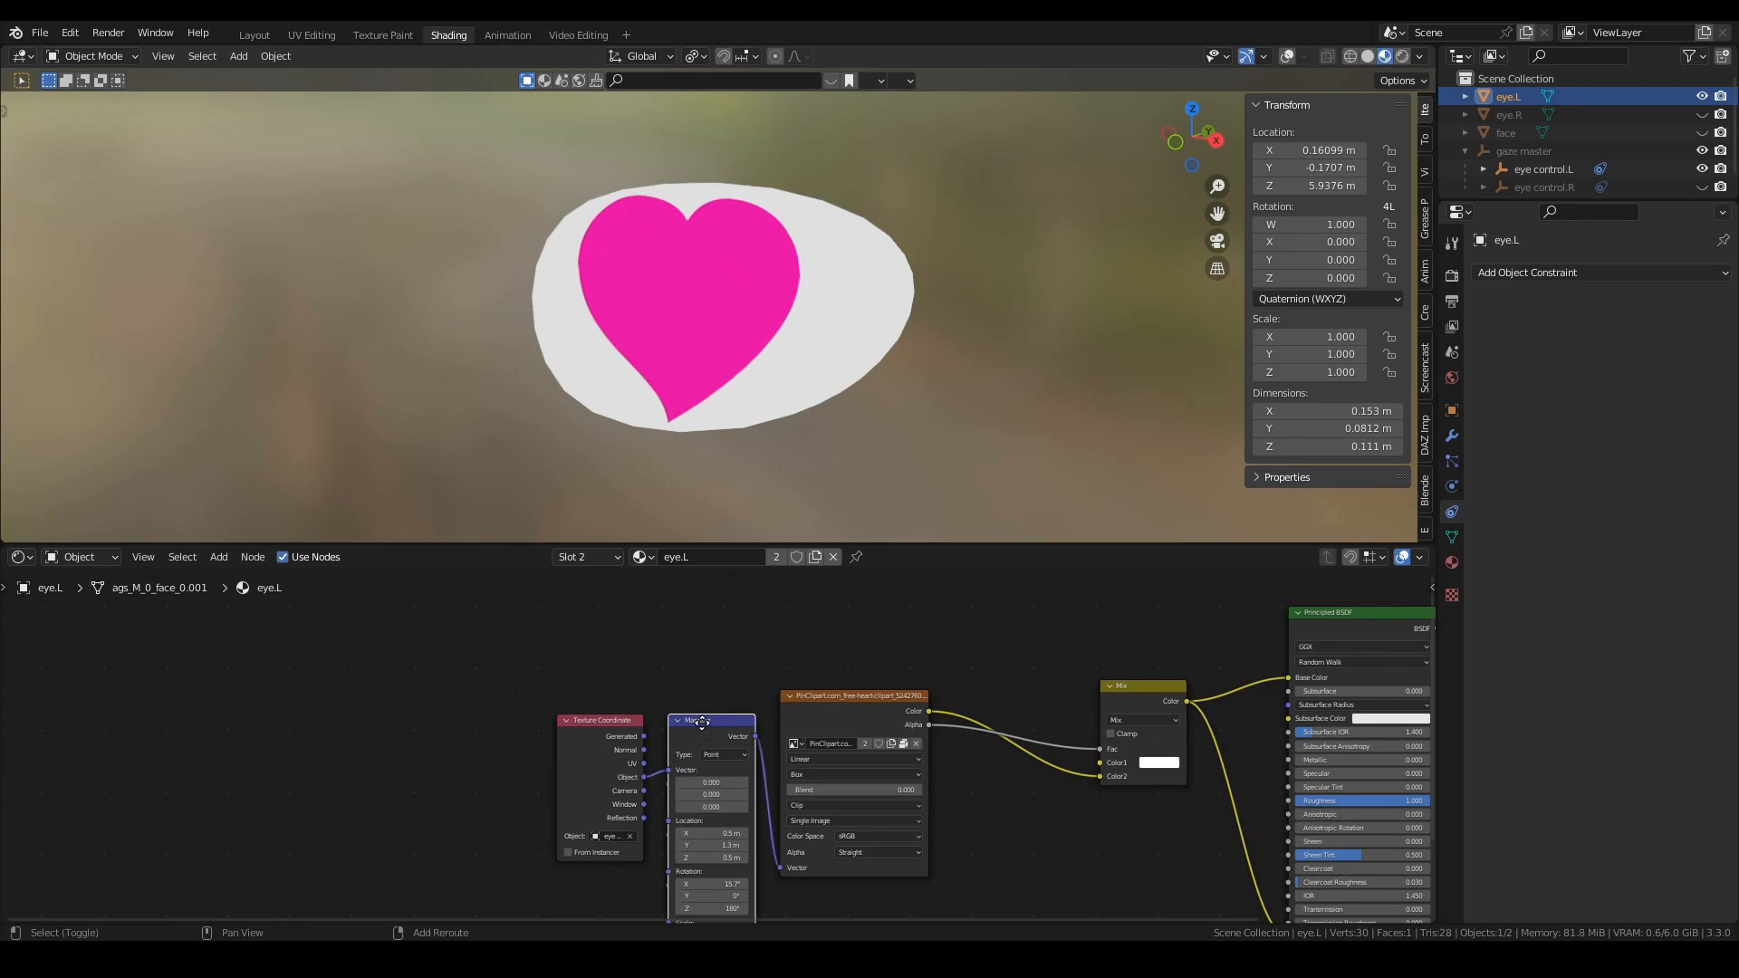
pyautogui.click(873, 698)
pyautogui.hotkey('shift', 'd')
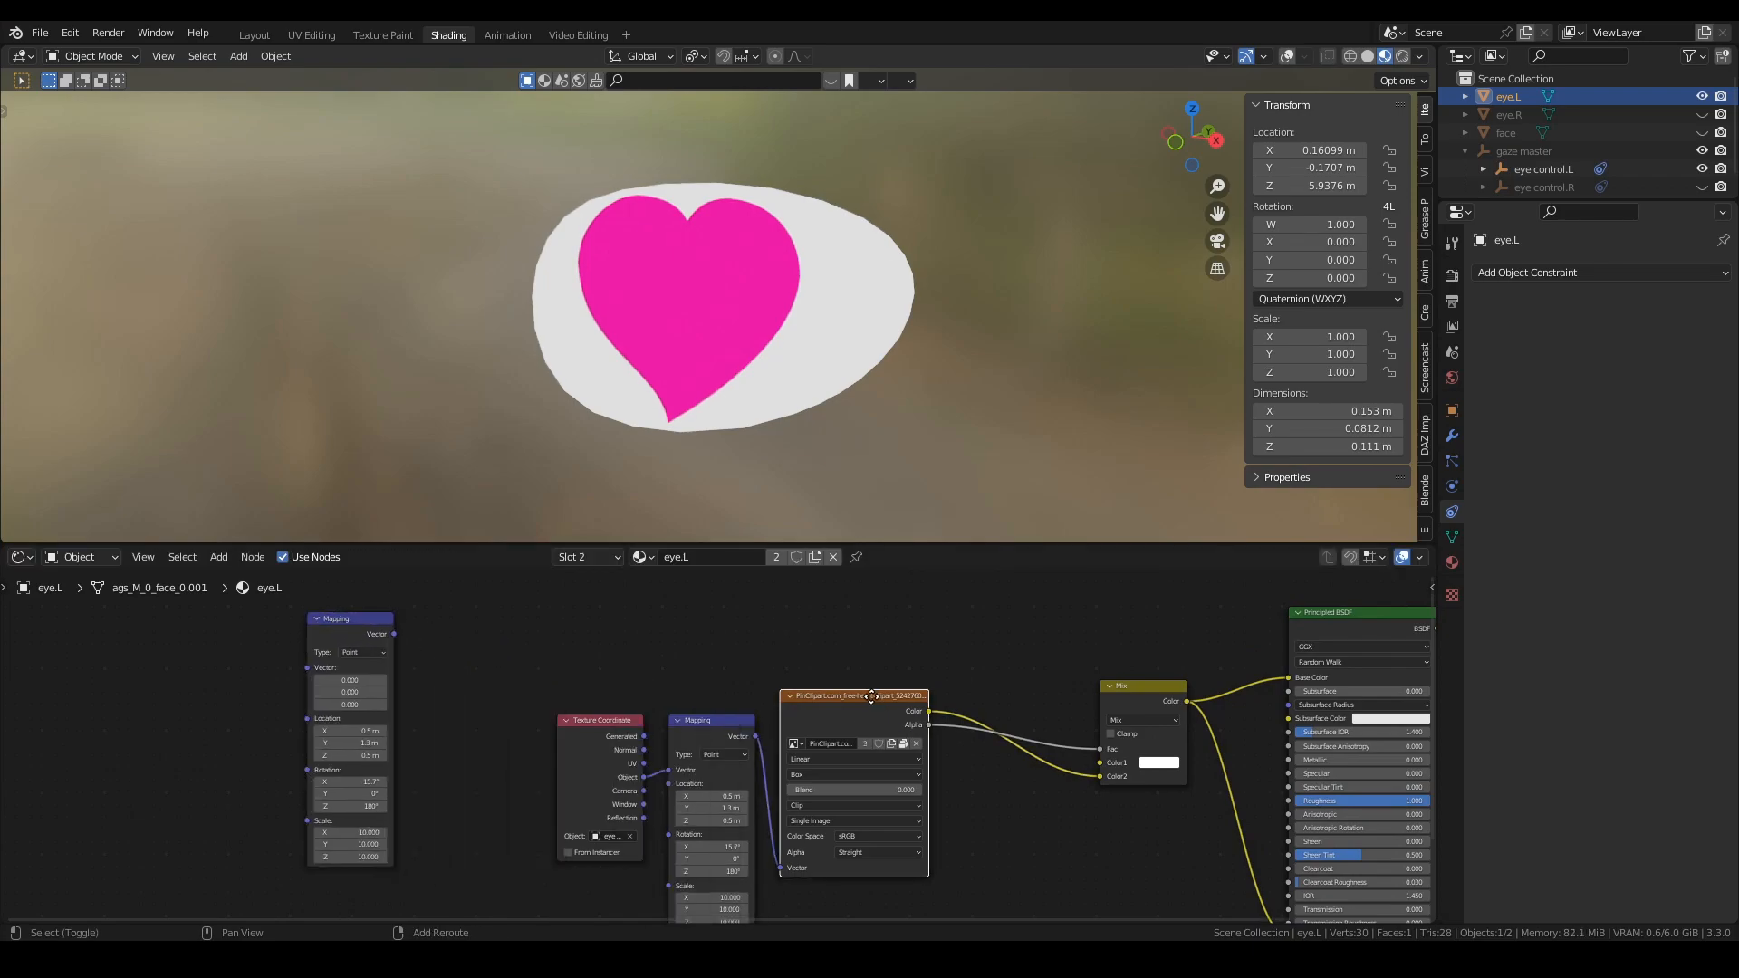
pyautogui.click(179, 655)
# Step: Set the projection of the connected heart image texture to Flat
pyautogui.scroll(2, 824, 781)
pyautogui.click(886, 788)
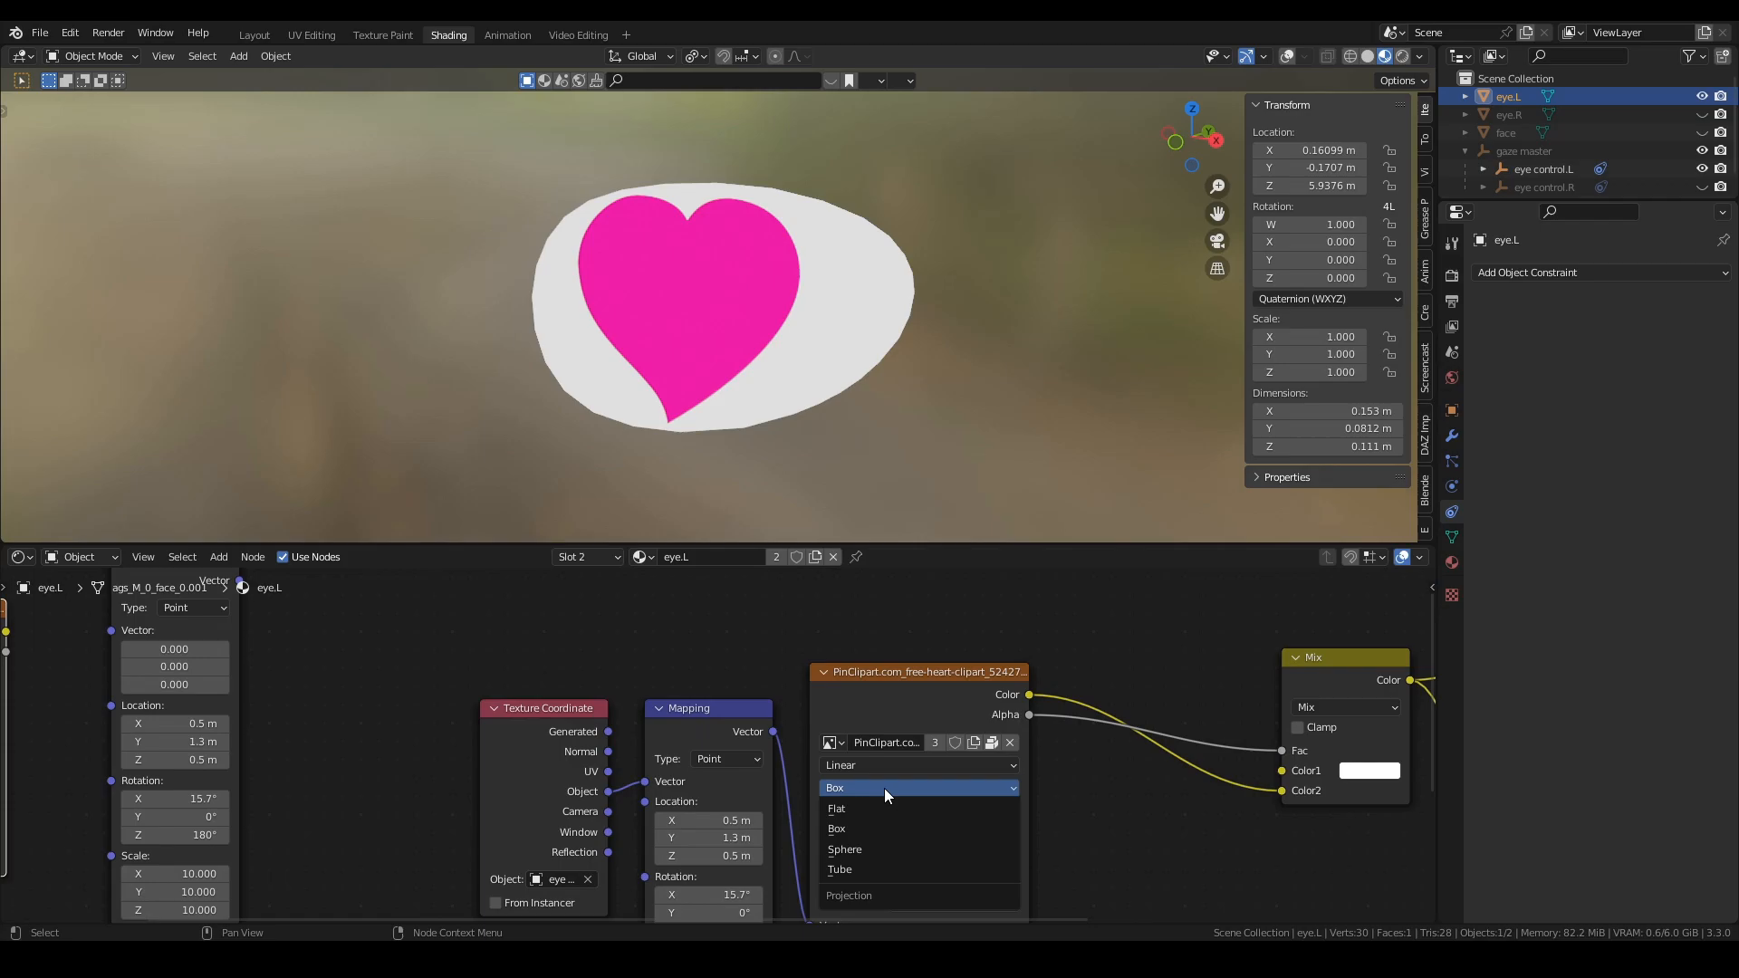
pyautogui.click(919, 804)
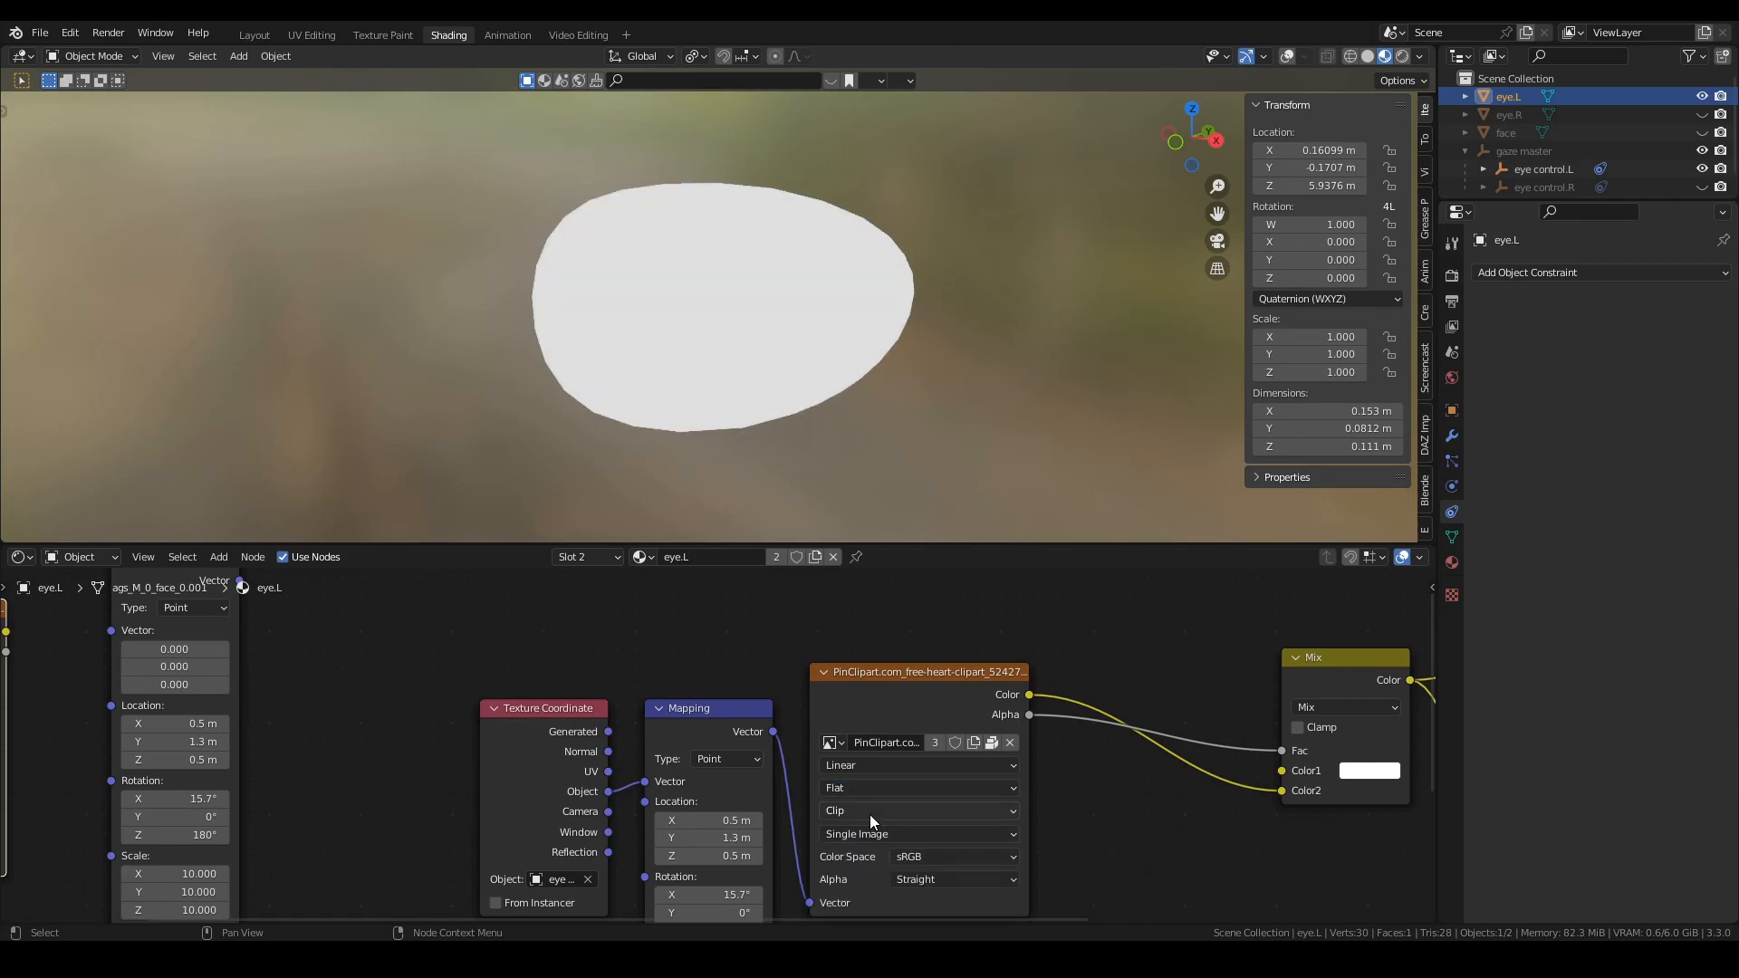
# Step: Set all location and rotation values of the connected Mapping node to 0
pyautogui.moveTo(836, 819); pyautogui.dragTo(916, 681, button='middle')
pyautogui.moveTo(799, 683); pyautogui.dragTo(816, 794)
pyautogui.write('0')
pyautogui.press('Return')
pyautogui.write('0')
pyautogui.press('Return')
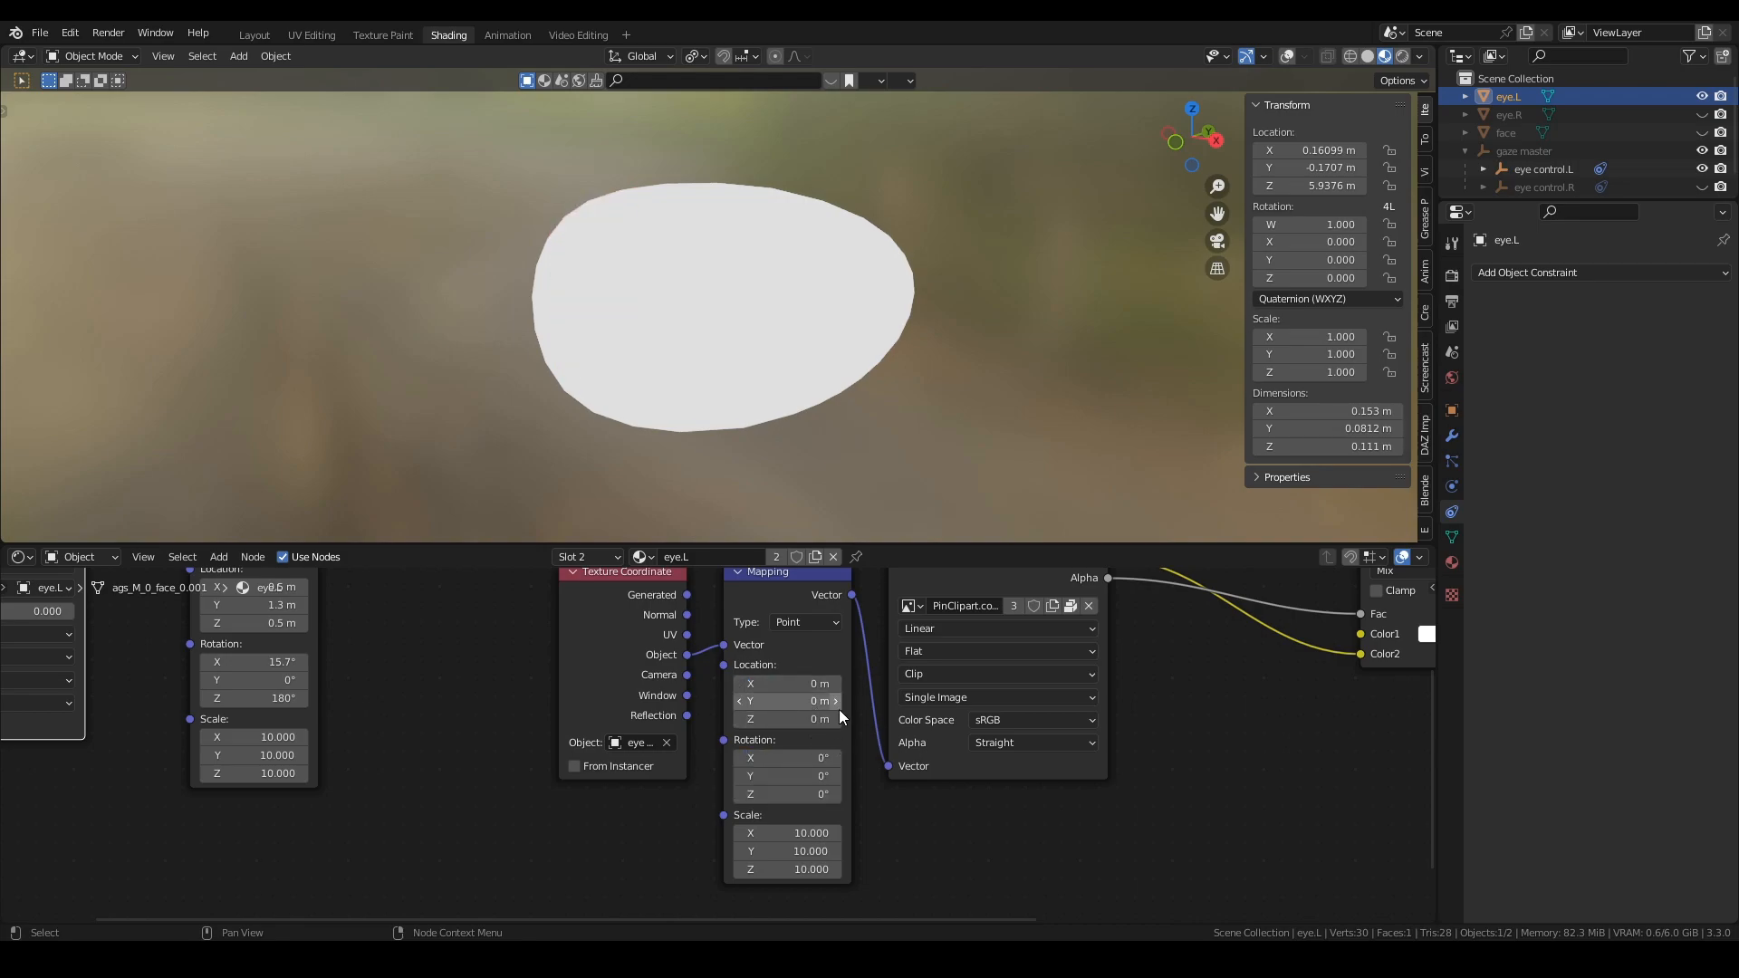
# Step: Test-move the eye control.L empty in front view to check how the flat-projected iris behaves on the curved eye
pyautogui.click(1541, 168)
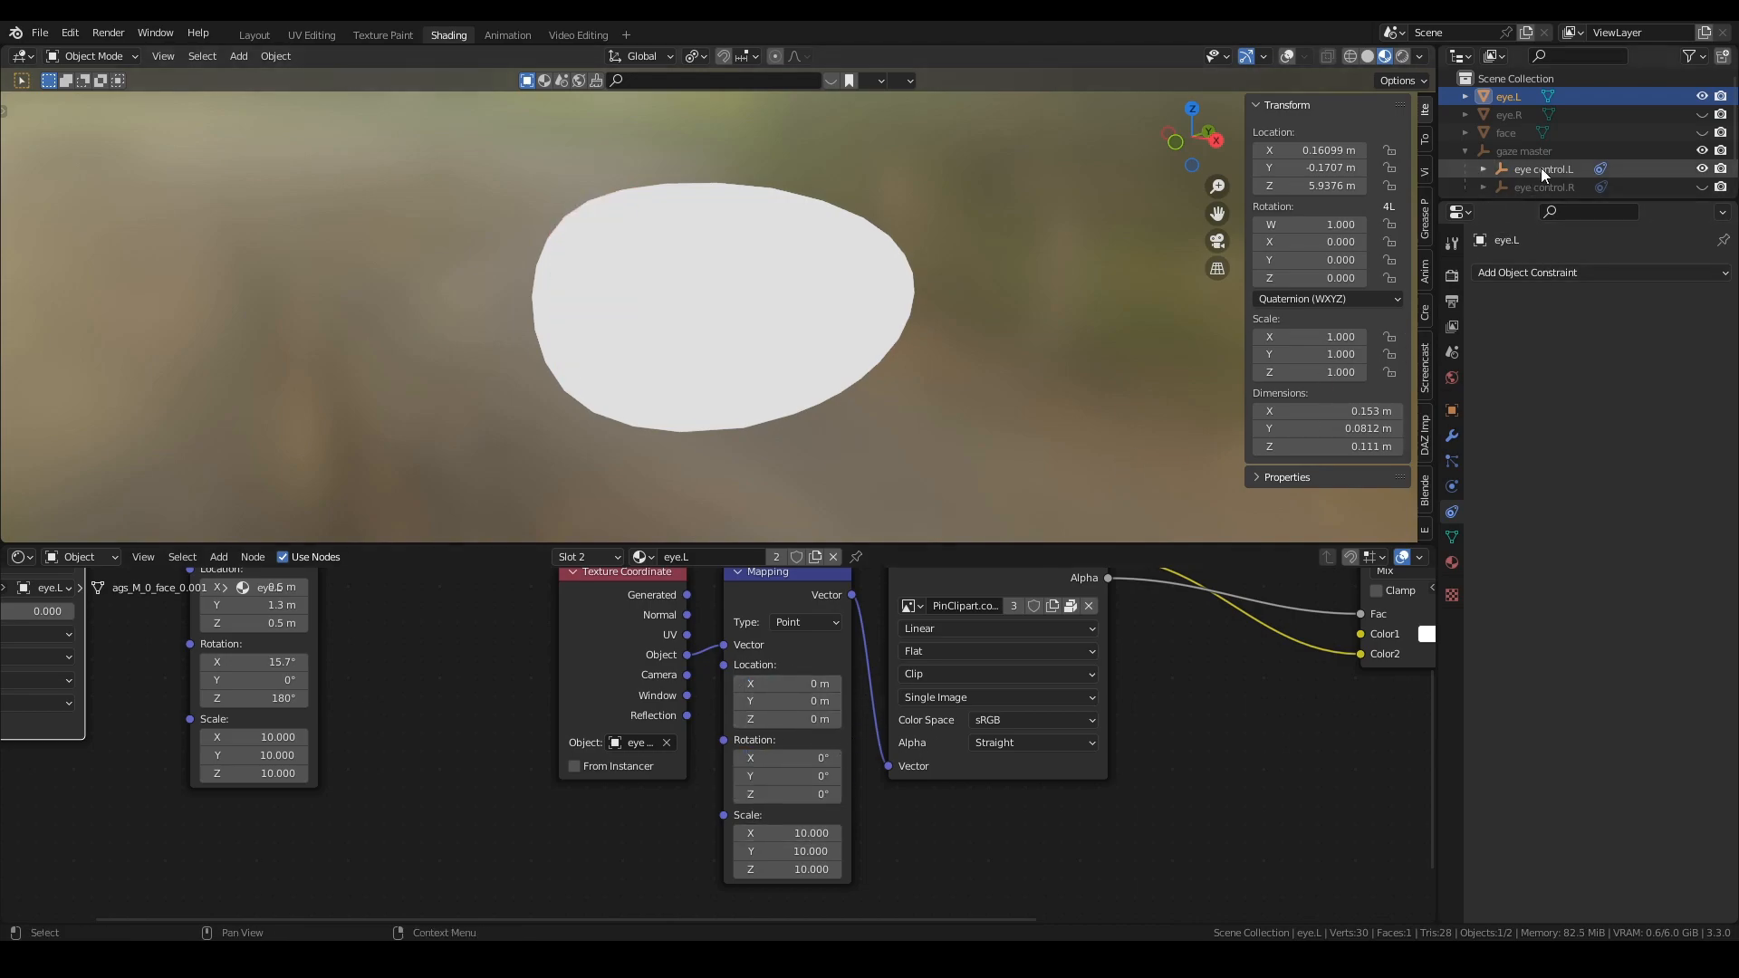
pyautogui.press('KP_1')
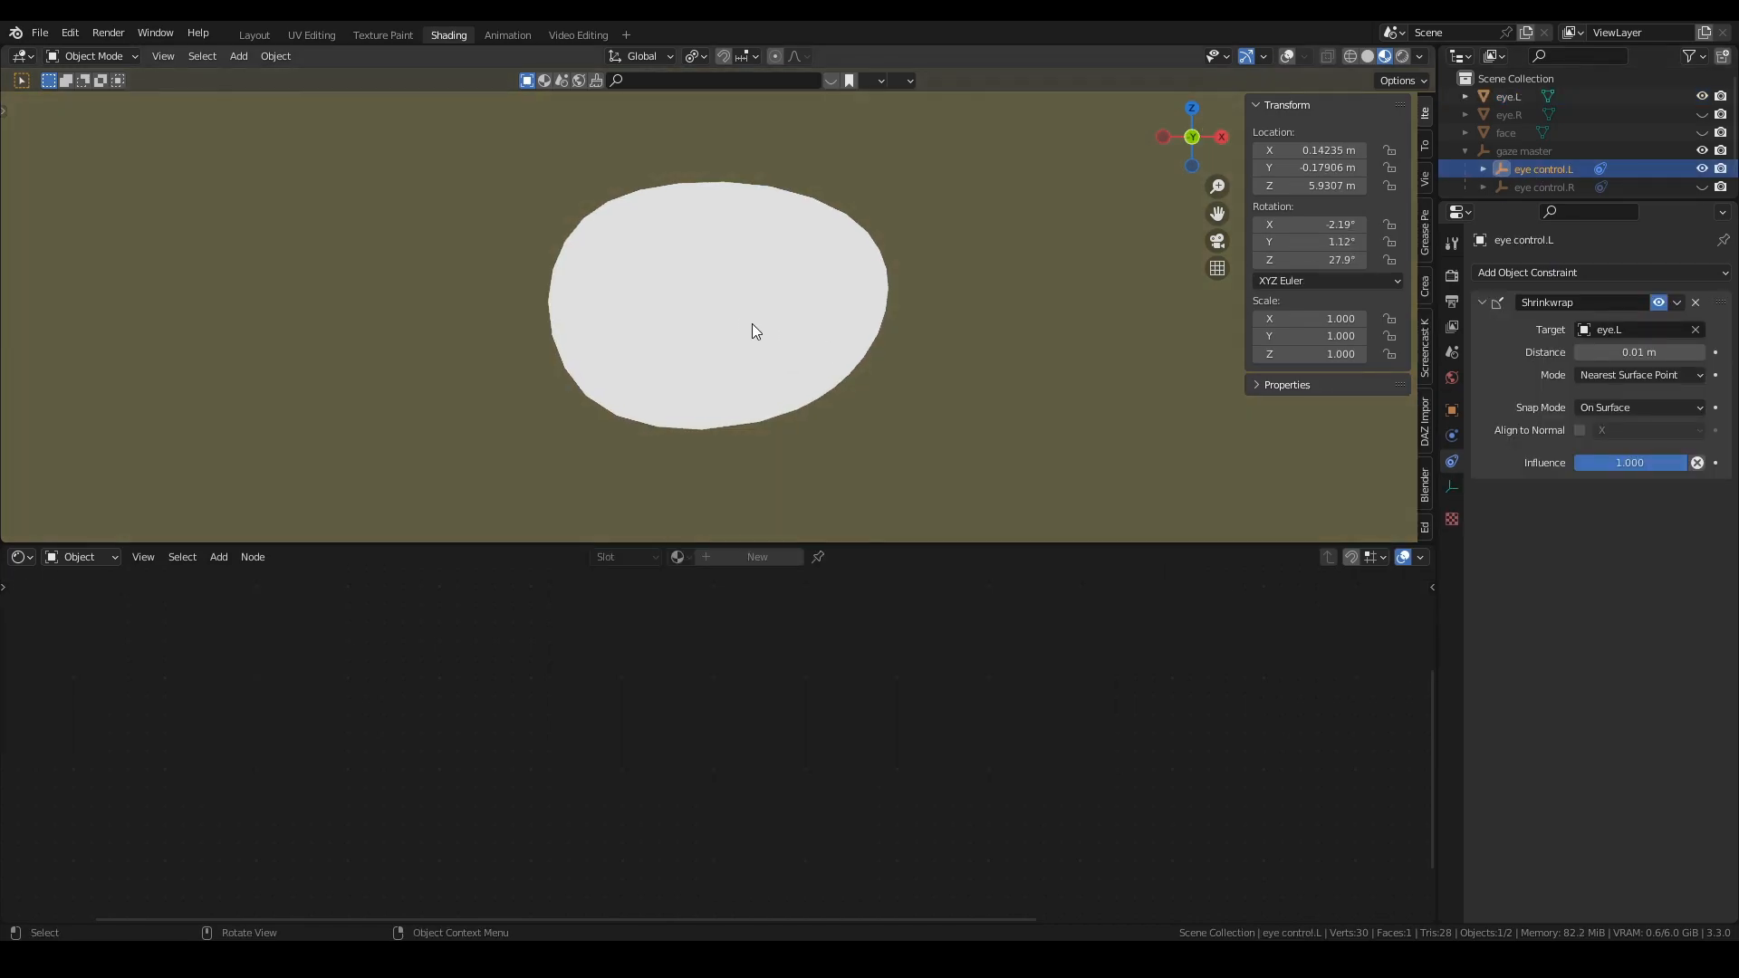
pyautogui.press('g')
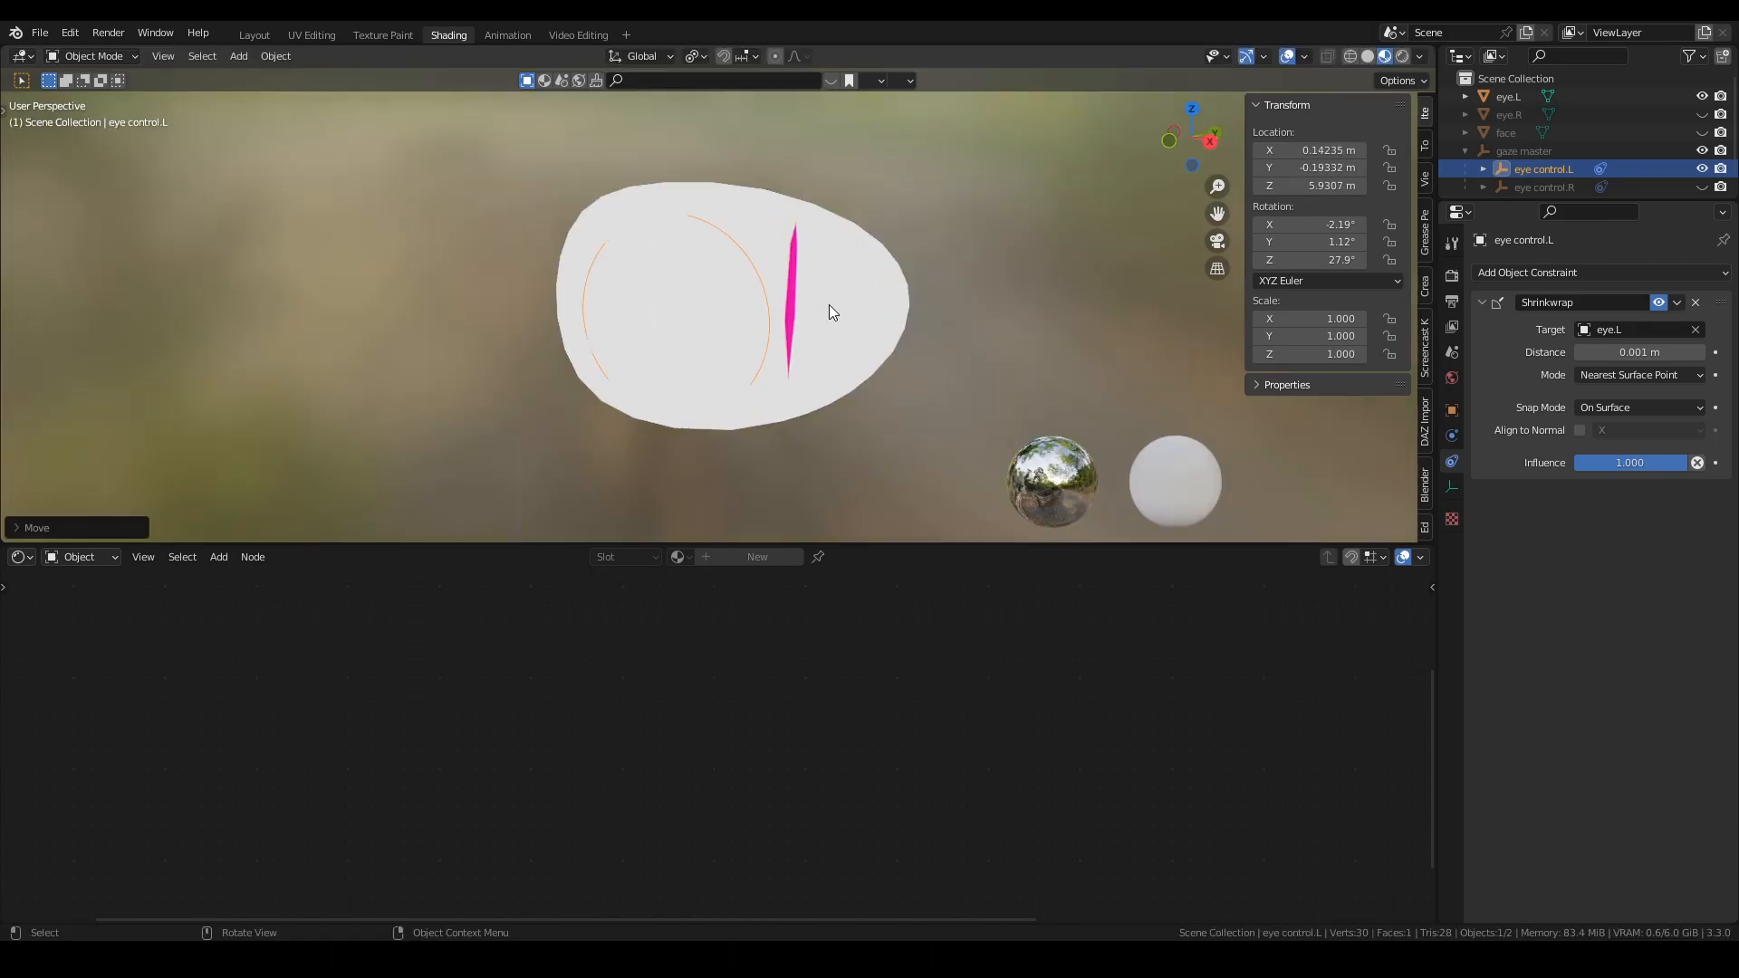
pyautogui.click(829, 304)
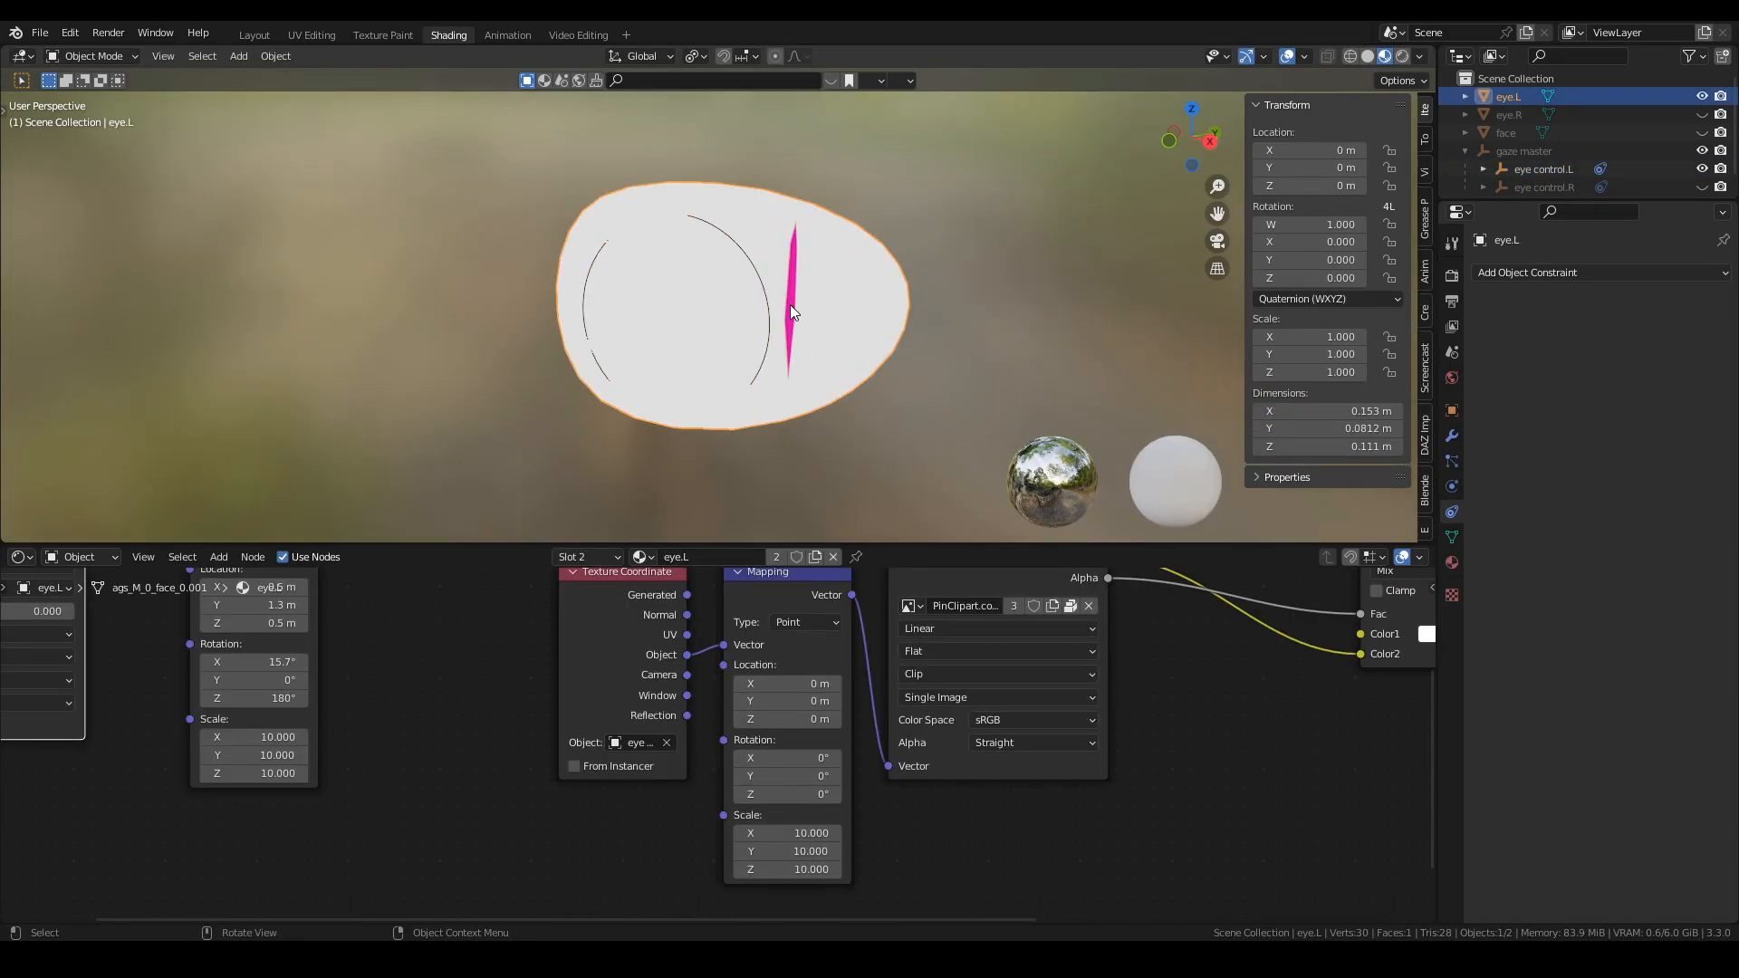
pyautogui.click(768, 298)
pyautogui.press('KP_1')
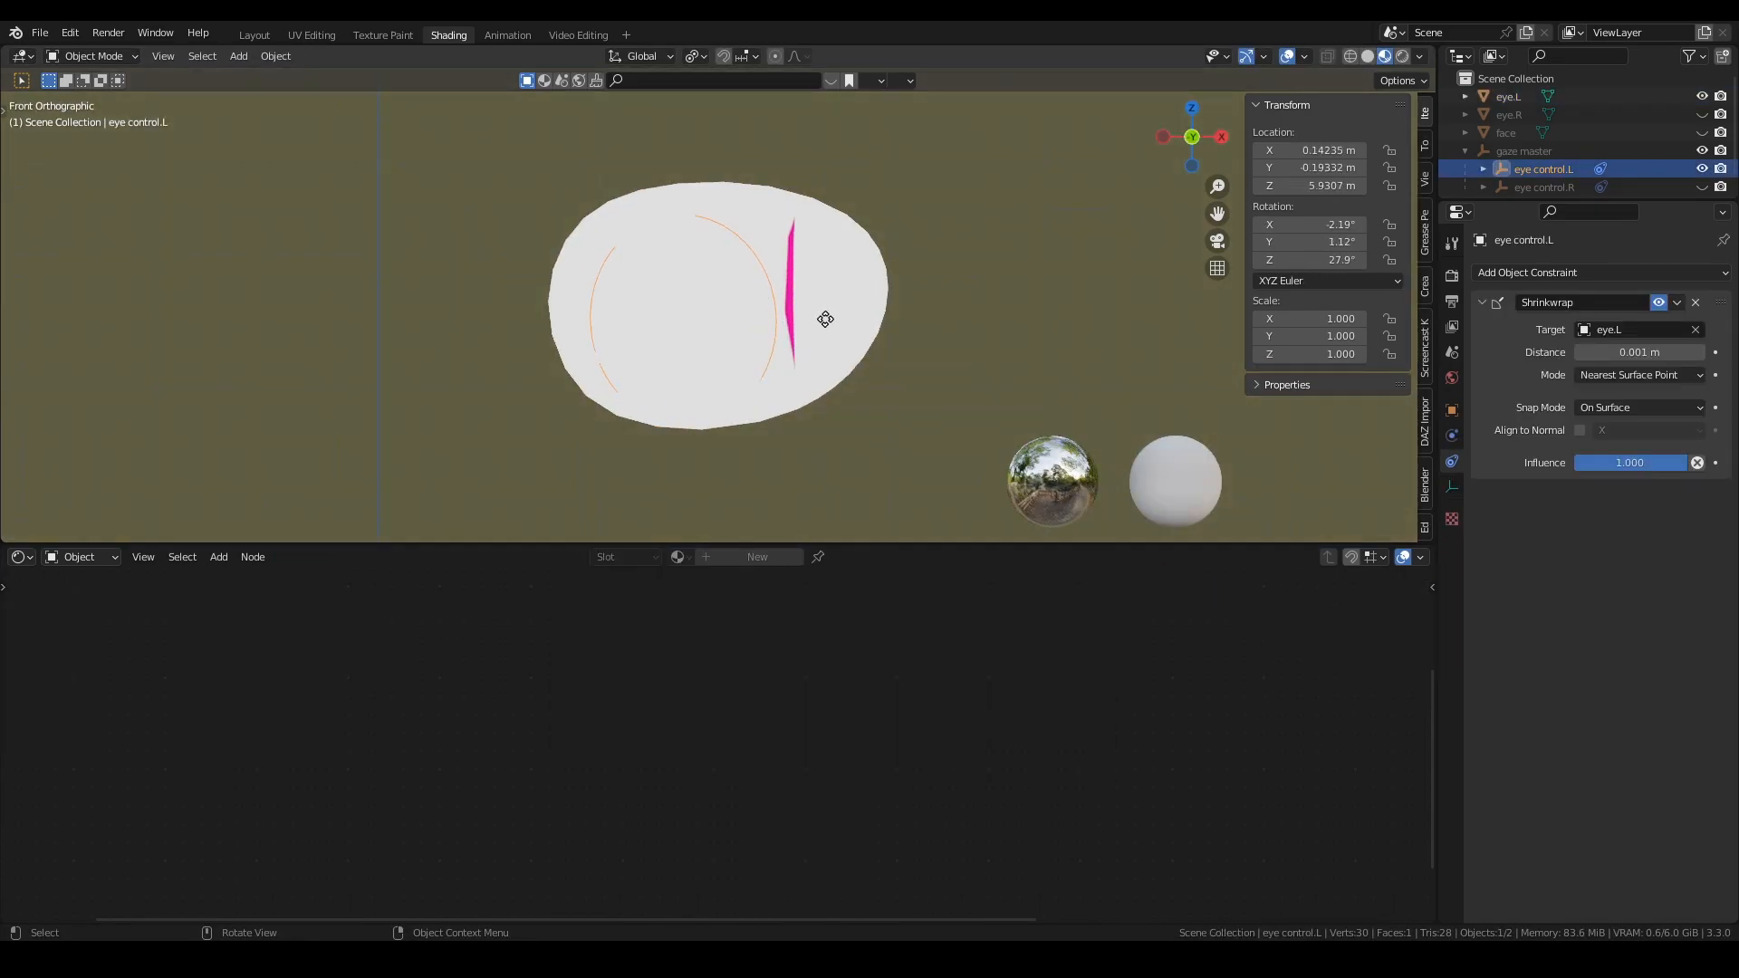
pyautogui.press('g')
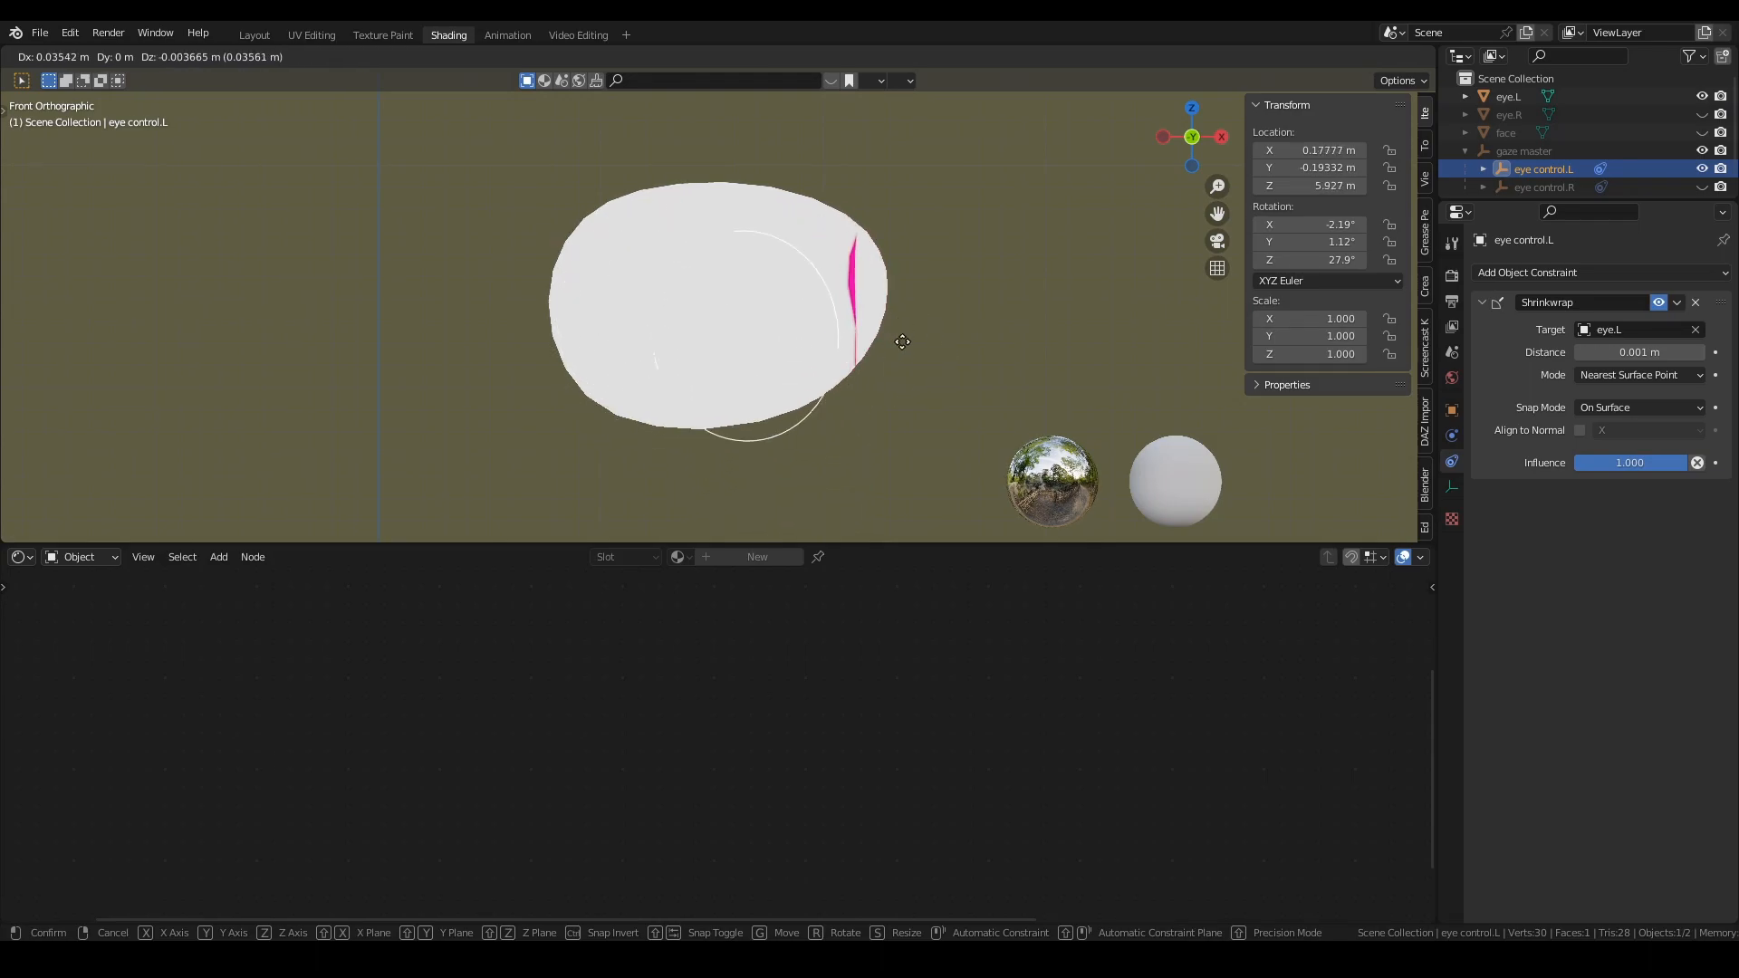
pyautogui.click(847, 310)
# Step: Set the connected Mapping node's location to 0.5, 0.8, 0.5 m and its rotation to 1°, 1.3°, 21.1°
pyautogui.click(855, 297)
pyautogui.moveTo(431, 673); pyautogui.dragTo(345, 684, button='middle')
pyautogui.moveTo(720, 695); pyautogui.dragTo(758, 807)
# Step: Examine the location, rotation and scale values kept in the duplicated Mapping node
pyautogui.scroll(-7, 716, 732)
pyautogui.moveTo(453, 687); pyautogui.dragTo(671, 740, button='middle')
pyautogui.scroll(6, 706, 724)
pyautogui.scroll(4, 711, 736)
pyautogui.scroll(1, 664, 672)
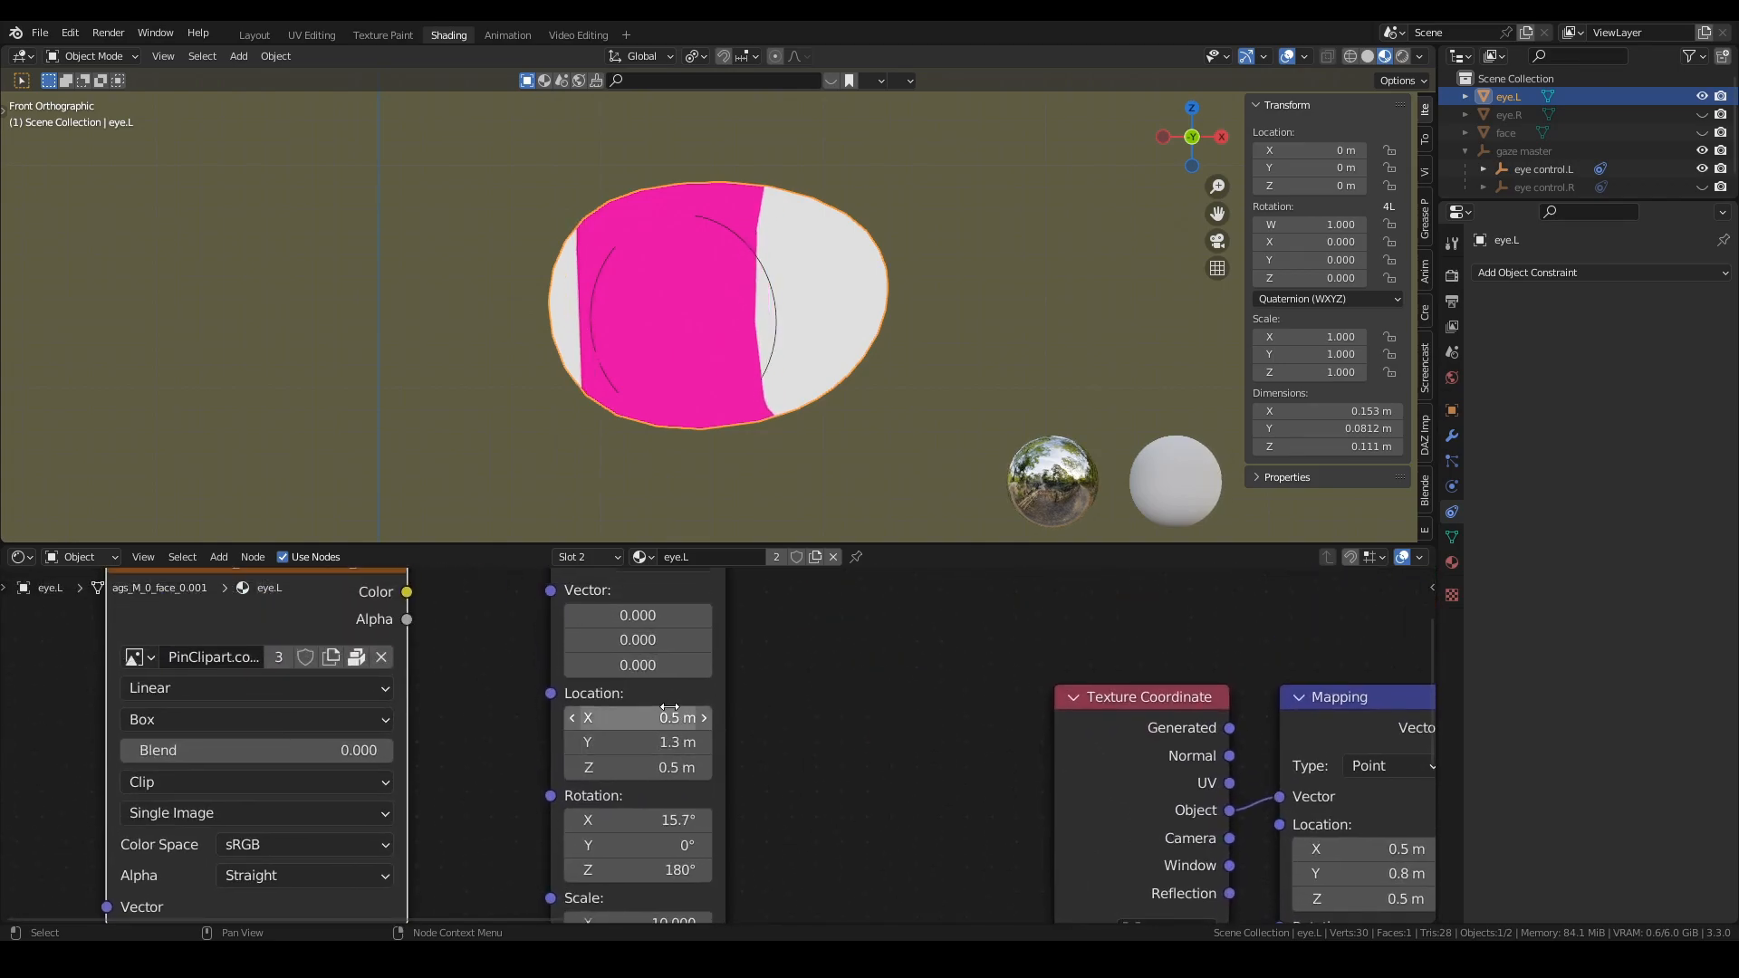
pyautogui.moveTo(656, 819); pyautogui.dragTo(625, 681, button='middle')
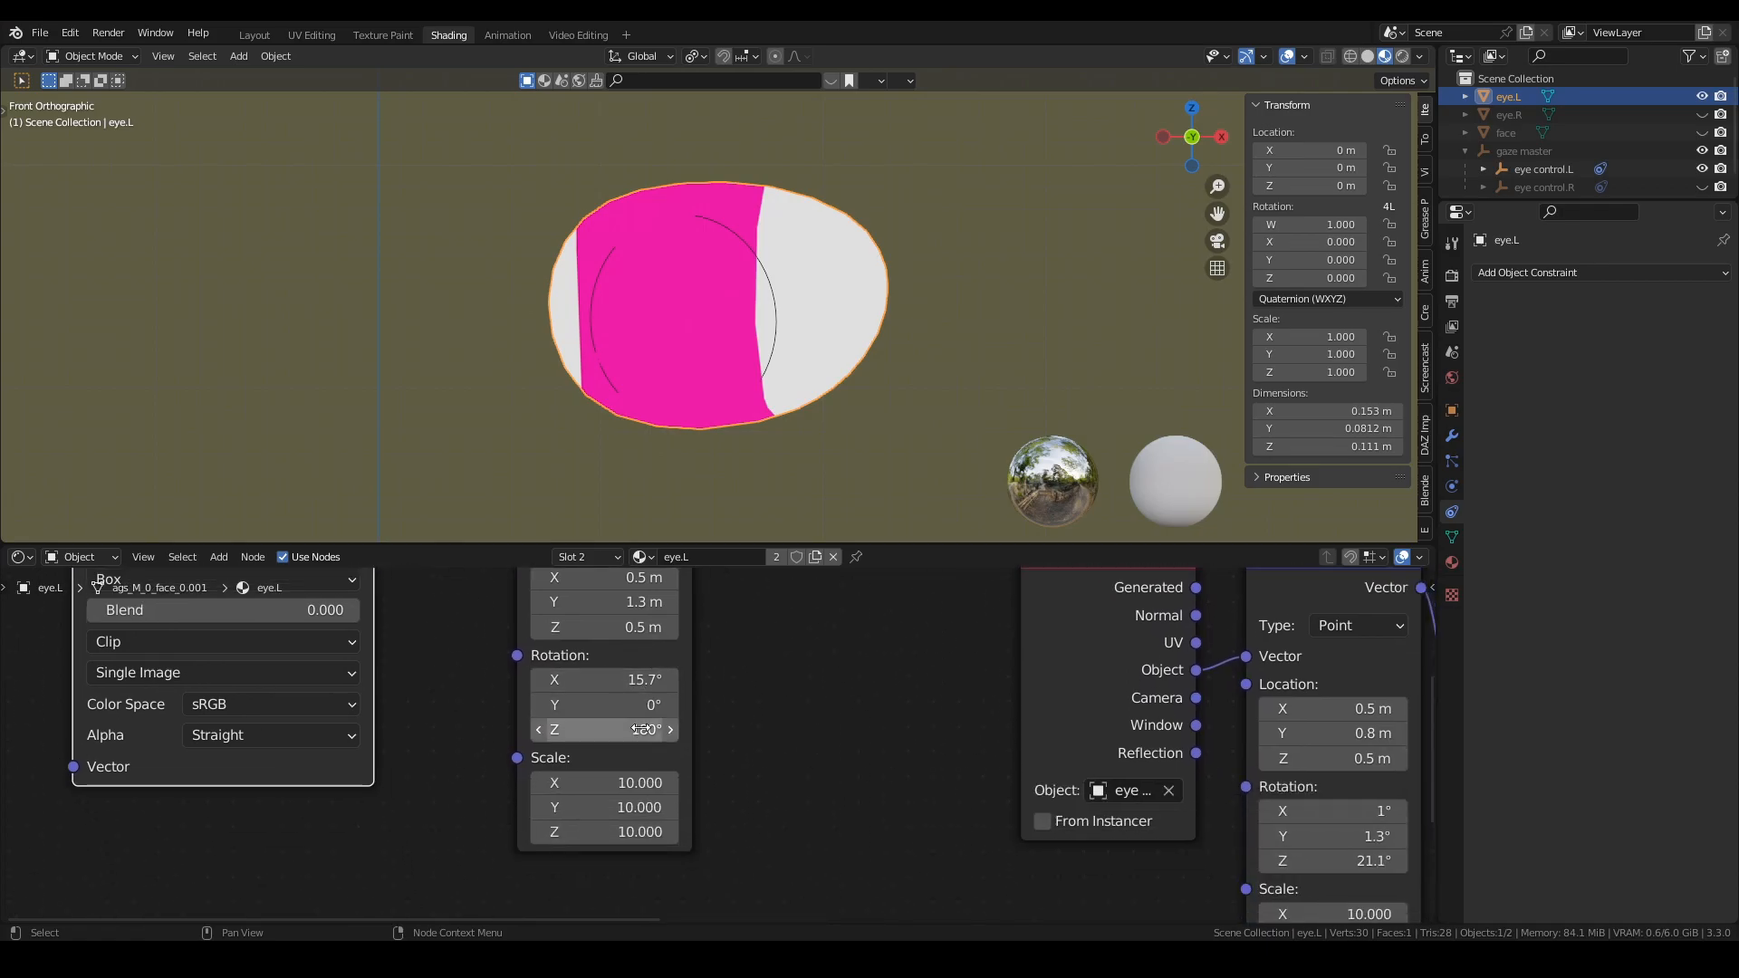
# Step: Apply the rotation and the location of the eye control.L empty
pyautogui.click(775, 301)
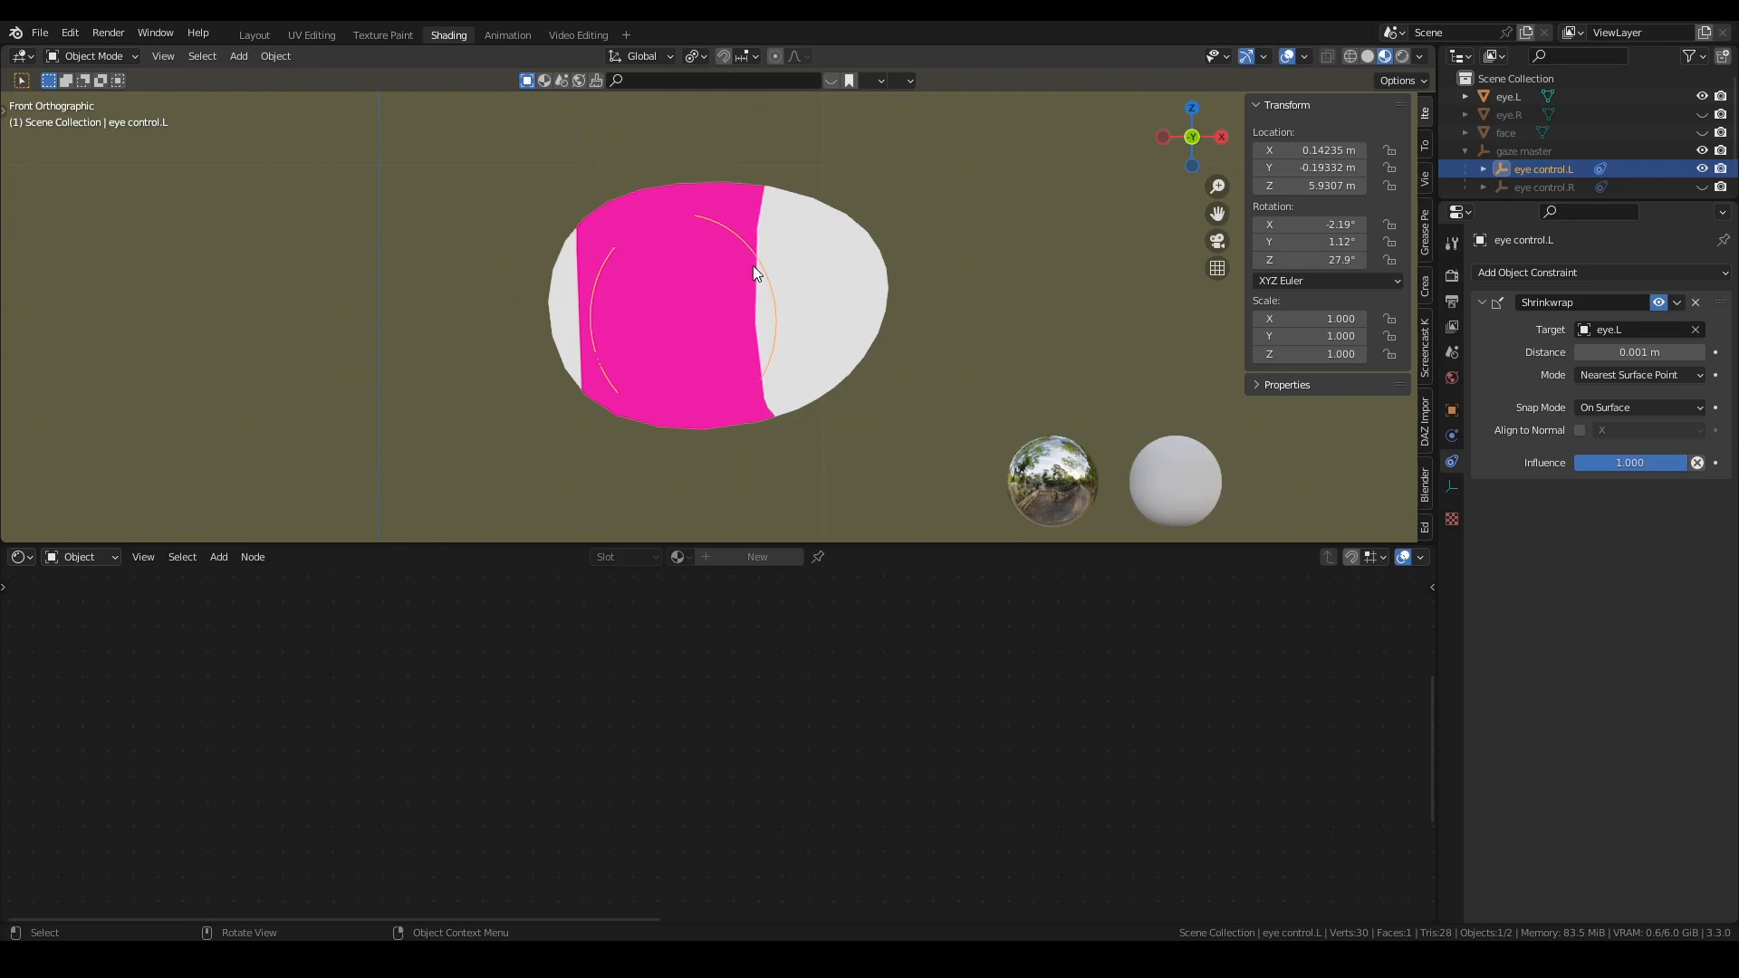
pyautogui.hotkey('ctrl', 'a')
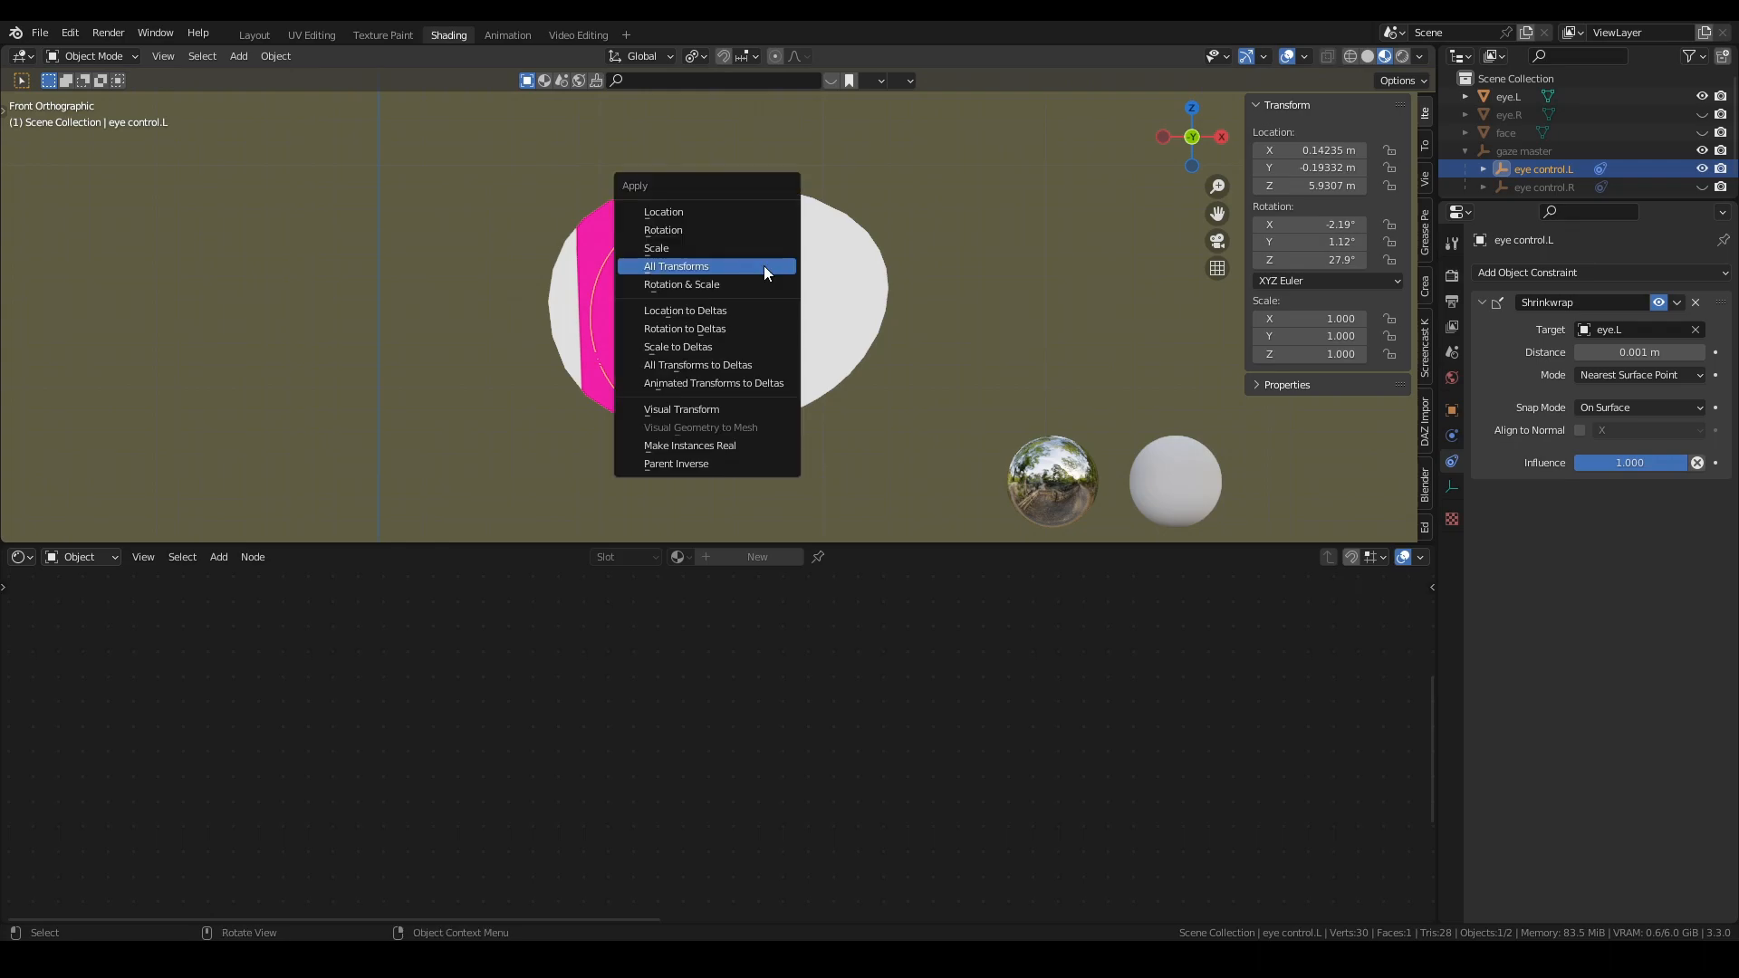
pyautogui.click(703, 232)
pyautogui.hotkey('ctrl', 'a')
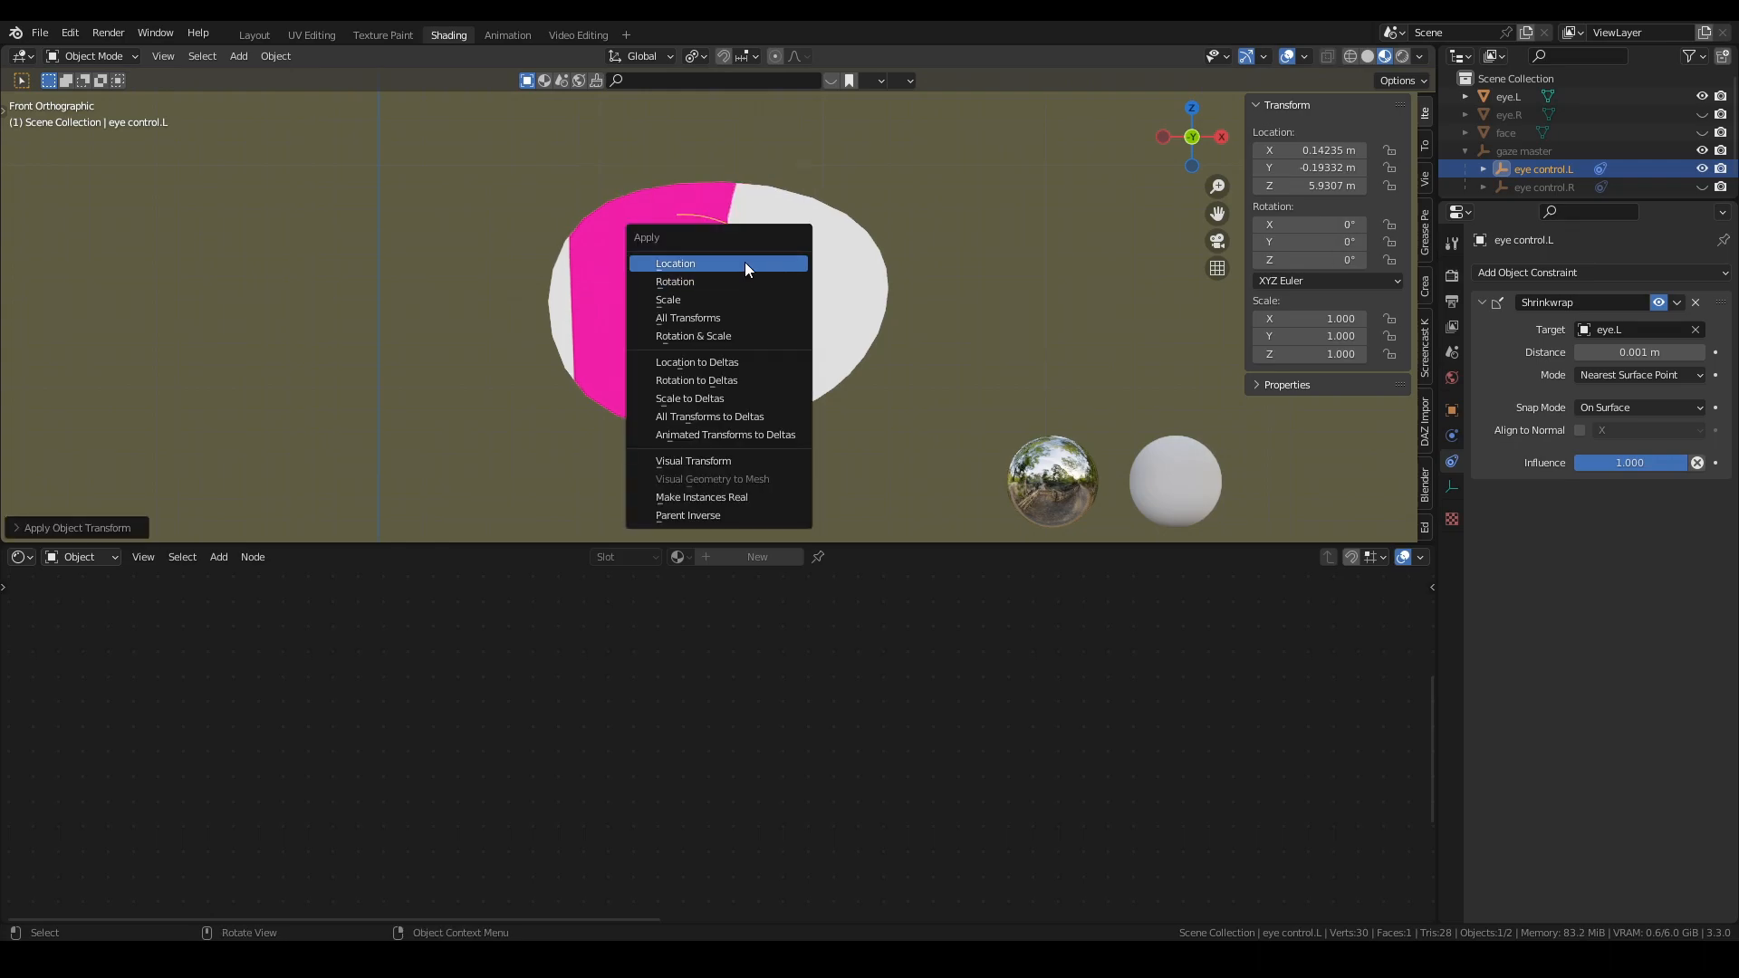
pyautogui.click(745, 262)
# Step: Try moving eye control.L along the global Z axis, and undo its applied location and rotation
pyautogui.press('g')
pyautogui.press('z')
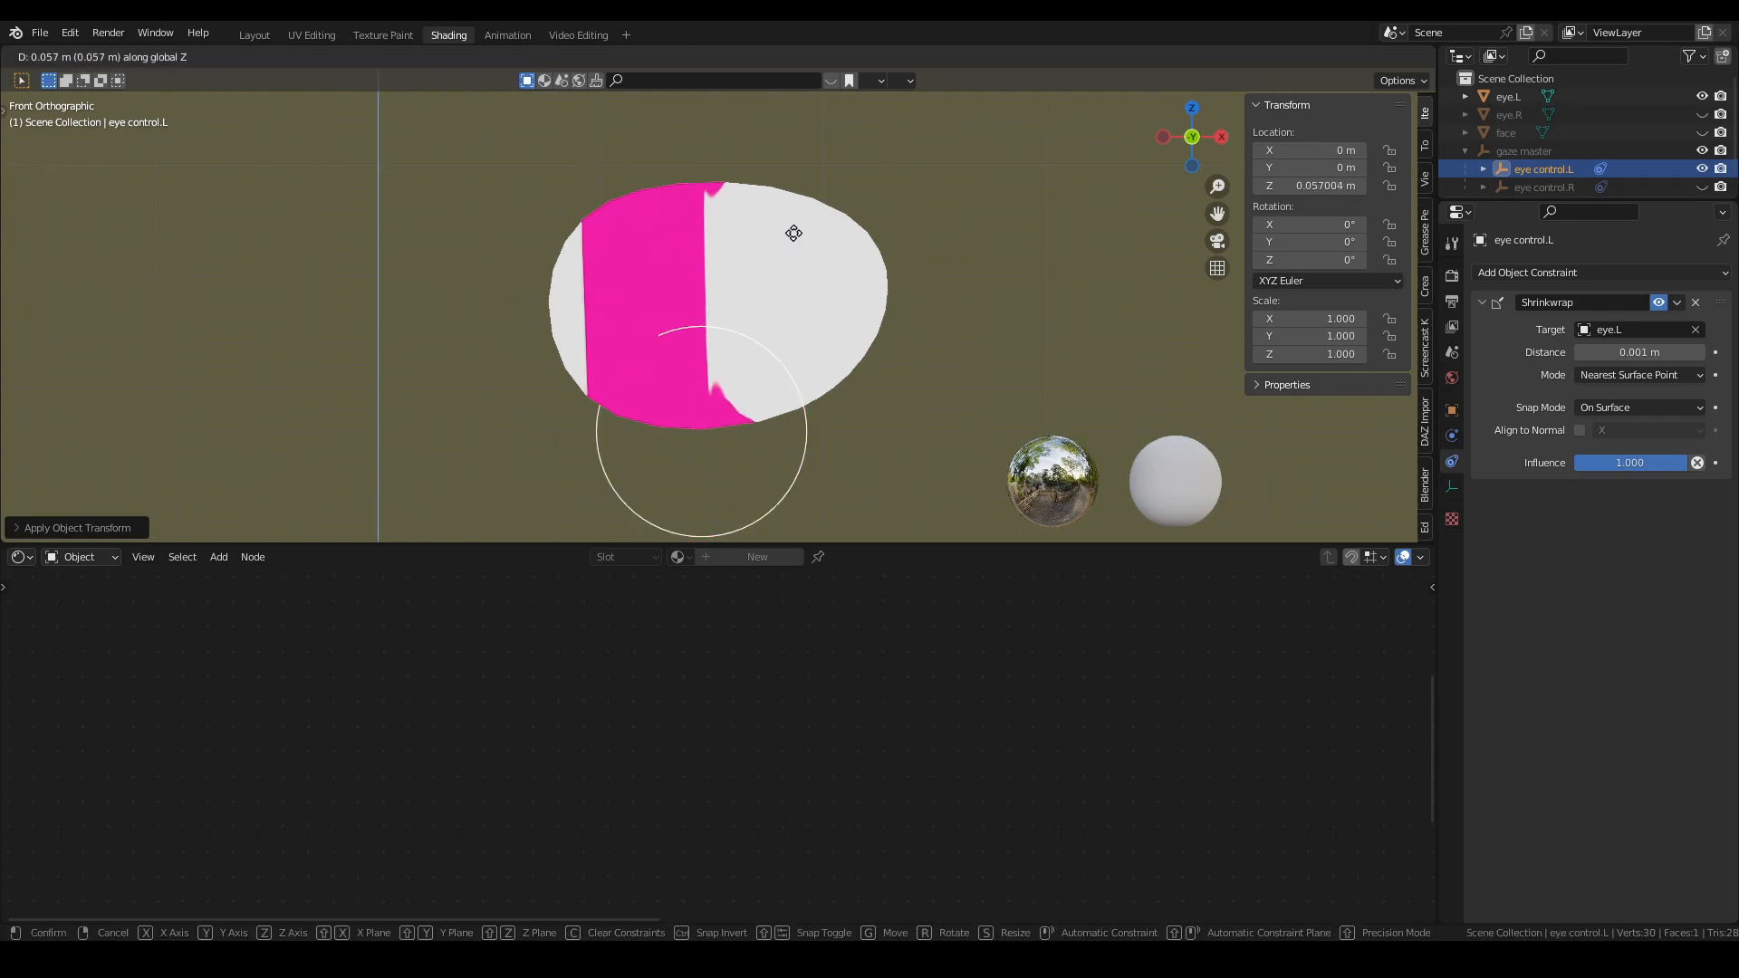
pyautogui.rightClick(797, 433)
pyautogui.hotkey('ctrl', 'z')
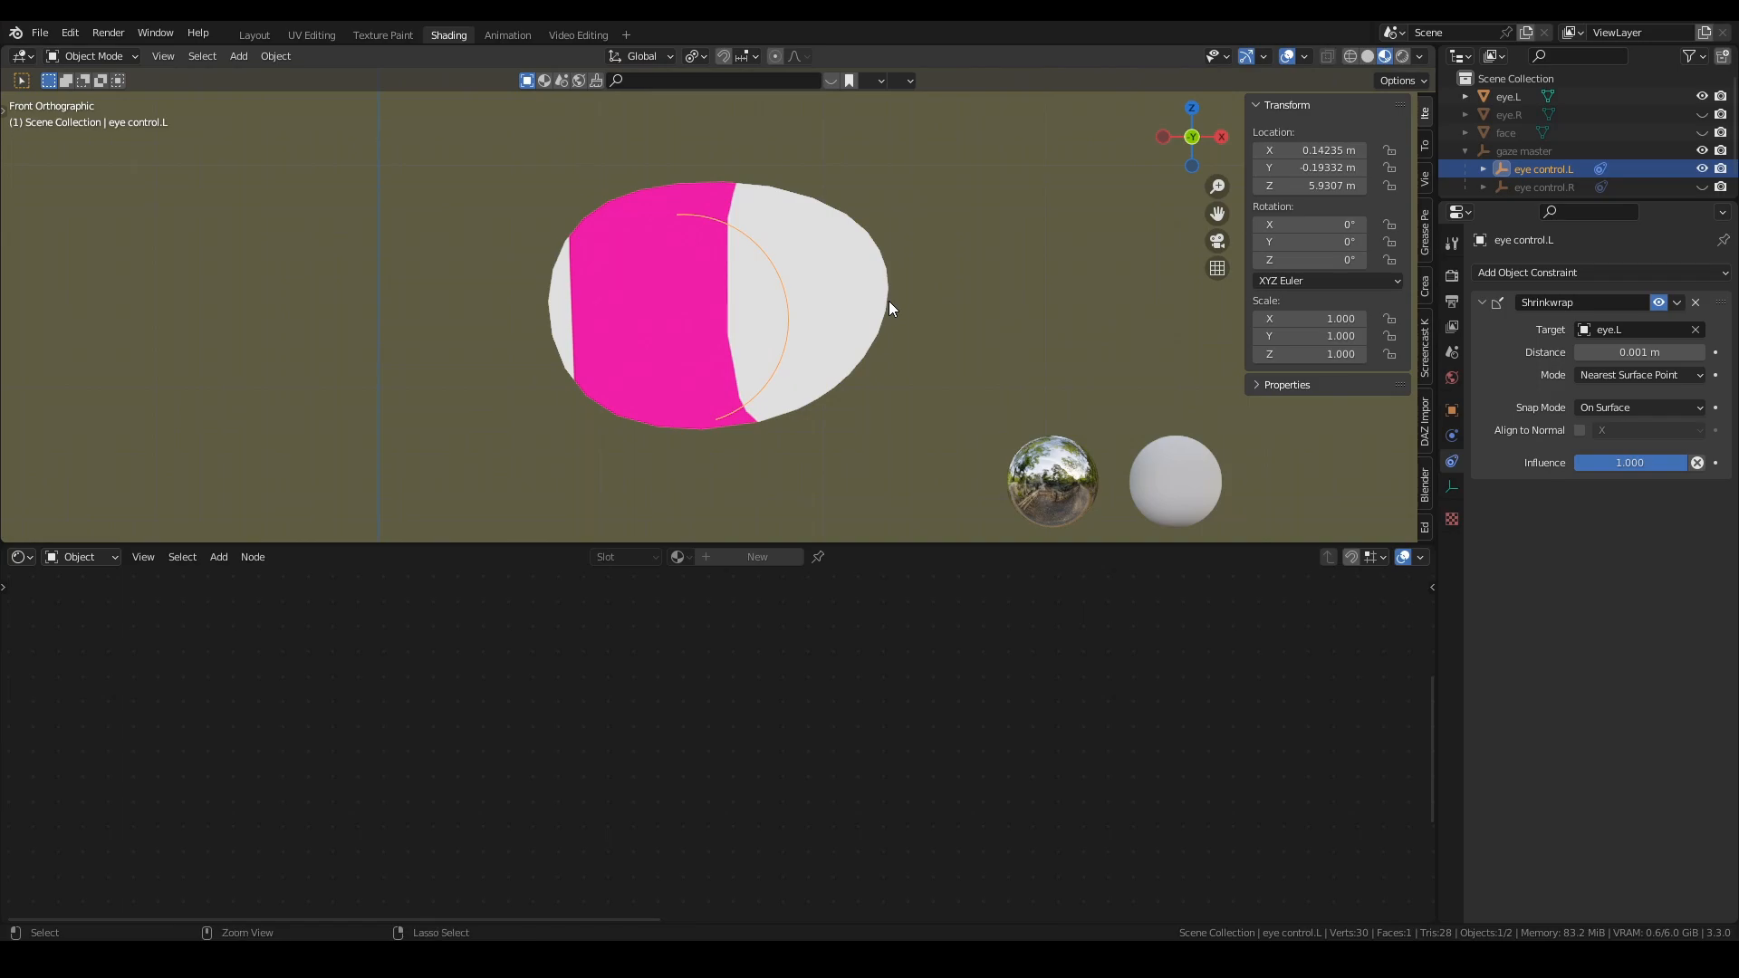
pyautogui.hotkey('ctrl', 'z')
# Step: Delete the Mapping node connected between Texture Coordinate and the heart image in eye.L's material
pyautogui.click(829, 308)
pyautogui.scroll(-2, 1147, 710)
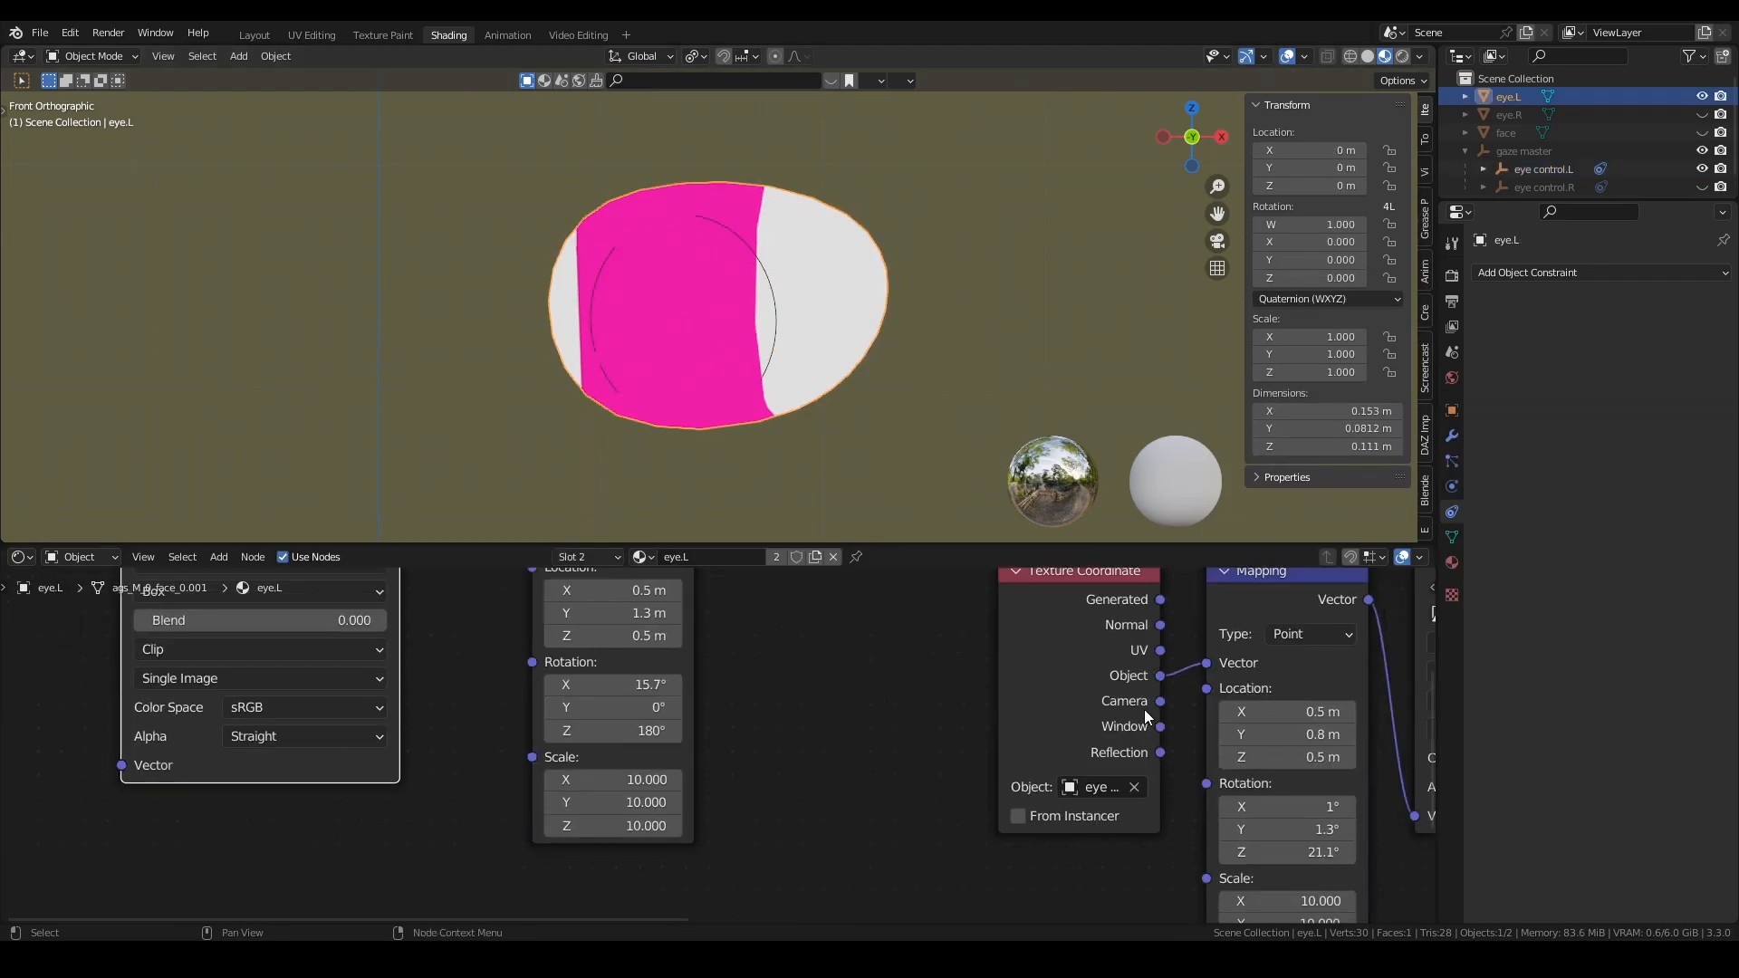
pyautogui.scroll(-2, 869, 681)
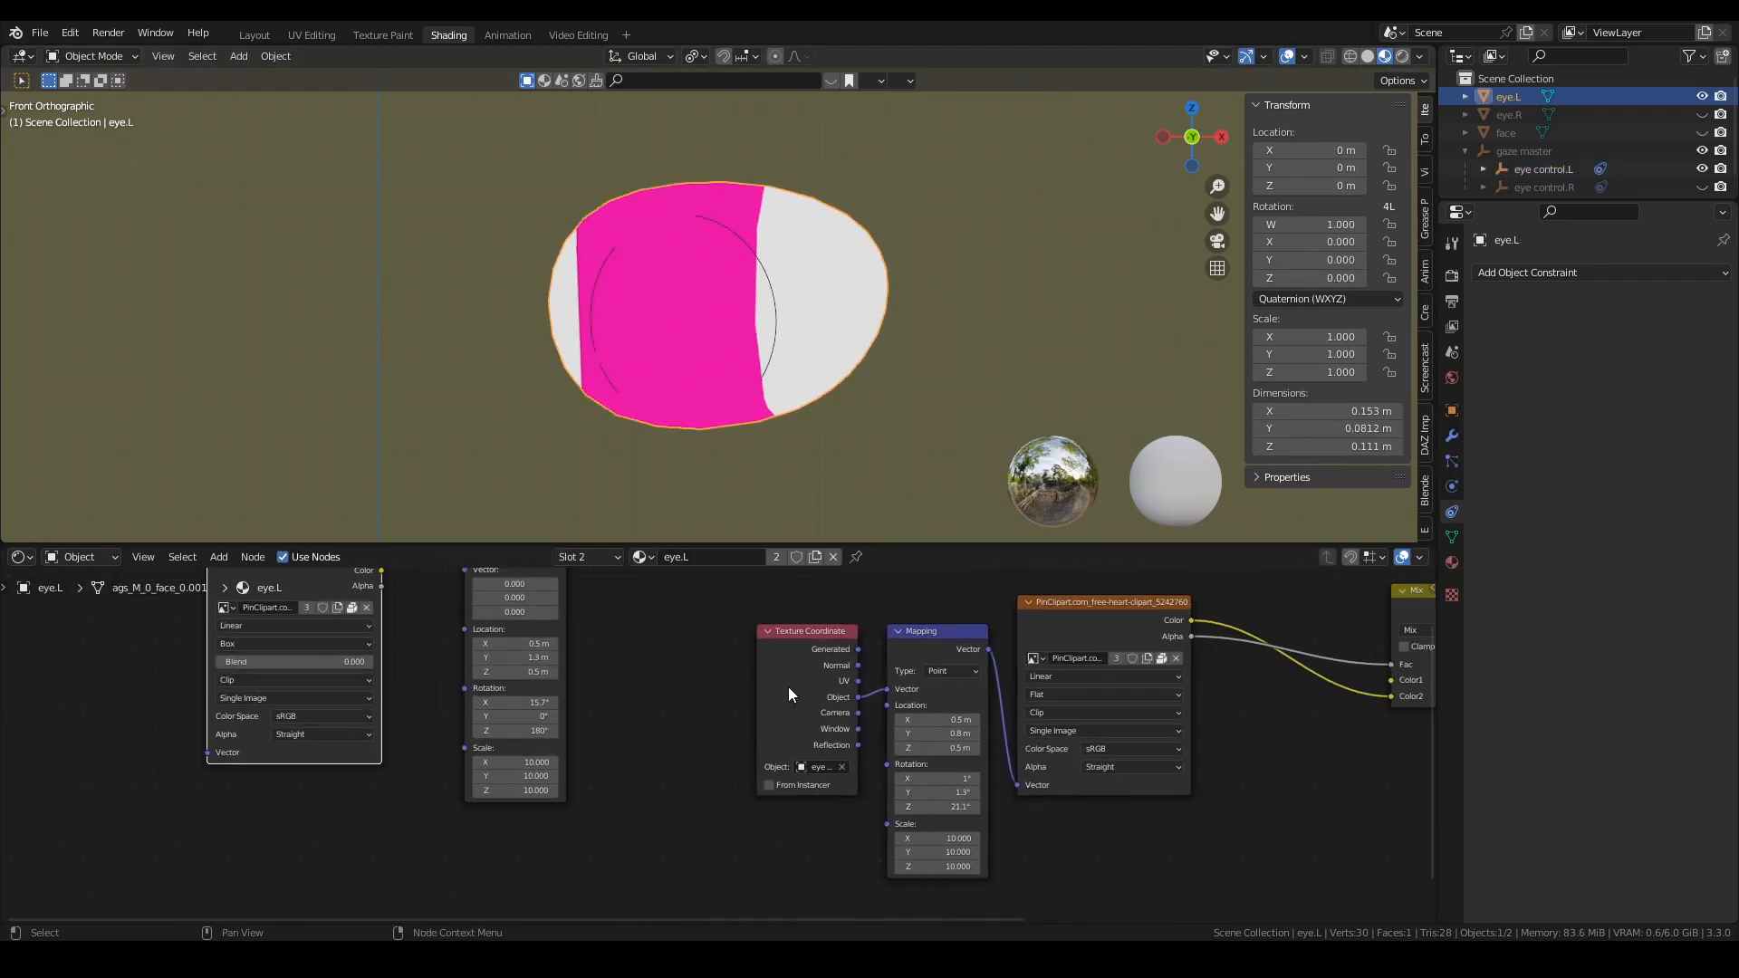
pyautogui.click(934, 639)
pyautogui.press('x')
# Step: Place the duplicated Mapping node beside the heart image, feeding it the Object coordinates and linking its output to the image's Vector input
pyautogui.moveTo(710, 633); pyautogui.dragTo(618, 672, button='middle')
pyautogui.moveTo(521, 609); pyautogui.dragTo(546, 660, button='middle')
pyautogui.moveTo(480, 609); pyautogui.dragTo(899, 683)
pyautogui.moveTo(807, 779); pyautogui.dragTo(837, 724)
pyautogui.moveTo(938, 685); pyautogui.dragTo(967, 867)
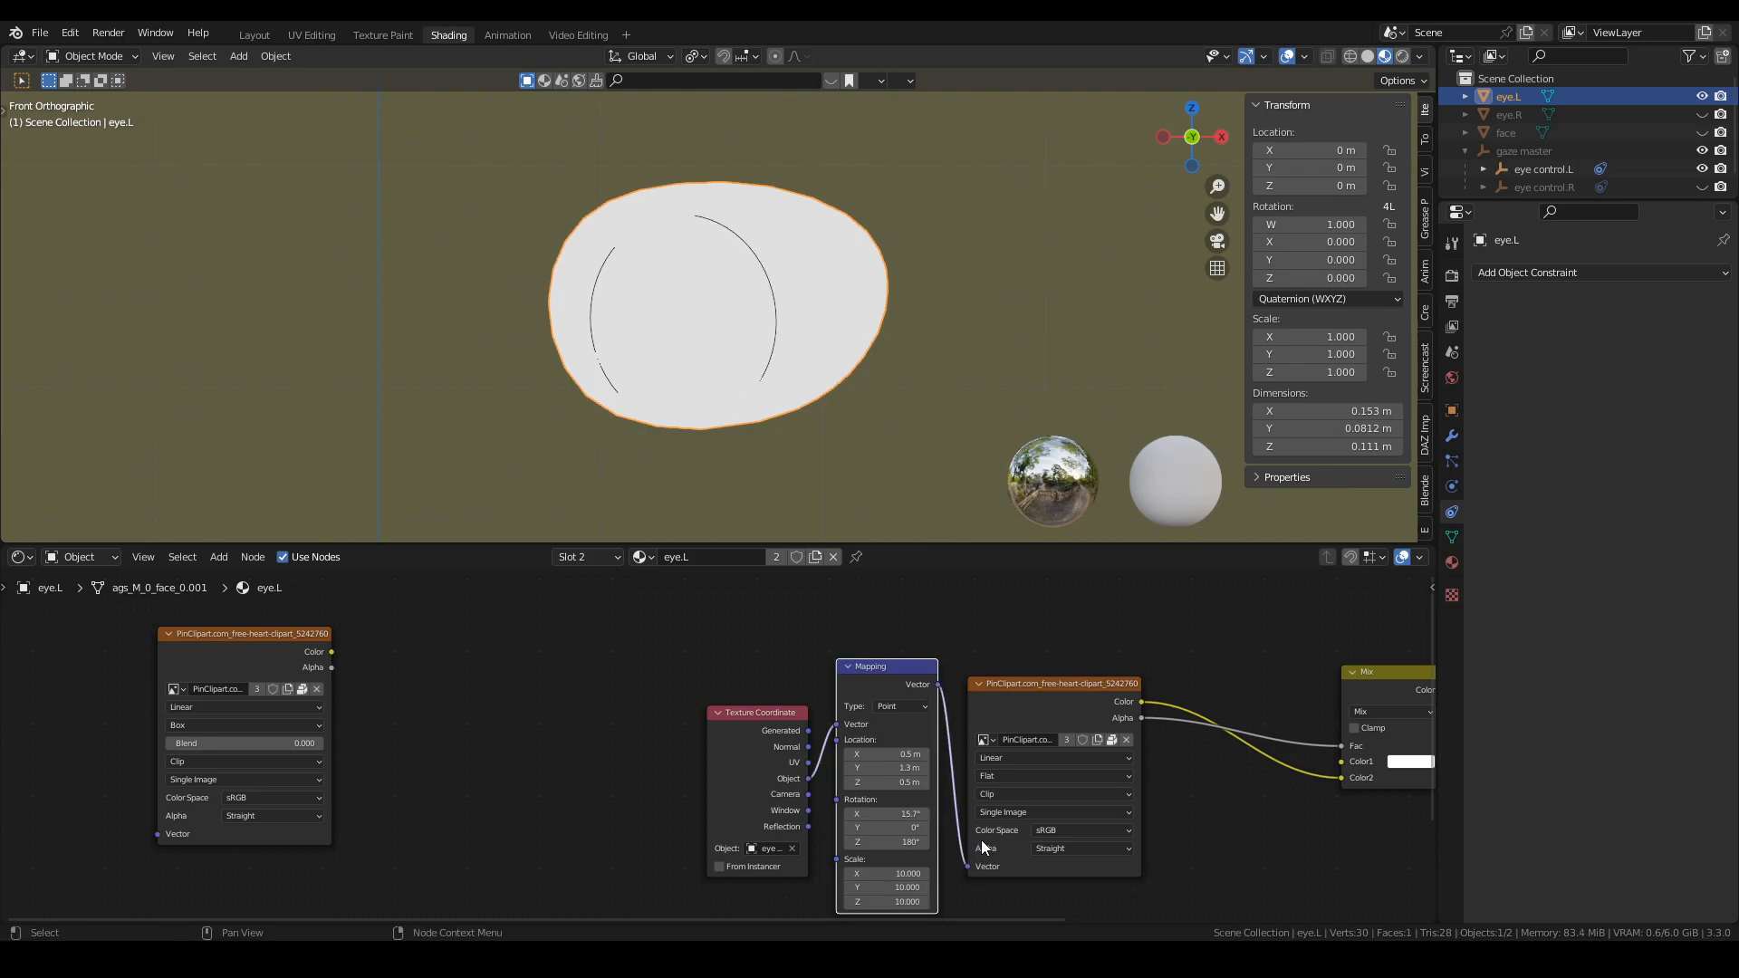
# Step: Set the projection of the heart image texture in eye.L's material back to Box
pyautogui.click(774, 299)
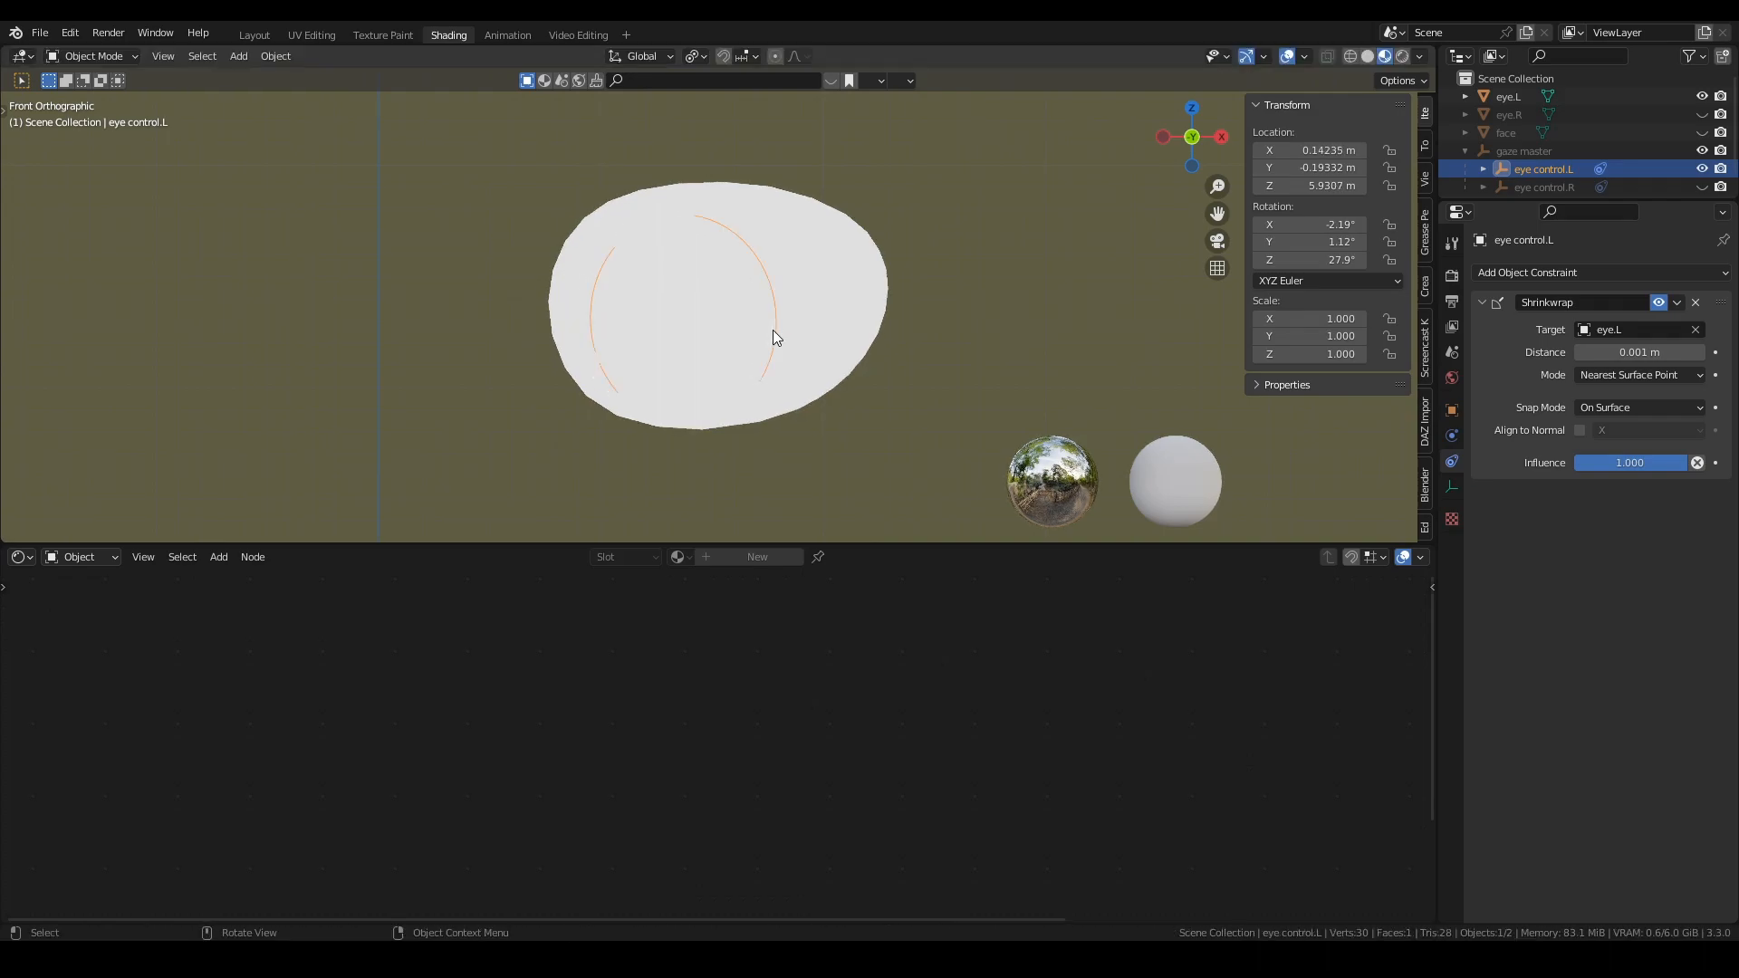
pyautogui.click(778, 333)
pyautogui.moveTo(1007, 778); pyautogui.dragTo(679, 706, button='middle')
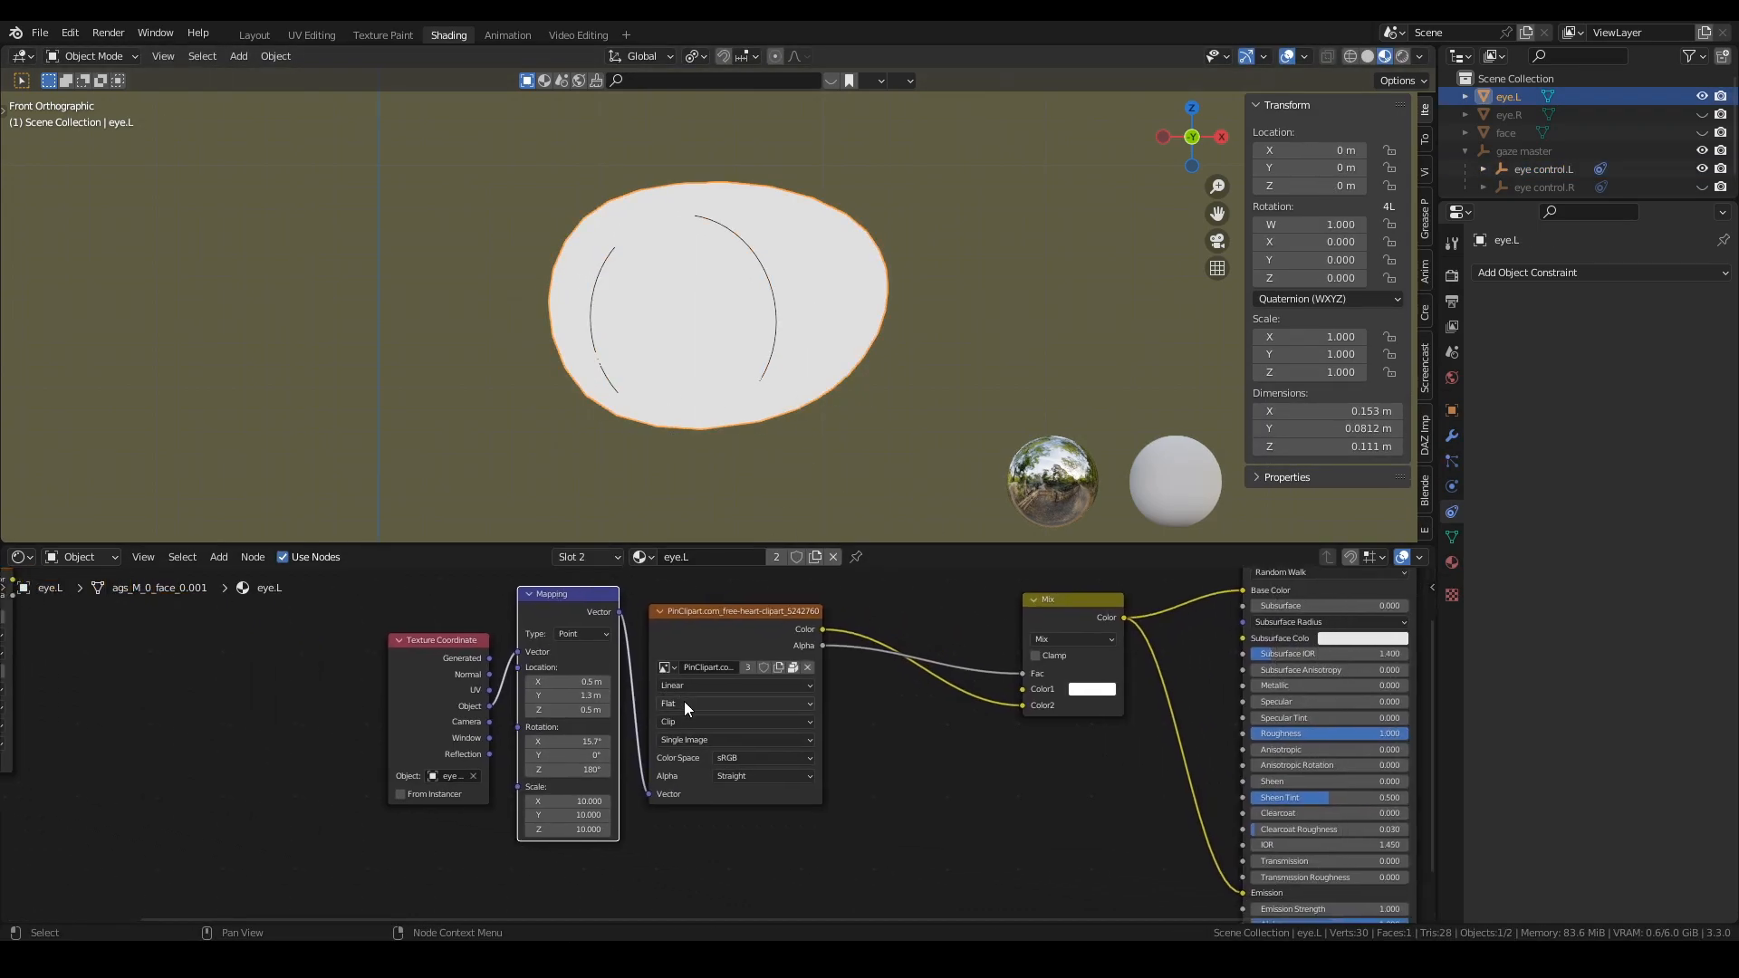
pyautogui.scroll(2, 679, 699)
pyautogui.click(672, 684)
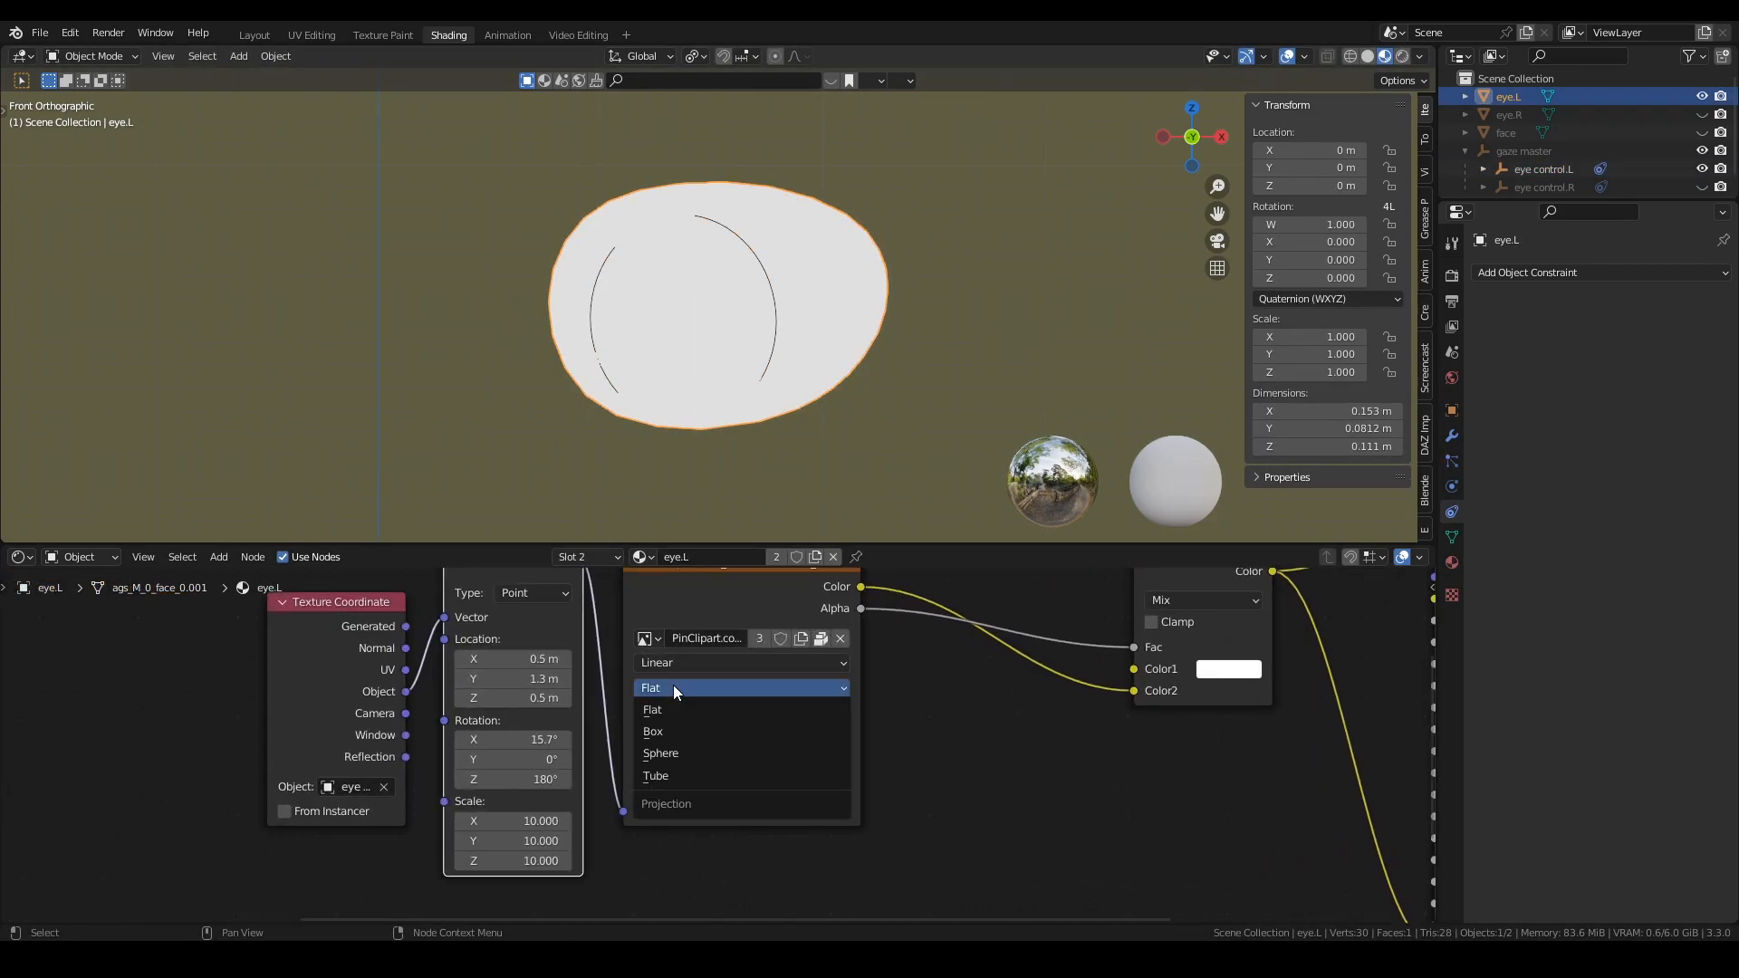
pyautogui.click(678, 732)
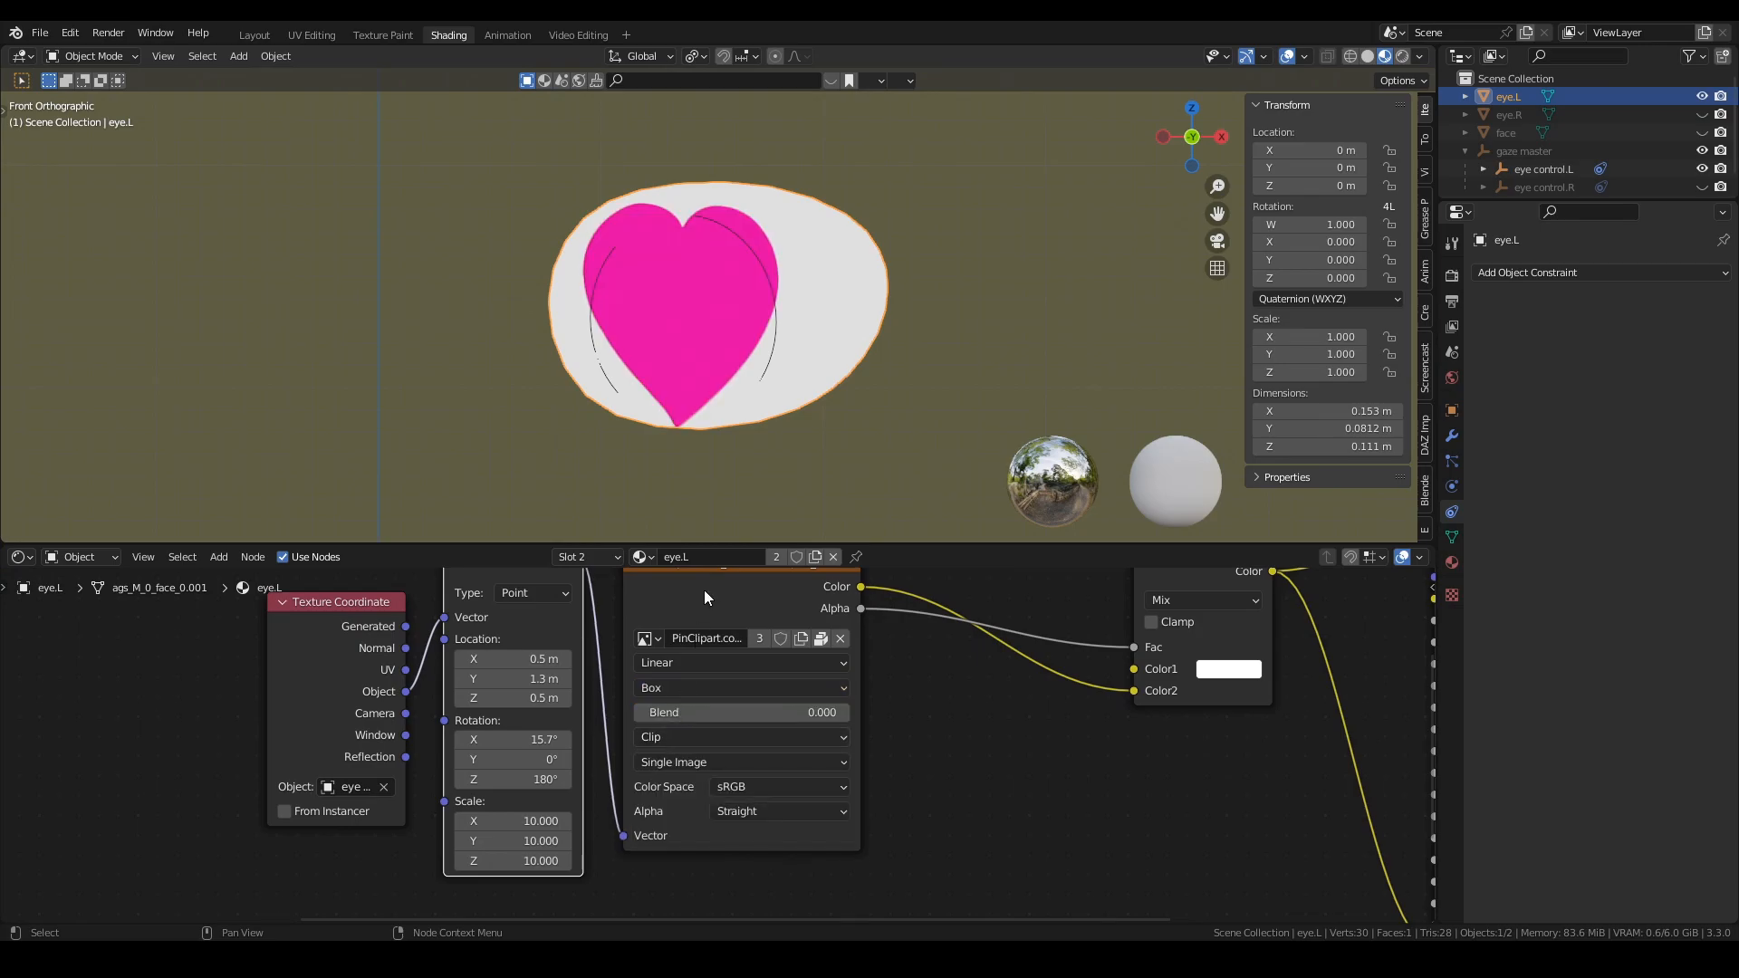
# Step: Test-move the eye control.L empty in front view to check how the box-projected heart follows on the eye
pyautogui.click(774, 324)
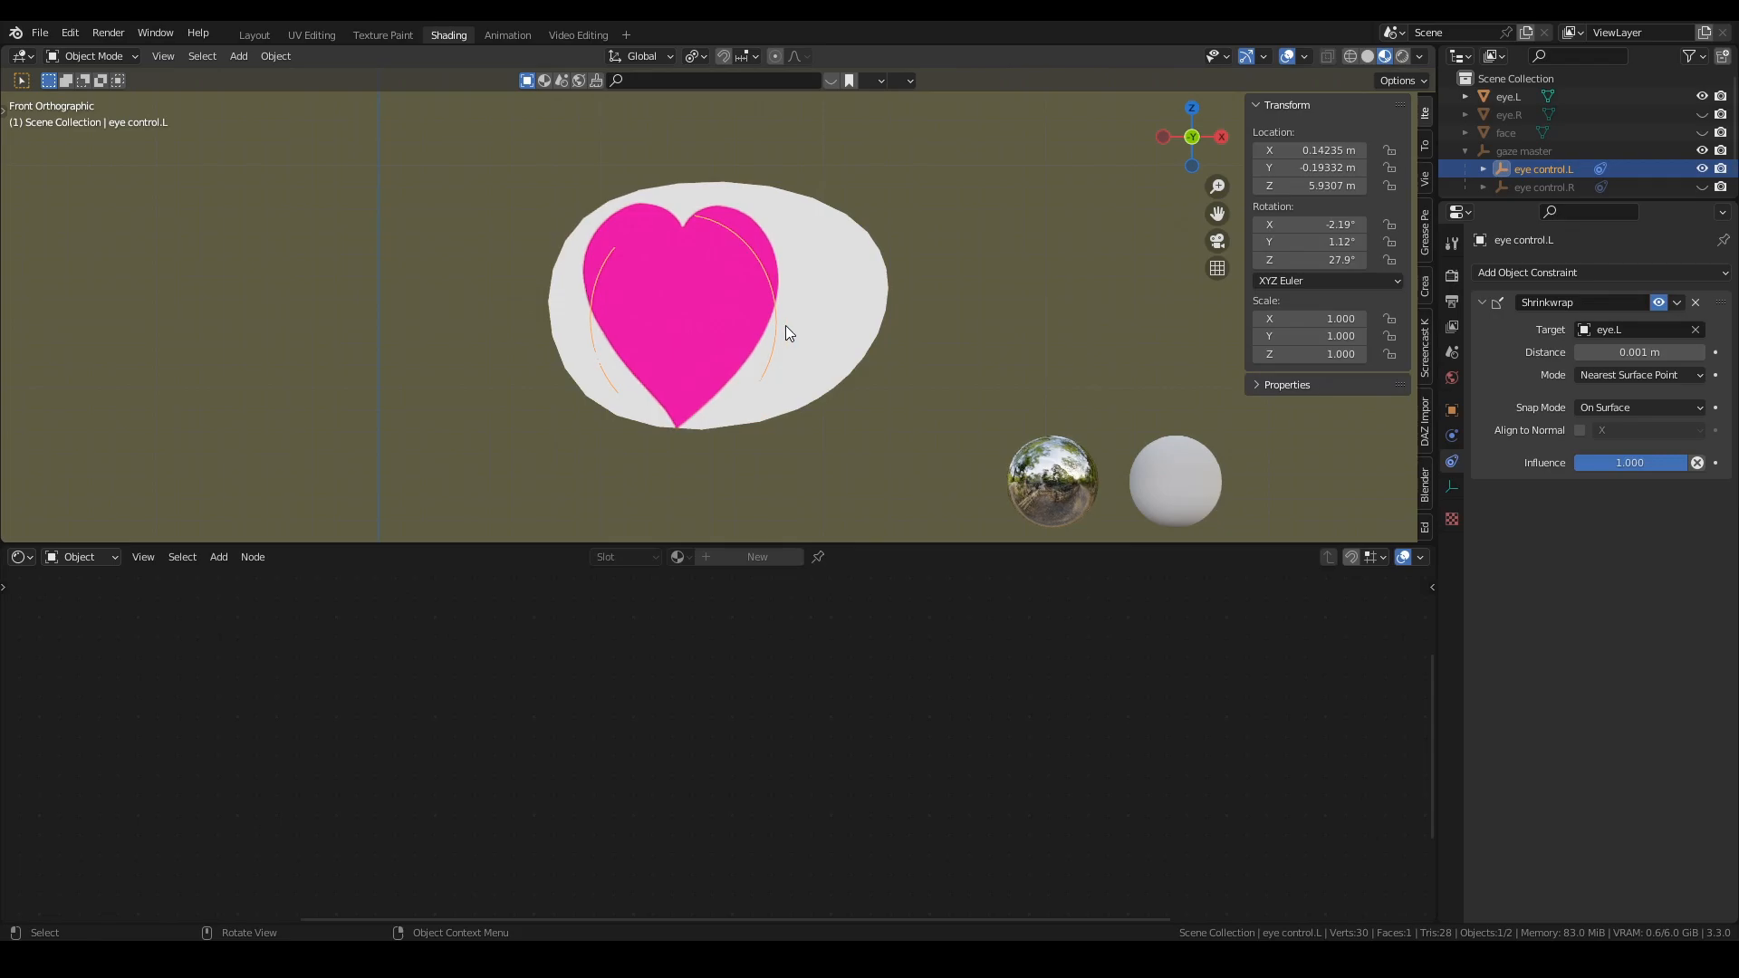
pyautogui.click(783, 328)
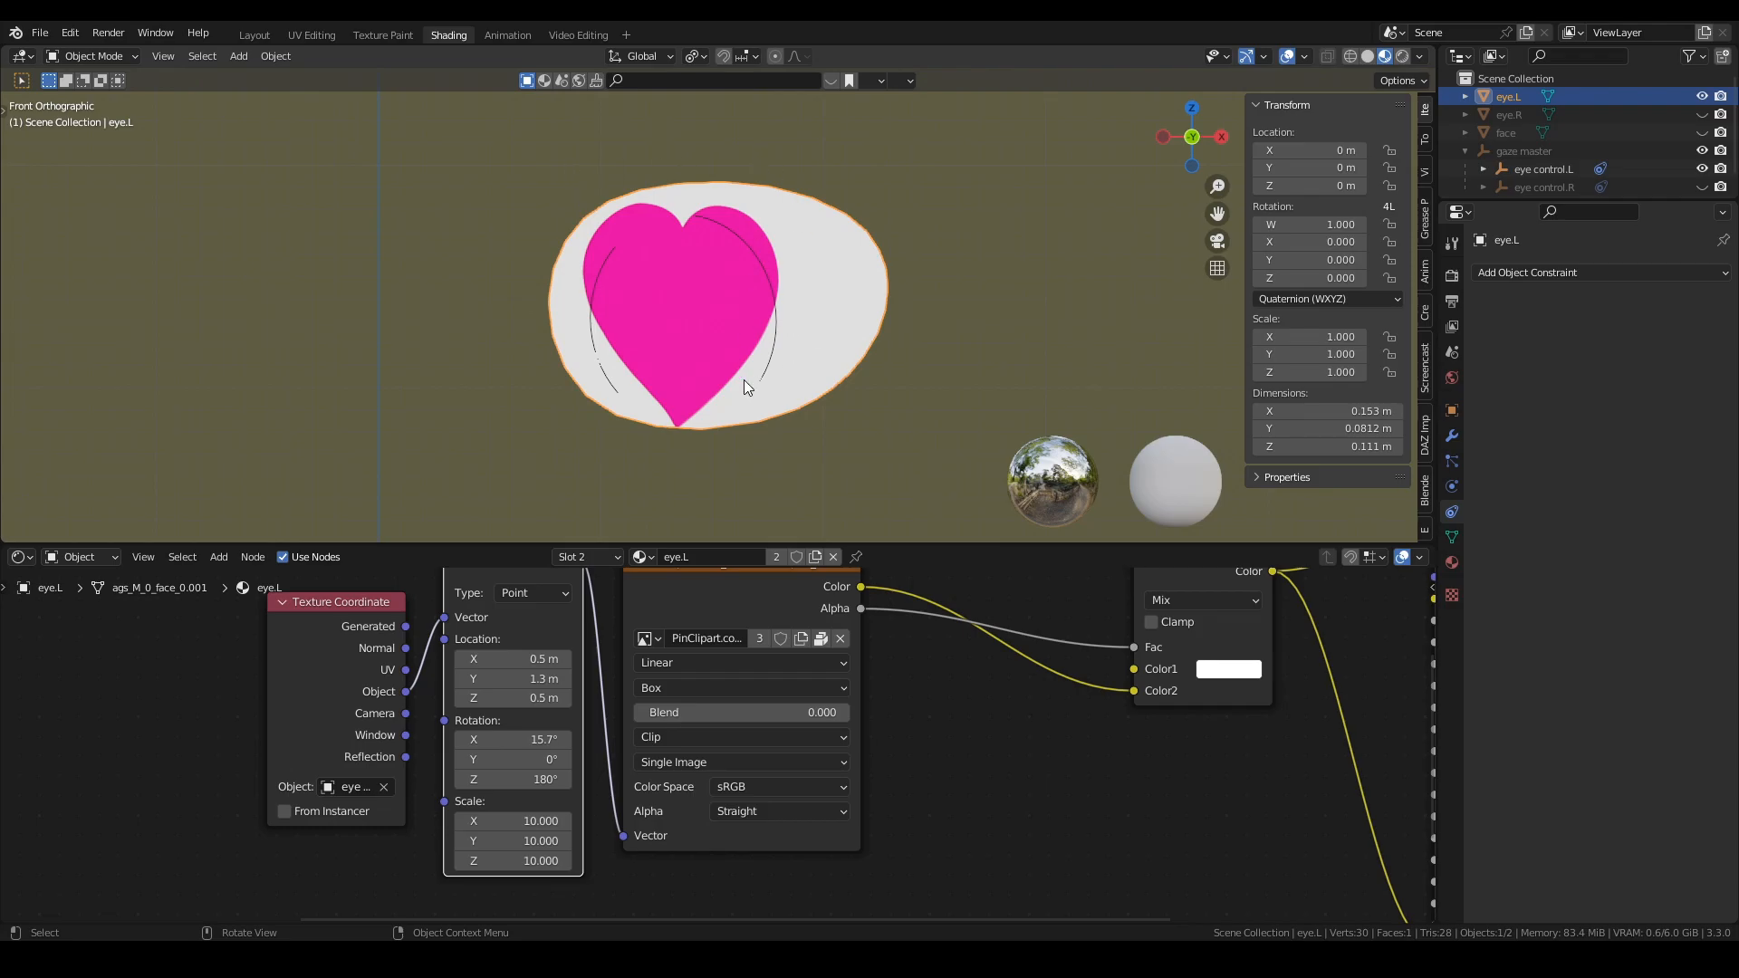
pyautogui.click(774, 321)
pyautogui.press('g')
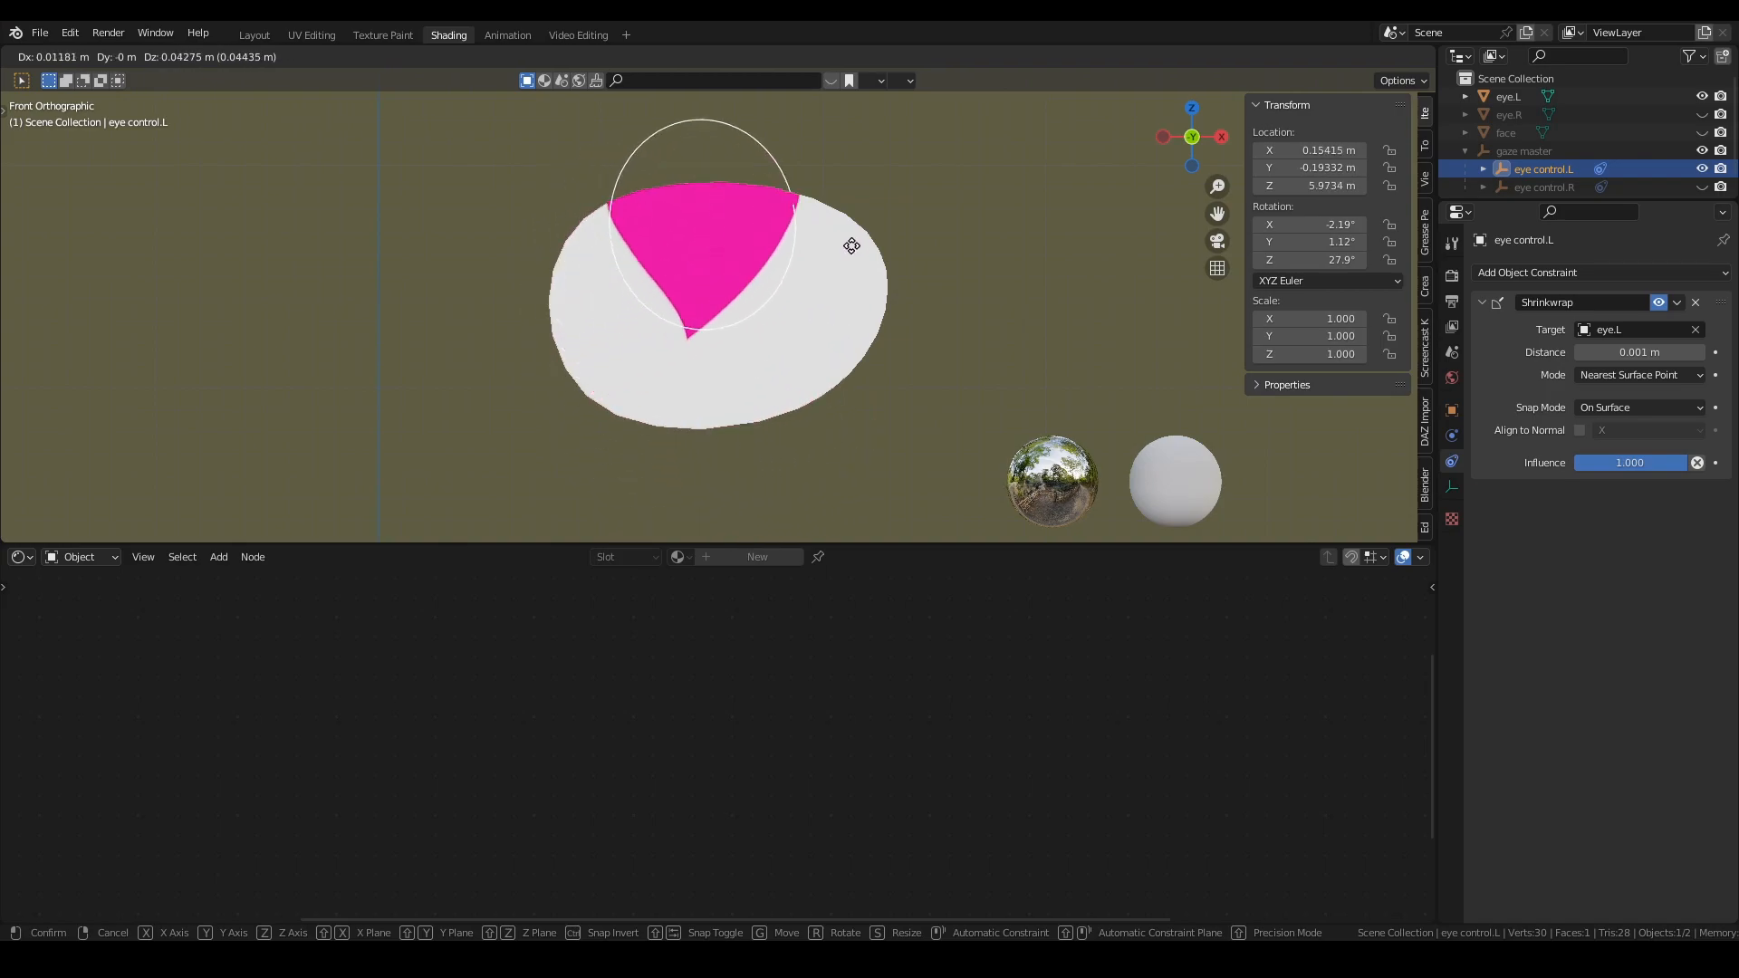
pyautogui.click(756, 279)
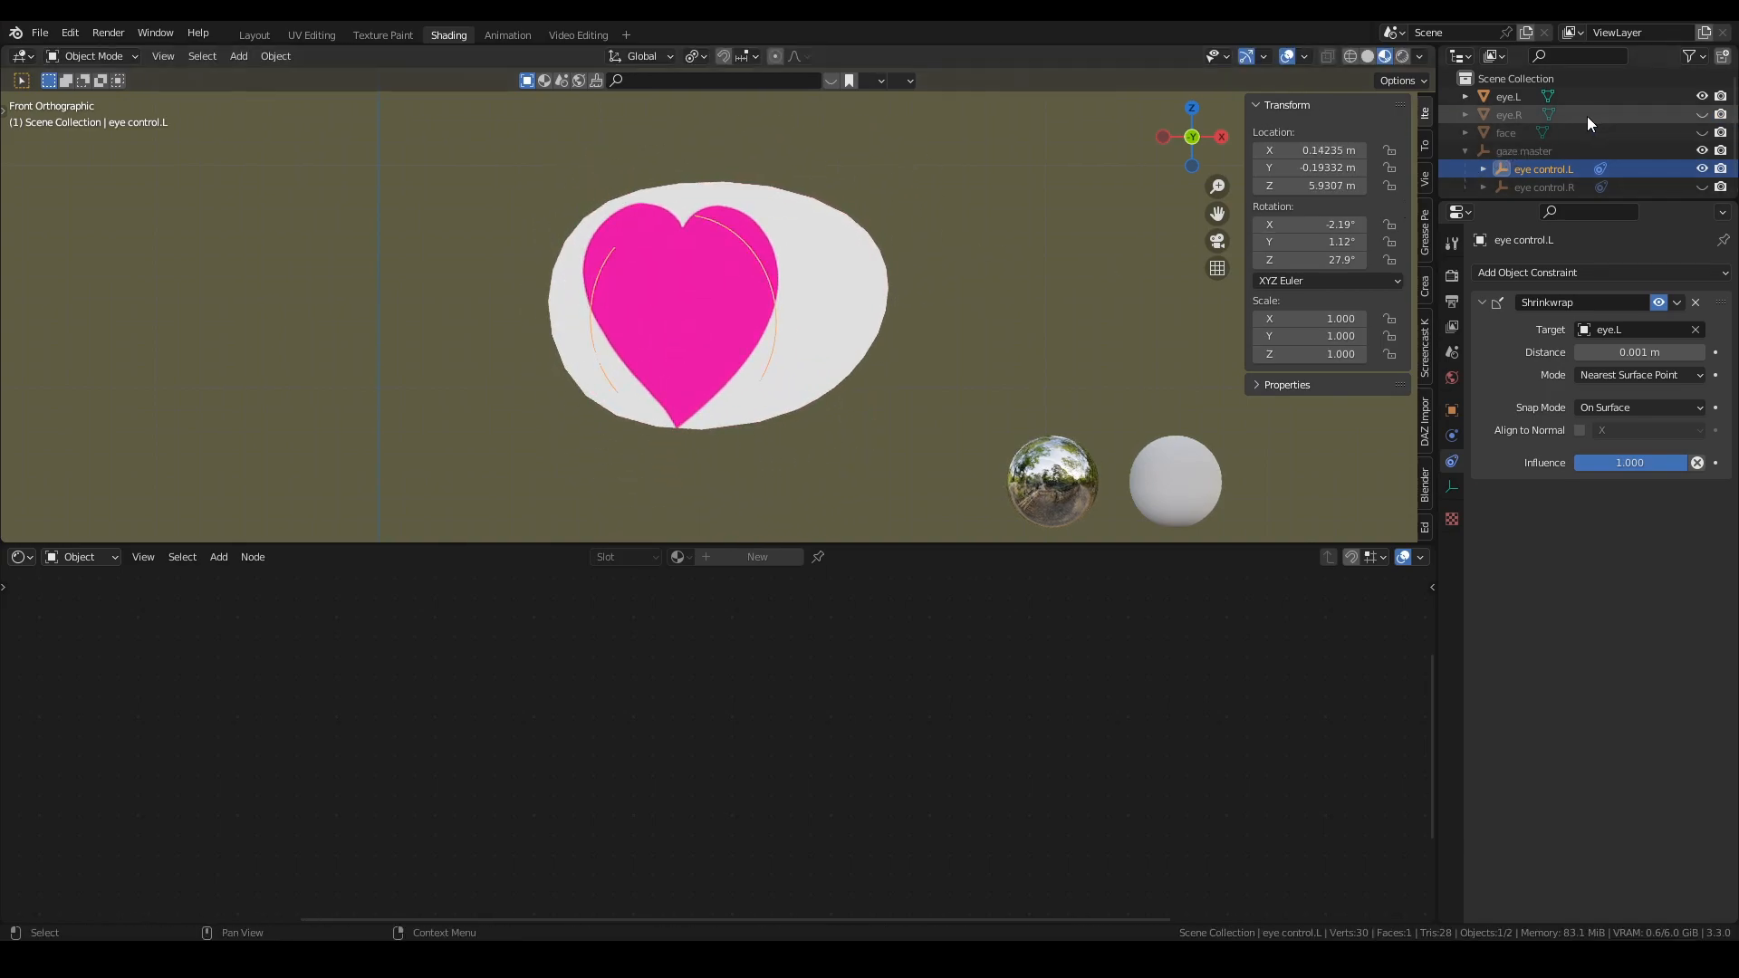
# Step: Unhide eye.R, expose the outliner's disable-in-viewports toggles, and re-enable the gaze master empty in the viewport
pyautogui.click(1702, 114)
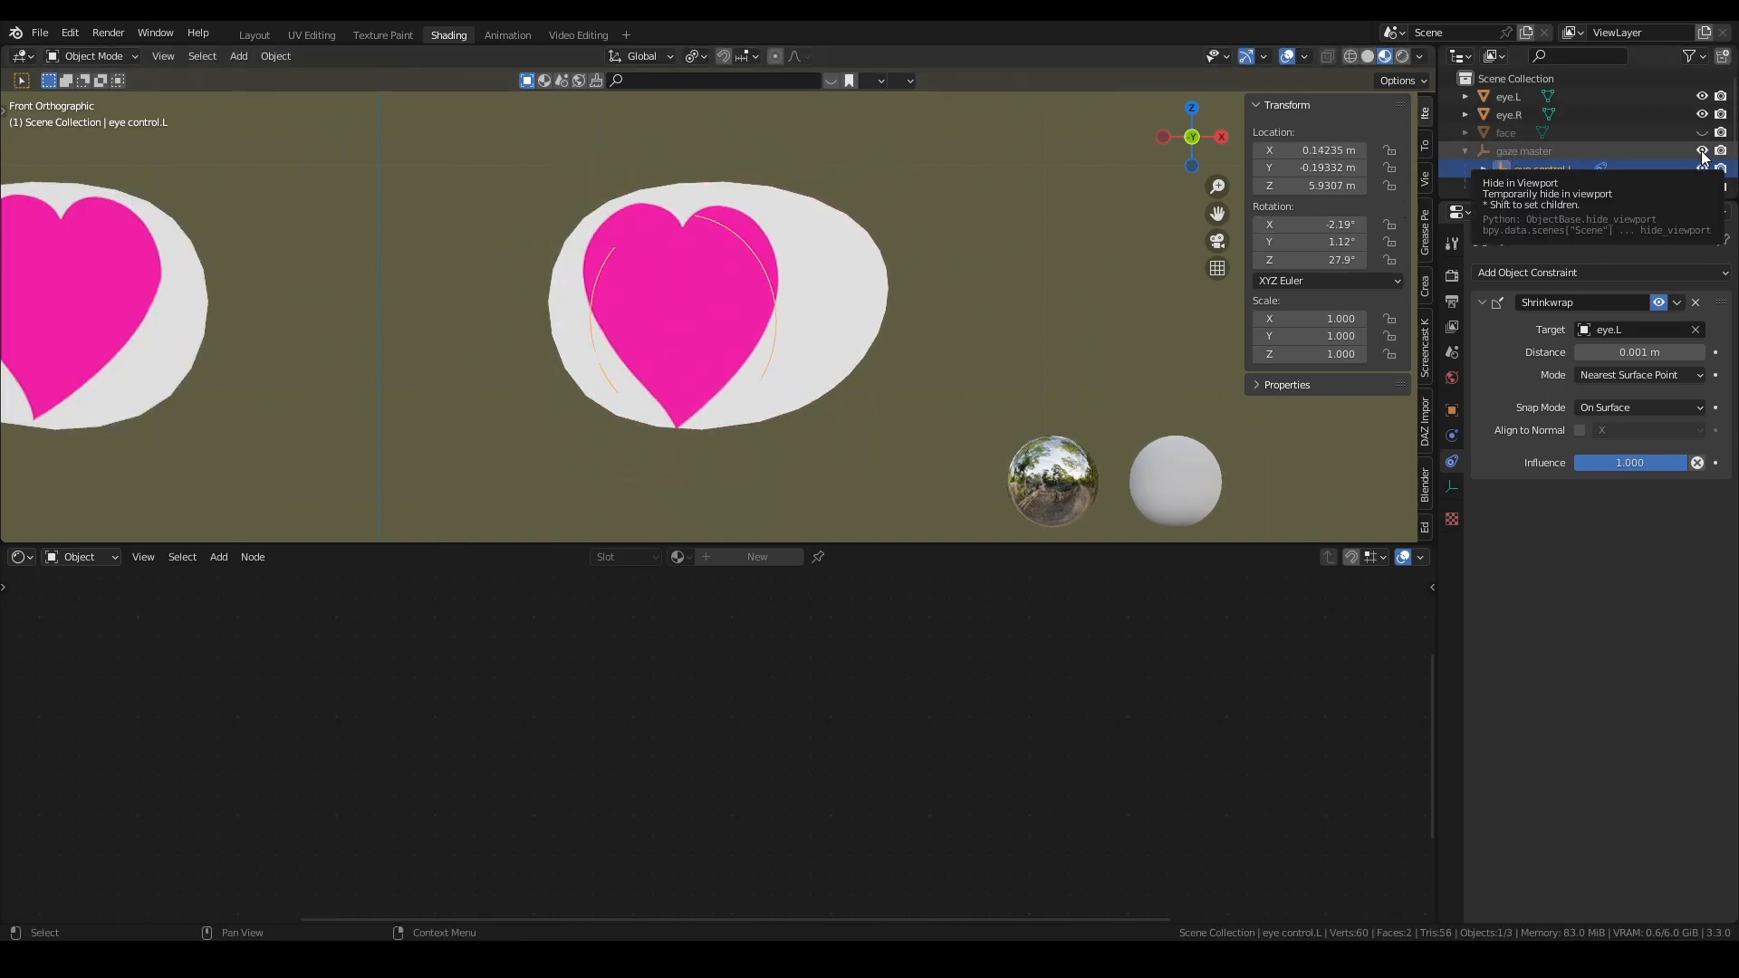
pyautogui.click(1689, 55)
pyautogui.click(1607, 114)
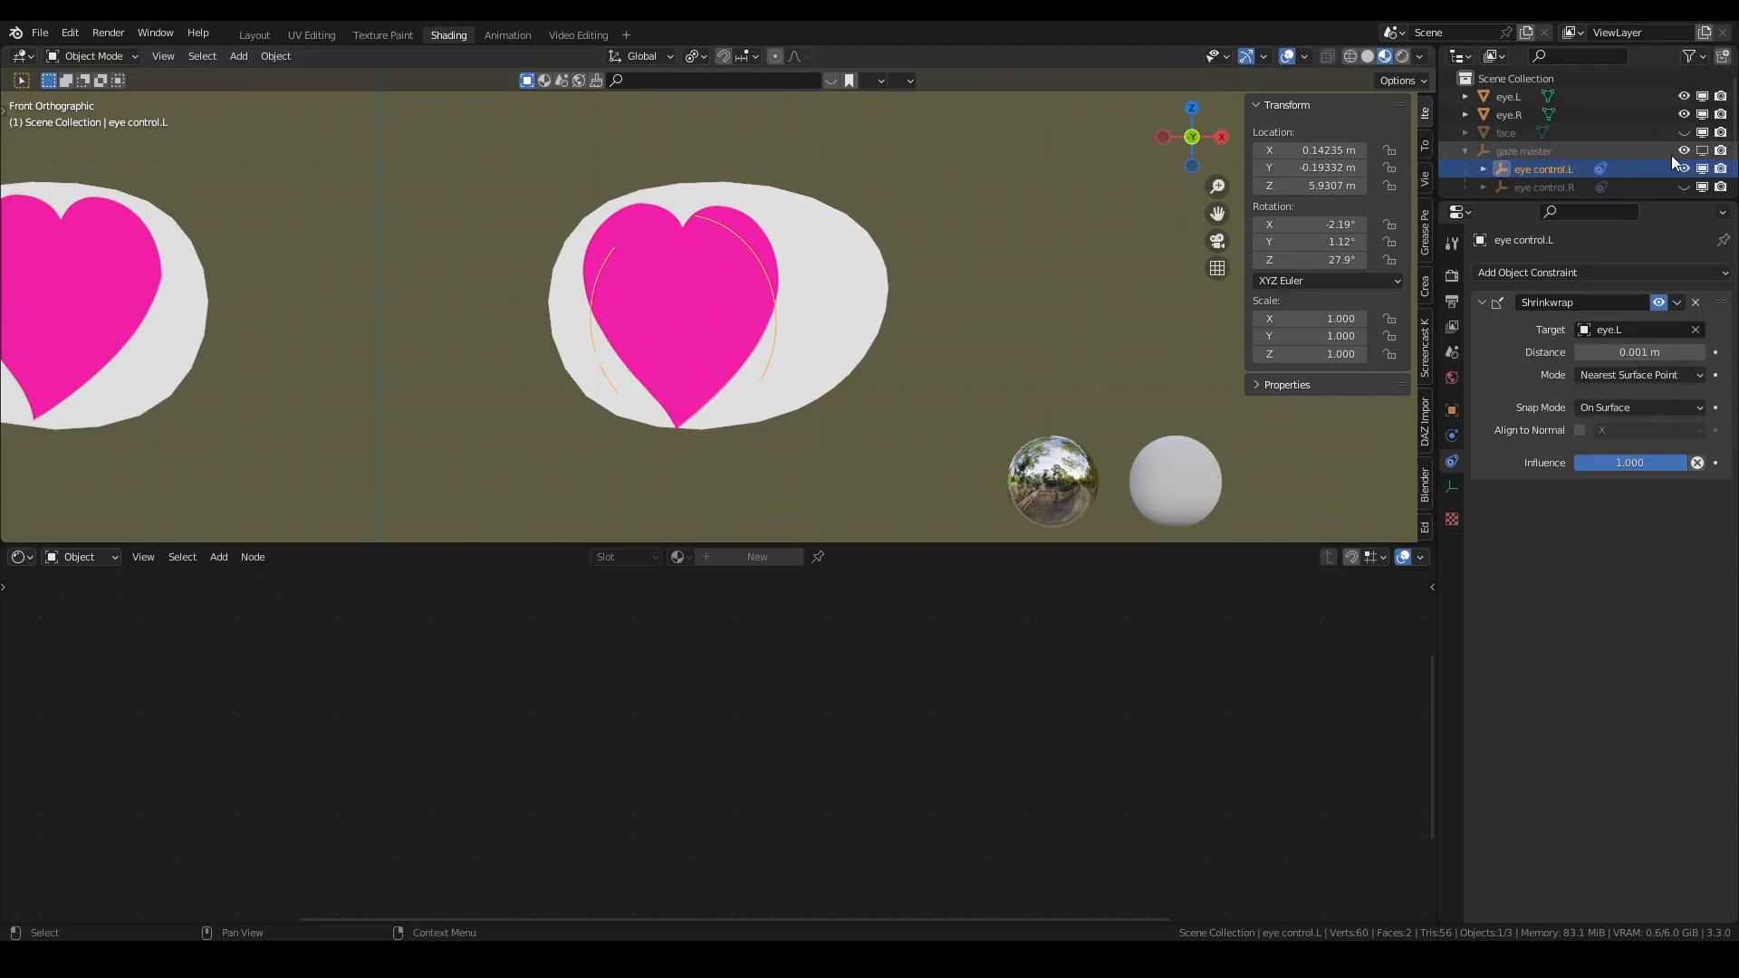
pyautogui.click(1702, 150)
# Step: Hide the viewport overlays and test-move the gaze master empty to check how both heart irises follow across the eyes
pyautogui.click(1569, 150)
pyautogui.scroll(-3, 664, 323)
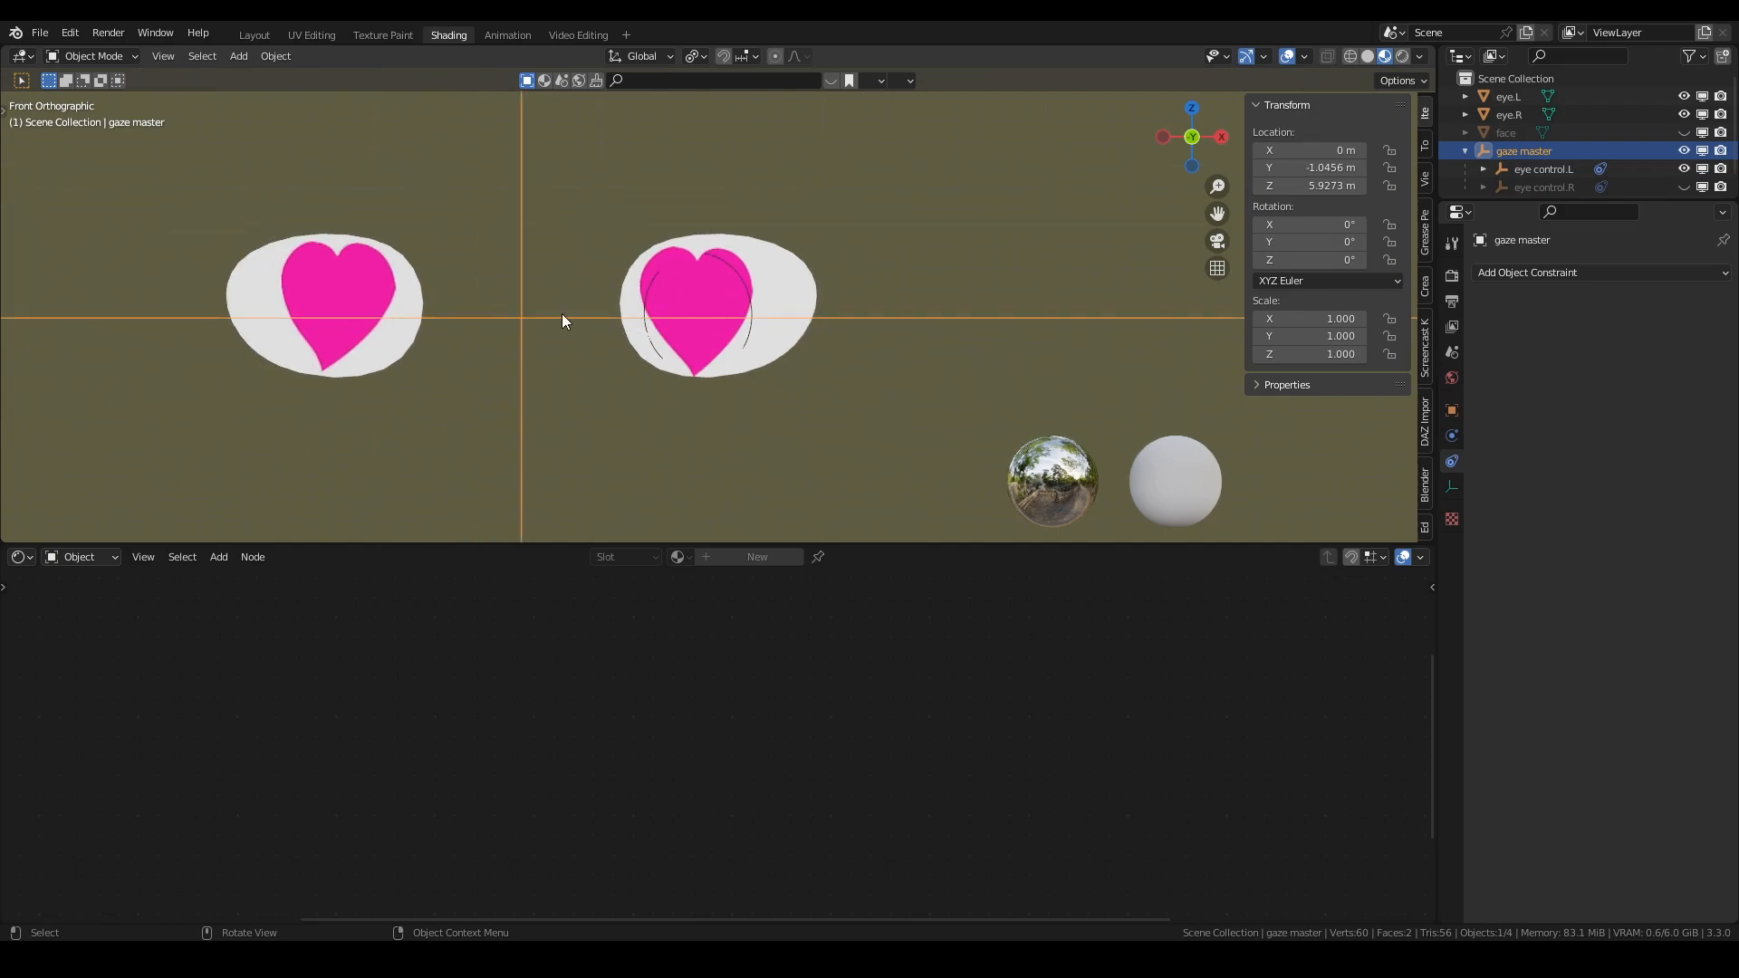
pyautogui.click(1285, 57)
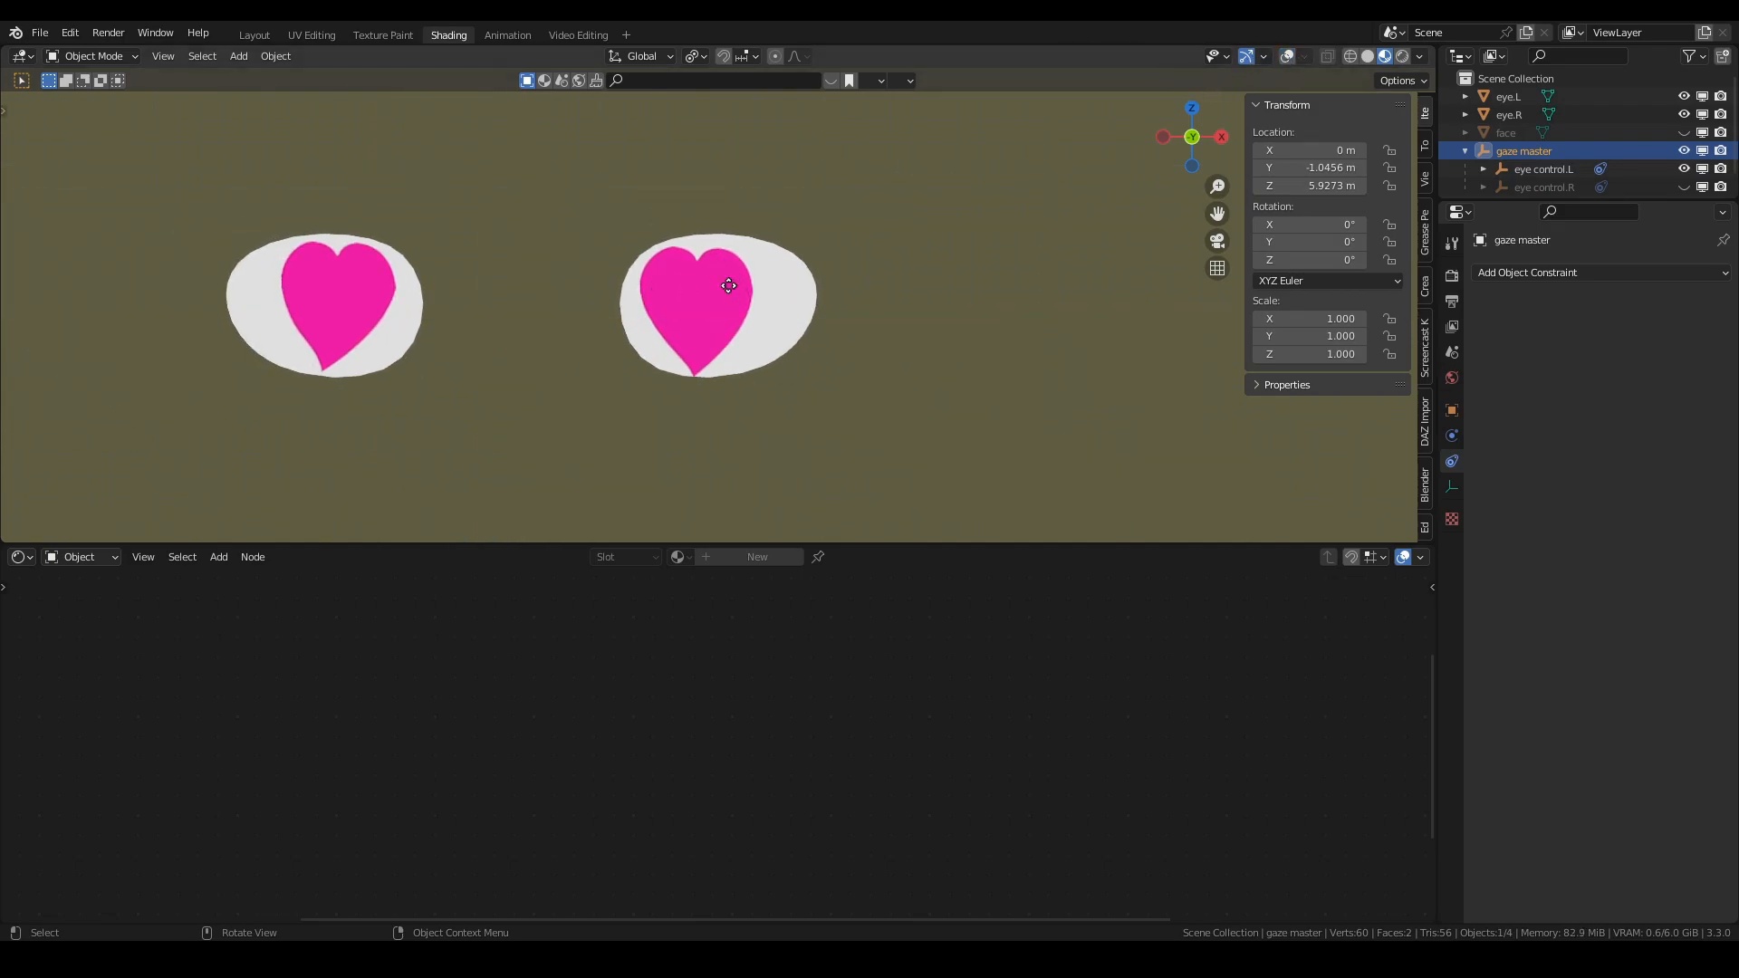
pyautogui.press('g')
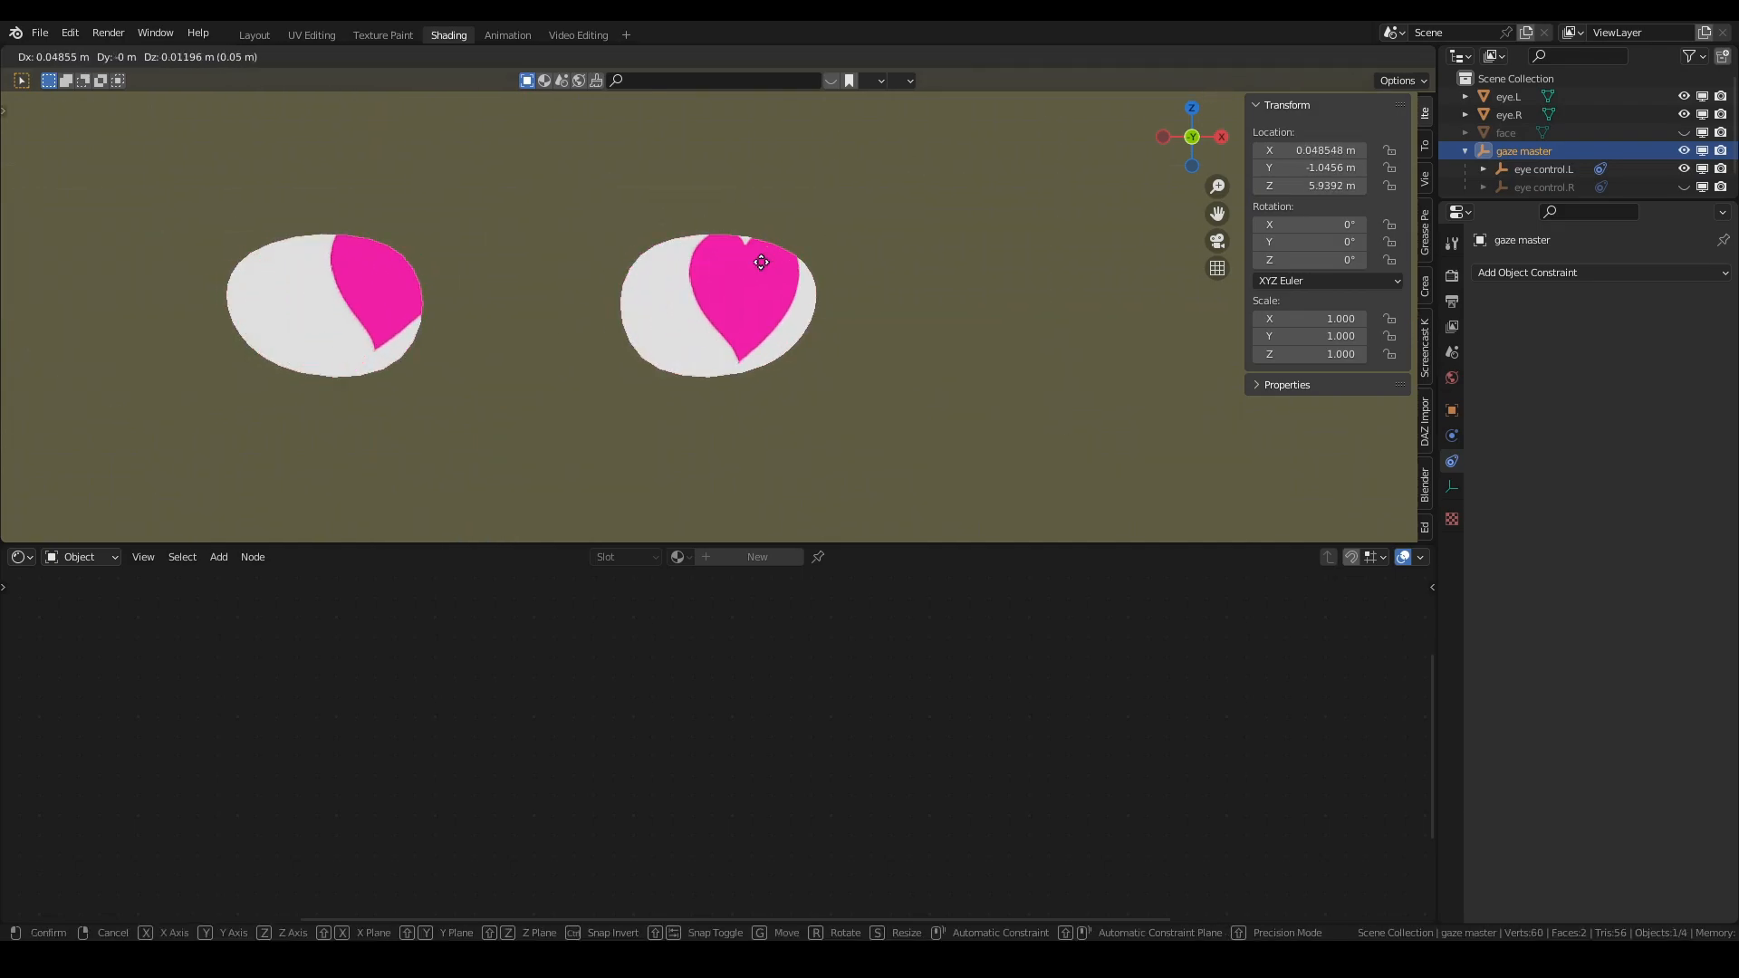
pyautogui.press('Escape')
# Step: Unhide the face and hair, and test-move the gaze master empty to check the heart irises on the full head
pyautogui.click(1287, 57)
pyautogui.moveTo(699, 311); pyautogui.dragTo(578, 322, button='middle')
pyautogui.scroll(-3, 576, 322)
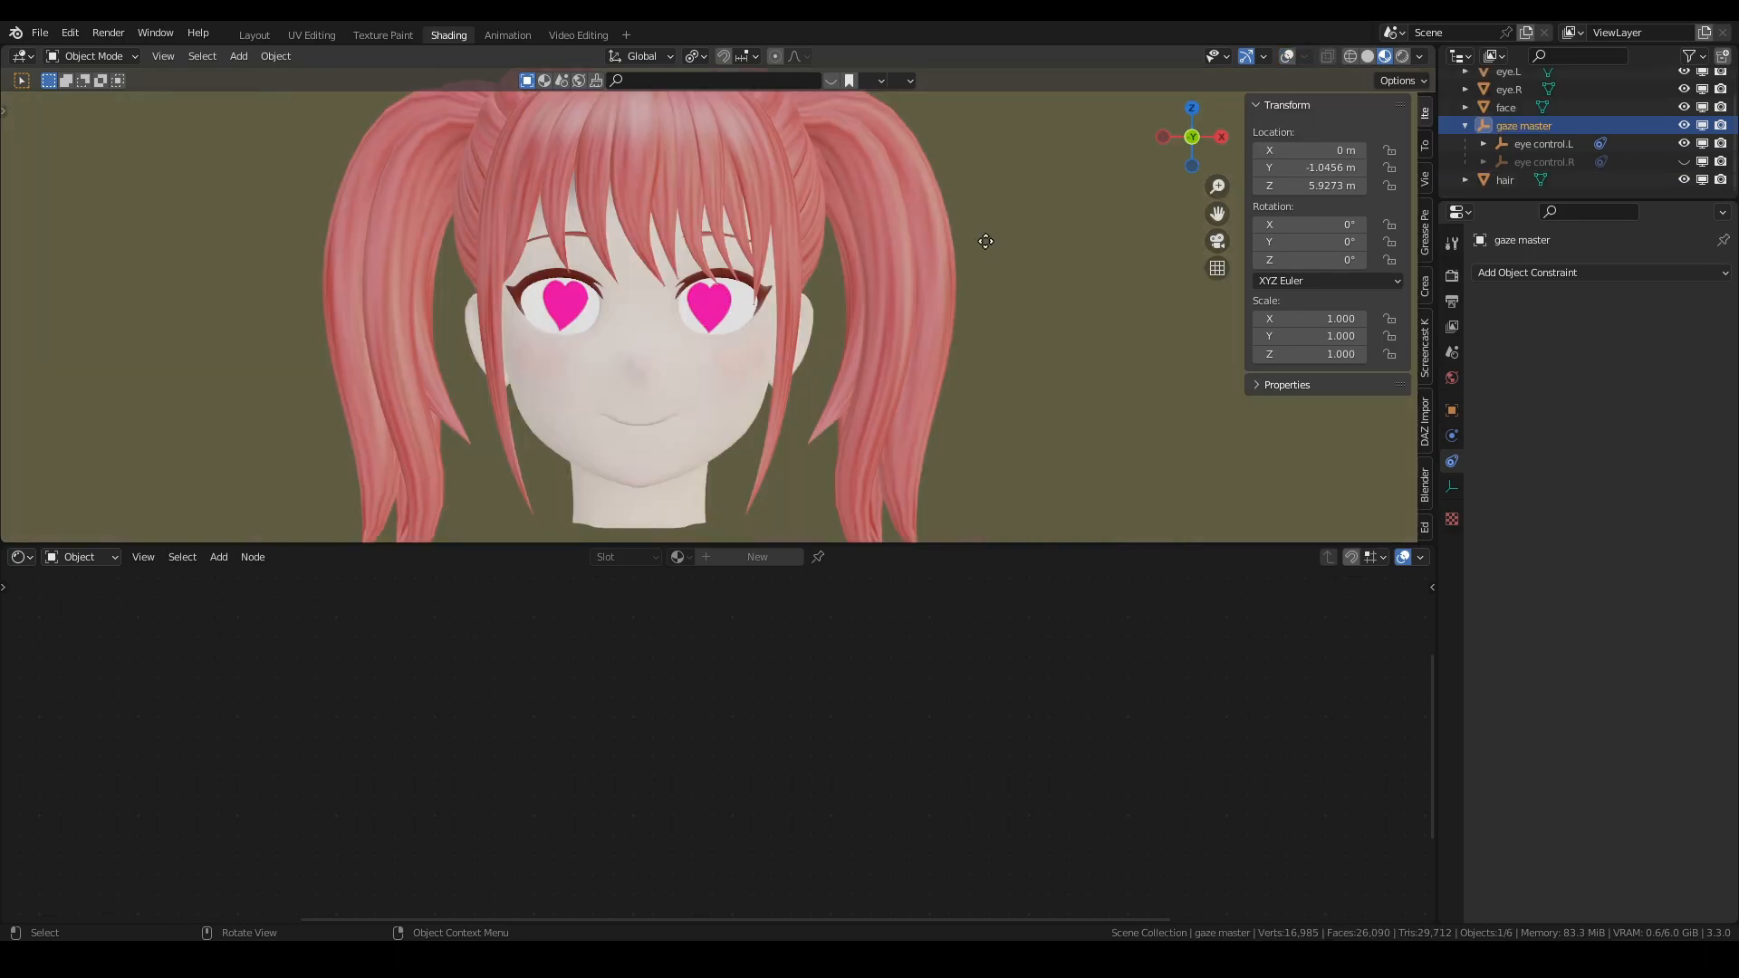
pyautogui.press('g')
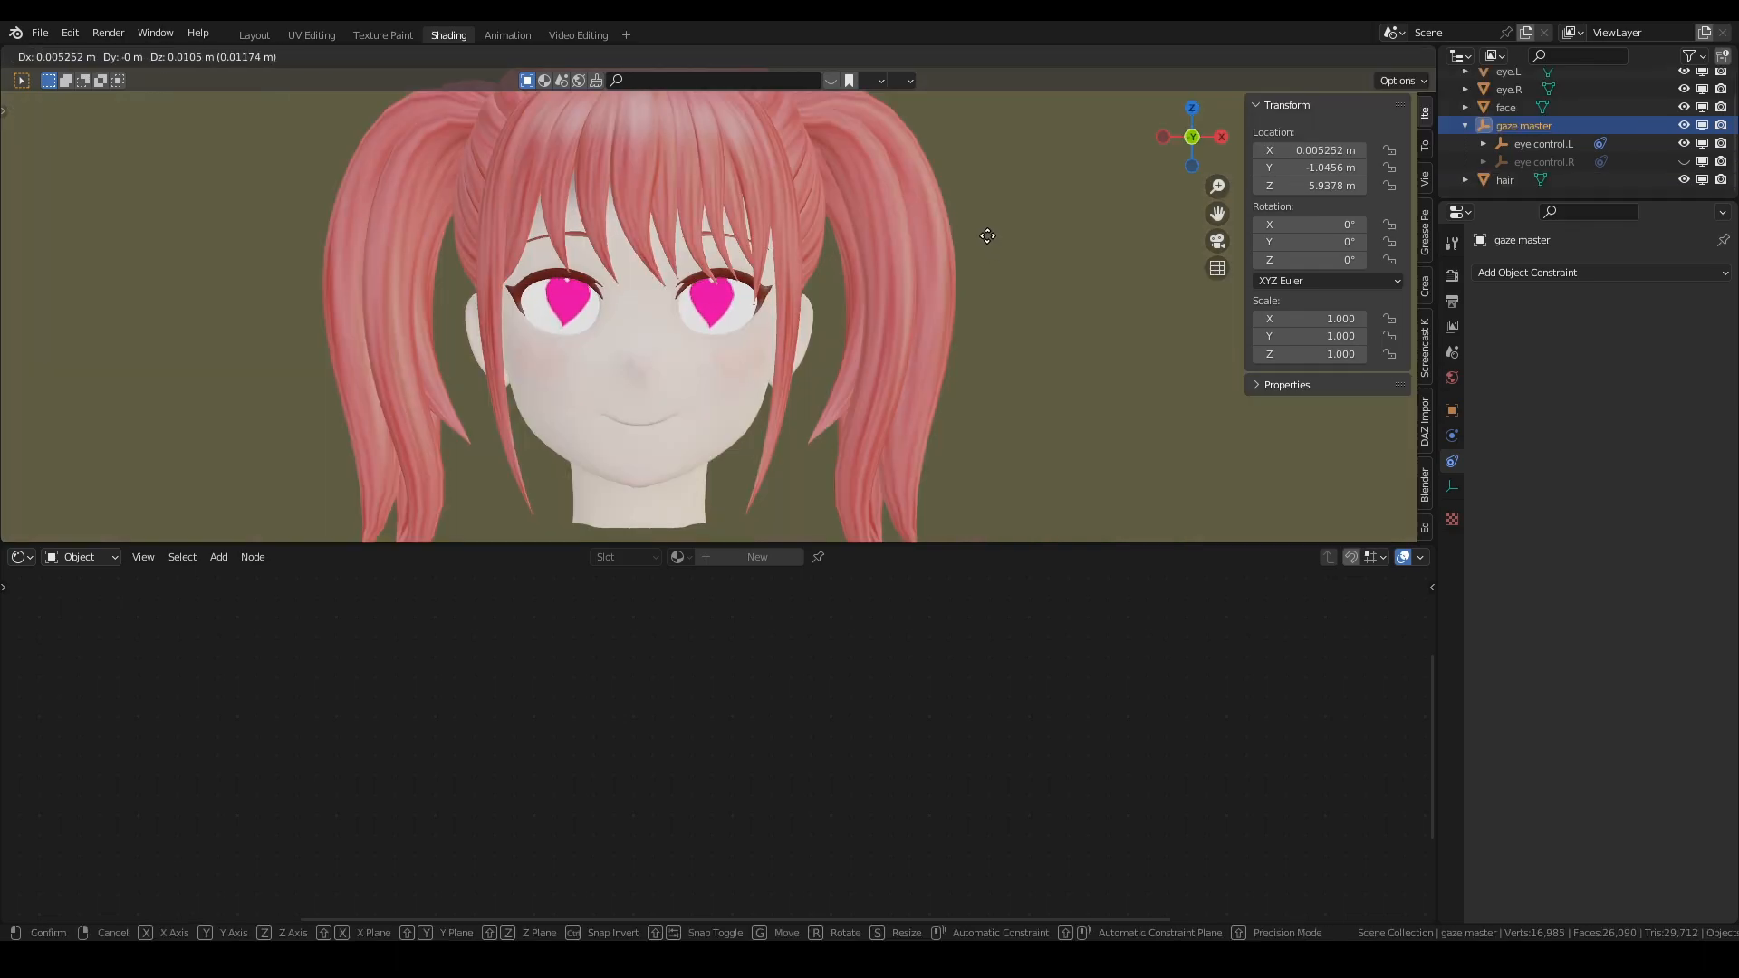